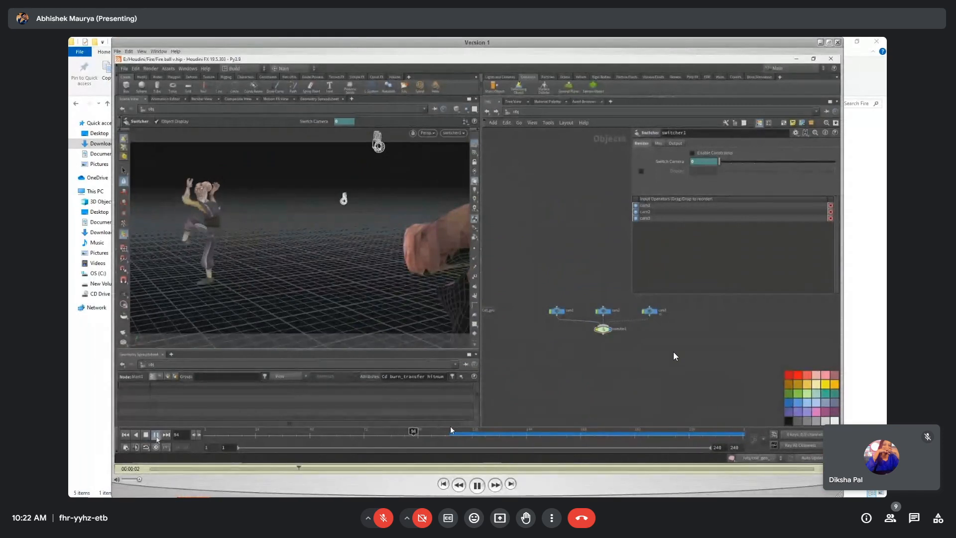
Review the recorded fireball animation by pausing and scrubbing through it, and close the video player.
key("space")
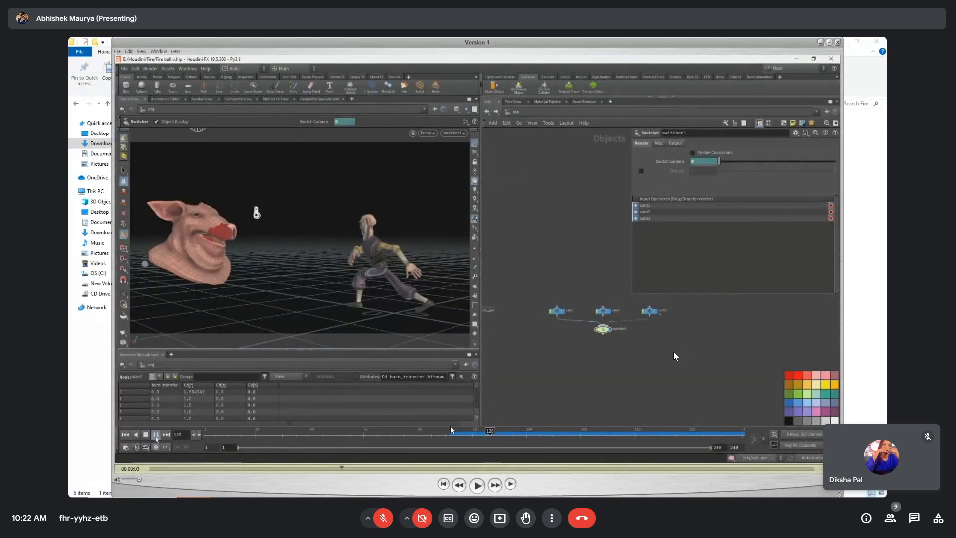
left_click(476, 486)
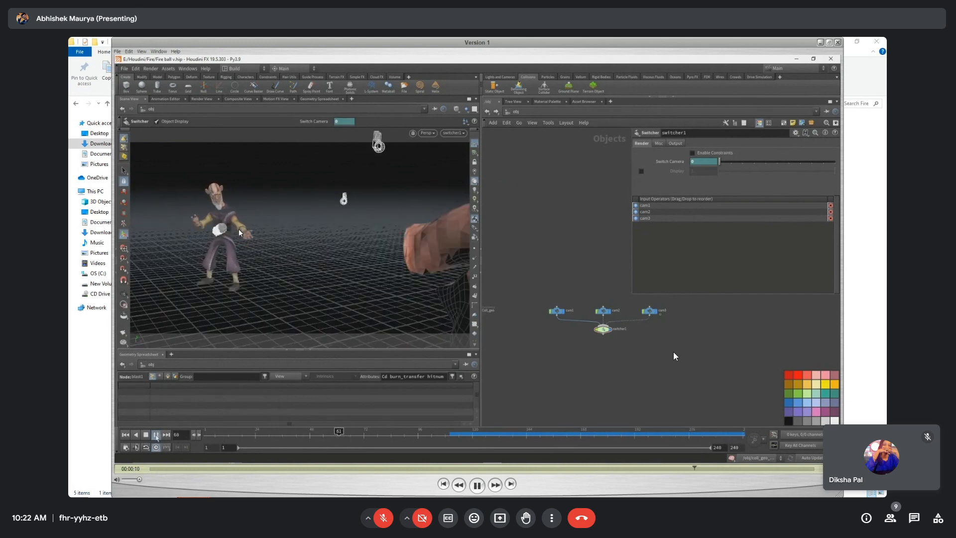
left_click(293, 469)
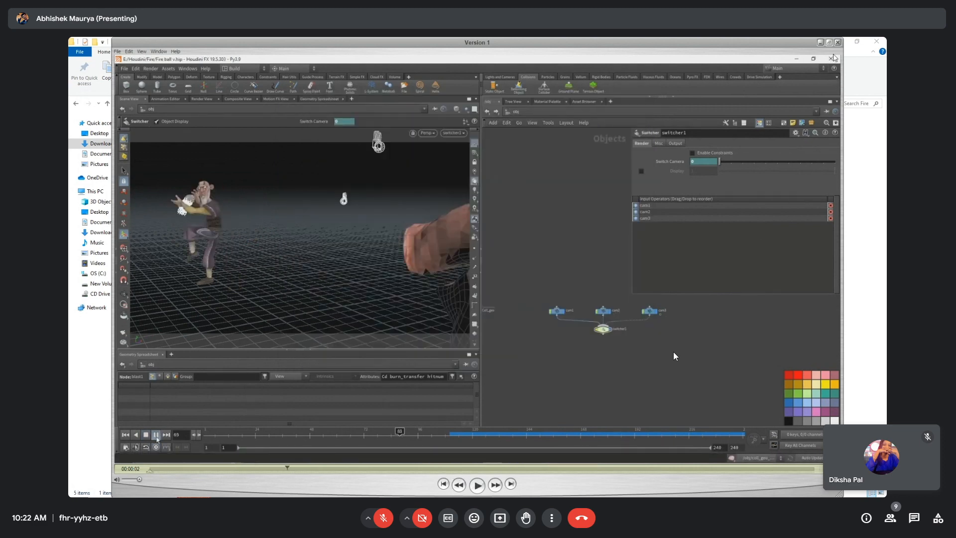
key("alt+Tab")
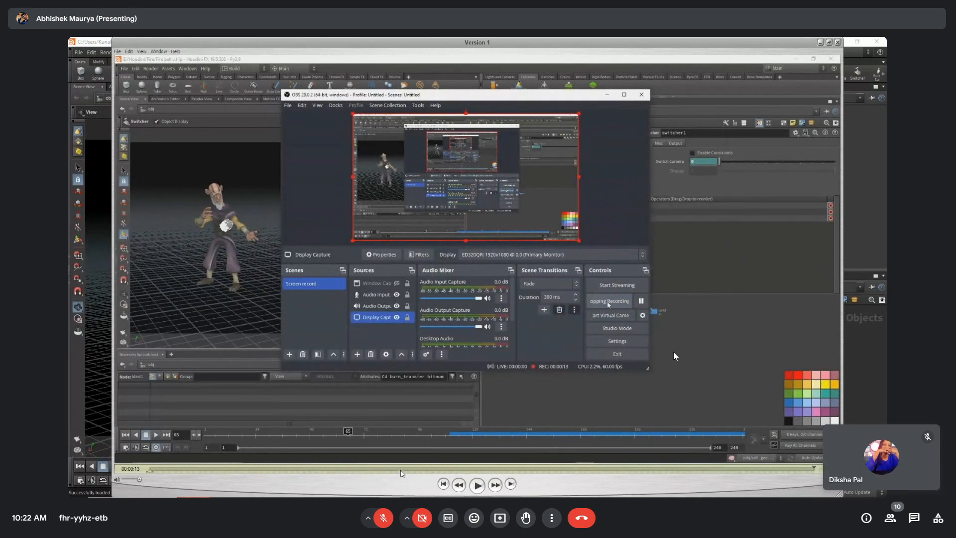
left_click(326, 469)
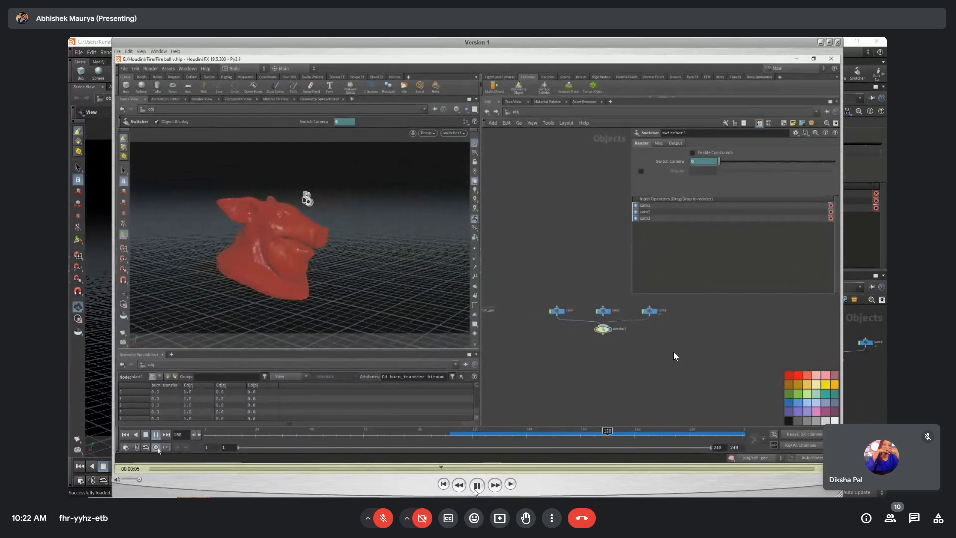
left_click(838, 42)
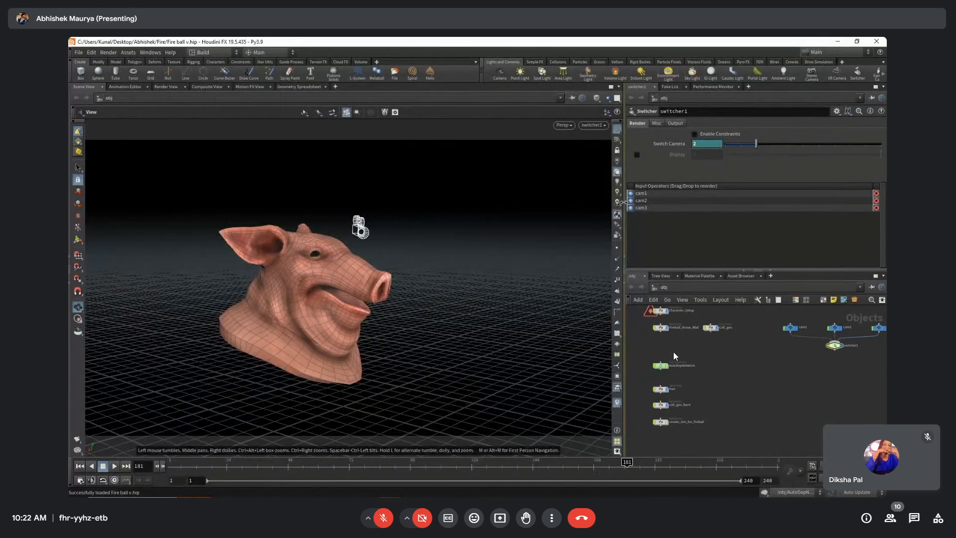
Resize the panes so the network editor takes the parameter area's space and shows all object nodes.
left_click_drag(625, 378, 477, 240)
left_click_drag(669, 269, 669, 84)
middle_click_drag(555, 328, 596, 304)
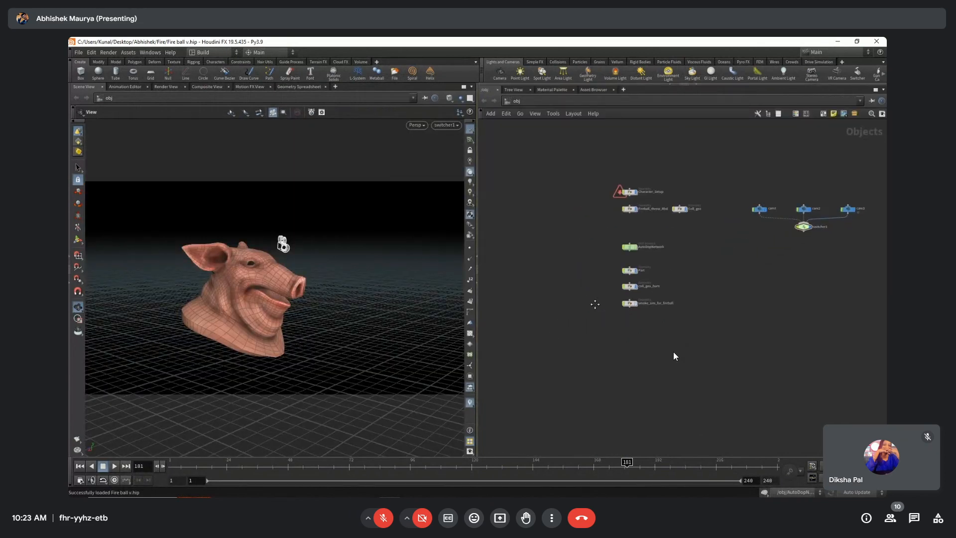
left_click_drag(572, 181, 887, 389)
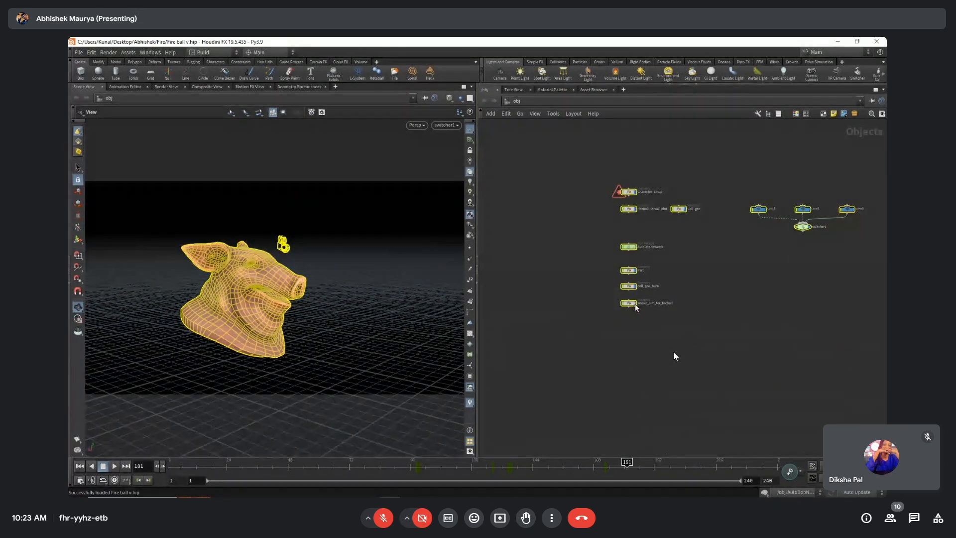
left_click(530, 295)
middle_click_drag(528, 293, 586, 313)
Add a sphere geometry object to the scene and go inside its network.
key("Tab")
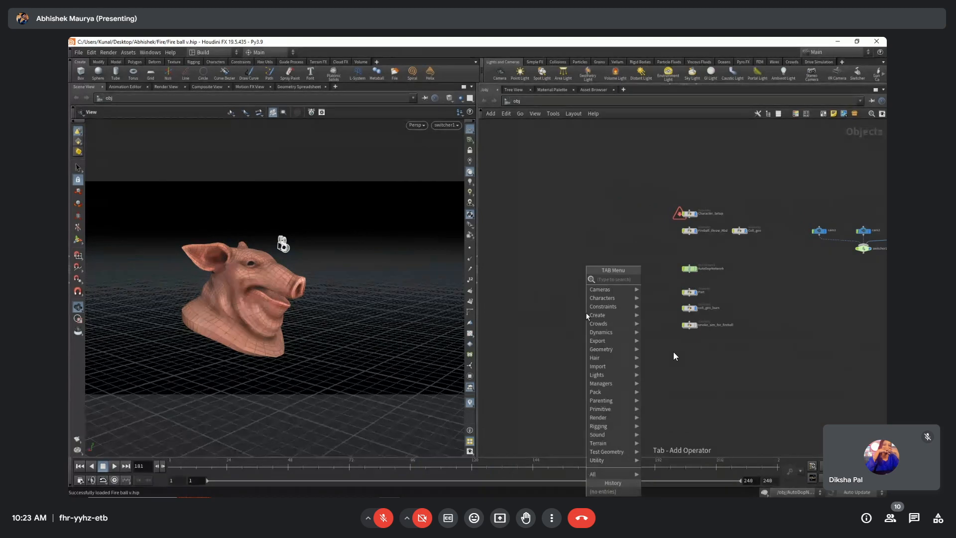
type("sph")
key("Return")
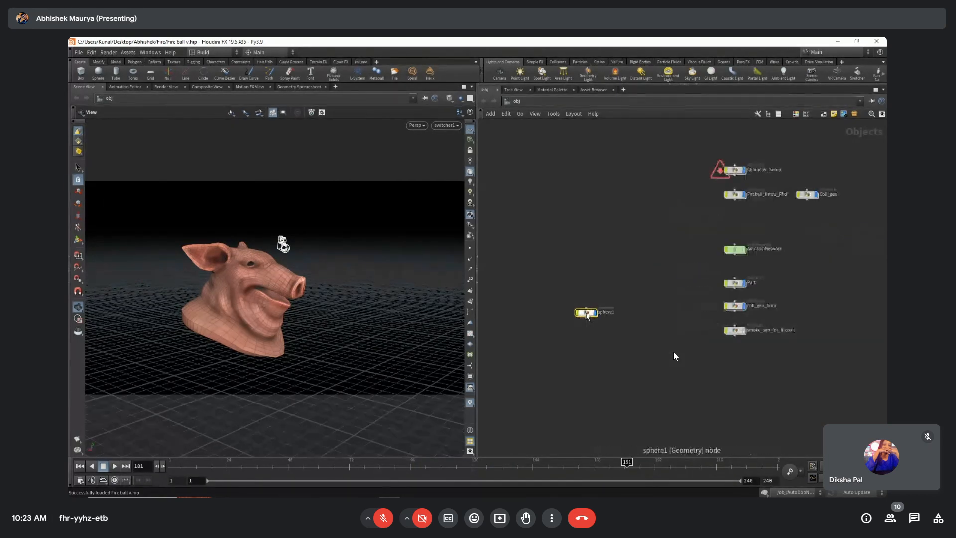
double_click(587, 315)
Add an Attribute Wrangle node fed by sphere1 and frame the sphere in the viewport.
key("Tab")
type("zaatt")
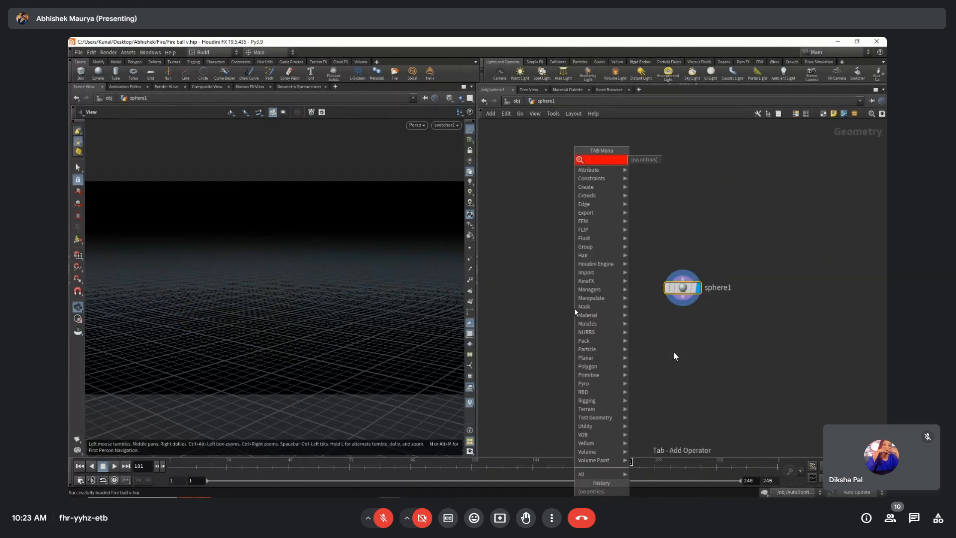
key("Escape")
key("Tab")
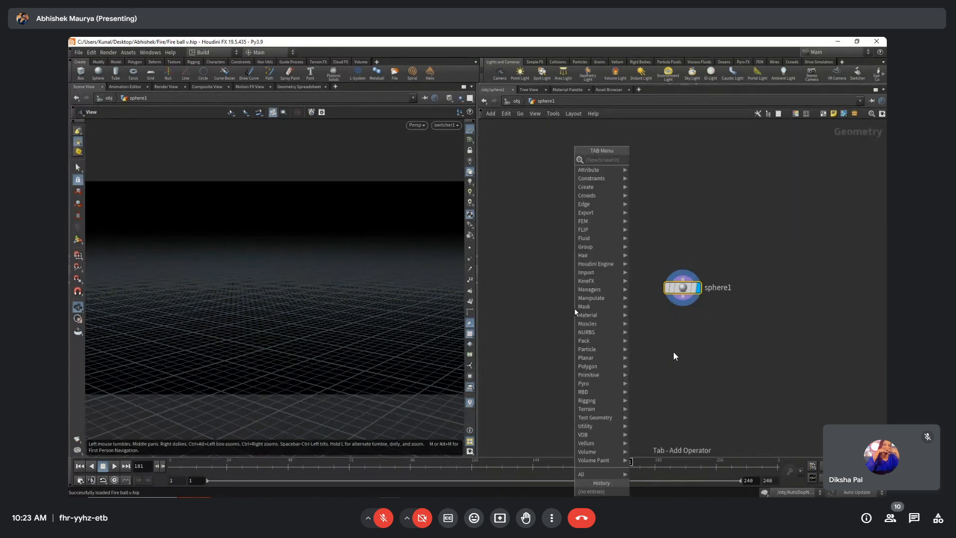
type("attw")
key("Return")
key("Return")
middle_click_drag(590, 302, 521, 309)
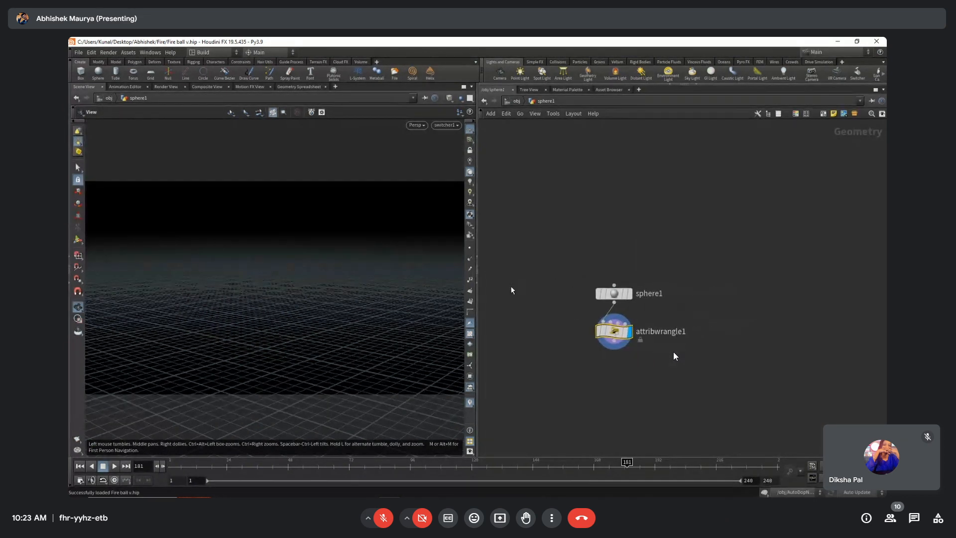
key("f")
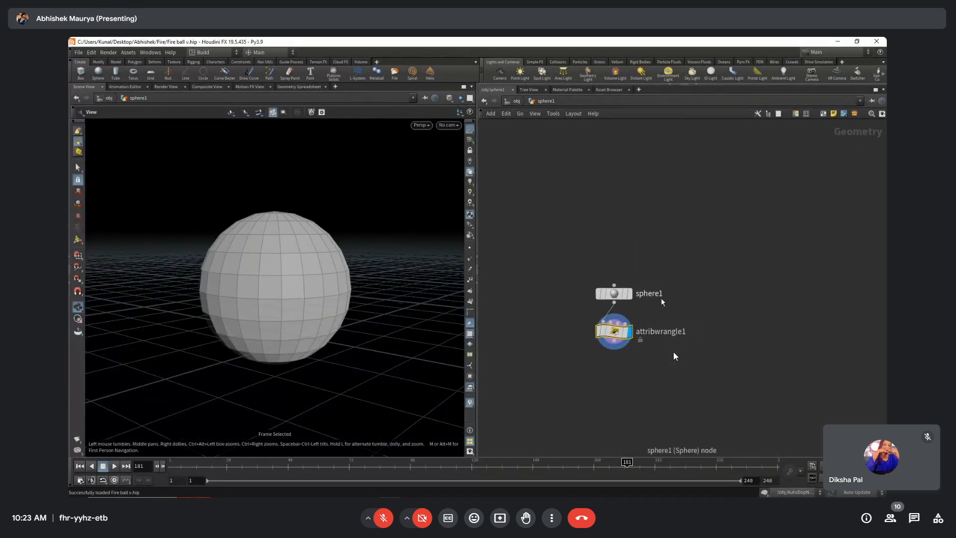
Show the selected attribute wrangle's parameters inside the network editor.
middle_click_drag(661, 298, 634, 298)
left_click_drag(653, 366, 538, 326)
key("p")
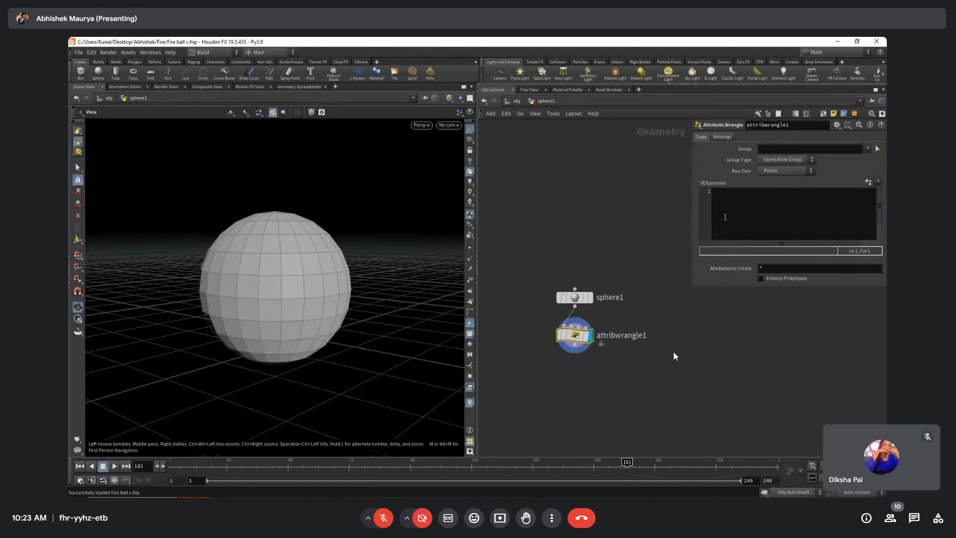
left_click(729, 208)
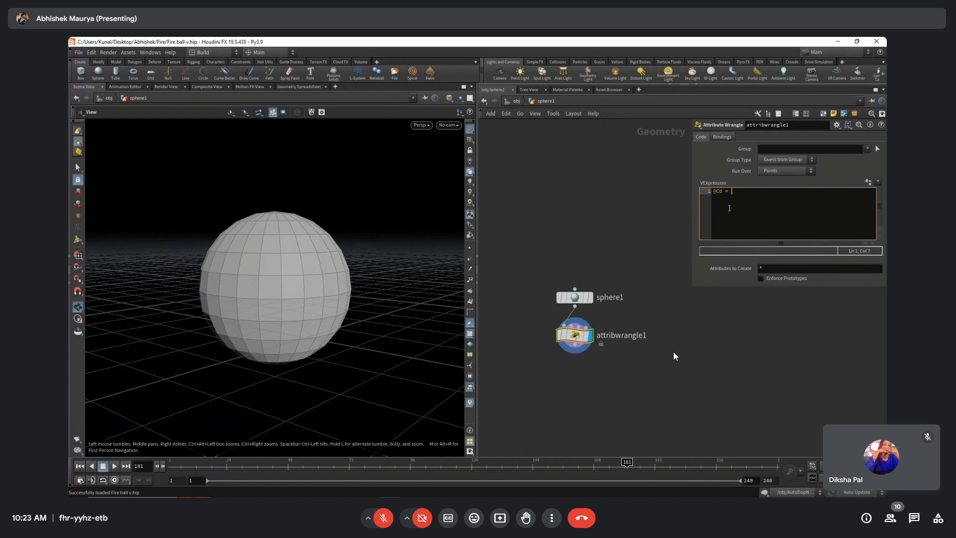
type("@Cd = {0,0,0};")
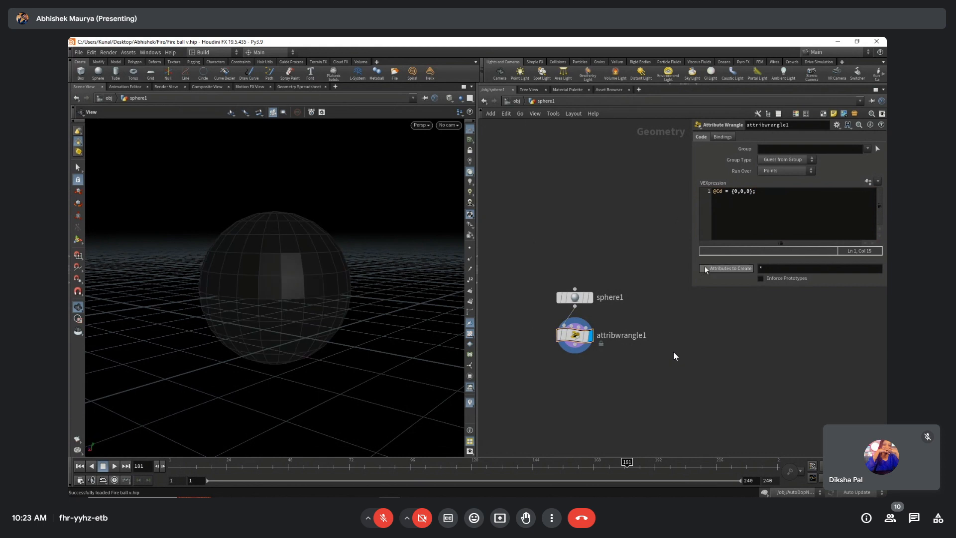
left_click_drag(726, 192, 700, 191)
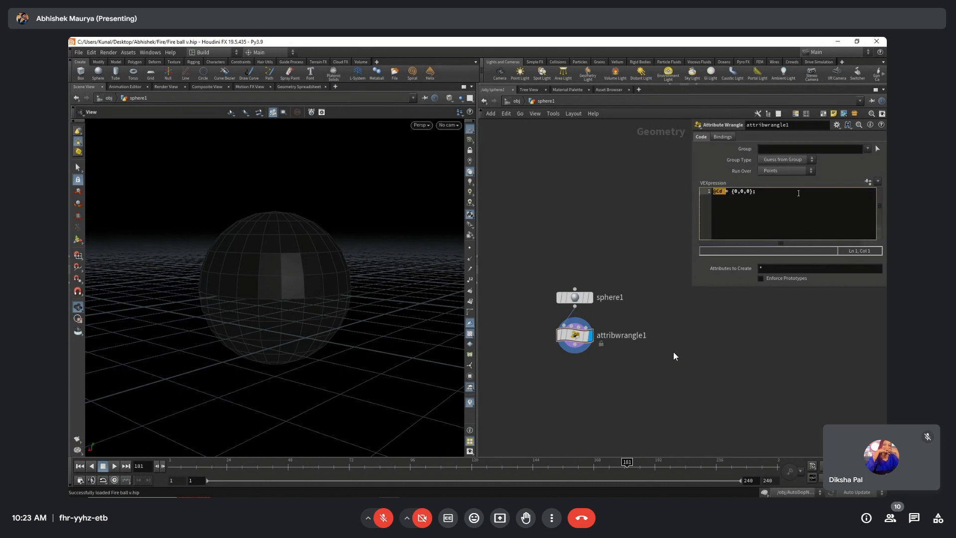
left_click_drag(798, 193, 659, 192)
key("BackSpace")
Add a Copy to Points node below the attribute wrangle.
middle_click_drag(563, 234, 568, 178)
key("Tab")
type("copytop")
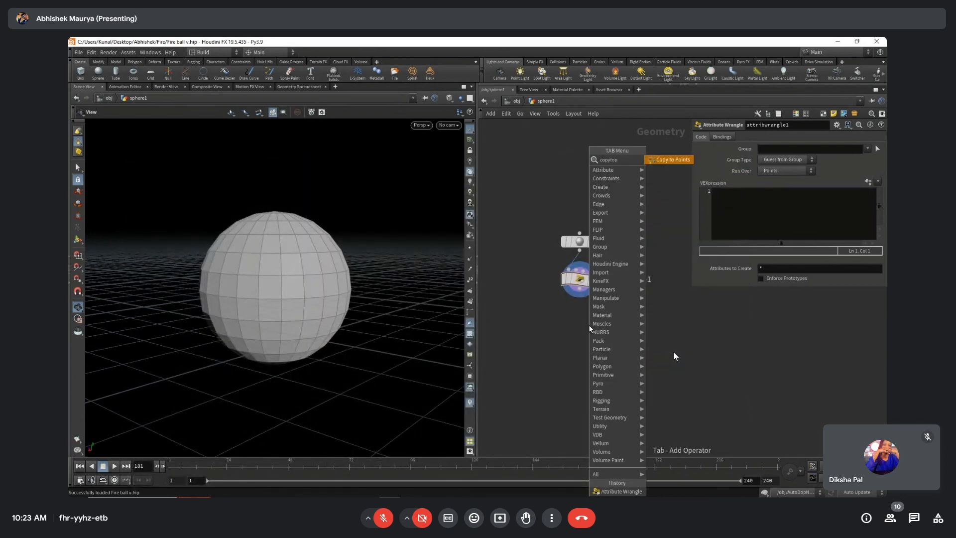
key("Return")
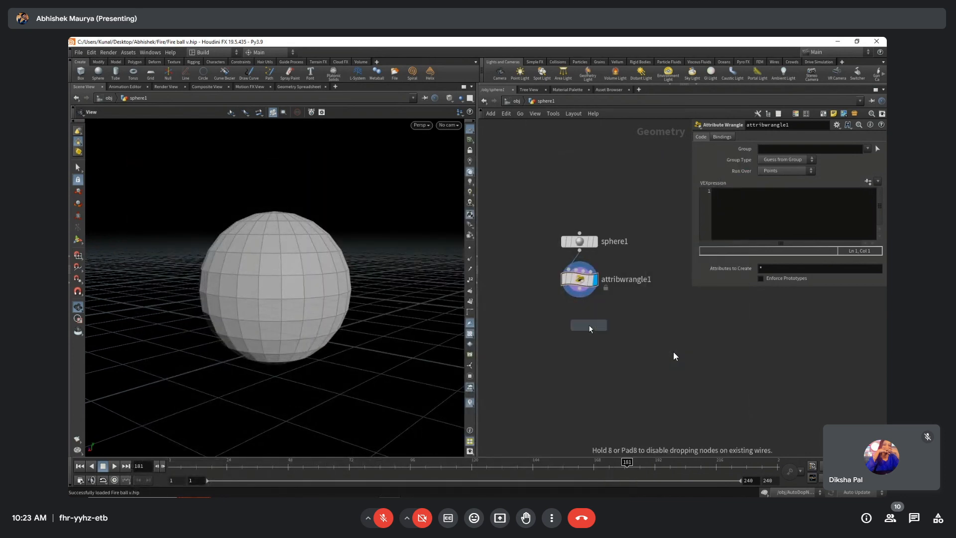
left_click(589, 328)
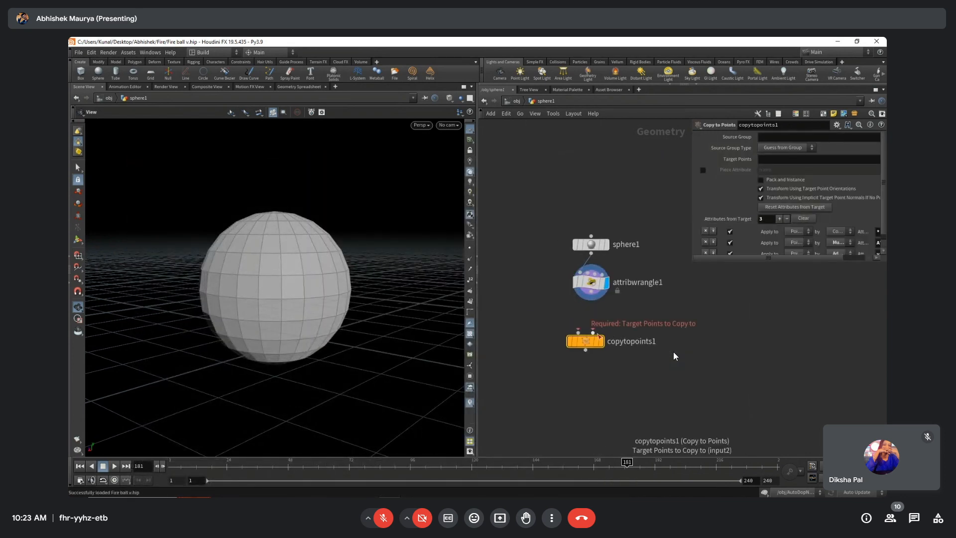
Add a box node and wire the attribute wrangle into the Copy to Points target input.
key("Tab")
type("box")
key("Return")
key("Return")
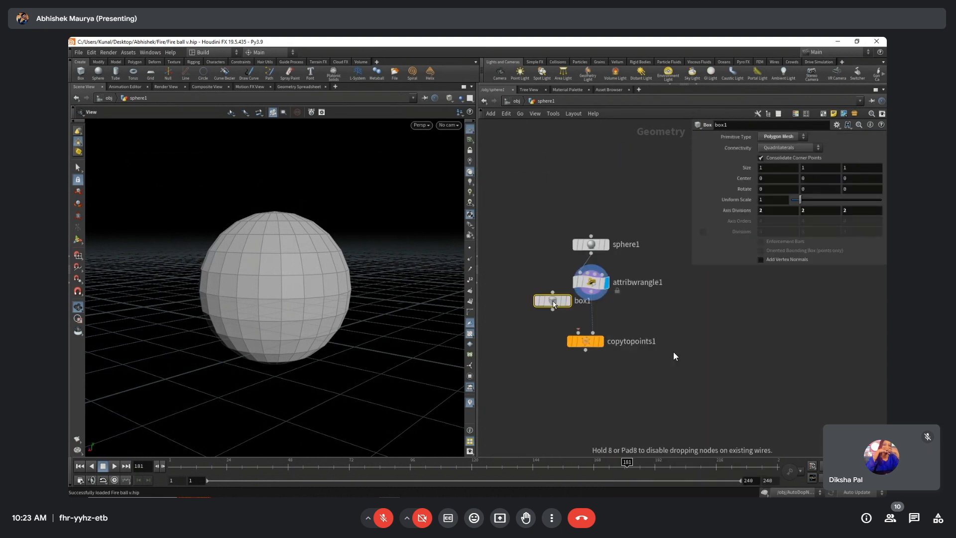
Connect box1 as the Copy to Points source, display the copied result, and move box1 aside.
left_click(591, 244)
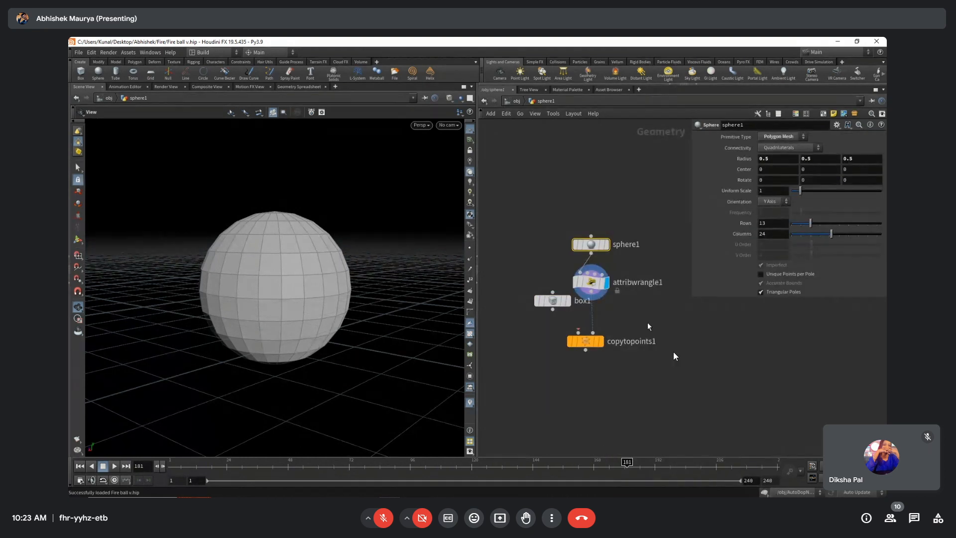
left_click(600, 342)
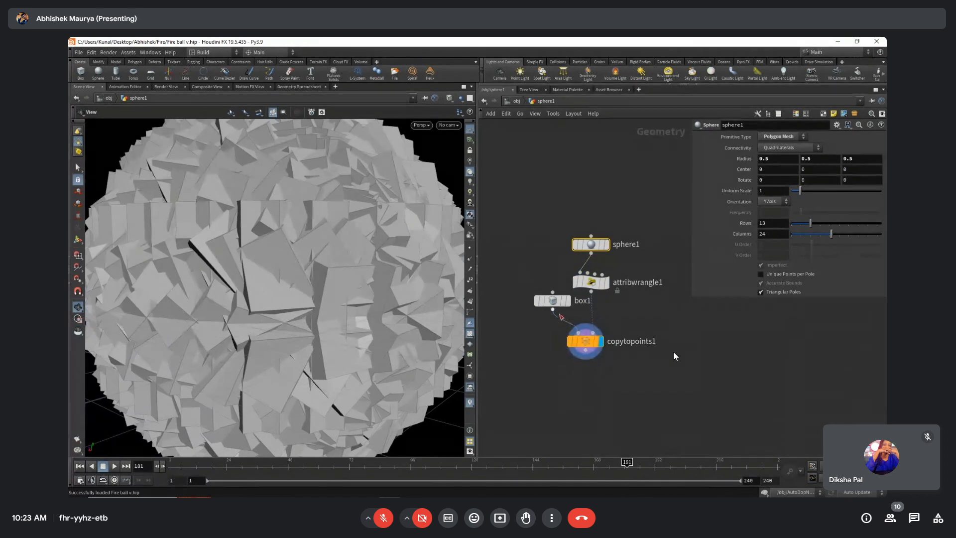
left_click_drag(563, 300, 535, 302)
scroll(279, 245, "down", 4)
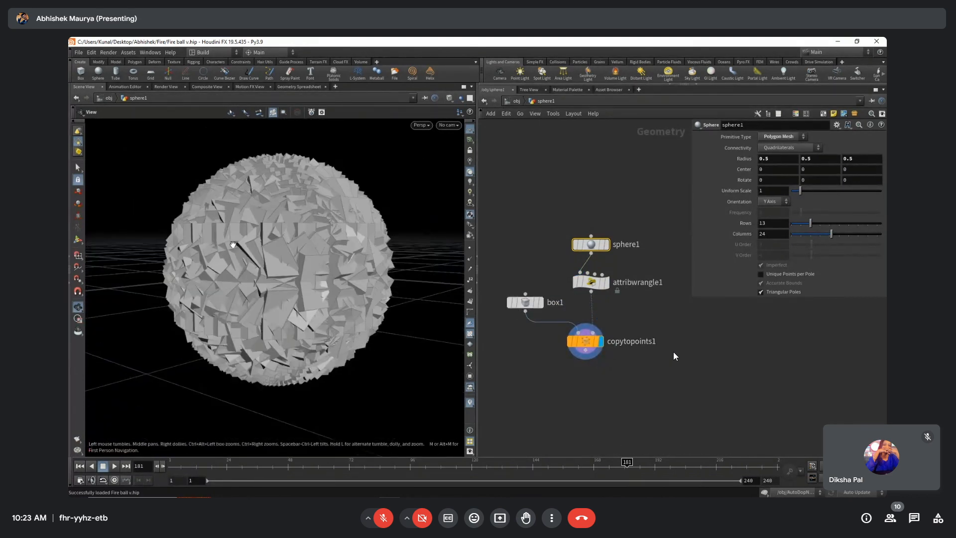
mouse_move(234, 245)
left_mouse_down()
mouse_move(249, 264)
mouse_move(179, 258)
mouse_move(289, 270)
mouse_move(293, 259)
left_mouse_up()
scroll(293, 259, "down", 3)
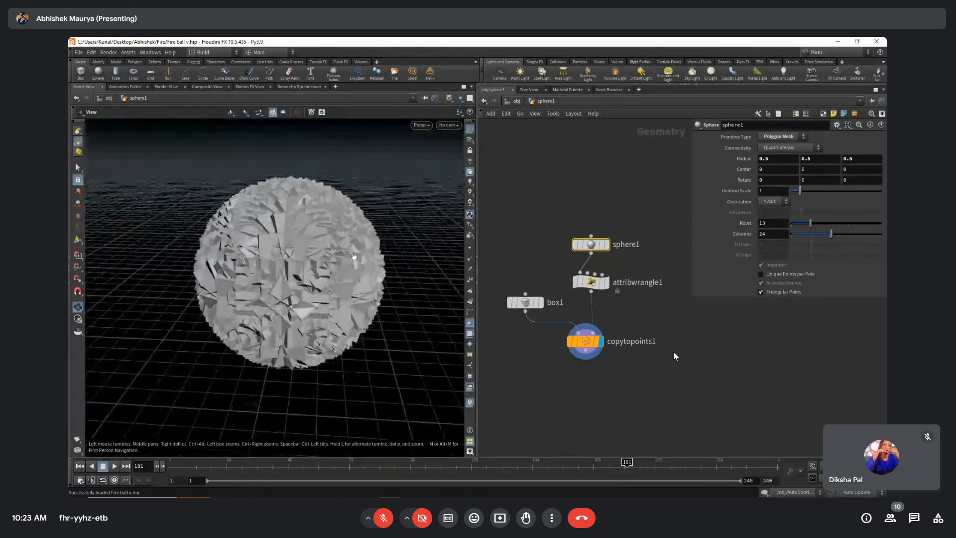
Set box1's uniform scale to .1.
left_click_drag(554, 200, 611, 253)
left_click_drag(523, 260, 536, 305)
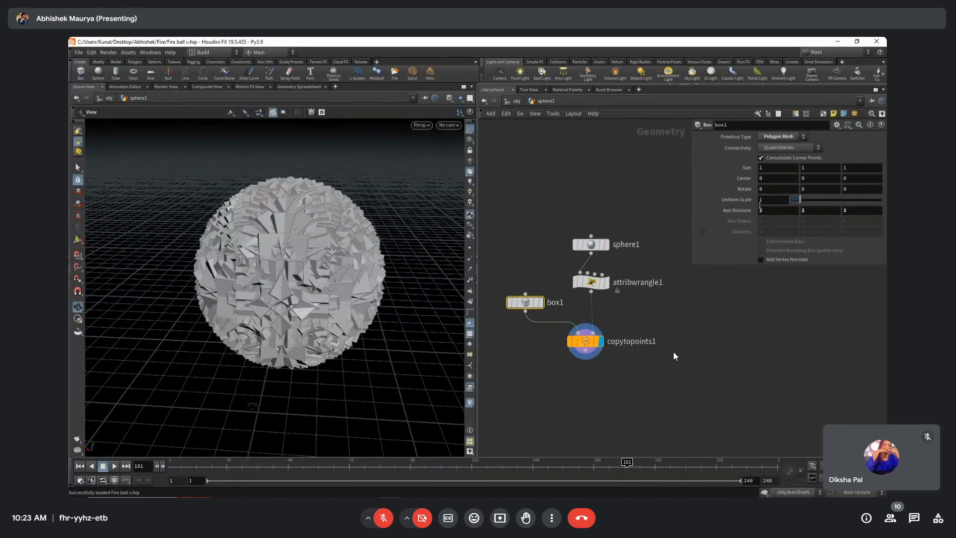
left_click(771, 199)
key("Return")
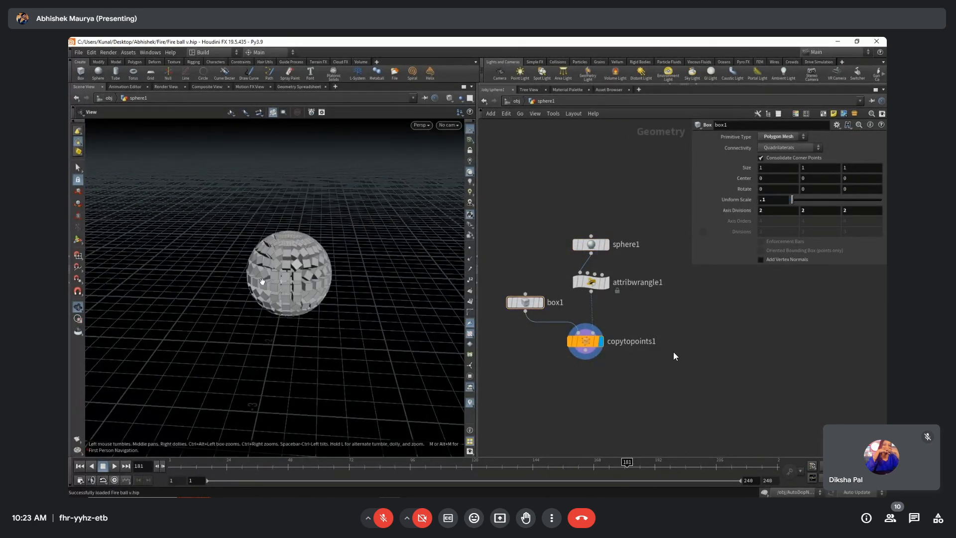
scroll(299, 286, "up", 5)
left_click_drag(327, 272, 299, 289)
scroll(617, 289, "up", 2)
left_click(586, 280)
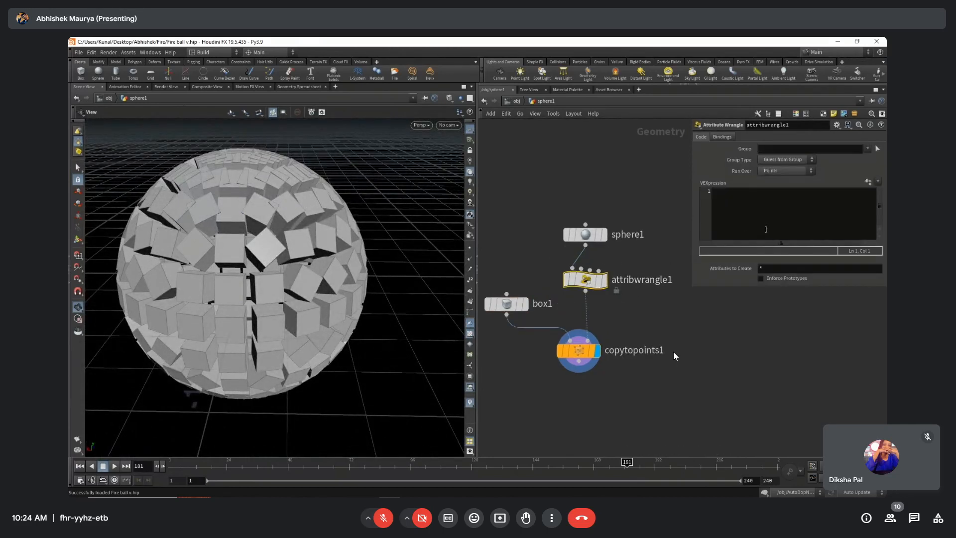
left_click(758, 234)
type("@pscale")
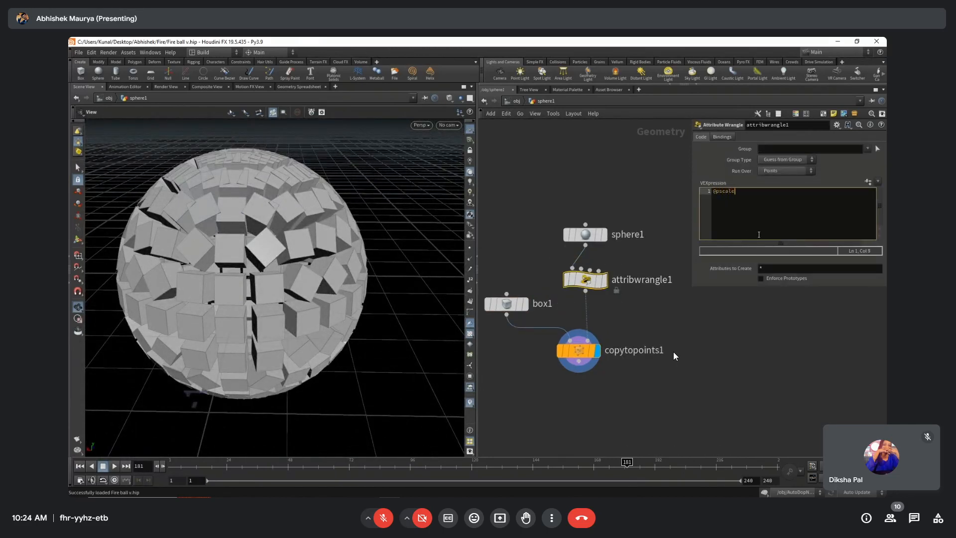
type(" = .2;")
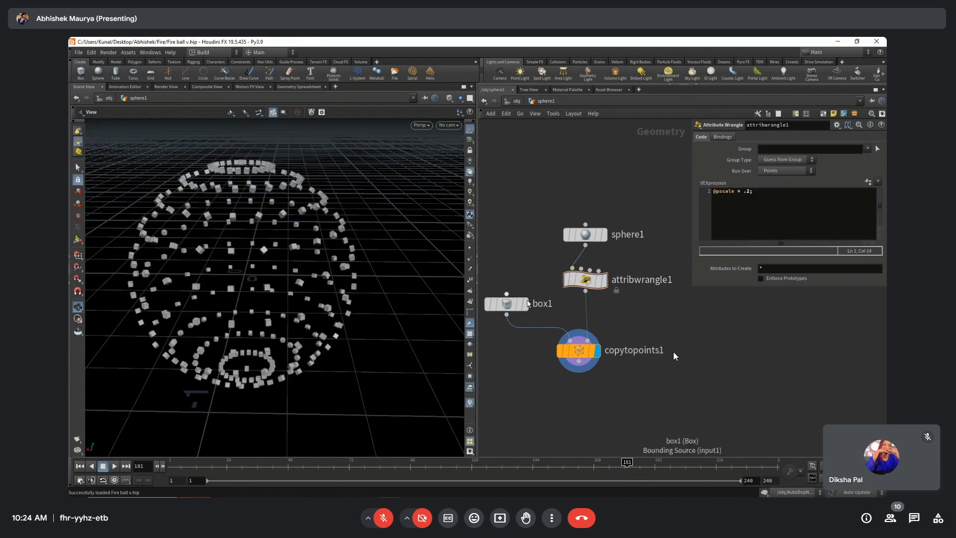
Display the attribute wrangle's output and turn on point display in the viewport.
type("r")
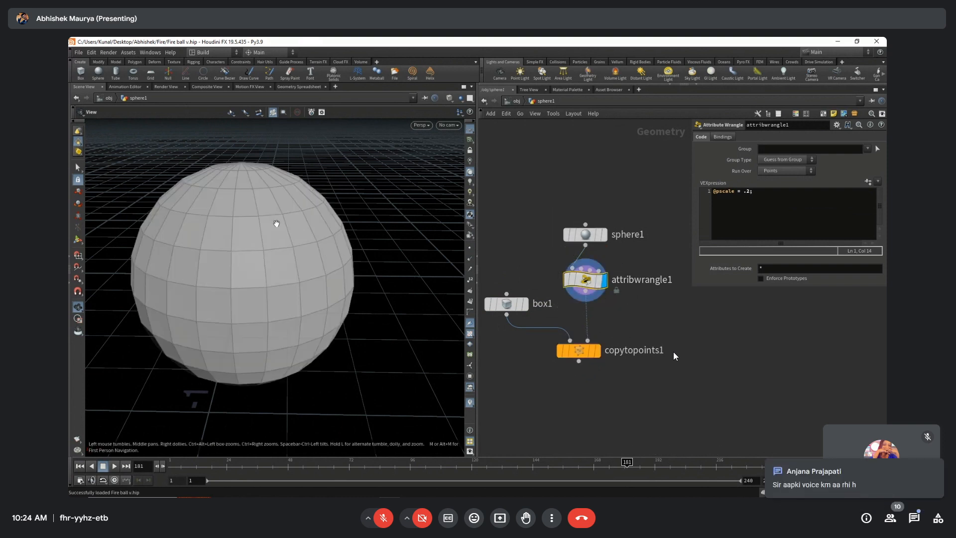
left_click(469, 248)
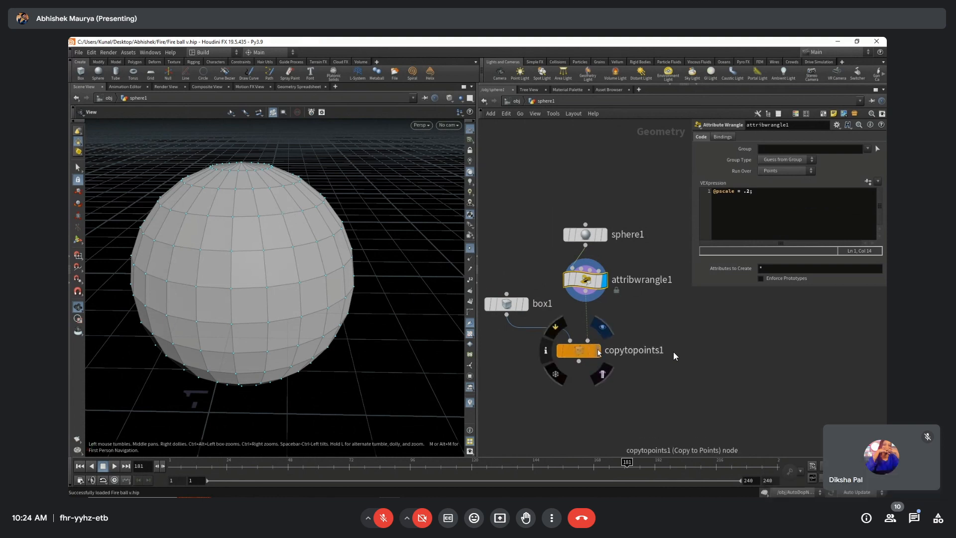
left_click_drag(660, 314, 547, 262)
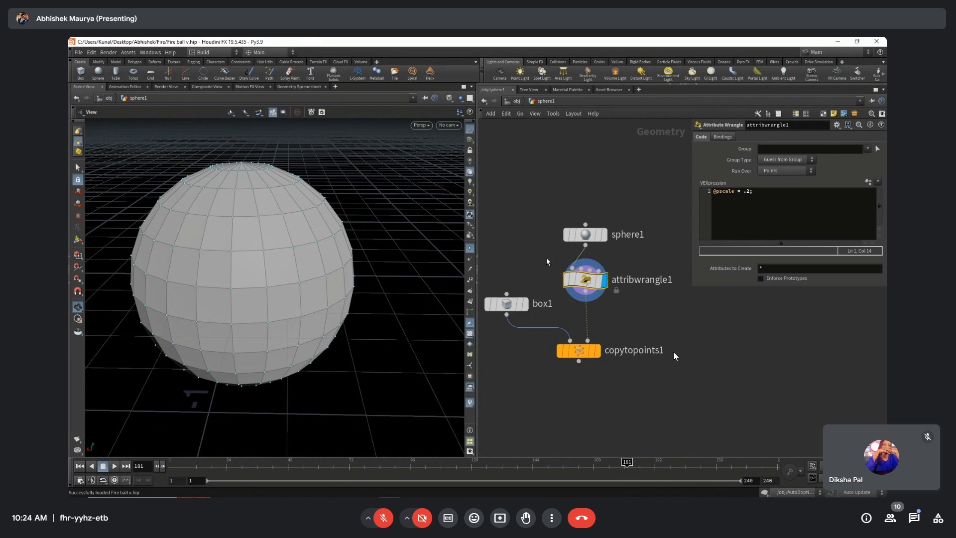
scroll(629, 302, "down", 2)
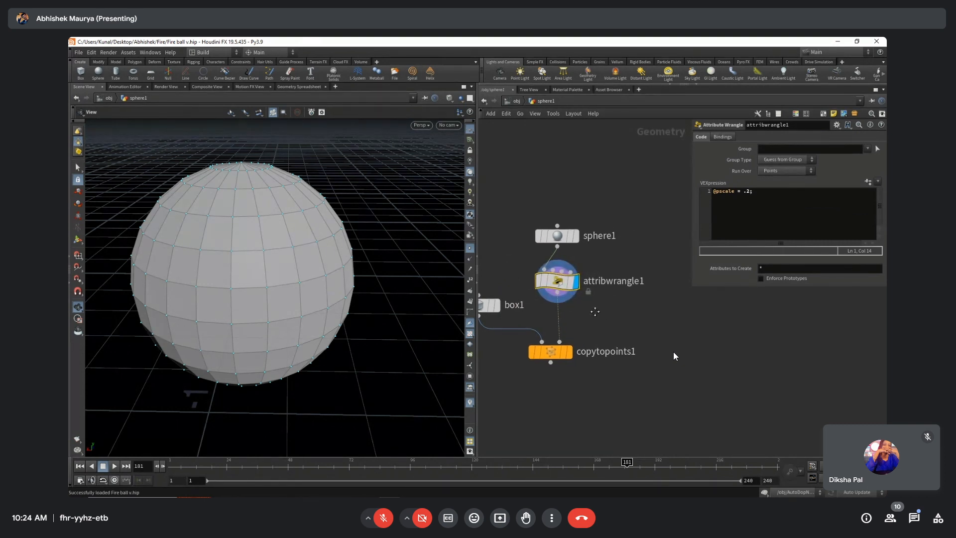
Widen the network editor pane to make room beside the sphere1 nodes.
left_click_drag(477, 185, 444, 185)
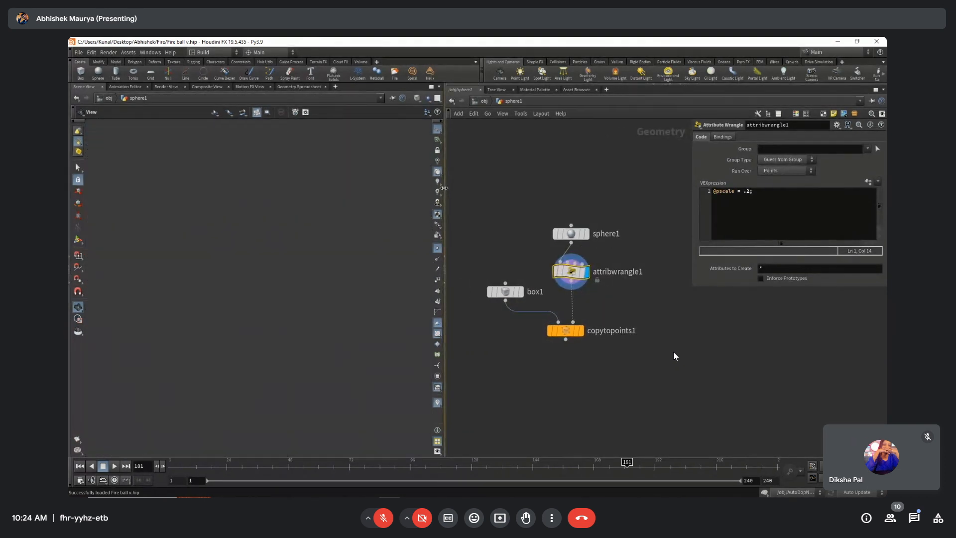
middle_click_drag(657, 305, 636, 301)
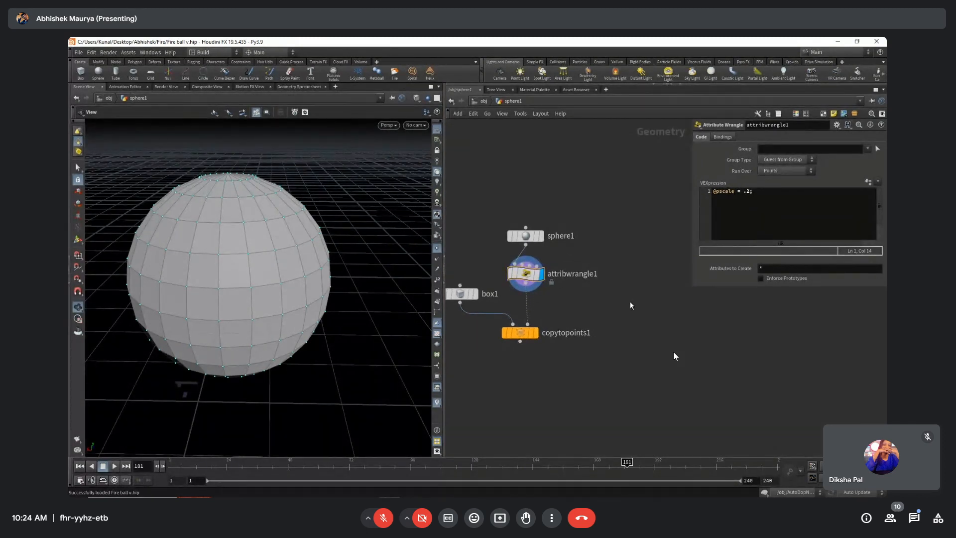
key("Tab")
type("attv")
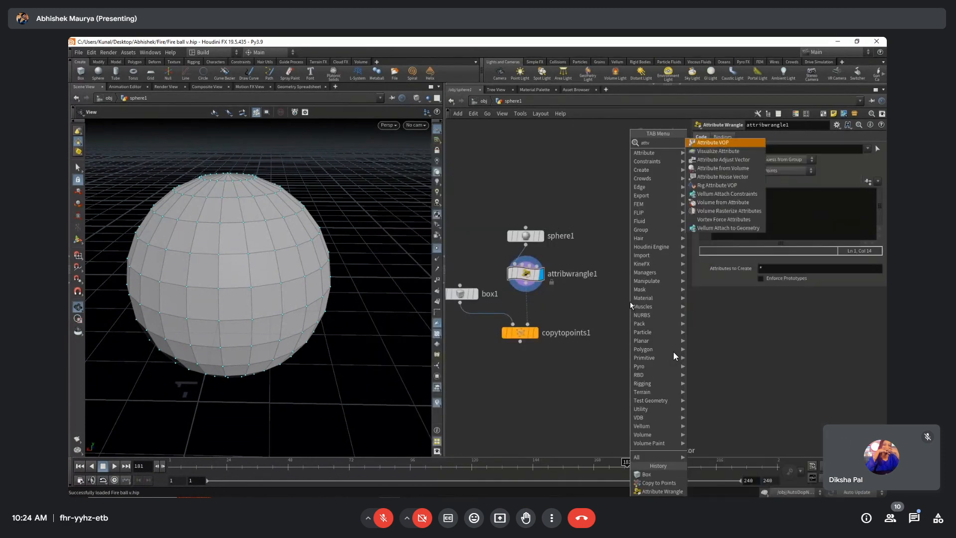
key("Escape")
Add a Point VOP node beside attribwrangle1, feed it from sphere1, and display its output.
key("Tab")
type("v")
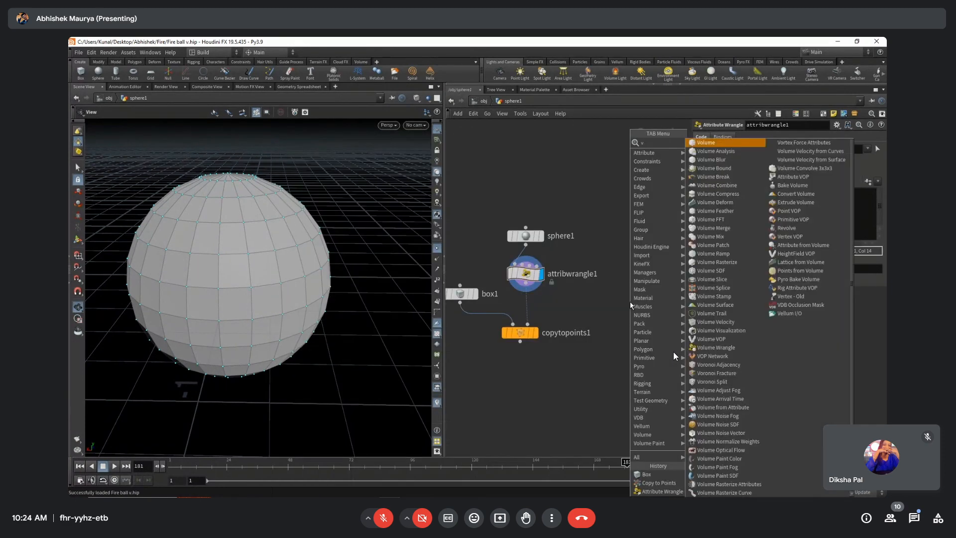
type("op")
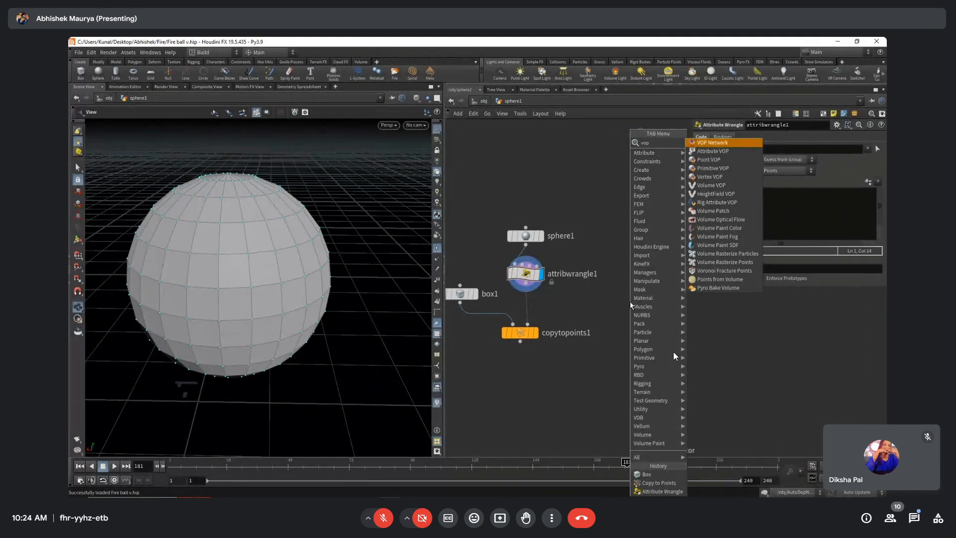
key("Down")
key("Down")
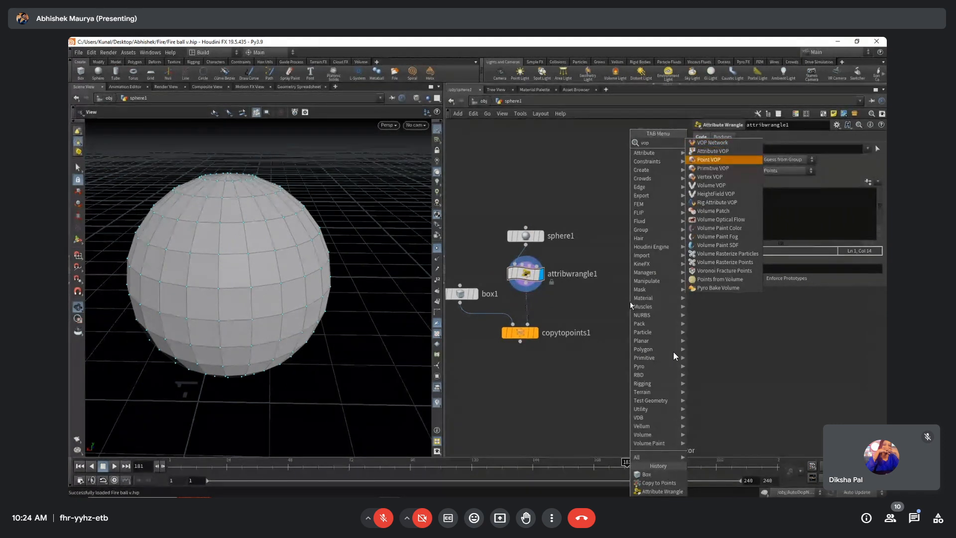
key("Down")
key("Down")
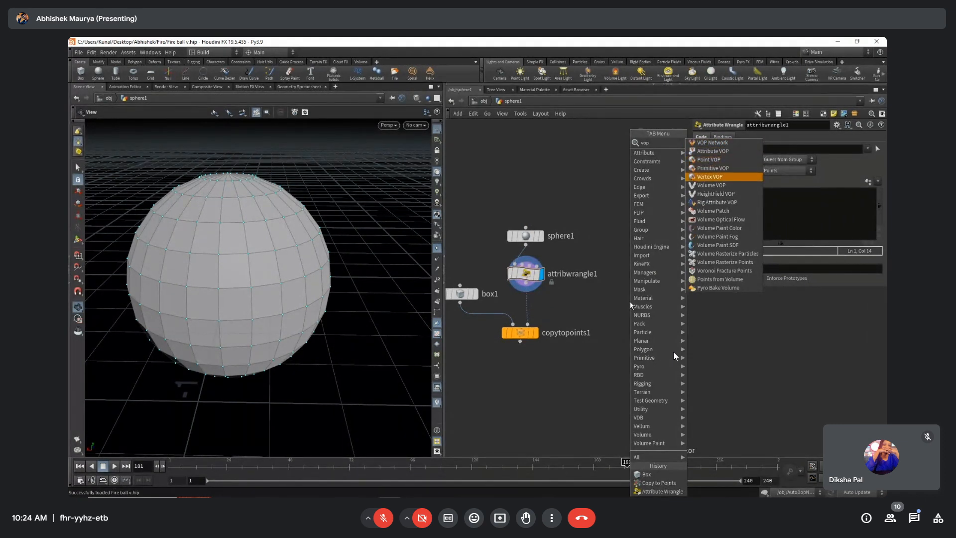
key("Down")
key("Down")
key("Down")
key("Down")
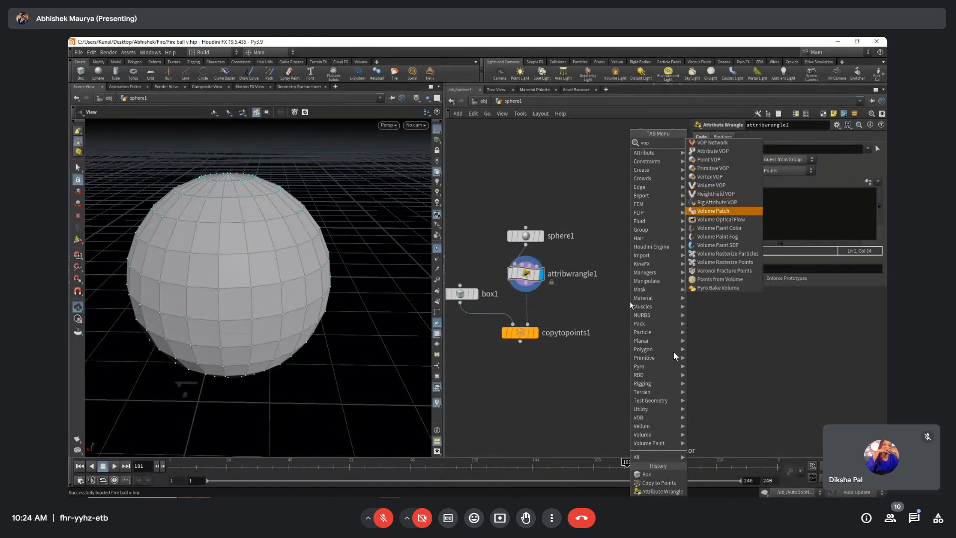
key("Down")
key("Down")
key("Up")
key("Up")
key("Up")
key("Up")
key("Up")
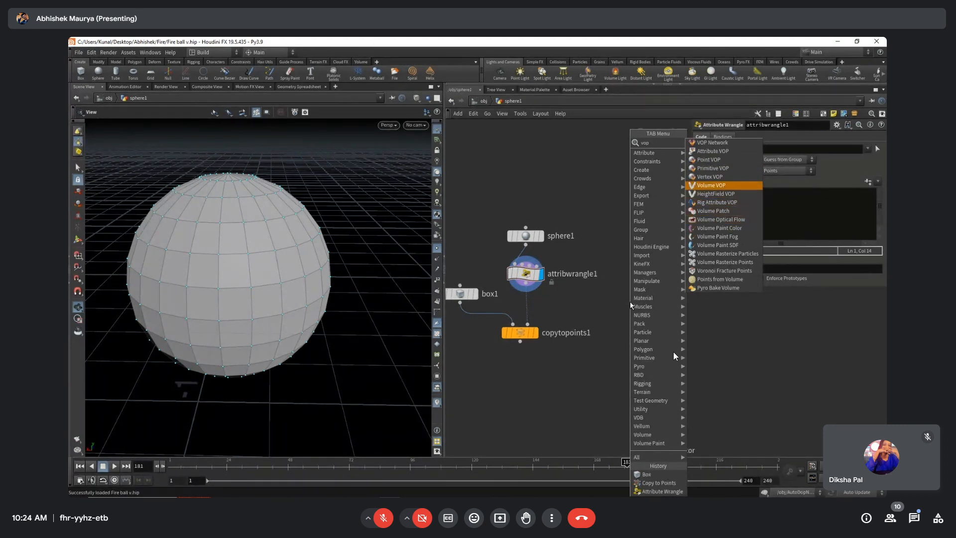
key("Up")
key("Up")
key("Up")
key("Up")
key("Down")
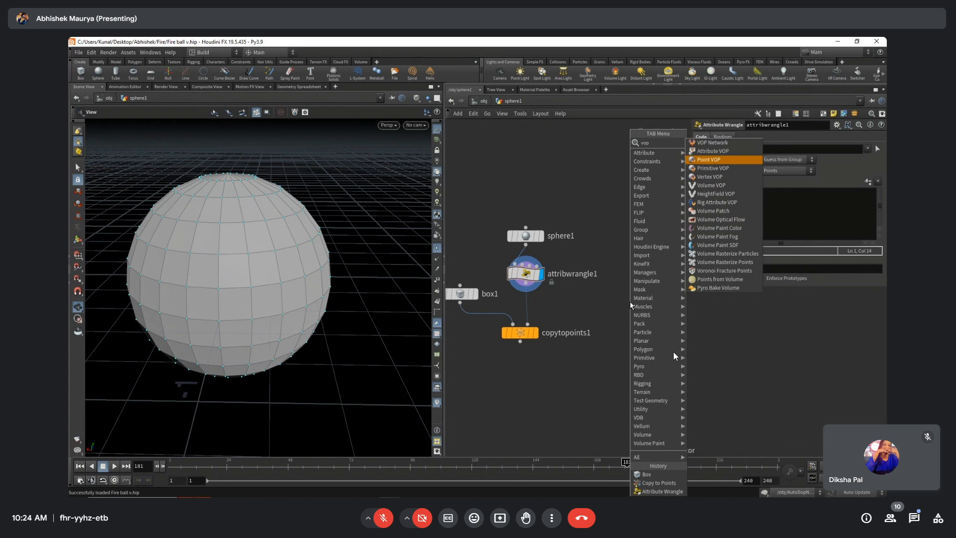
key("Return")
left_click(629, 301)
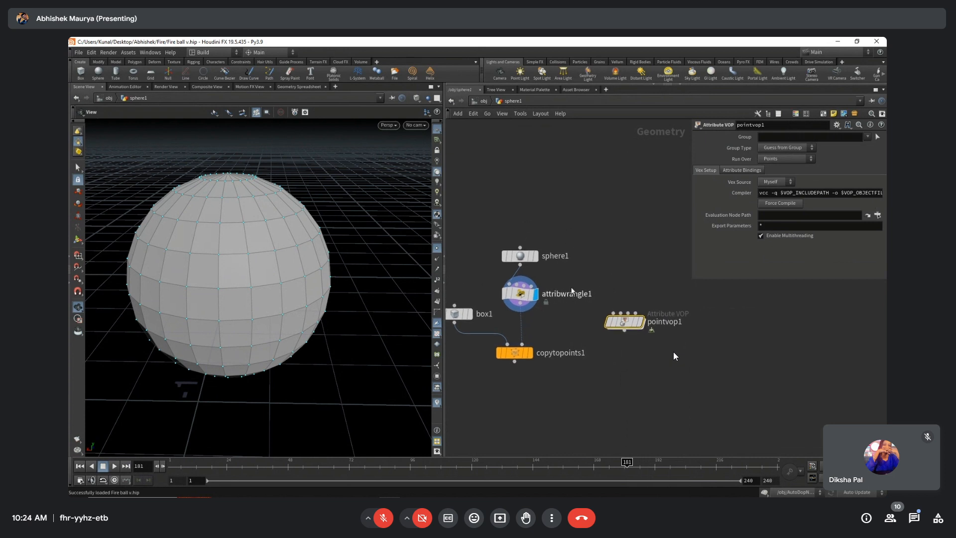
left_click_drag(521, 265, 627, 303)
left_click(640, 322)
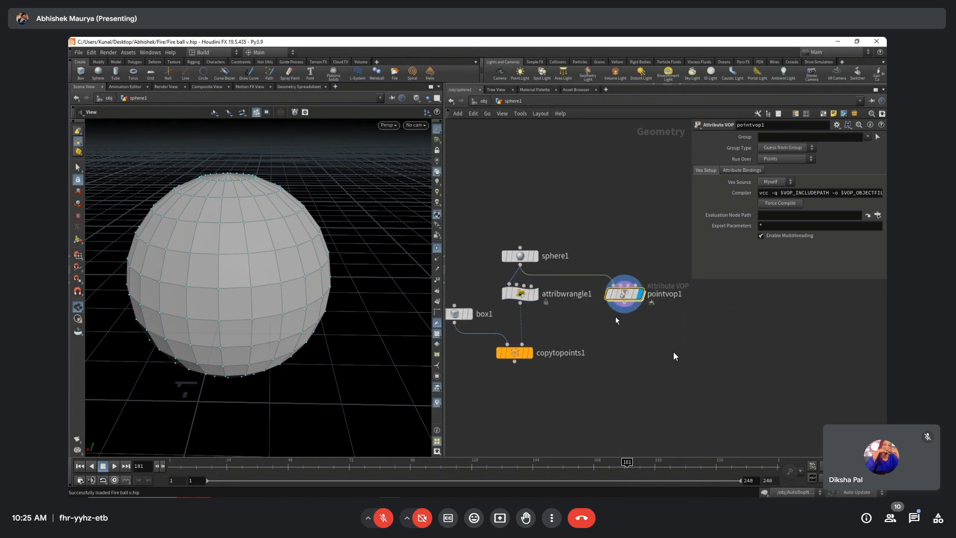
Open pointvop1's inner network and place geometryvopoutput1 level with geometryvopglobal1.
double_click(626, 302)
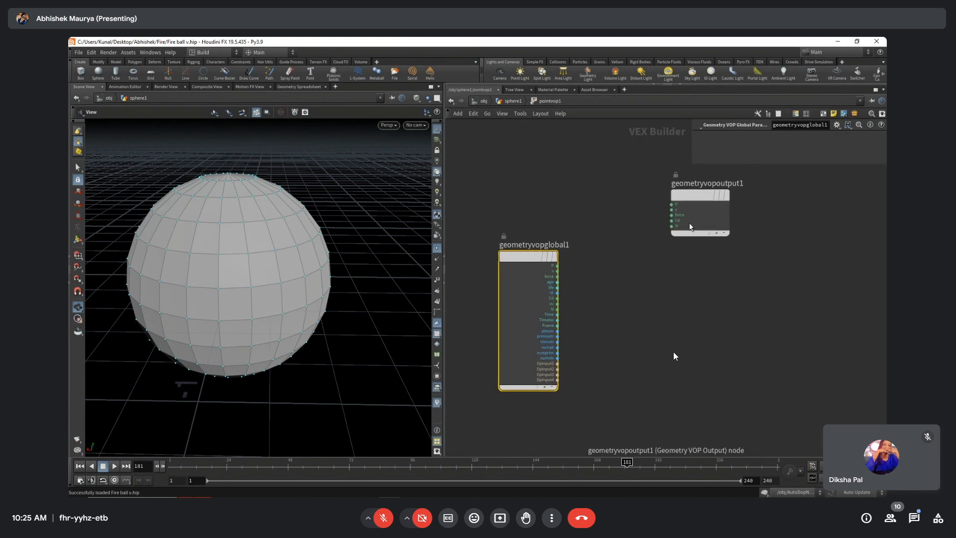
left_click_drag(688, 199, 723, 262)
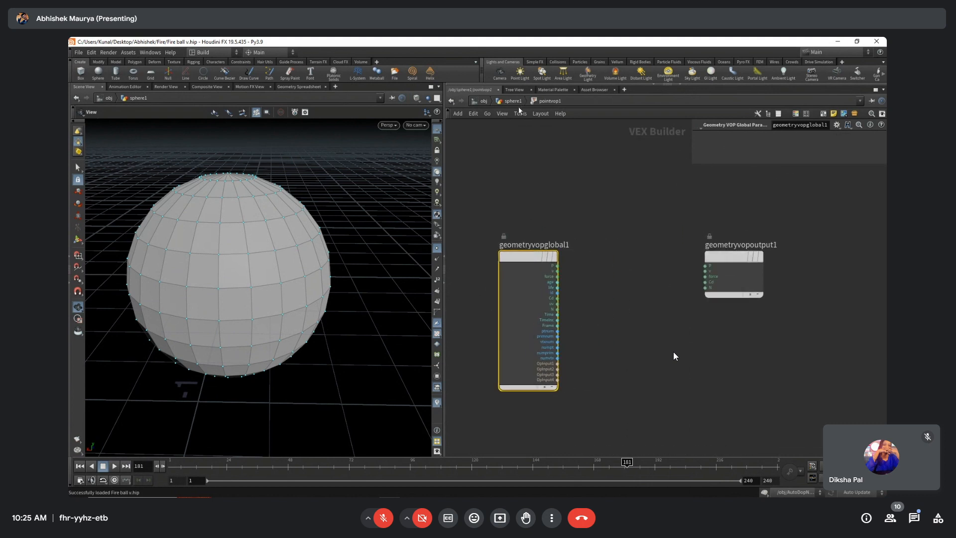
key("u")
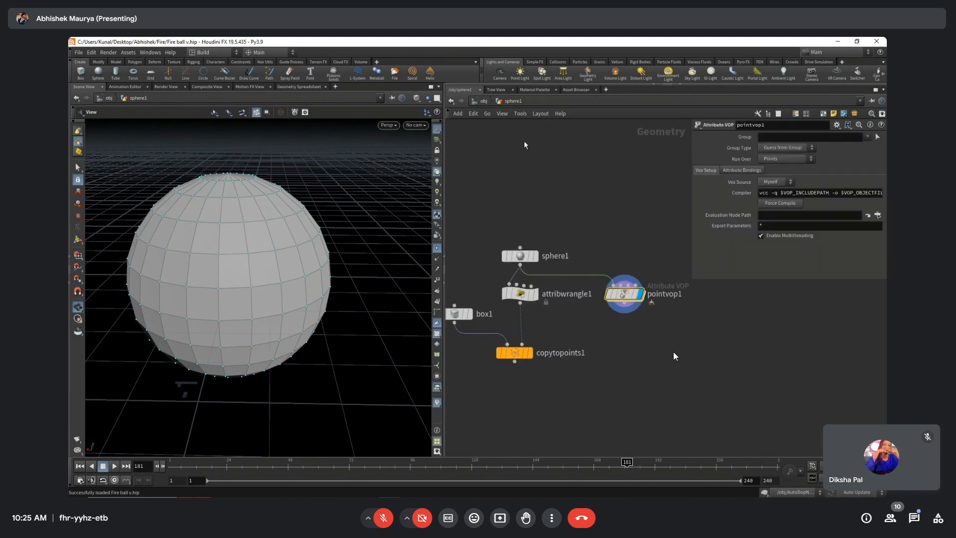
double_click(624, 299)
Examine the VOP's global and output nodes, and view pointvop1's node information in the sphere1 network.
left_click_drag(585, 194, 492, 426)
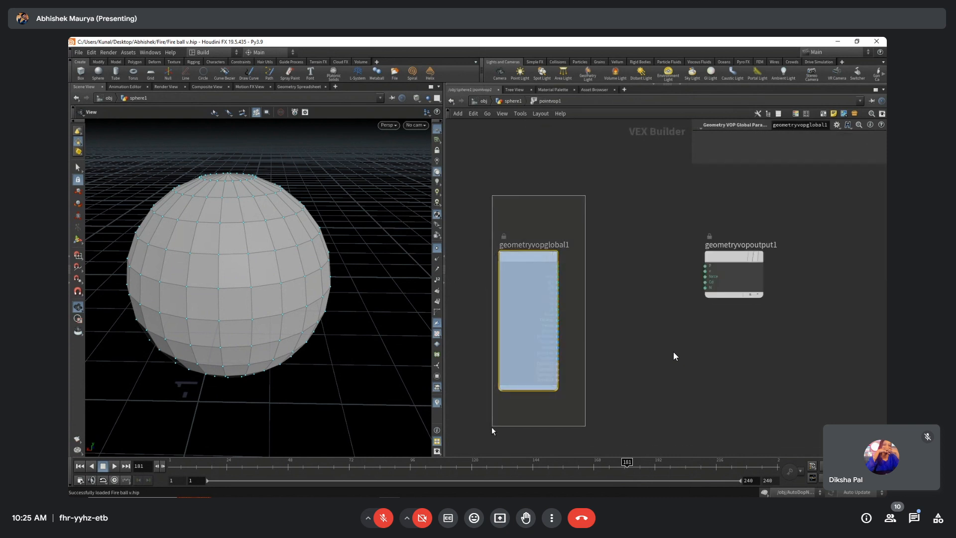
left_click_drag(629, 231, 828, 363)
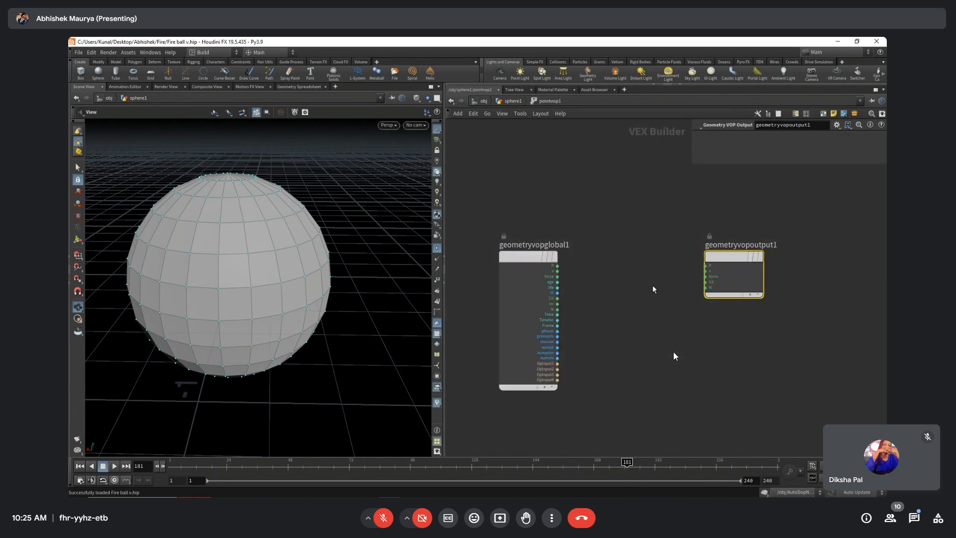
mouse_move(551, 493)
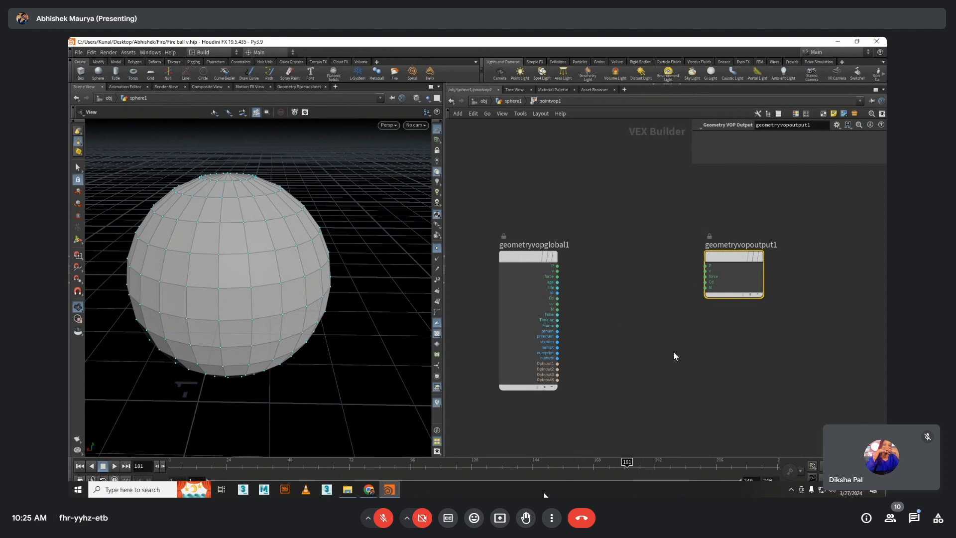
left_click_drag(621, 207, 473, 399)
left_click_drag(651, 220, 788, 354)
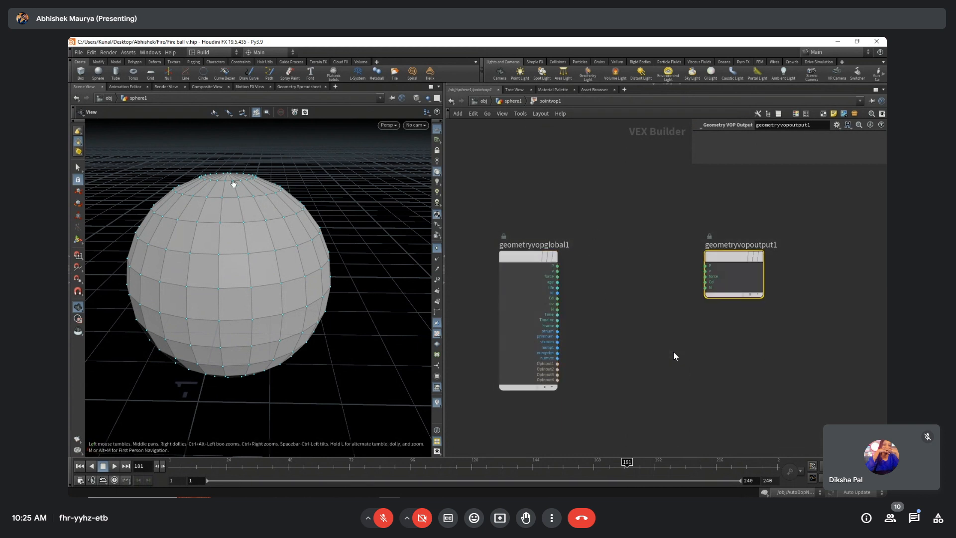
left_click(500, 102)
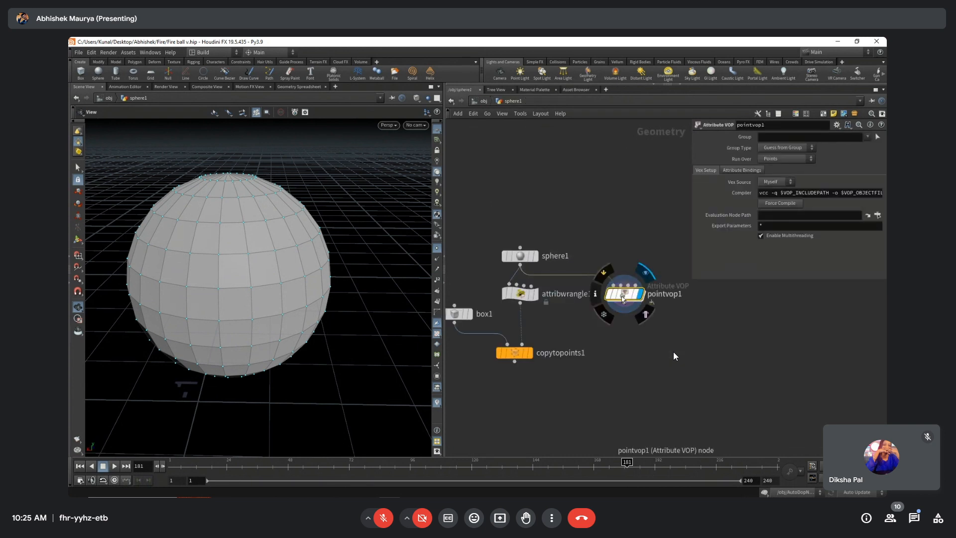
middle_click(613, 293)
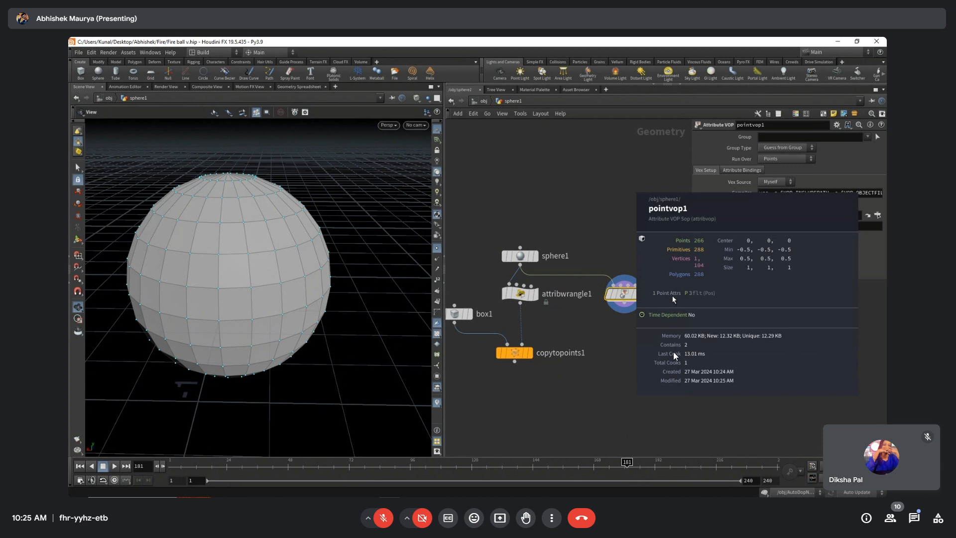
Reopen pointvop1's inner network and move geometryvopoutput1 slightly farther from geometryvopglobal1.
double_click(625, 295)
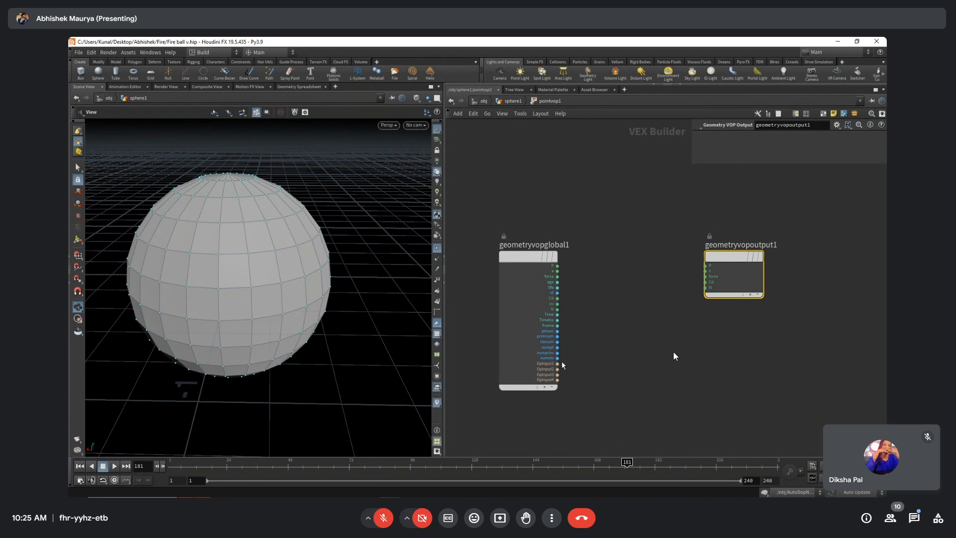
middle_click_drag(605, 353, 593, 352)
scroll(575, 343, "up", 2)
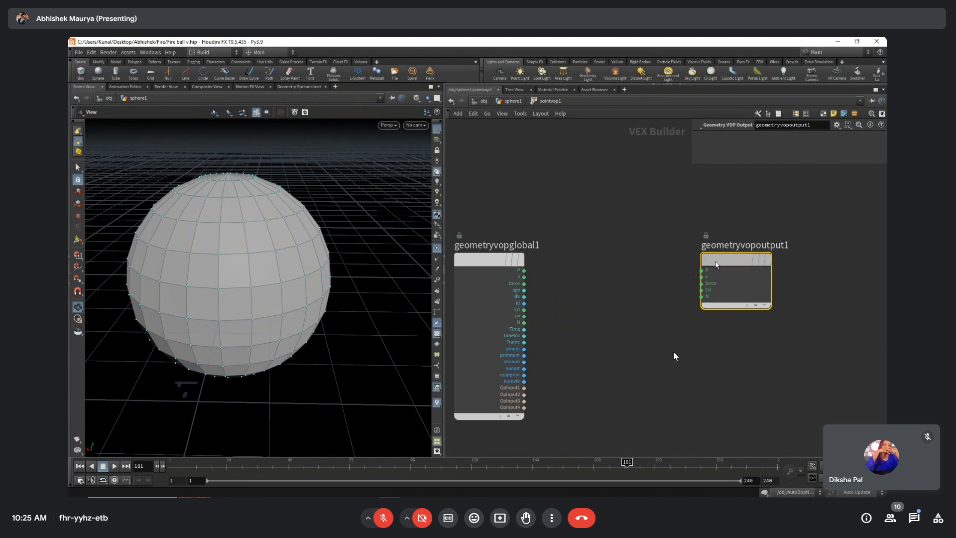
left_click_drag(722, 260, 734, 260)
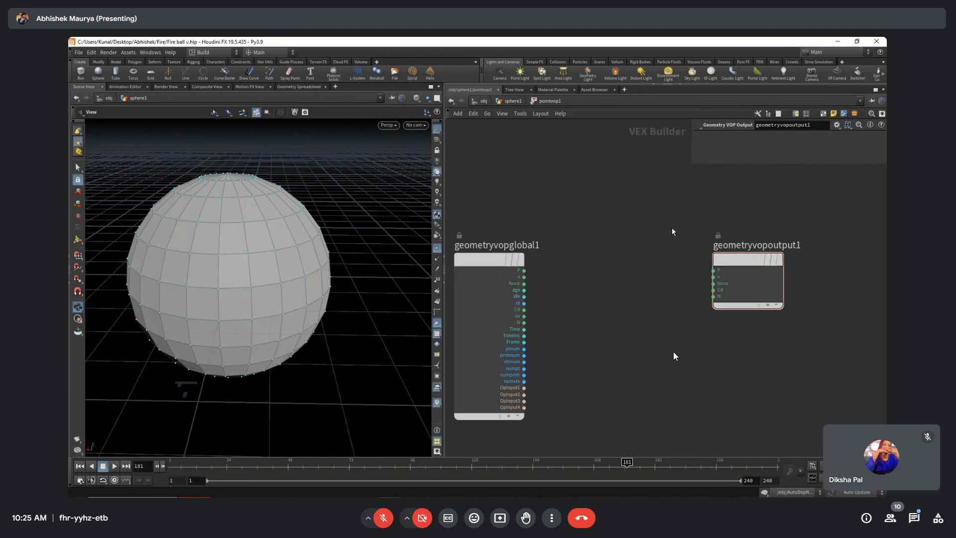
left_click_drag(673, 227, 798, 324)
mouse_move(868, 389)
left_mouse_down()
mouse_move(710, 221)
mouse_move(677, 207)
mouse_move(794, 314)
mouse_move(677, 230)
mouse_move(883, 398)
left_mouse_up()
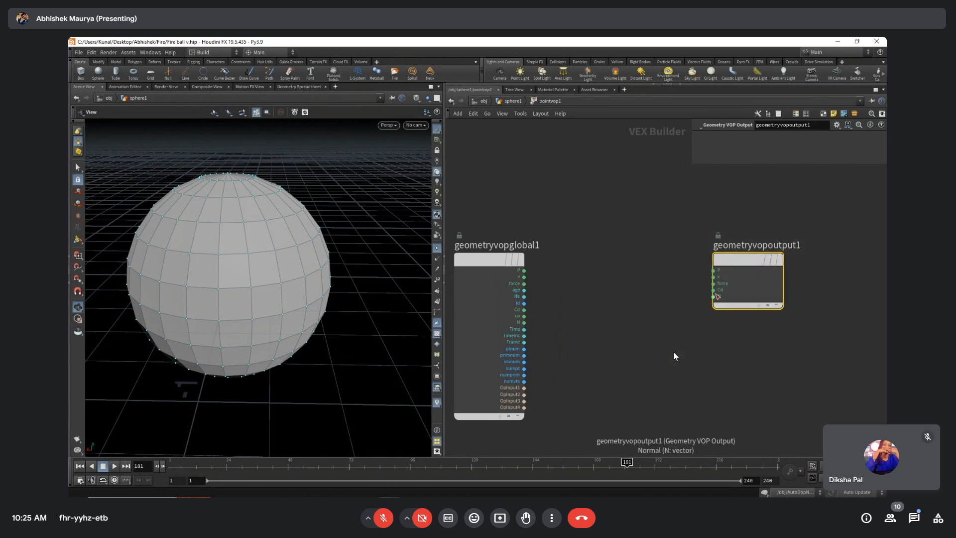
Add a Constant node between the global and output nodes and connect its Value to the output's Cd input.
left_click_drag(713, 290, 620, 259)
type("consta")
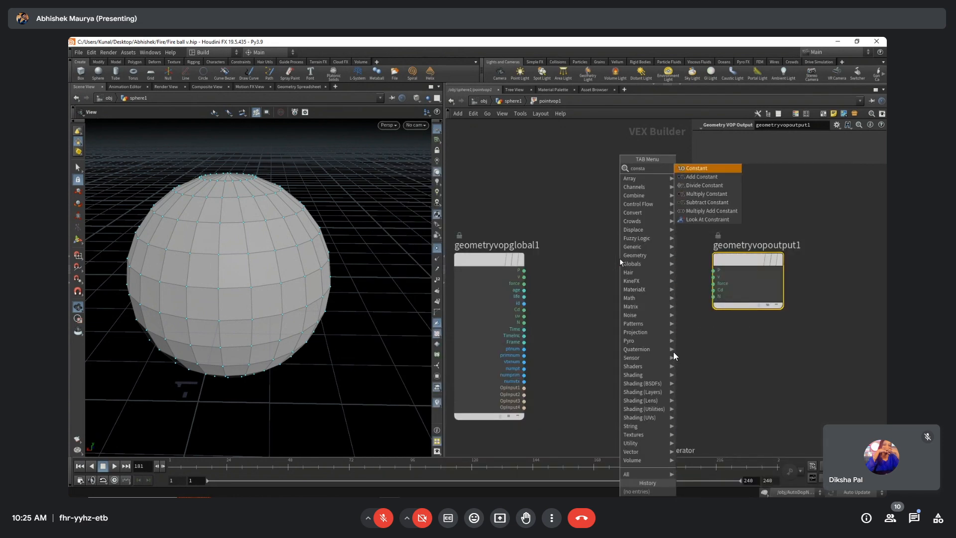
key("Return")
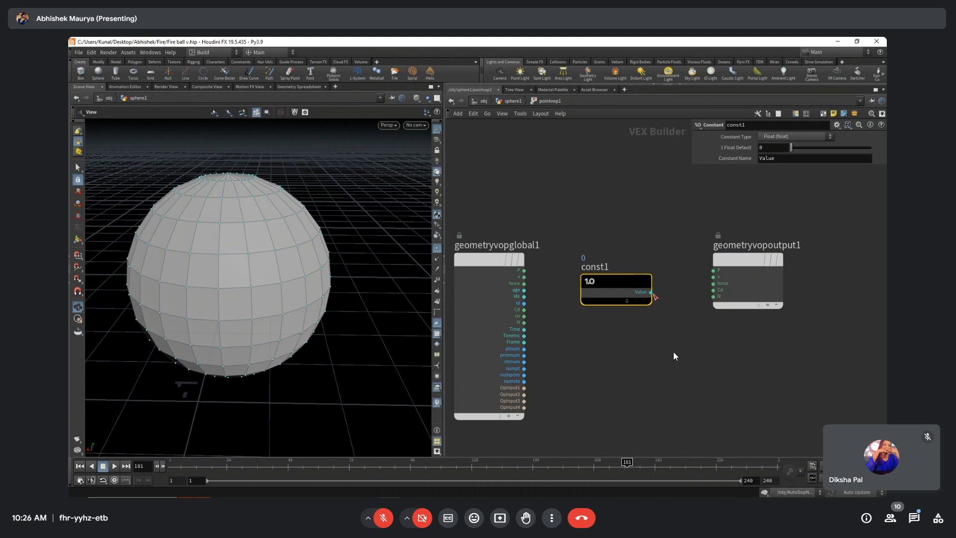
left_click_drag(651, 292, 706, 292)
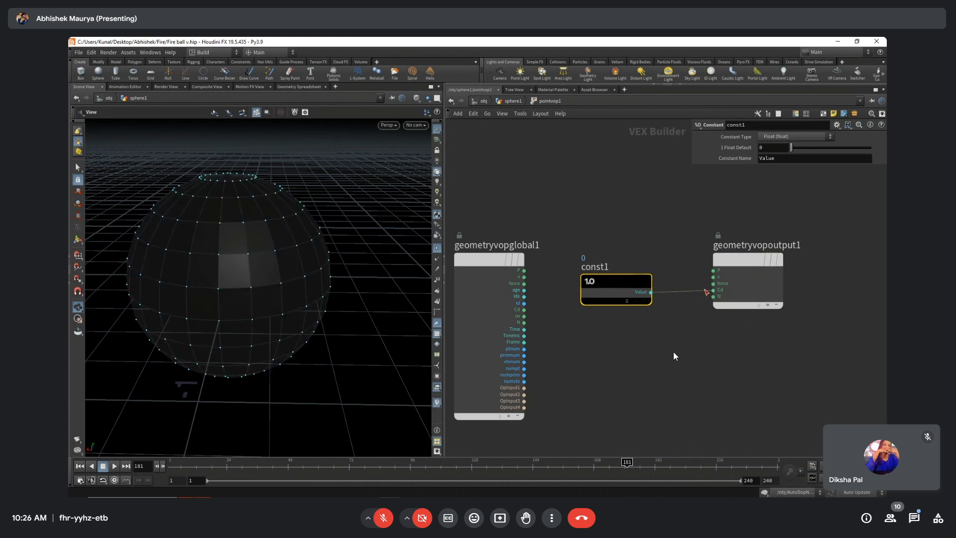
left_click_drag(624, 282, 630, 281)
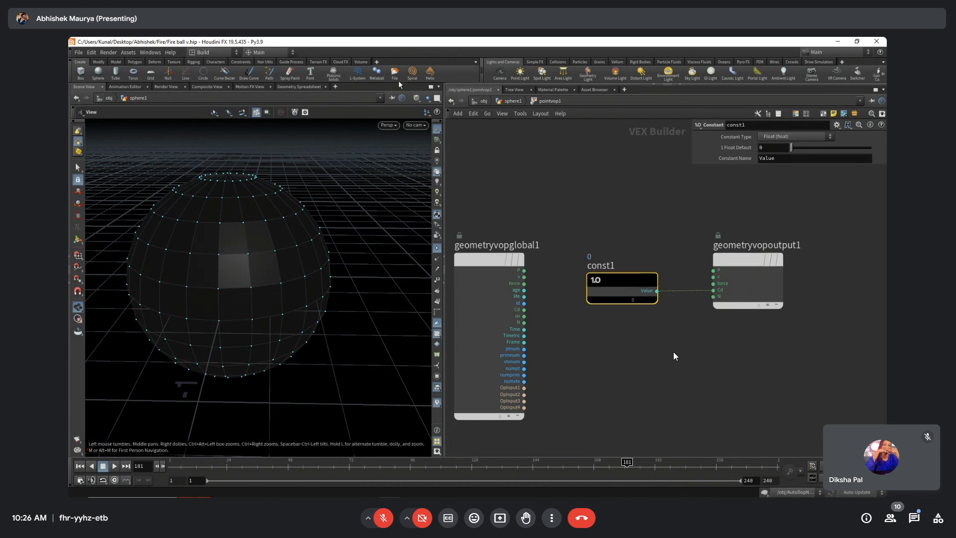
left_click(439, 87)
left_click(478, 178)
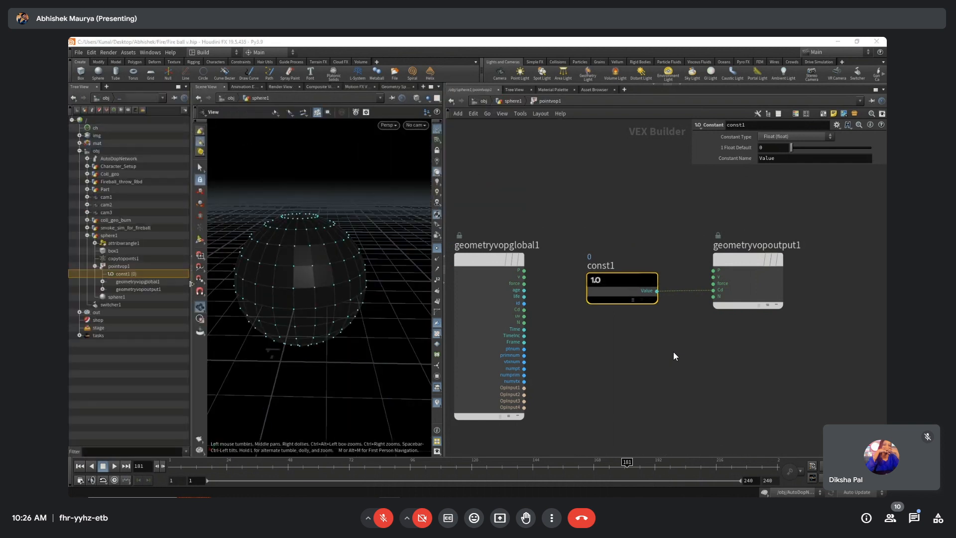
left_click(191, 256)
Split the scene view pane top/bottom and show pointvop1's point attributes in a Geometry Spreadsheet below it.
left_click(439, 87)
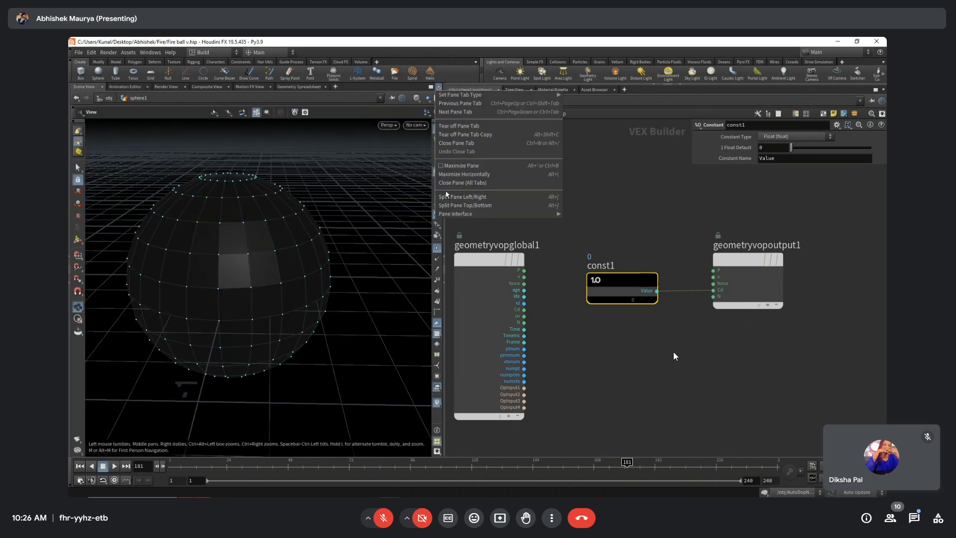
left_click(463, 205)
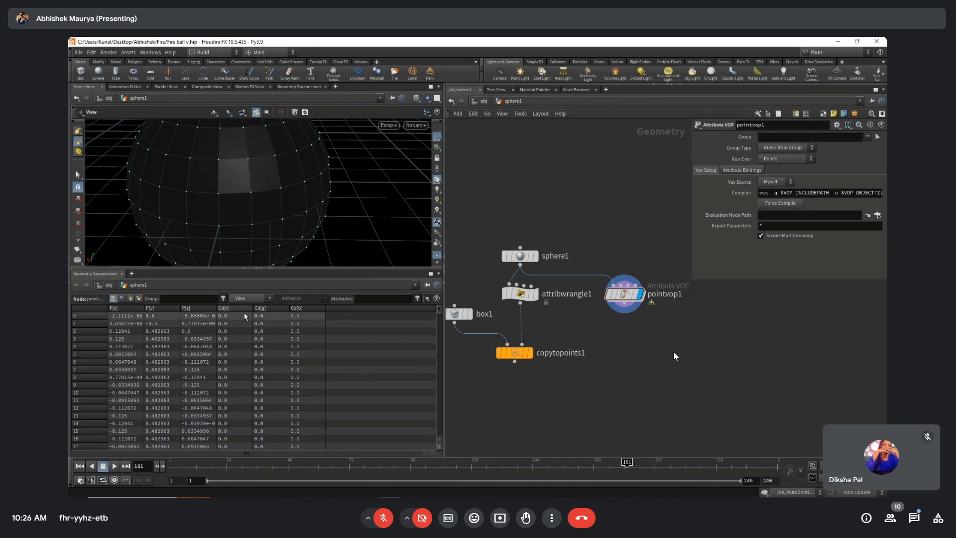
Inspect the Constant node's link to Cd inside pointvop1, and view attribwrangle1's point attributes in the spreadsheet.
double_click(617, 299)
scroll(618, 351, "up", 5)
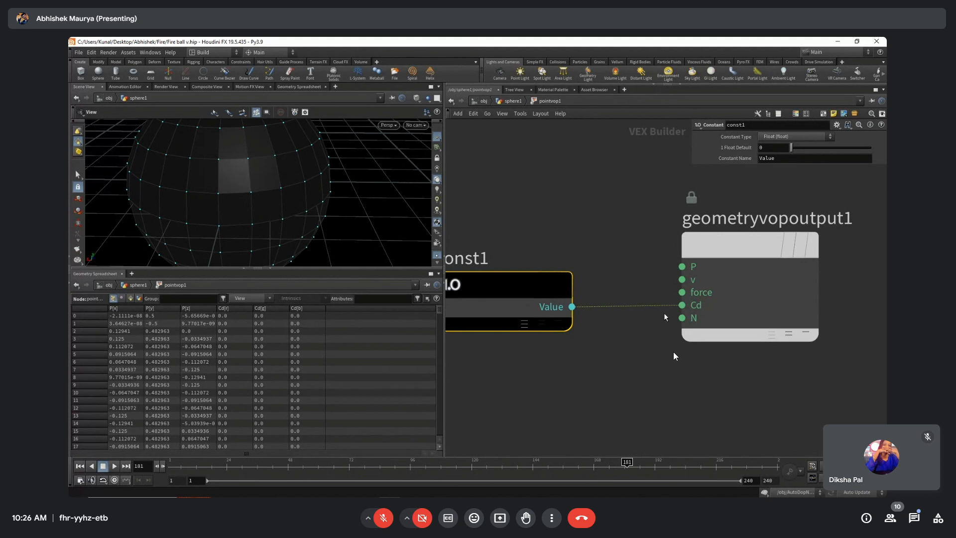
left_click(532, 143)
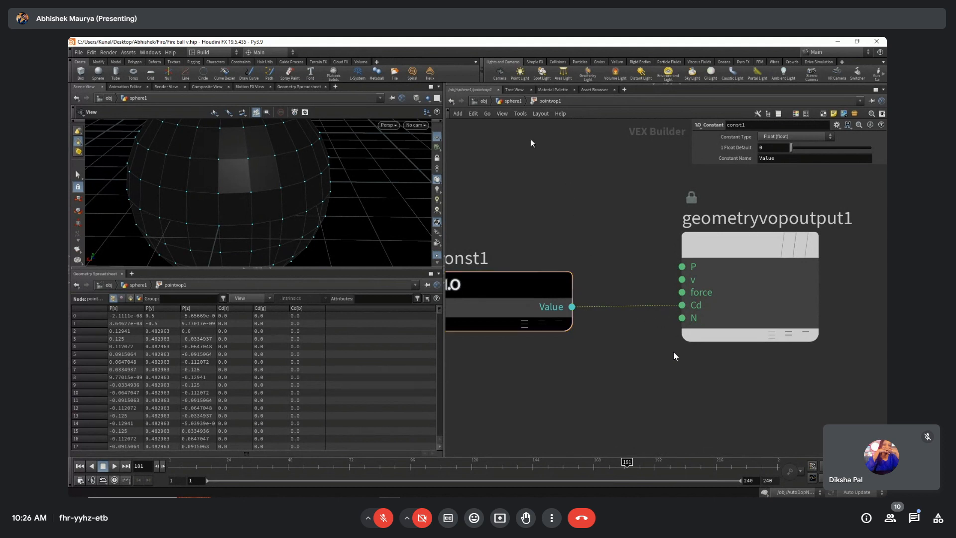
left_click(512, 102)
left_click(521, 295)
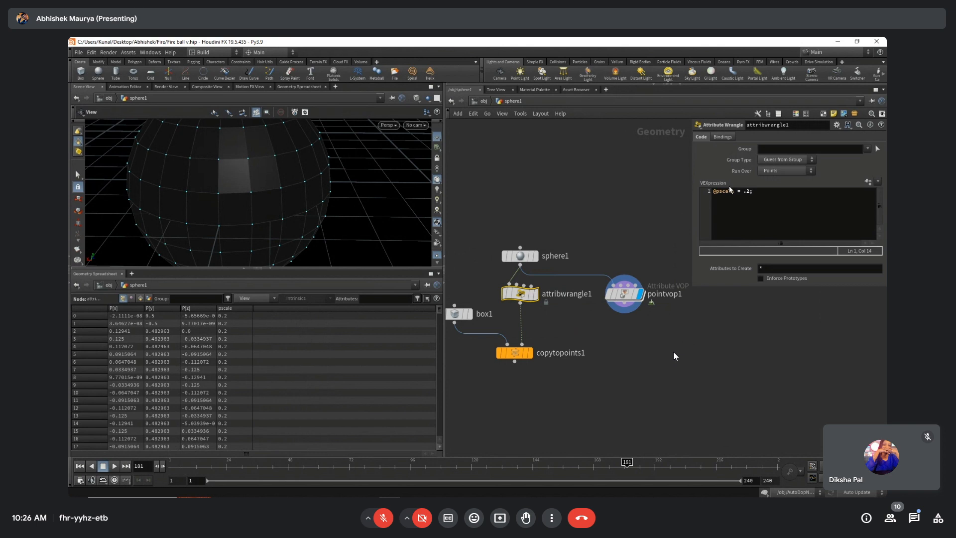
Open Notepad and write the example line "col = (_,_,_); .2,-5".
key("super")
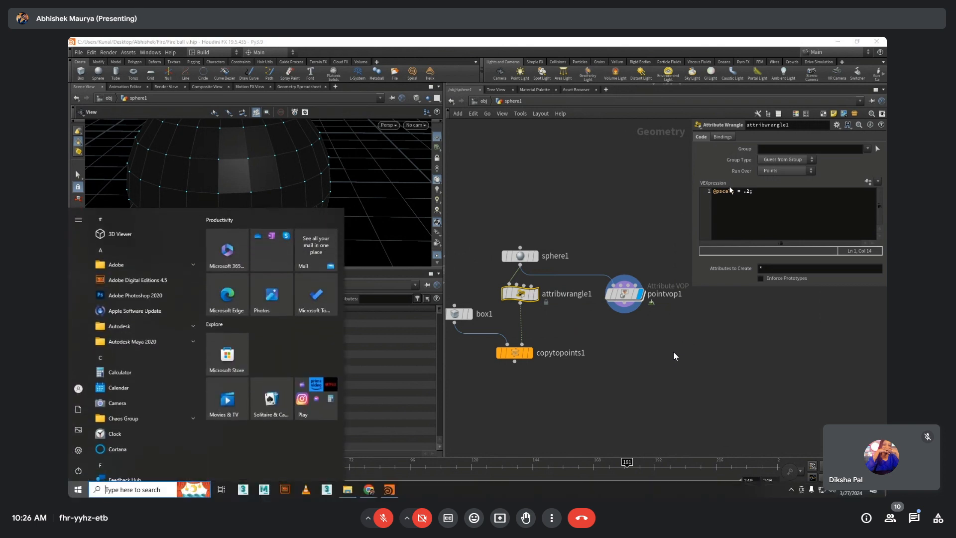
type("notepad")
key("Return")
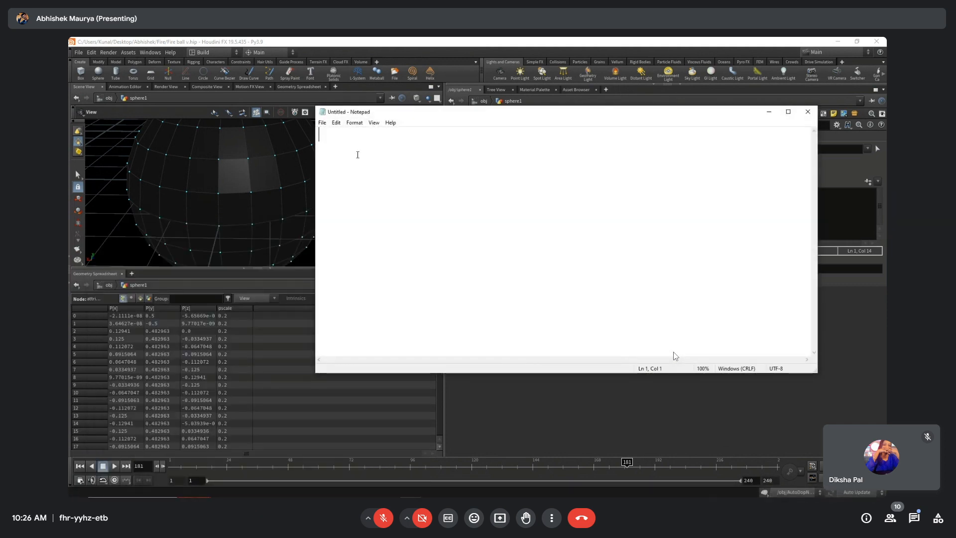
type("col = ()")
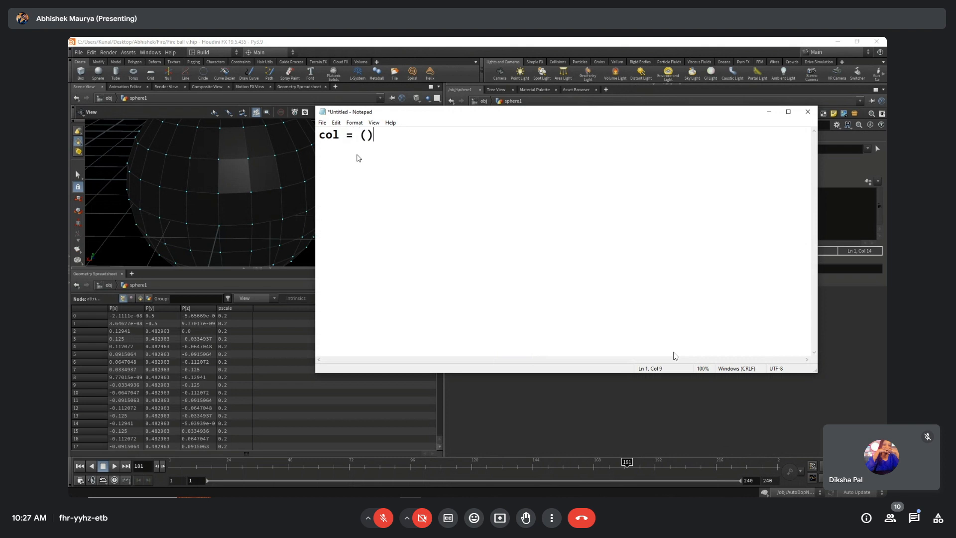
key("Left")
type("_,_,_")
key("Right")
type("; .2,-5")
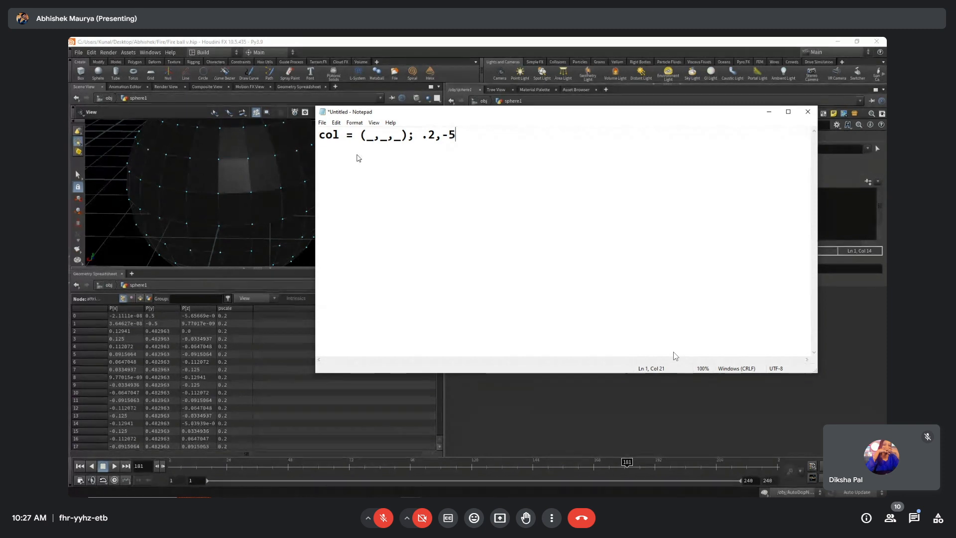
Extend the Notepad line with ",glue = vec(flo)", add a second line "col = 0", and return to Houdini.
type(",glue")
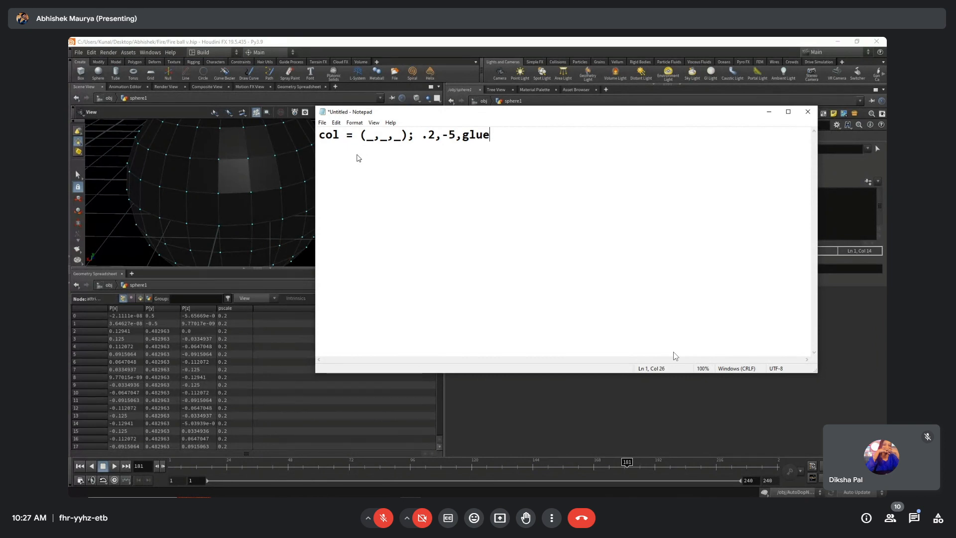
type("= ")
type("vec")
type("()")
type("flo")
type("col")
type(" = 0")
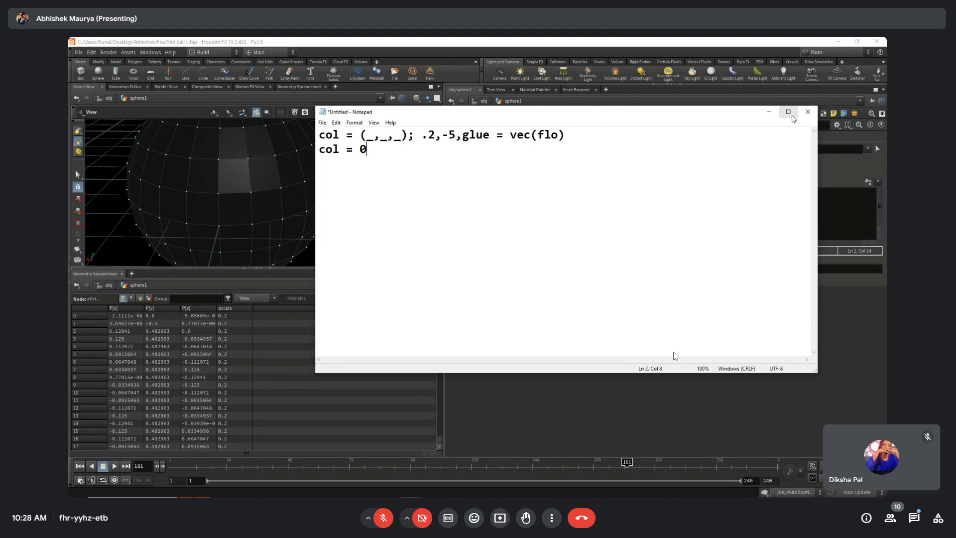
left_click(767, 109)
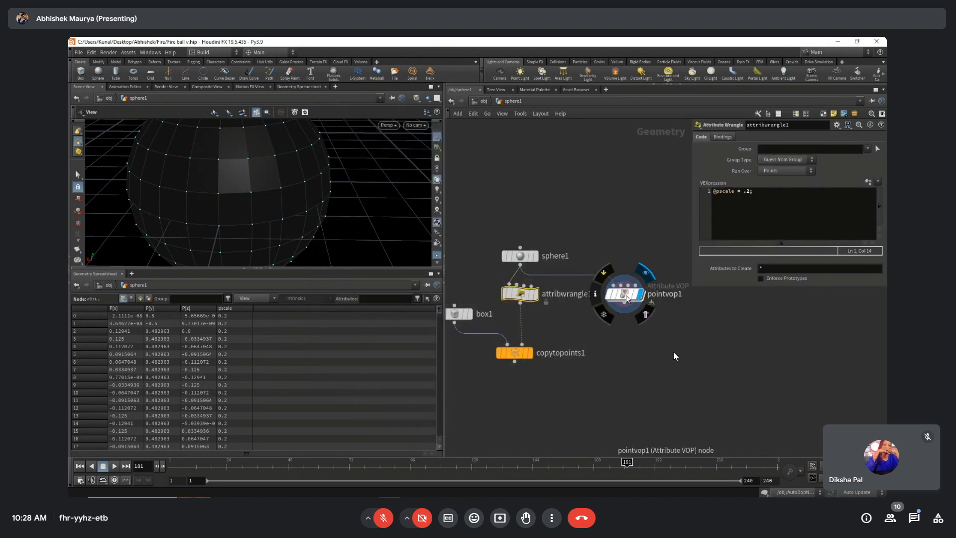
Enter pointvop1's inner network and examine the attribute outputs listed on geometryvopglobal1.
double_click(616, 299)
middle_click_drag(607, 306, 663, 318)
scroll(664, 318, "down", 4)
scroll(663, 319, "up", 3)
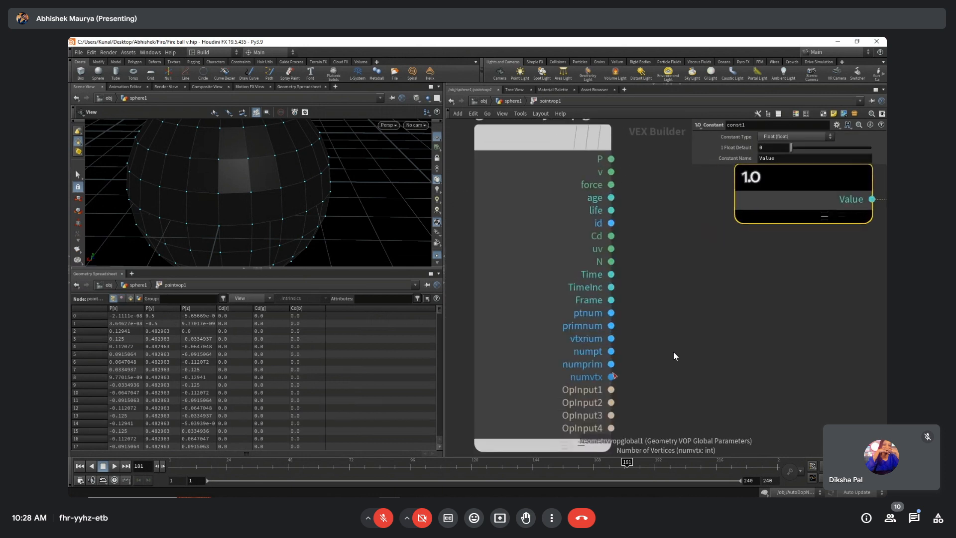
middle_click_drag(658, 370, 645, 433)
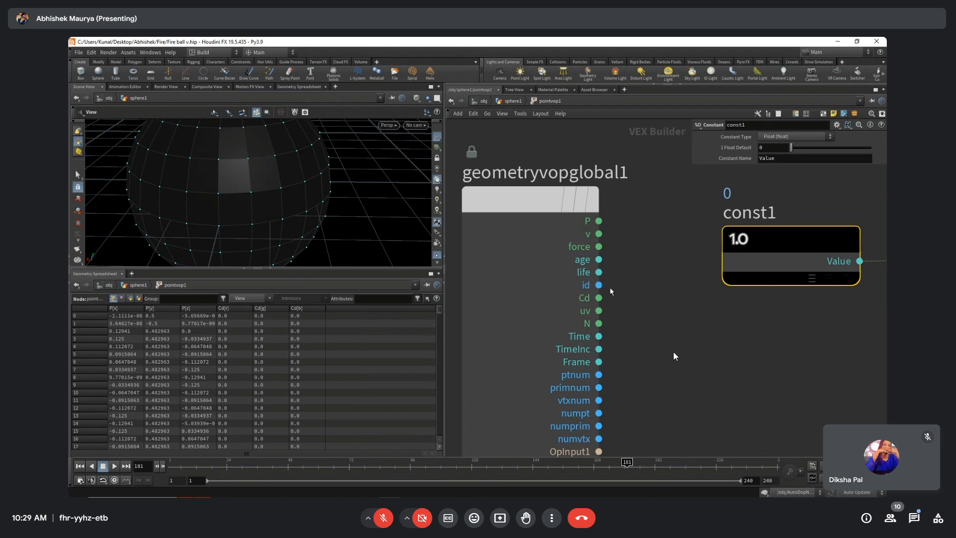
middle_click_drag(632, 331, 599, 244)
scroll(589, 227, "down", 2)
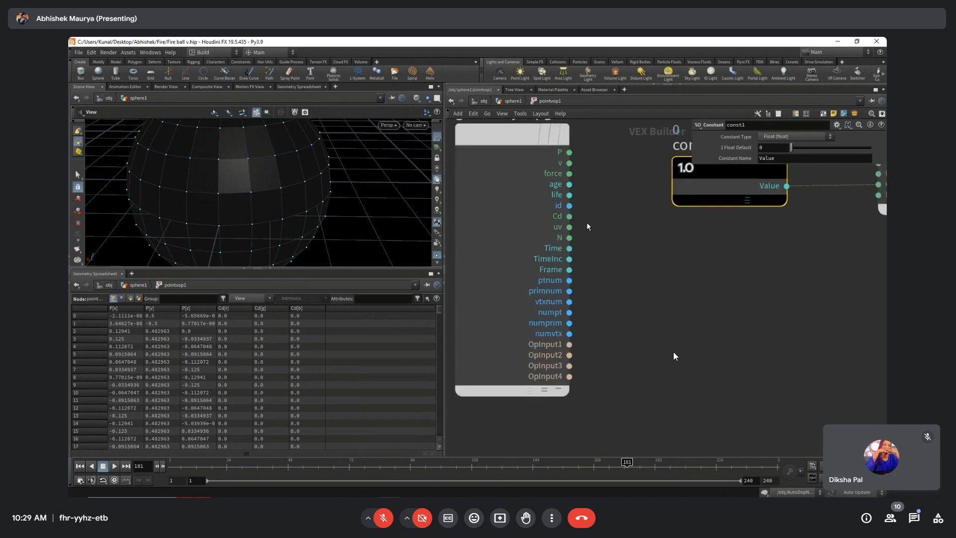
scroll(602, 342, "up", 2)
middle_click_drag(606, 348, 608, 416)
middle_click_drag(607, 383, 603, 391)
scroll(601, 392, "down", 1)
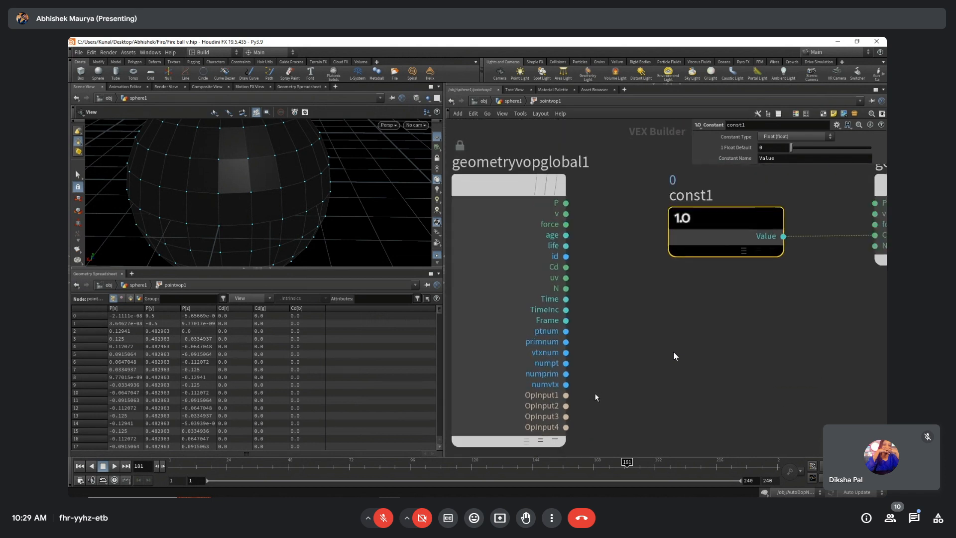
scroll(646, 385, "up", 1)
scroll(697, 377, "down", 1)
Examine geometryvopoutput1's inputs and the const1 Value link to Cd.
middle_click_drag(702, 377, 537, 388)
scroll(589, 360, "down", 1)
scroll(620, 280, "up", 2)
middle_click_drag(597, 318, 584, 333)
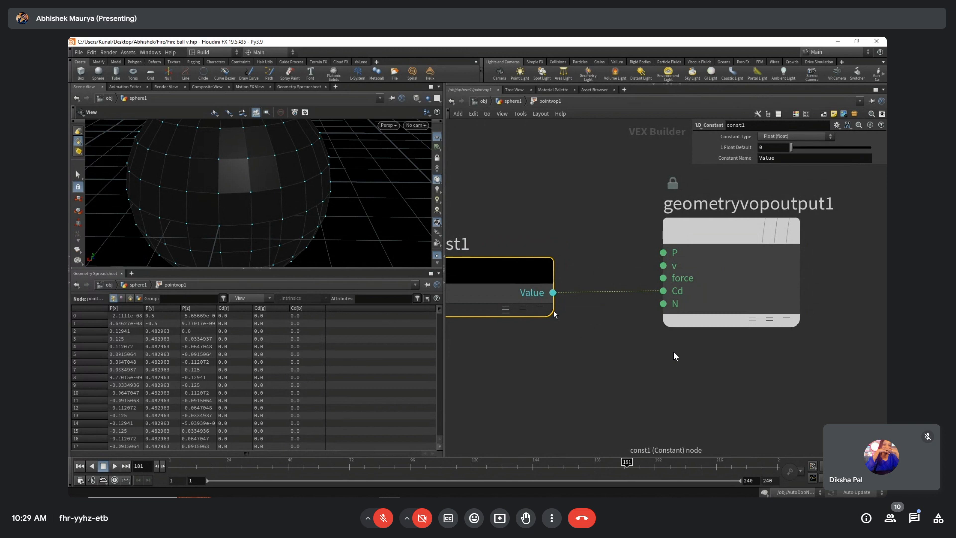
Wire geometryvopglobal1's P output to geometryvopoutput1's P input and cut that wire again.
key("h")
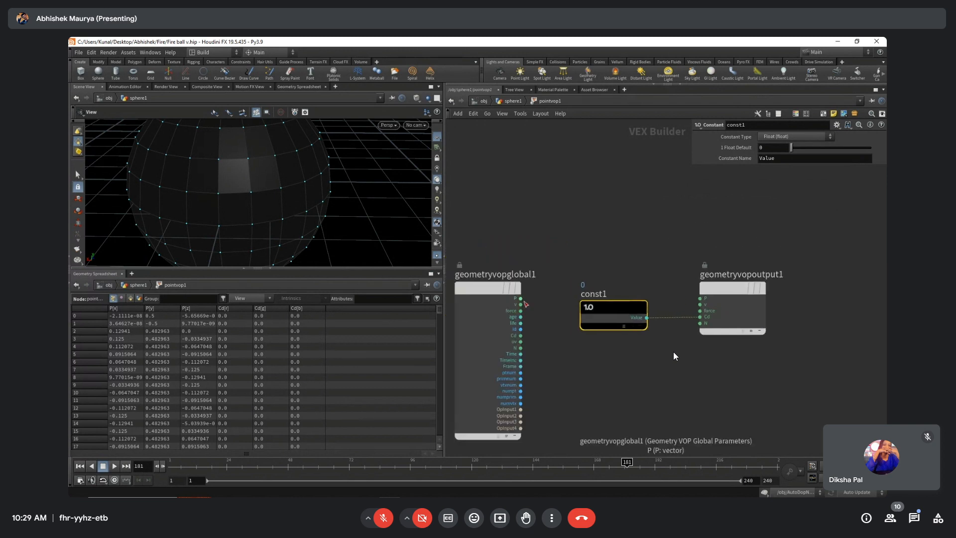
left_click_drag(520, 298, 700, 298)
scroll(699, 301, "up", 3)
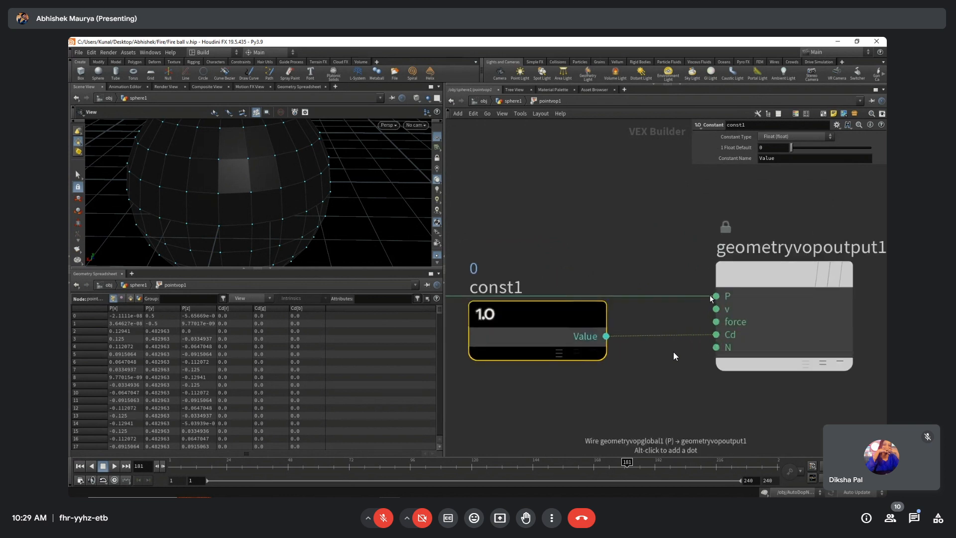
mouse_move(602, 315)
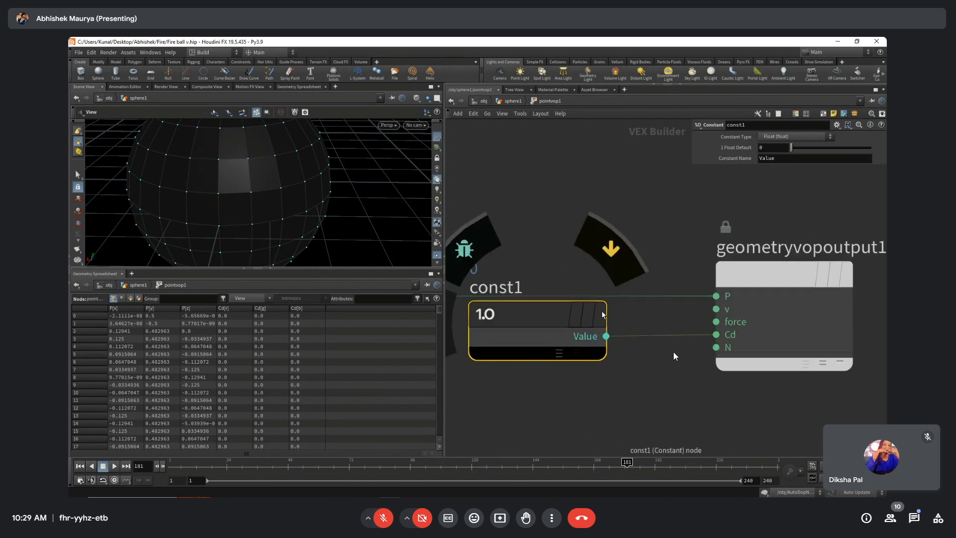
key("y")
left_click_drag(607, 318, 617, 276)
middle_click_drag(664, 359, 657, 333)
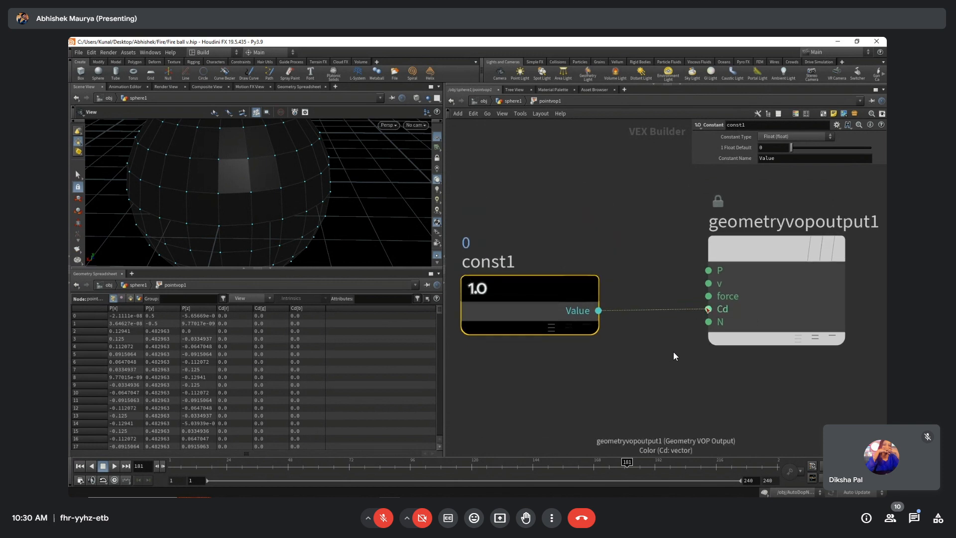
Switch to the Google Meet window and check the in-call messages and the participant list.
key("alt+Tab")
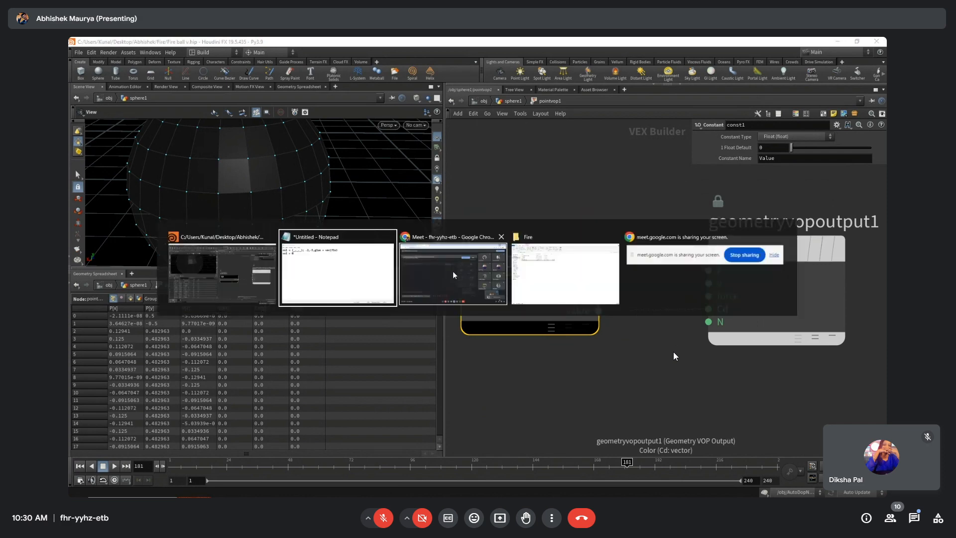
left_click(453, 273)
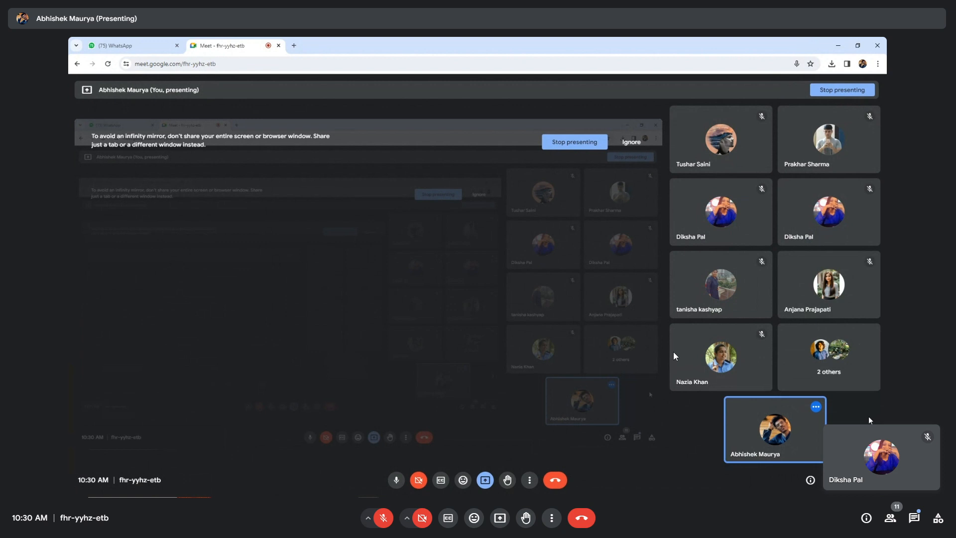
left_click(914, 518)
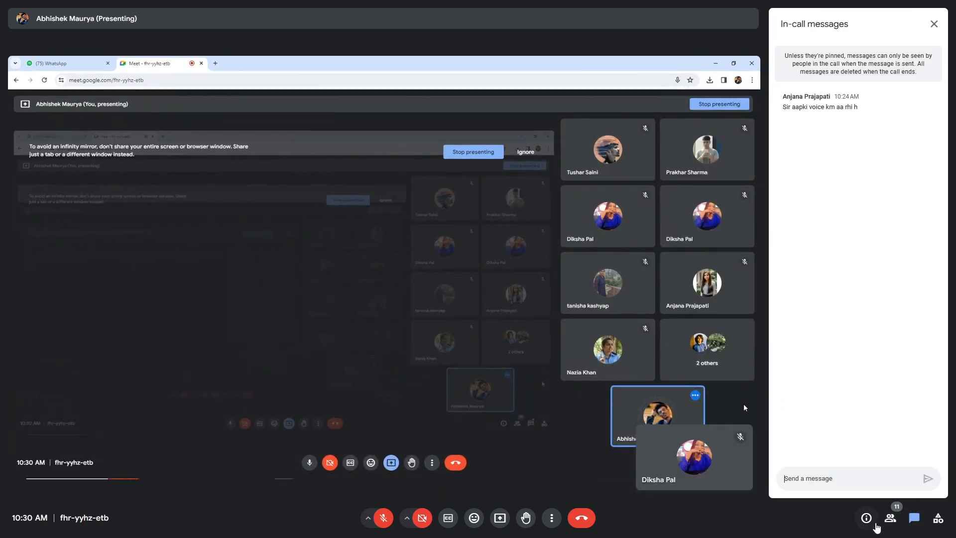
left_click(890, 518)
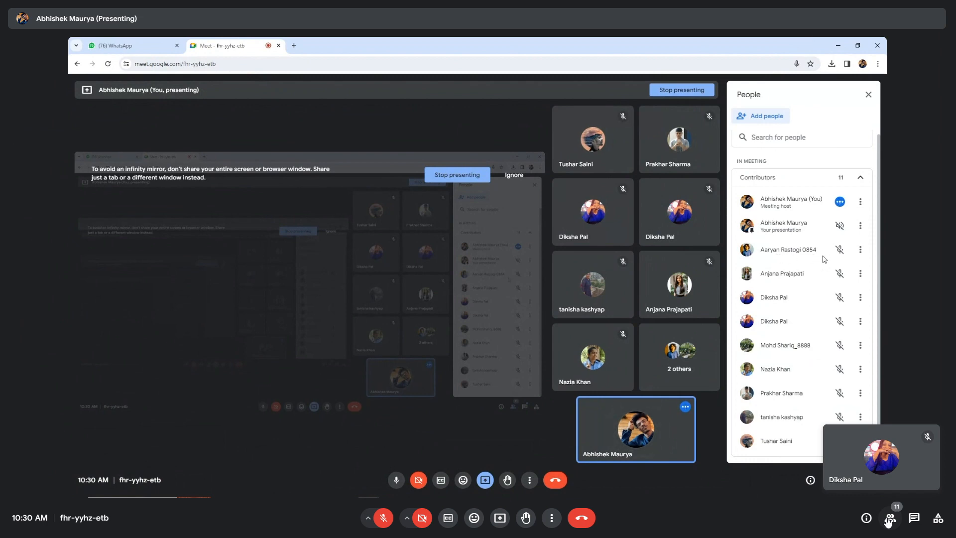
Leave full screen, bring up OBS to check the recording, hide it and return to full screen.
key("F11")
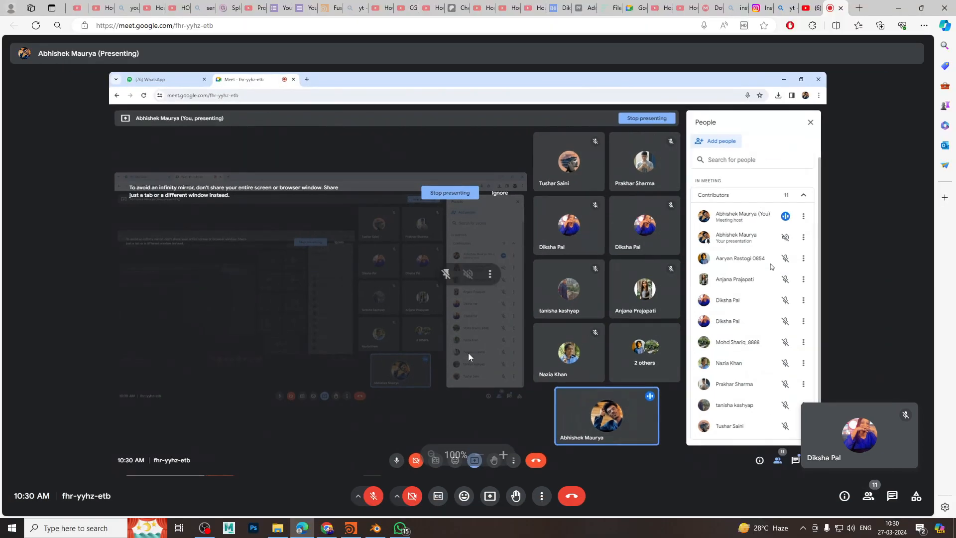
left_click(205, 528)
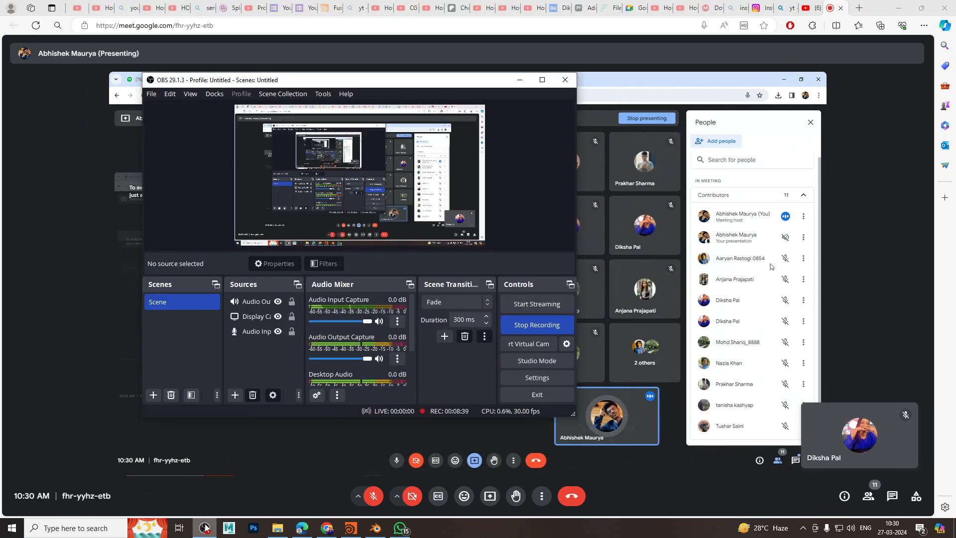
left_click(205, 528)
key("F11")
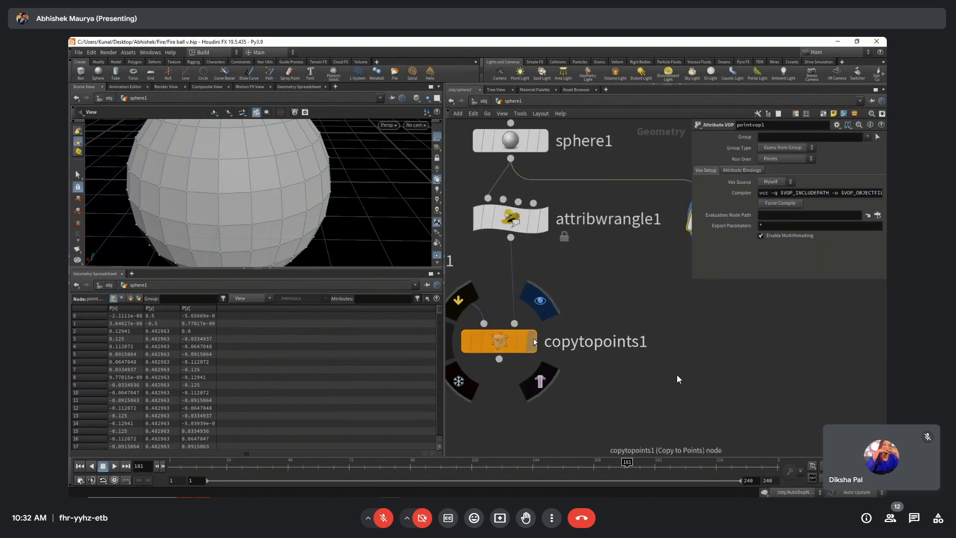
Display copytopoints1, hide the point markers, and enlarge the scene view over the Geometry Spreadsheet.
left_click(532, 341)
left_click(507, 343)
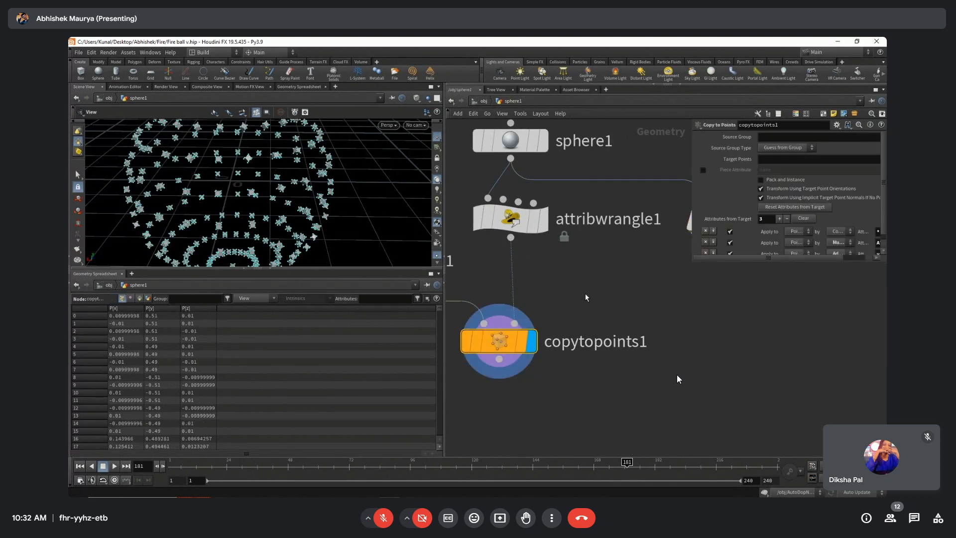
left_click(437, 256)
left_click_drag(351, 268, 351, 349)
scroll(579, 288, "down", 1)
middle_click_drag(579, 288, 611, 332)
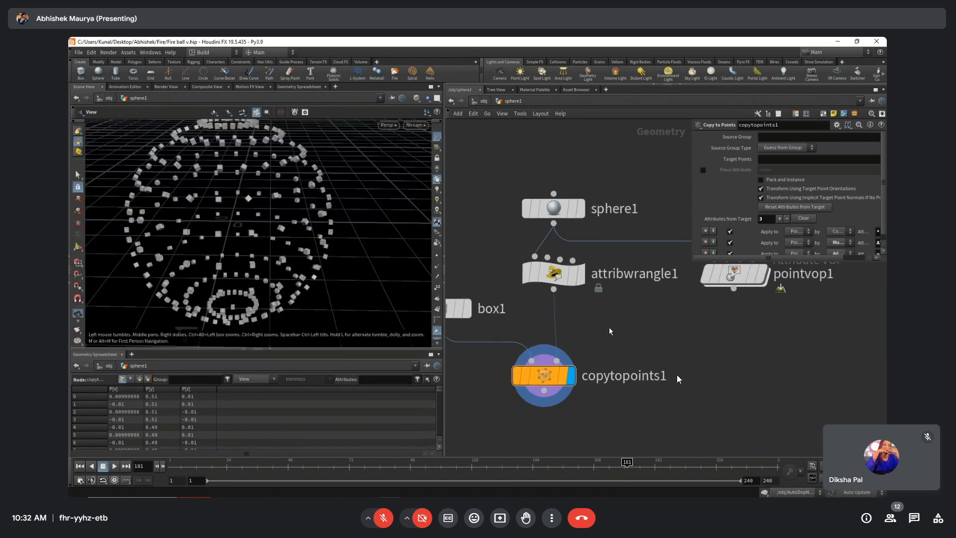
scroll(610, 329, "down", 1)
left_click(586, 283)
left_click(564, 283)
left_click(783, 202)
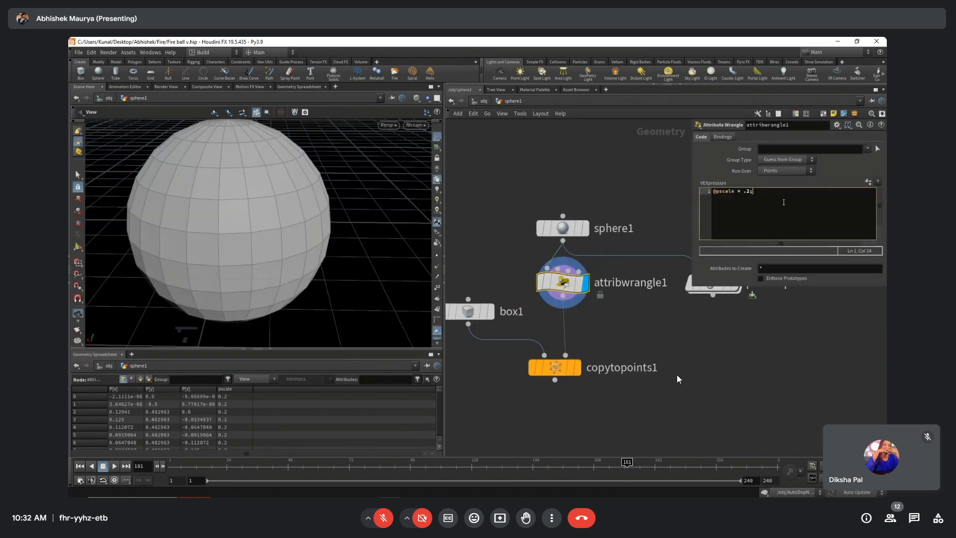
key("ctrl+a")
middle_click_drag(641, 374, 702, 361)
left_click_drag(714, 393, 584, 335)
left_click(639, 354)
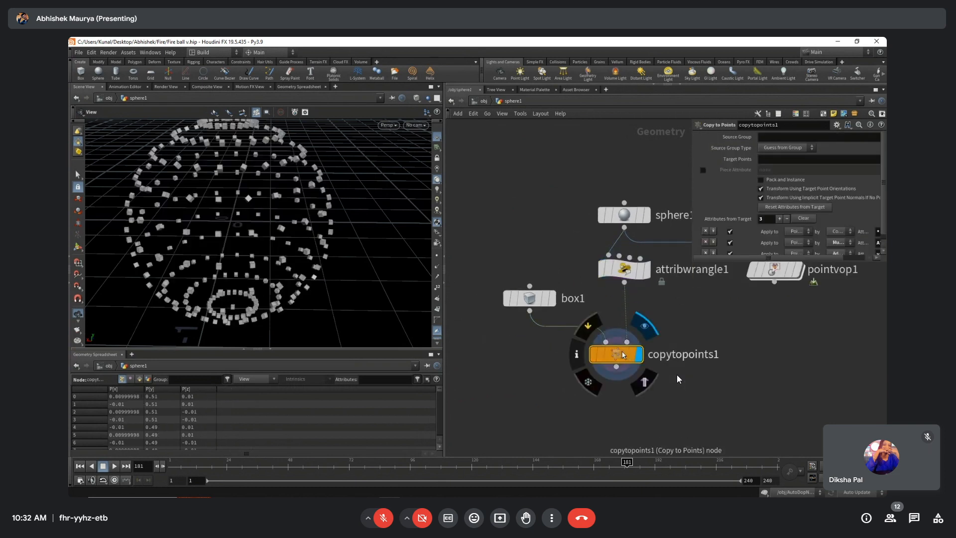
Select box1, and bypass and re-enable attribwrangle1 to compare the size of the copied boxes.
left_click(529, 298)
middle_click_drag(584, 282, 578, 285)
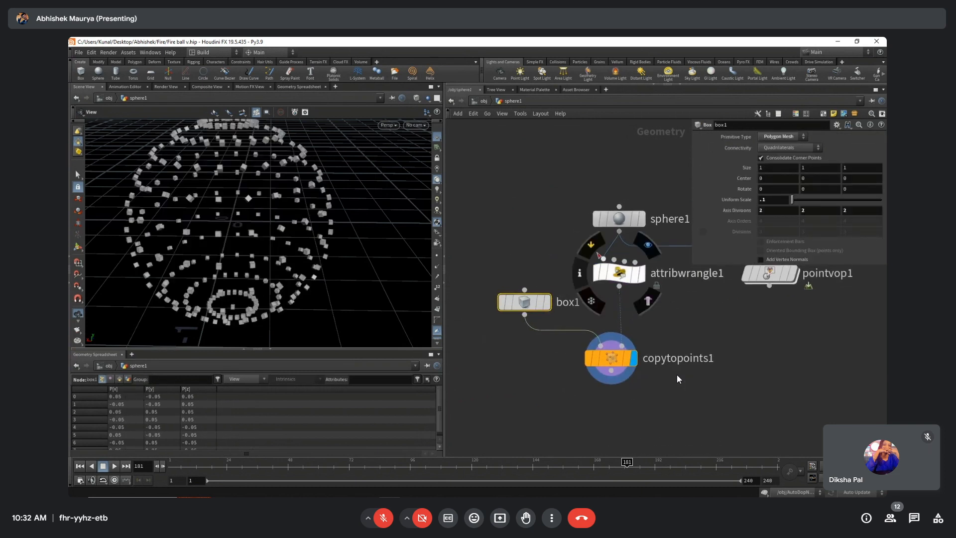
left_click(592, 250)
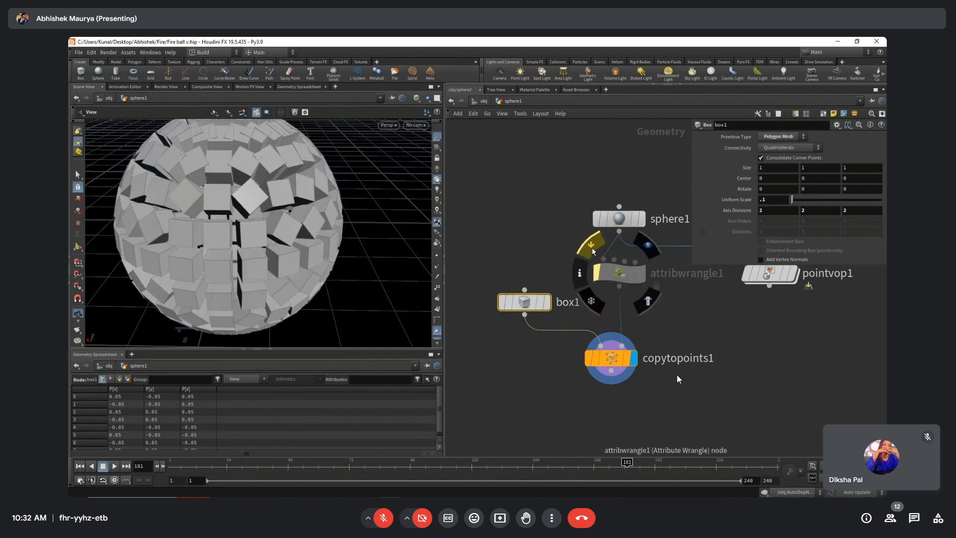
left_click(593, 252)
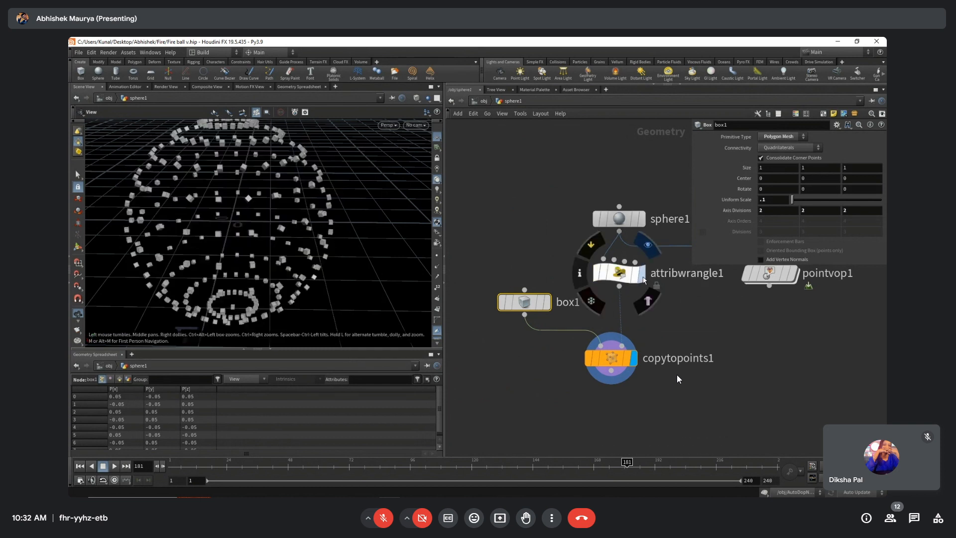
View attribwrangle1's sphere and pscale point values, and return the display to copytopoints1.
left_click(647, 246)
left_click(619, 273)
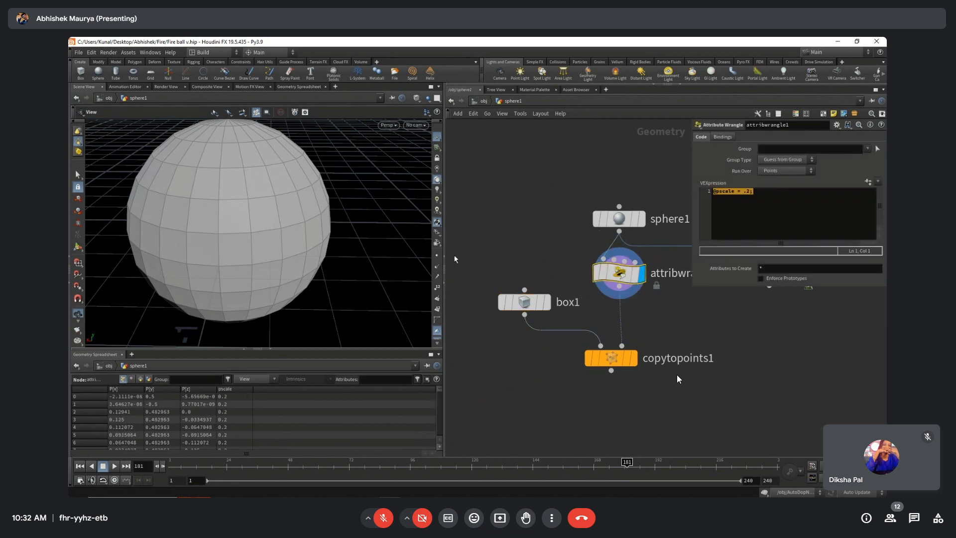
left_click(636, 358)
left_click(620, 358)
middle_click_drag(638, 358, 550, 361)
scroll(550, 362, "down", 1)
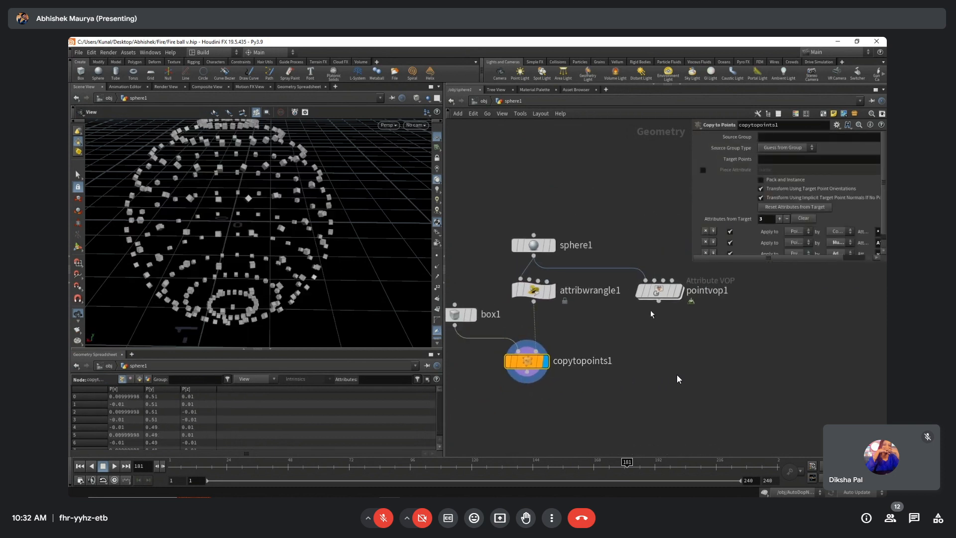
Look through geometryvopglobal1's outputs inside pointvop1 and go back up to the sphere1 network.
left_click(660, 291)
double_click(660, 290)
scroll(577, 259, "up", 3)
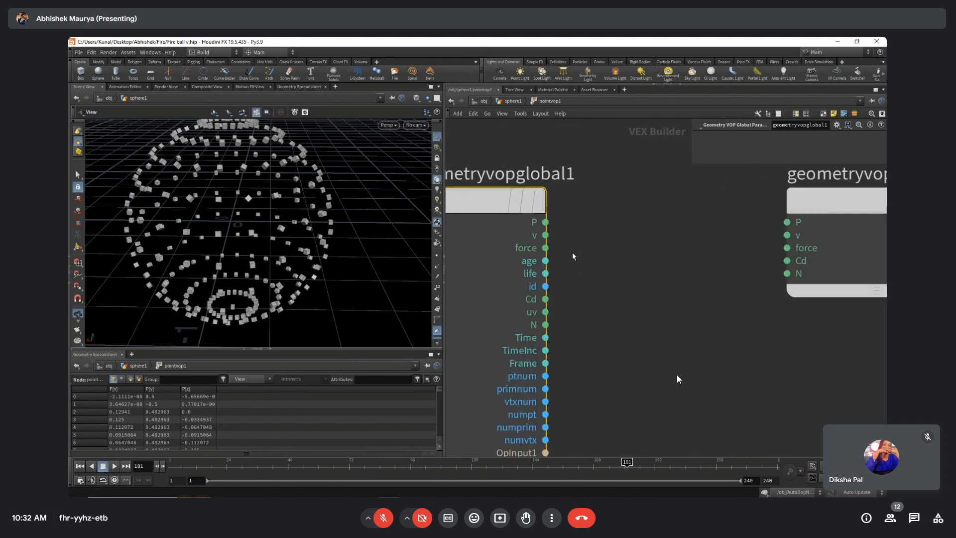
middle_click_drag(567, 217, 555, 199)
middle_click_drag(556, 249, 569, 160)
middle_click_drag(597, 314, 599, 359)
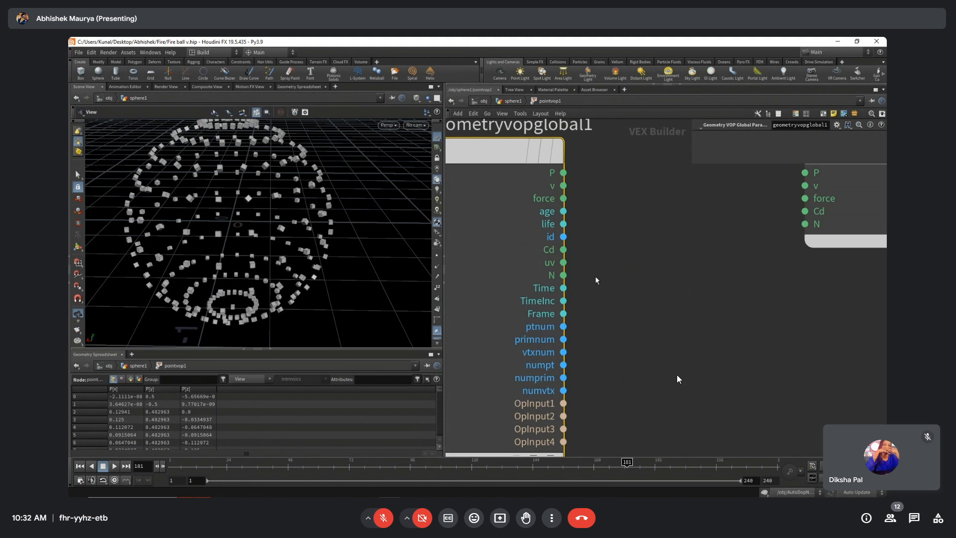
left_click(508, 103)
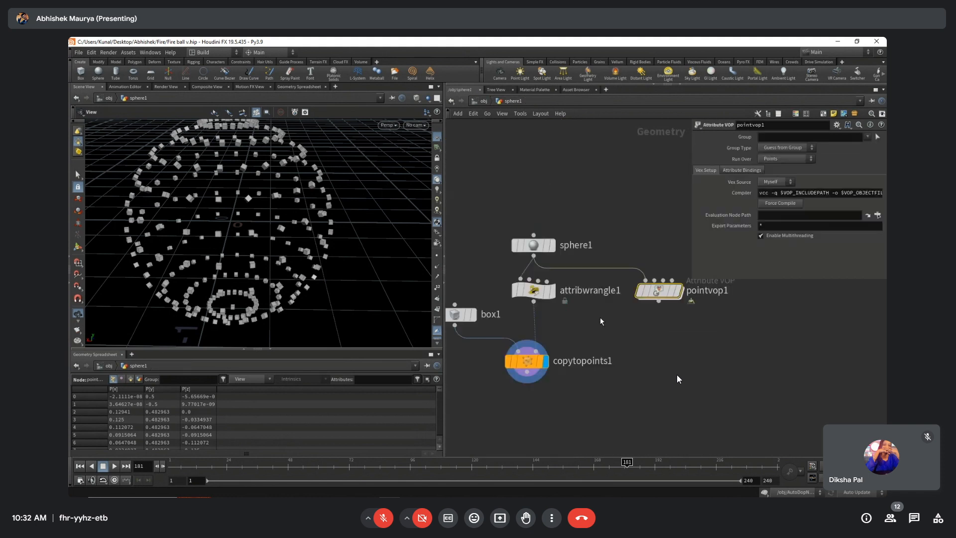
Add a Bind node inside pointvop1 and place it directly below geometryvopglobal1.
double_click(661, 288)
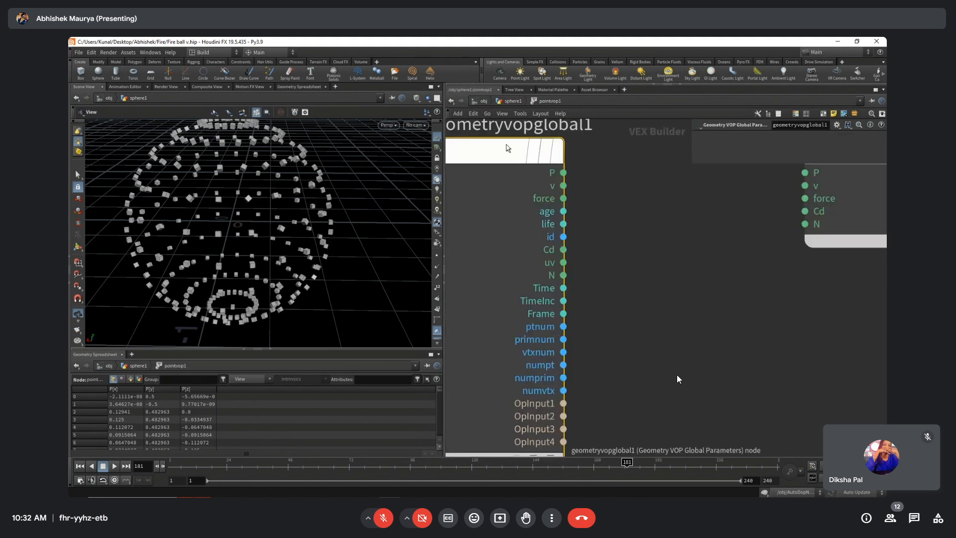
left_click(513, 101)
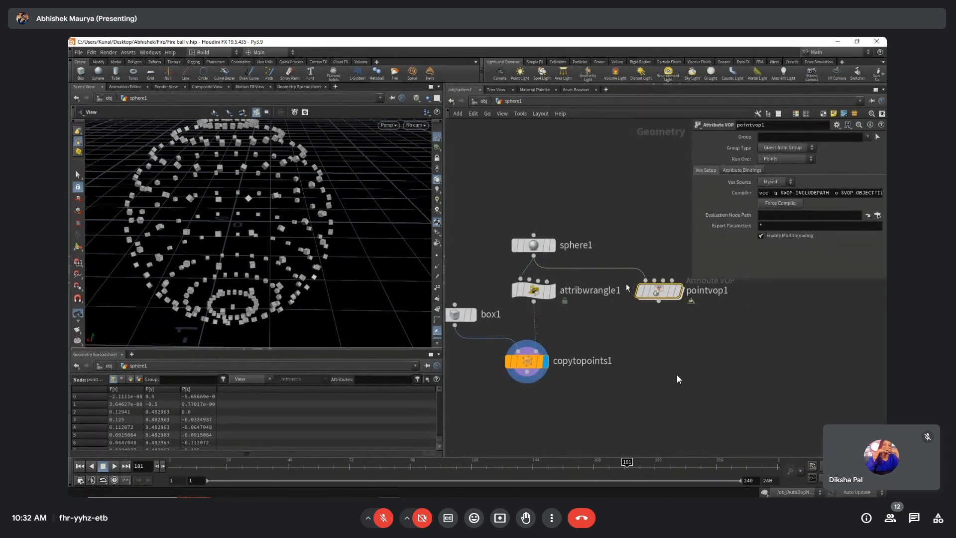
double_click(657, 291)
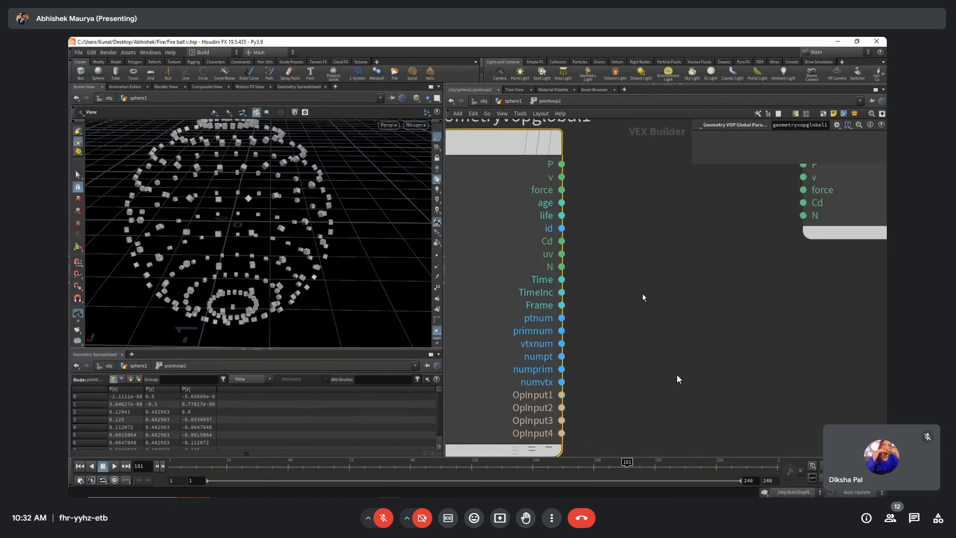
key("Tab")
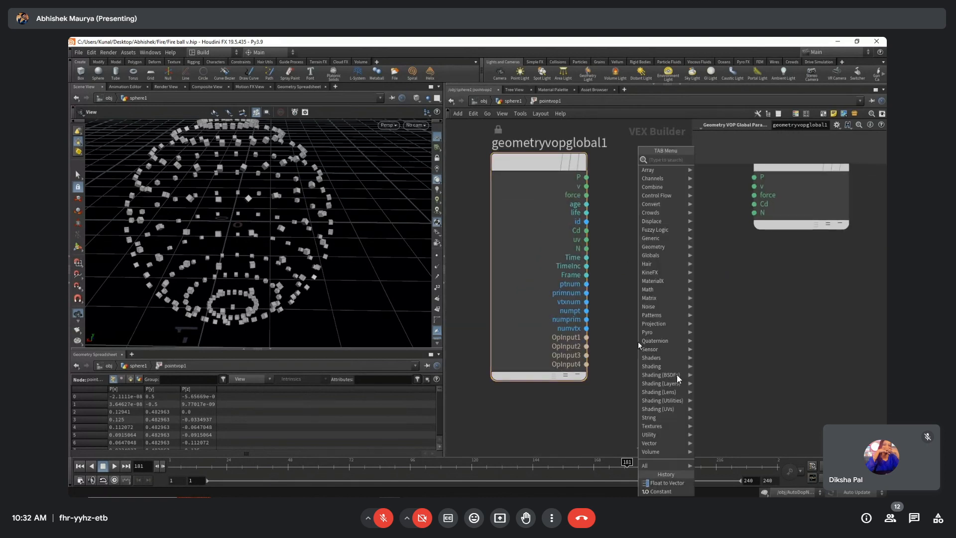
type("bind")
key("Return")
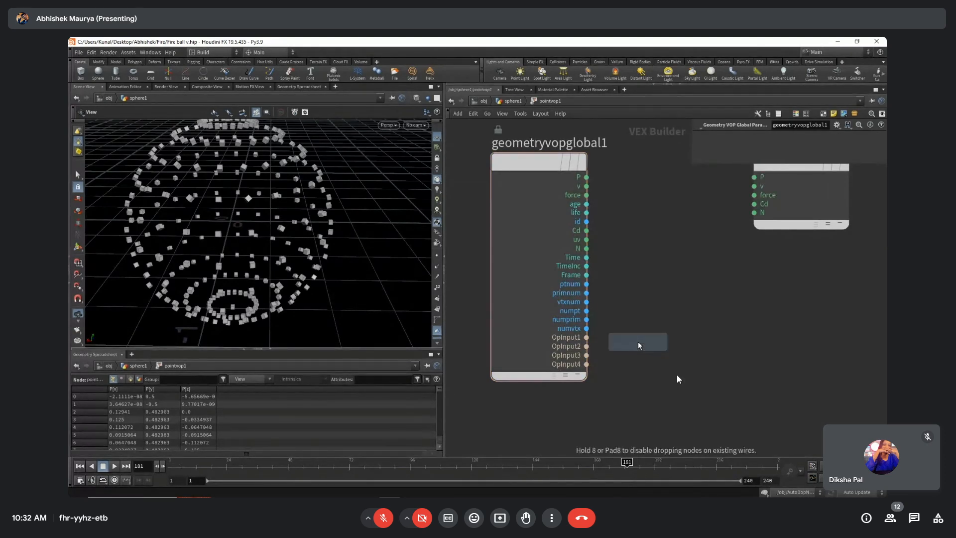
left_click(638, 342)
scroll(635, 298, "down", 1)
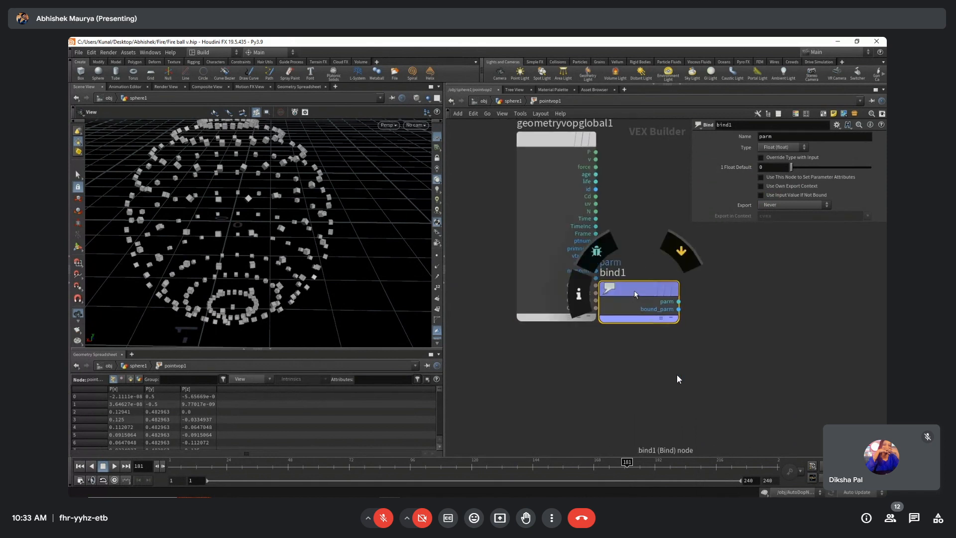
left_click_drag(634, 294, 553, 355)
scroll(614, 345, "down", 1)
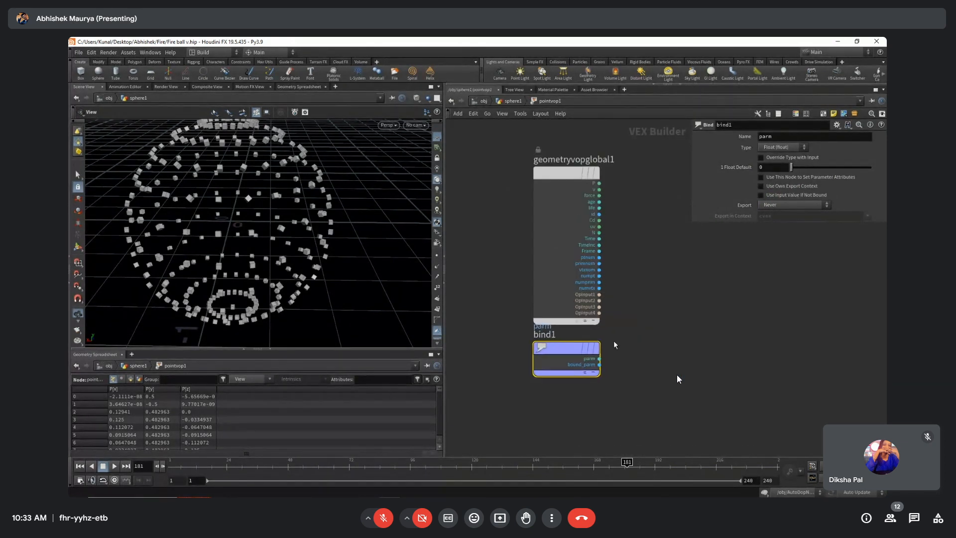
Add a Bind Export node below geometryvopoutput1, level with bind1.
key("h")
key("Tab")
type("bi")
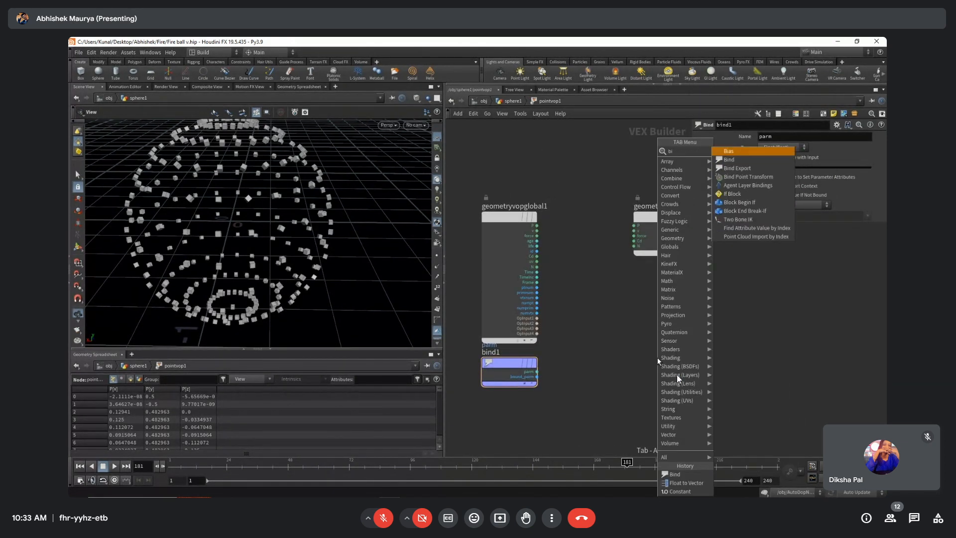
type("nd")
key("Return")
left_click(677, 377)
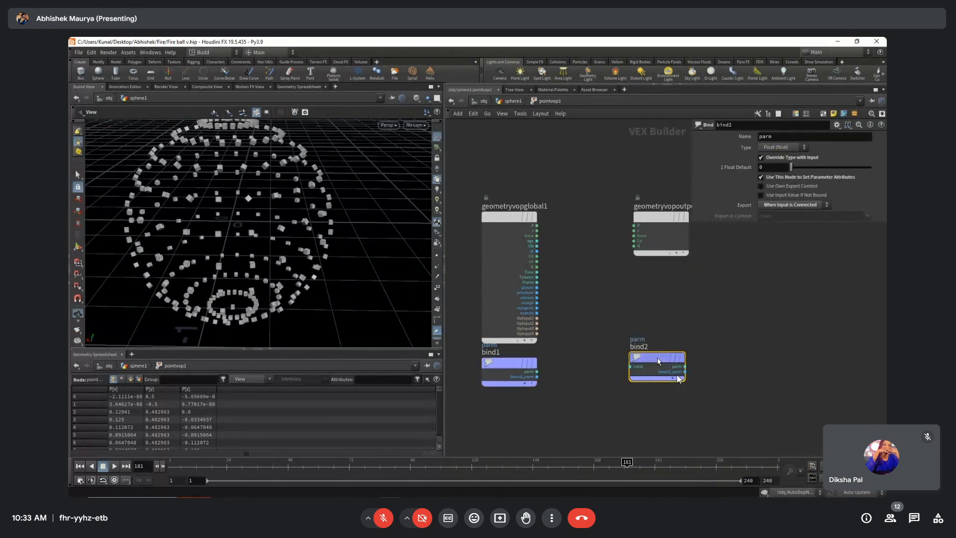
left_click_drag(658, 361, 661, 366)
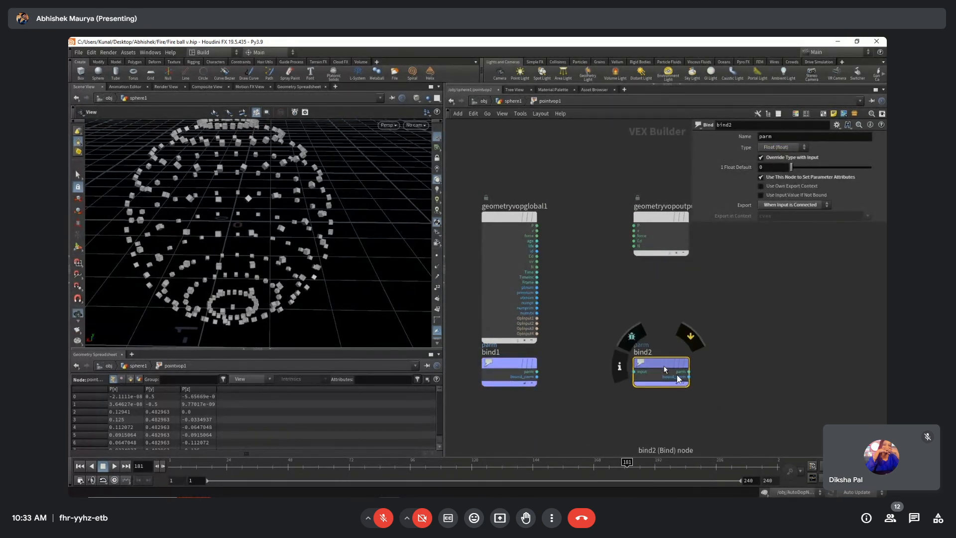
Set the parameter name of both bind1 and bind2 to pscale.
scroll(589, 380, "up", 3)
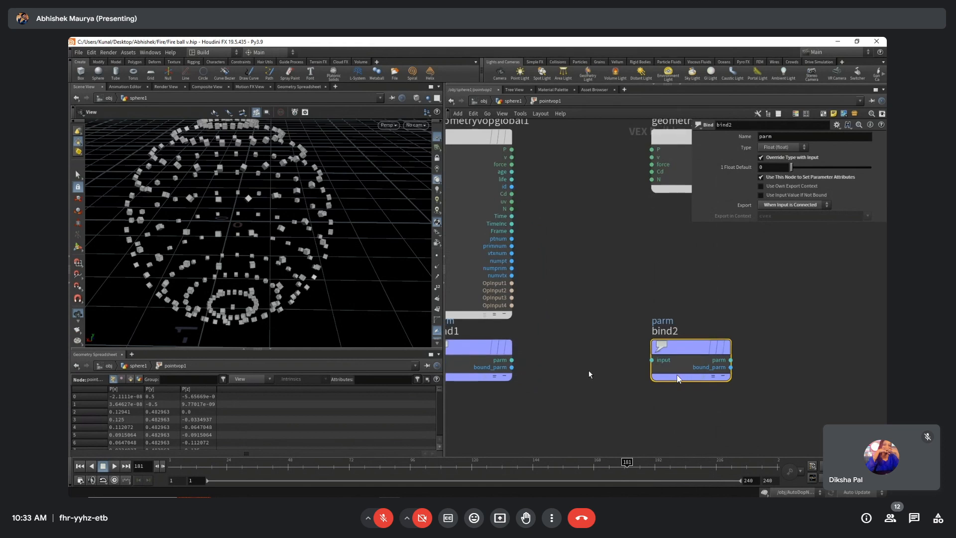
left_click(468, 347)
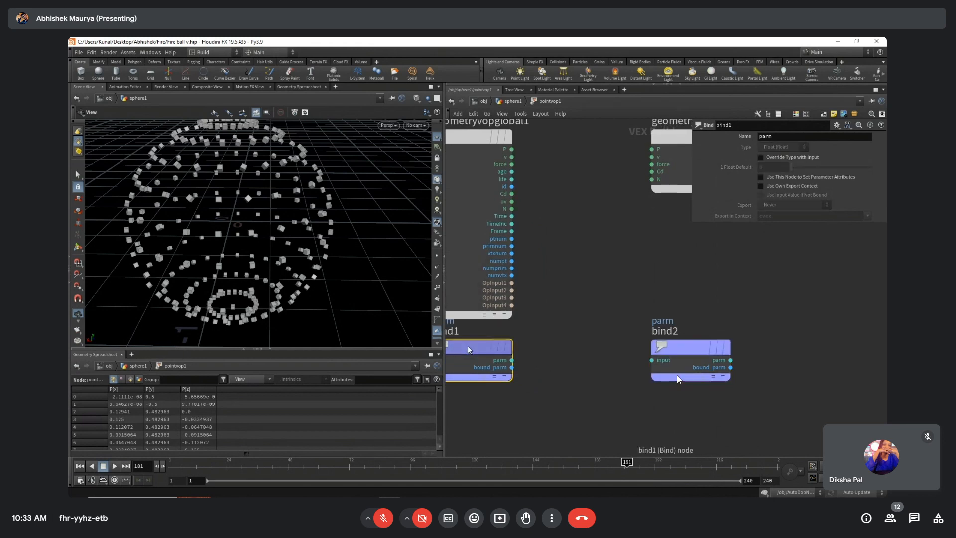
double_click(801, 141)
type("psca")
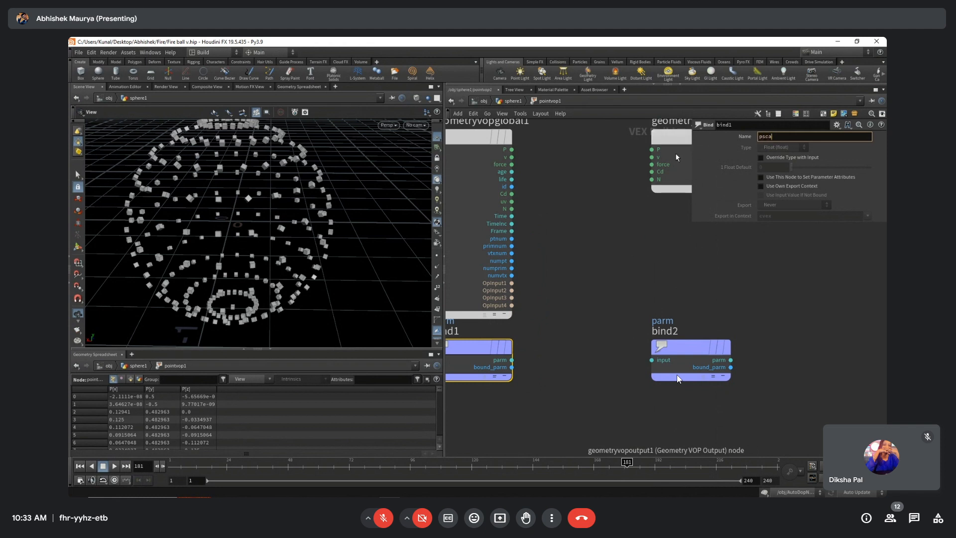
type("le")
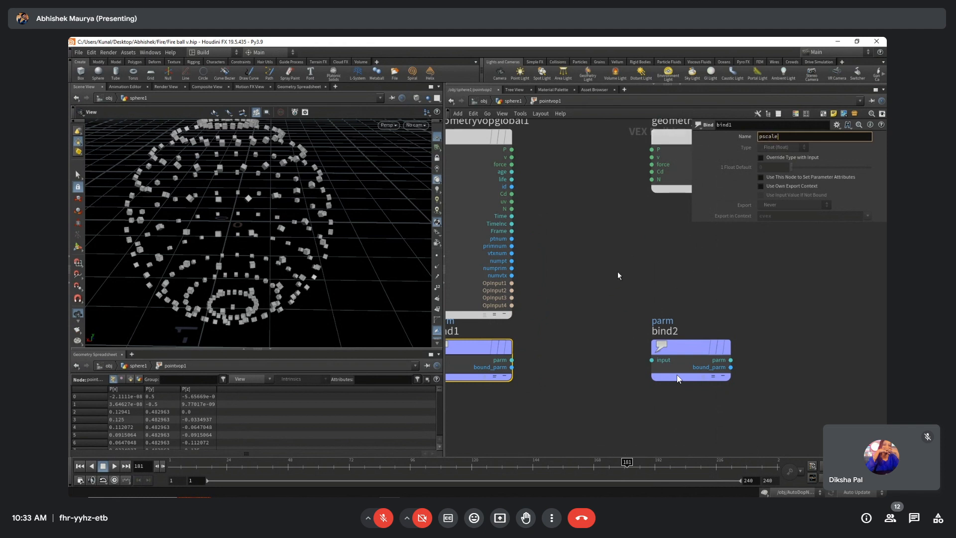
left_click_drag(622, 296, 732, 381)
double_click(788, 137)
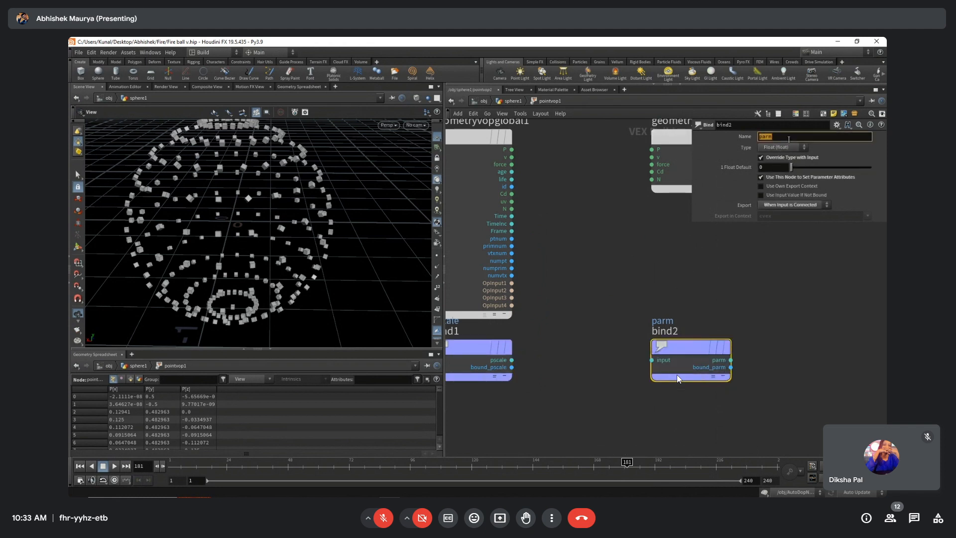
type("pscale")
key("Return")
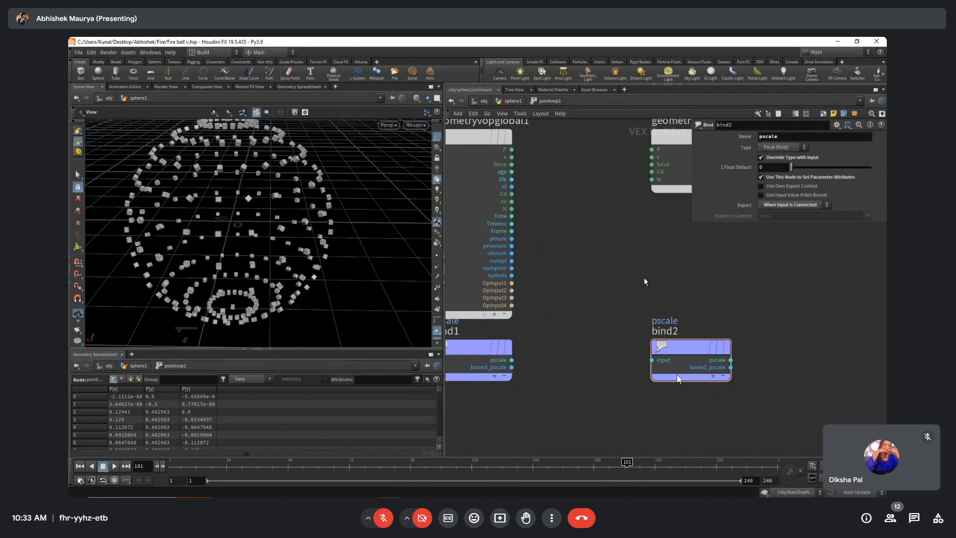
Check pointvop1's point attributes in its node info from the sphere1 network, and go back inside pointvop1.
scroll(643, 279, "down", 2)
key("u")
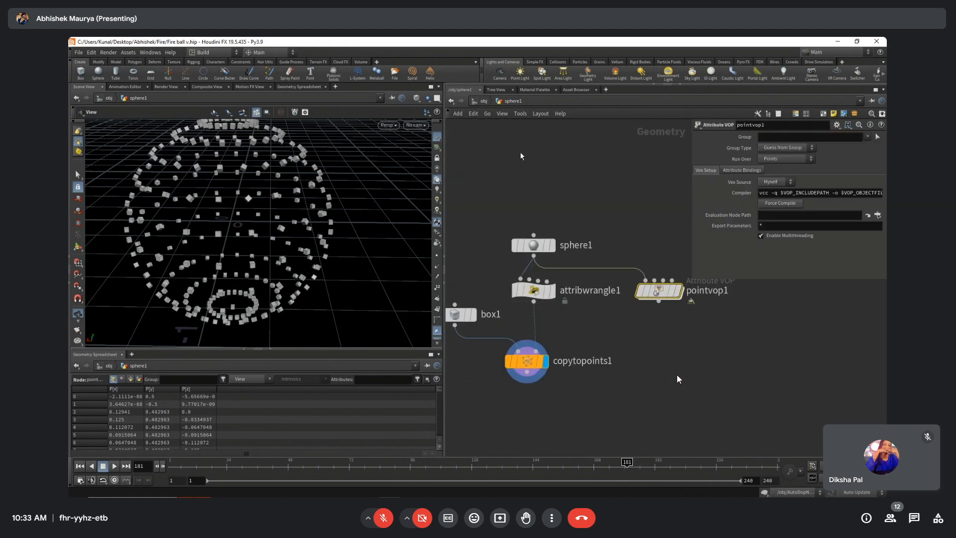
middle_click(663, 297)
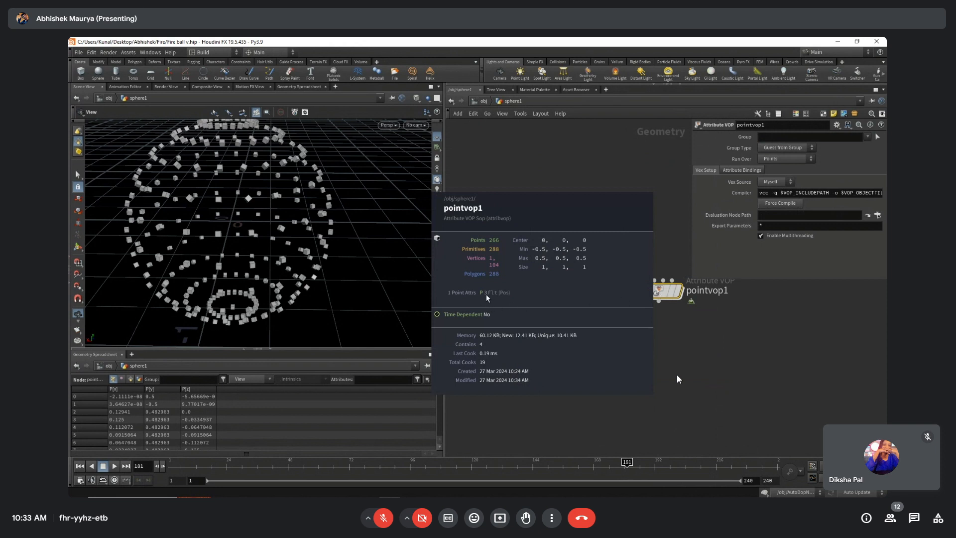
double_click(661, 291)
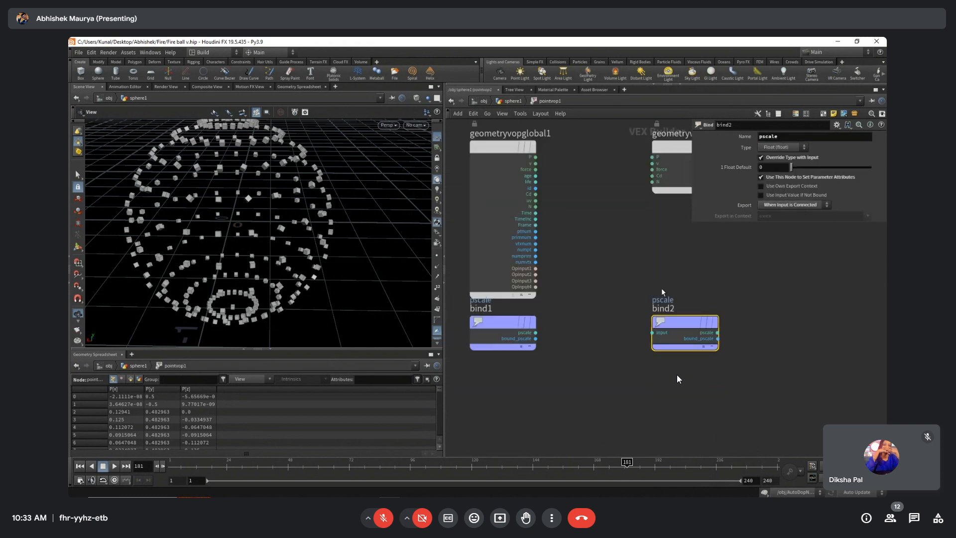
Wire bind1's pscale output into bind2's input to compare the point attributes, and cut the wire again.
left_click_drag(535, 332, 643, 333)
middle_click_drag(625, 303, 596, 290)
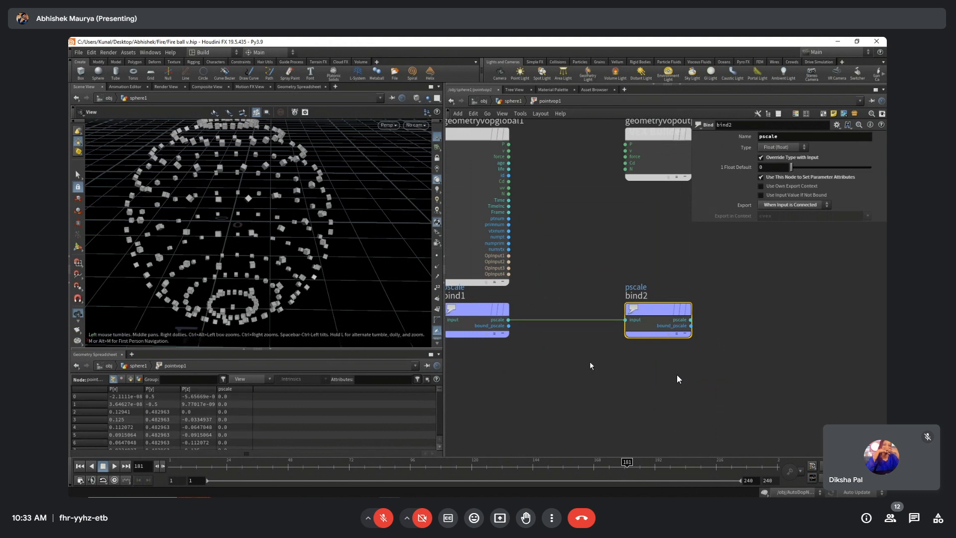
key("y")
left_click_drag(595, 359, 608, 259)
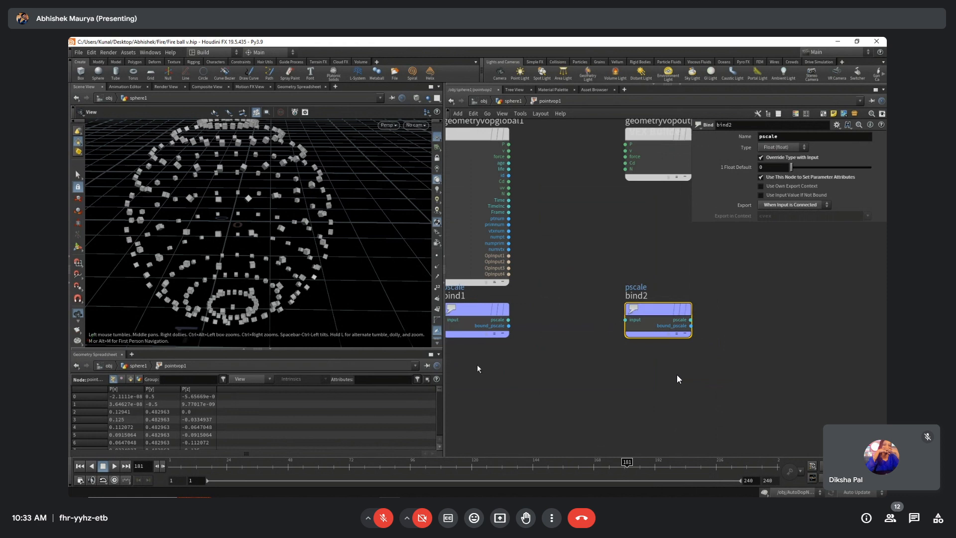
Connect bind1's pscale output to bind2's input and move bind2 farther from bind1 to make room between them.
left_click_drag(508, 319, 626, 320)
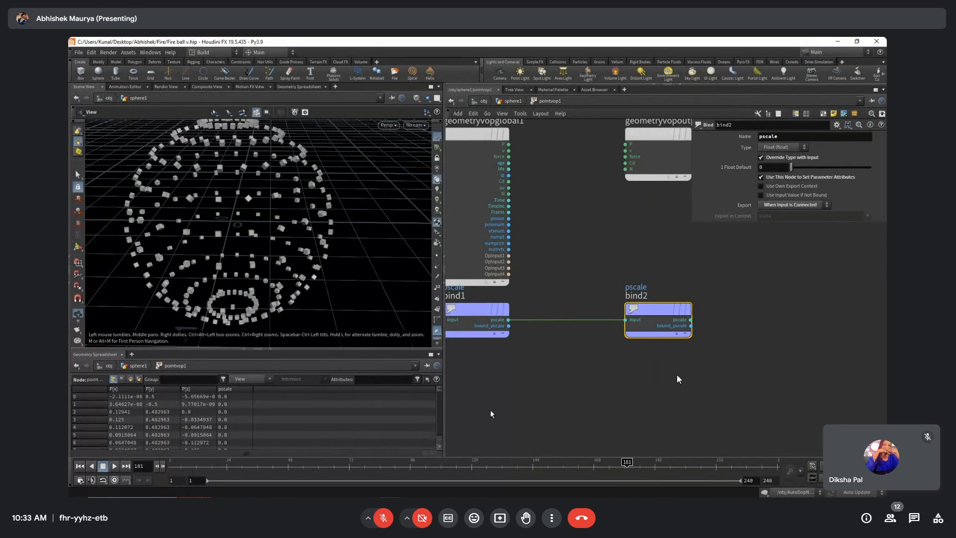
middle_click_drag(620, 374, 612, 376)
left_click_drag(634, 310, 699, 312)
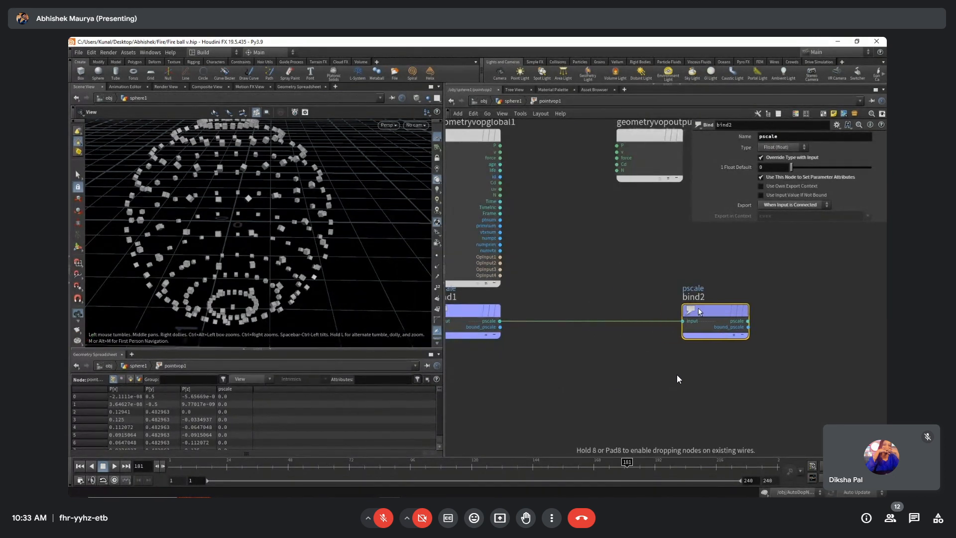
left_click(630, 356)
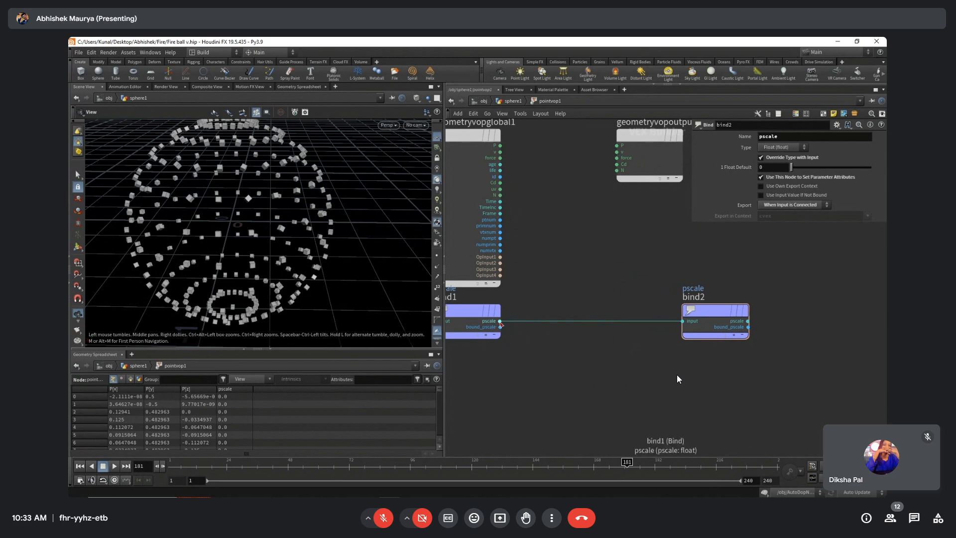
Add a Constant node just below the wire between bind1 and bind2.
key("Tab")
type("cons")
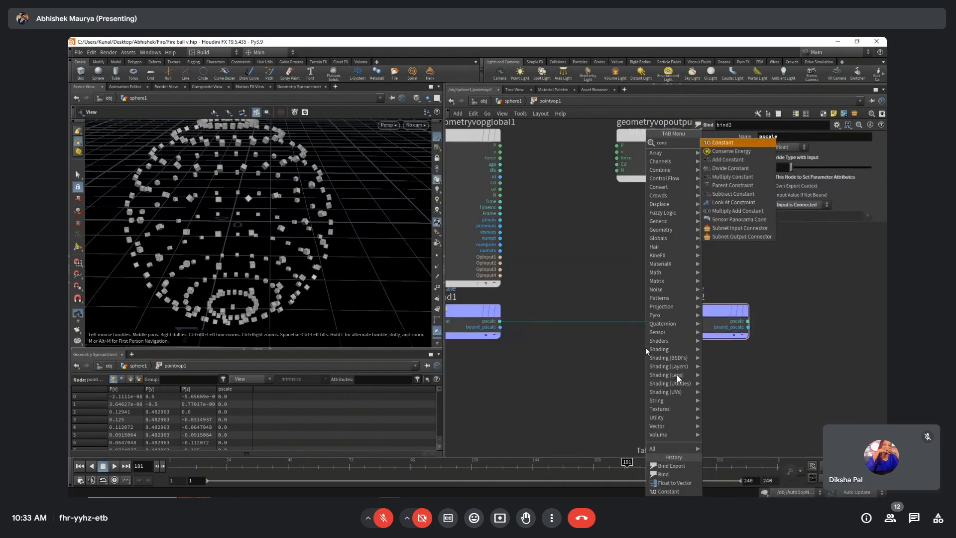
key("Return")
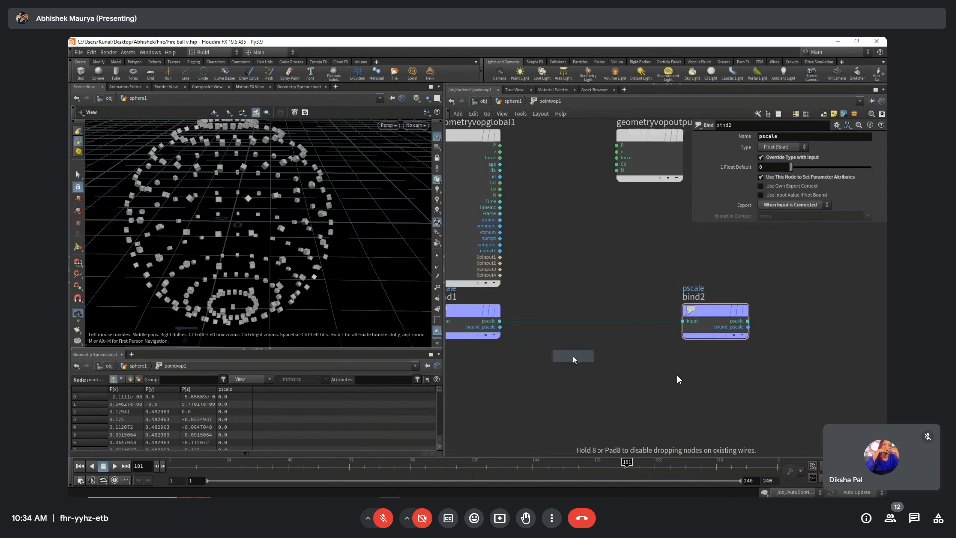
left_click(572, 359)
left_click_drag(580, 359, 557, 366)
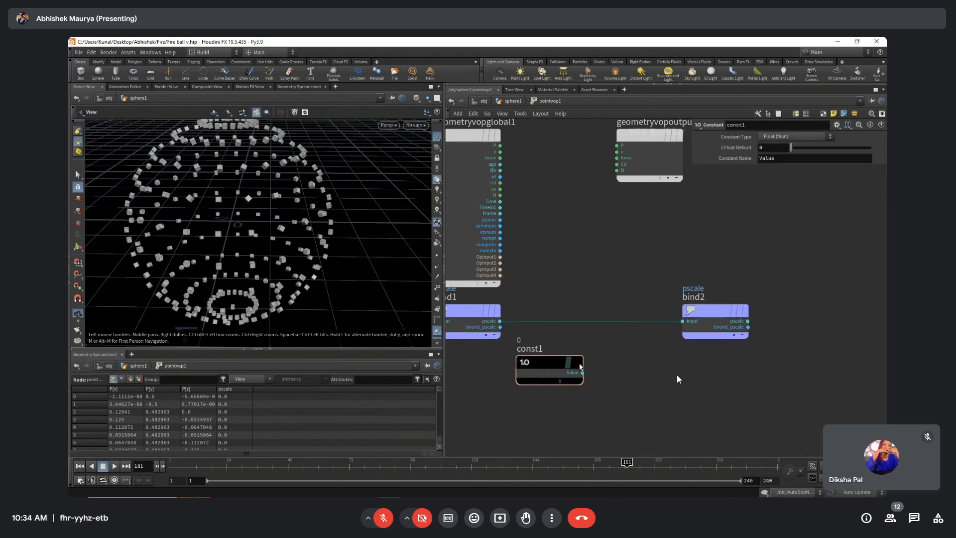
Add an Add node and insert it into the wire between bind1 and bind2.
key("Tab")
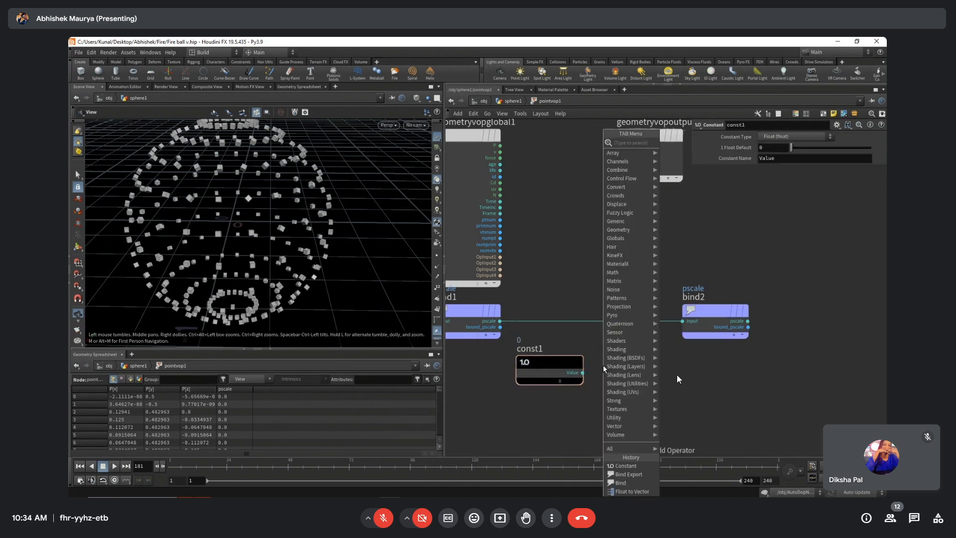
type("add")
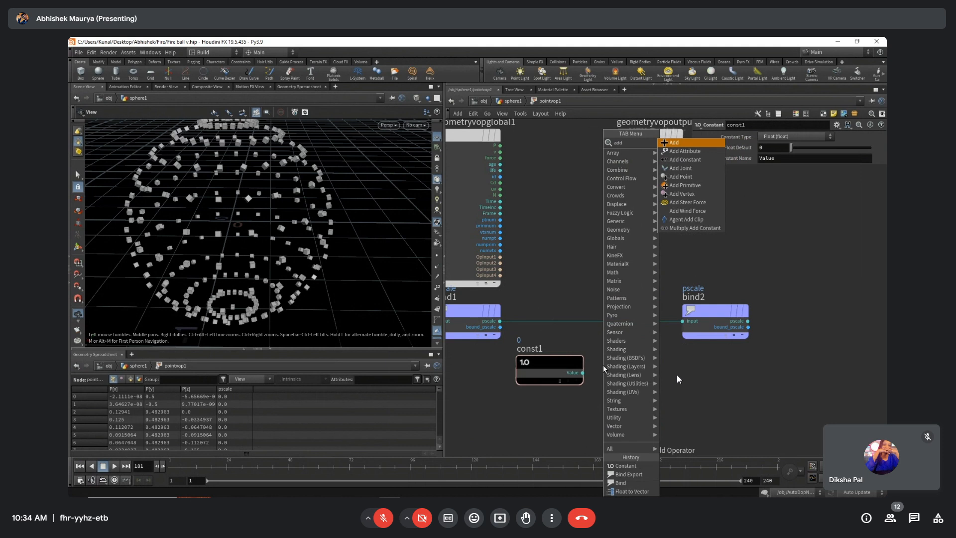
key("Return")
left_click(606, 328)
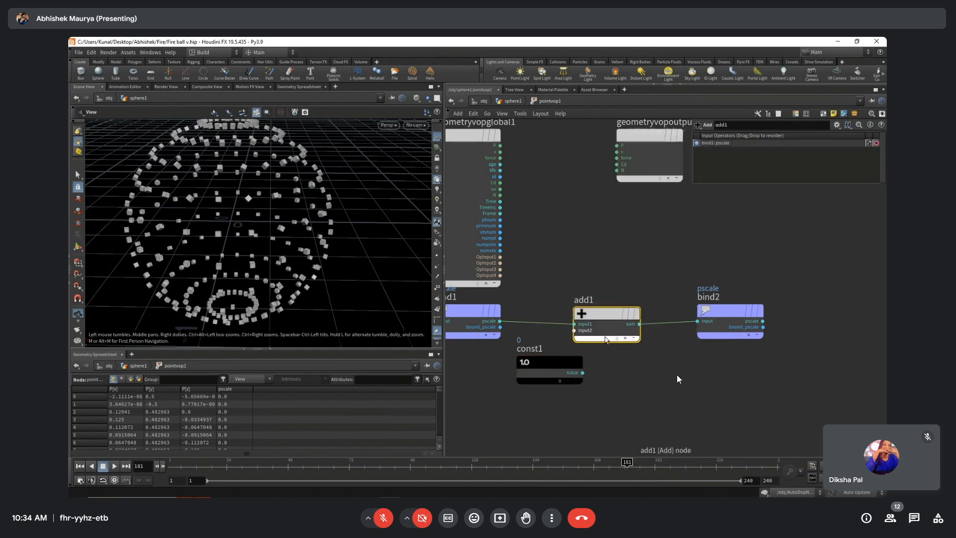
key("ctrl+z")
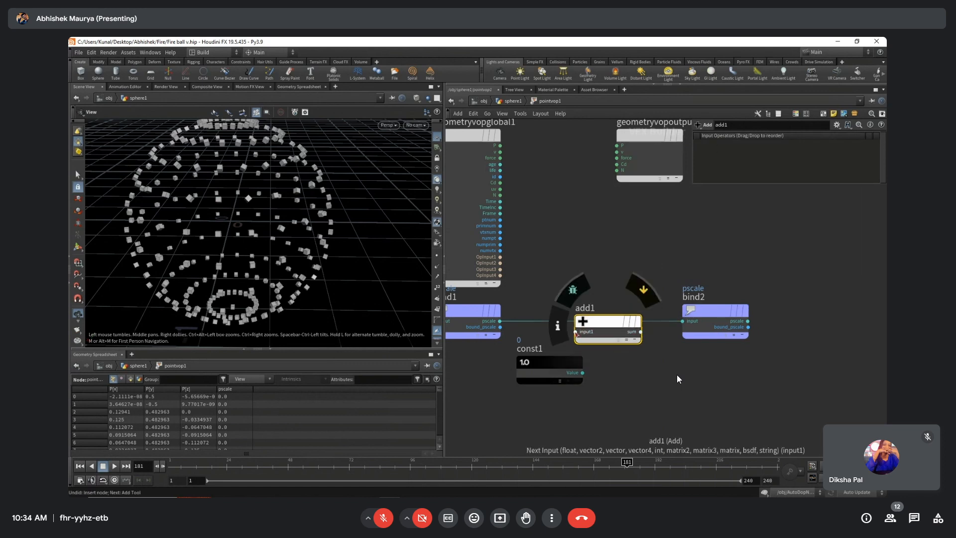
left_click_drag(588, 322, 594, 315)
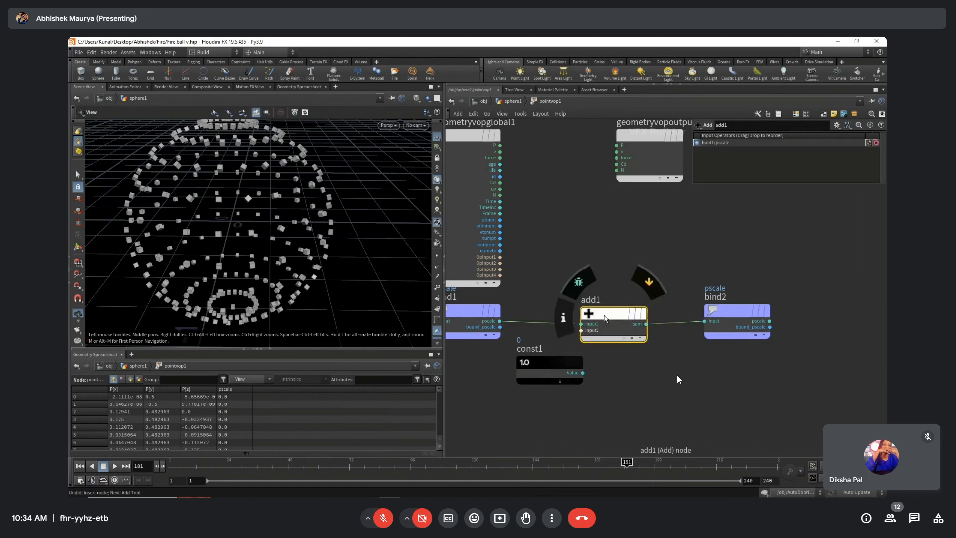
Connect const1's Value output to add1's second input and set the constant's float default to 0.441.
left_click_drag(574, 354, 581, 327)
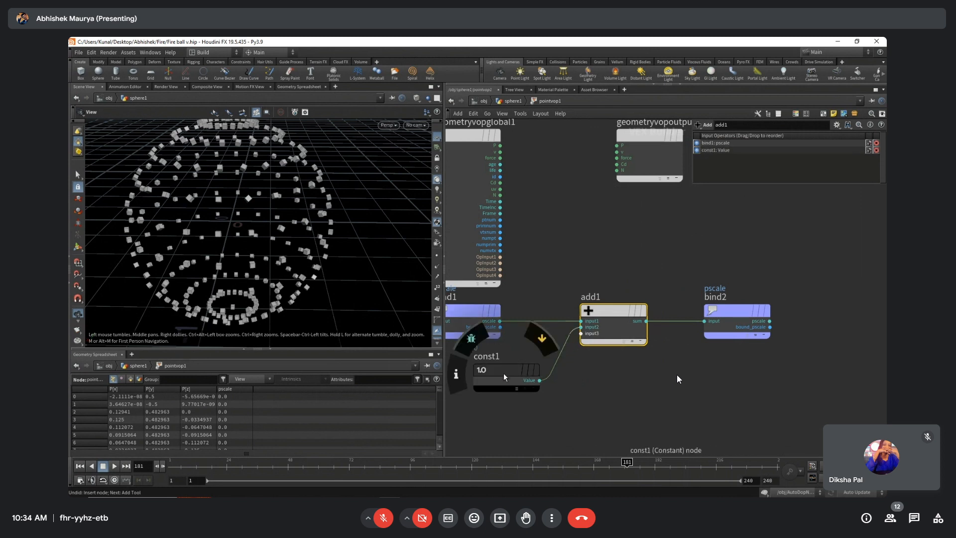
left_click_drag(503, 373, 519, 373)
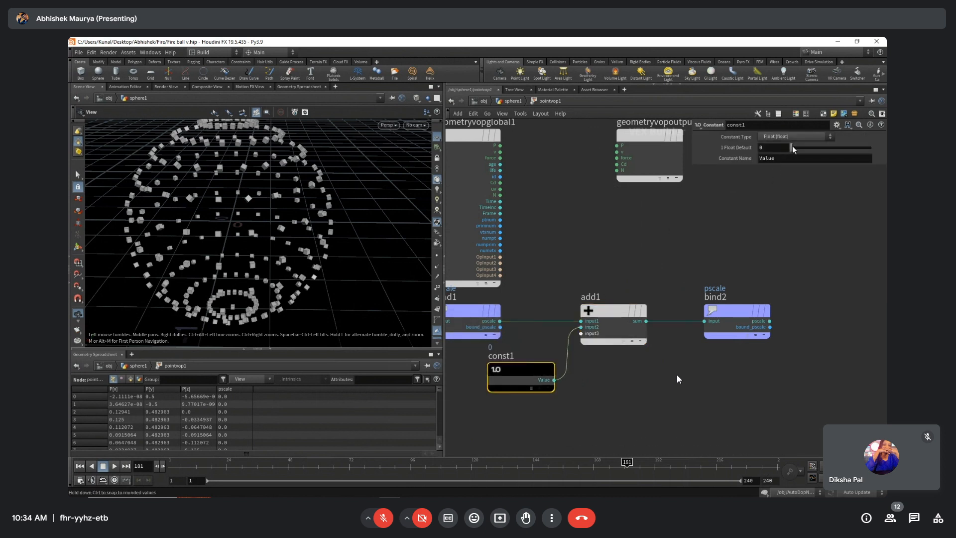
left_click_drag(792, 150, 827, 151)
scroll(278, 405, "down", 2)
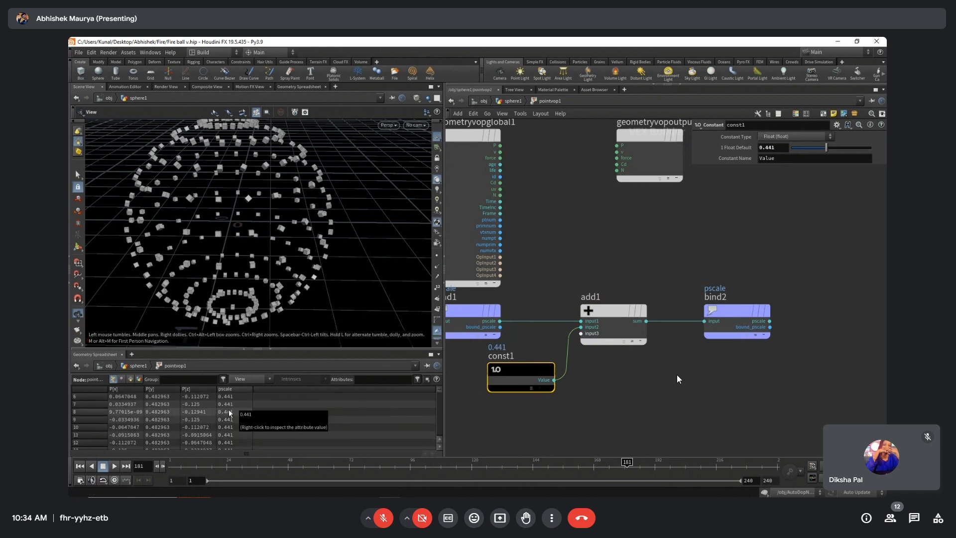
Move the bind1, const1, add1 and bind2 nodes together a little lower, away from the geometry VOP global and output nodes.
scroll(230, 412, "up", 2)
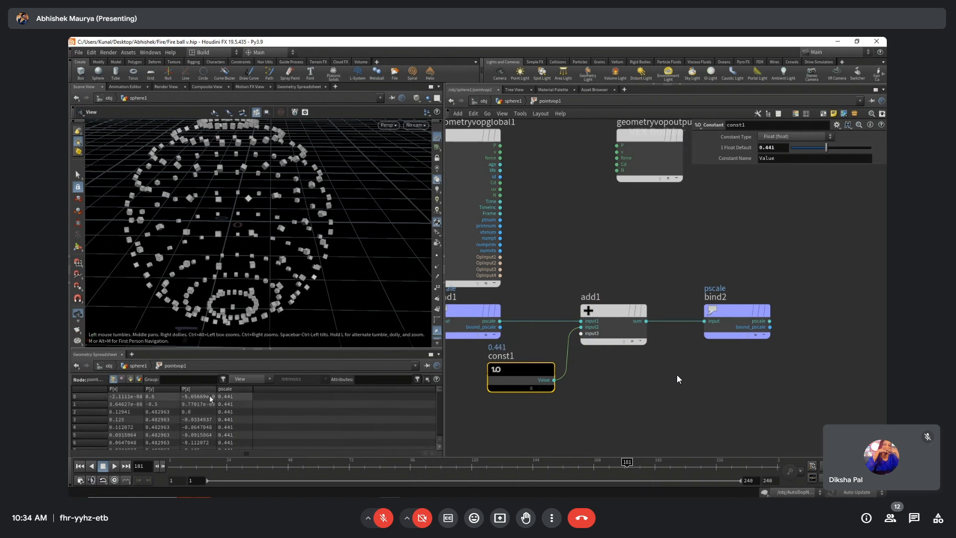
key("h")
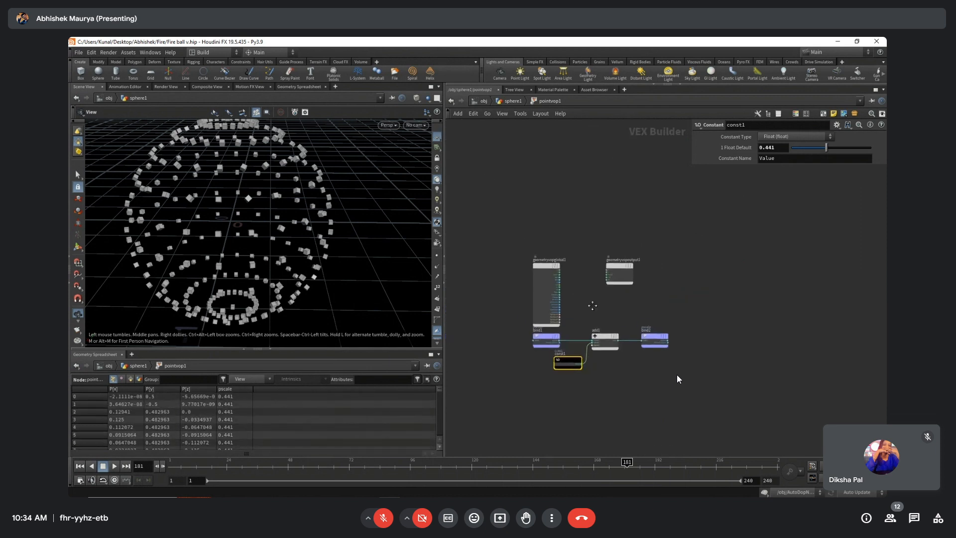
left_click_drag(725, 400, 545, 363)
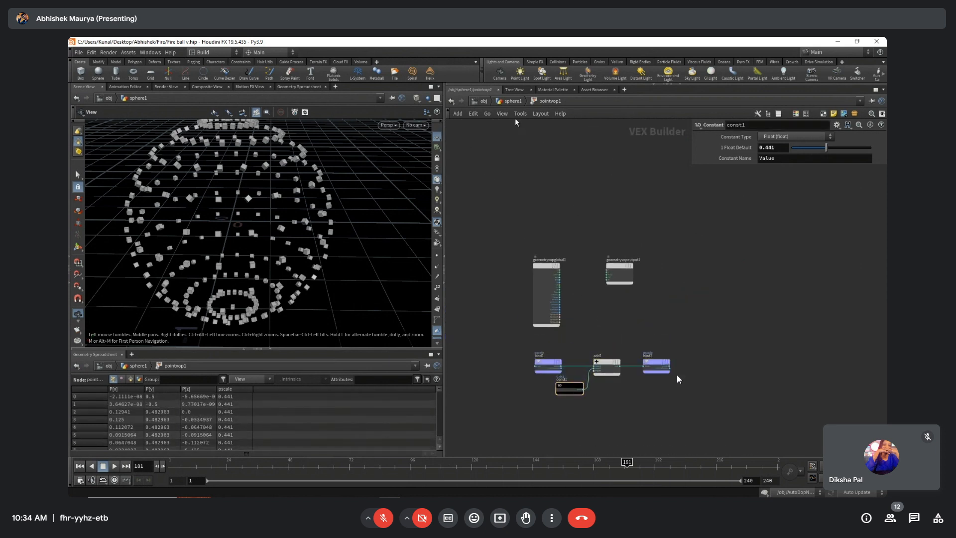
Back in the sphere1 network, rewire copytopoints1's second input from attribwrangle1 to pointvop1, and display copytopoints1.
left_click(512, 101)
scroll(647, 257, "up", 5)
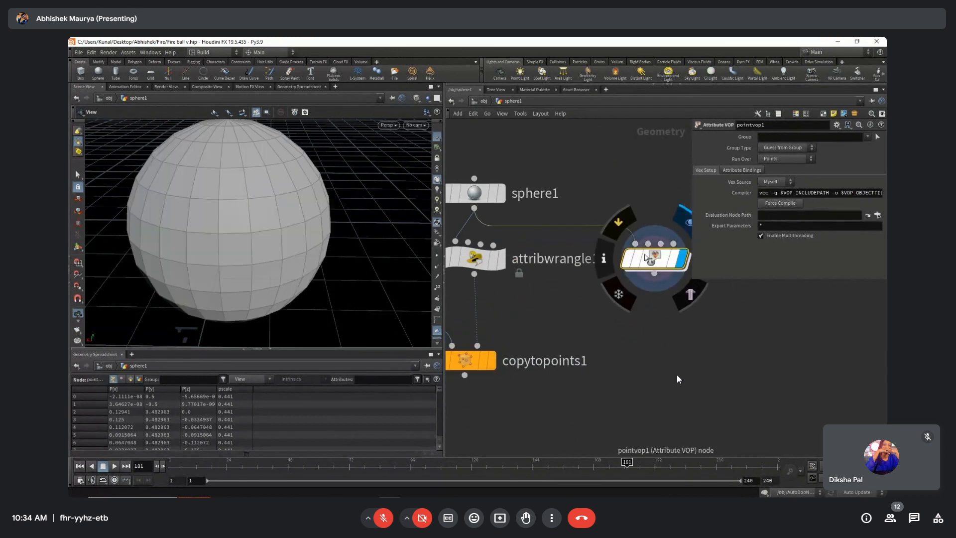
scroll(640, 318, "down", 3)
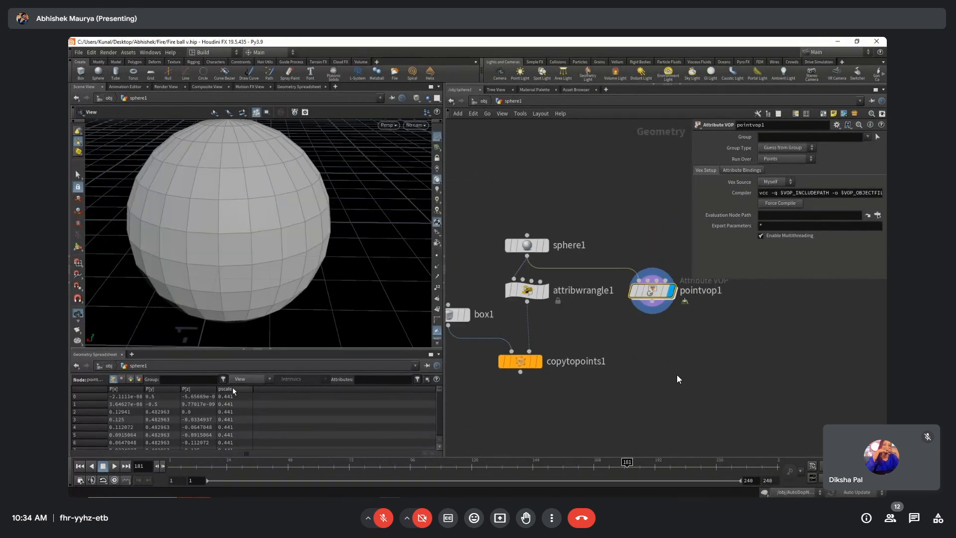
middle_click_drag(600, 326, 628, 327)
left_click_drag(557, 351, 680, 302)
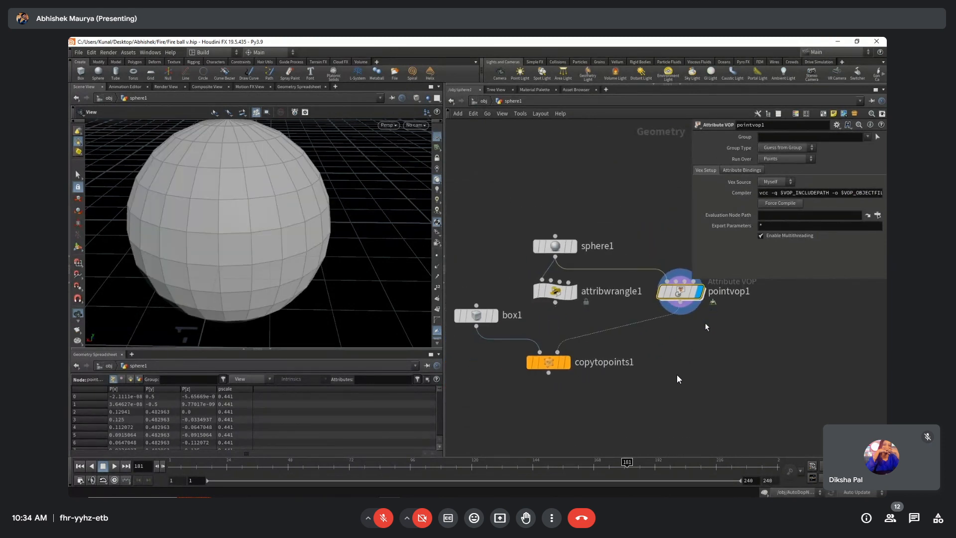
left_click(569, 363)
left_click(548, 362)
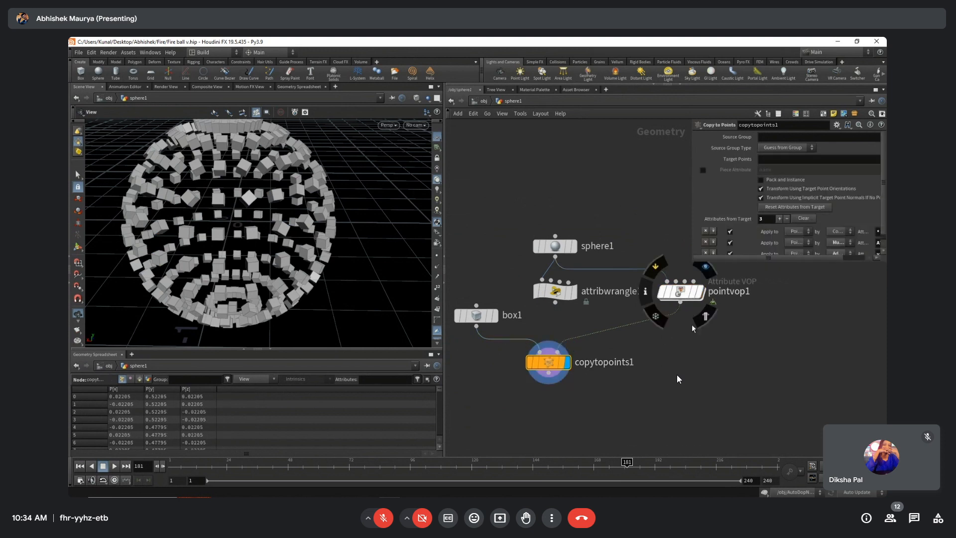
Extend the parameter area overlaid on the network downward so that more of copytopoints1's settings fit.
middle_click_drag(694, 353, 690, 340)
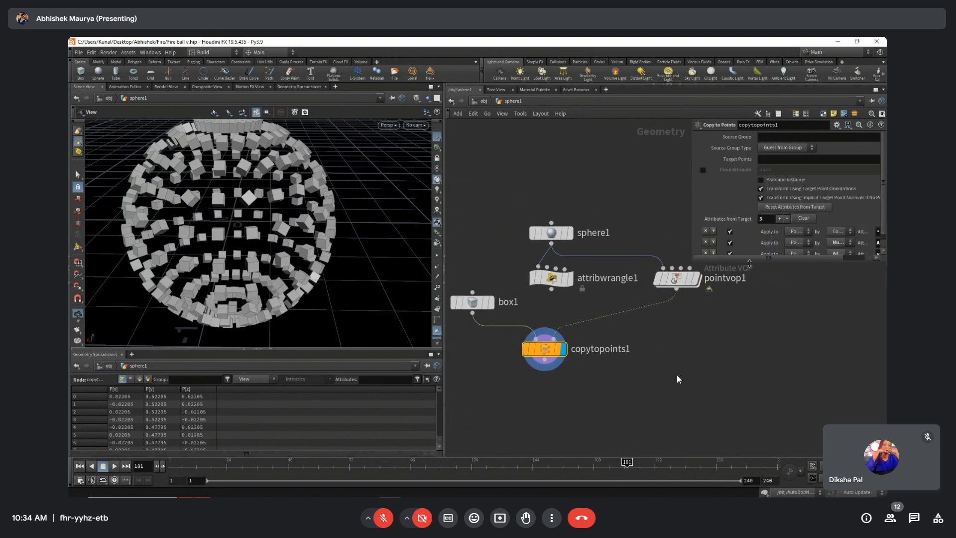
left_click_drag(750, 262, 764, 367)
middle_click_drag(650, 330, 626, 322)
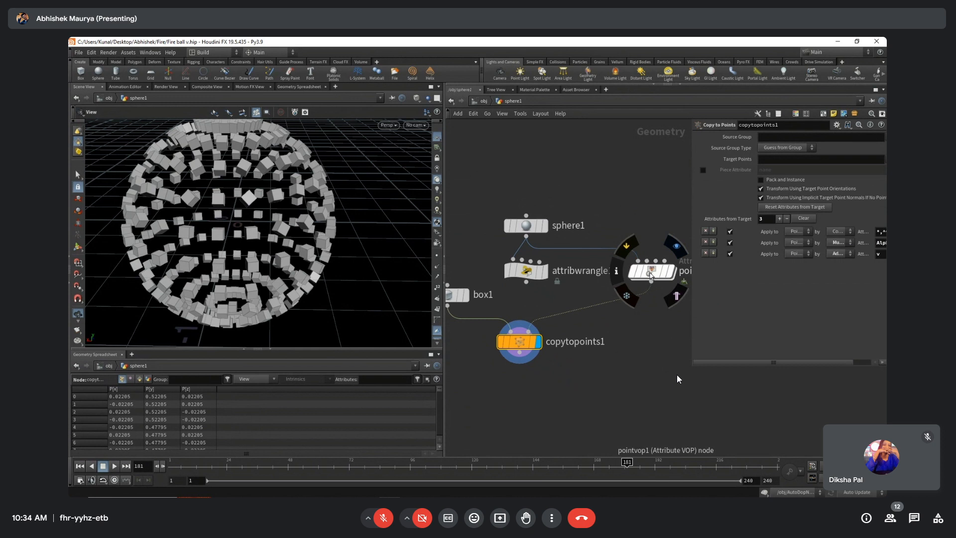
Inside pointvop1, move the const1 node lower and delete it, leaving add1's second input free.
double_click(651, 273)
scroll(548, 332, "up", 5)
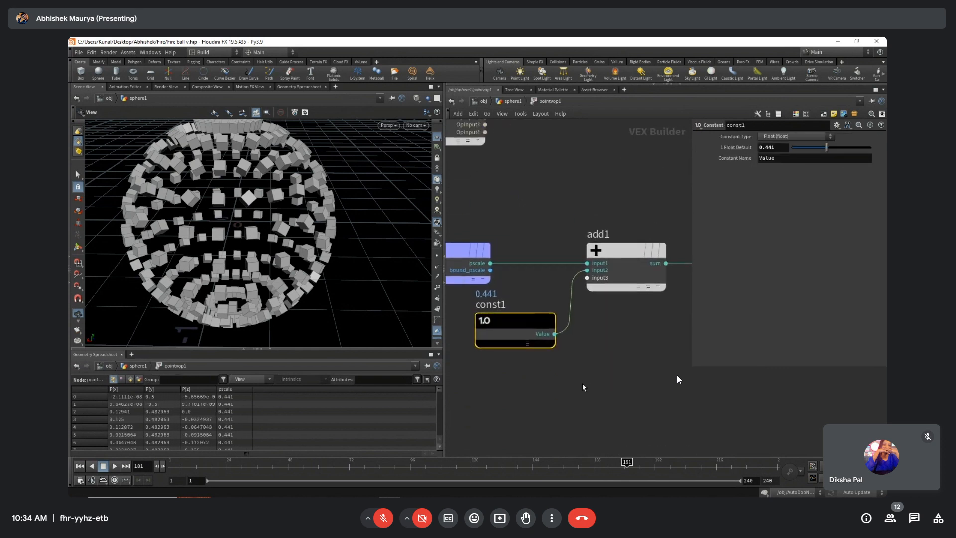
middle_click_drag(574, 362, 583, 362)
scroll(584, 365, "down", 2)
mouse_move(526, 327)
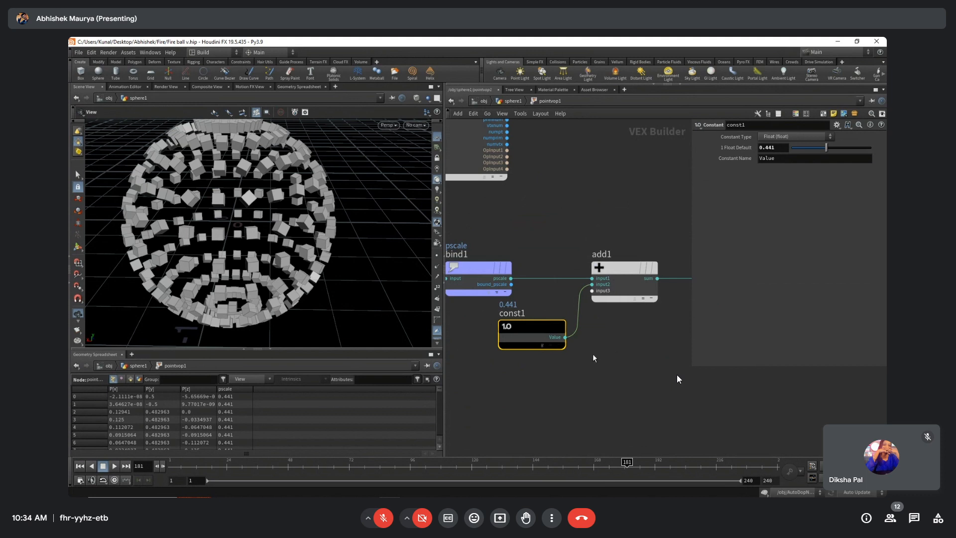
left_click_drag(534, 327, 537, 361)
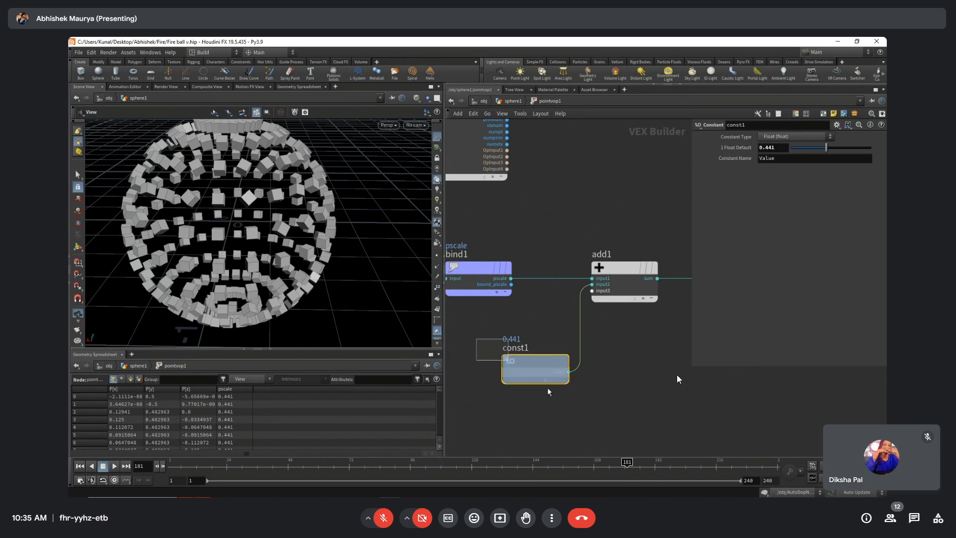
key("Delete")
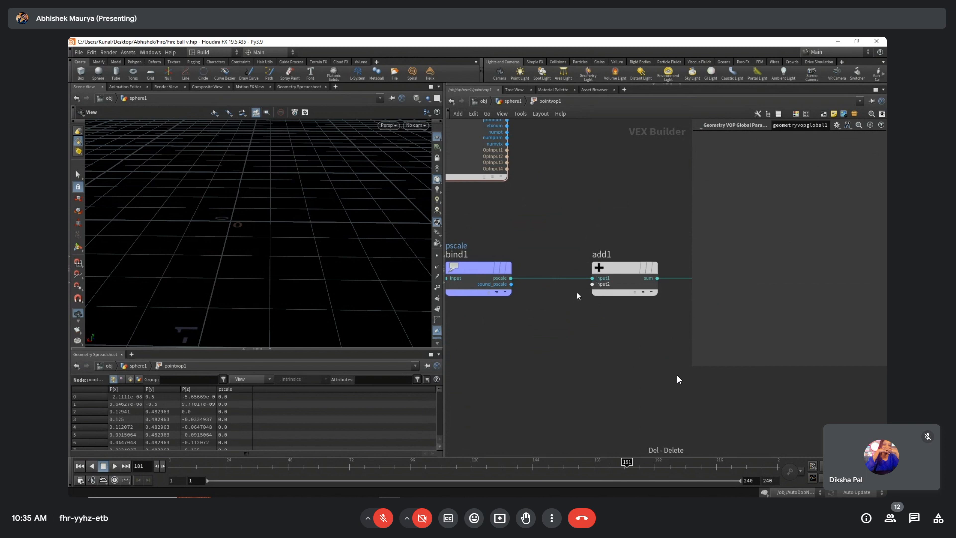
Promote add1's second input to a parameter and set pointvop1's Input Number 2 to 0.305 in the sphere1 network.
right_click(592, 284)
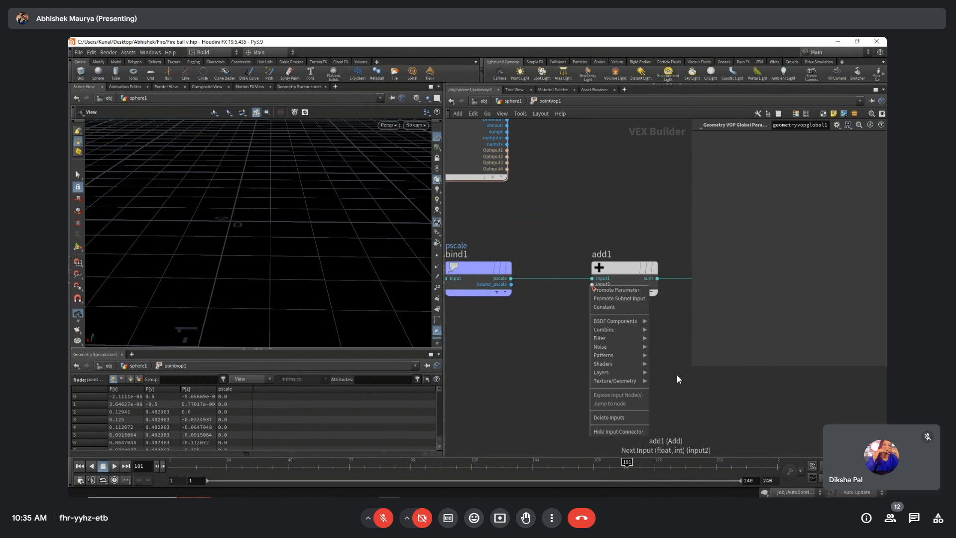
left_click(621, 294)
left_click(504, 102)
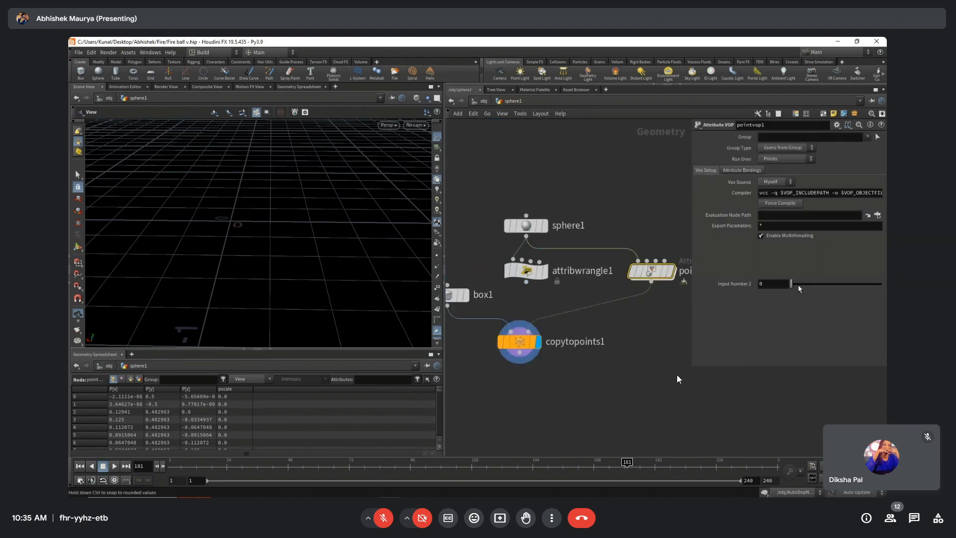
left_click_drag(798, 285, 818, 291)
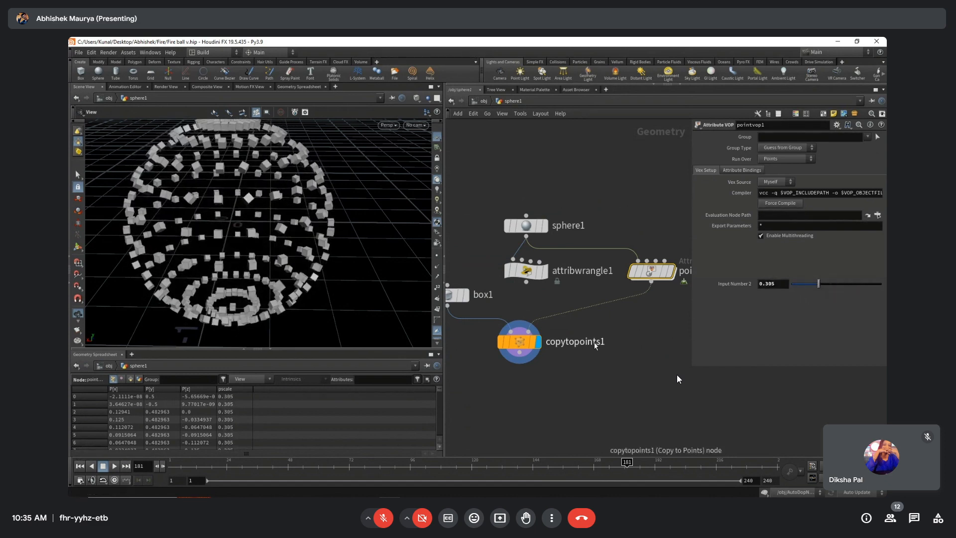
scroll(593, 346, "down", 2)
left_click_drag(645, 241, 467, 384)
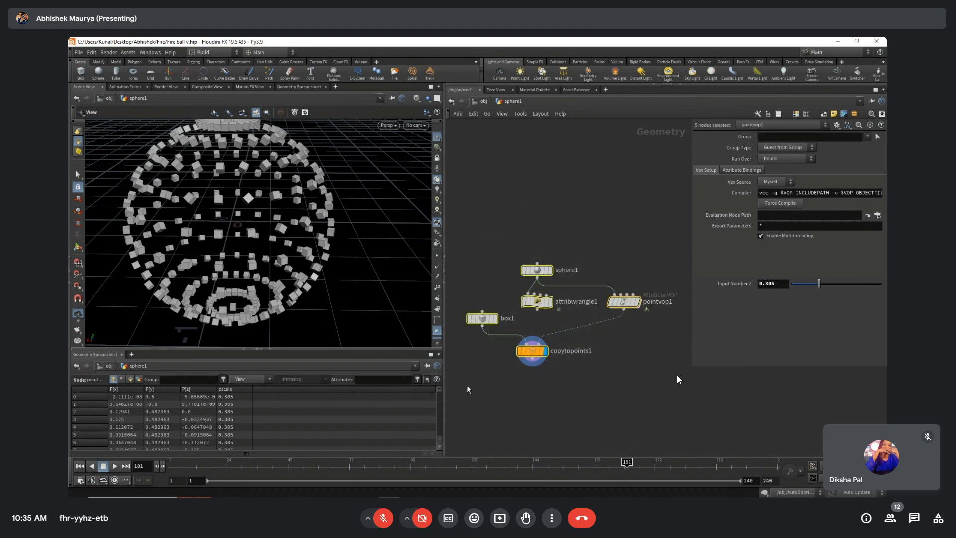
left_click(514, 203)
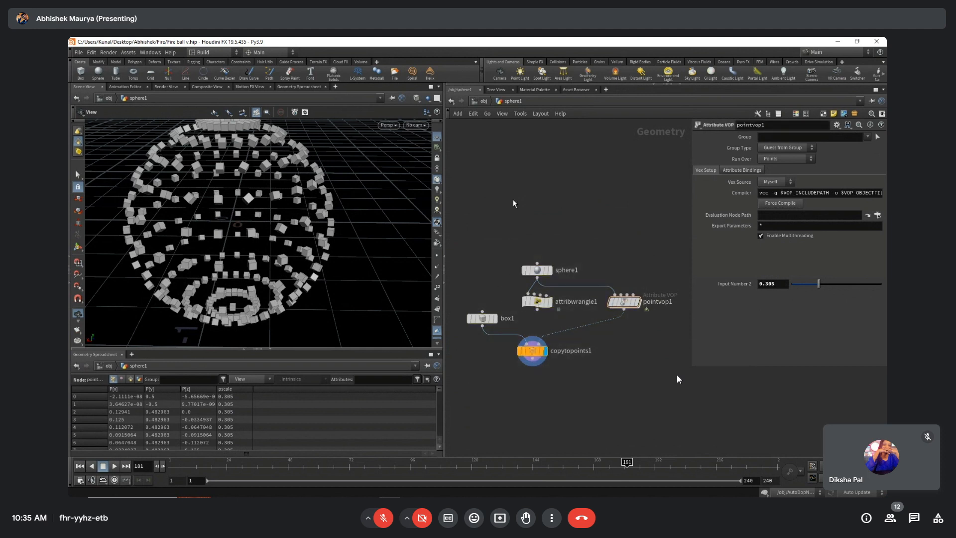
Return to the object level, set the timeline to frame 1, and open the Character_Setup geometry network.
left_click(484, 101)
left_click(579, 312)
middle_click_drag(592, 315, 512, 348)
scroll(528, 340, "down", 2)
middle_click_drag(637, 334, 578, 351)
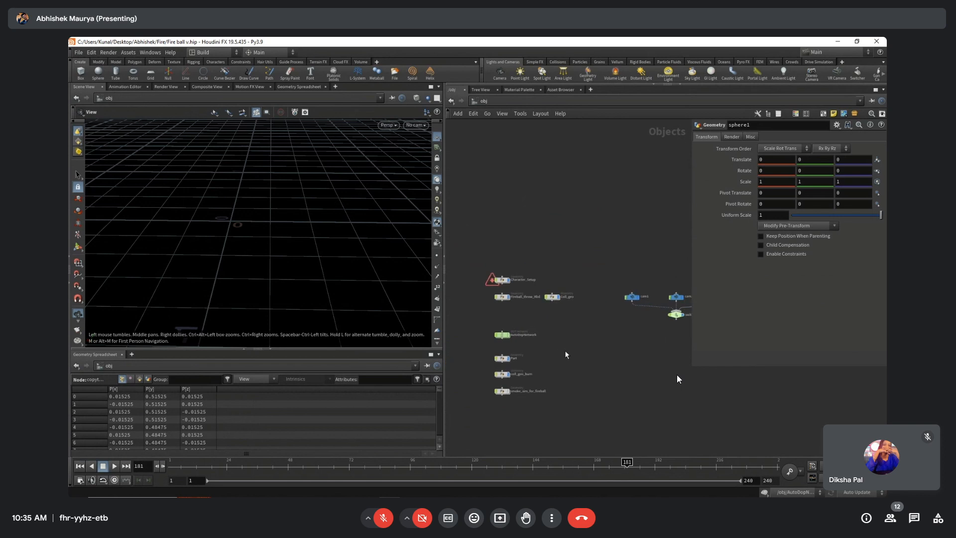
scroll(495, 277, "up", 5)
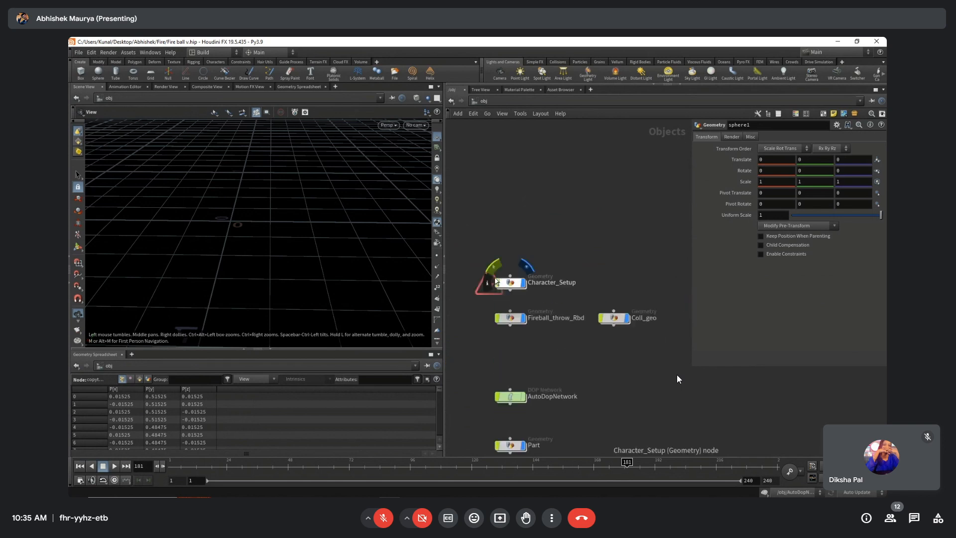
left_click_drag(213, 462, 173, 463)
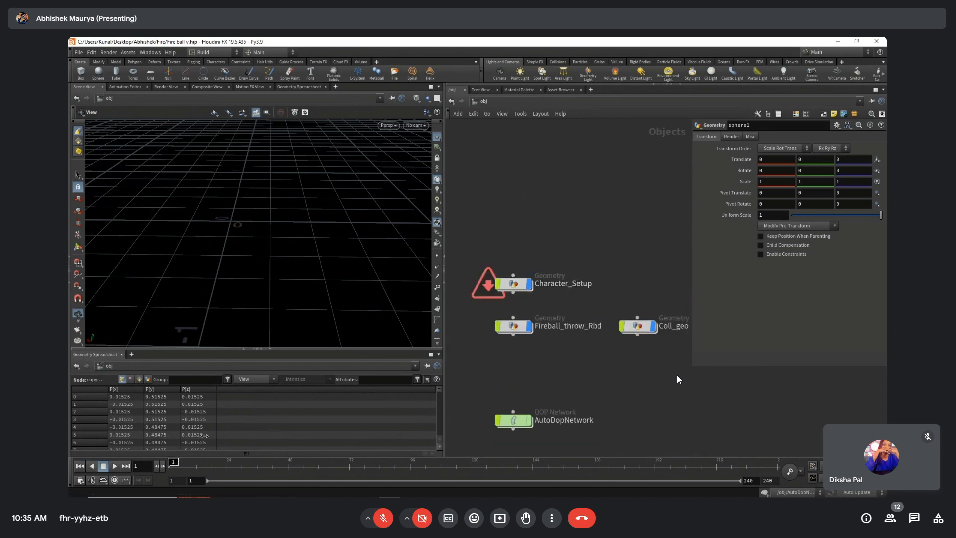
double_click(516, 285)
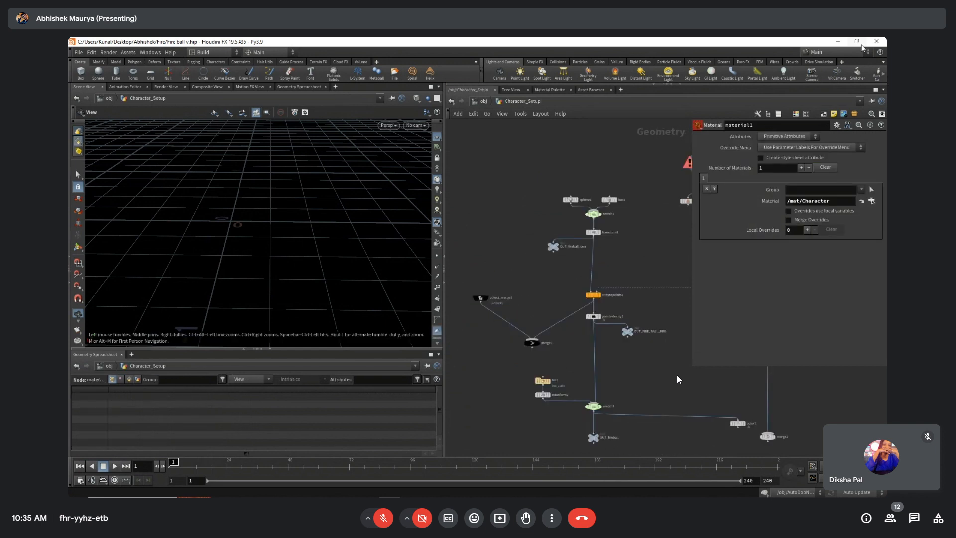
Locate the agent1 node at the head of the character chain, select it and make it the displayed node.
scroll(651, 238, "down", 3)
middle_click_drag(665, 238, 573, 237)
scroll(638, 147, "up", 6)
middle_click_drag(637, 147, 609, 201)
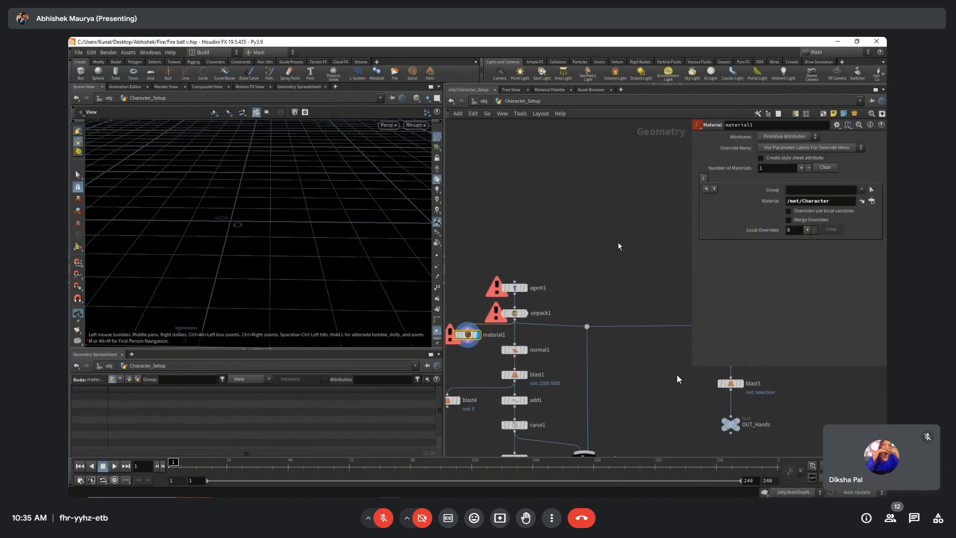
scroll(588, 264, "up", 3)
left_click(480, 309)
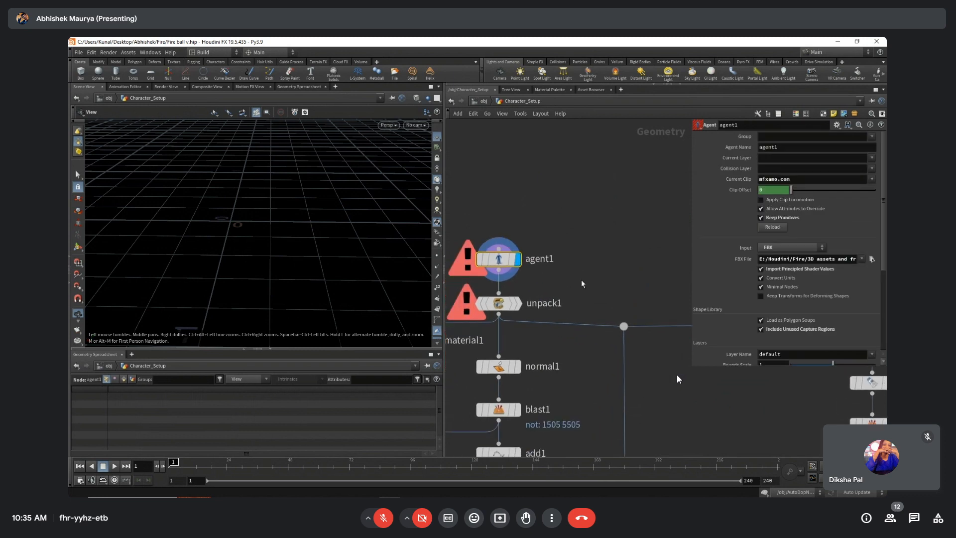
Relink agent1's FBX file to Standing Idle 04.fbx in the Fire project's 3D assets and frames folder.
left_click(872, 259)
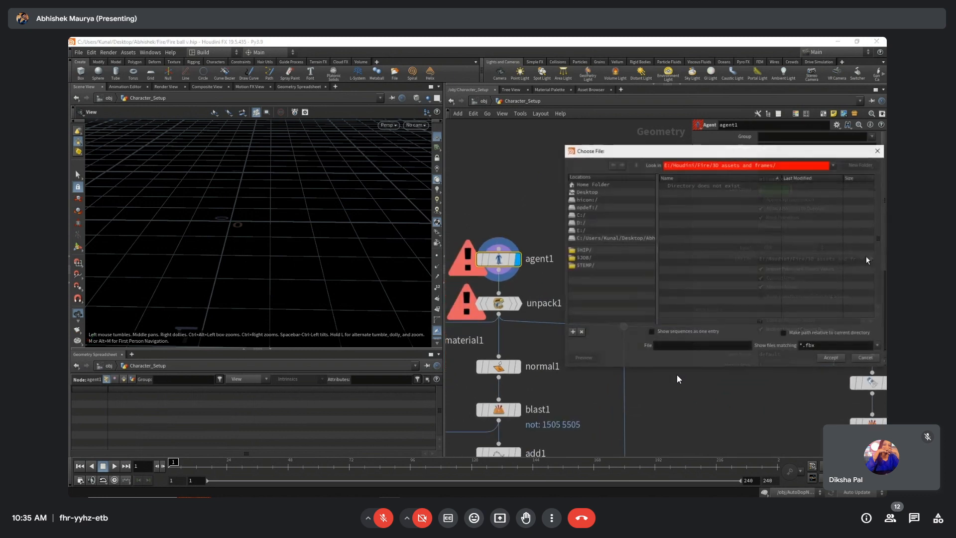
left_click(637, 238)
key("alt+Tab")
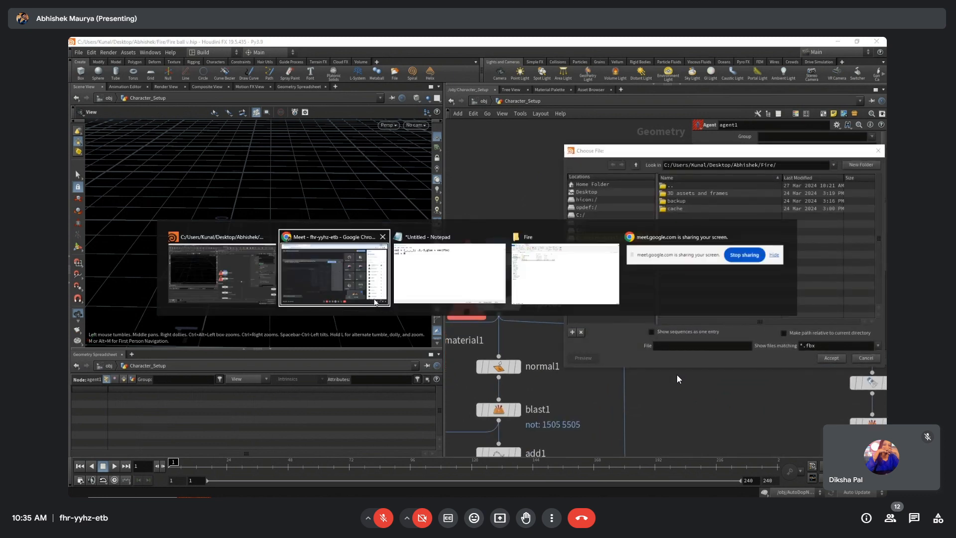
left_click(525, 285)
left_click(464, 104)
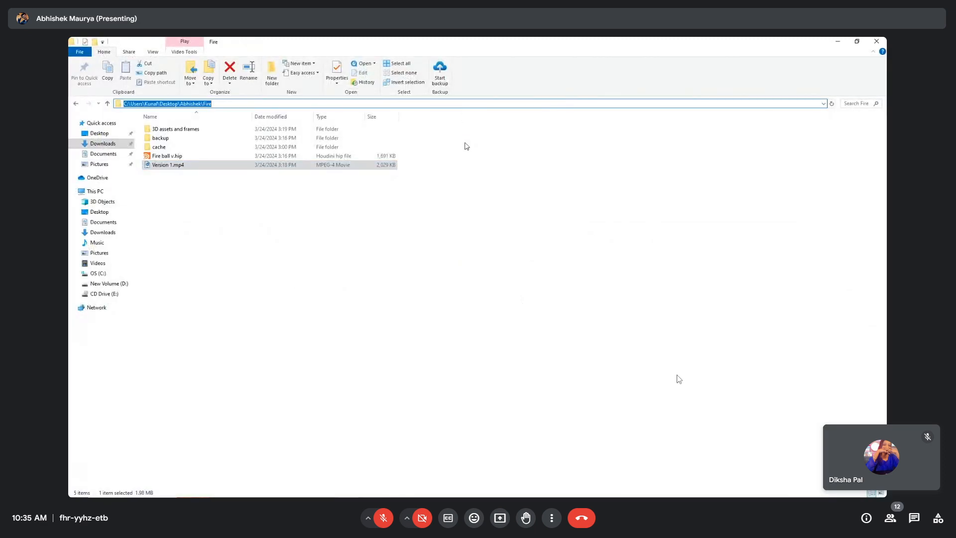
key("alt+Tab")
double_click(713, 195)
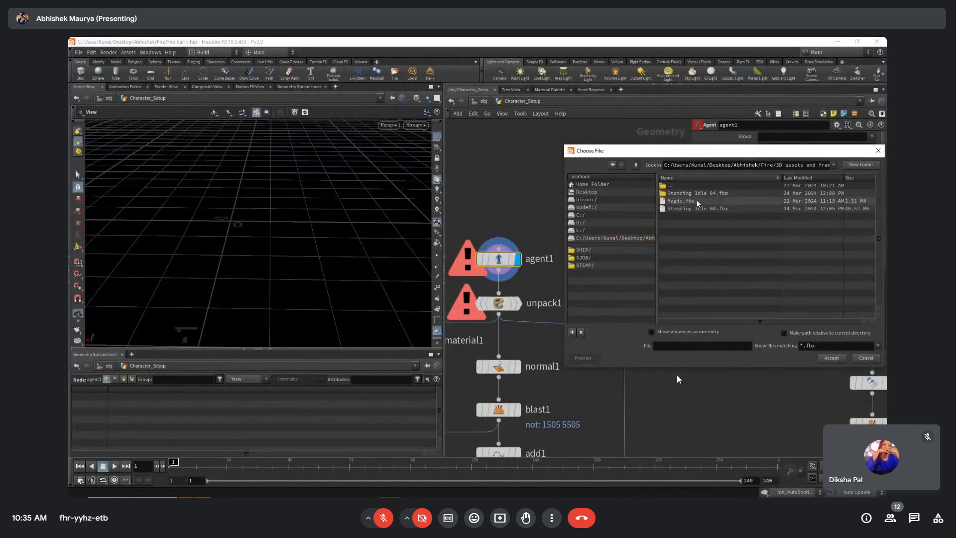
left_click_drag(726, 151, 503, 199)
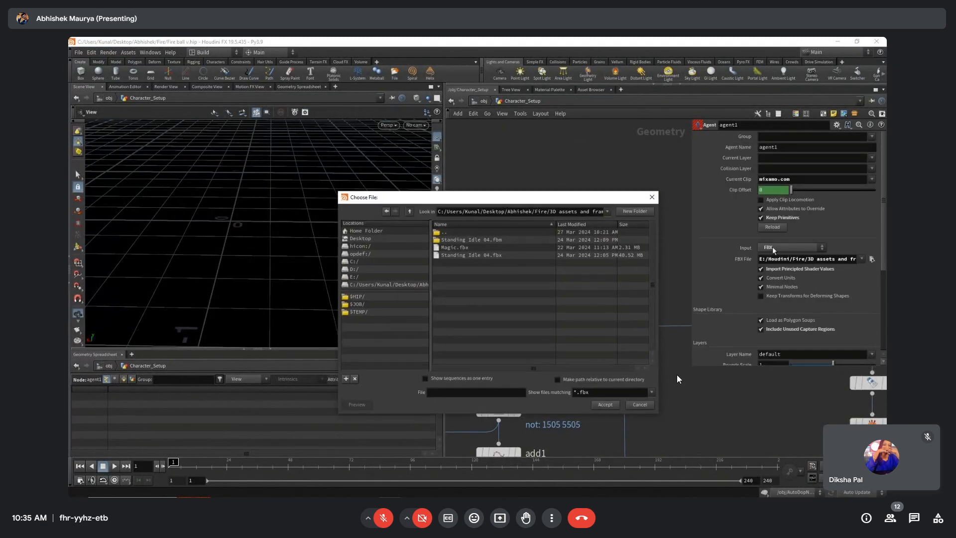
double_click(494, 255)
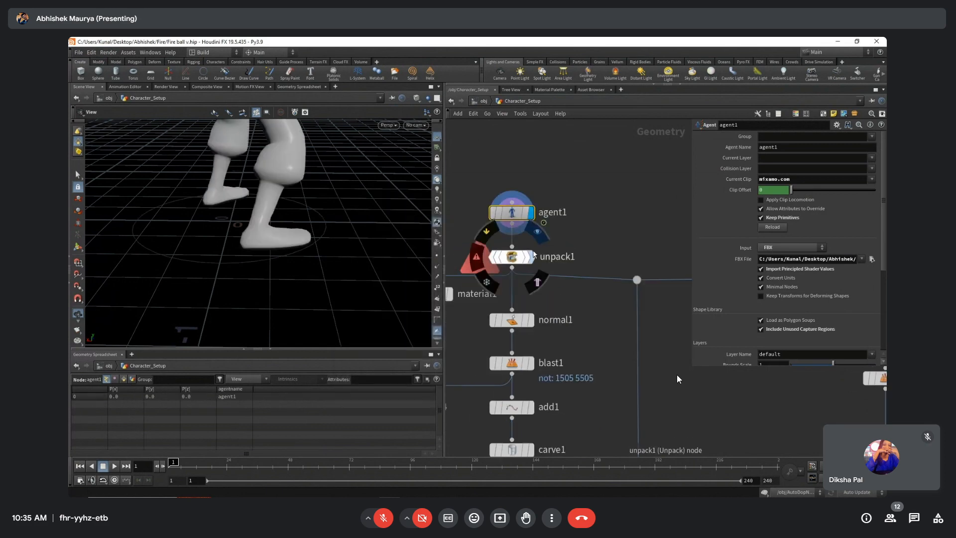
Display the unpack1 node's result and frame the whole character from an angled view.
left_click(531, 257)
key("space+g")
left_click_drag(293, 231, 149, 233)
Survey the whole Character_Setup network, selecting all its nodes and clearing the selection again.
scroll(603, 328, "down", 6)
middle_click_drag(603, 351, 559, 272)
scroll(563, 310, "down", 10)
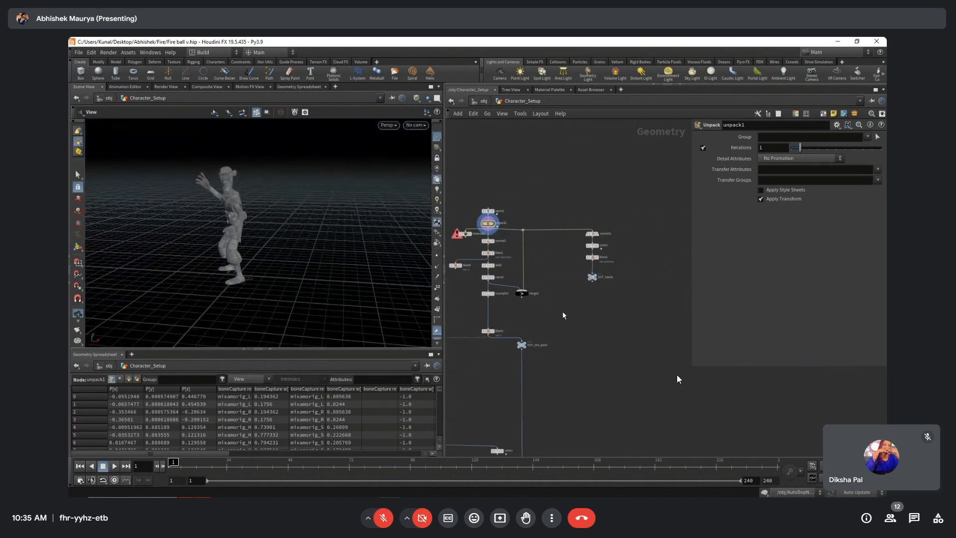
left_click_drag(647, 345, 670, 368)
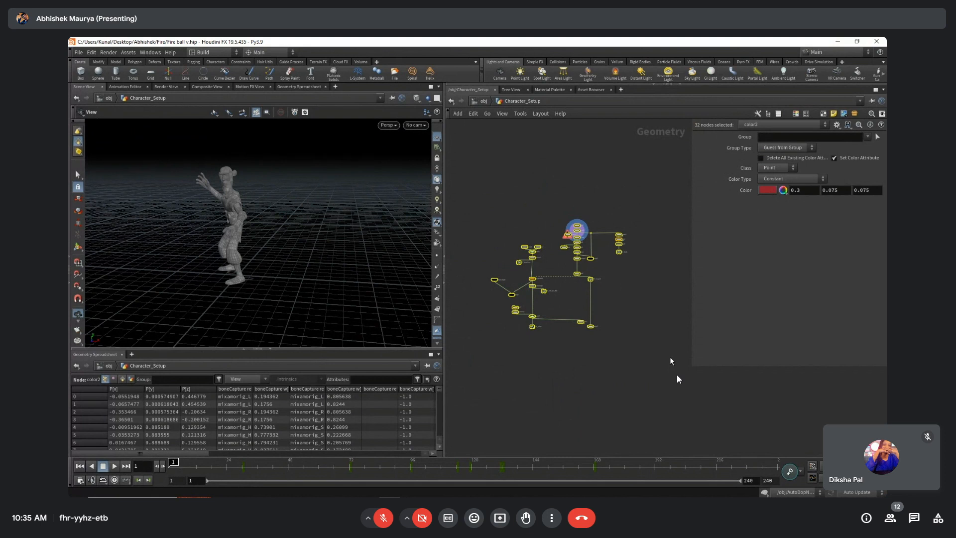
scroll(667, 331, "up", 8)
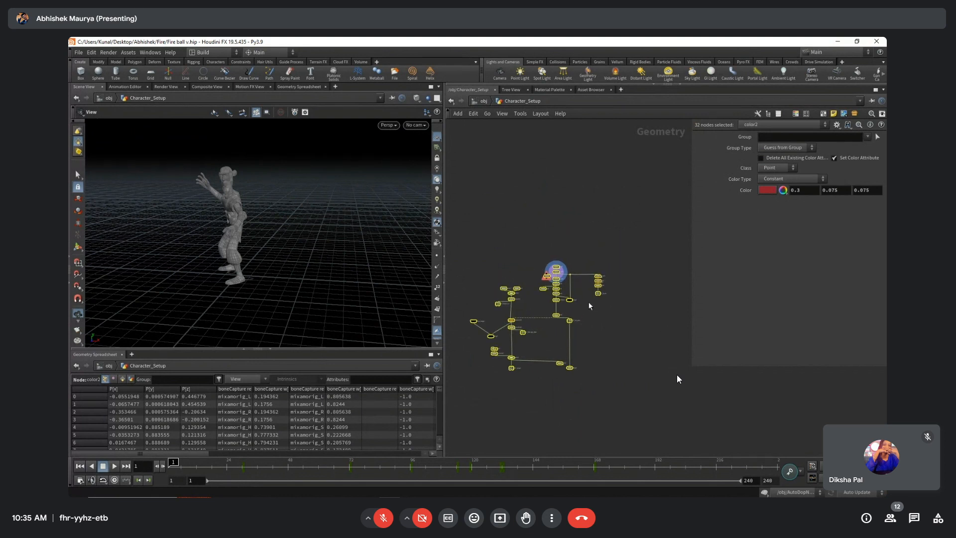
left_click(533, 269)
Display the normal1 node's result and select the node to show its parameters.
middle_click_drag(533, 270, 578, 183)
scroll(552, 309, "up", 1)
middle_click_drag(522, 348, 463, 358)
scroll(558, 352, "up", 3)
middle_click_drag(557, 351, 602, 325)
left_click(535, 300)
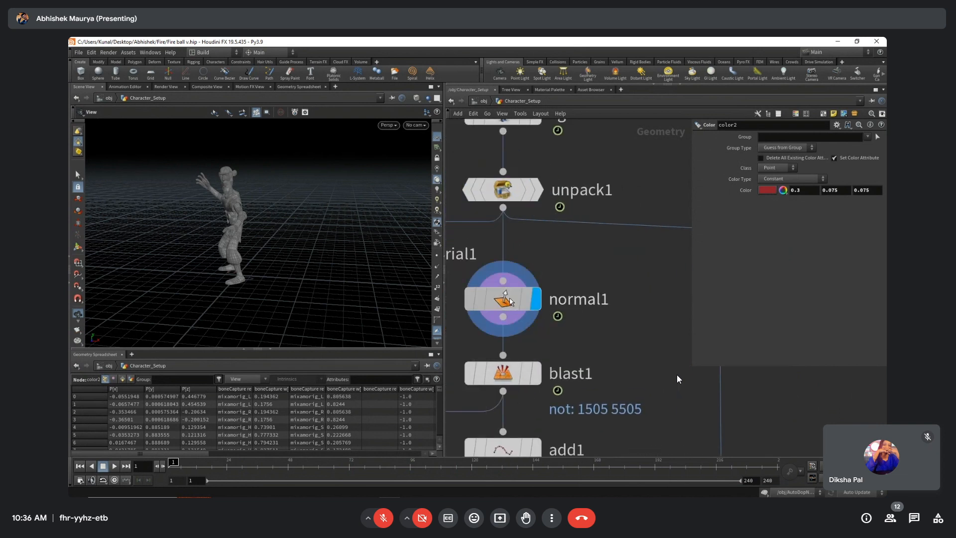
left_click(511, 301)
Display the blast1 node's result to view the points it keeps.
middle_click_drag(596, 362, 606, 329)
scroll(615, 365, "down", 3)
scroll(563, 339, "up", 4)
left_click(536, 321)
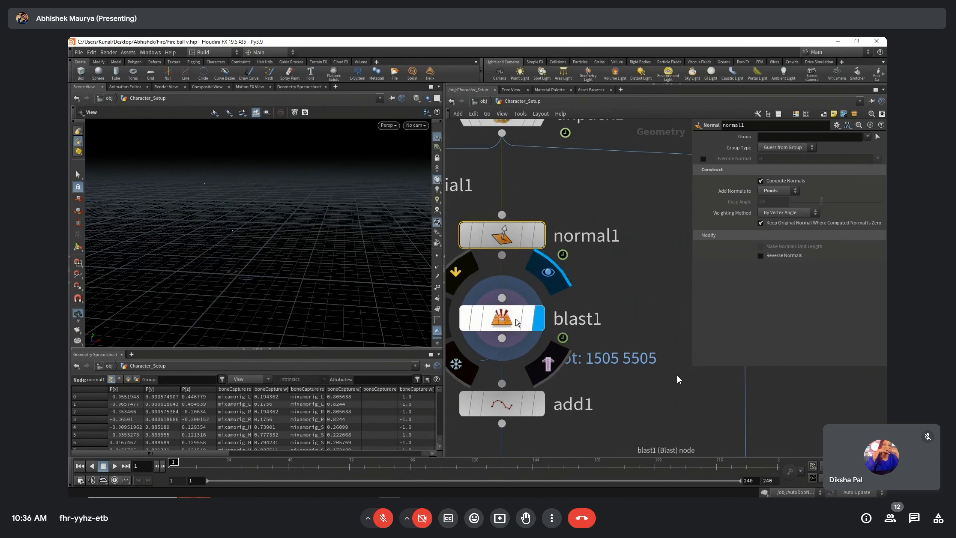
Show the blast1 node's parameters, and display the add1 node's result with its parameters.
left_click(516, 323)
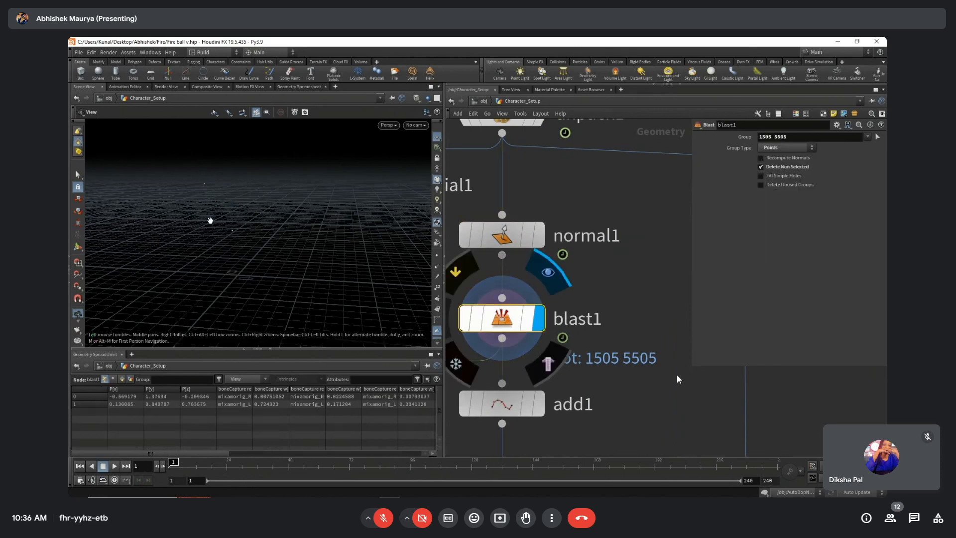
middle_click_drag(645, 374, 640, 299)
scroll(593, 304, "down", 1)
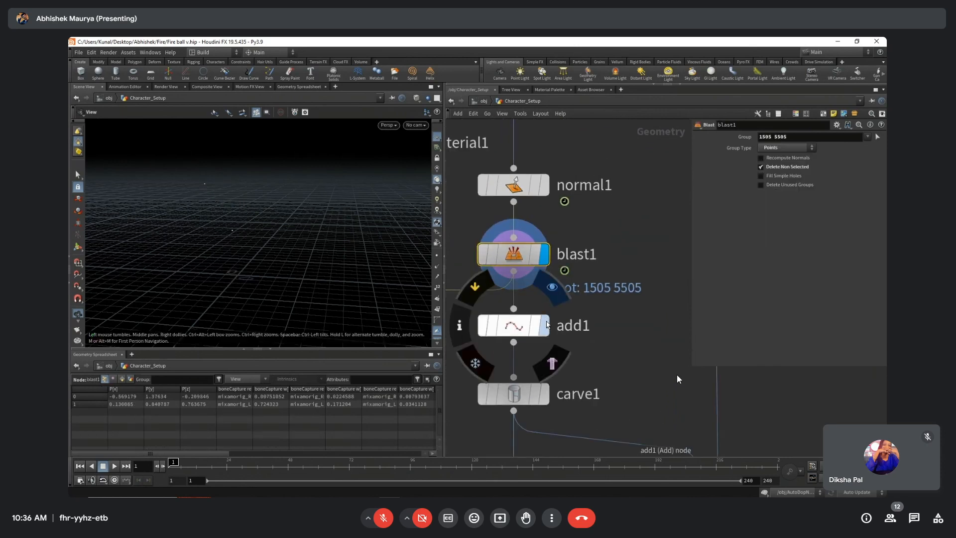
left_click(547, 325)
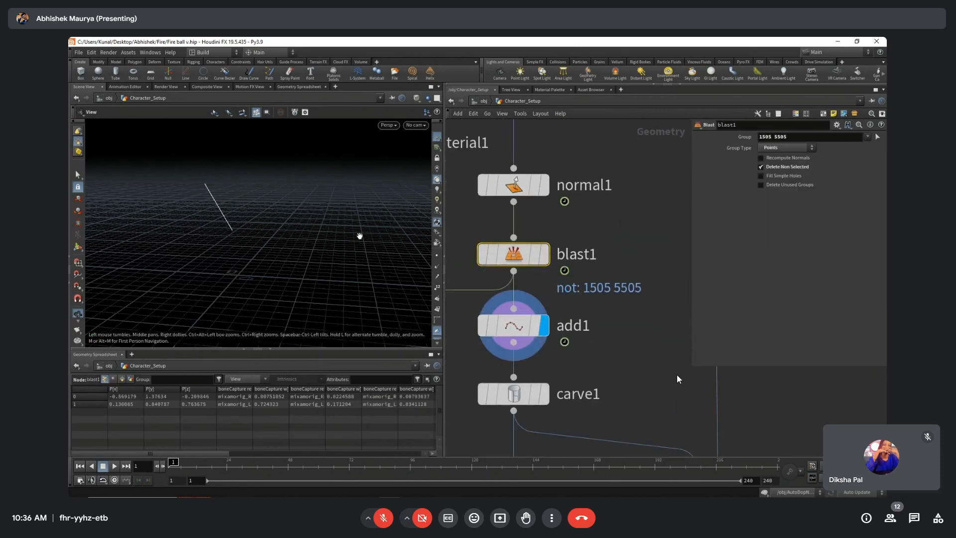
left_click(503, 326)
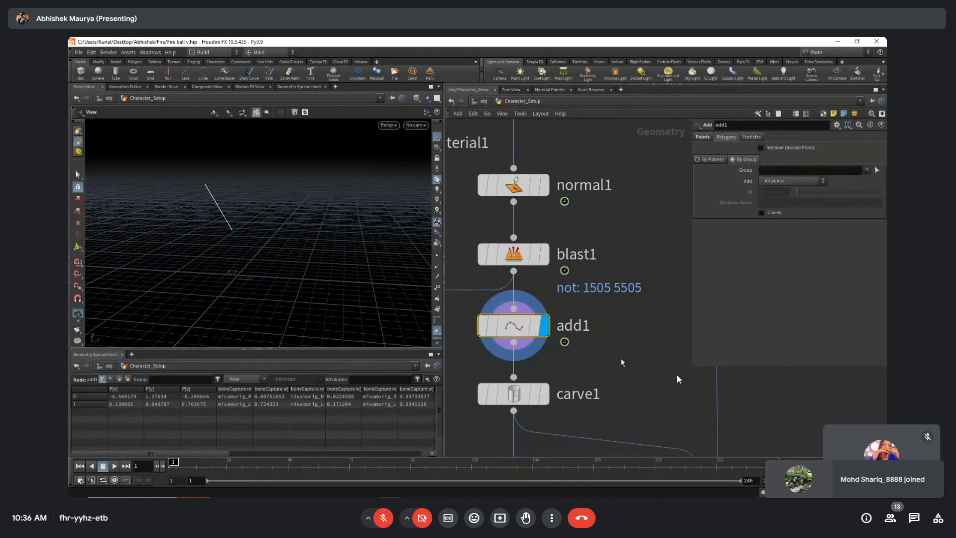
Display the carve1 node's result and select the node to show its parameters.
middle_click_drag(622, 361, 595, 306)
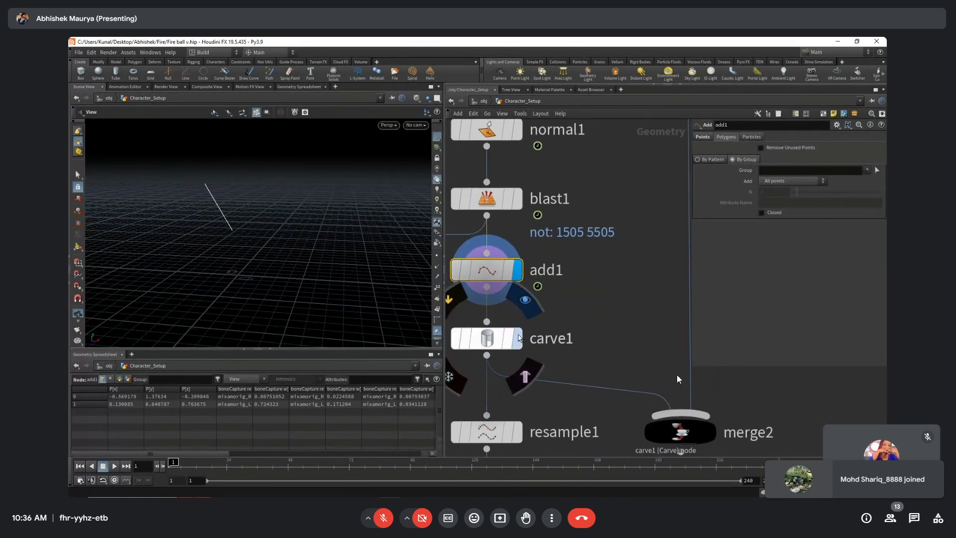
left_click(519, 338)
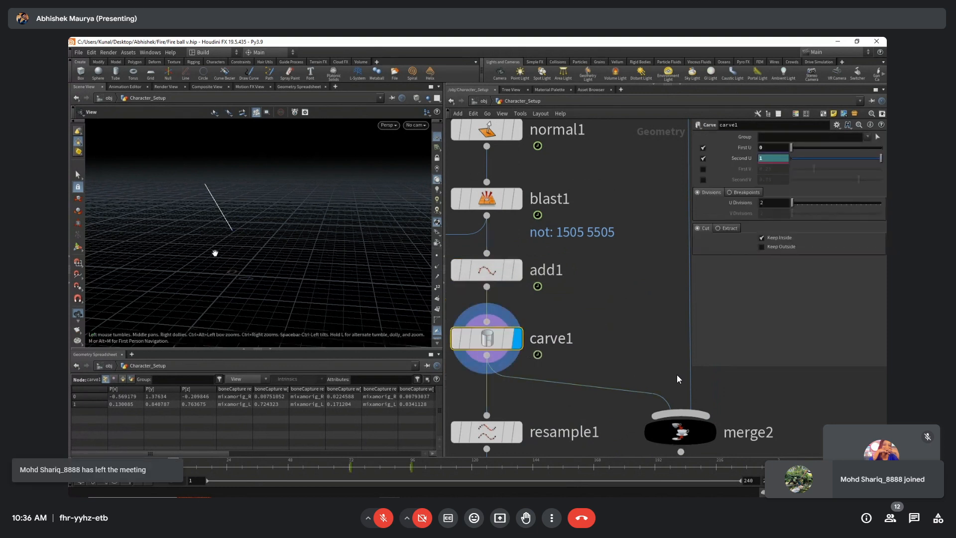
Add a test Carve node branching off add1, display its result and frame the line in the viewport.
key("Tab")
type("carve")
key("Return")
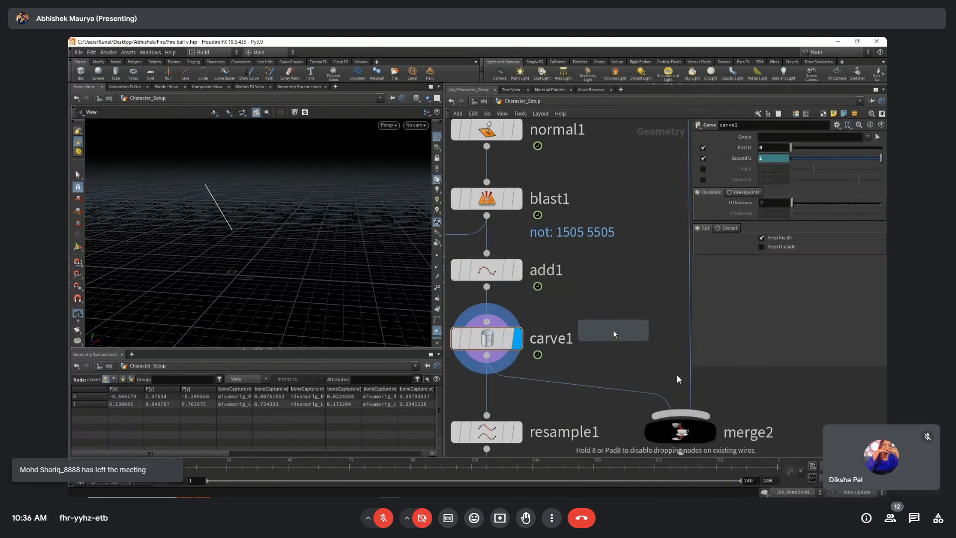
left_click(614, 331)
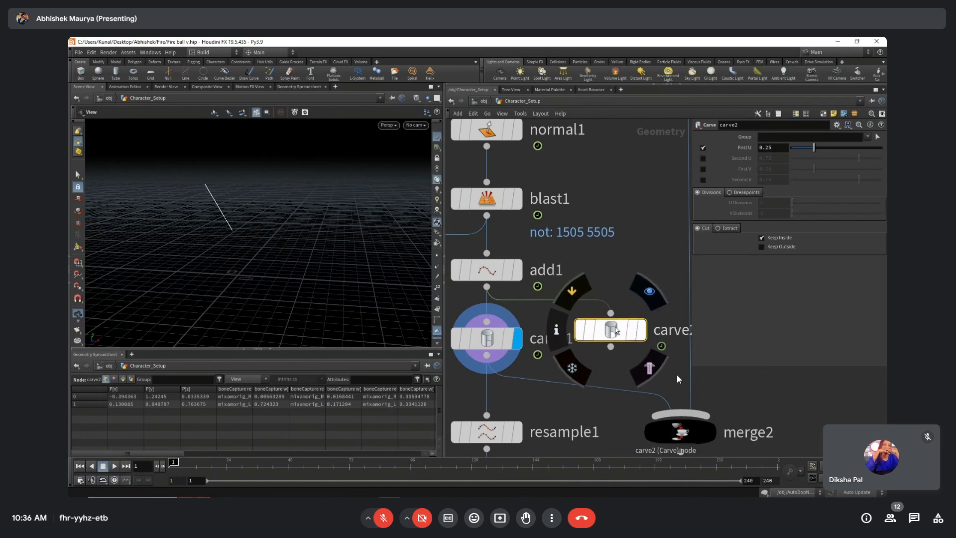
left_click(642, 330)
key("f")
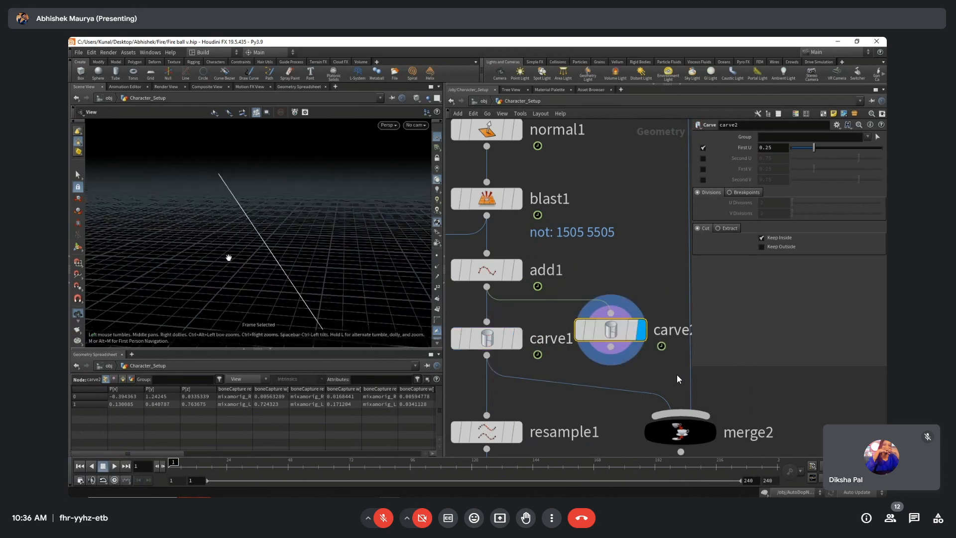
Set the test Carve node's First U to 0, enable Second U and set it to 1.
scroll(232, 231, "down", 4)
left_click_drag(213, 247, 252, 263)
left_click_drag(814, 148, 760, 155)
left_click(703, 158)
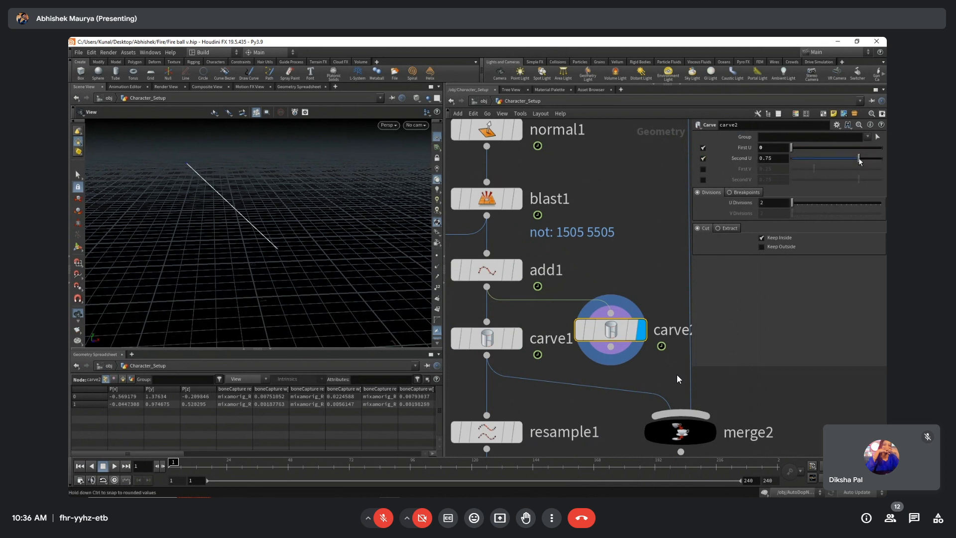
left_click_drag(859, 160, 884, 161)
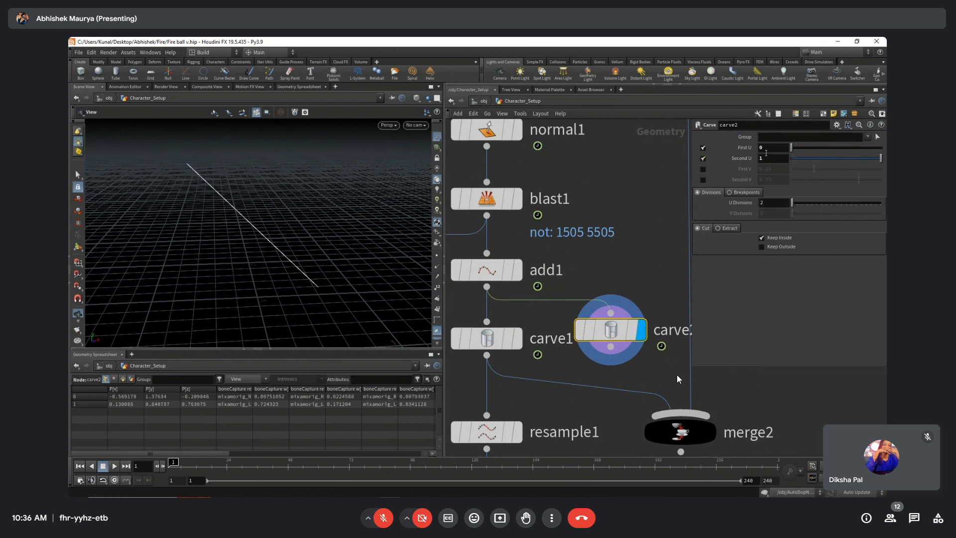
Try the Breakpoints and Extract options on the test Carve node, return it to Divisions and Cut, and delete the node.
left_click(746, 192)
left_click(719, 193)
left_click(727, 228)
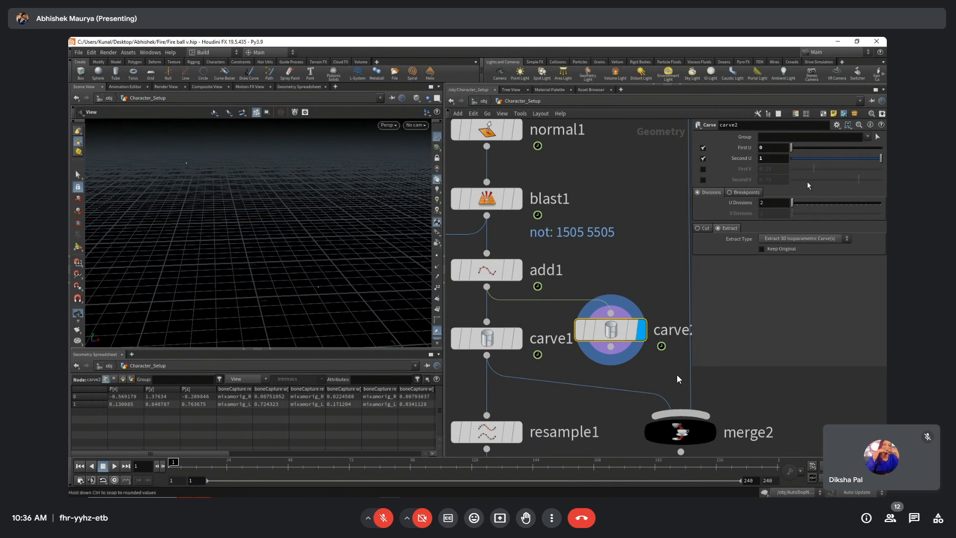
left_click(701, 228)
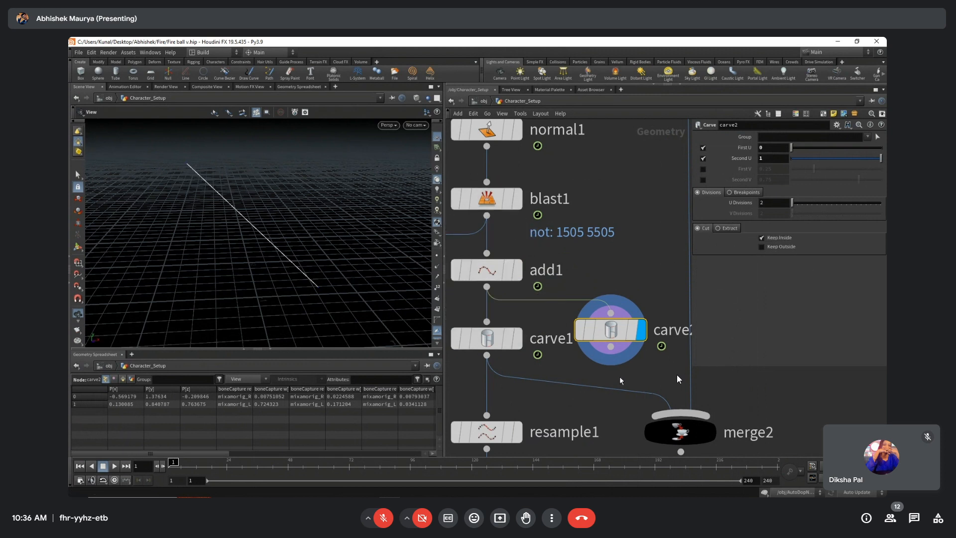
key("Delete")
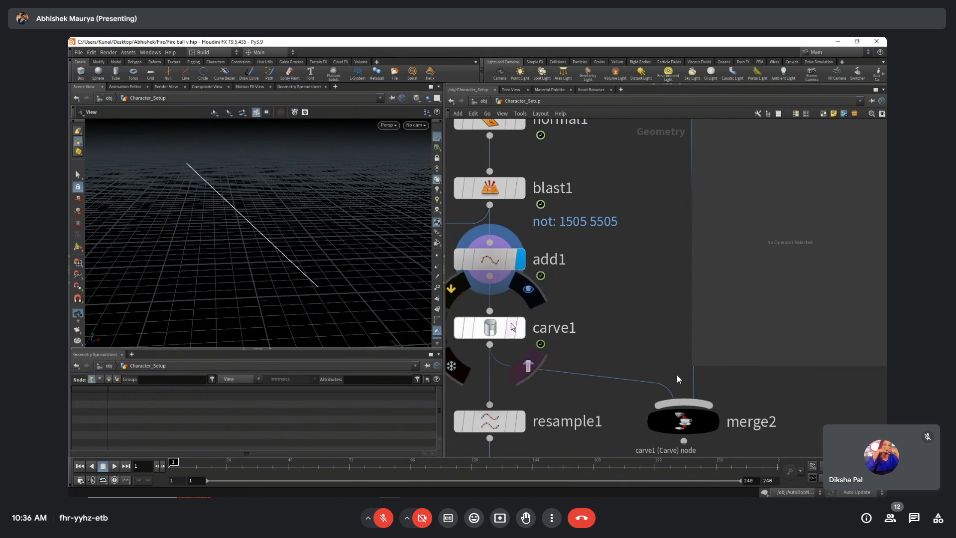
Display the carve1 node and try a Second U of 0.729 on it, undoing the change.
left_click(491, 327)
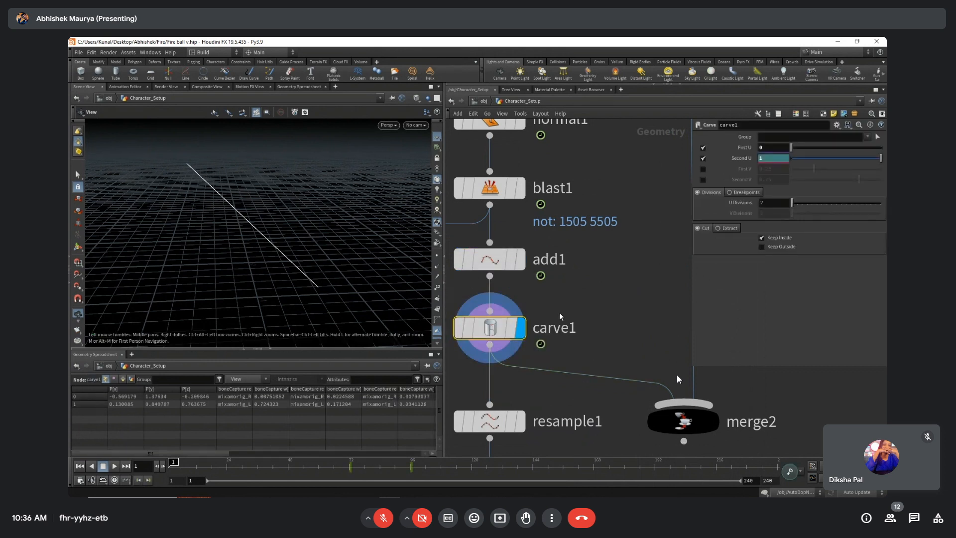
middle_click_drag(560, 312, 605, 259)
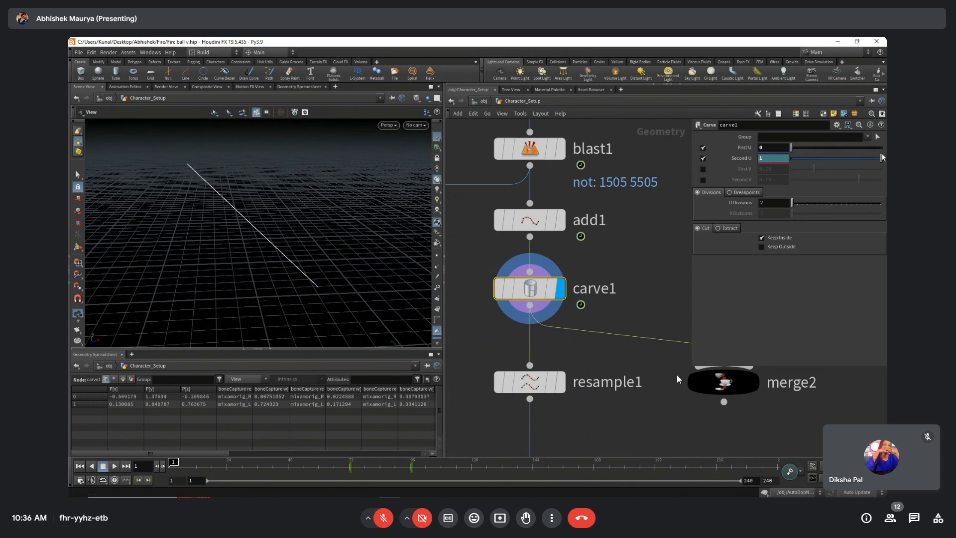
left_click_drag(881, 158, 857, 161)
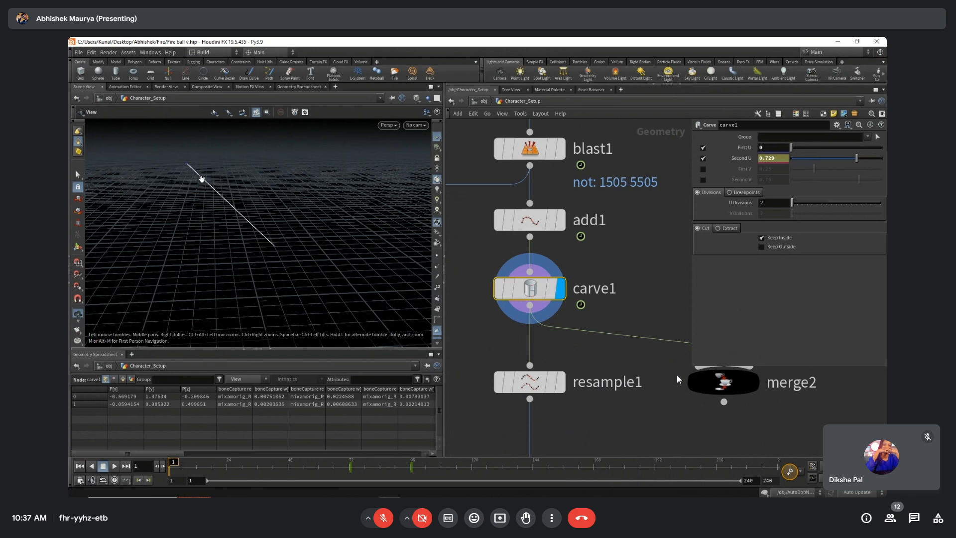
left_click(629, 264)
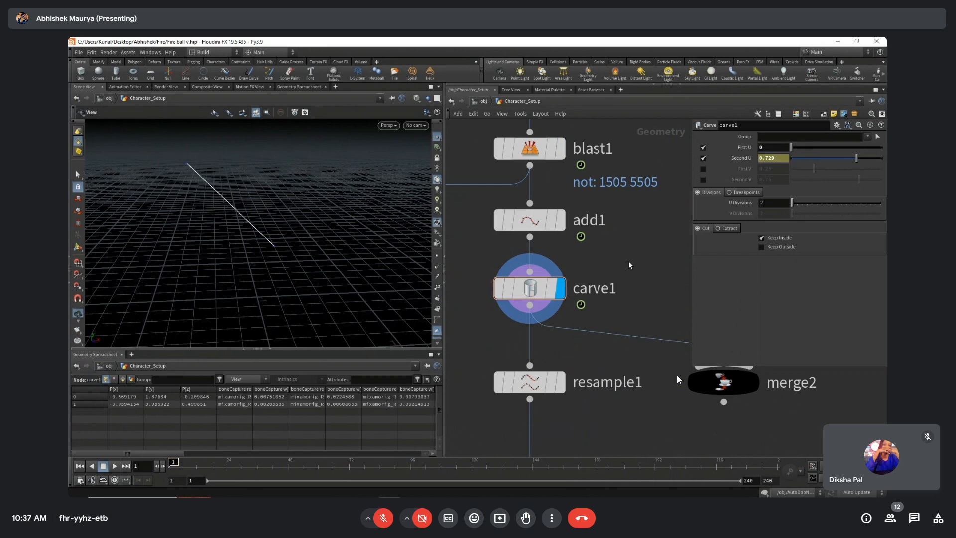
key("ctrl+z")
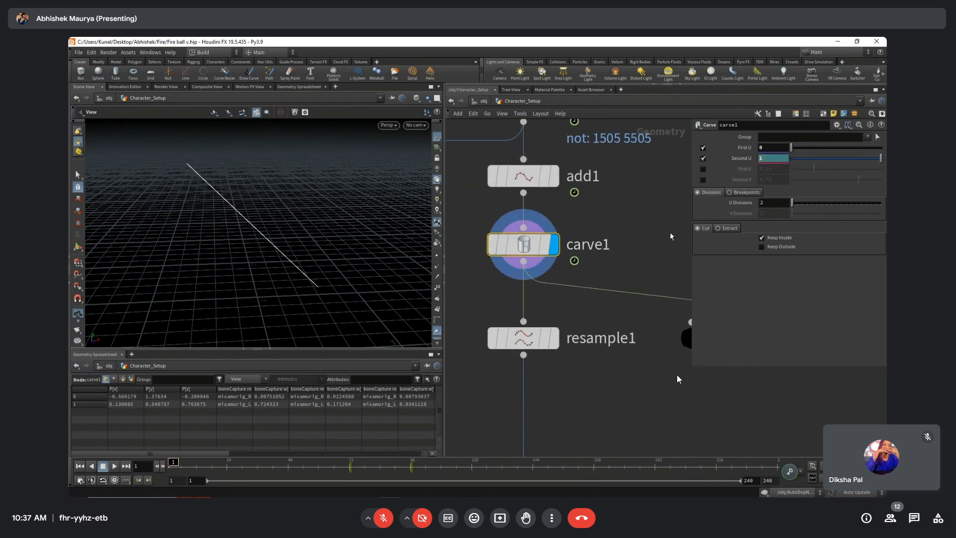
Display the resample1 node's result and select the node to show its parameters.
middle_click_drag(618, 373, 628, 322)
middle_click_drag(585, 351, 637, 350)
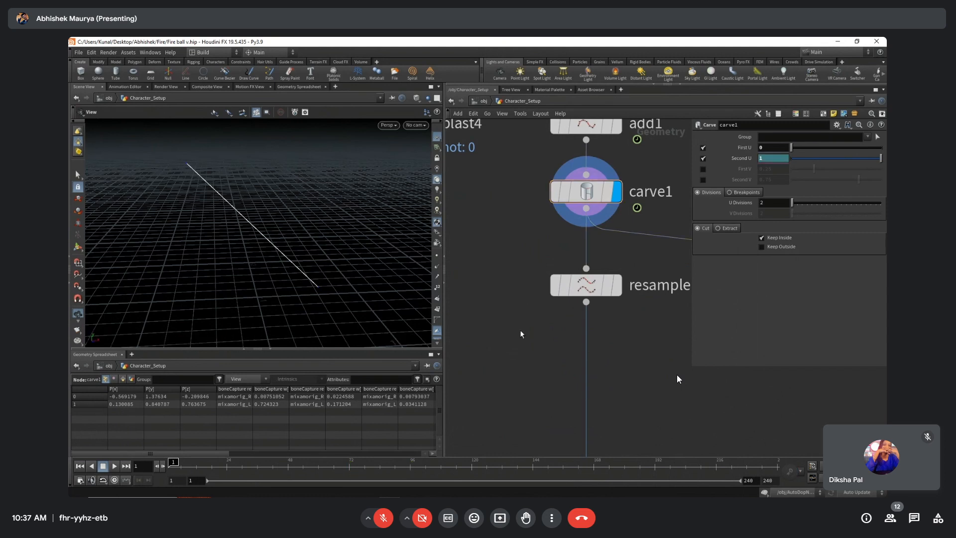
middle_click_drag(517, 327, 518, 332)
left_click(618, 291)
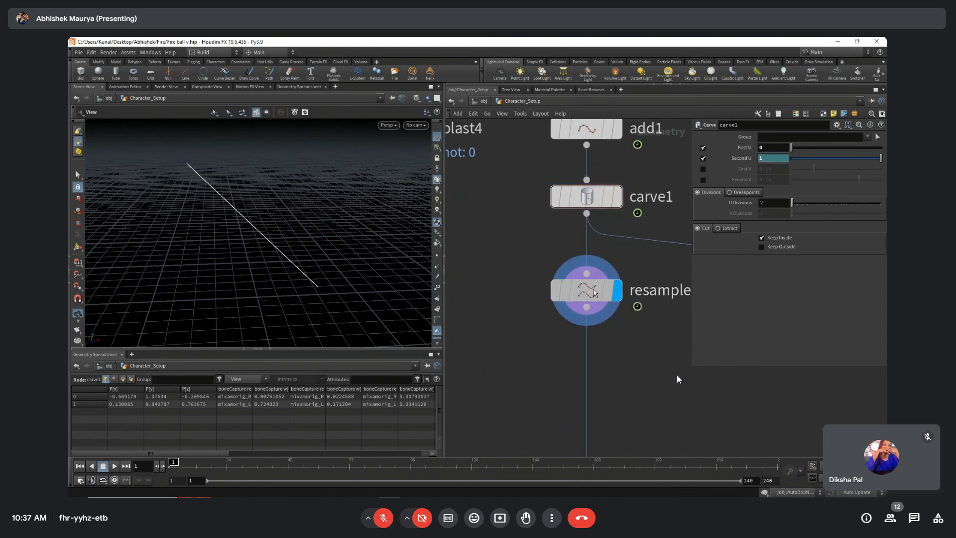
left_click(572, 299)
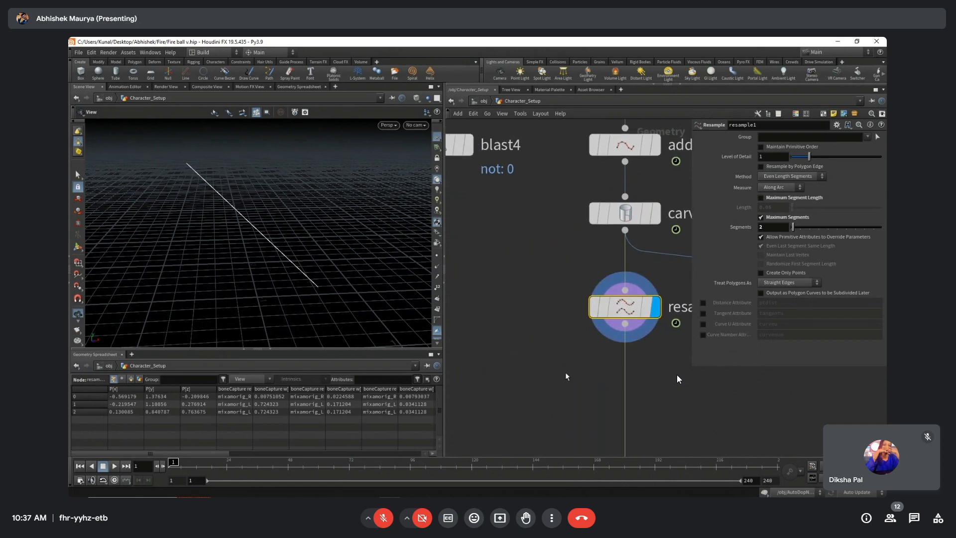
key("Tab")
type("rea")
key("BackSpace")
type("st")
key("Return")
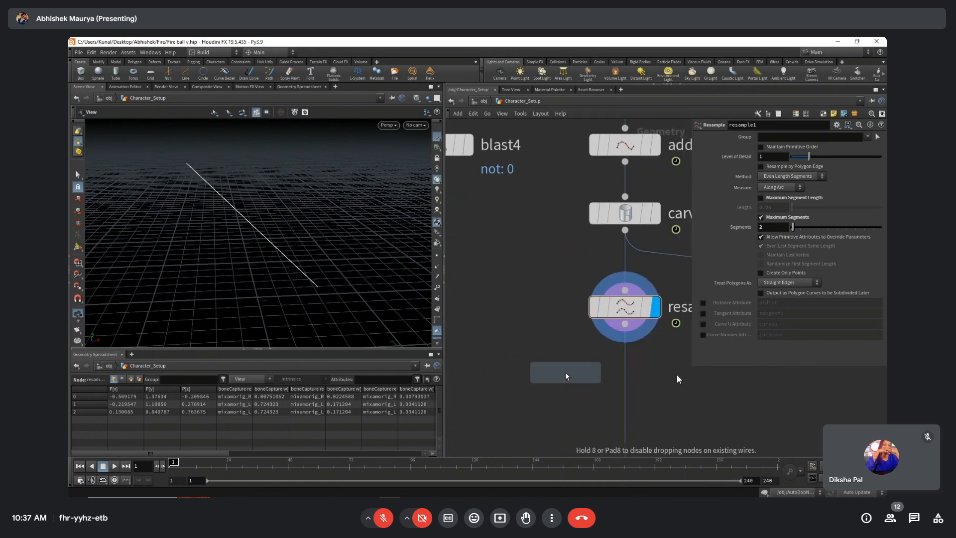
left_click(566, 371)
left_click_drag(501, 260, 540, 380)
key("Delete")
Add an unconnected Resample node beside resample1.
key("Tab")
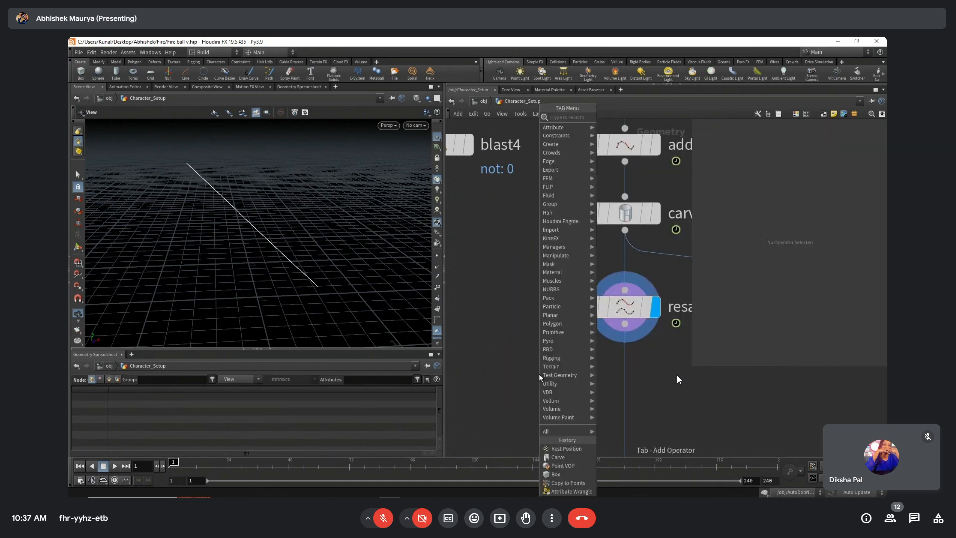
type("resam")
key("Return")
left_click(516, 318)
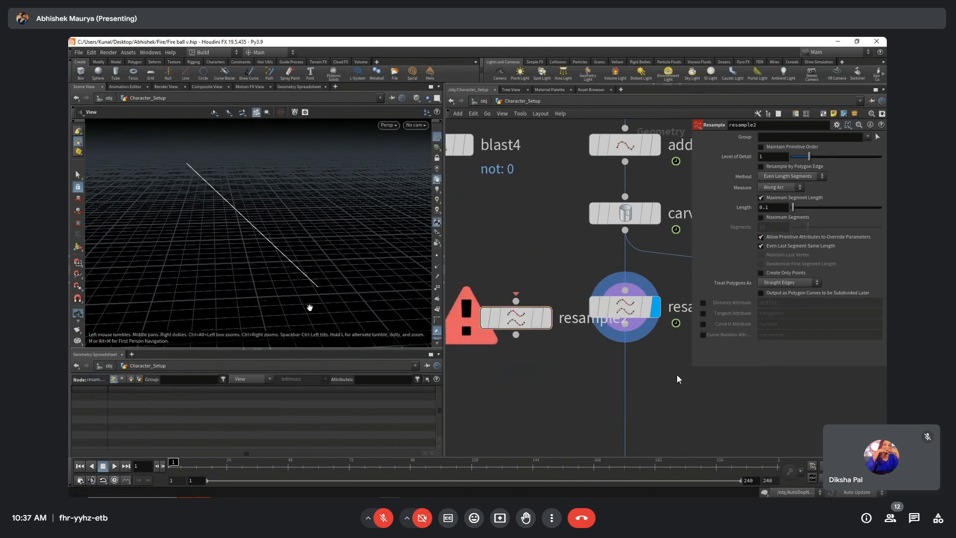
Switch the viewport to the Top view and examine the displayed line against the grid from closer and farther away.
key("space+2")
scroll(279, 249, "down", 3)
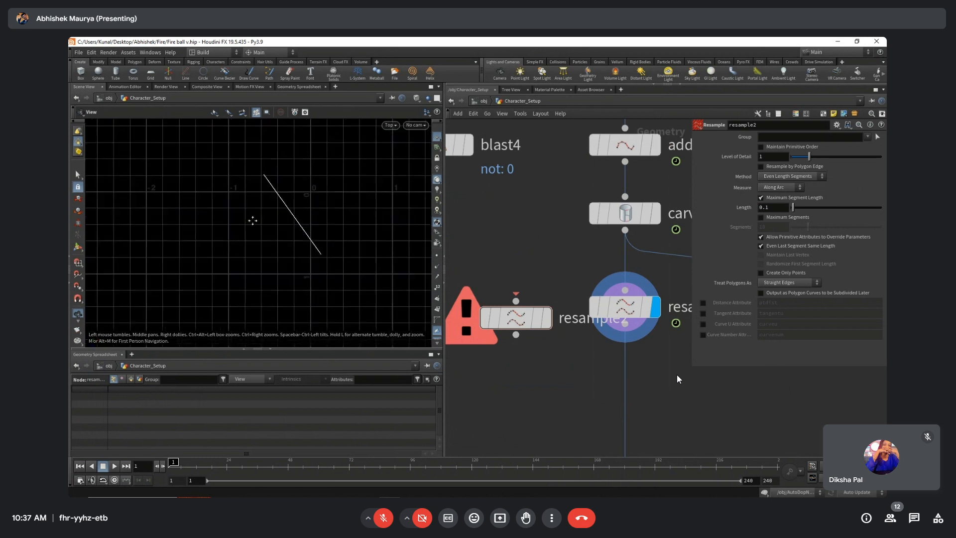
middle_click_drag(253, 220, 170, 277)
scroll(241, 240, "up", 3)
middle_click_drag(243, 239, 205, 312)
scroll(210, 292, "up", 3)
scroll(209, 294, "up", 1)
scroll(249, 281, "down", 4)
middle_click_drag(252, 283, 273, 249)
scroll(272, 261, "down", 3)
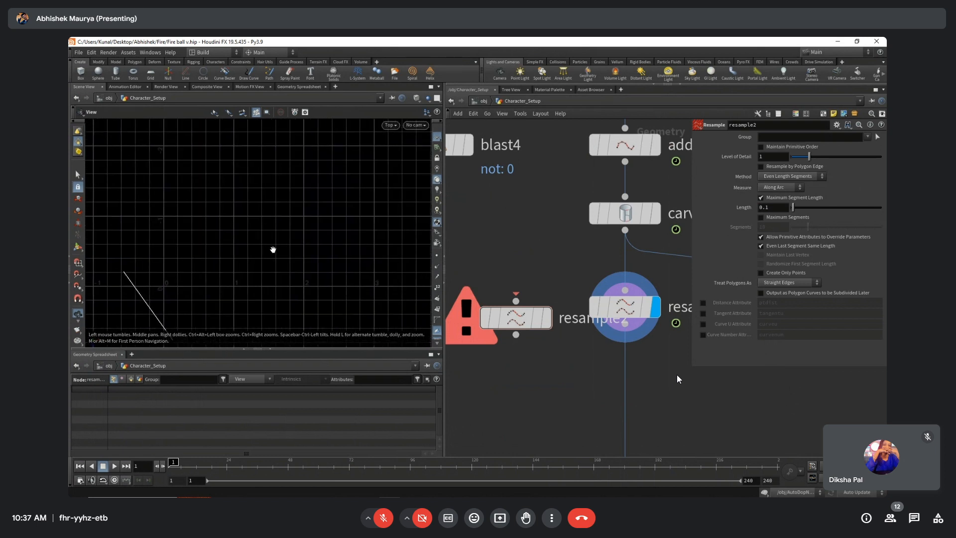
scroll(273, 249, "down", 3)
key("Tab")
type("box")
key("Return")
left_click(526, 281)
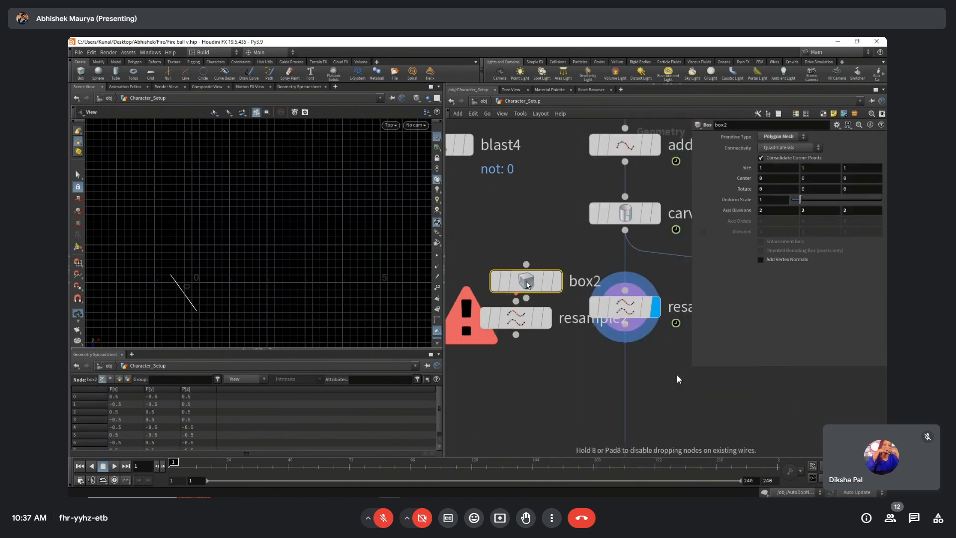
left_click_drag(528, 285, 519, 246)
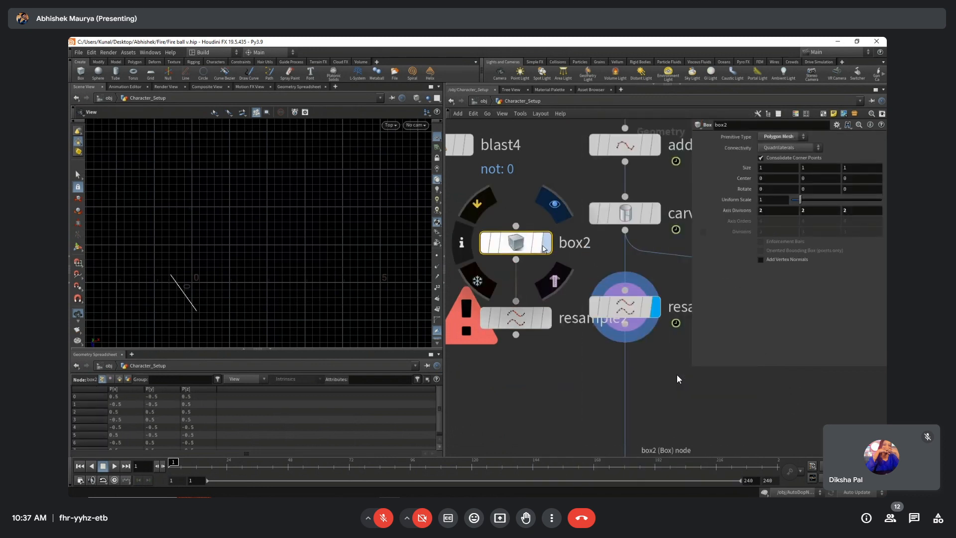
key("r")
key("Delete")
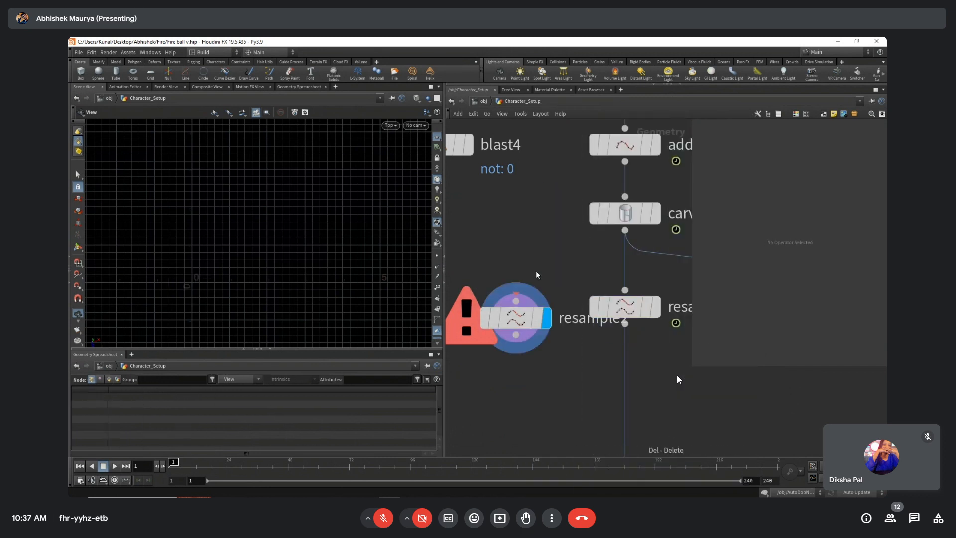
Add a Line node above resample2, connect it to that node's input and display the line's result.
key("Tab")
type("line")
key("Return")
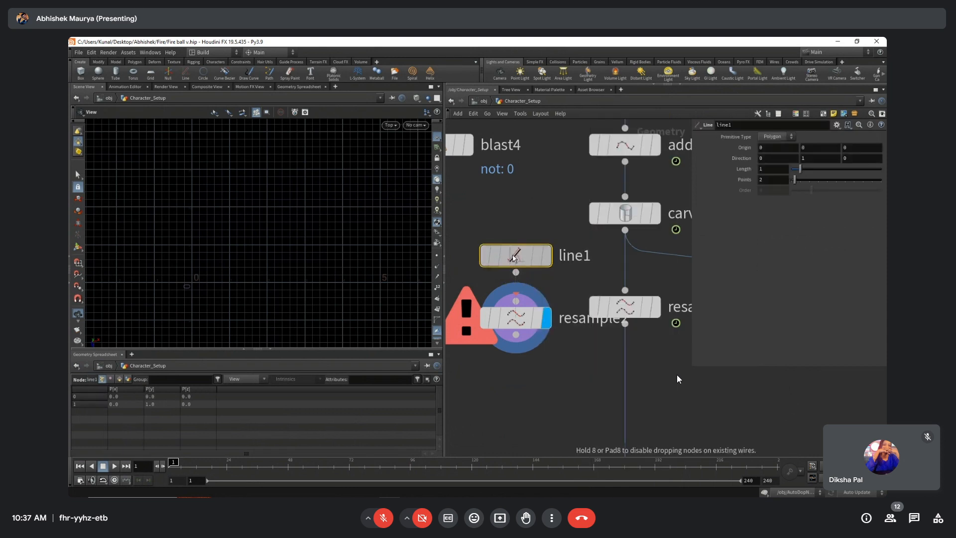
left_click(515, 248)
left_click_drag(515, 267, 516, 301)
left_click(547, 249)
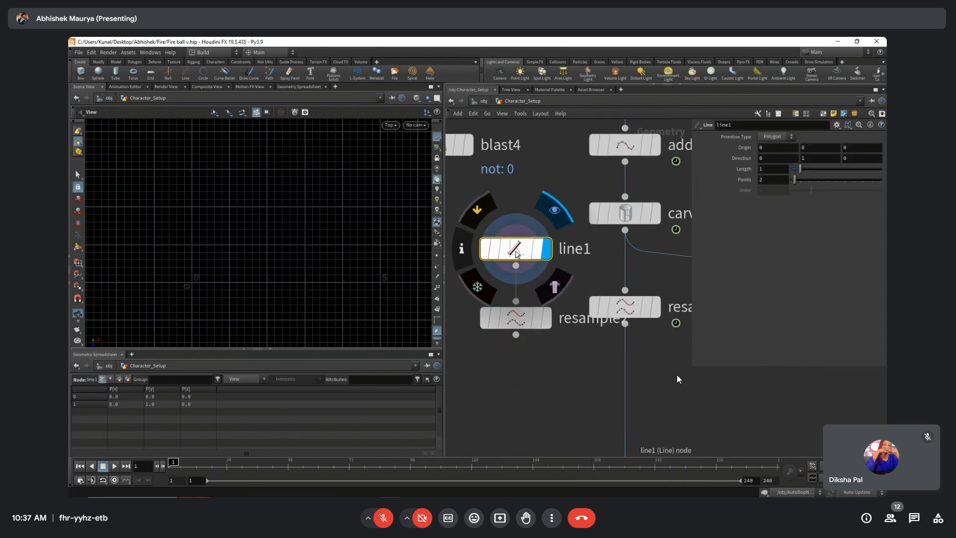
Set the line1 node's Direction to 0, 0, 1 so it lies along Z, and center it in the viewport.
left_click(821, 158)
type("0")
key("Tab")
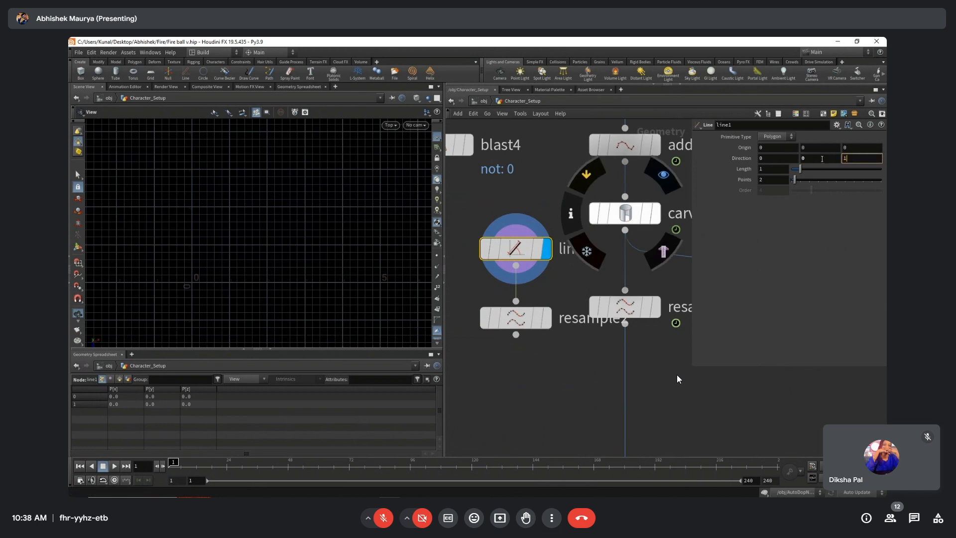
key("Return")
scroll(226, 304, "up", 4)
mouse_move(226, 305)
middle_mouse_down()
mouse_move(265, 220)
mouse_move(257, 238)
middle_mouse_up()
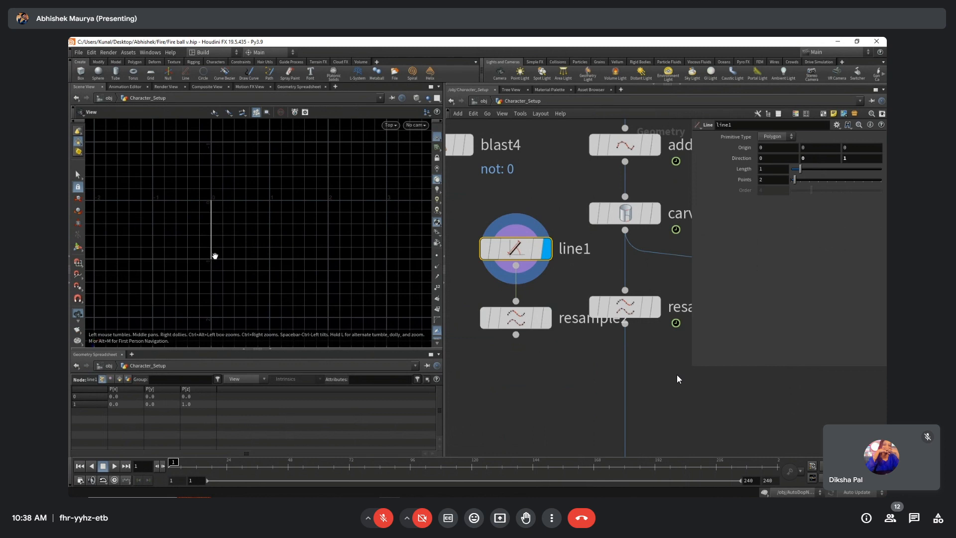
Display the resample2 node's result and set its maximum segment Length to 0.2.
left_click(547, 318)
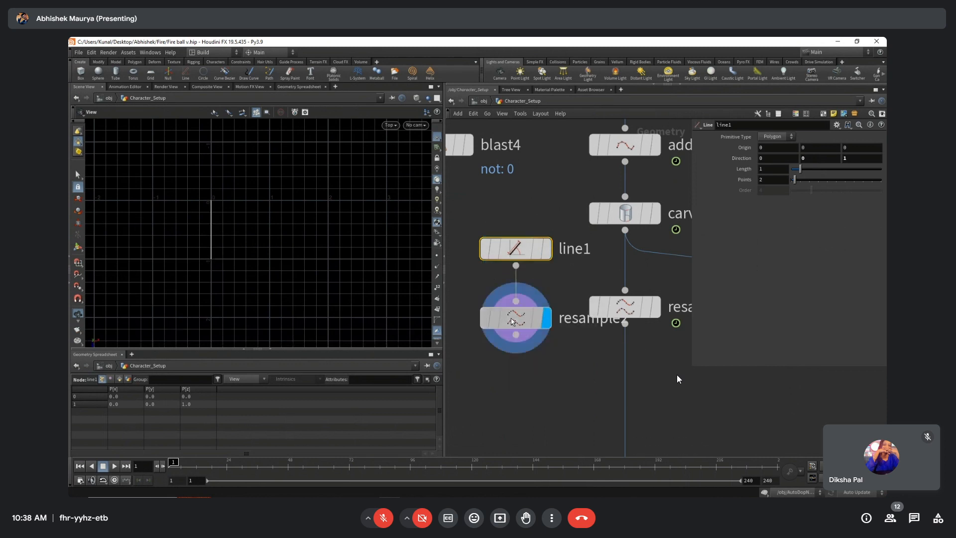
left_click(512, 320)
double_click(774, 210)
type(".")
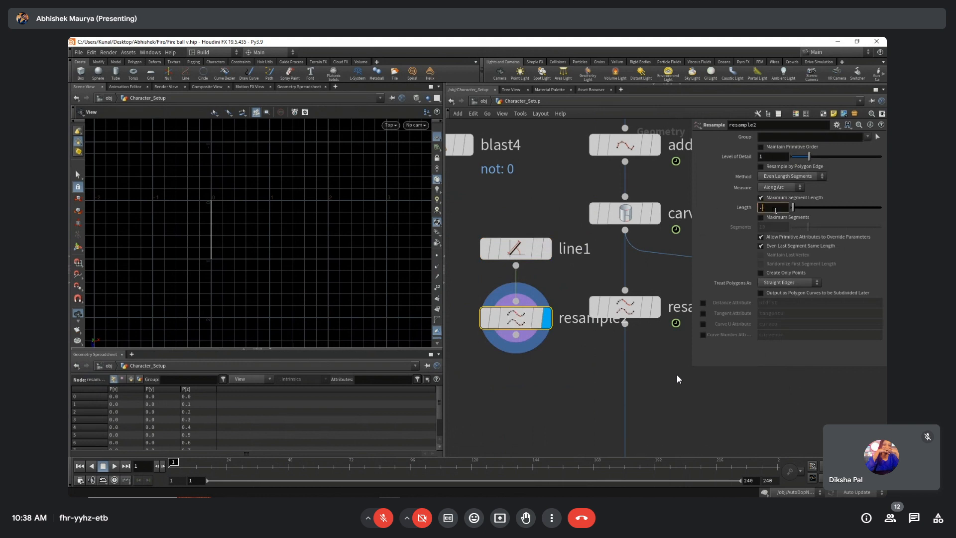
type("2")
key("Return")
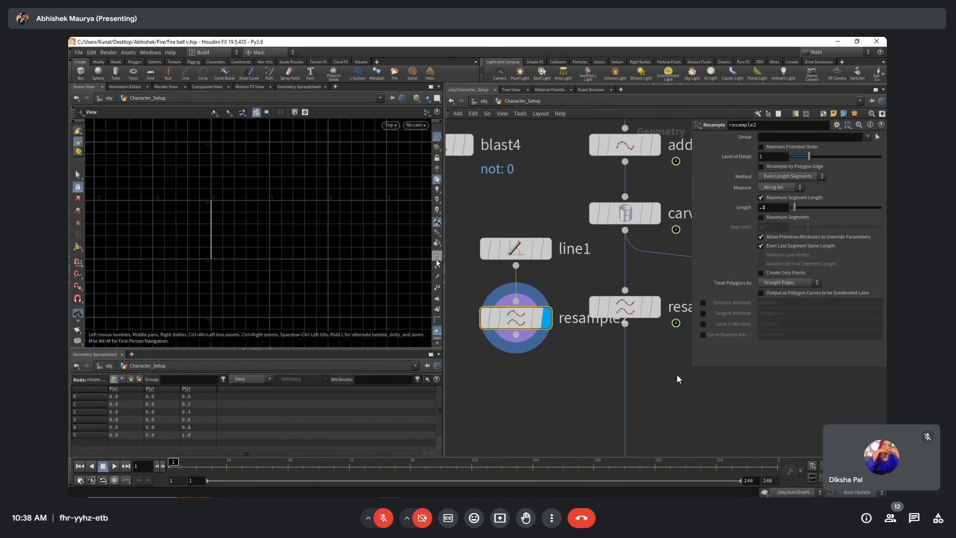
Turn on points and point numbers in the viewport and examine the resampled line.
scroll(201, 243, "up", 5)
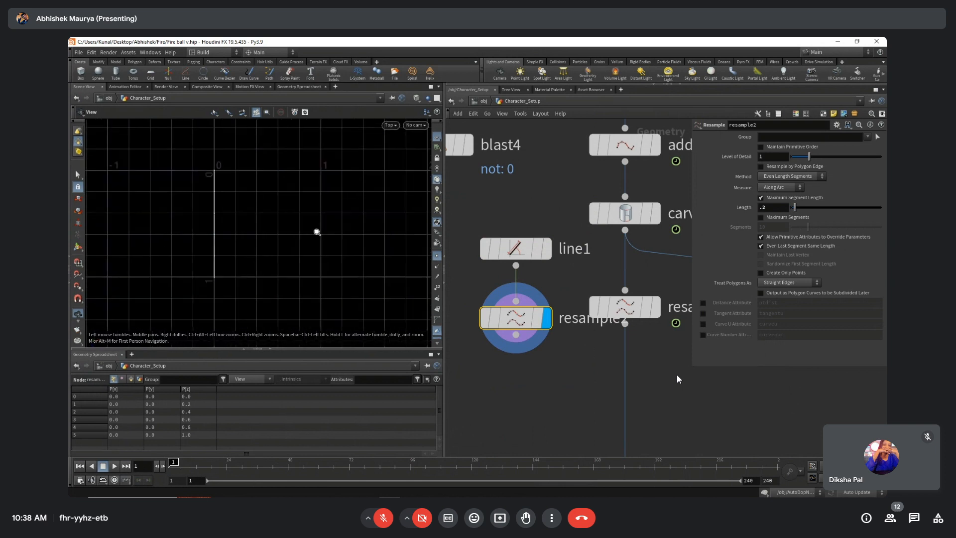
left_click(438, 287)
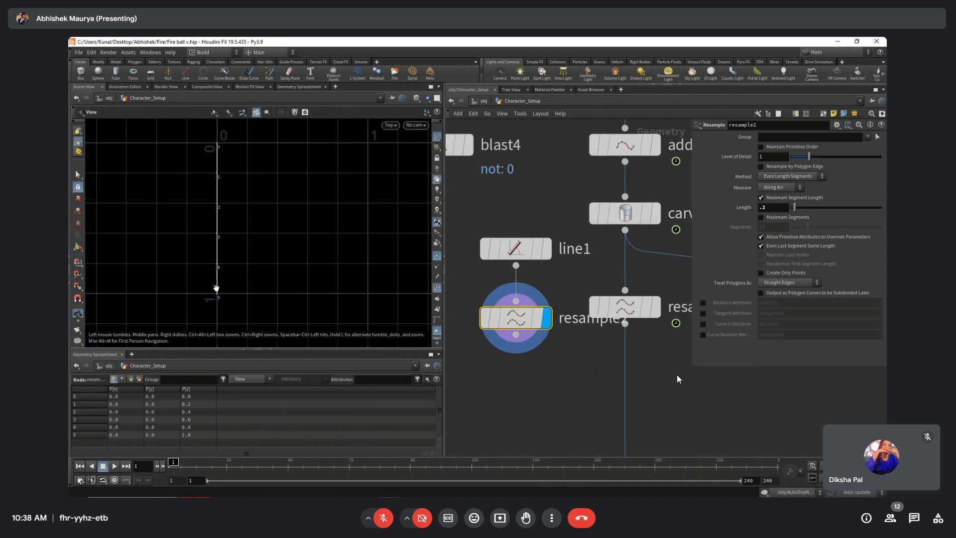
right_click_drag(271, 216, 154, 229)
Display the line1 node and set its Length to 10.
left_click(515, 248)
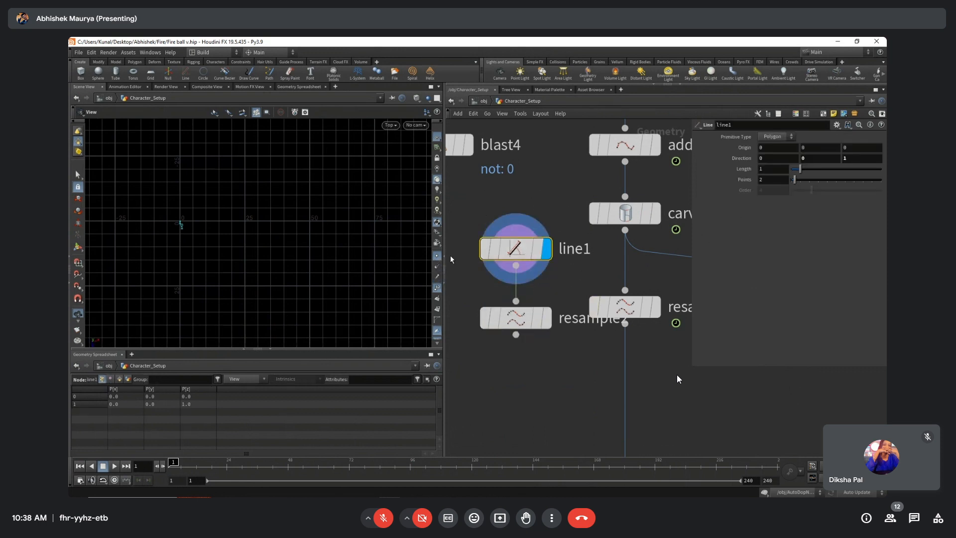
left_click(772, 169)
key("Return")
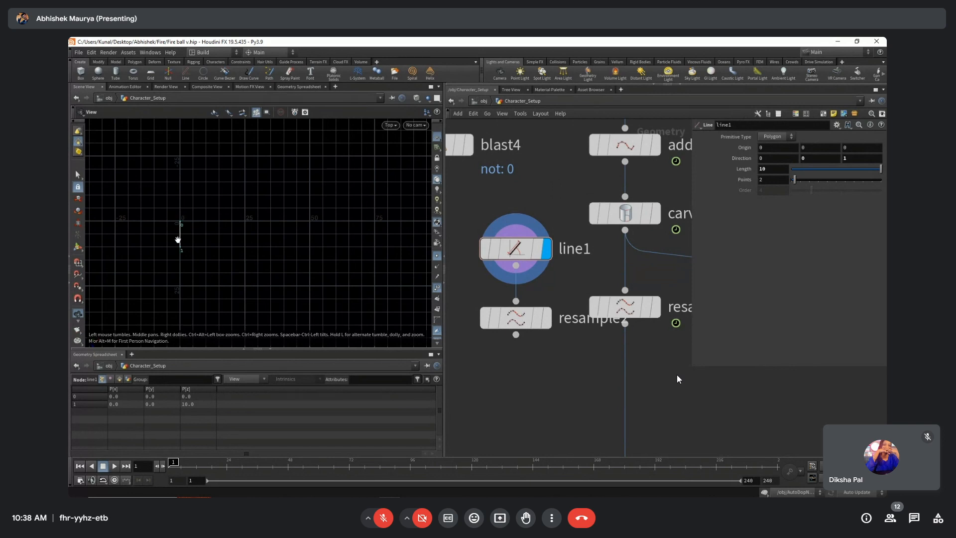
Display the resample2 node again and set its maximum segment Length to 2.
left_click(546, 319)
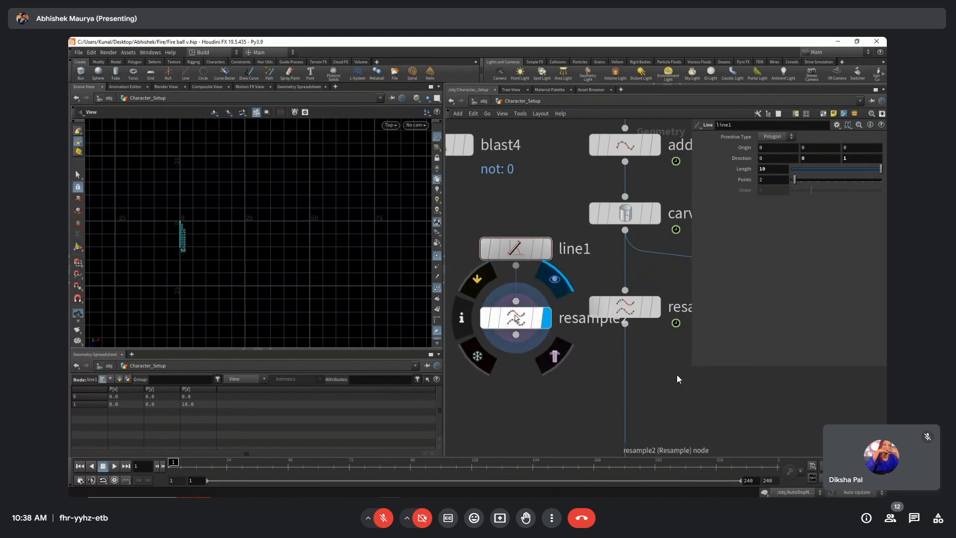
left_click(515, 318)
middle_click(516, 319)
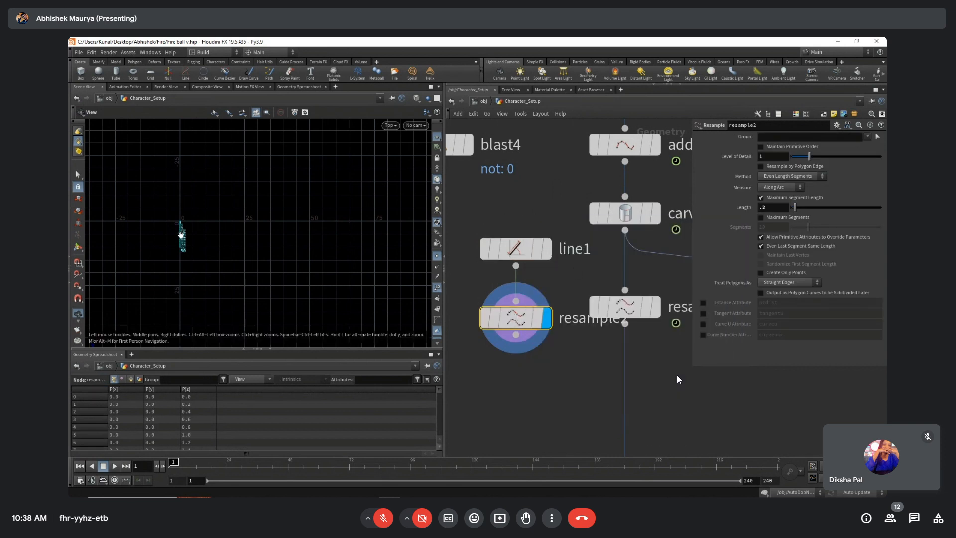
left_click(779, 208)
type("2")
key("Return")
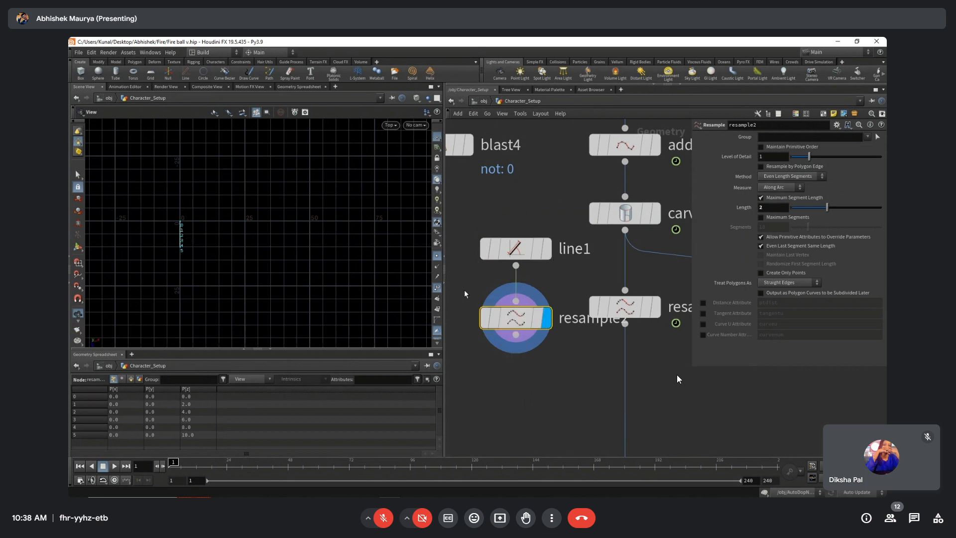
Add a Box node, place it beside line1 and display its result.
middle_click_drag(495, 366, 513, 365)
scroll(514, 351, "down", 3)
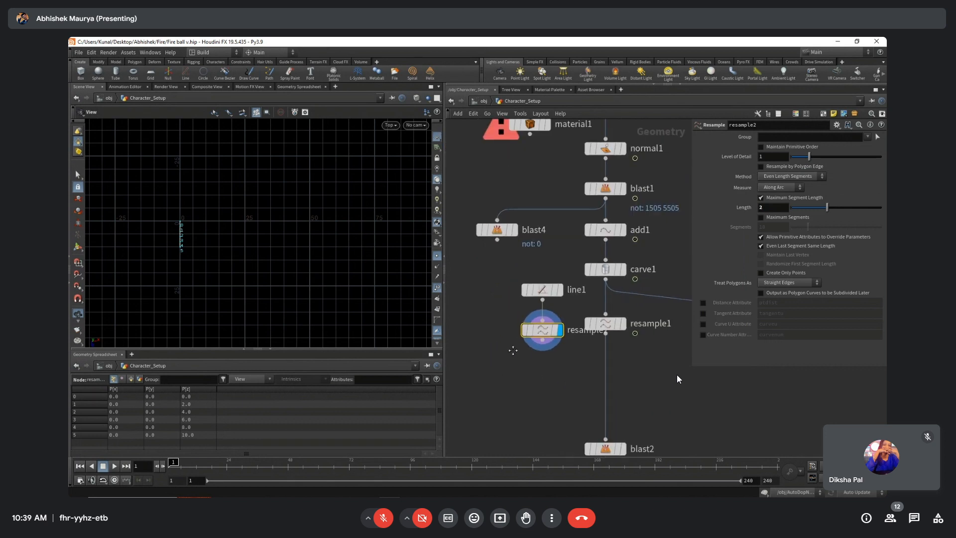
scroll(517, 351, "up", 1)
left_click_drag(518, 350, 593, 295)
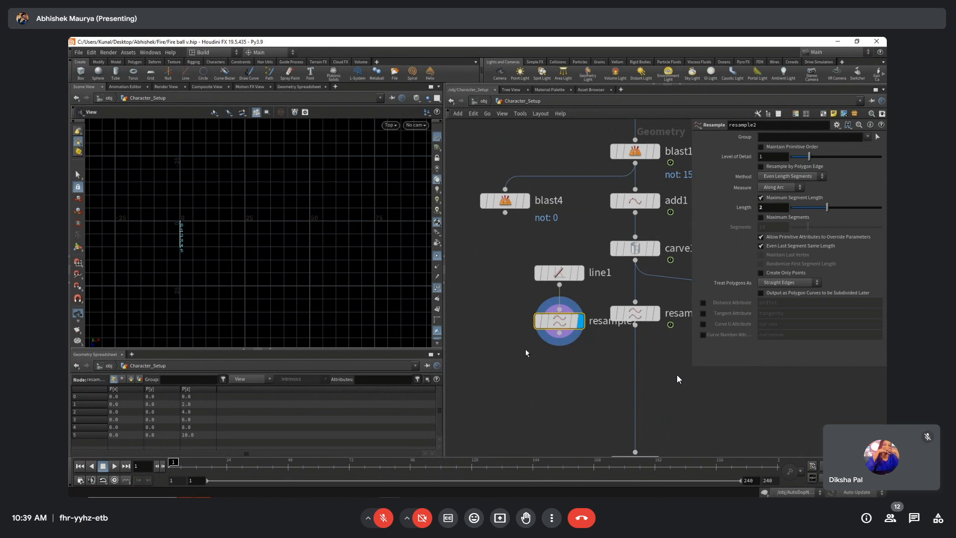
left_click_drag(521, 359, 593, 304)
left_click(499, 359)
key("Tab")
type("box")
key("Return")
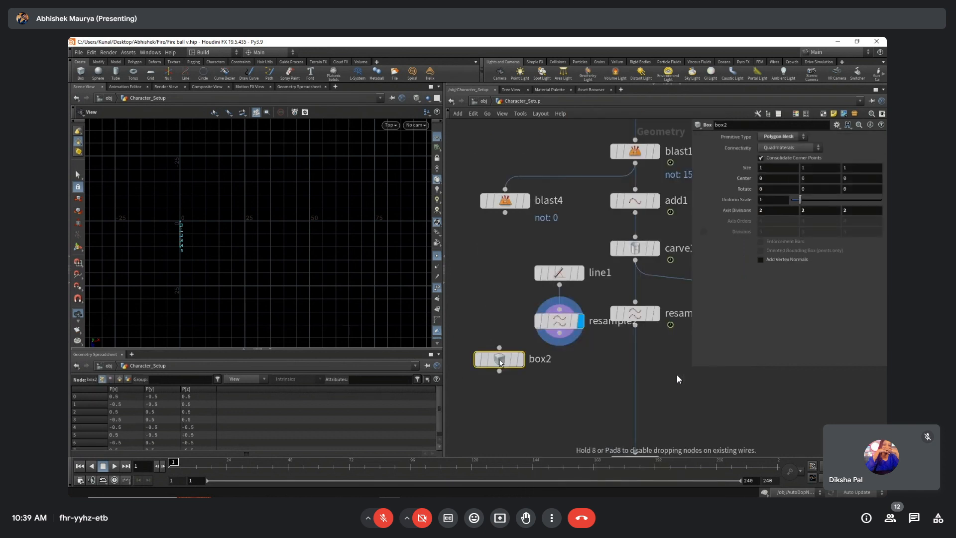
left_click(479, 279)
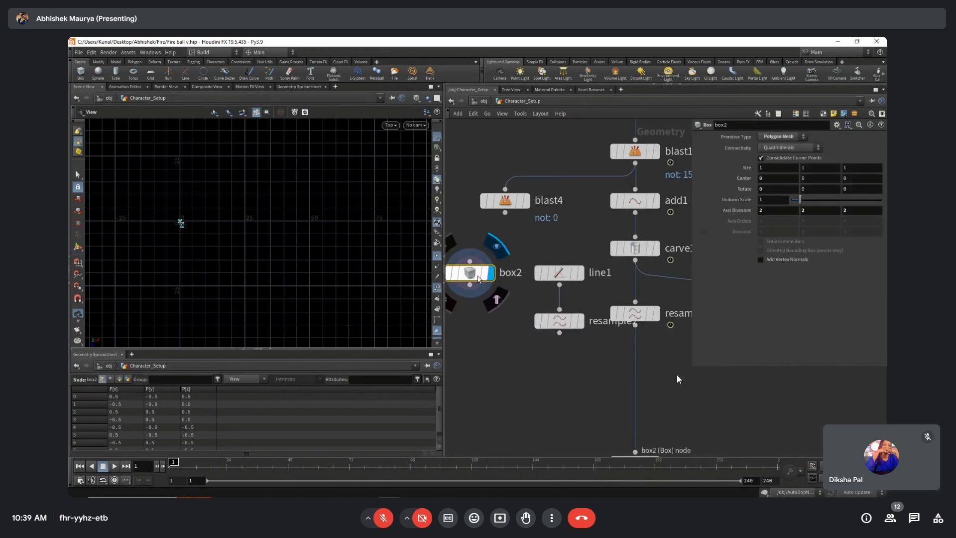
Frame the box in the Perspective view, turn off point numbers, and view it from the Top.
key("space+1")
key("space+f")
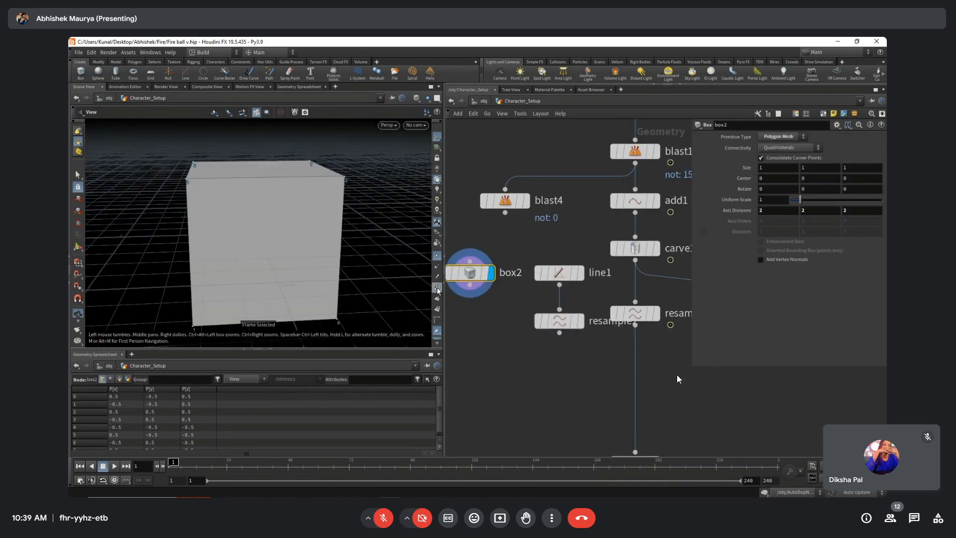
key("space+2")
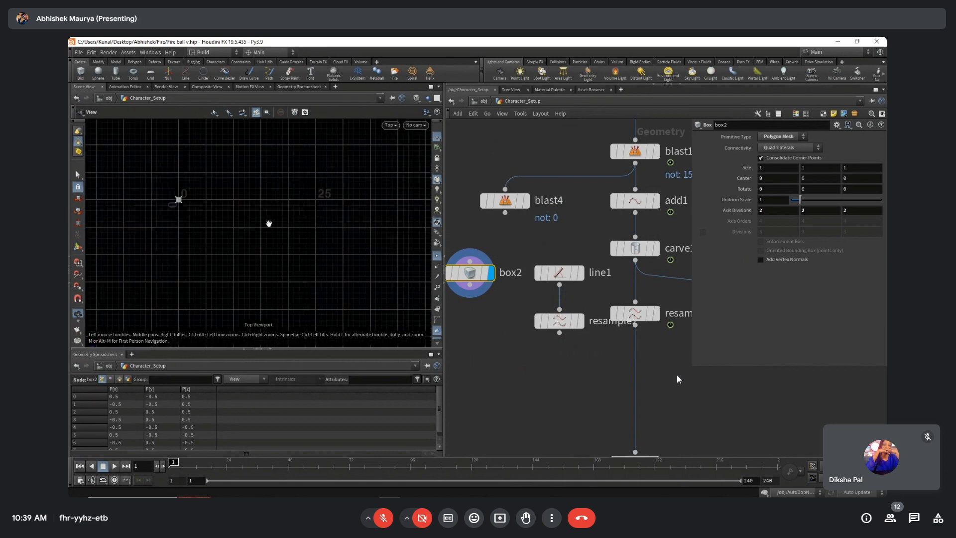
key("space+1")
key("space+f")
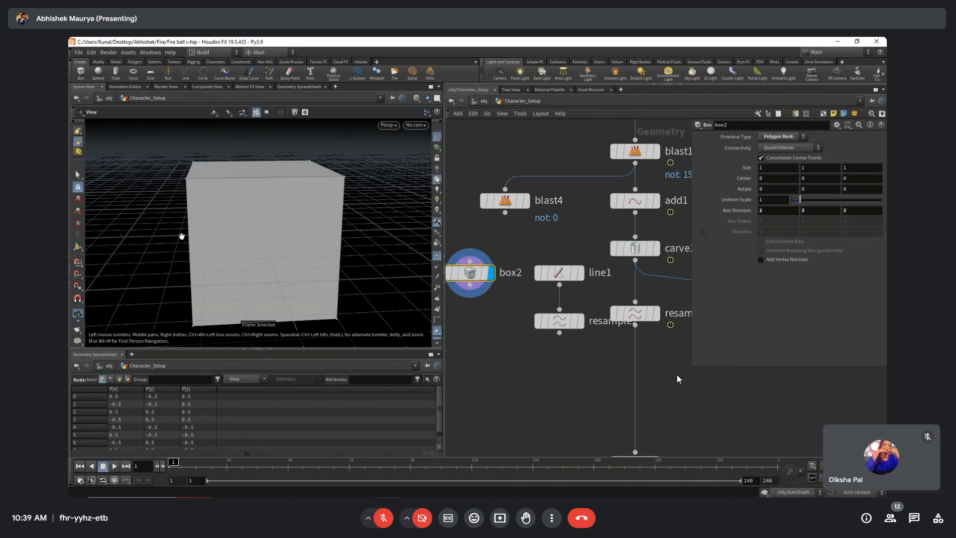
key("space+2")
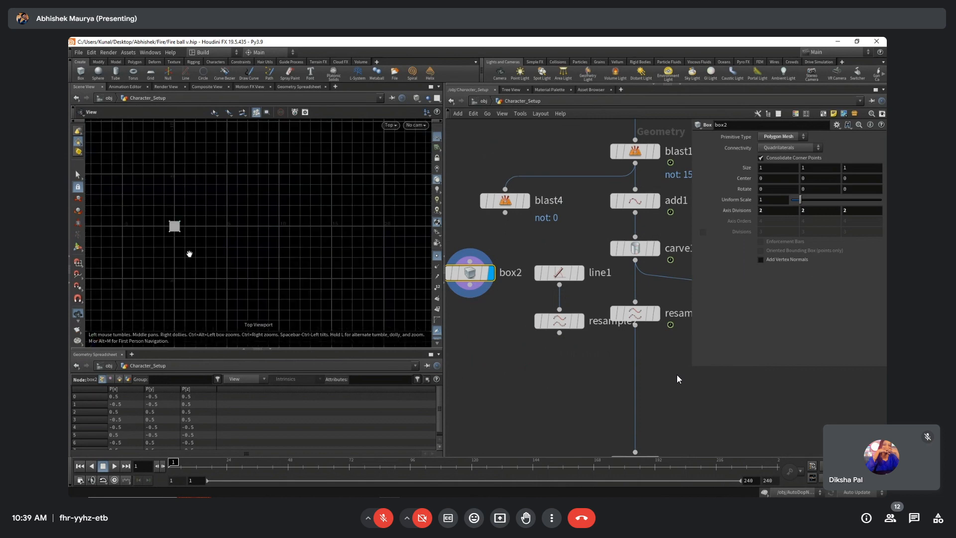
Add a Remesh node connected to box2, display its result and examine the mesh together with the Target Size setting.
key("Tab")
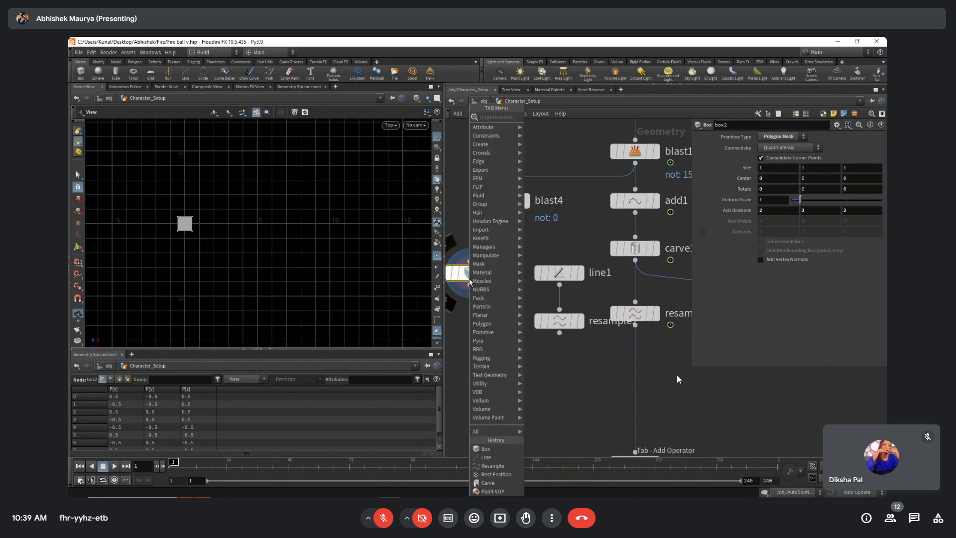
type("remesh")
key("Return")
key("Return")
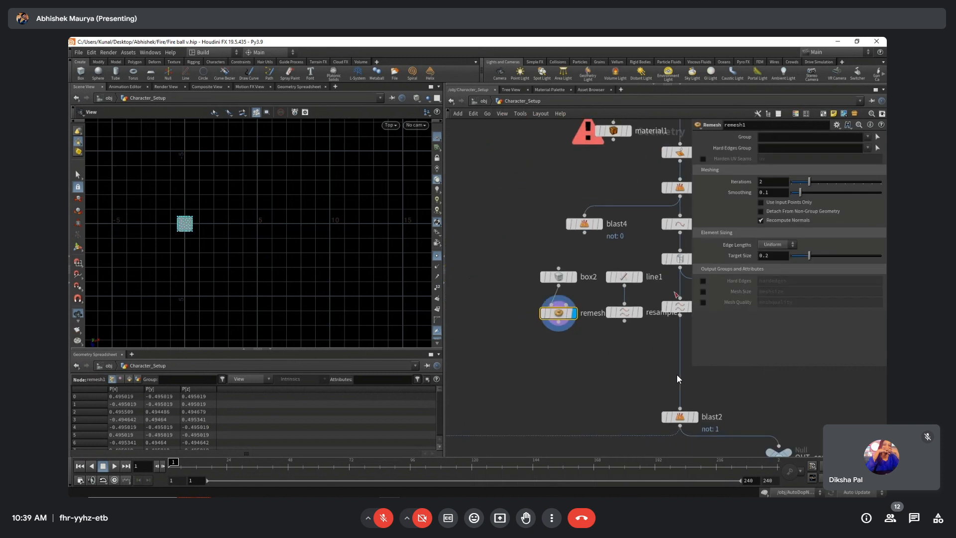
scroll(196, 240, "up", 3)
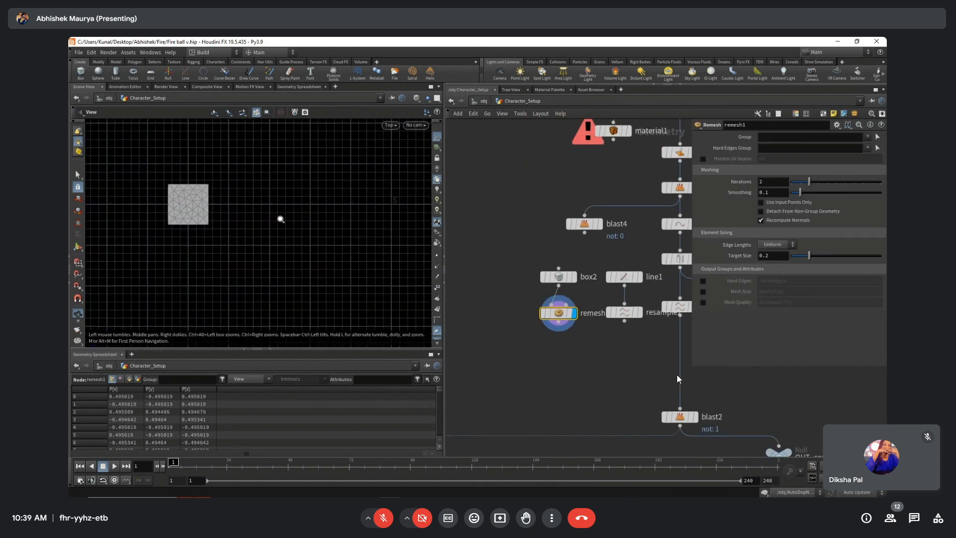
right_click_drag(280, 219, 301, 217)
middle_click_drag(300, 217, 324, 243)
left_click_drag(770, 257, 733, 260)
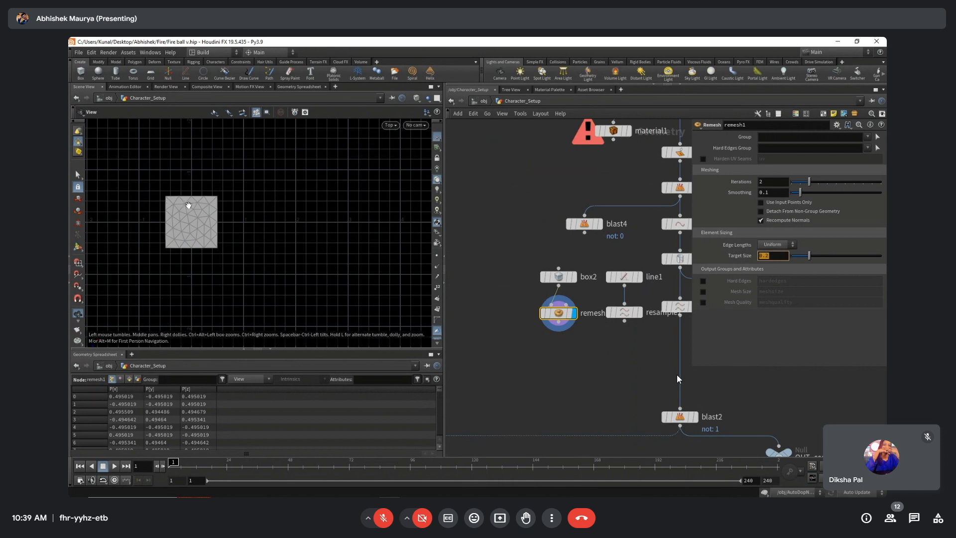
left_click(556, 345)
Set the box2 node's Uniform Scale to 10.
left_click_drag(512, 259, 568, 294)
scroll(263, 249, "down", 6)
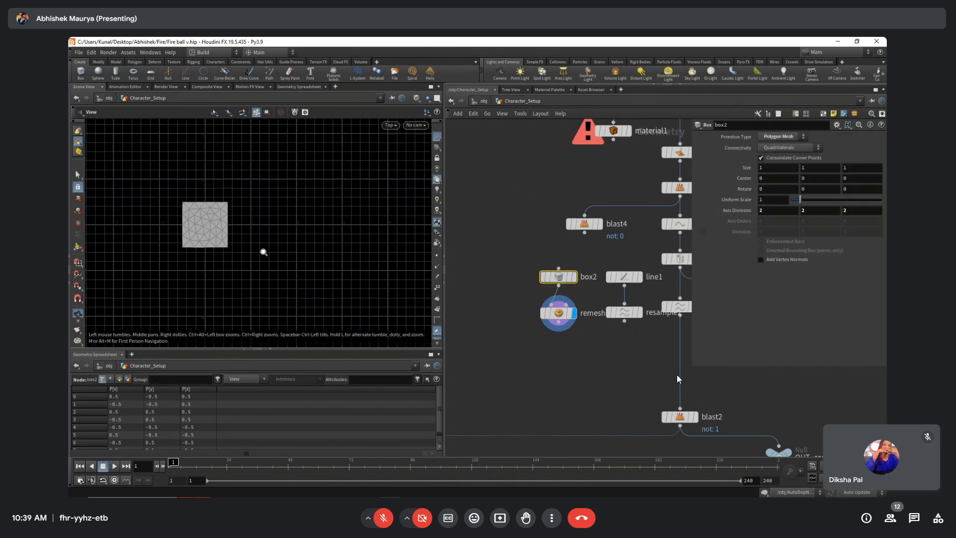
middle_click_drag(317, 262, 272, 273)
scroll(272, 273, "down", 3)
left_click(774, 200)
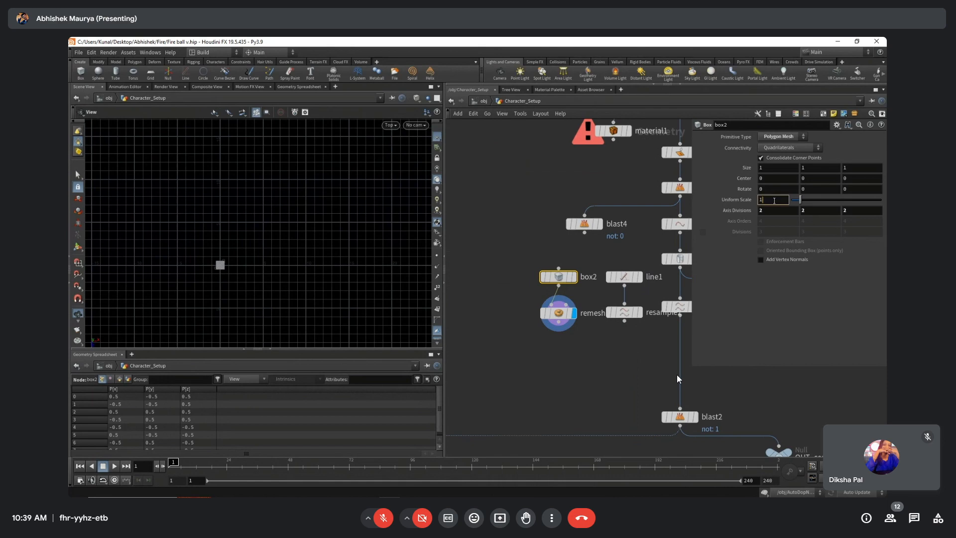
type("0")
key("Return")
Select the remesh1 node and examine the remeshed box in the Perspective view from different angles and distances.
left_click(562, 377)
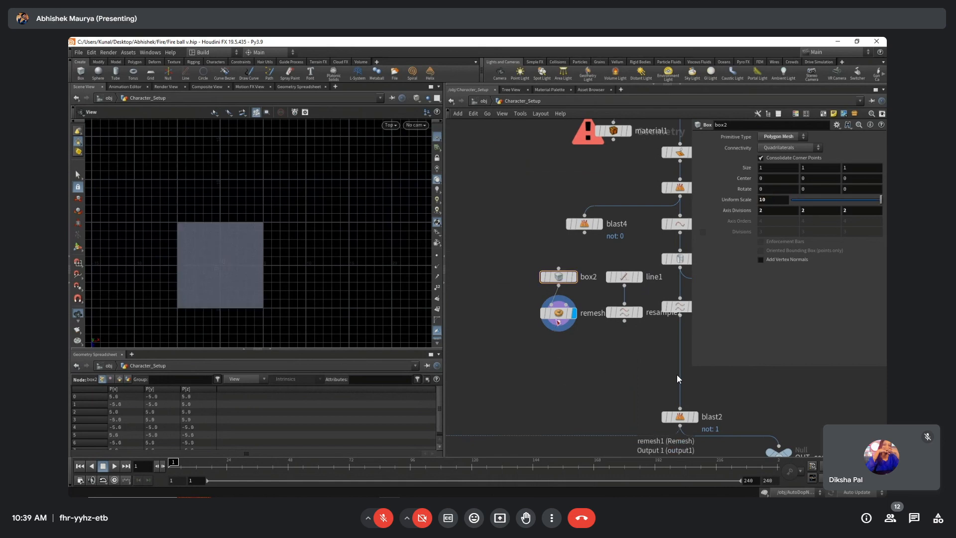
left_click(558, 313)
key("space+1")
key("space+f")
scroll(268, 242, "down", 3)
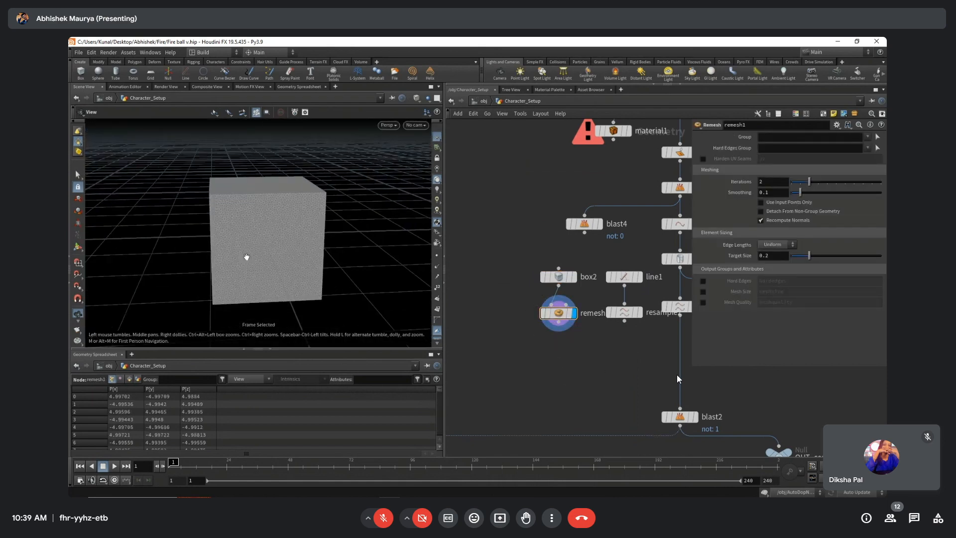
left_click_drag(245, 259, 196, 265)
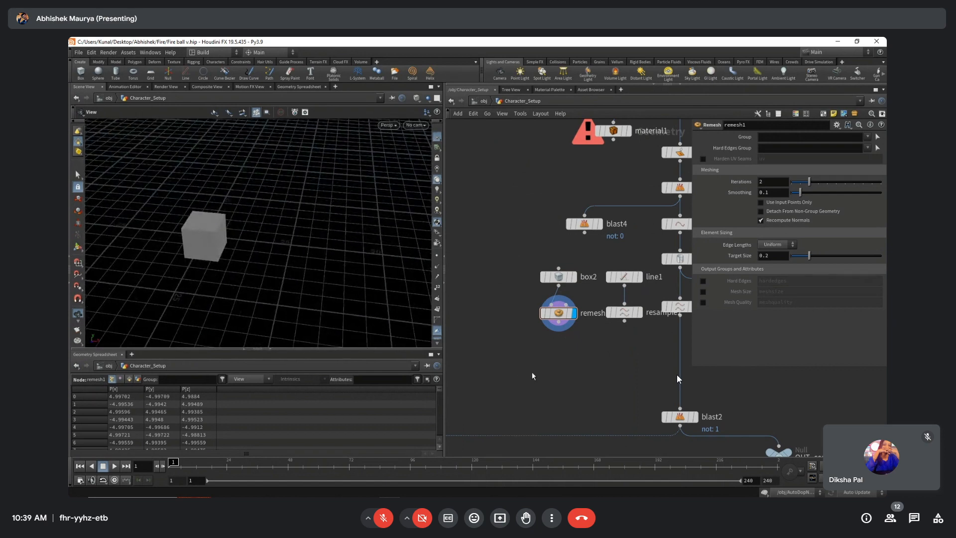
left_click_drag(532, 369, 624, 271)
left_click_drag(514, 260, 640, 359)
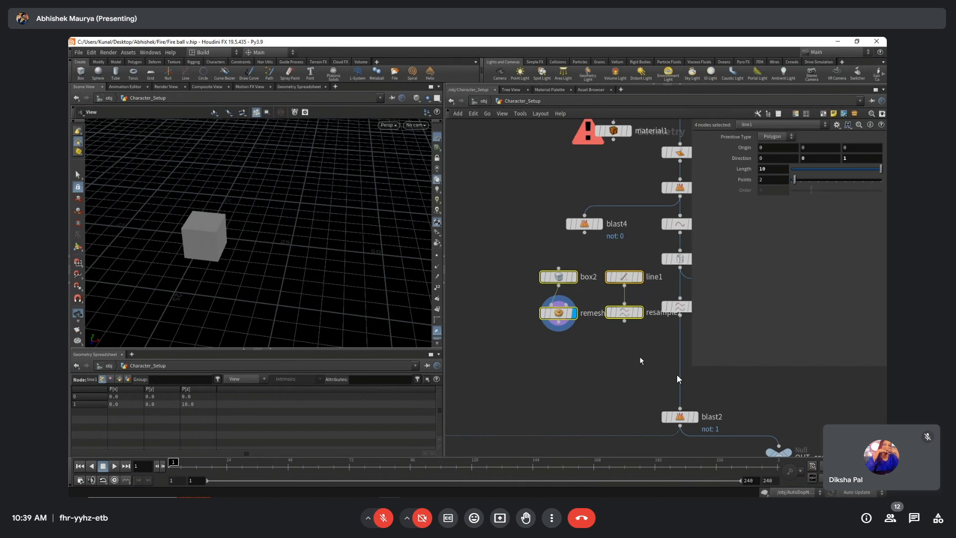
left_click(558, 313)
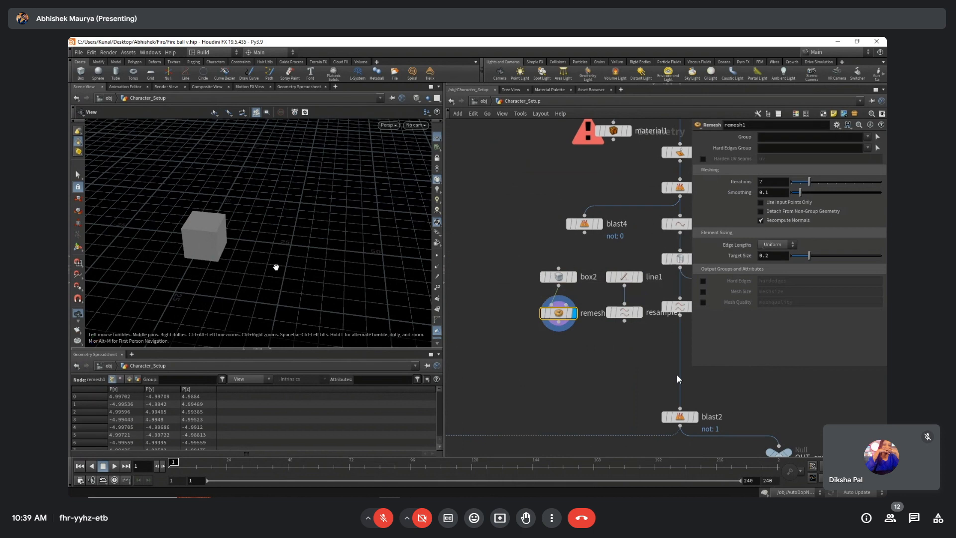
right_click_drag(277, 250, 222, 237)
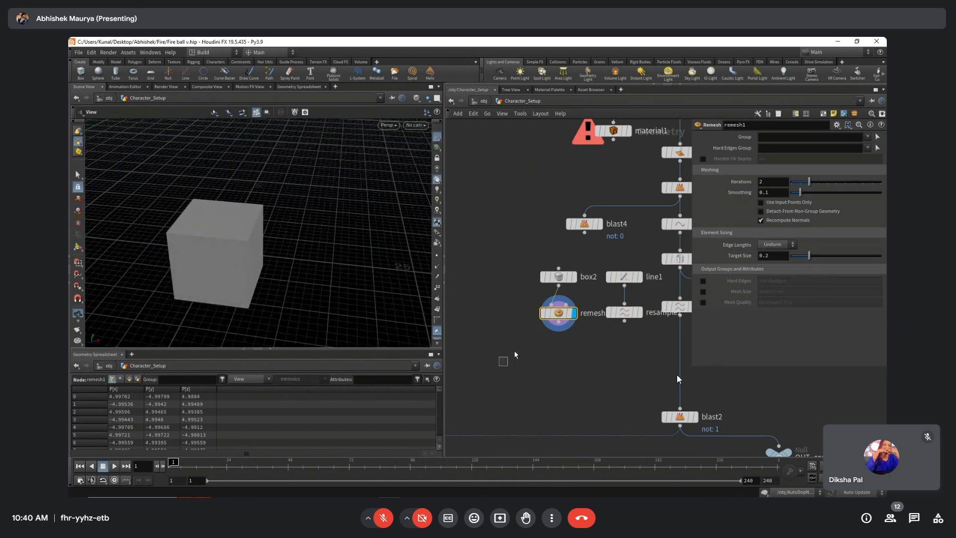
Delete the box2, remesh1, line1 and resample2 test nodes.
left_click_drag(499, 366, 626, 261)
key("Delete")
middle_click_drag(599, 328, 505, 348)
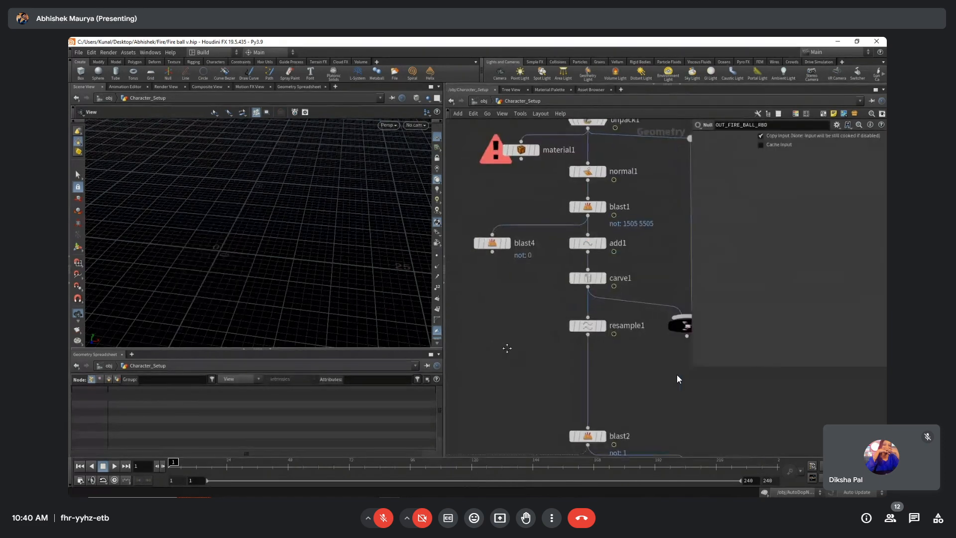
Display the resample1 node's result and frame its line in the Perspective view.
scroll(589, 327, "up", 3)
left_click(616, 299)
left_click(589, 326)
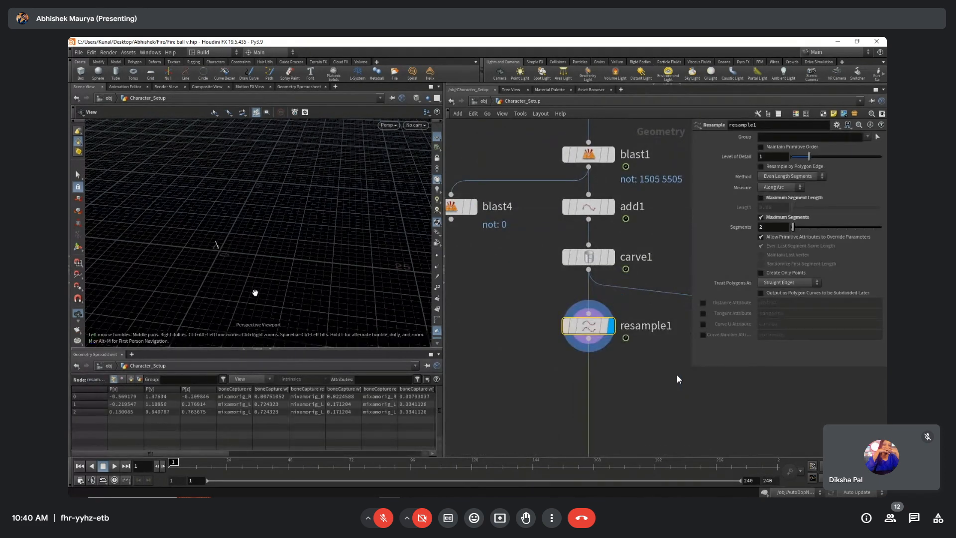
key("space+g")
left_click_drag(252, 270, 304, 232)
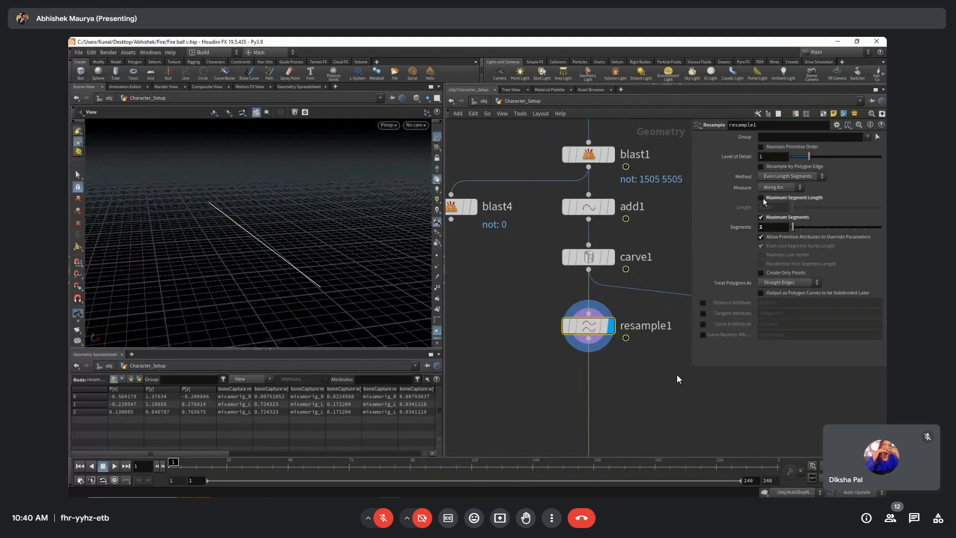
Switch resample1 from Maximum Segments to Maximum Segment Length and turn on point display in the viewport.
left_click(761, 217)
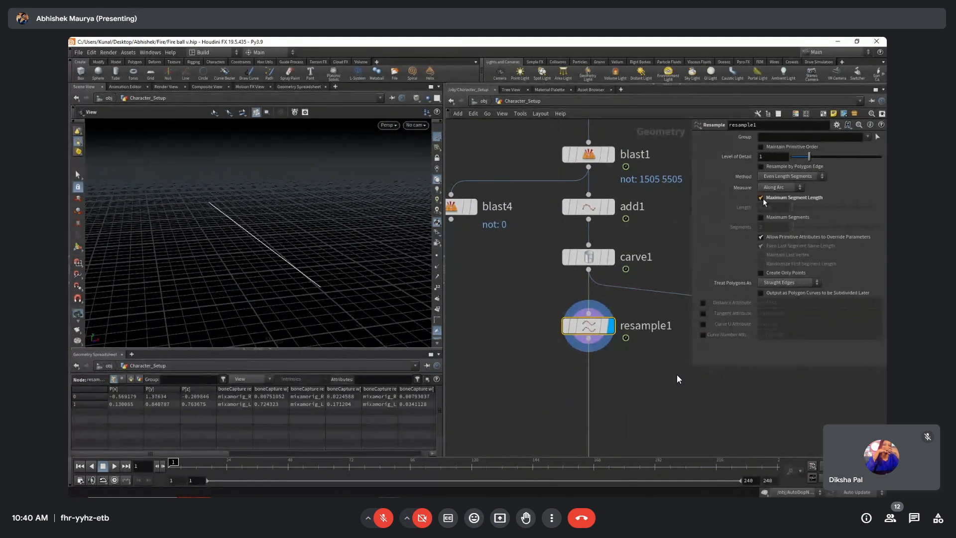
left_click(761, 198)
left_click(437, 255)
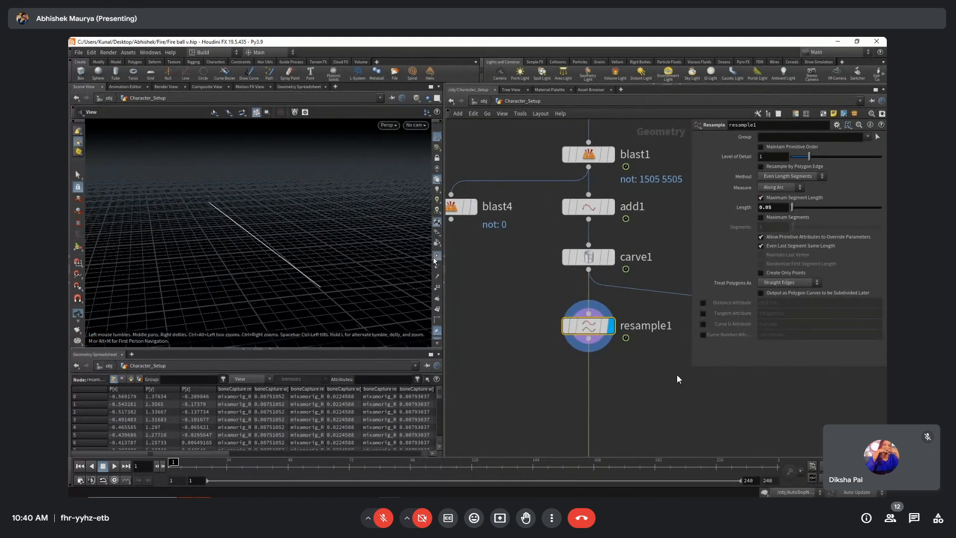
Turn off Maximum Segment Length on resample1 and enable Maximum Segments with 2 segments.
left_click_drag(209, 227, 217, 209)
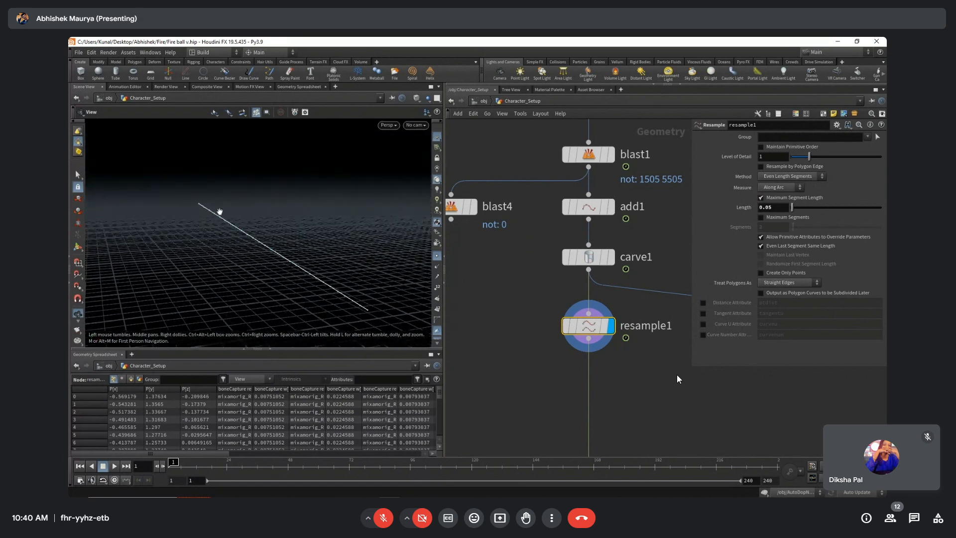
left_click(761, 198)
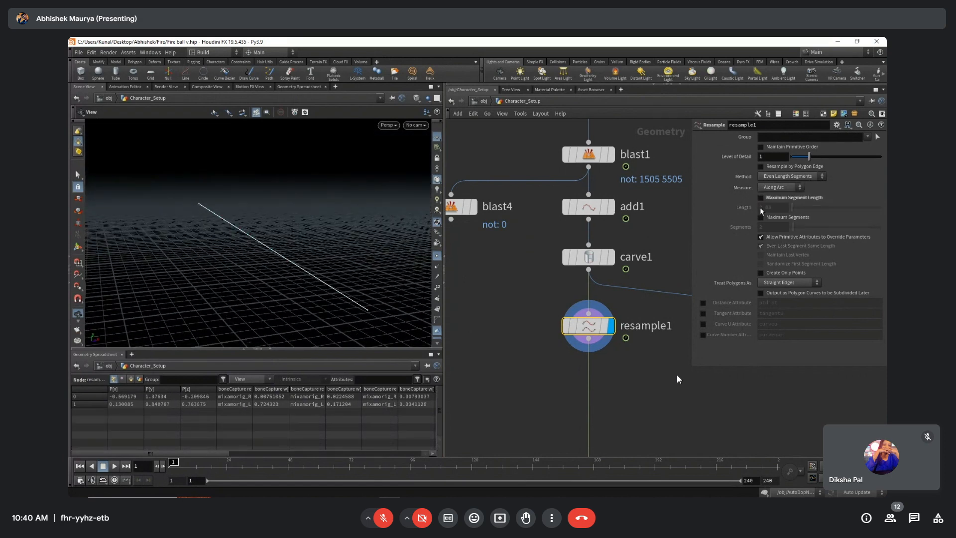
left_click(761, 217)
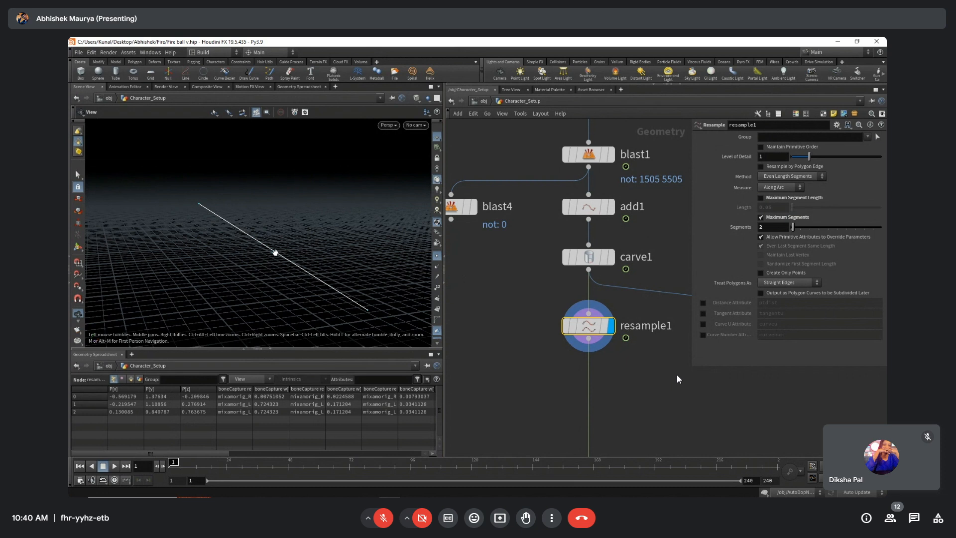
Display the blast2 node's result and select it to view its parameters.
scroll(523, 406, "down", 3)
middle_click_drag(523, 418, 521, 284)
scroll(571, 323, "up", 3)
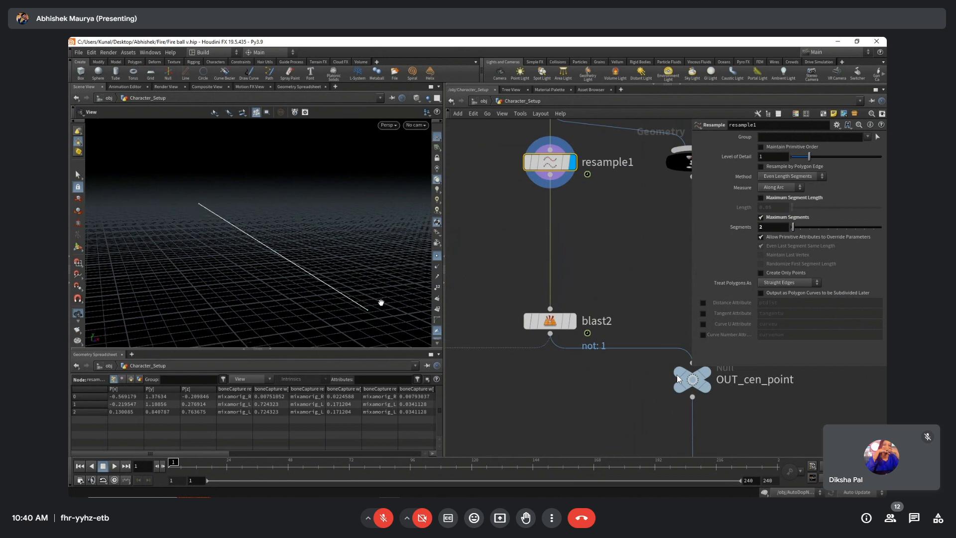
left_click(573, 322)
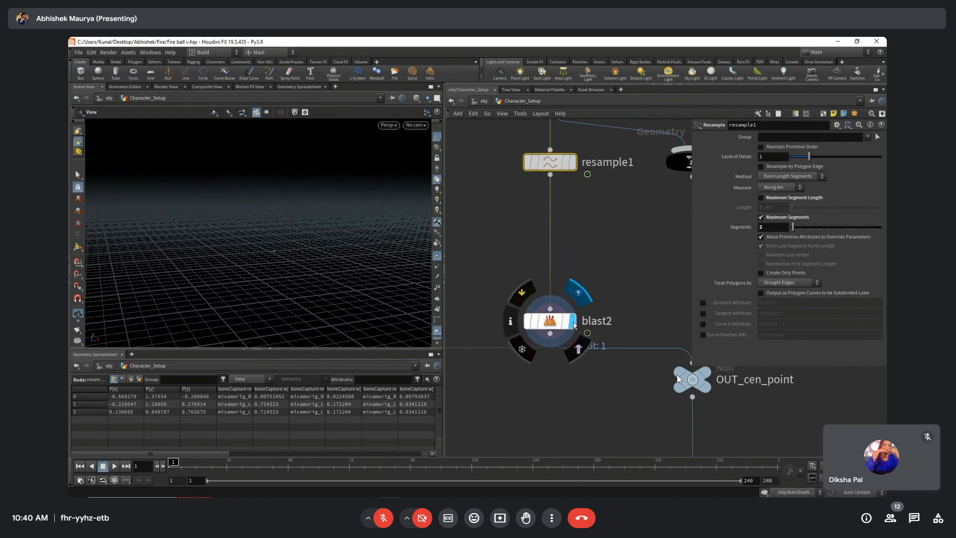
left_click(553, 321)
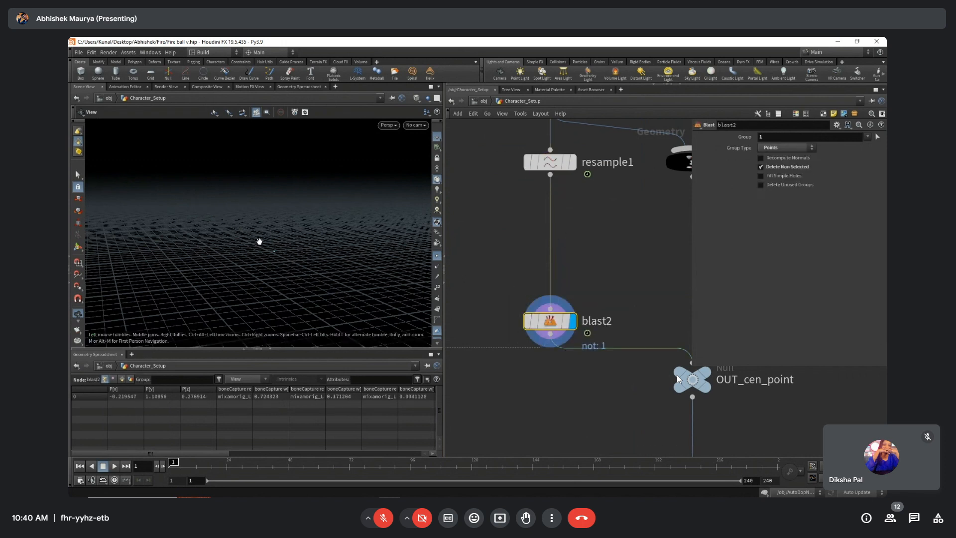
Select and display the OUT_cen_point null fed by blast2.
scroll(532, 341, "down", 6)
scroll(545, 293, "down", 3)
middle_click_drag(546, 376, 562, 269)
scroll(617, 308, "up", 4)
middle_click_drag(542, 177, 611, 261)
scroll(559, 265, "up", 2)
left_click(550, 249)
Move the switch1 node in the fireball branch so that it sits directly beneath box1.
scroll(557, 269, "down", 4)
scroll(505, 269, "down", 3)
middle_click_drag(505, 269, 583, 257)
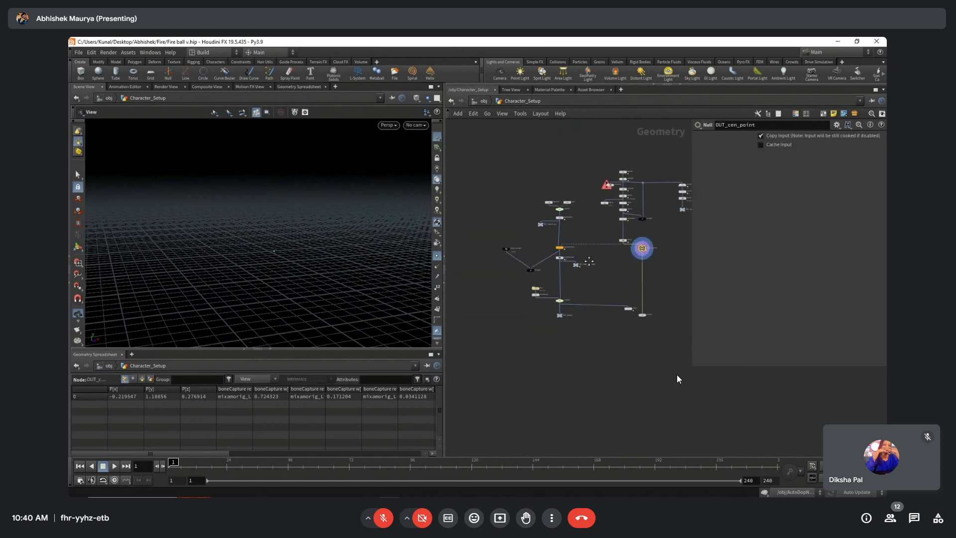
scroll(582, 255, "up", 4)
middle_click_drag(514, 261, 571, 268)
scroll(548, 237, "up", 4)
middle_click_drag(547, 237, 553, 265)
middle_click_drag(584, 137, 568, 196)
middle_click_drag(529, 315, 563, 253)
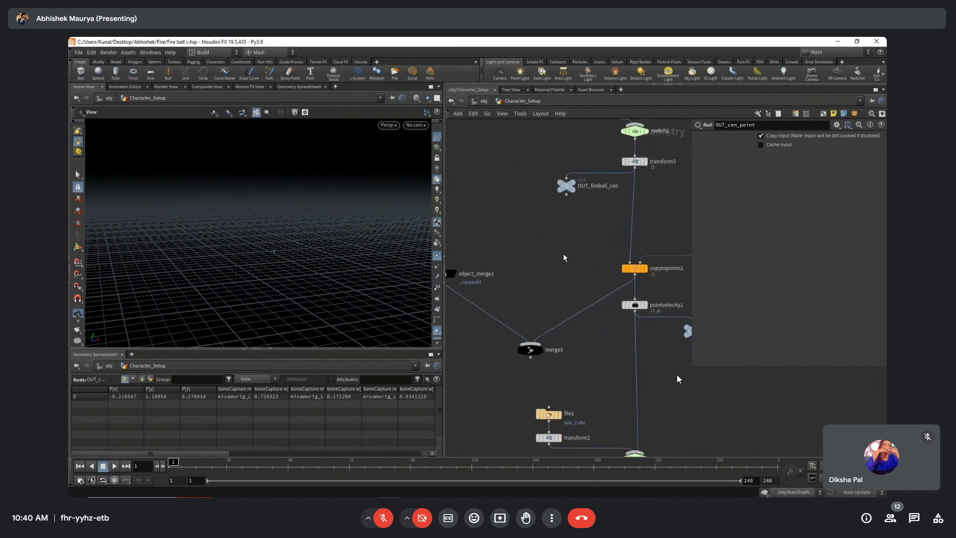
scroll(564, 253, "down", 2)
middle_click_drag(589, 220, 574, 272)
left_click_drag(608, 203, 643, 205)
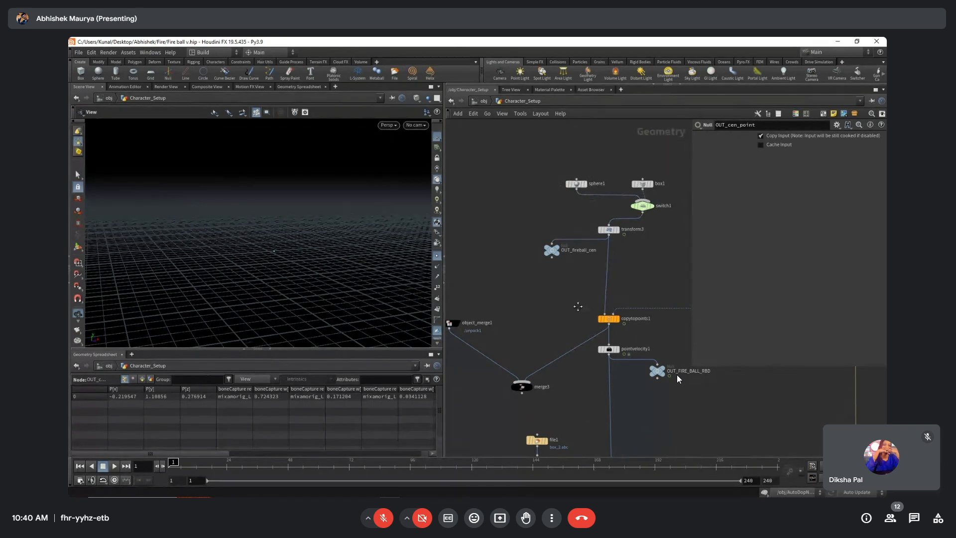
Select and display the merge3 node, and turn off point display in the viewport.
middle_click_drag(577, 305, 628, 190)
scroll(608, 255, "up", 3)
left_click(569, 278)
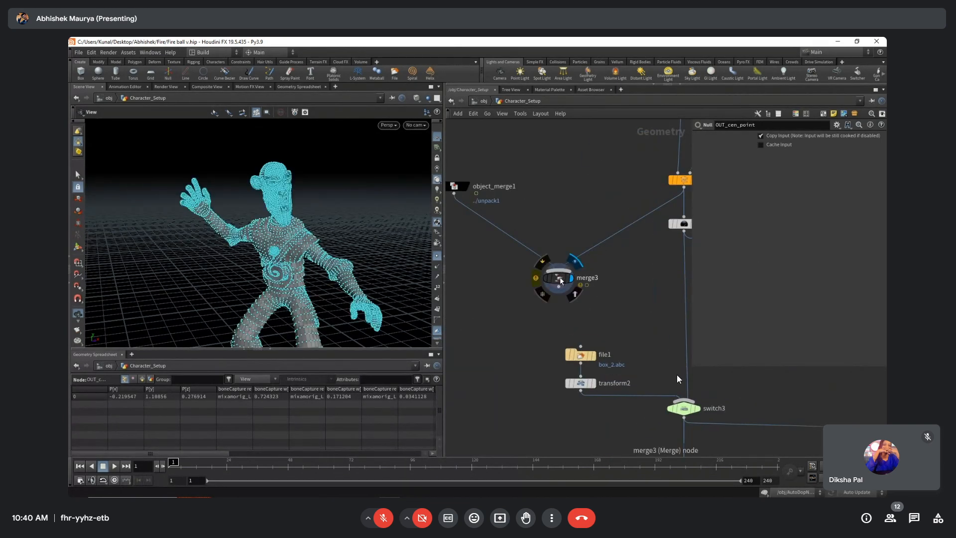
left_click(558, 277)
left_click(436, 256)
Scrub the animation to frame 91 and examine the character with the fireball from another angle.
left_click_drag(279, 264, 269, 299)
mouse_move(176, 463)
left_mouse_down()
mouse_move(419, 462)
mouse_move(386, 441)
left_mouse_up()
left_click_drag(219, 244, 356, 264)
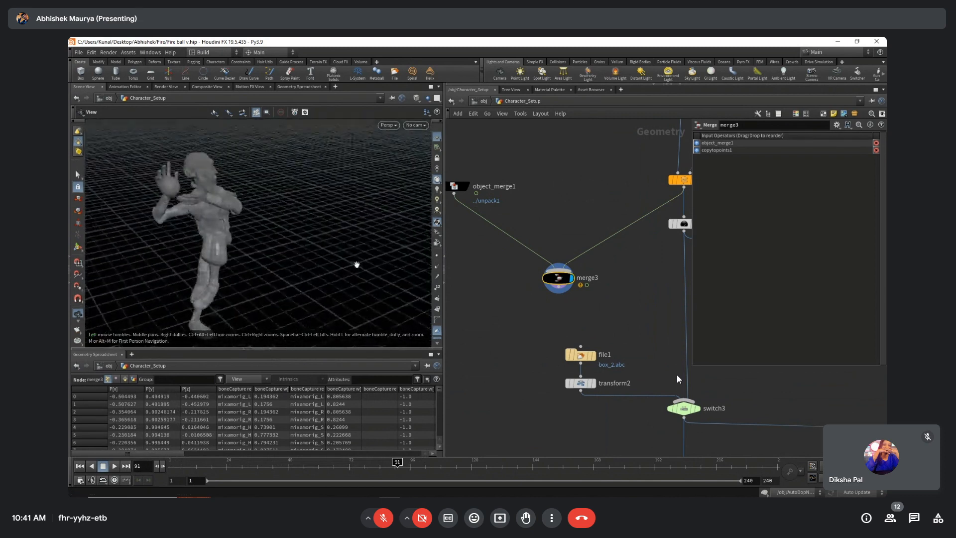
Select the transform3 node to view its animated Translate values.
middle_click_drag(561, 214, 520, 402)
middle_click_drag(622, 280, 578, 317)
scroll(578, 316, "up", 1)
left_click(603, 271)
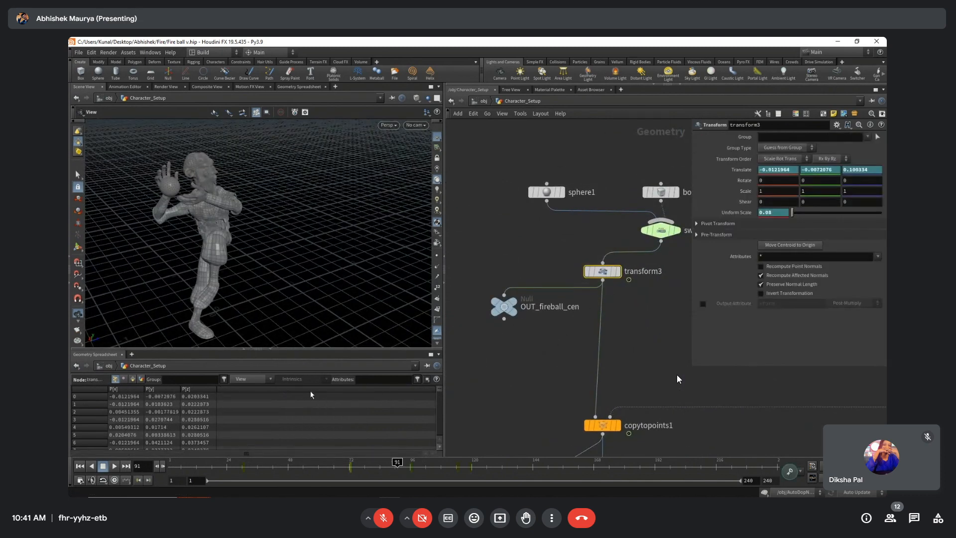
Scrub the animation to frame 119 and examine the character's throwing pose from a greater distance.
scroll(306, 289, "down", 3)
left_click_drag(241, 316, 357, 415)
left_click_drag(383, 463, 469, 462)
left_click_drag(239, 289, 244, 241)
scroll(244, 241, "down", 2)
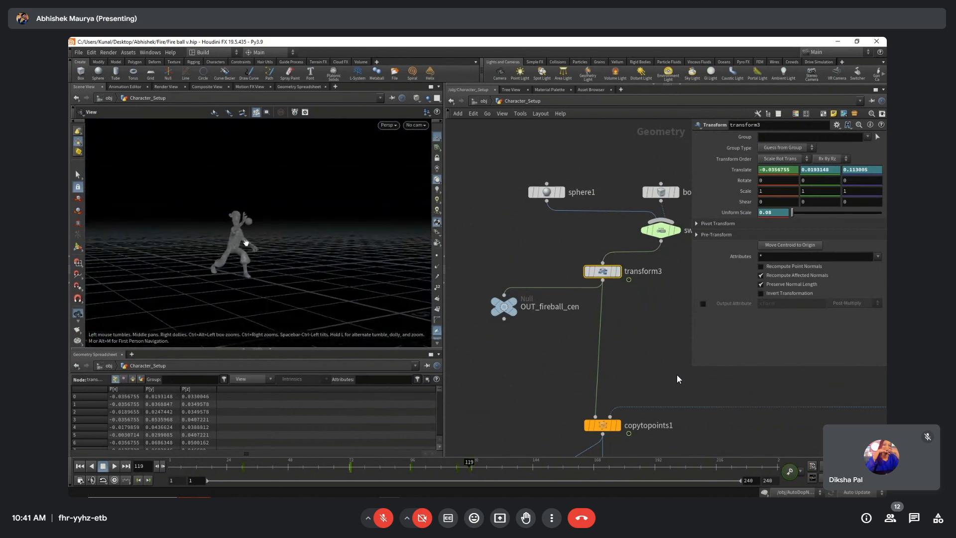
Move the object_merge1 and merge3 nodes closer together beside copytopoints1.
scroll(523, 359, "down", 3)
middle_click_drag(524, 433, 605, 251)
scroll(592, 292, "up", 2)
middle_click_drag(592, 293, 601, 346)
scroll(543, 321, "down", 1)
left_click_drag(613, 340, 476, 217)
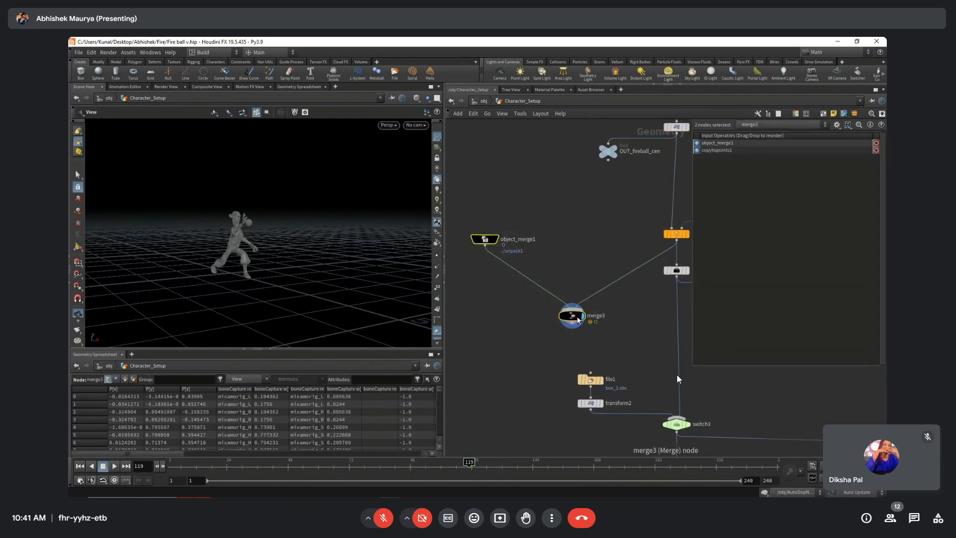
left_click_drag(572, 319, 604, 276)
left_click(580, 299)
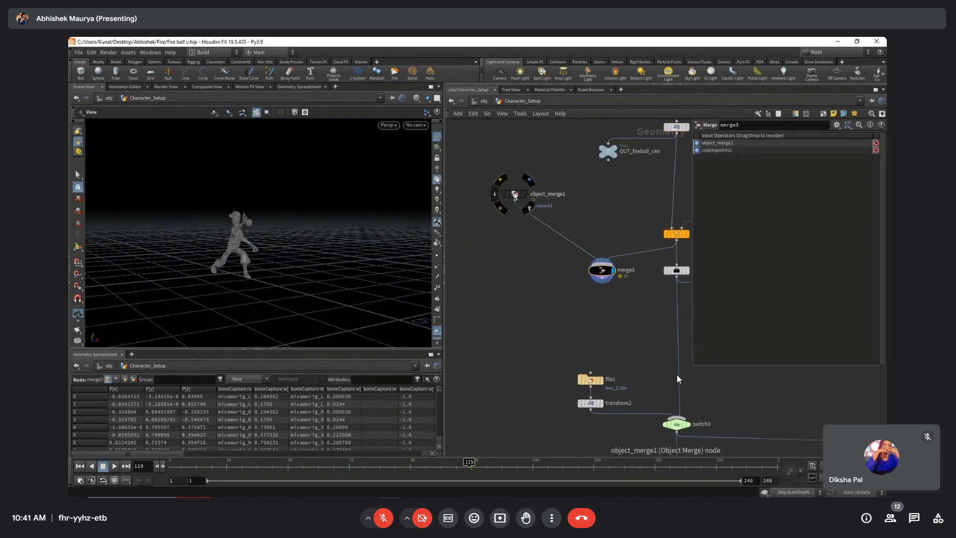
left_click_drag(514, 196, 565, 237)
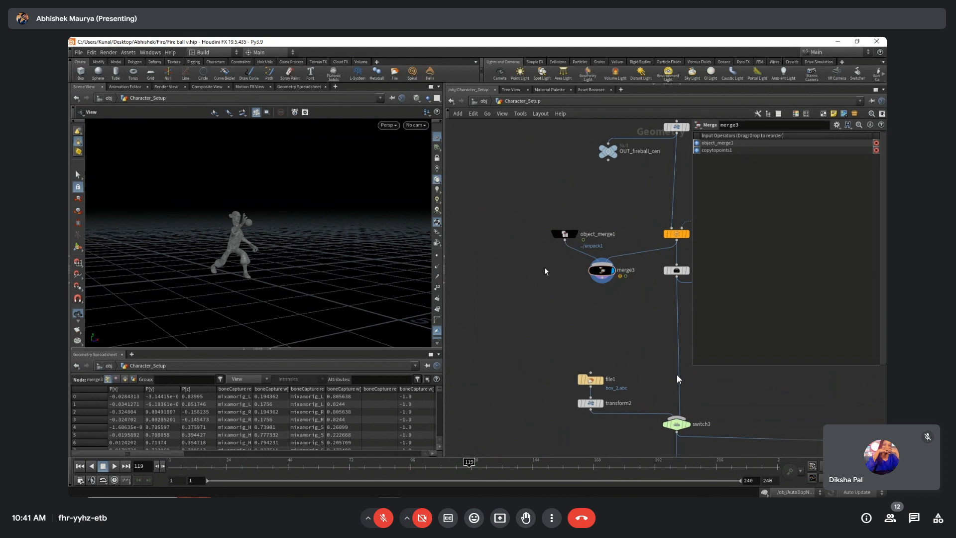
Examine the character branch and the fireball branch across the whole Character_Setup network.
middle_click_drag(531, 281, 519, 274)
middle_click_drag(568, 319, 551, 327)
left_click_drag(560, 324, 483, 202)
scroll(491, 292, "down", 6)
middle_click_drag(503, 282, 555, 294)
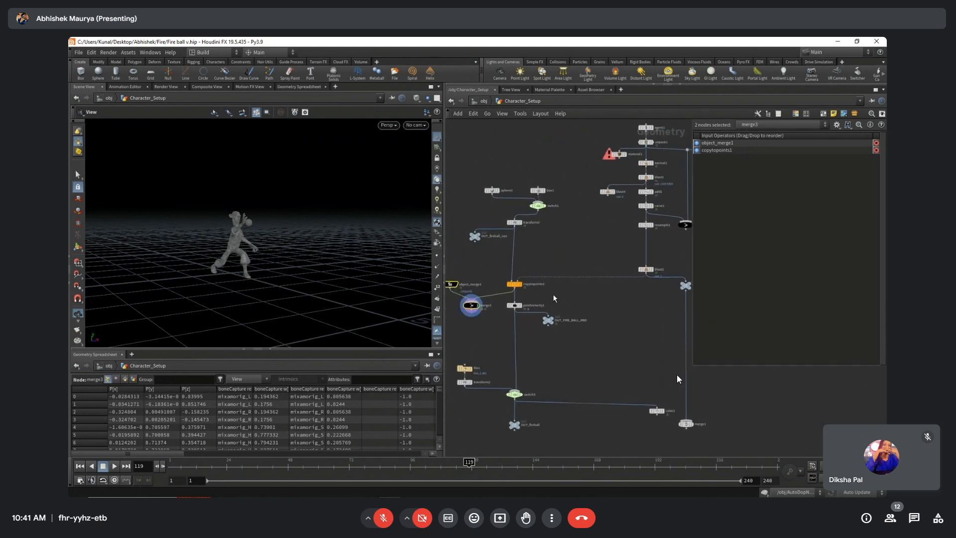
left_click_drag(557, 297, 450, 159)
scroll(605, 208, "down", 4)
middle_click_drag(605, 208, 539, 238)
left_click_drag(519, 159, 725, 324)
scroll(553, 296, "up", 5)
left_click(554, 296)
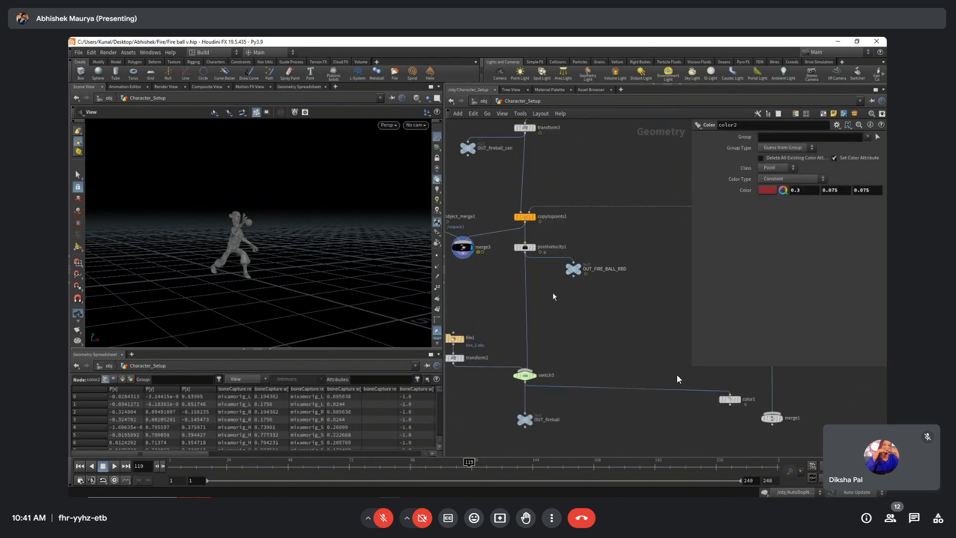
Examine the character holding the fireball in the Front and Right views.
scroll(227, 228, "up", 5)
left_click_drag(227, 227, 315, 230)
key("space+3")
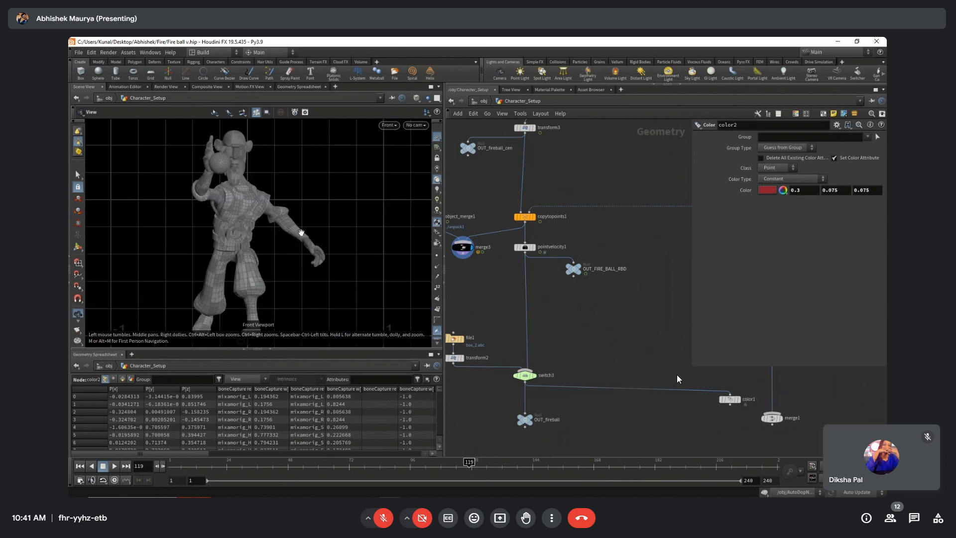
key("space+4")
scroll(164, 237, "down", 5)
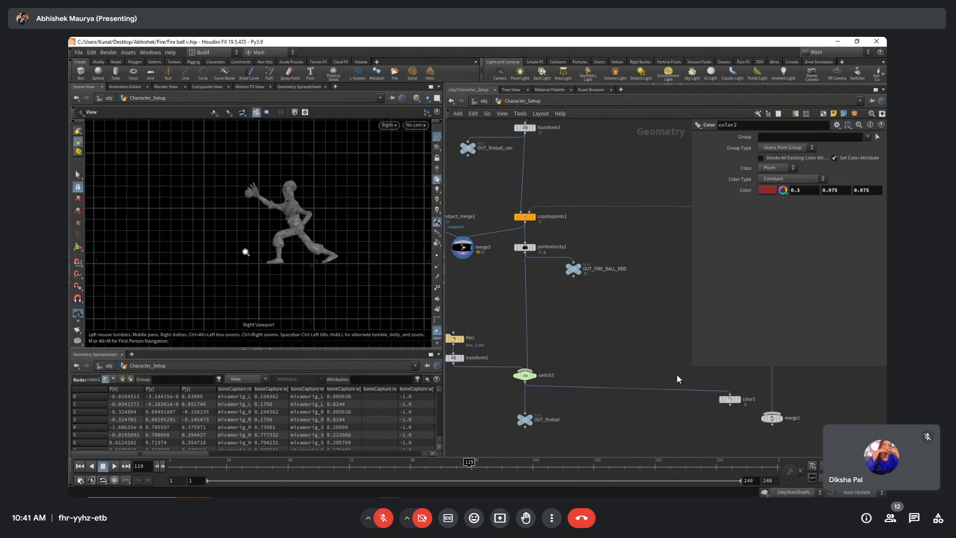
left_click_drag(469, 471, 463, 468)
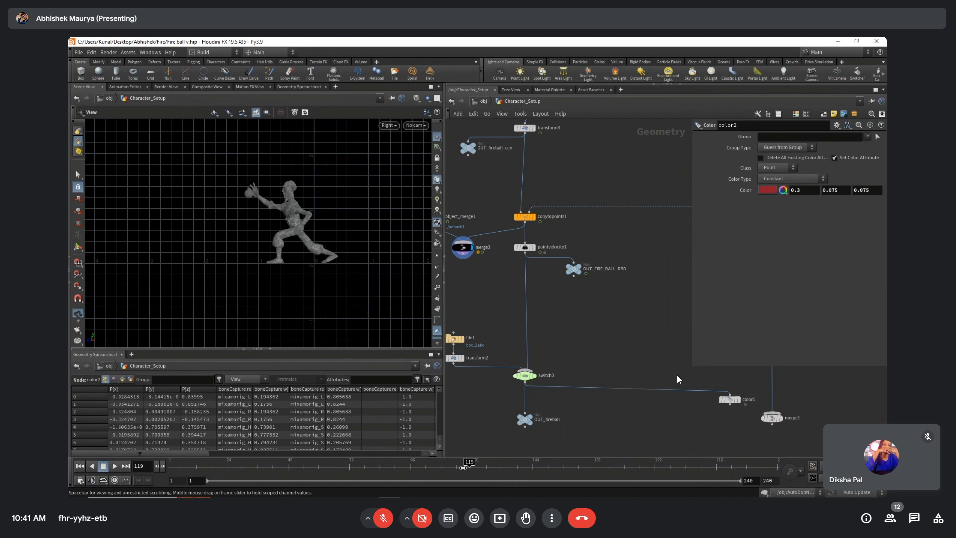
Inspect the nodes leading to OUT_FIRE_BALL_RBD, and select and display copytopoints1.
middle_click_drag(551, 324, 586, 369)
middle_click_drag(541, 329, 516, 341)
scroll(539, 356, "up", 3)
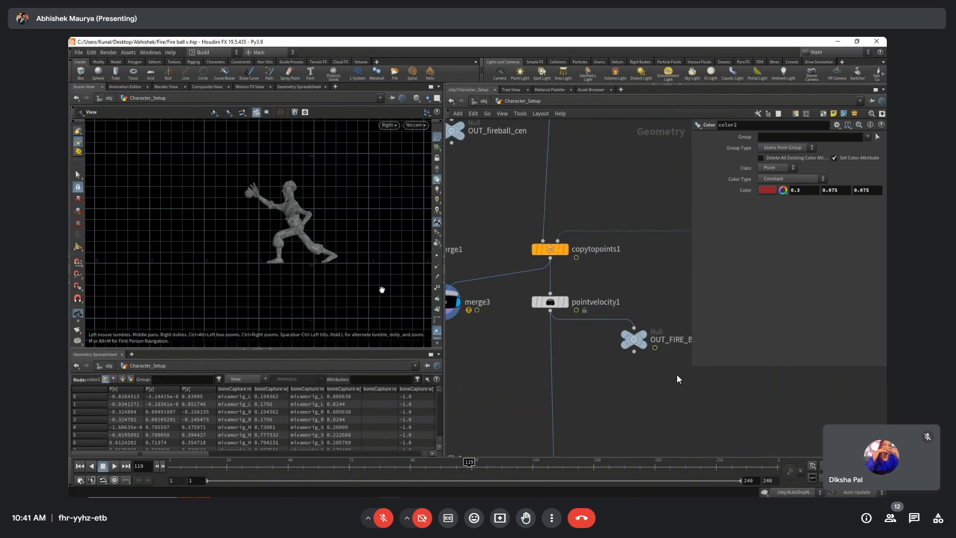
middle_click_drag(576, 301, 535, 304)
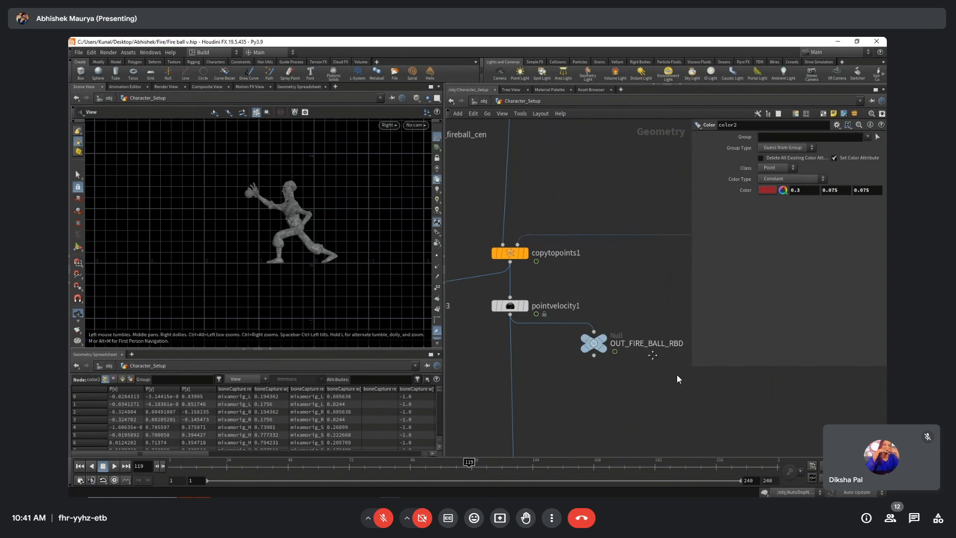
middle_click_drag(666, 356, 610, 328)
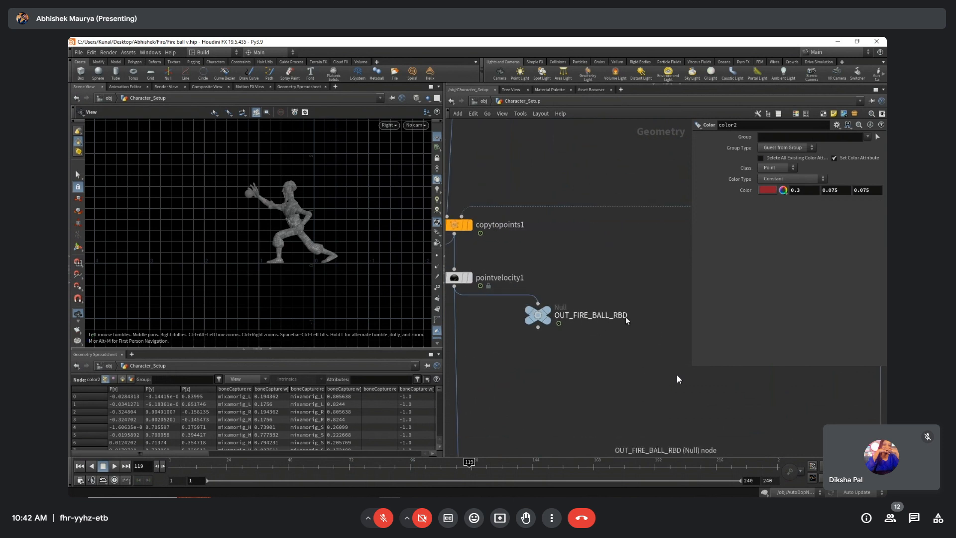
middle_click_drag(517, 377, 558, 360)
left_click(500, 211)
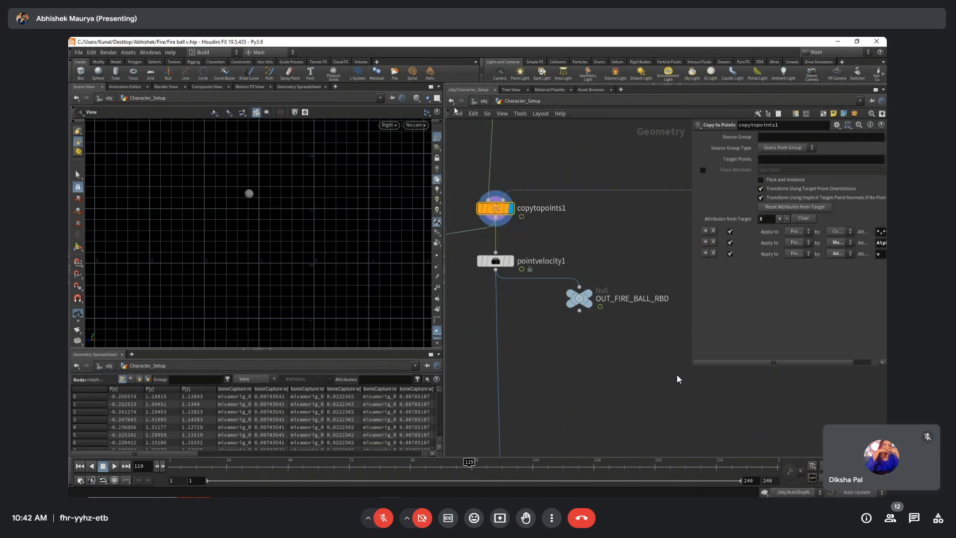
Create a new sphere object at the object level and open its geometry network.
left_click(483, 100)
key("h")
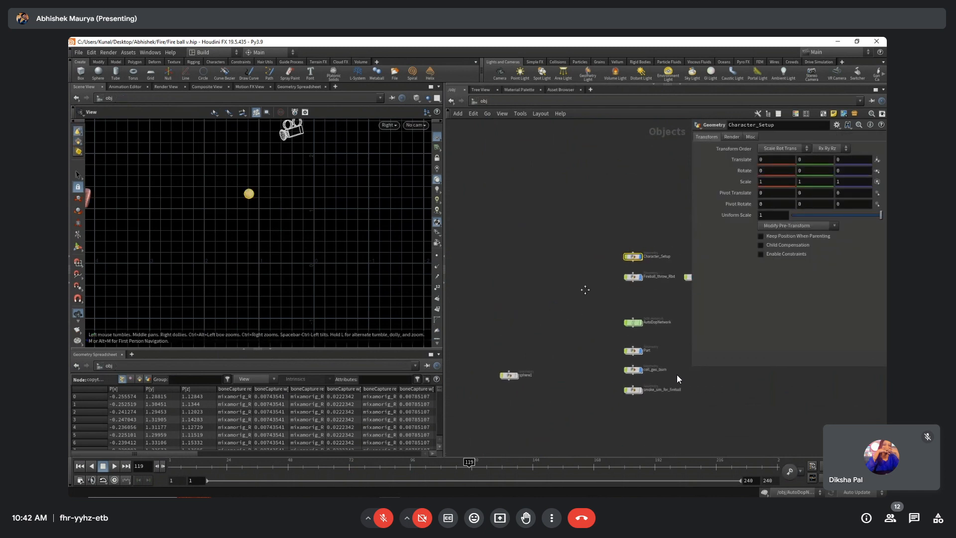
key("Tab")
type("sph")
key("Return")
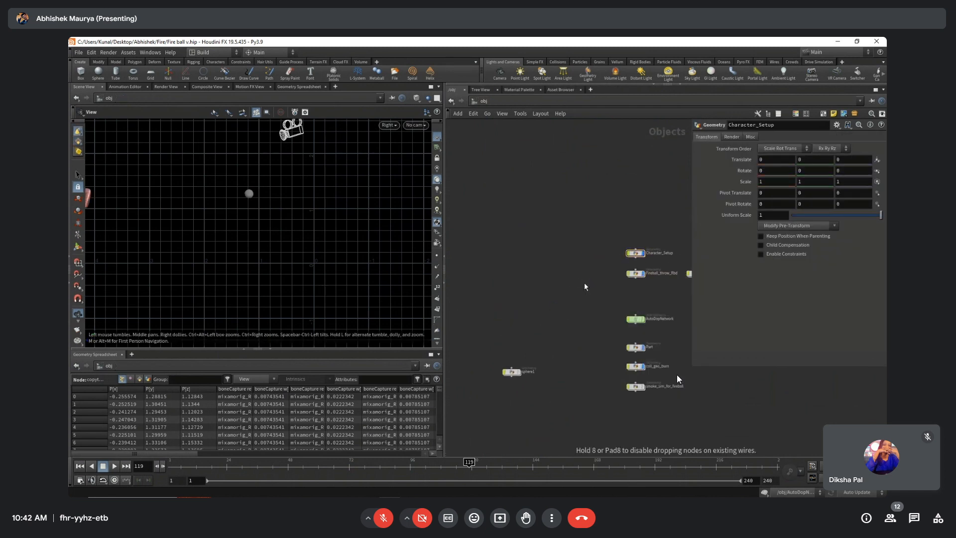
left_click(585, 284)
left_click_drag(584, 283, 540, 253)
double_click(539, 255)
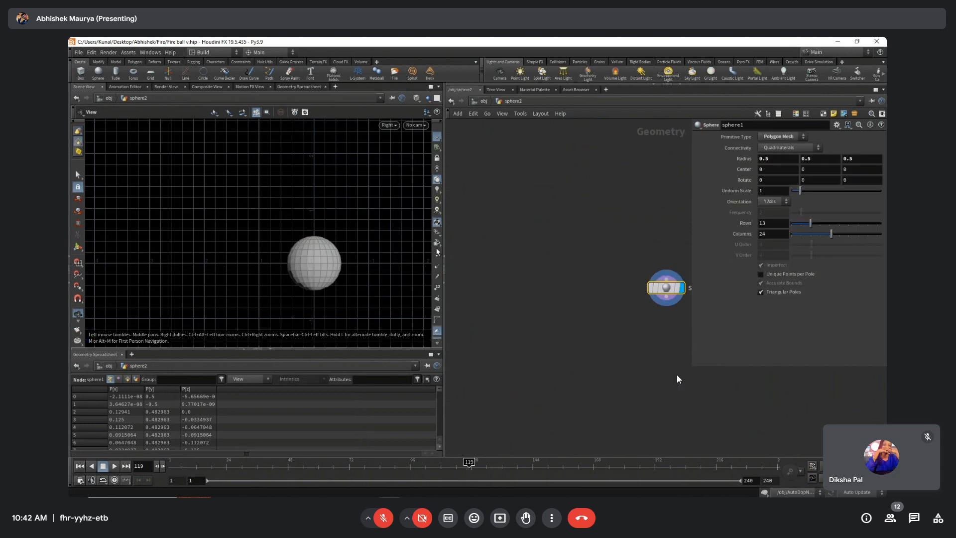
Append a Null node to sphere1 inside the new sphere object's network.
scroll(166, 258, "down", 3)
key("h")
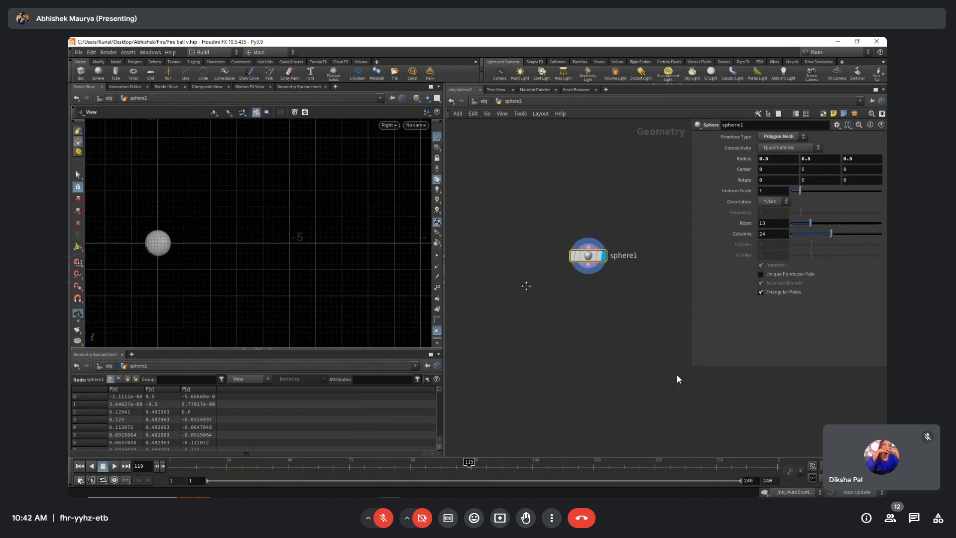
key("Tab")
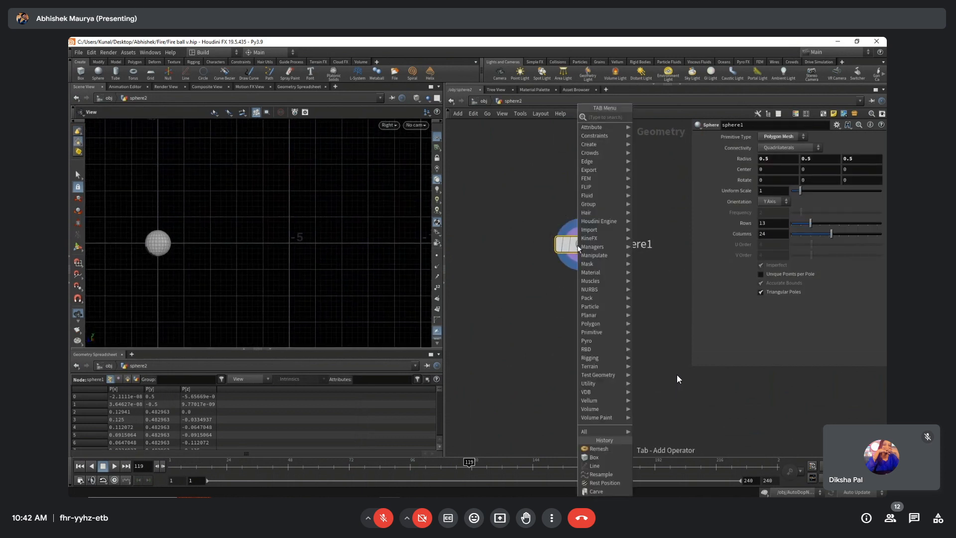
type("null")
key("Return")
Select sphere1 and set its Center Y to 5.
left_click_drag(517, 200, 631, 283)
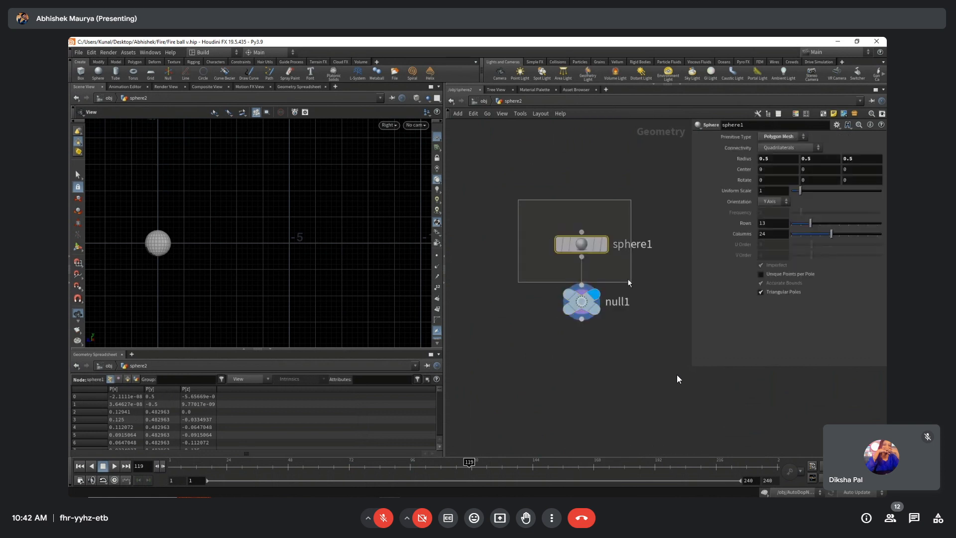
double_click(814, 170)
type("5")
key("Return")
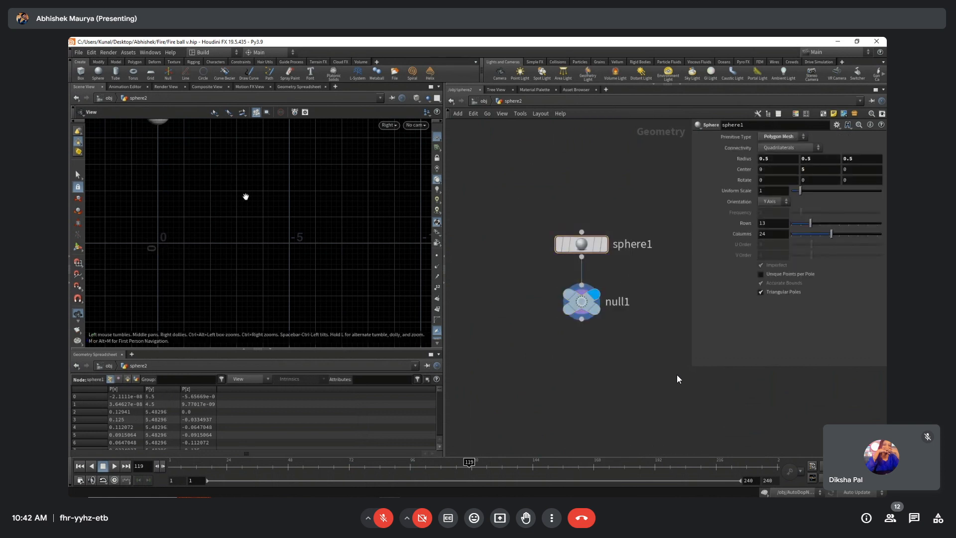
Switch to the Perspective view, frame the raised sphere and examine it above the grid.
right_click_drag(233, 194, 194, 201)
middle_click_drag(194, 200, 186, 247)
key("space+1")
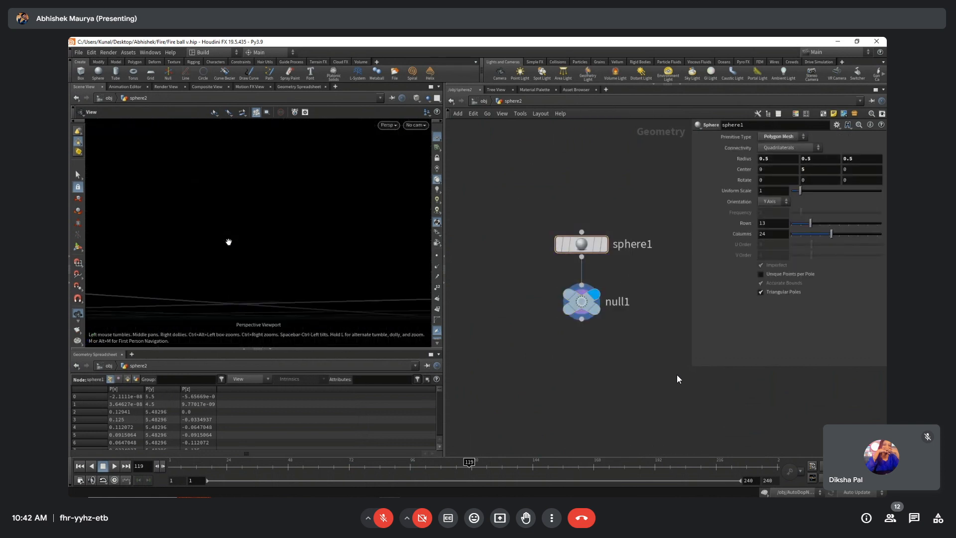
key("space+f")
right_click_drag(253, 225, 243, 256)
left_click_drag(244, 257, 482, 289)
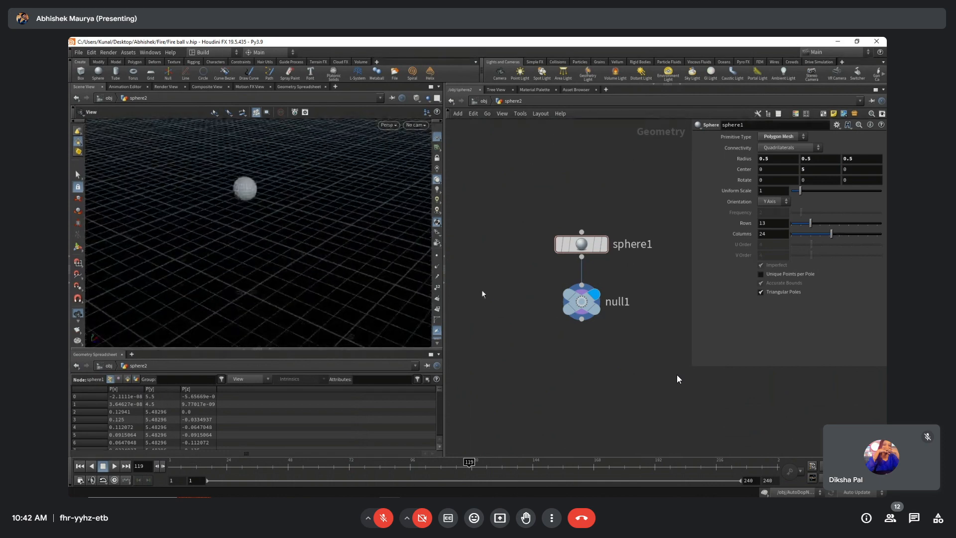
Append a DOP Network to null1 and check its contents at frame 1.
left_click(581, 301)
key("Tab")
type("dop")
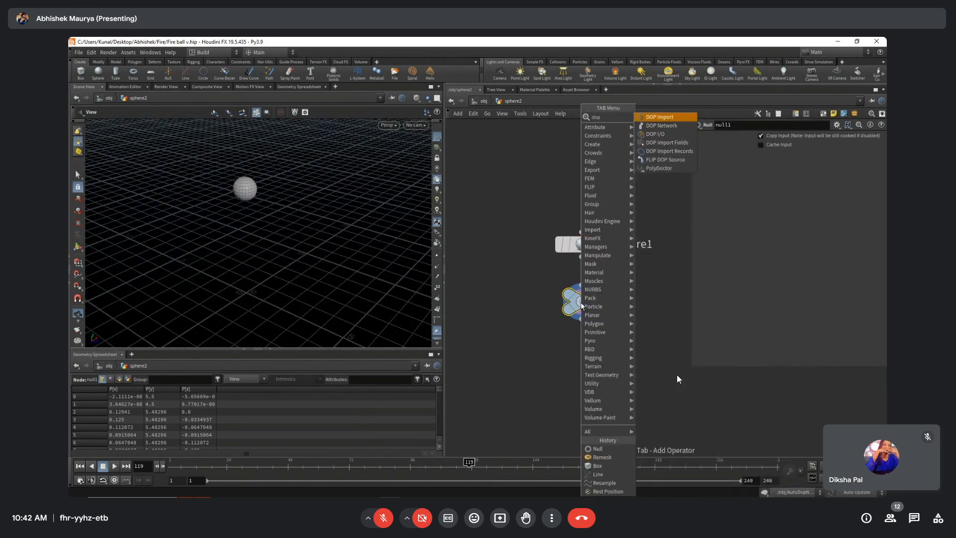
key("Return")
left_click(80, 466)
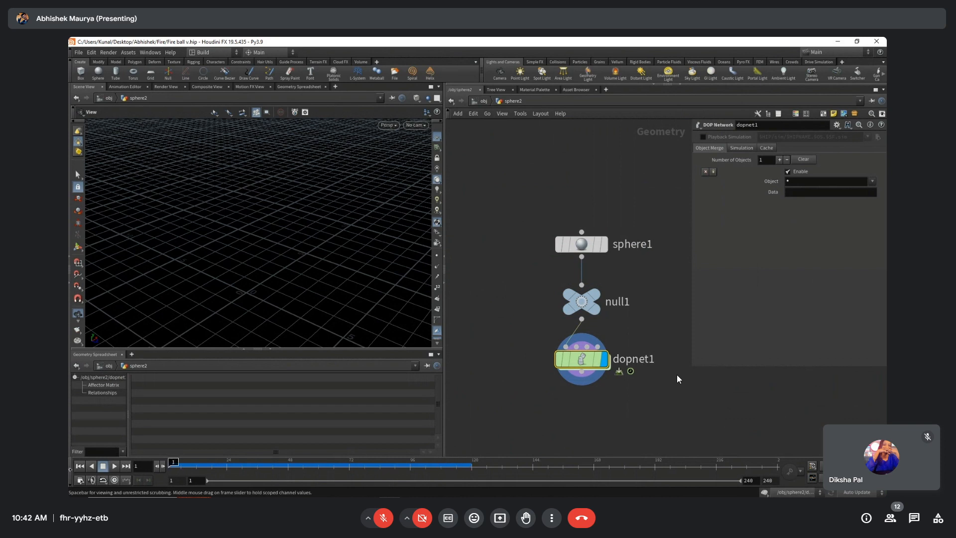
double_click(571, 359)
middle_click_drag(562, 286, 514, 282)
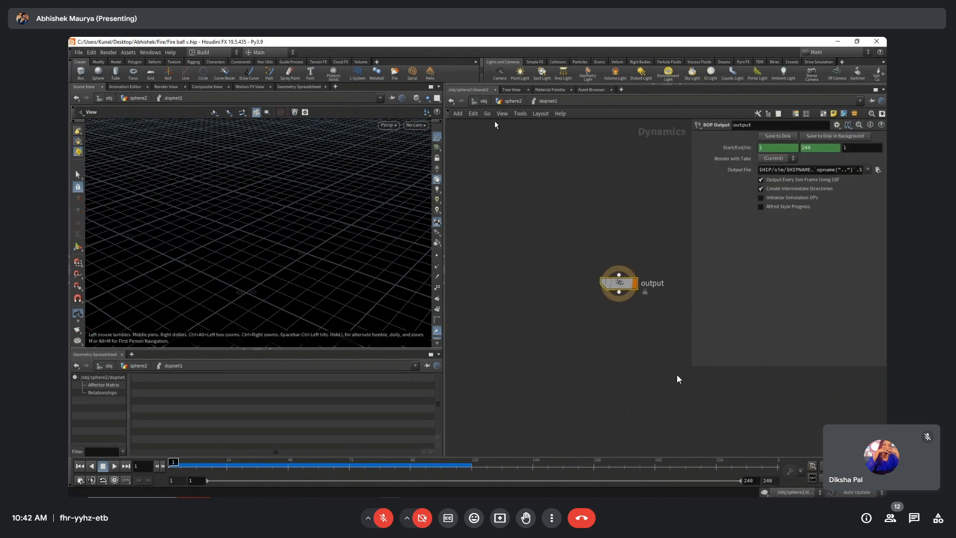
left_click(509, 99)
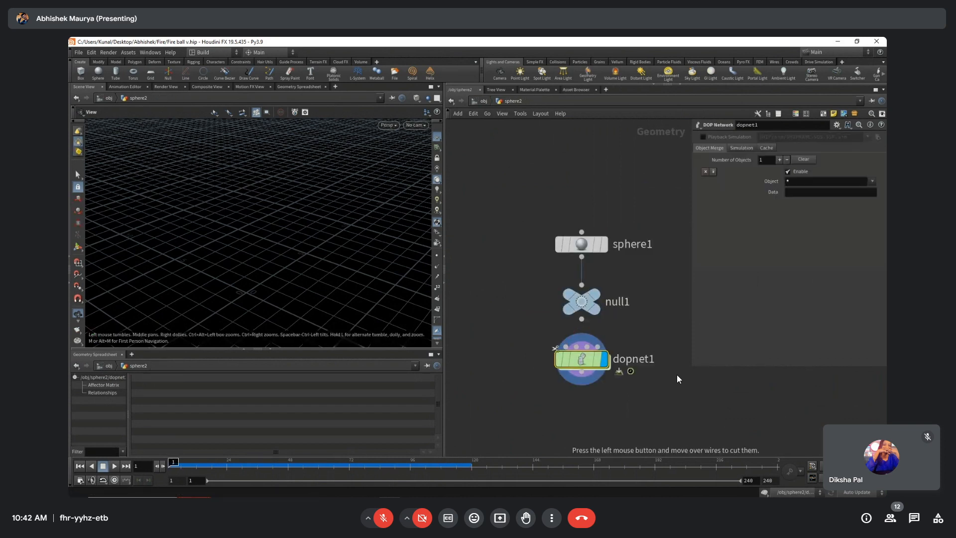
Disconnect dopnet1 from null1, place it apart from the sphere chain and display null1.
left_click_drag(584, 370, 584, 469)
middle_click_drag(567, 358, 560, 324)
left_click(590, 259)
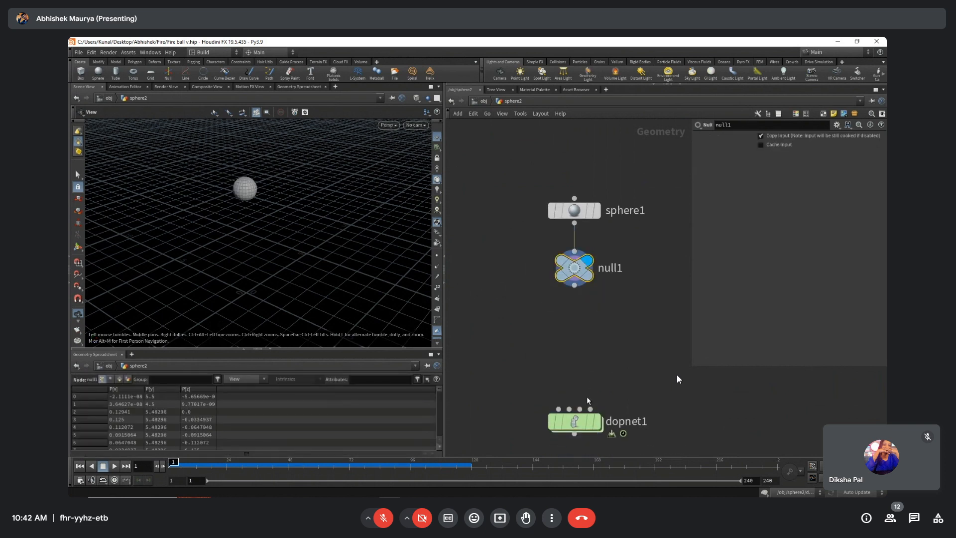
left_click_drag(575, 422, 489, 370)
middle_click_drag(595, 372, 625, 369)
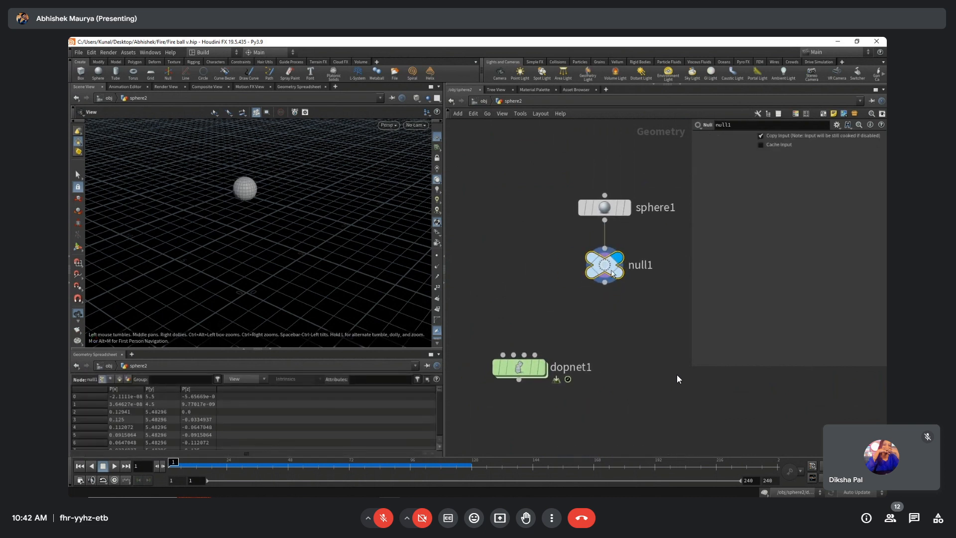
Convert the raised sphere into a rigid body with the RBD Objects tool.
left_click(640, 62)
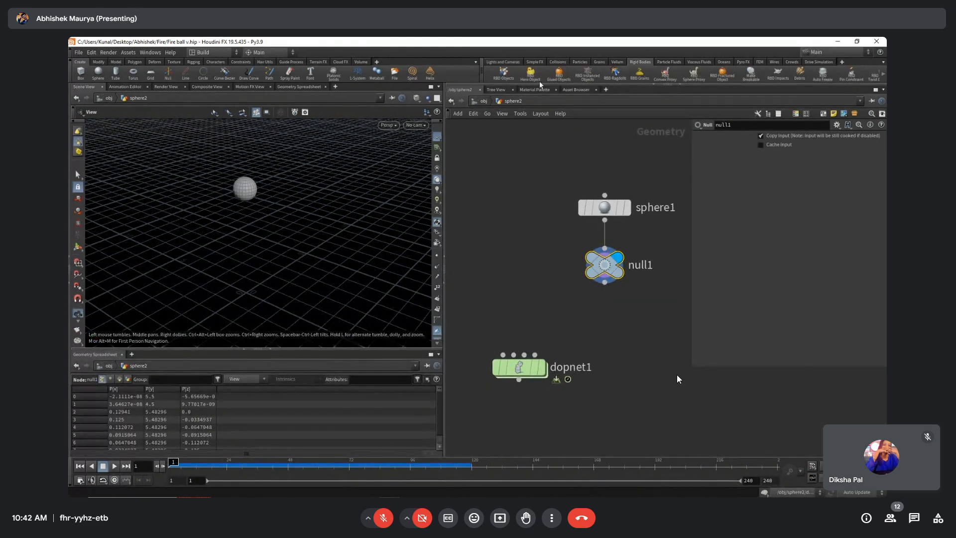
left_click(503, 72)
left_click(245, 190)
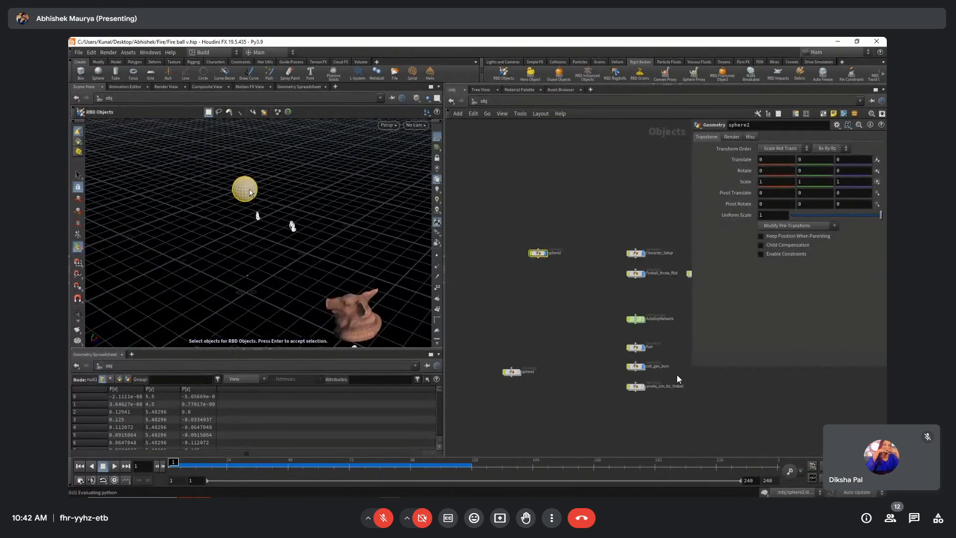
key("Return")
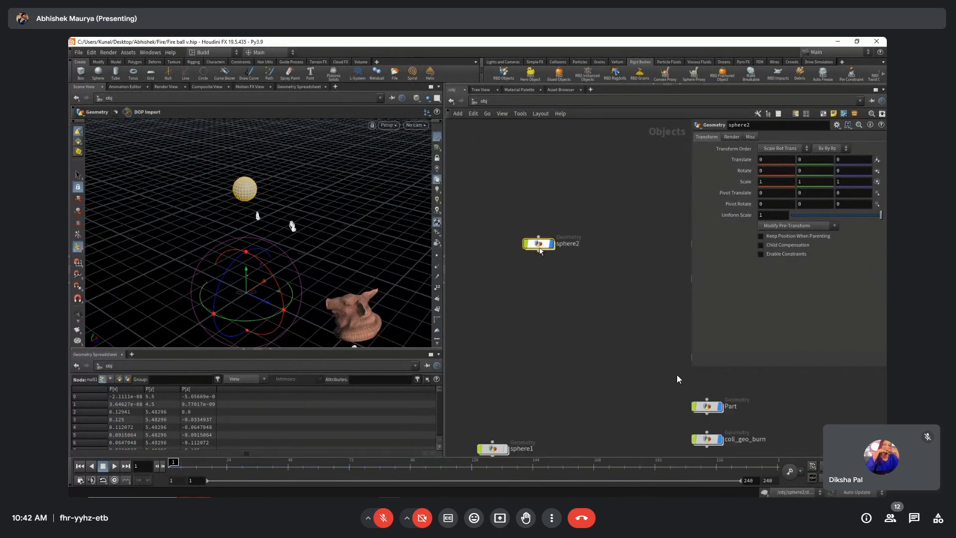
Separate the nodes inside the sphere2 object's network and open dopnet1.
double_click(538, 253)
left_click_drag(577, 300, 486, 233)
left_click_drag(629, 326, 582, 303)
left_click_drag(530, 273, 489, 298)
double_click(489, 298)
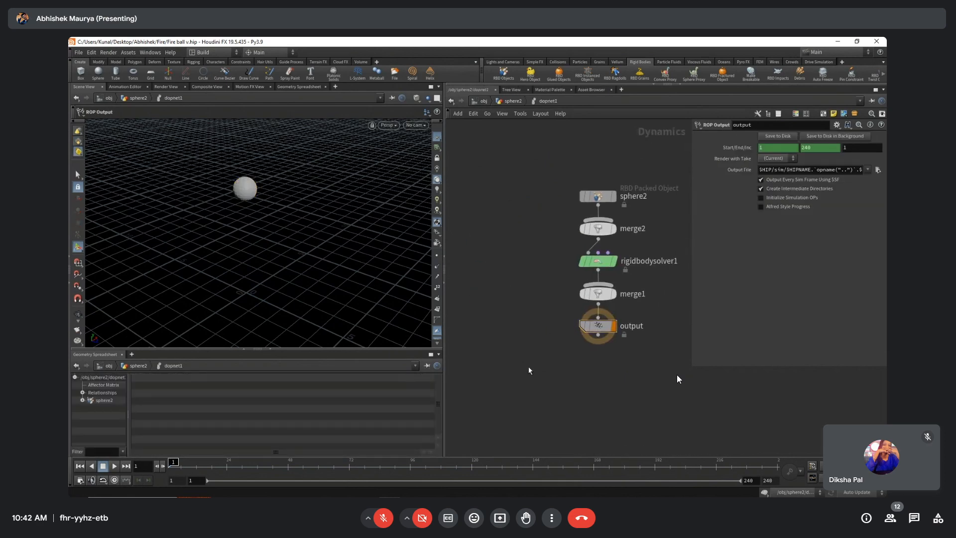
Insert a Gravity Force node between merge1 and output in the DOP network.
key("Tab")
type("grav")
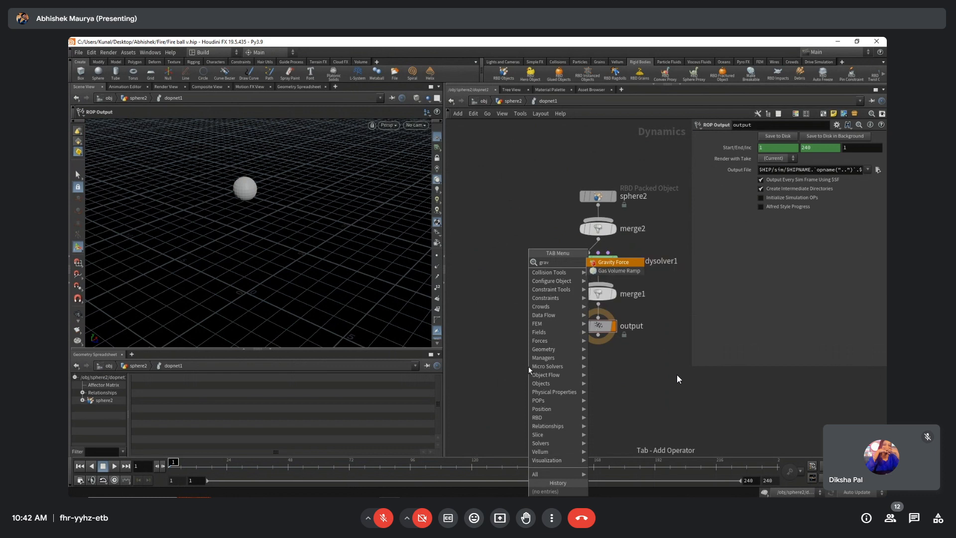
key("Return")
left_click(528, 370)
mouse_move(599, 324)
left_mouse_down()
mouse_move(599, 370)
mouse_move(533, 369)
mouse_move(603, 328)
left_mouse_up()
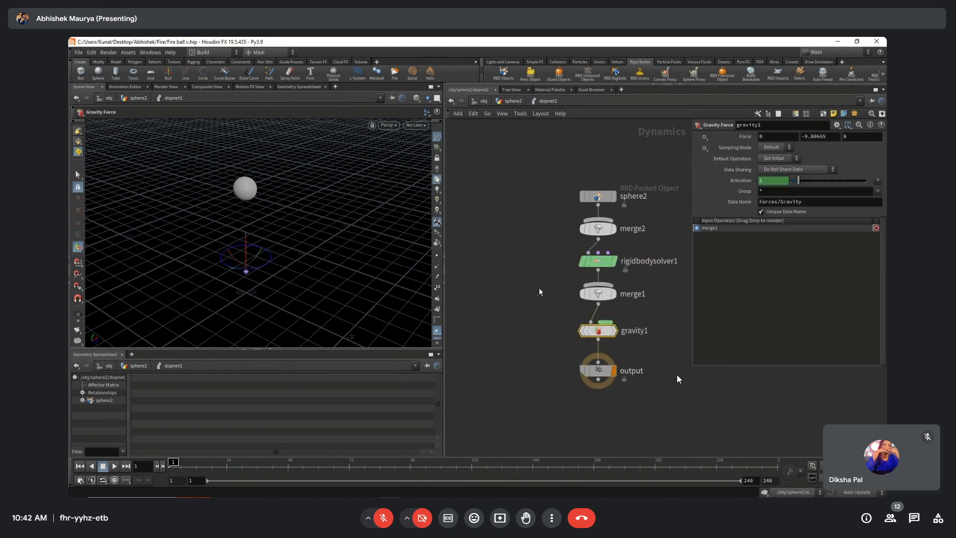
left_click(538, 292)
Play the gravity simulation, rewind it and return to the sphere2 geometry network.
key("Up")
key("ctrl+Up")
left_click(558, 62)
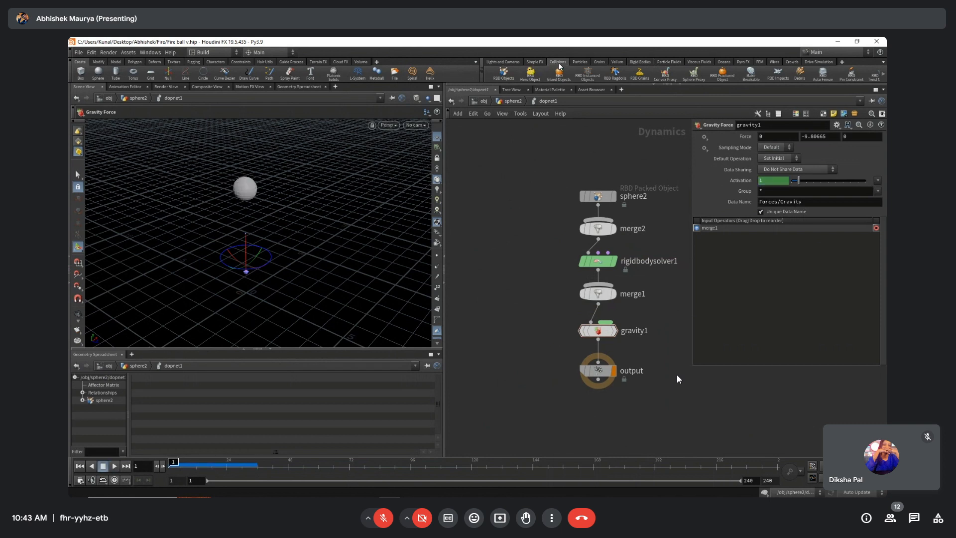
middle_click_drag(533, 310, 523, 337)
key("u")
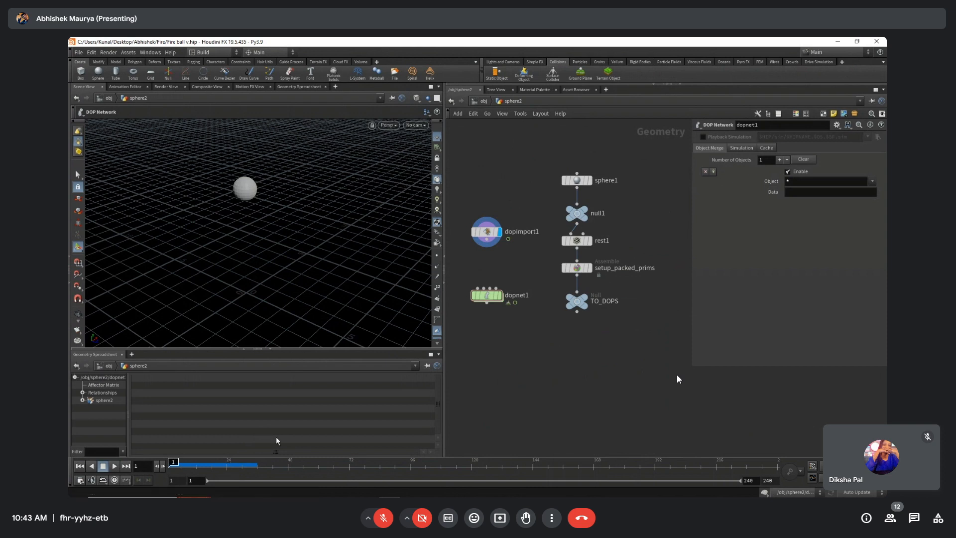
middle_click_drag(504, 348, 517, 374)
scroll(512, 322, "up", 2)
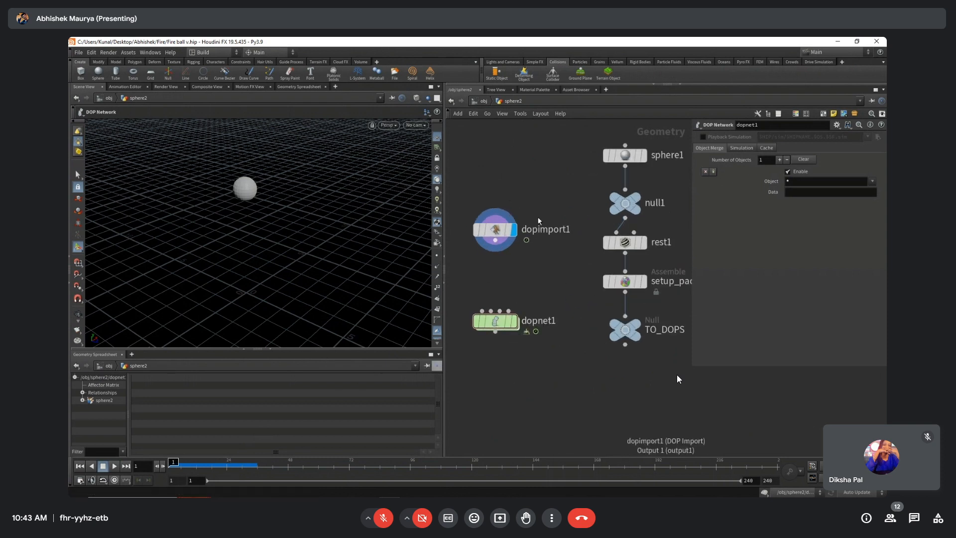
middle_click_drag(570, 173, 565, 198)
Switch to the Front view and keyframe sphere1's Center at frame 1.
key("space+3")
middle_click_drag(239, 202, 229, 266)
scroll(228, 267, "down", 2)
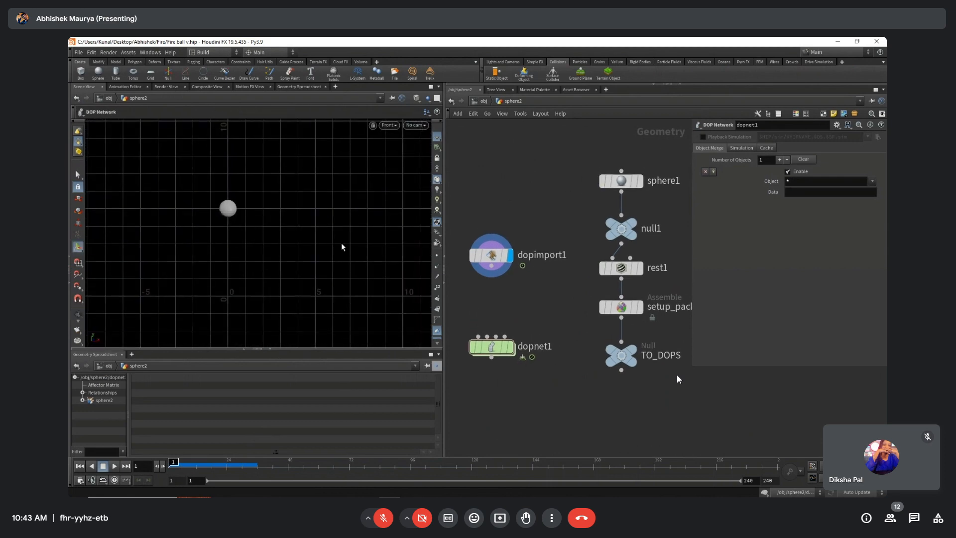
left_click_drag(559, 178, 630, 216)
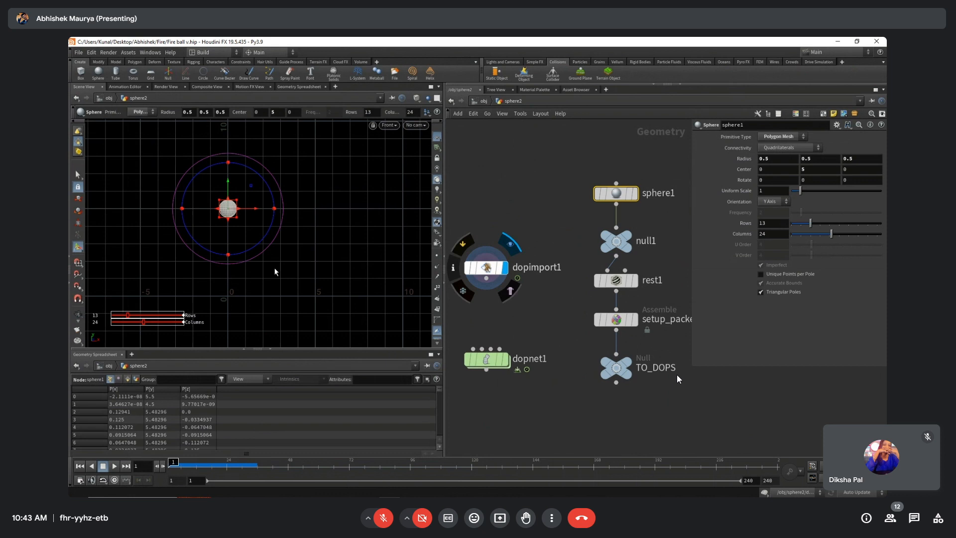
left_click(741, 171, "alt")
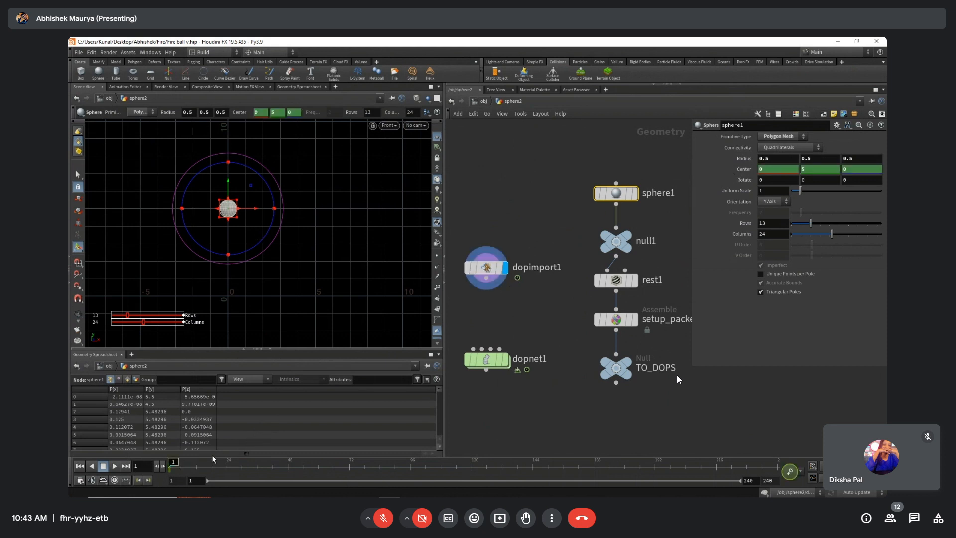
At frame 24, move sphere1 along X to about 7.8, display it and keyframe its Center.
left_click(226, 477)
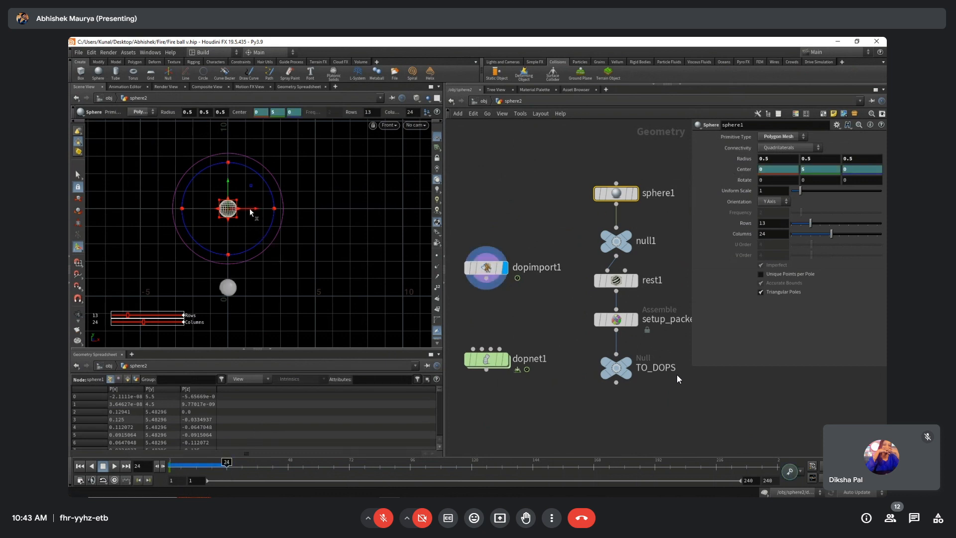
left_click_drag(250, 212, 387, 211)
left_click(633, 193)
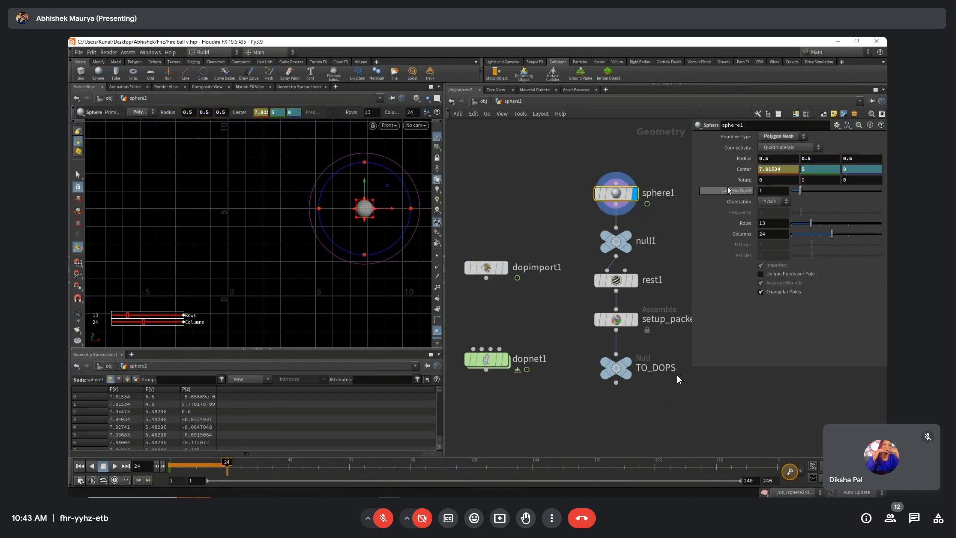
left_click(741, 169, "alt")
Review sphere1's animation from frame 1 to frame 18.
left_click(157, 466)
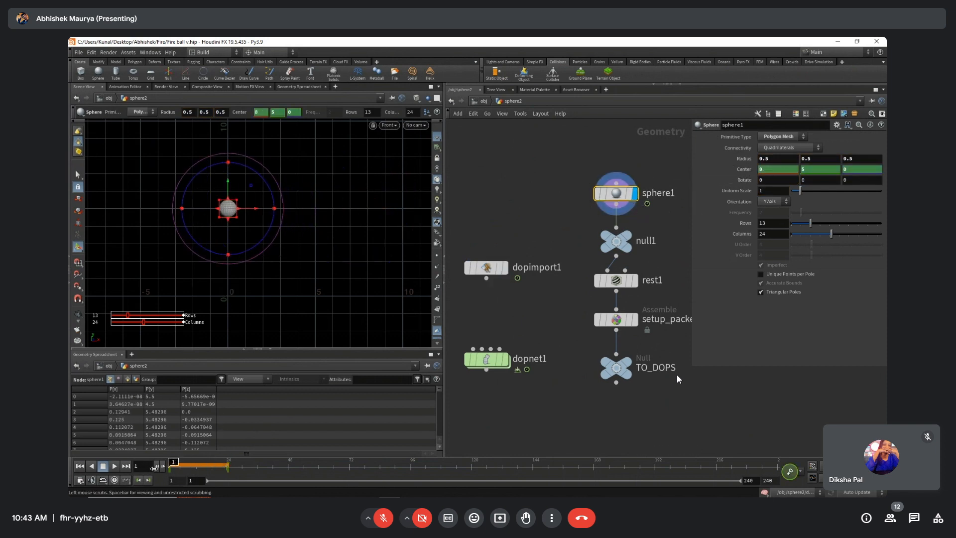
mouse_move(547, 309)
middle_mouse_down()
mouse_move(540, 330)
mouse_move(544, 315)
middle_mouse_up()
left_click(540, 329)
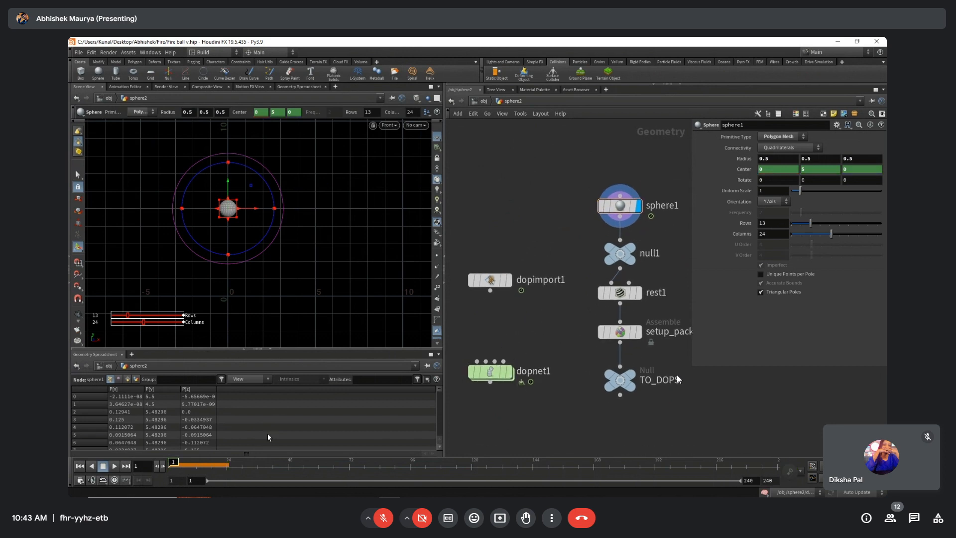
left_click_drag(175, 466, 212, 474)
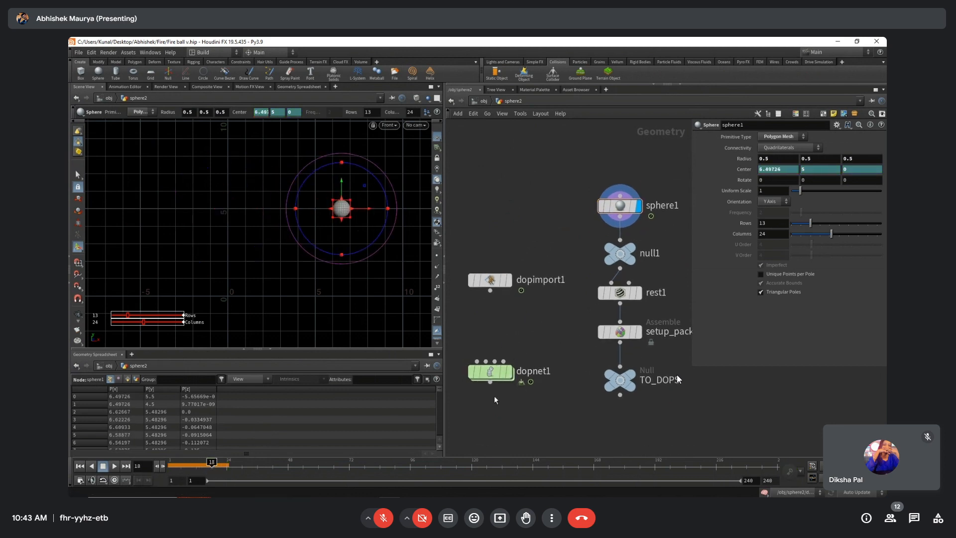
Set dopnet1's simulation Start Frame to 18.
left_click(491, 377)
left_click(742, 147)
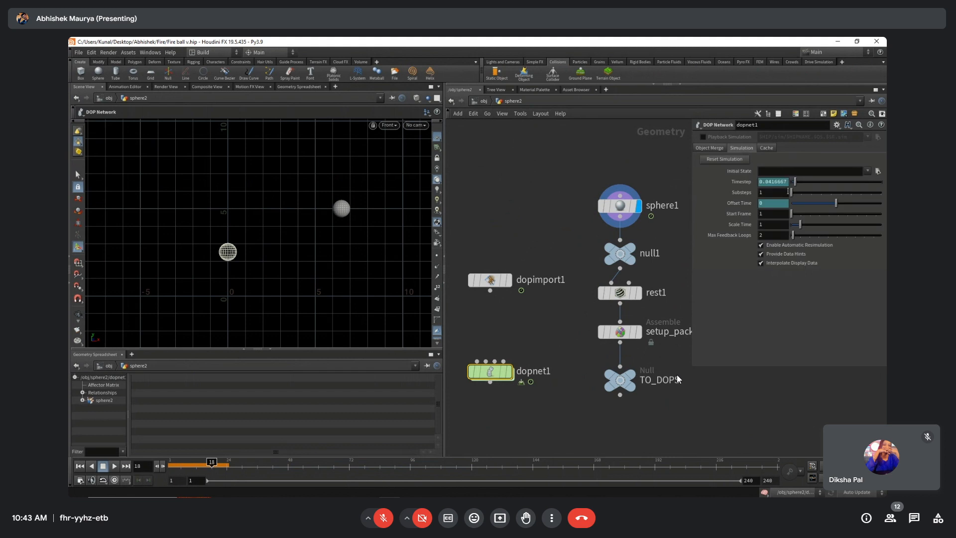
left_click(774, 193)
left_click(769, 215)
type("8")
key("Return")
Display dopnet1, review the simulation around its start frame and return to frame 18.
key("ctrl+Up")
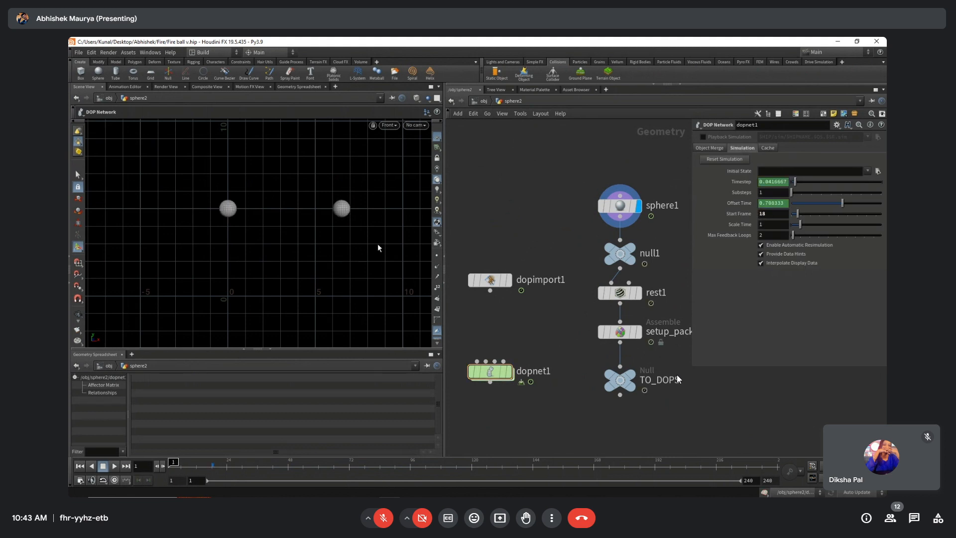
left_click_drag(174, 466, 218, 473)
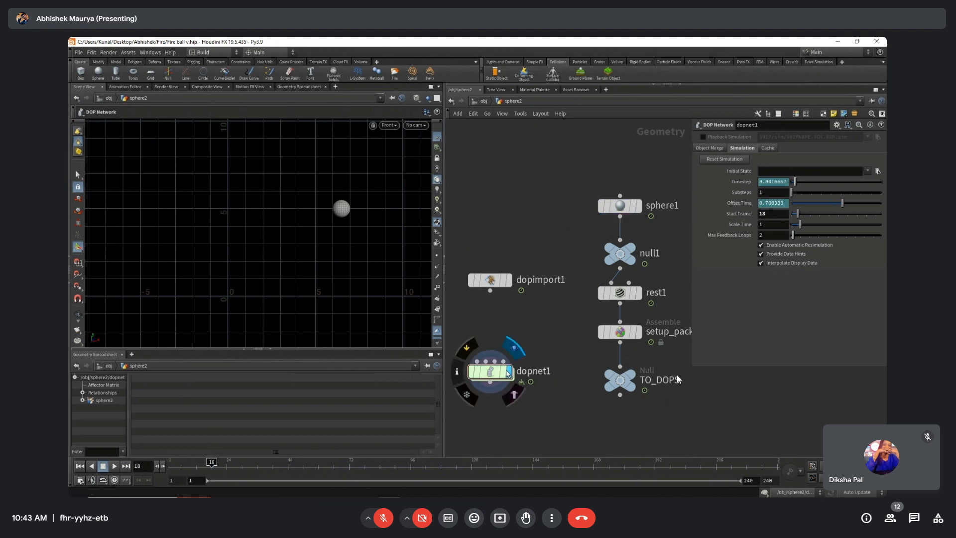
left_click_drag(195, 468, 234, 468)
key("Up")
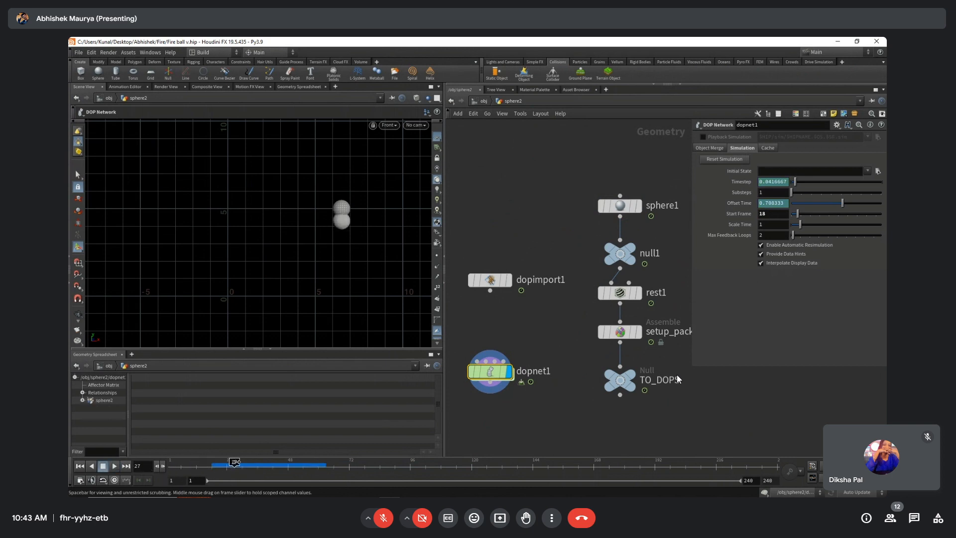
left_click(212, 472)
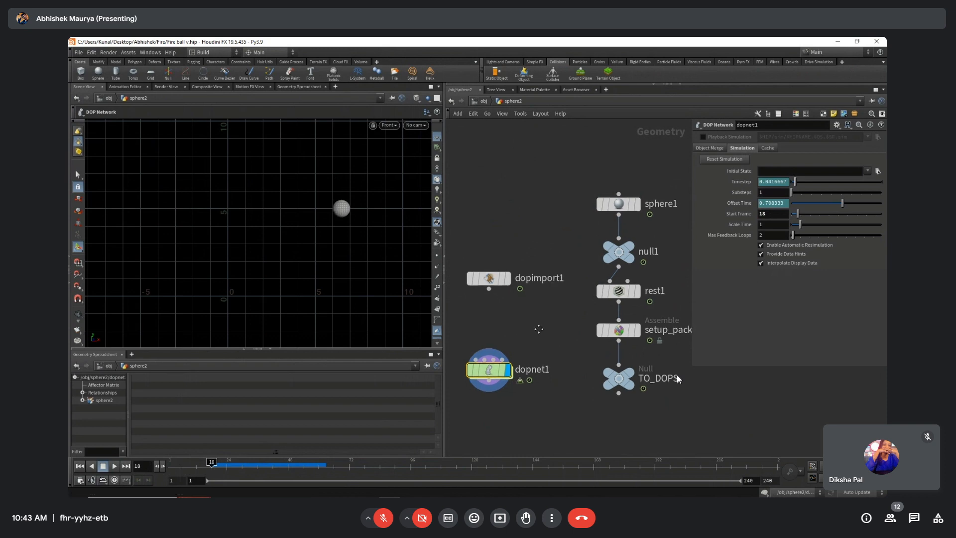
Add an Attribute Wrangle node beside the packing chain in the sphere2 network.
middle_click_drag(540, 329, 515, 309)
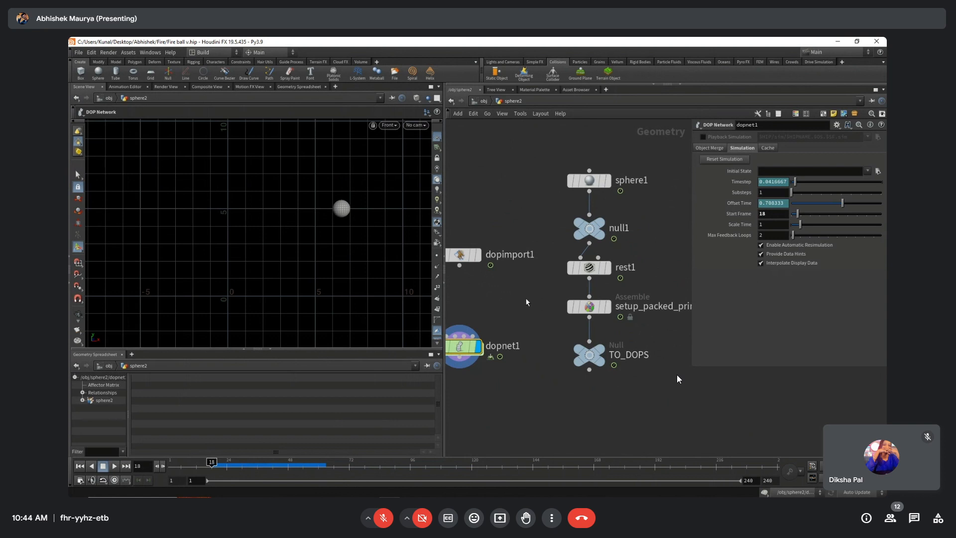
middle_click_drag(514, 306, 526, 285)
key("Tab")
type("obj")
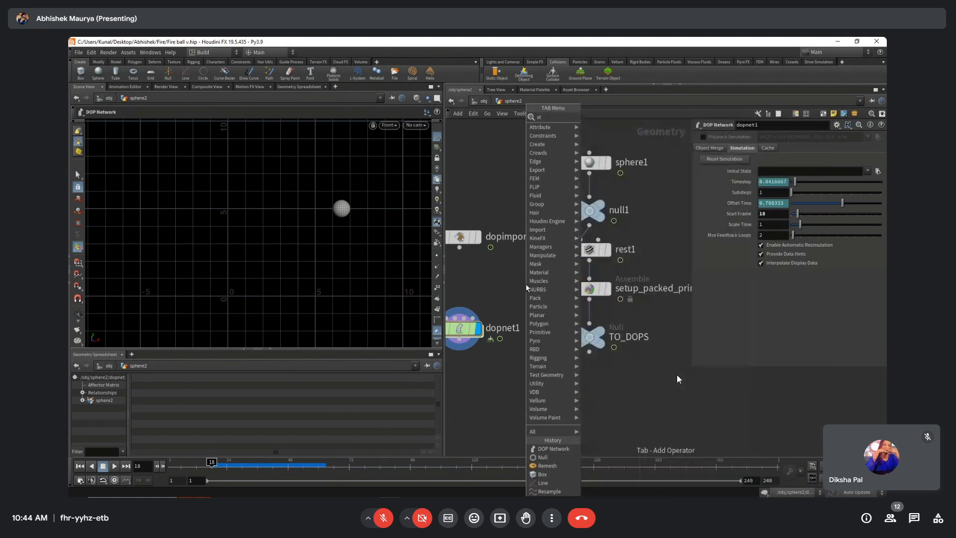
key("Return")
left_click(526, 288)
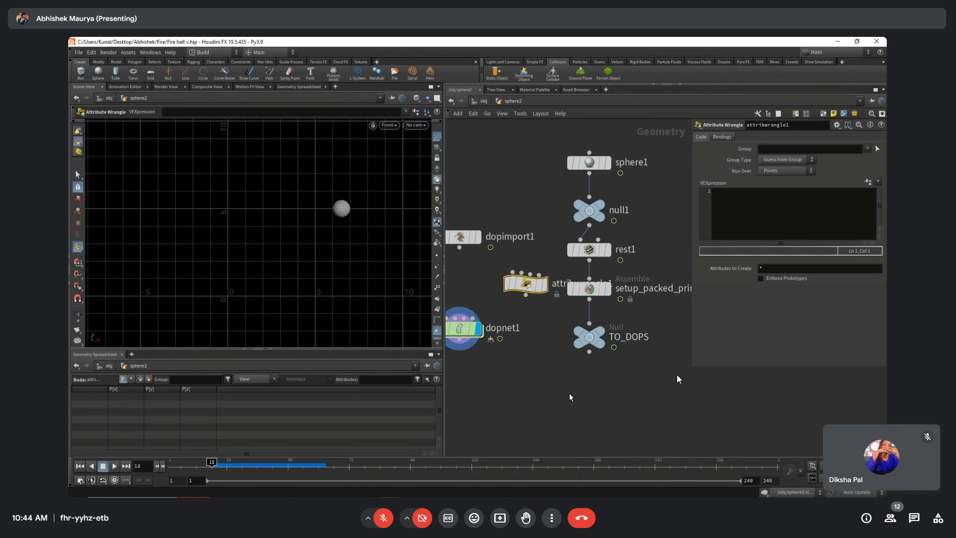
Move setup_packed_prims and TO_DOPS down to leave space below rest1.
middle_click_drag(569, 393, 572, 369)
left_click_drag(583, 269, 590, 319)
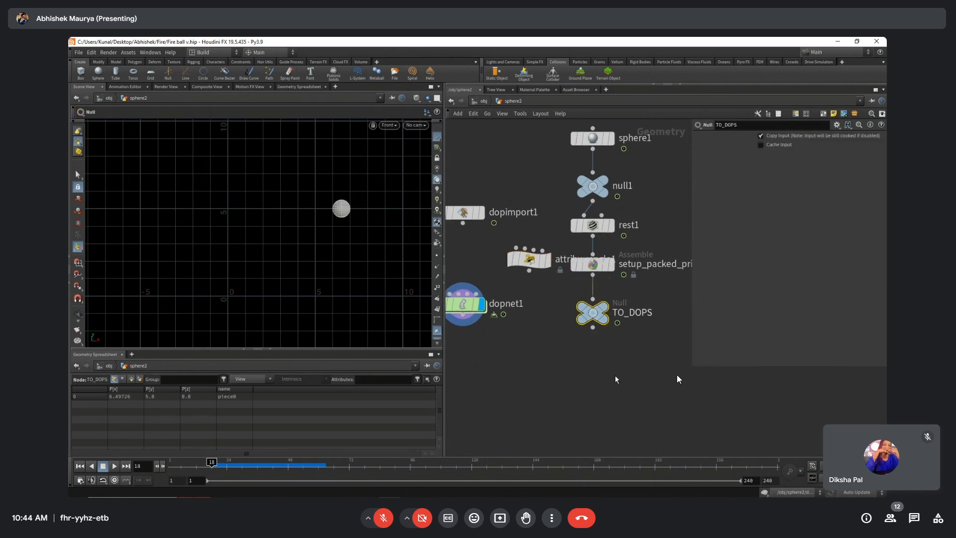
left_click_drag(613, 378, 587, 263)
left_click_drag(587, 262, 587, 360)
left_click(617, 319)
middle_click_drag(604, 323, 610, 307)
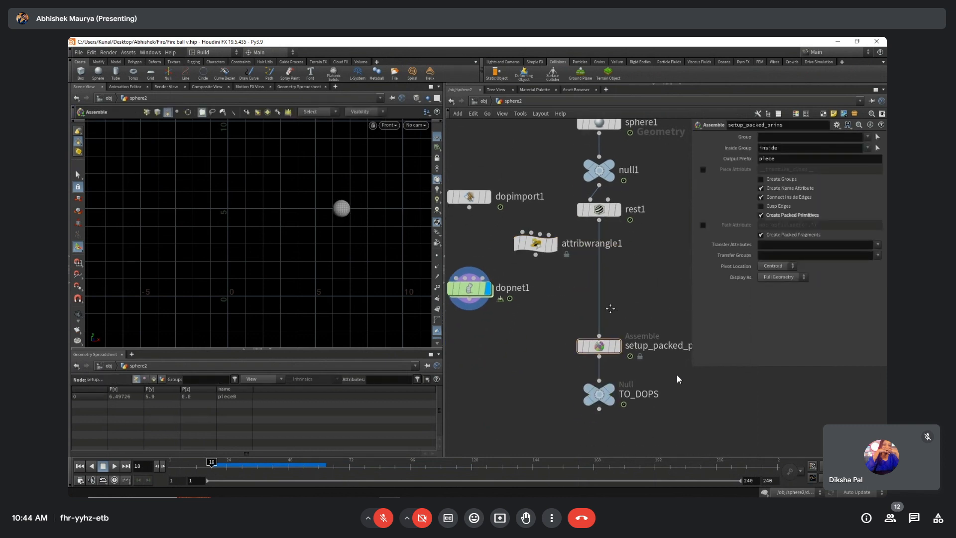
In dopnet1, set the sphere2 RBD Packed Object's initial X velocity to 10.
double_click(486, 296)
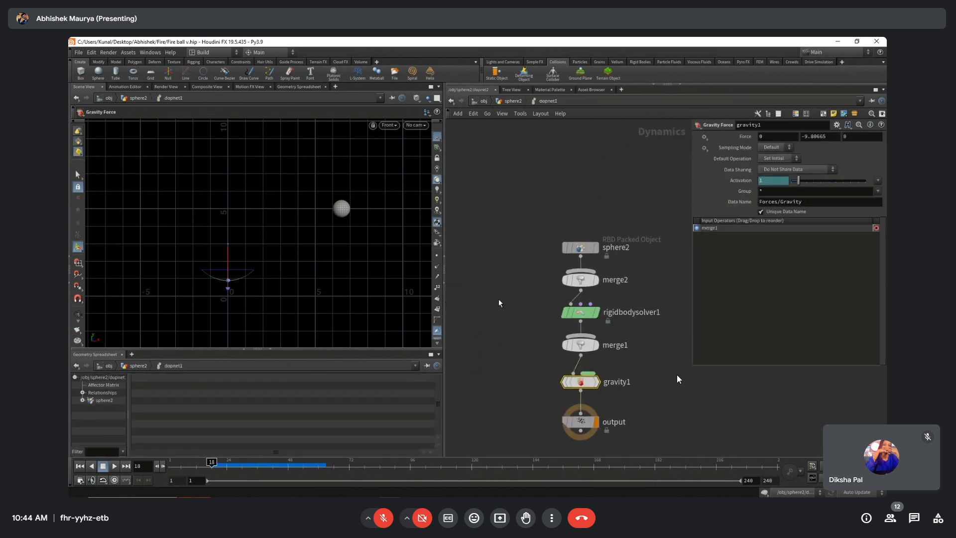
left_click(580, 248)
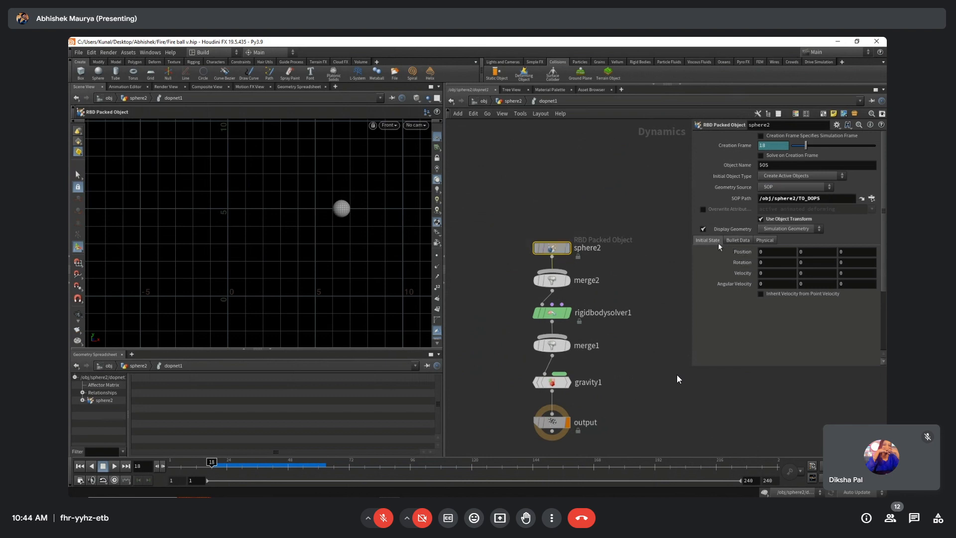
left_click(779, 272)
left_click(703, 381)
left_click(765, 273)
key("Return")
Play the simulation several times to examine how the sphere moves with its initial velocity, returning to frame 1.
scroll(363, 251, "down", 5, "alt")
middle_click_drag(364, 250, 254, 259, "alt")
key("Up")
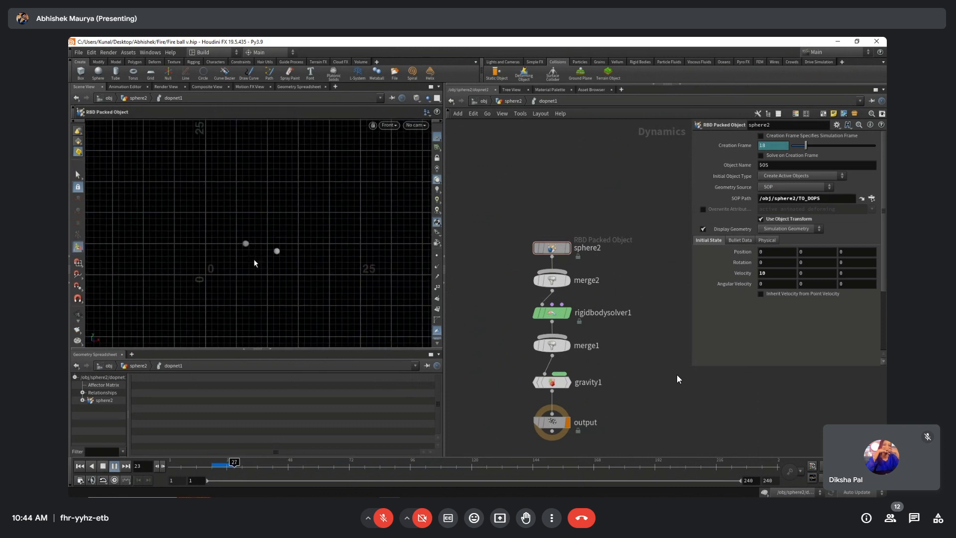
key("Up")
key("ctrl+Up")
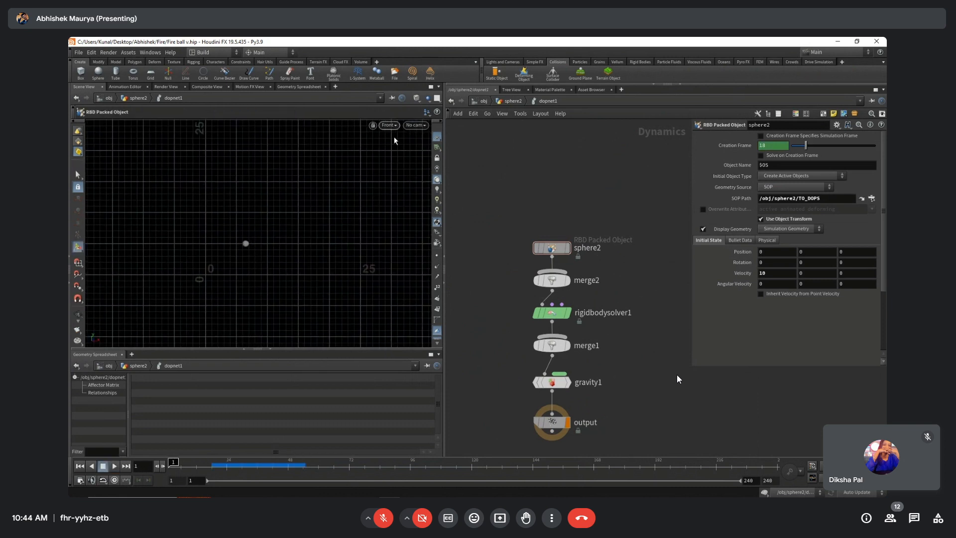
key("Up")
key("ctrl+Up")
key("Up")
key("ctrl+Up")
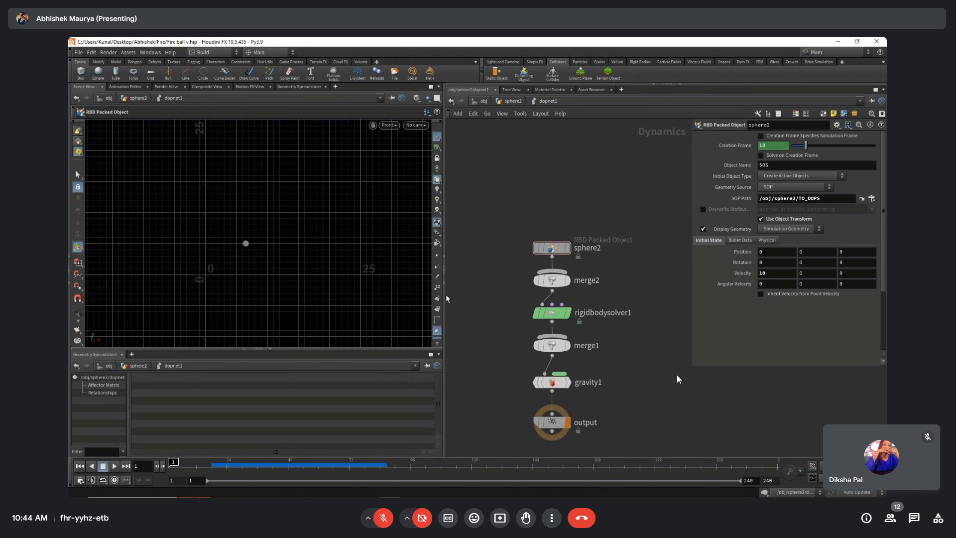
Reset the sphere2 RBD Packed Object's initial X velocity to 0.
mouse_move(543, 254)
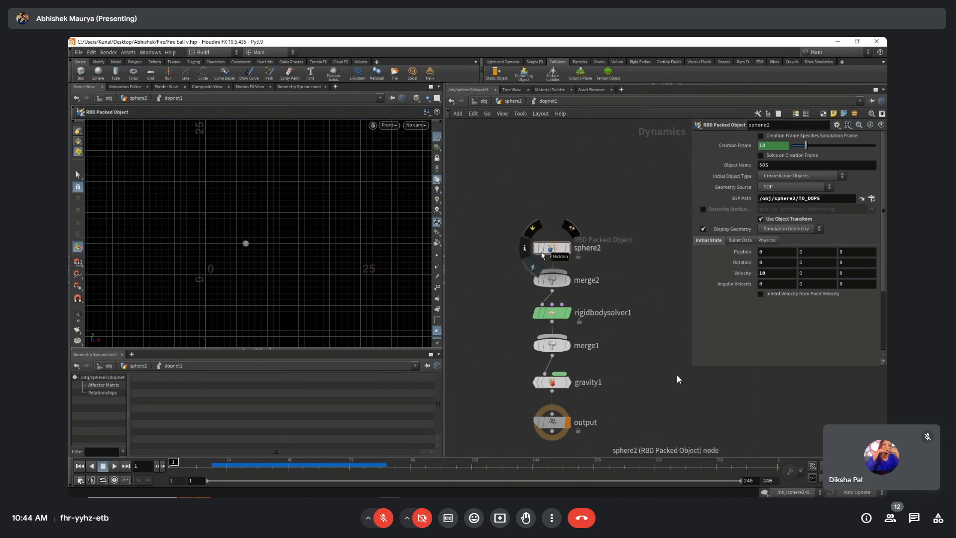
double_click(764, 273)
type("0")
key("Return")
Return to the sphere2 network, insert attribwrangle1 between rest1 and setup_packed_prims and enter the VEXpression @v = chv('dir');.
left_click(506, 103)
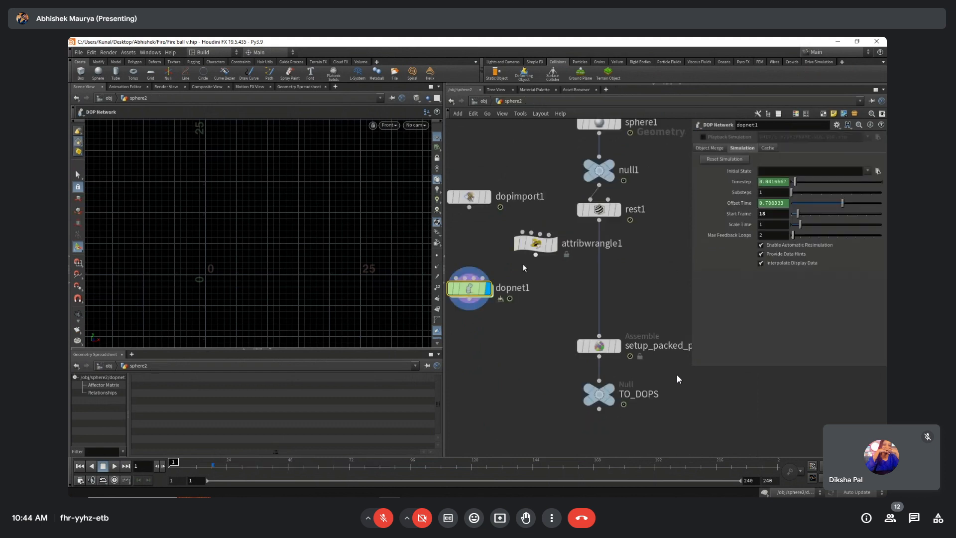
left_click_drag(513, 265, 574, 299)
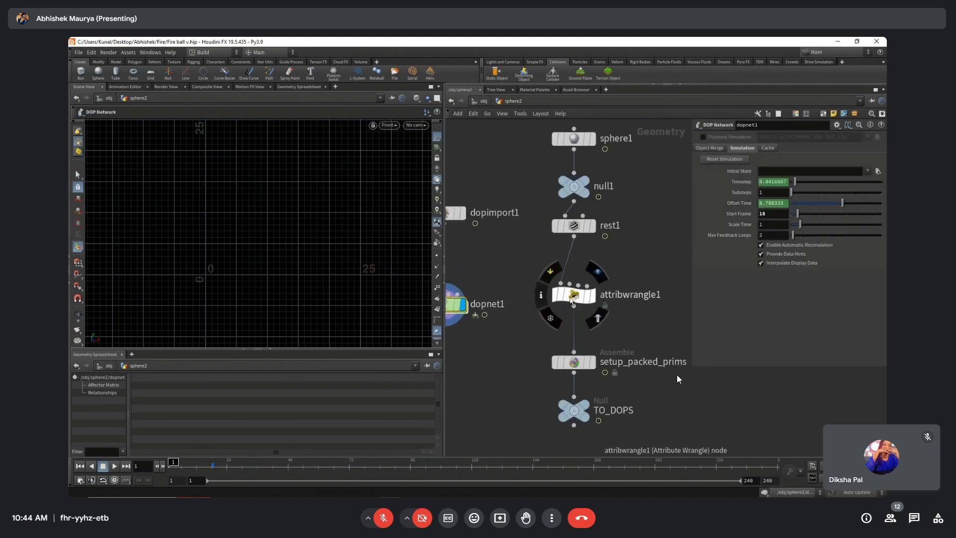
left_click(742, 217)
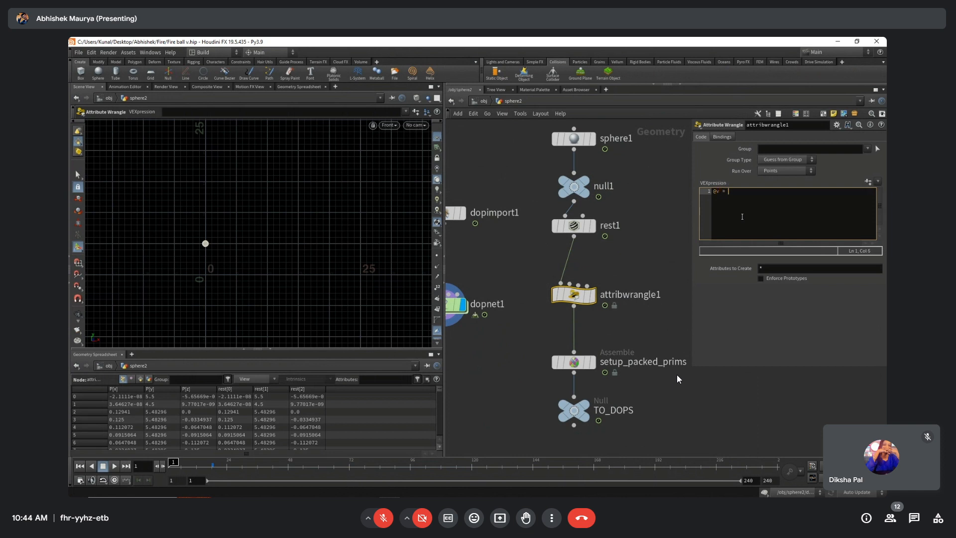
type("@v = chv()")
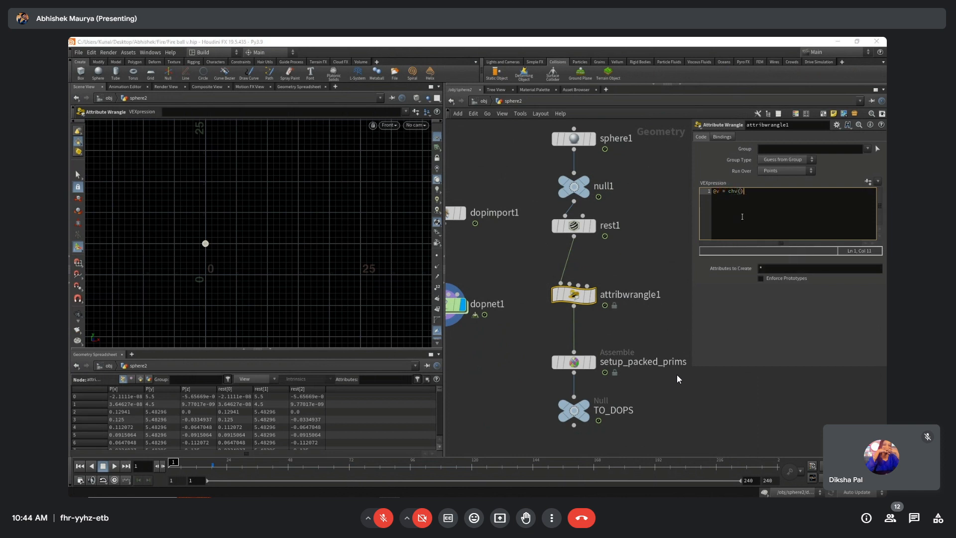
key("Left")
type("dir")
key("End")
type(";")
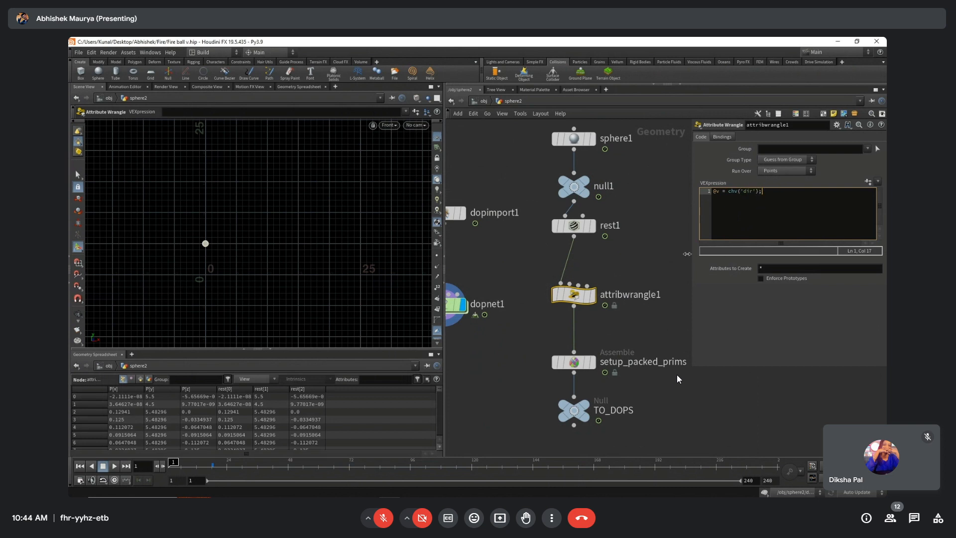
Create the Dir parameter from attribwrangle1's expression and set its X value to 10.
left_click(870, 184)
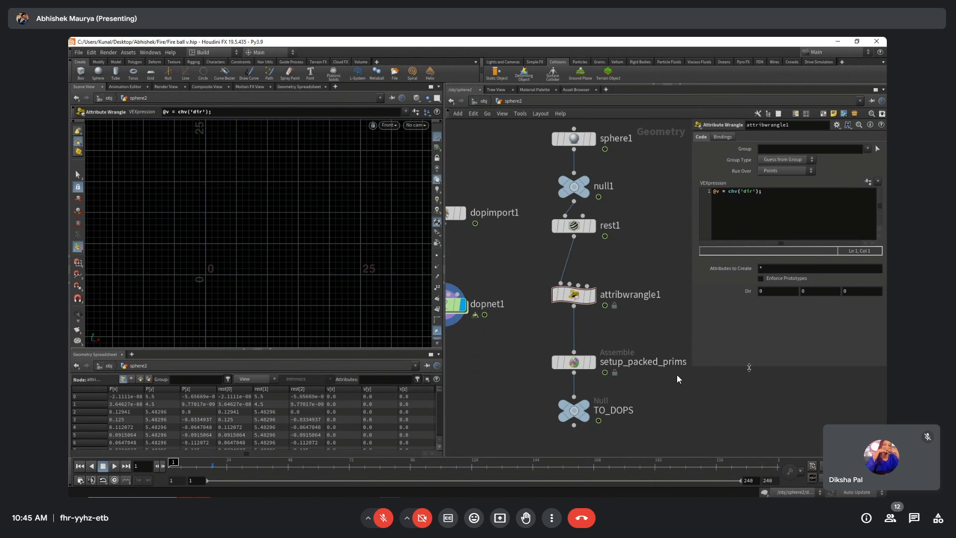
left_click(777, 292)
type("10")
key("Return")
Review the simulation from frame 18 onward with the wrangle's velocity, finishing on frame 17.
left_click_drag(174, 463, 211, 467)
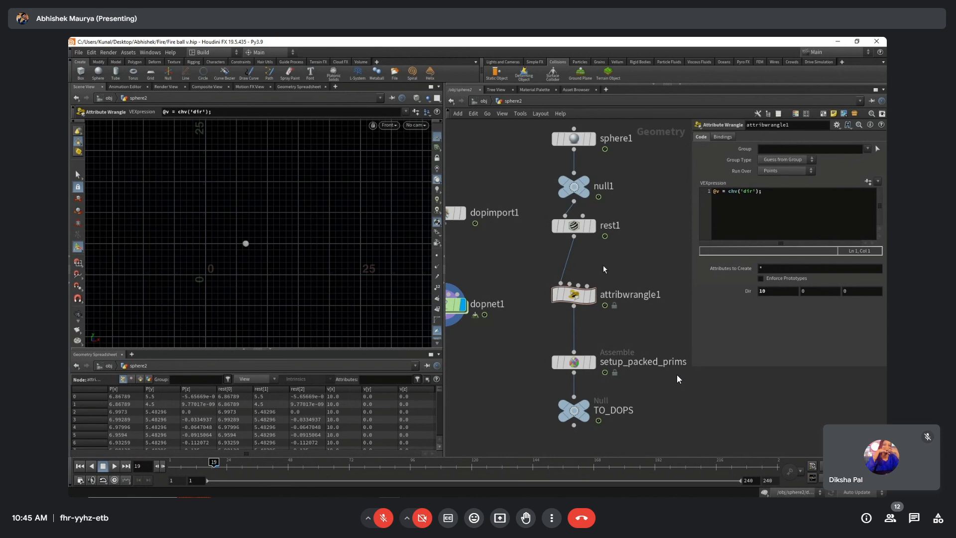
middle_click_drag(626, 269, 625, 252)
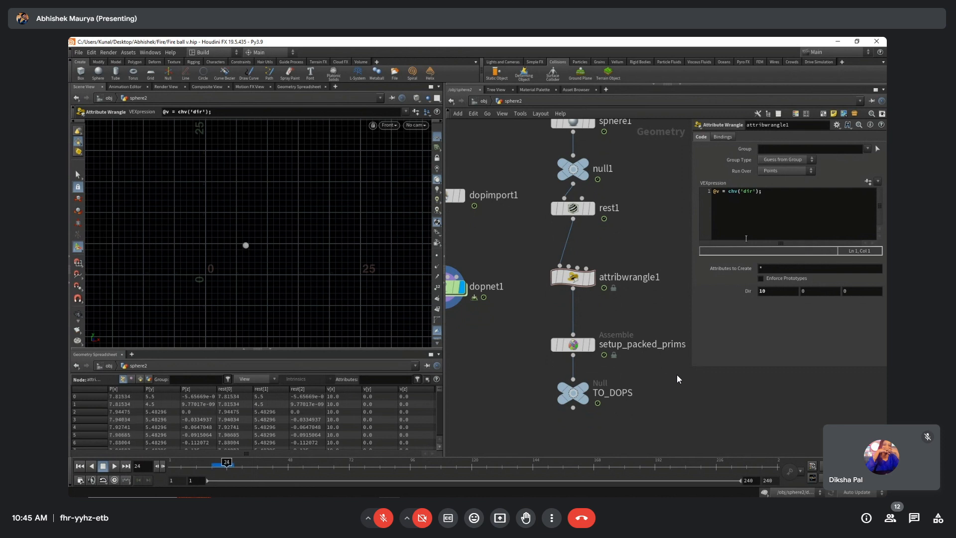
key("Left")
key("Left")
key("Left")
key("Left")
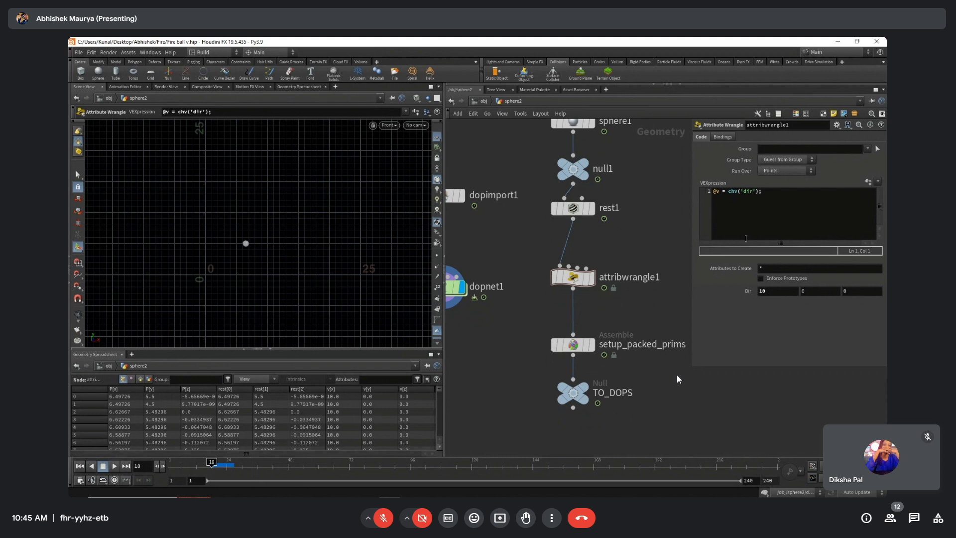
key("Left")
middle_click_drag(514, 362, 564, 372)
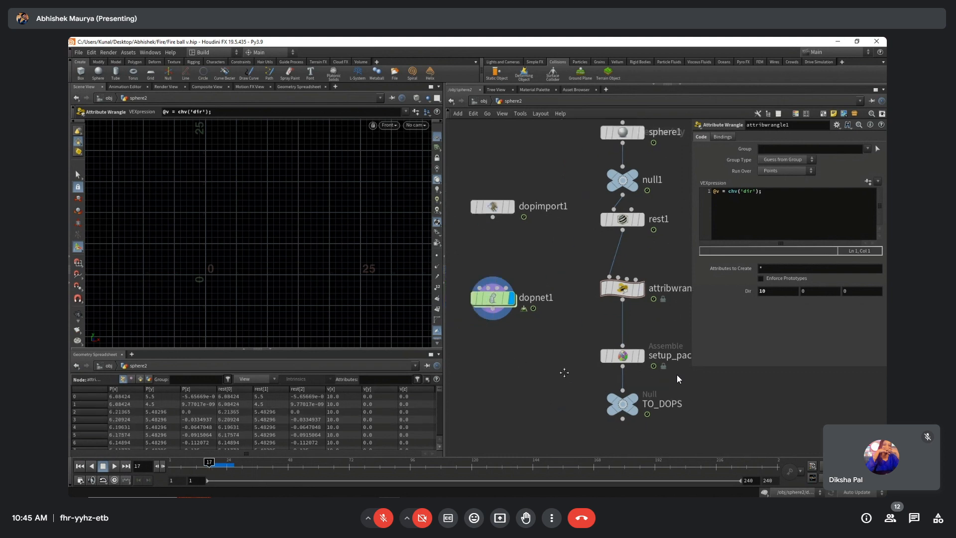
scroll(527, 329, "up", 2)
mouse_move(510, 303)
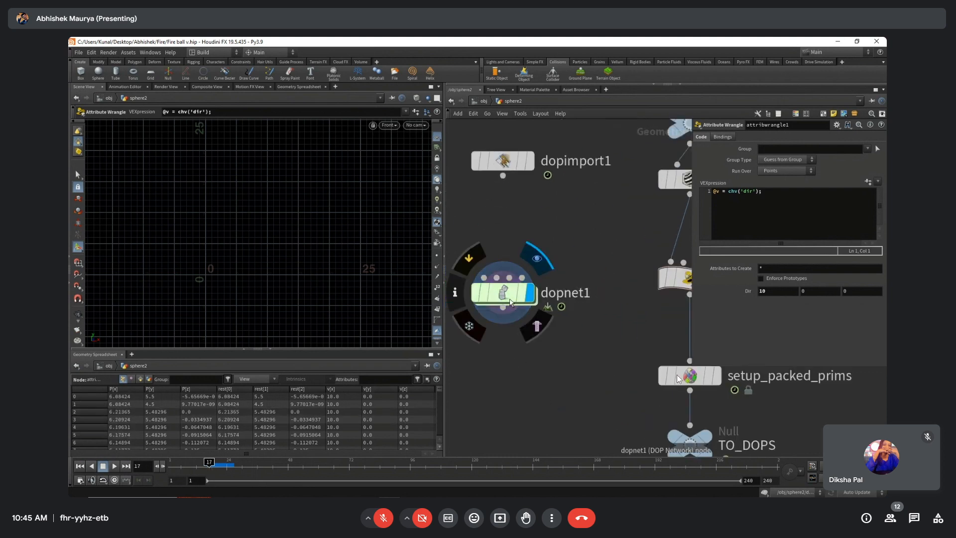
Switch to the Google Meet window, admit the waiting participant and return to Houdini.
key("alt+Tab")
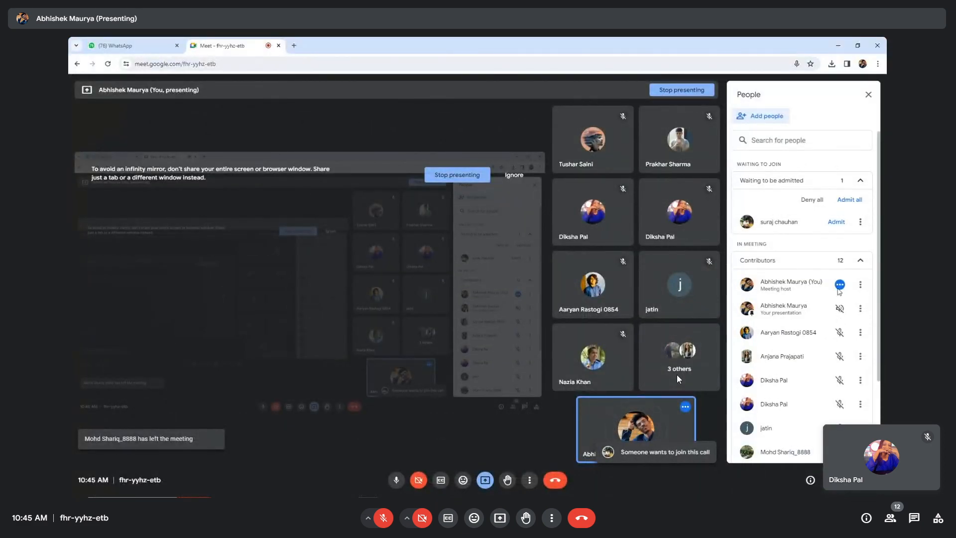
left_click(836, 219)
left_click(840, 48)
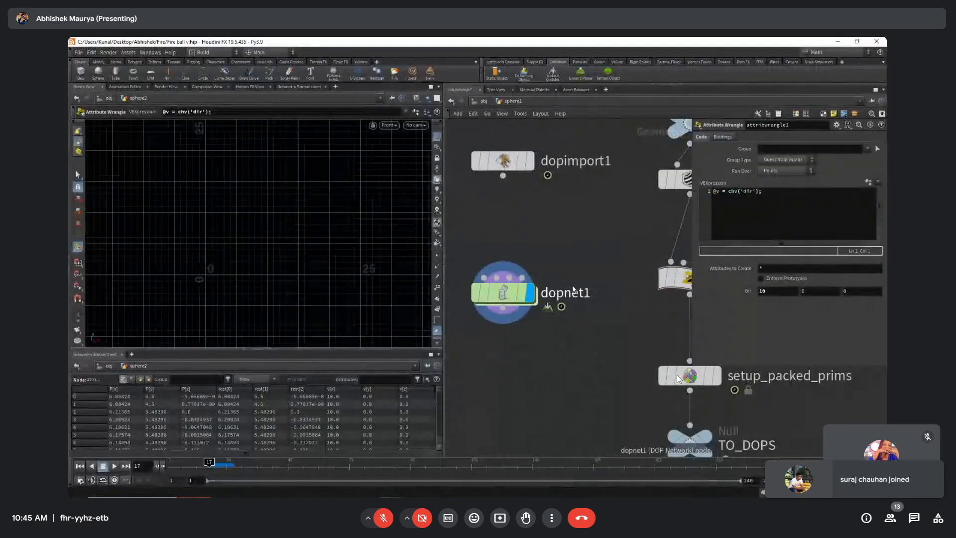
Open dopnet1, select its sphere2 node and examine the simulation's data tree at frames 17 and 18.
mouse_move(526, 288)
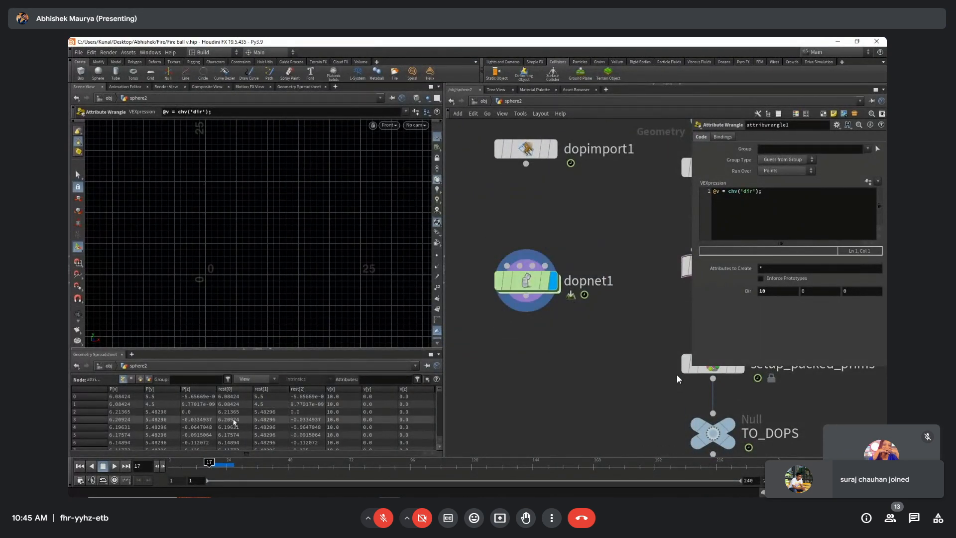
left_click(528, 284)
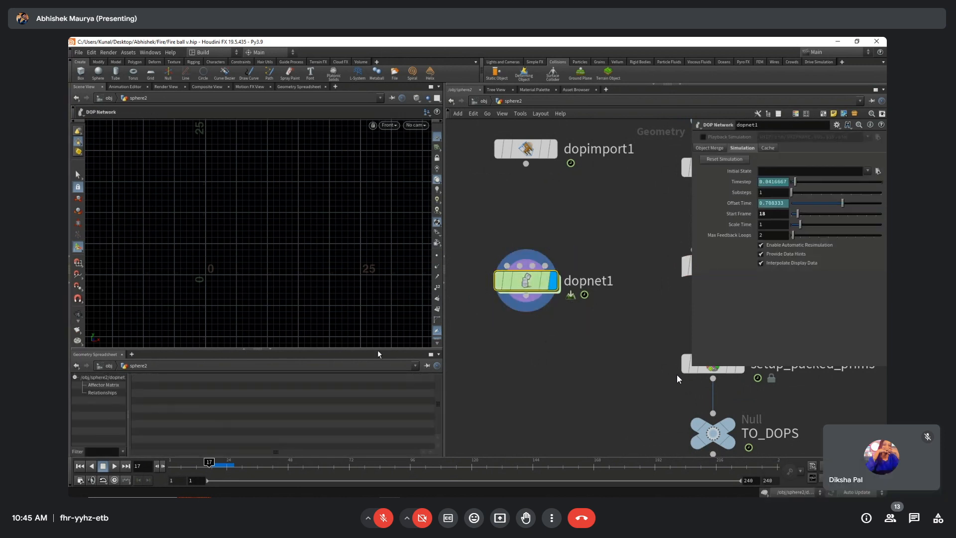
double_click(527, 288)
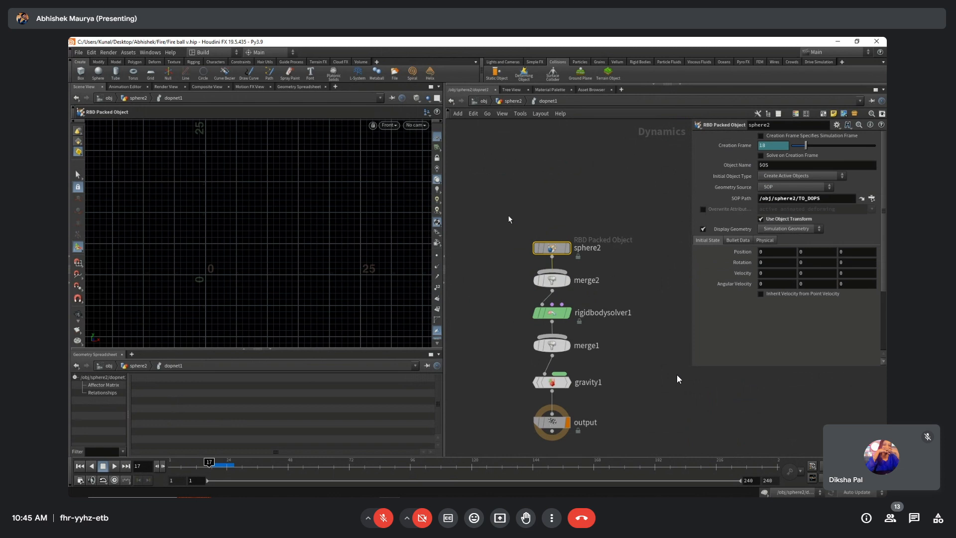
left_click_drag(545, 240, 573, 257)
left_click_drag(182, 355, 182, 349)
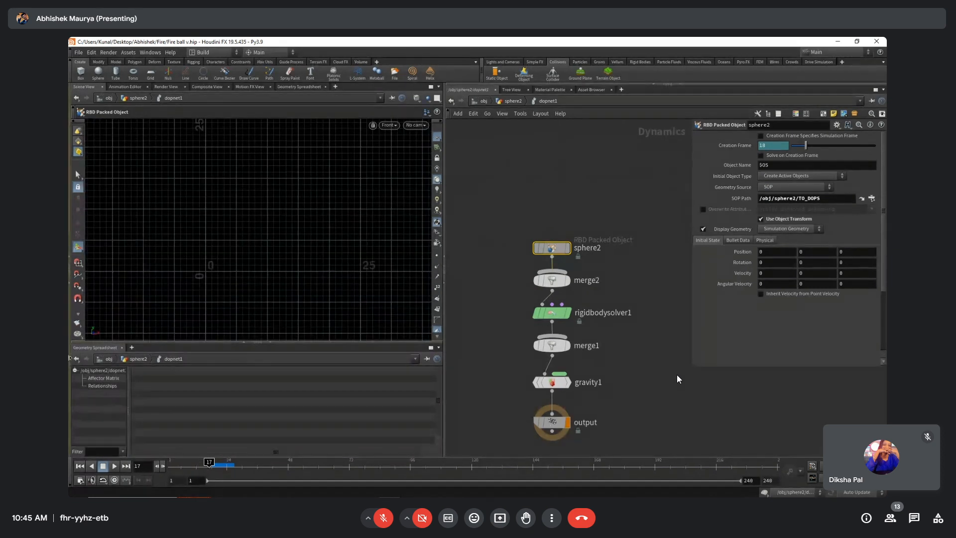
left_click(211, 467)
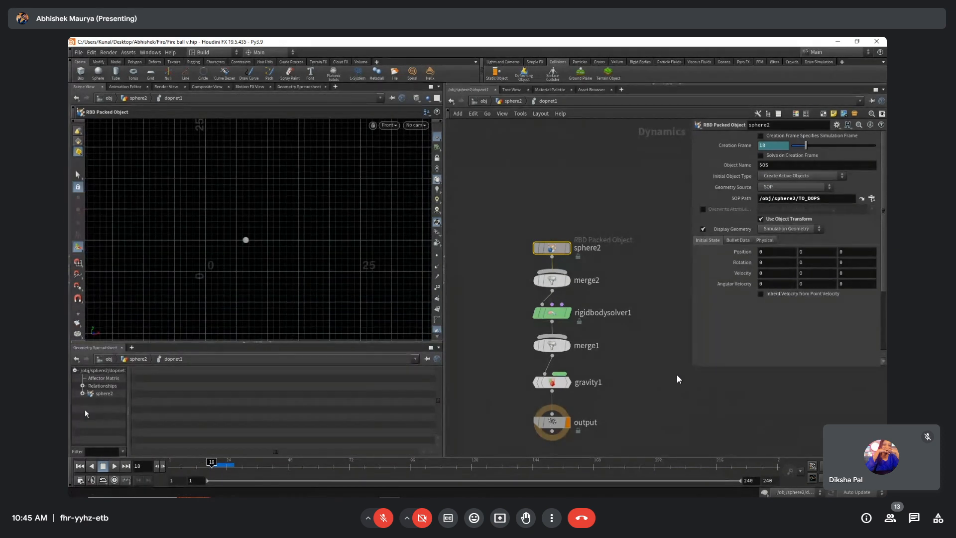
key("Left")
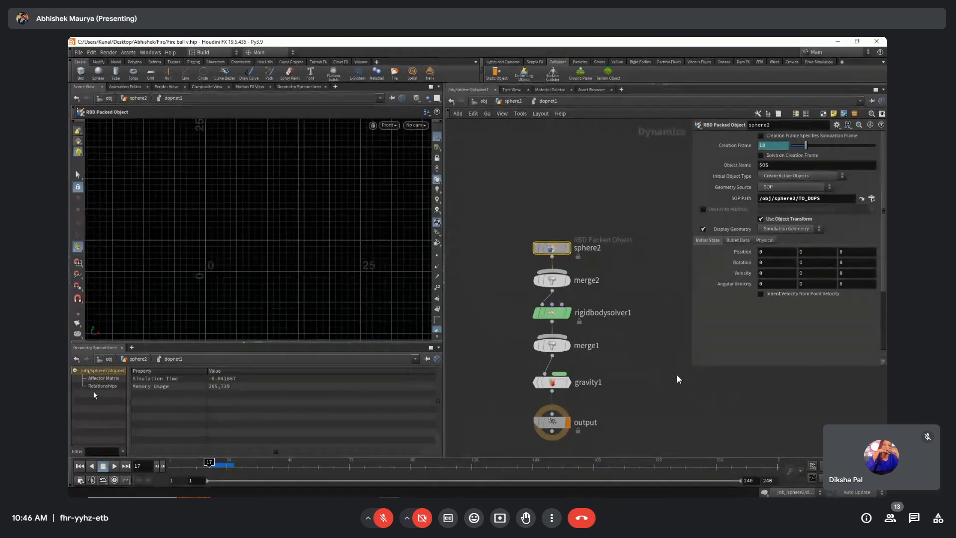
left_click(103, 378)
key("Right")
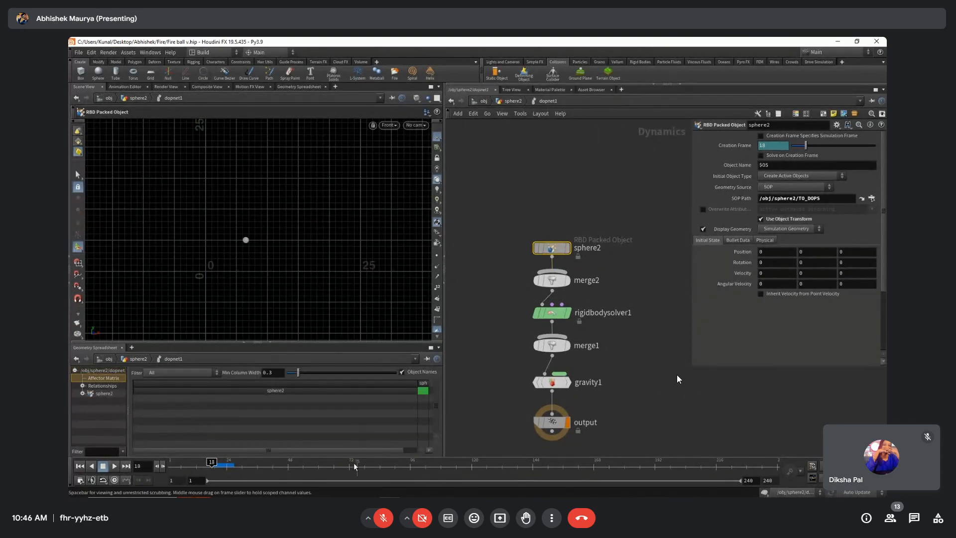
Examine the sphere2 object's simulated Geometry data at frame 18, filtering its attributes by v.
left_click(83, 394)
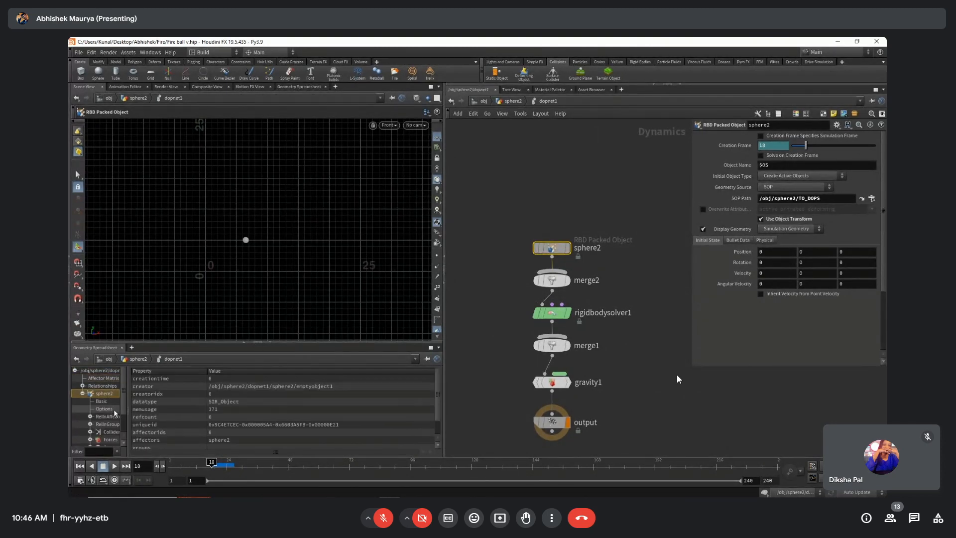
left_click_drag(122, 400, 122, 417)
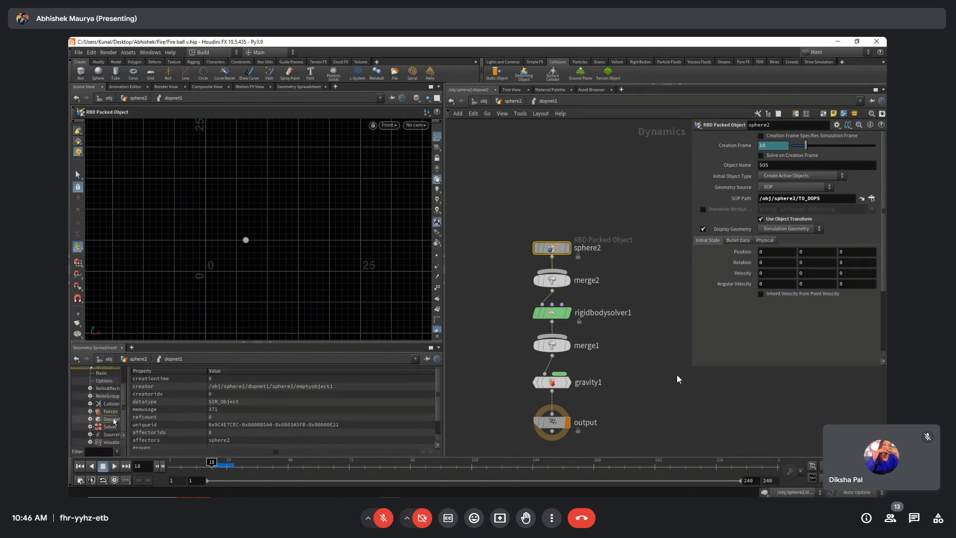
left_click(107, 419)
left_click_drag(172, 454, 316, 456)
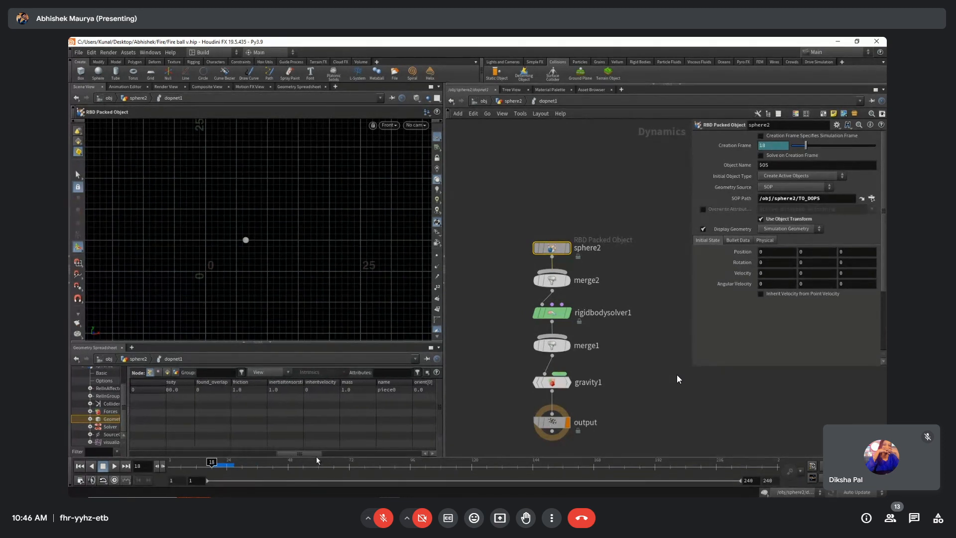
left_click(387, 374)
type("v")
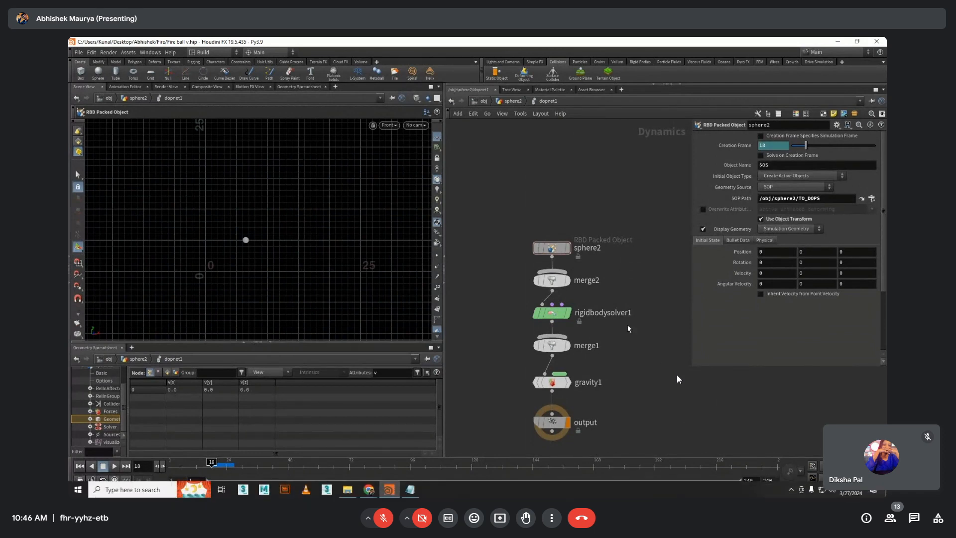
Enable Inherit Velocity from Point Velocity on sphere2, overwrite only attribute v from its SOP, and step back to frame 17.
left_click(761, 294)
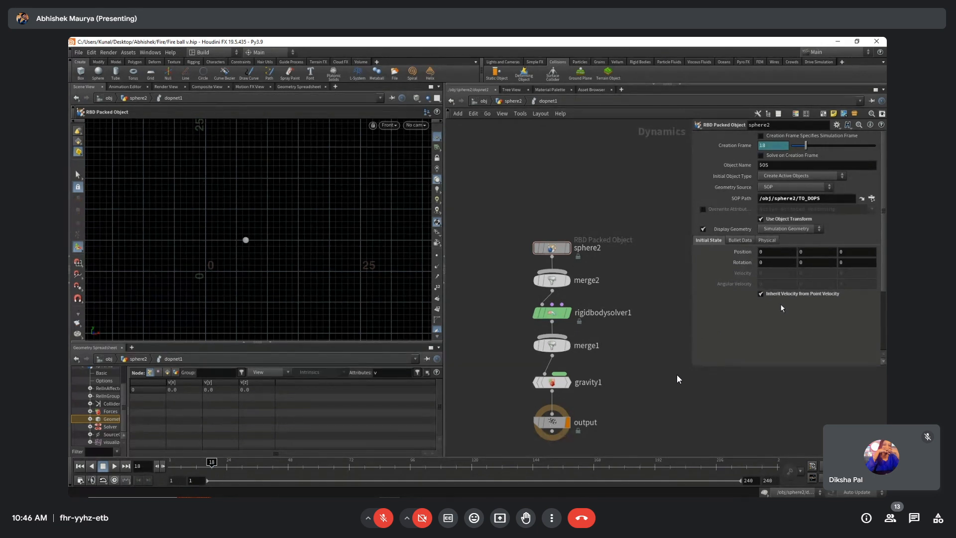
left_click(703, 209)
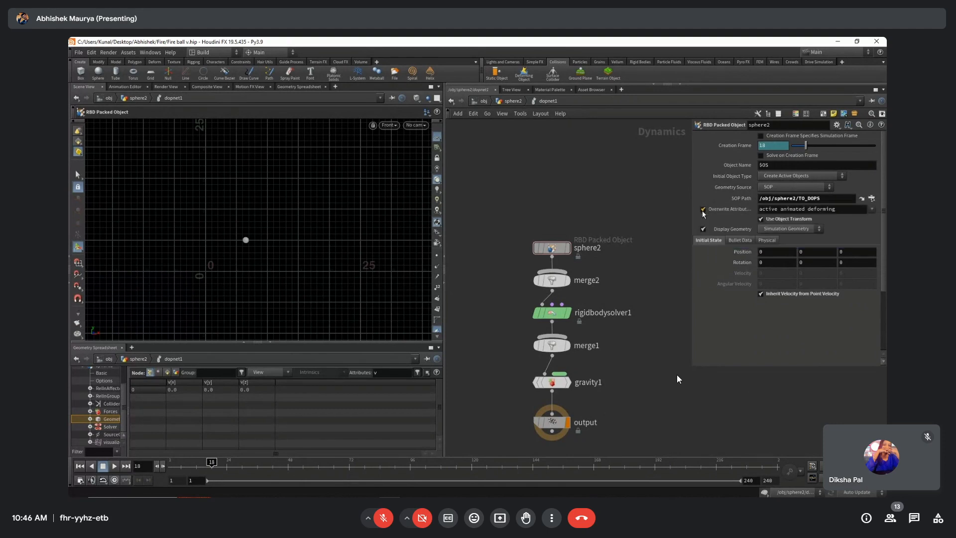
left_click(872, 209)
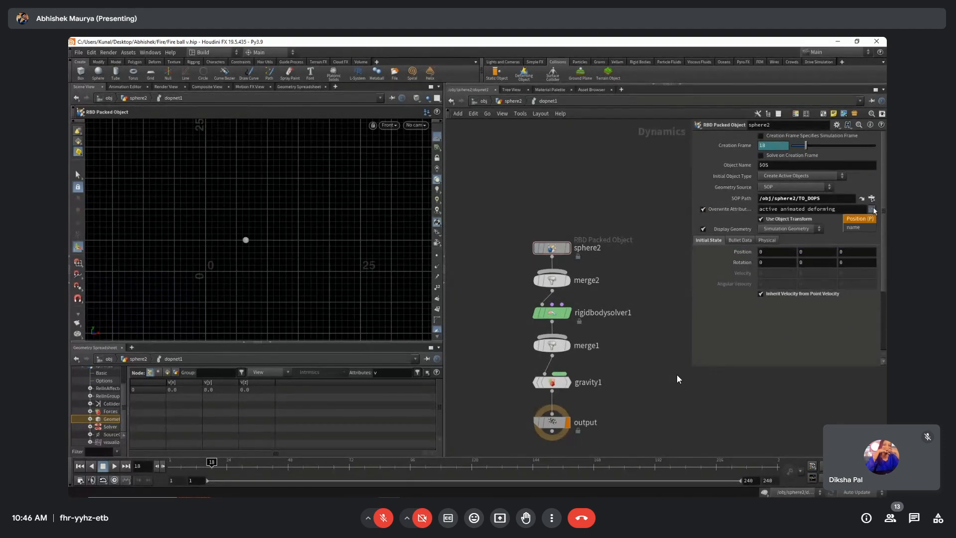
left_click(843, 212)
type("v")
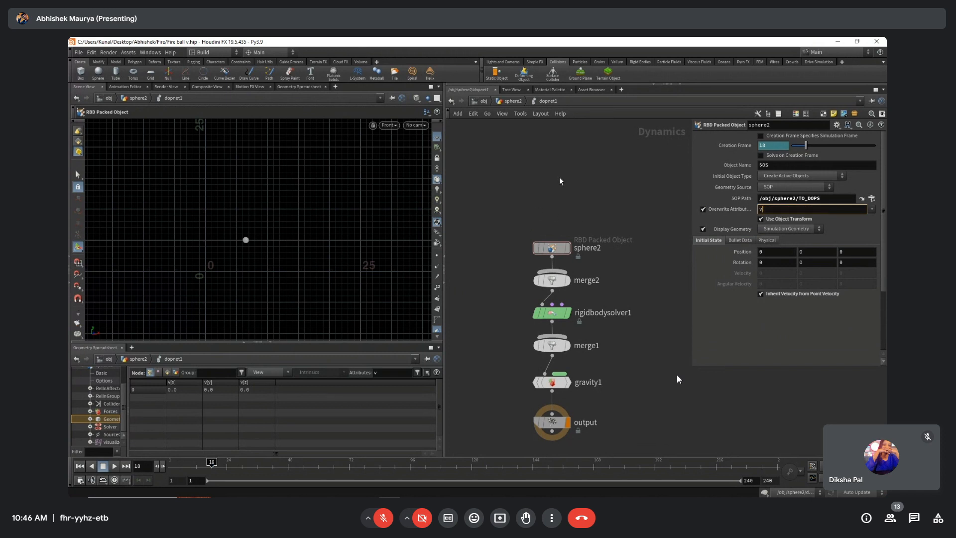
key("Return")
key("Left")
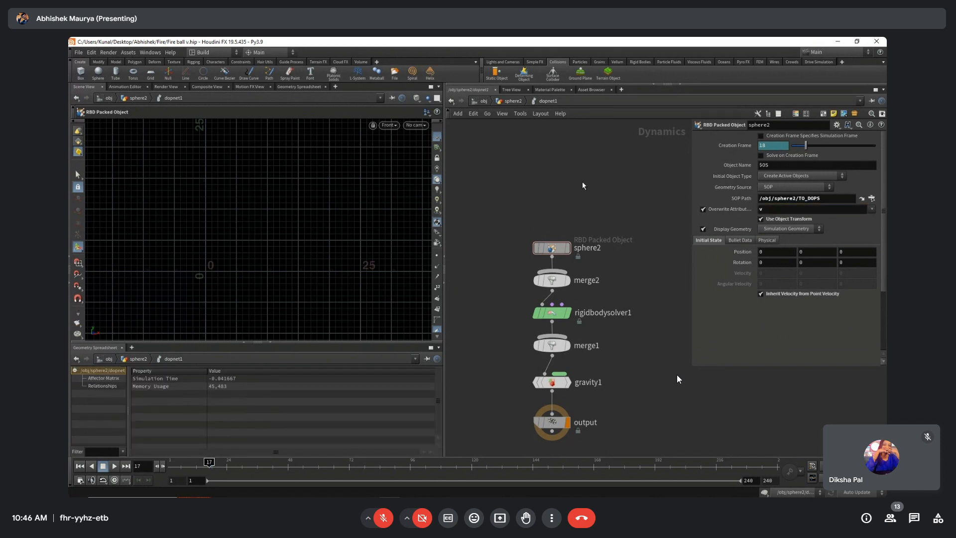
Advance the simulation frame by frame to frame 20.
key("Right")
key("Right")
key("Right")
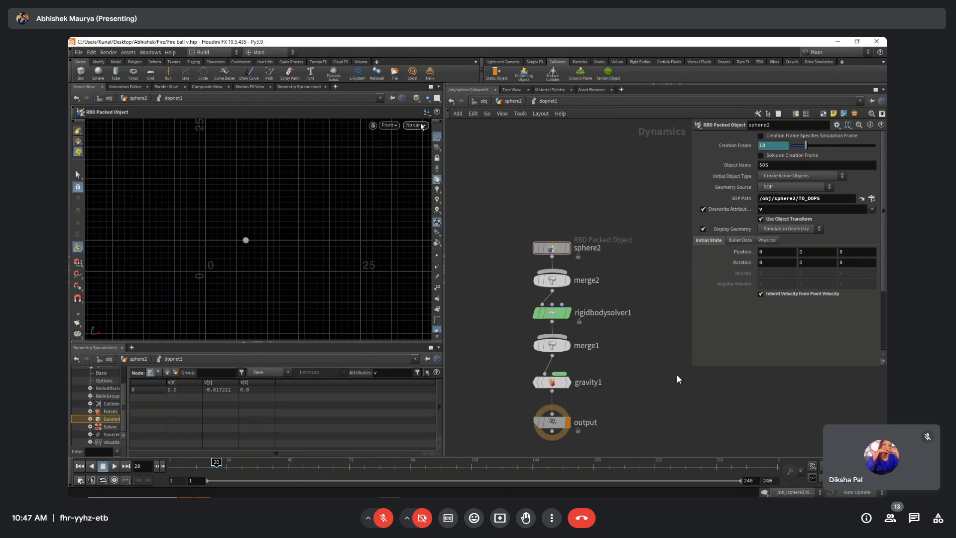
Return to the object level, open the Character_Setup geometry and locate its agent1 node.
left_click(481, 101)
middle_click_drag(518, 309, 500, 339)
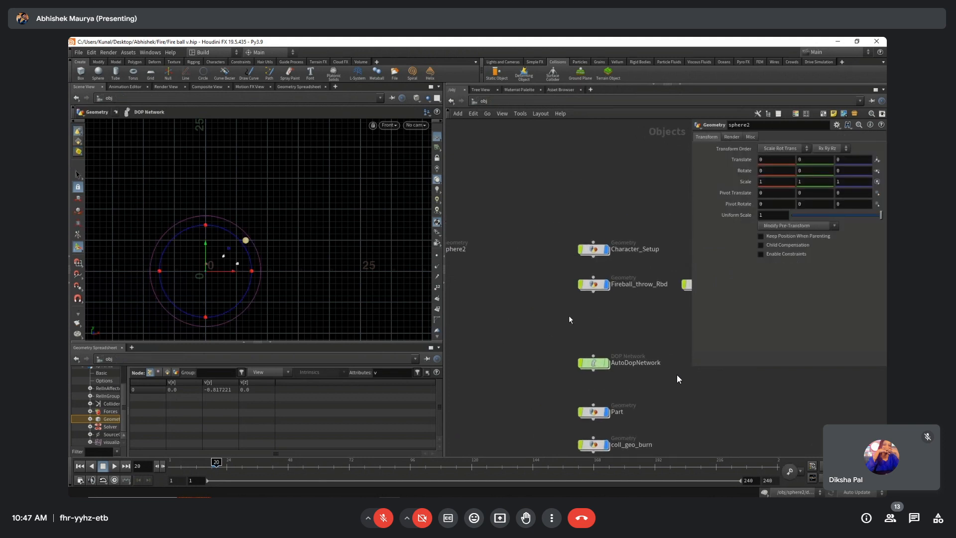
middle_click_drag(580, 315, 574, 307)
double_click(587, 241)
scroll(522, 233, "down", 3)
middle_click_drag(562, 138, 561, 235)
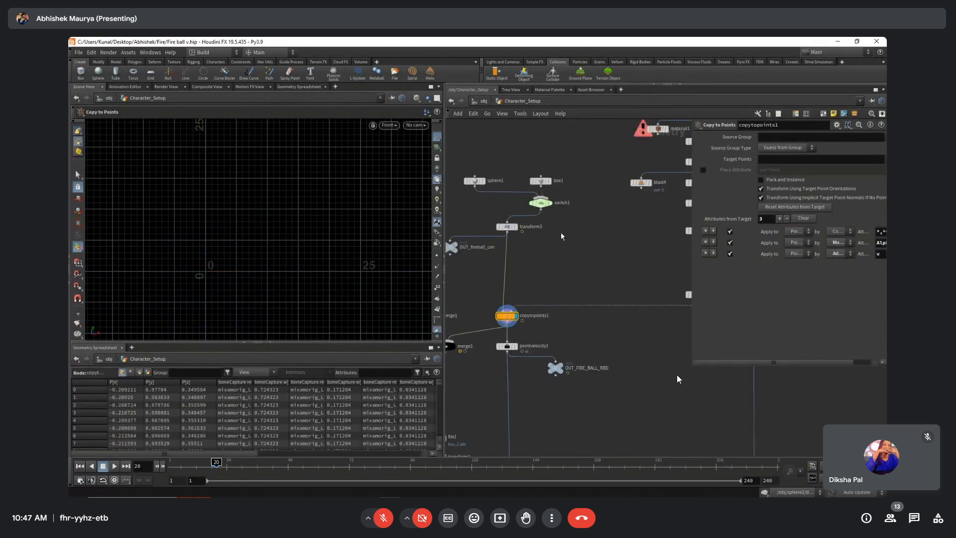
middle_click_drag(611, 137, 512, 342)
middle_click_drag(606, 297, 524, 324)
scroll(524, 323, "up", 8)
Display agent1 in the perspective view and move the timeline to frame 50.
left_click(536, 320)
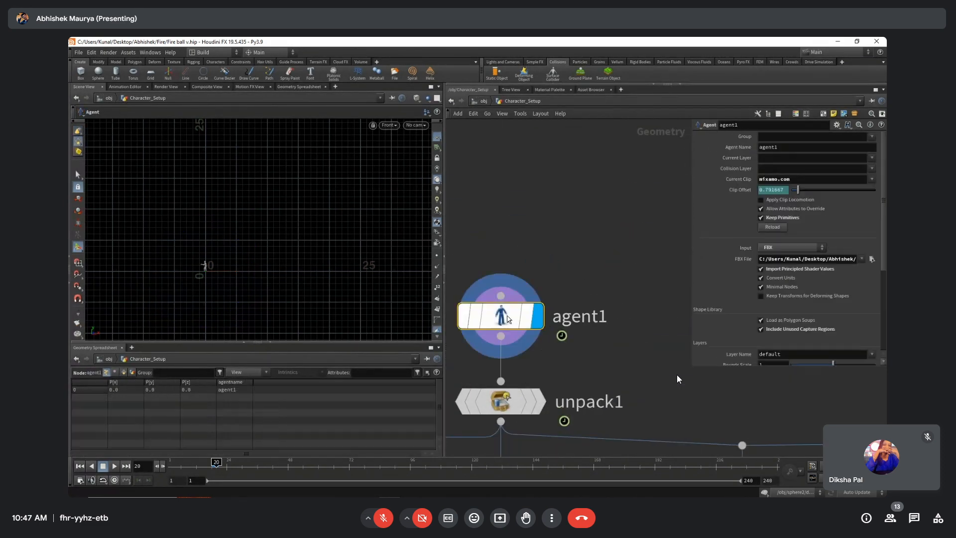
scroll(263, 258, "up", 2)
left_click_drag(263, 258, 264, 217, "alt")
left_click_drag(216, 463, 293, 462)
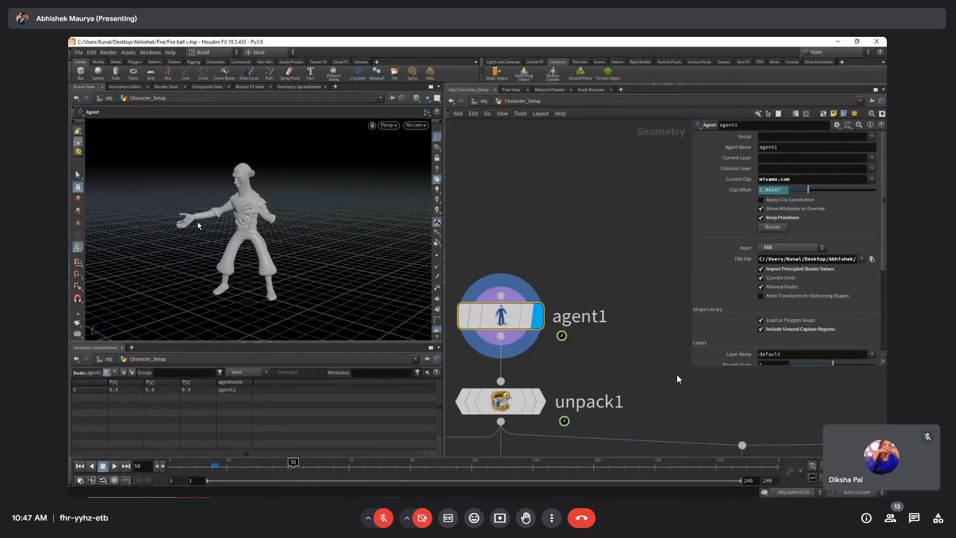
Display the unpack1 node's character mesh and select that node.
scroll(527, 358, "down", 3)
middle_click_drag(553, 388, 567, 285)
scroll(577, 259, "down", 4)
scroll(560, 284, "up", 3)
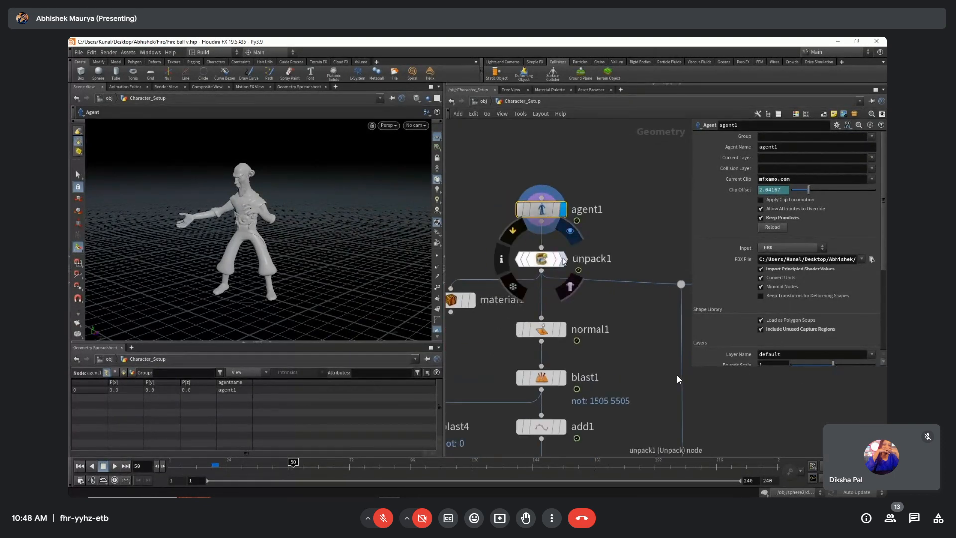
left_click(562, 259)
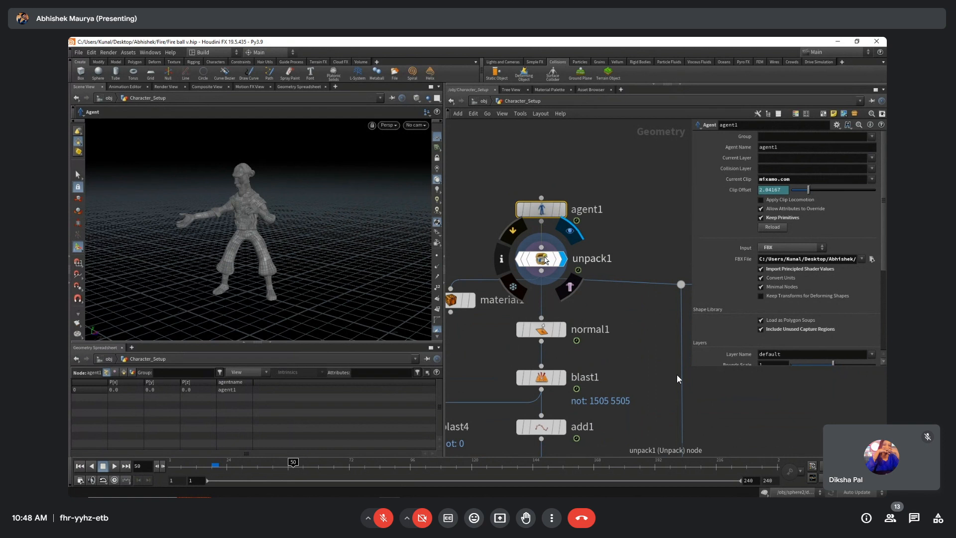
left_click(547, 259)
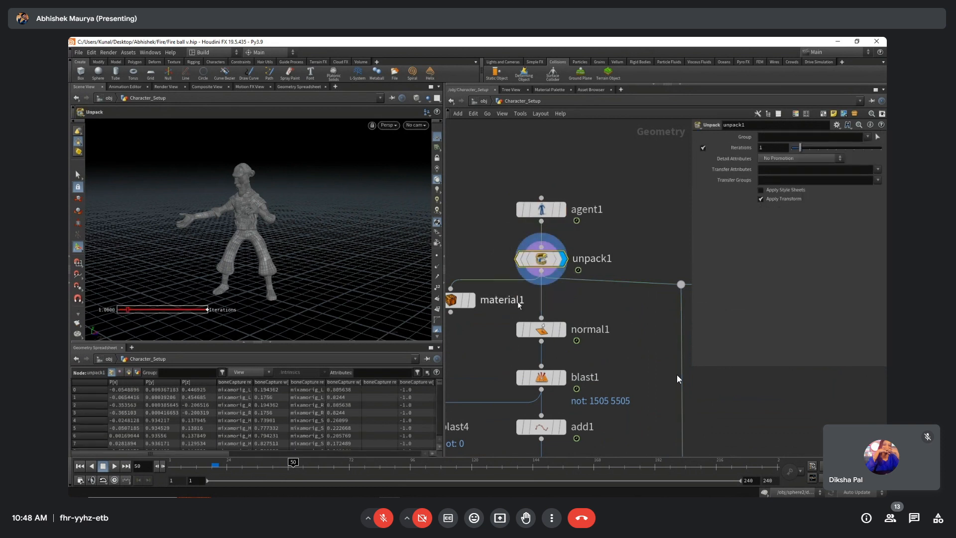
Go down the network to the fireball branch and select pointvelocity1 below copytopoints1.
middle_click_drag(500, 339, 523, 283)
scroll(508, 328, "down", 3)
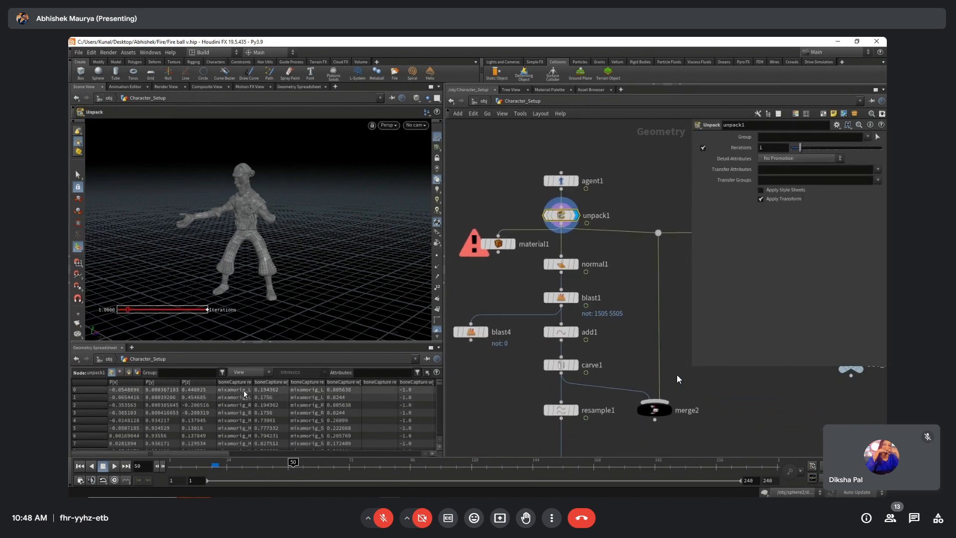
scroll(539, 332, "down", 3)
scroll(539, 333, "down", 2)
middle_click_drag(539, 332, 581, 264)
scroll(581, 264, "up", 2)
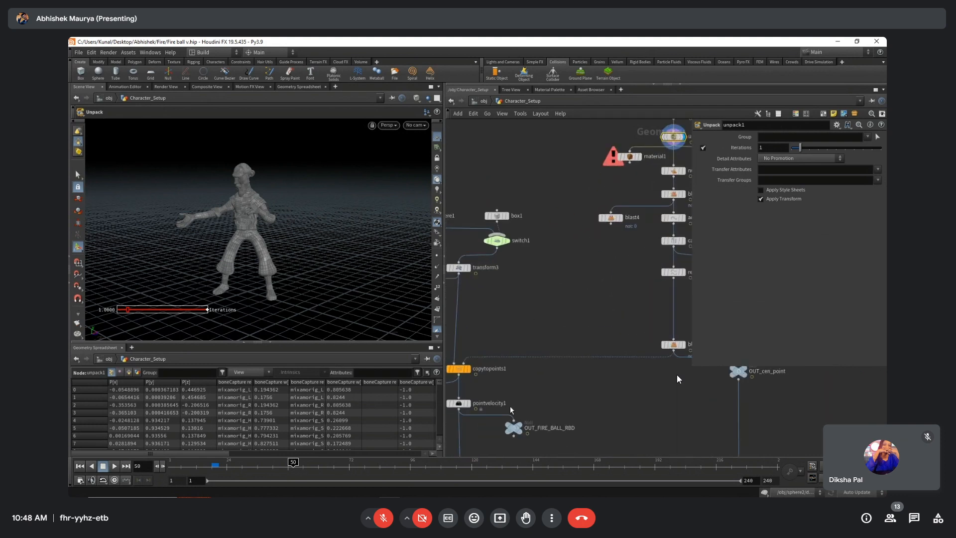
middle_click_drag(510, 410, 552, 379)
left_click(501, 383)
Add a Trail node beside pointvelocity1 and set its Result Type to Compute Velocity.
key("Tab")
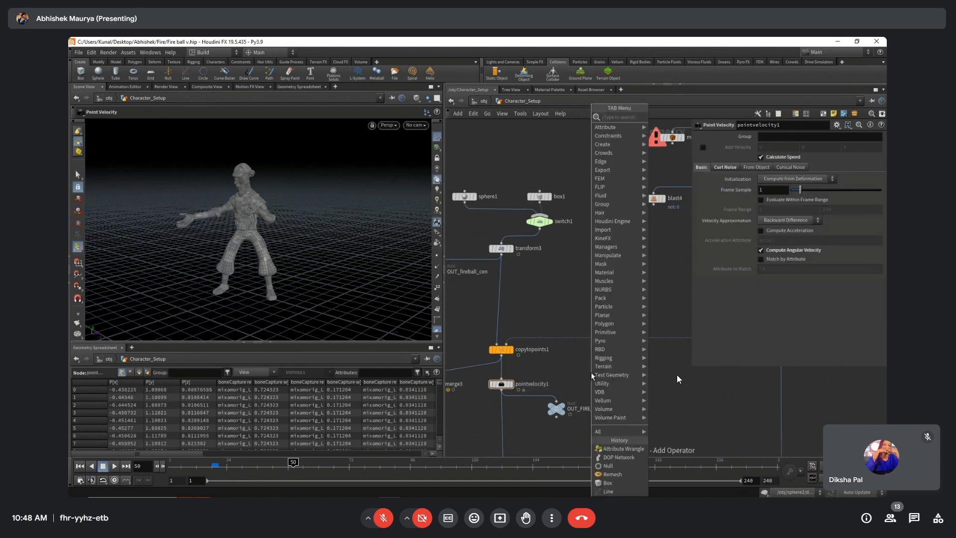
type("trail")
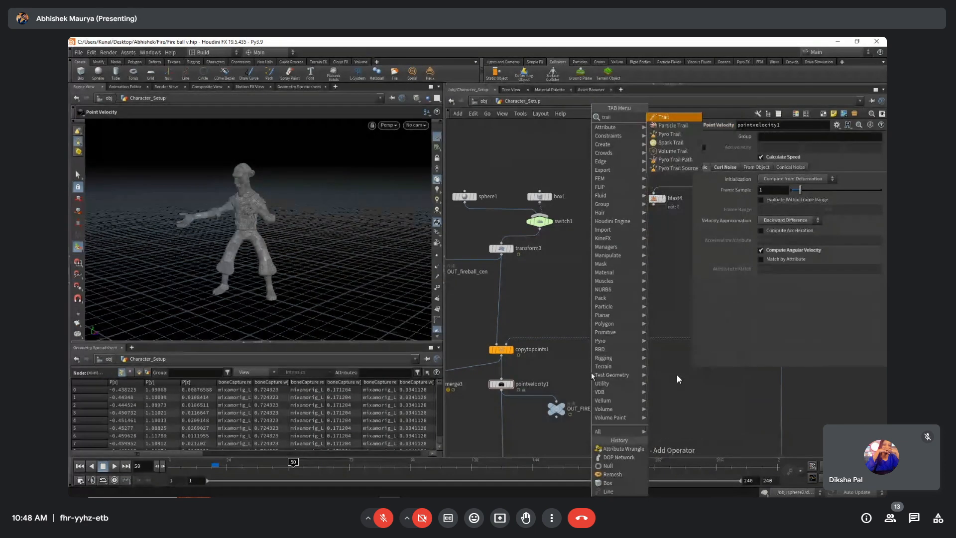
key("Return")
left_click(591, 374)
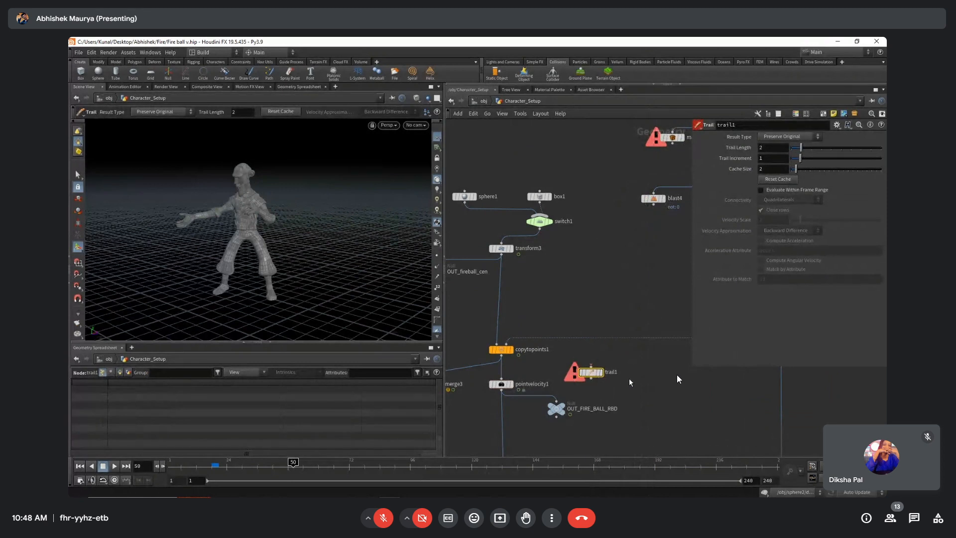
middle_click_drag(656, 399, 668, 383)
left_click(789, 137)
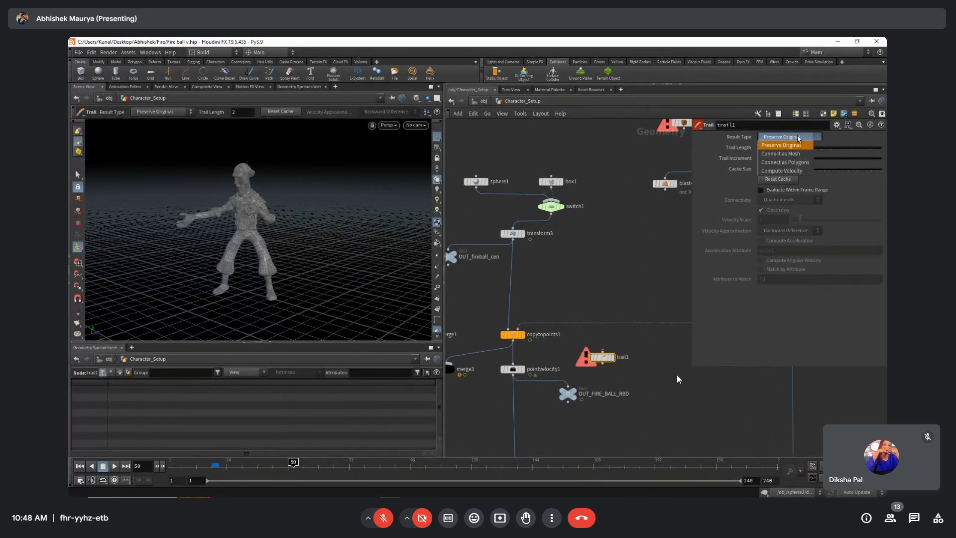
left_click(794, 172)
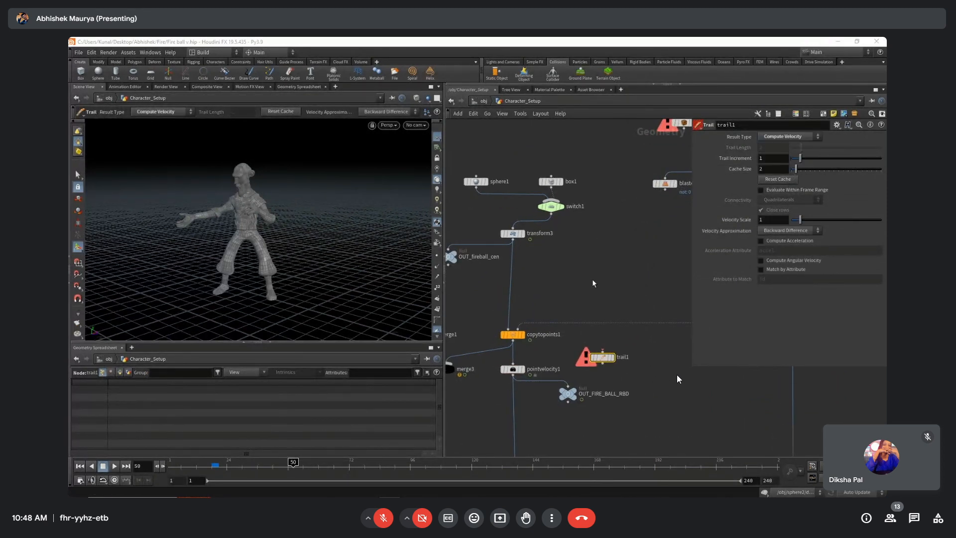
Wire copytopoints1 into trail1, turn on the viewport's point velocity trails and display trail1.
scroll(583, 299, "up", 3)
left_click(486, 282)
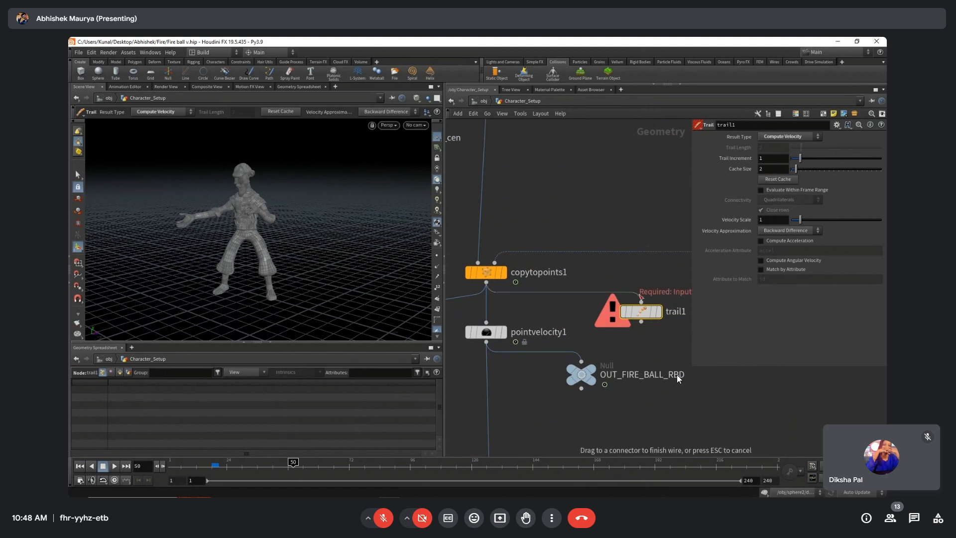
left_click(641, 301)
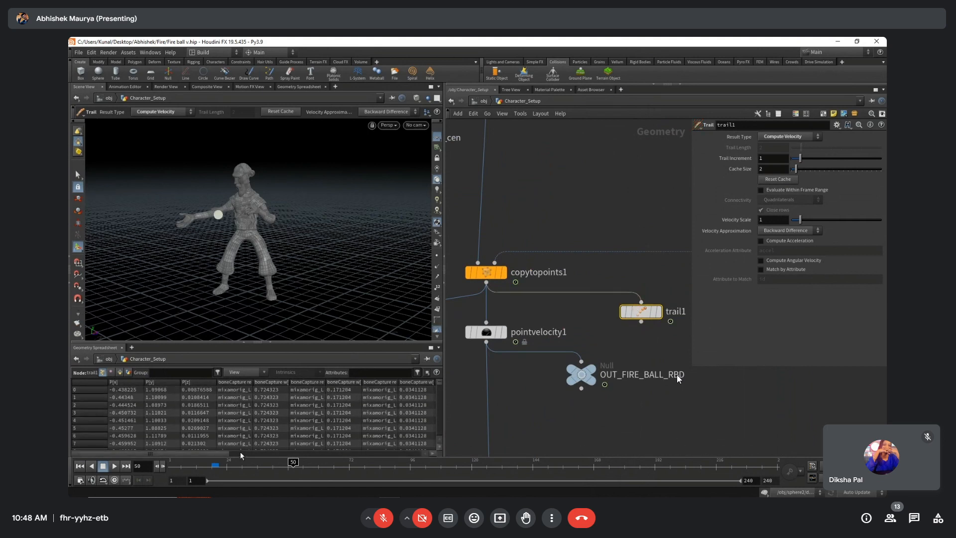
left_click(437, 277)
middle_click_drag(668, 315, 641, 319)
left_click(640, 318)
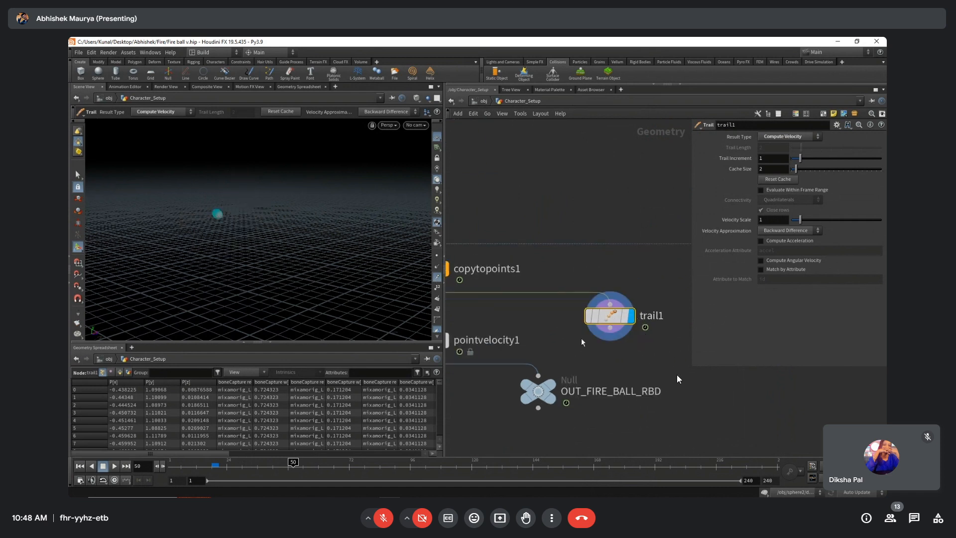
Rewire trail1's input so it takes the character from unpack1.
scroll(580, 336, "down", 3)
scroll(575, 325, "down", 4)
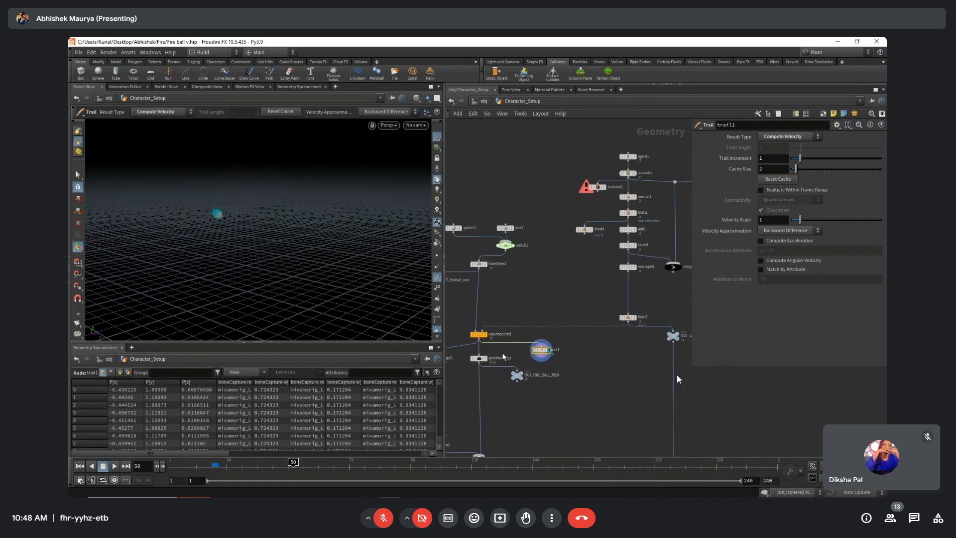
left_click_drag(494, 358, 614, 193)
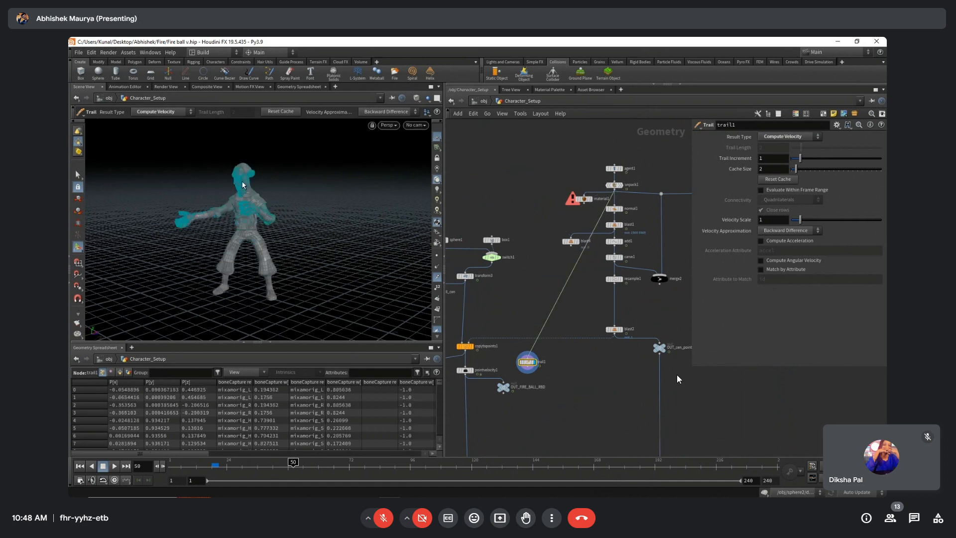
Examine the velocity trails on the character's head up close from several angles.
scroll(239, 179, "up", 5)
middle_click_drag(243, 177, 224, 228, "alt")
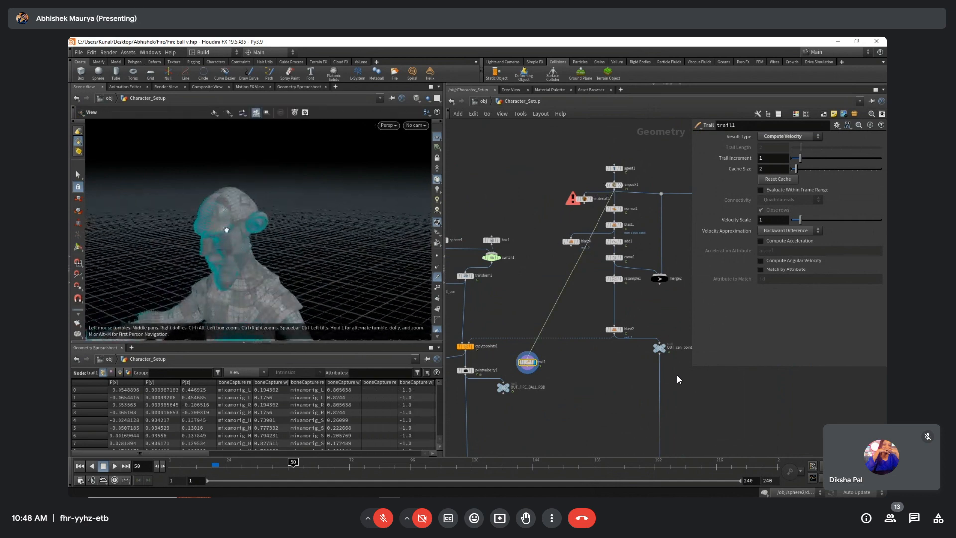
left_click_drag(224, 228, 218, 249, "alt")
middle_click_drag(218, 250, 263, 206, "alt")
scroll(263, 206, "up", 3)
right_click_drag(263, 206, 267, 219, "alt")
left_click_drag(267, 220, 256, 225, "alt")
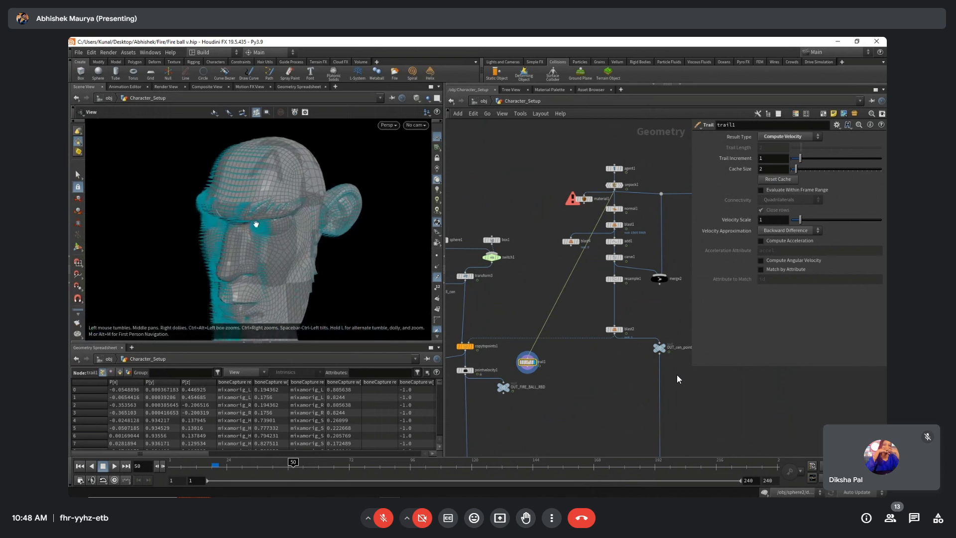
middle_click_drag(256, 224, 247, 234, "alt")
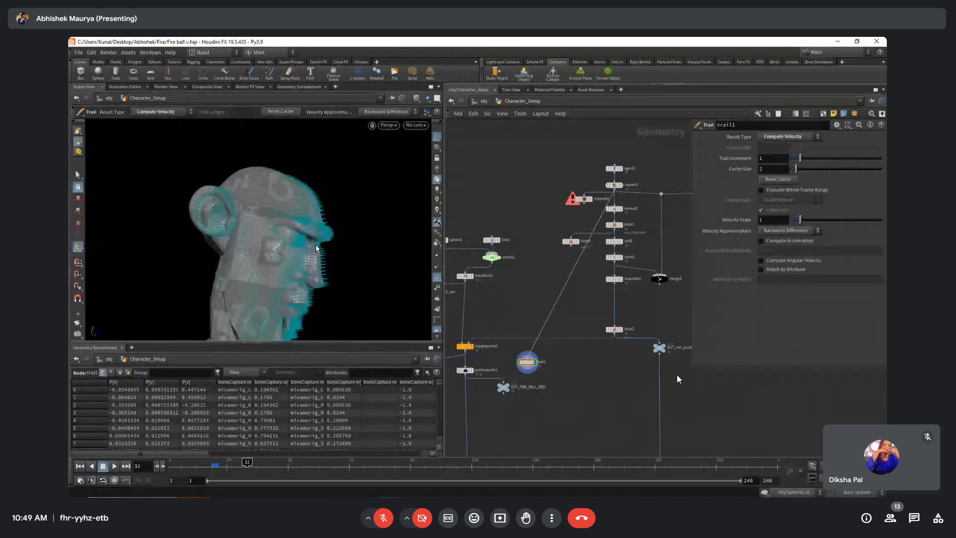
Advance frame by frame from frame 32 to 42 to examine how the head's velocity trails change.
key("Right")
key("Right")
key("Right")
key("Right")
key("Right")
key("Right")
key("Right")
key("Right")
key("Right")
key("Right")
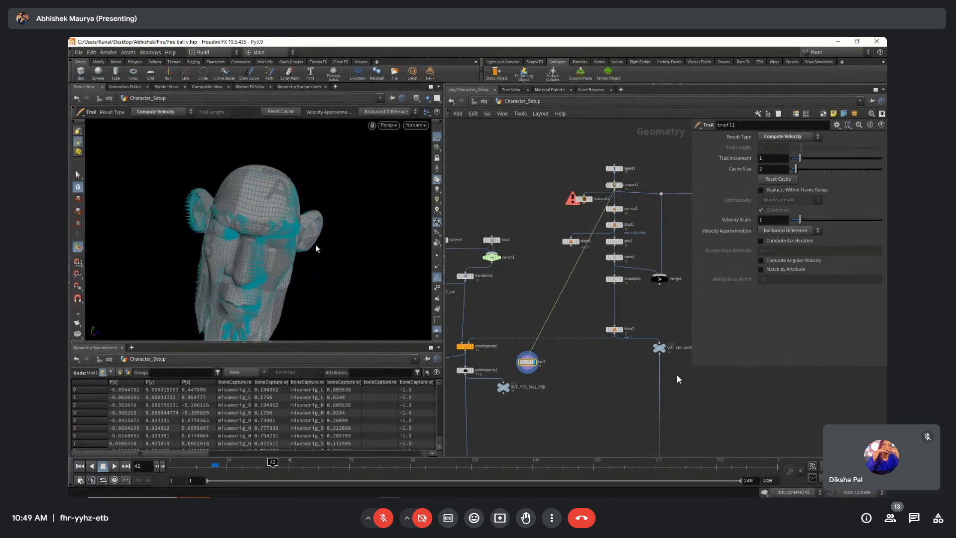
Open Paint and draw a U-shaped motion path with circles at its start, lowest point and far end.
key("super")
type("pa")
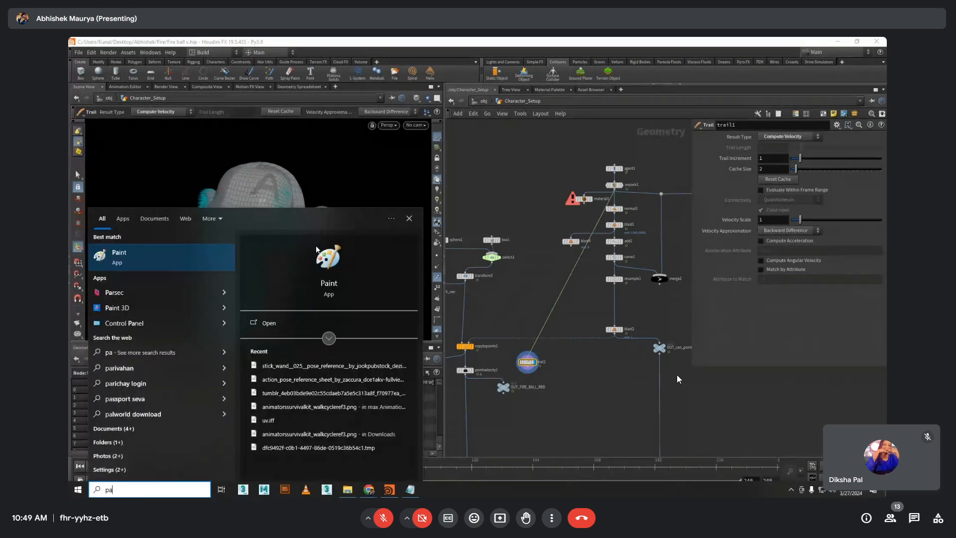
key("Return")
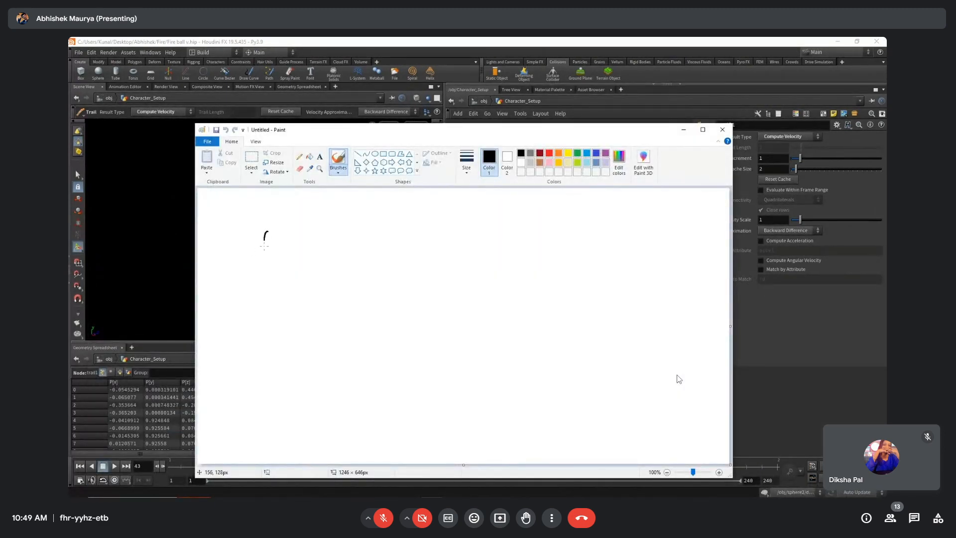
mouse_move(265, 243)
left_mouse_down()
mouse_move(273, 232)
mouse_move(351, 302)
mouse_move(424, 390)
mouse_move(552, 324)
mouse_move(617, 228)
mouse_move(637, 229)
left_mouse_up()
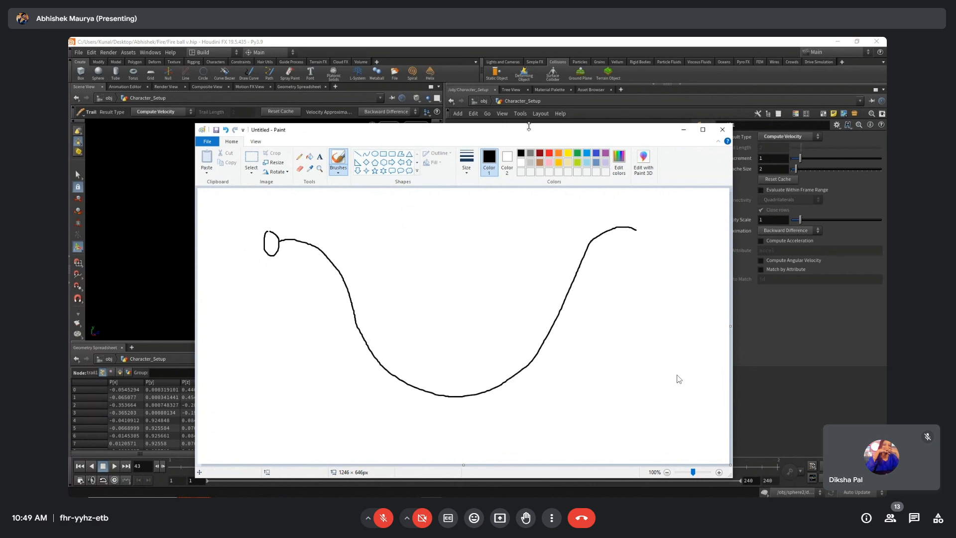
mouse_move(449, 380)
left_mouse_down()
mouse_move(467, 403)
mouse_move(454, 380)
left_mouse_up()
mouse_move(604, 215)
left_mouse_down()
mouse_move(598, 248)
mouse_move(604, 211)
left_mouse_up()
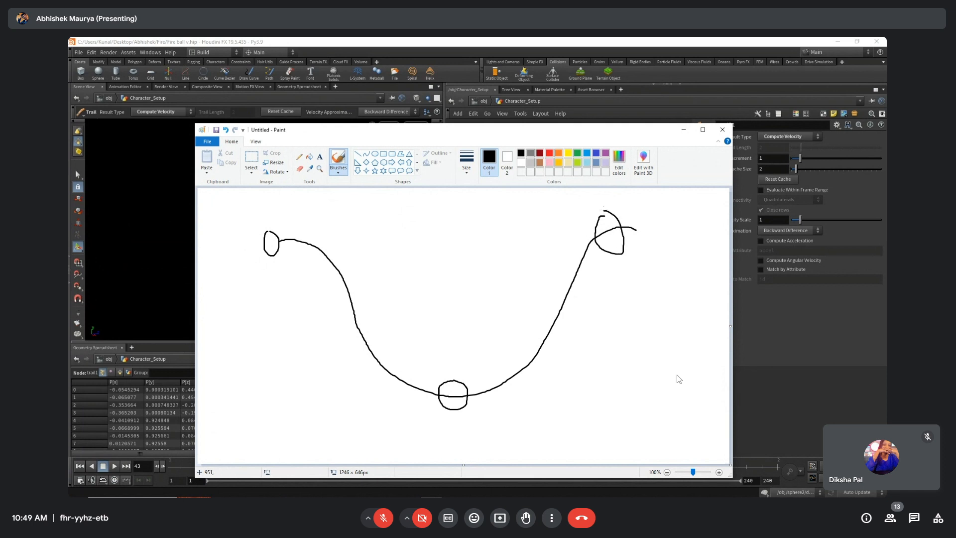
Number the three circles along the path 1, 2 and 3 in dark red.
left_click(540, 153)
left_click_drag(266, 201, 269, 225)
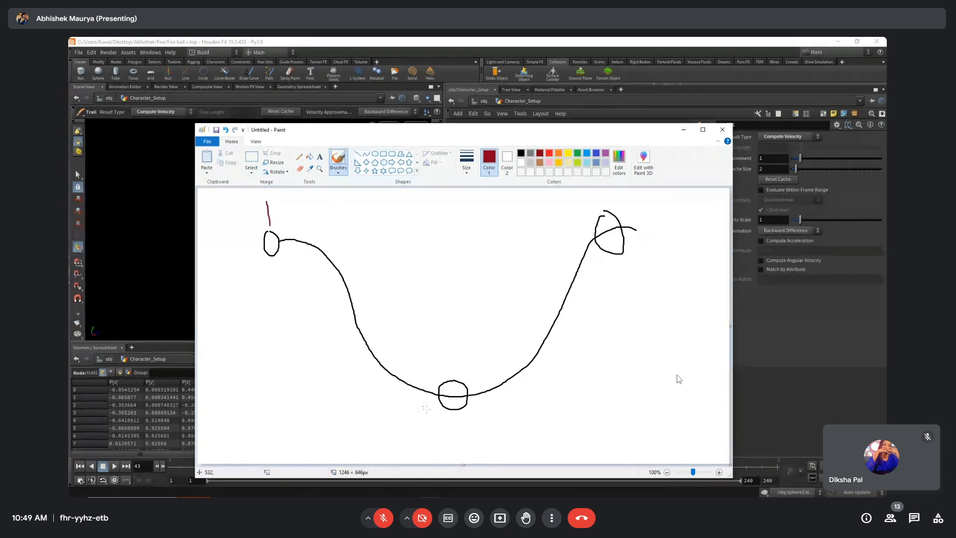
left_click_drag(447, 428, 459, 429)
left_click_drag(619, 273, 617, 292)
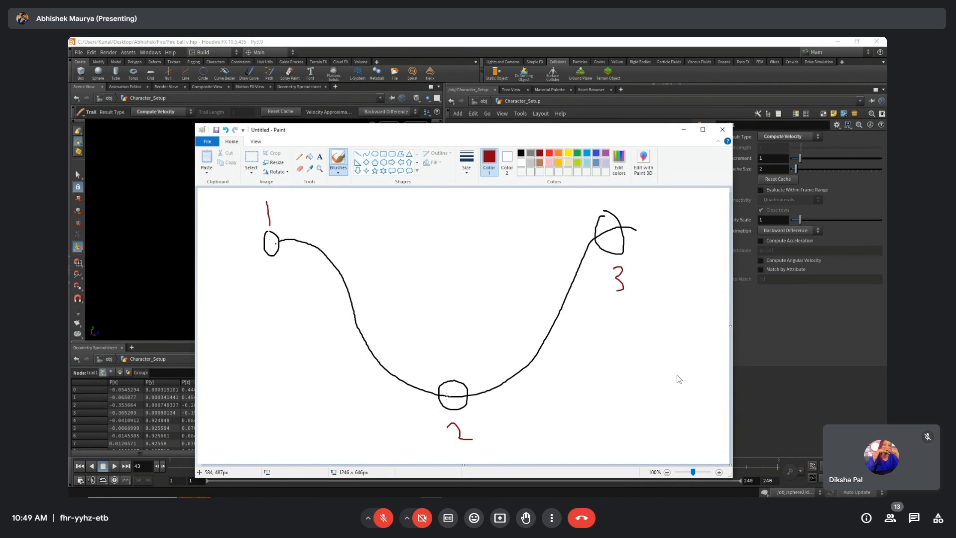
Draw dark red velocity lines trailing behind circles 2 and 3, undoing the stray strokes.
left_click_drag(453, 382, 390, 315)
key("ctrl+z")
left_click_drag(453, 382, 399, 345)
left_click_drag(450, 413, 386, 371)
left_click_drag(443, 391, 397, 362)
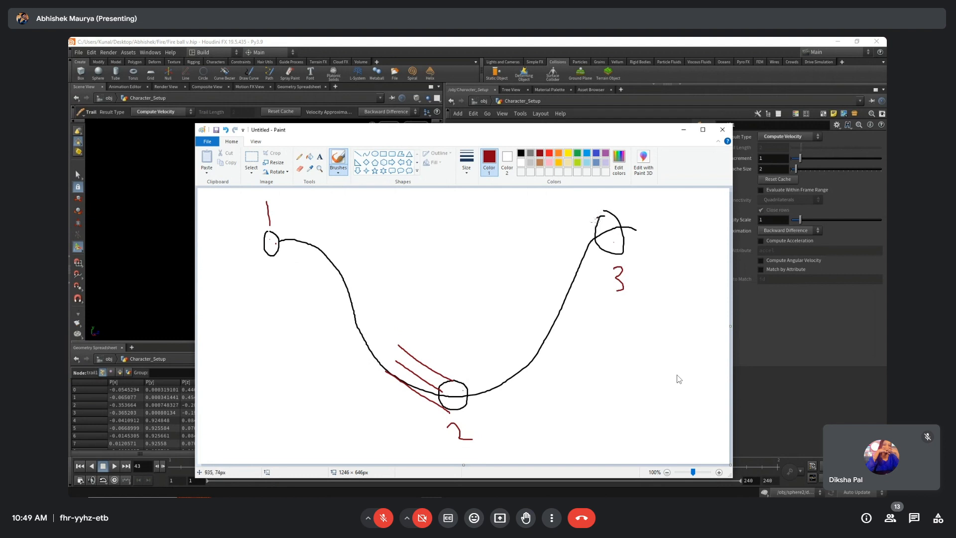
mouse_move(598, 218)
left_mouse_down()
mouse_move(572, 260)
mouse_move(596, 287)
left_mouse_up()
left_click_drag(595, 246, 585, 271)
mouse_move(312, 241)
left_mouse_down()
mouse_move(321, 252)
mouse_move(331, 243)
left_mouse_up()
key("ctrl+z")
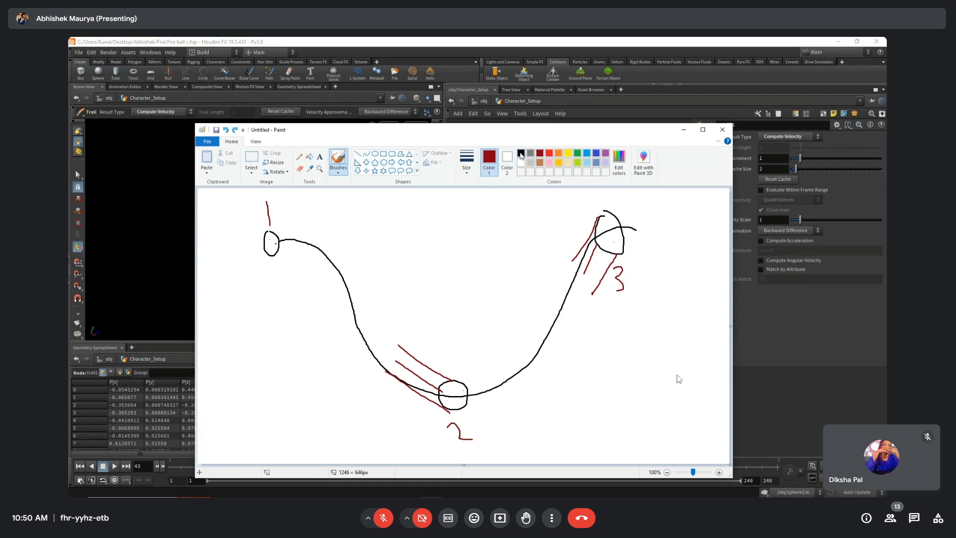
Draw a black circle on the path shortly after circle 1 and another over circle 2.
left_click(521, 153)
left_click_drag(325, 242, 324, 242)
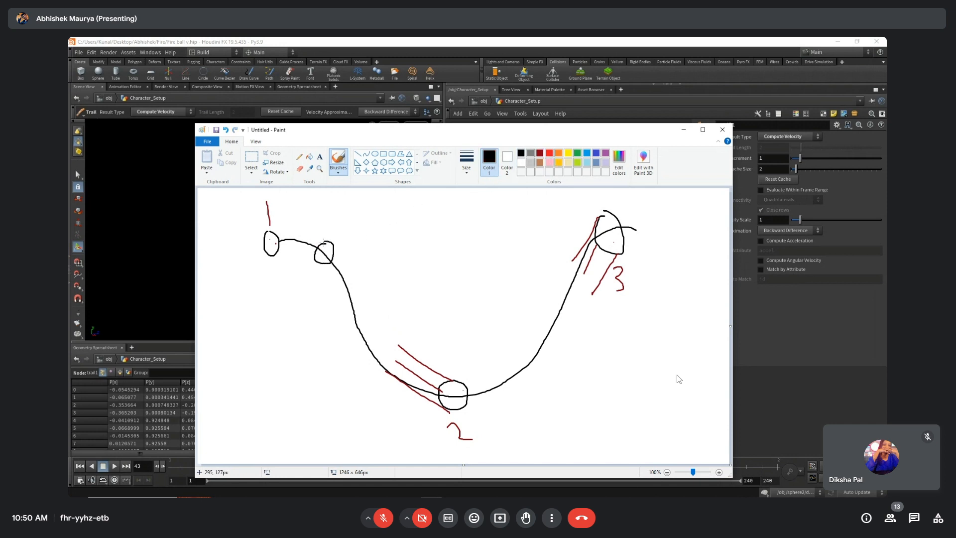
mouse_move(442, 381)
left_mouse_down()
mouse_move(466, 403)
mouse_move(460, 373)
left_mouse_up()
Draw short dark red velocity lines behind the circle near 1 and longer ones behind circle 2.
left_click(540, 153)
mouse_move(330, 241)
left_mouse_down()
mouse_move(315, 237)
mouse_move(312, 261)
mouse_move(303, 257)
left_mouse_up()
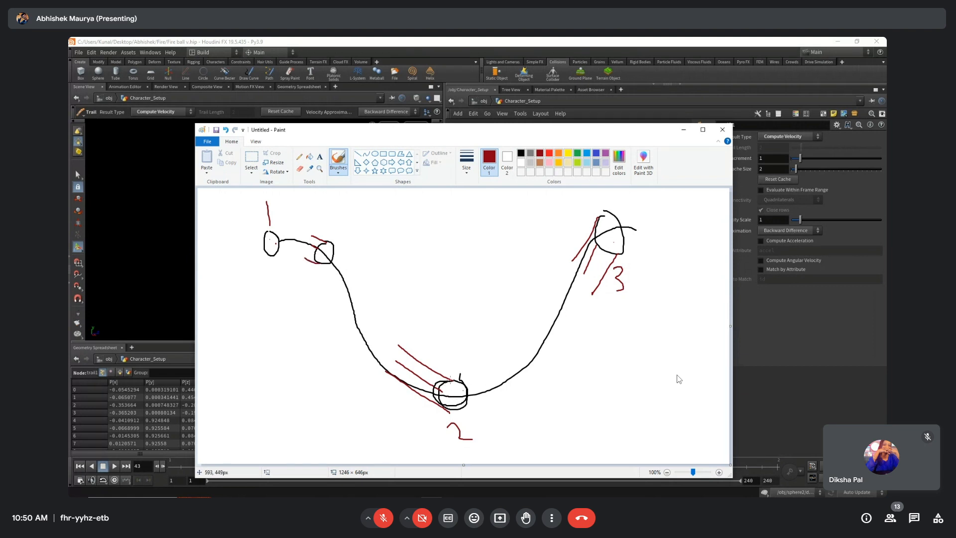
left_click_drag(452, 381, 402, 351)
mouse_move(433, 393)
left_mouse_down()
mouse_move(400, 363)
mouse_move(403, 384)
left_mouse_up()
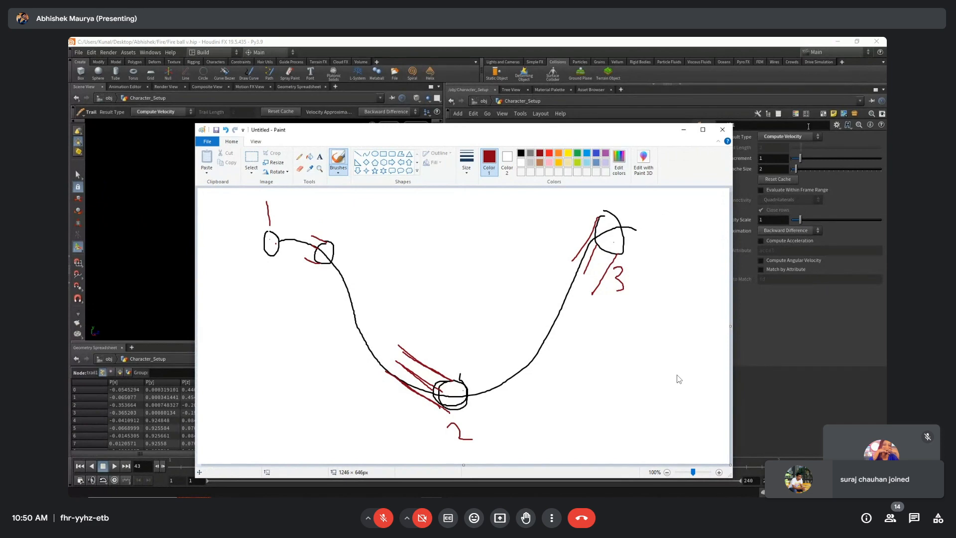
Switch from the Paint sketch back to Houdini and compare the parameters of the pointvelocity1 and trail1 nodes.
left_click(683, 130)
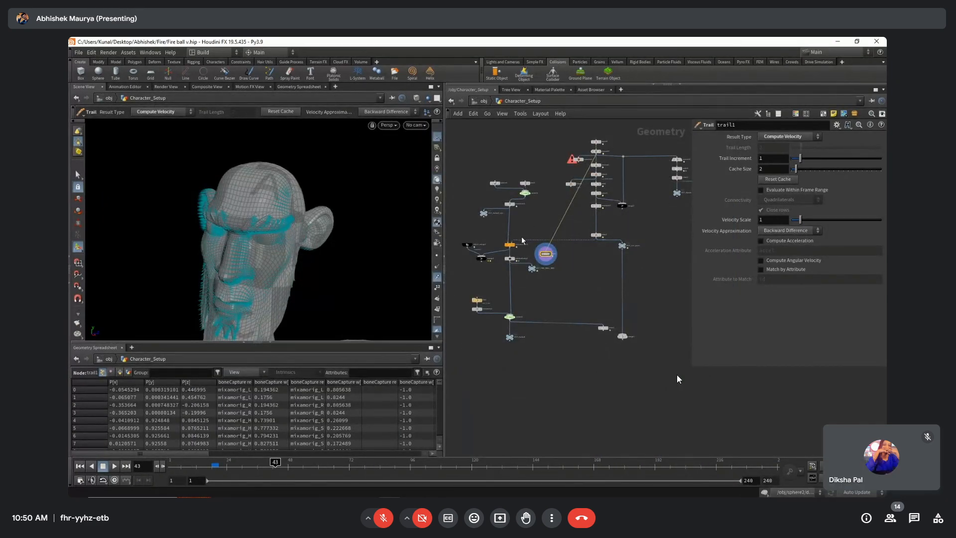
scroll(500, 266, "up", 3)
scroll(500, 266, "up", 1)
left_click(519, 274)
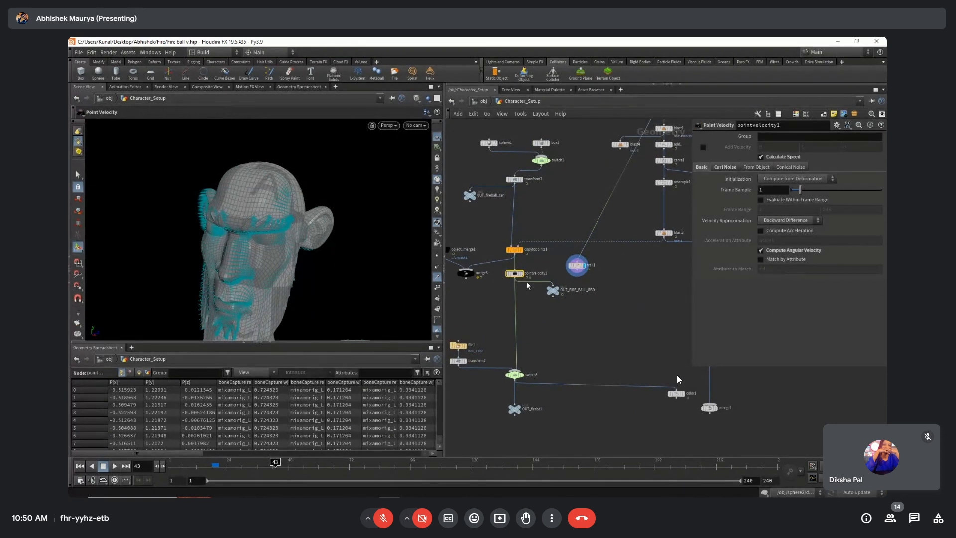
scroll(522, 288, "up", 2)
middle_click_drag(490, 282, 492, 291)
left_click_drag(472, 291, 545, 252)
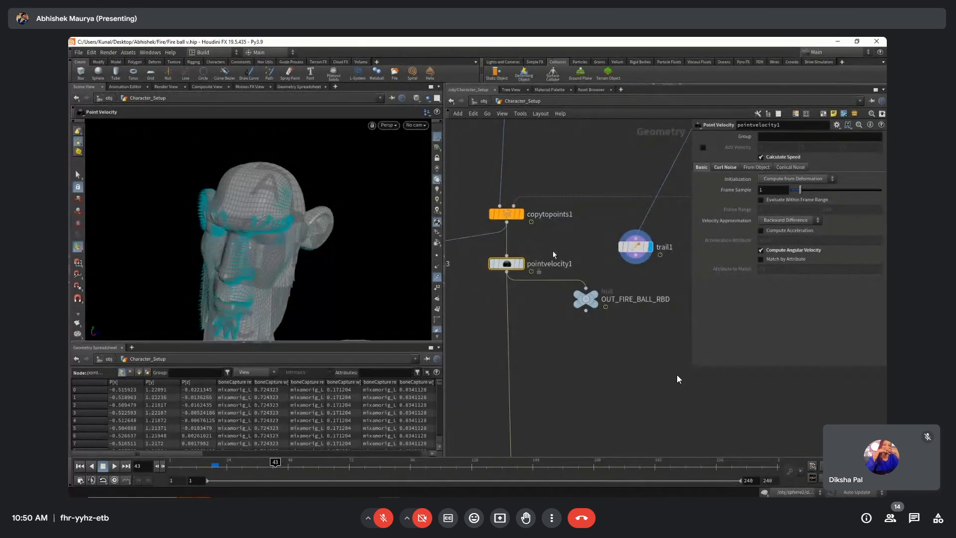
middle_click_drag(571, 244, 545, 267)
left_click_drag(550, 248, 647, 293)
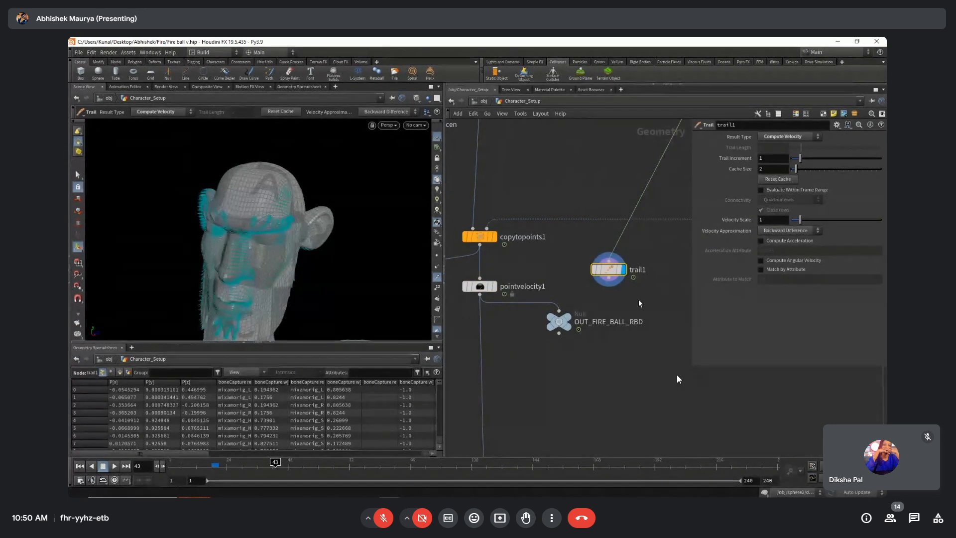
Select the pointvelocity1 node below copytopoints1 and make it the displayed node.
middle_click_drag(556, 278, 578, 280)
left_click_drag(579, 283, 486, 301)
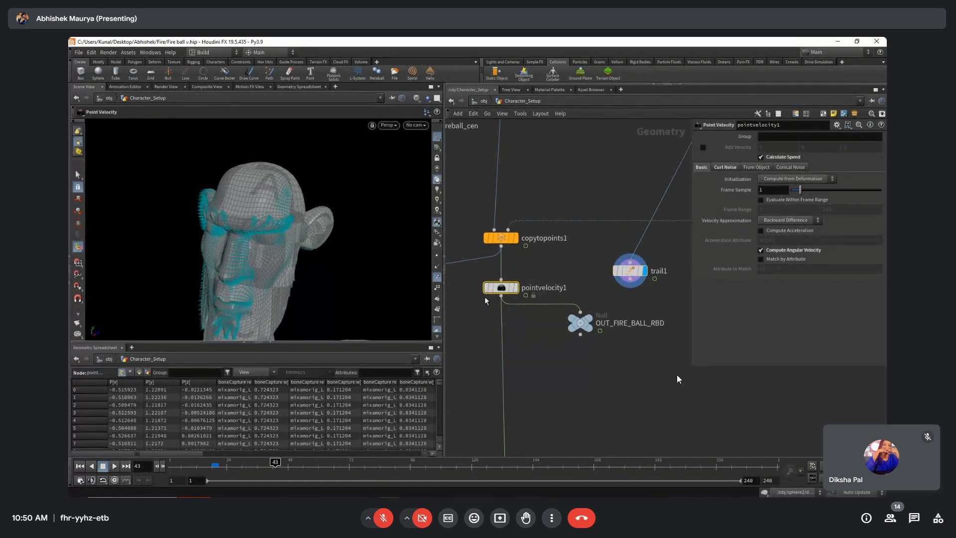
left_click(513, 288)
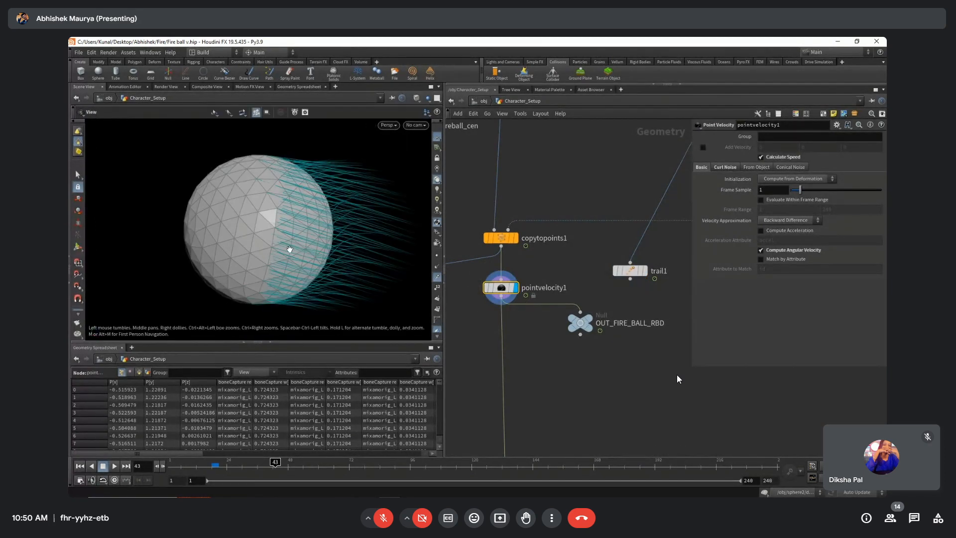
Connect the trail1 node to the output of copytopoints1 and display trail1 with its parameters.
scroll(289, 250, "down", 8)
left_click_drag(250, 245, 166, 289, "alt")
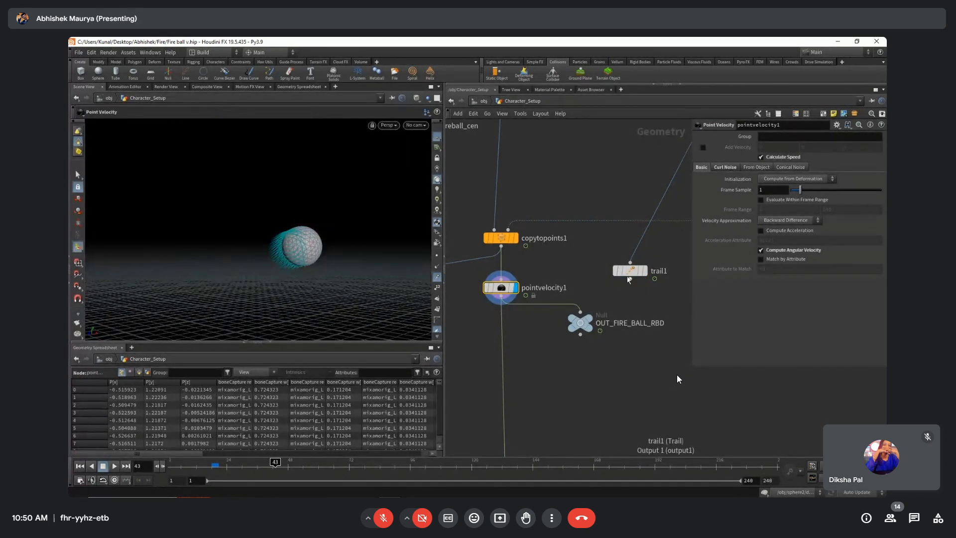
left_click_drag(630, 263, 501, 246)
middle_click_drag(566, 280, 545, 278)
scroll(607, 285, "up", 2)
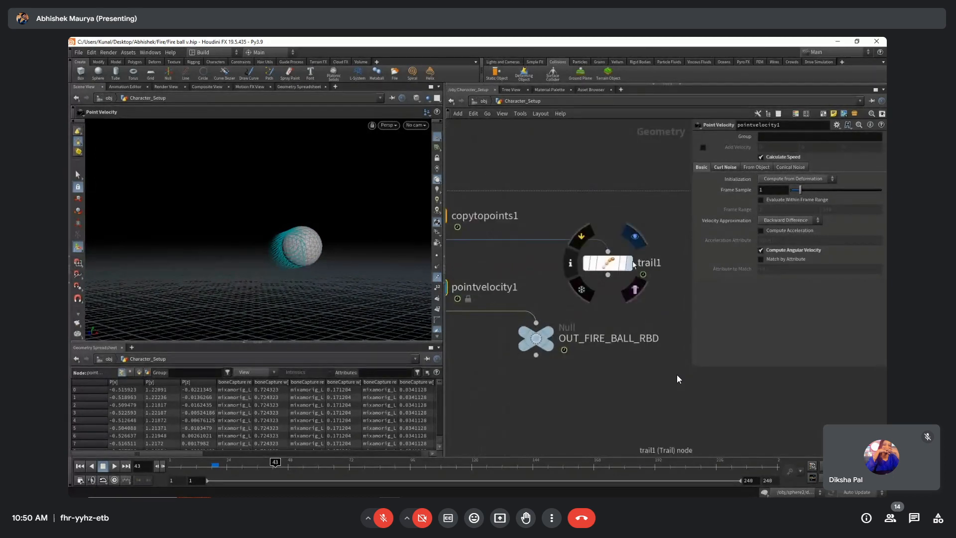
left_click(629, 263)
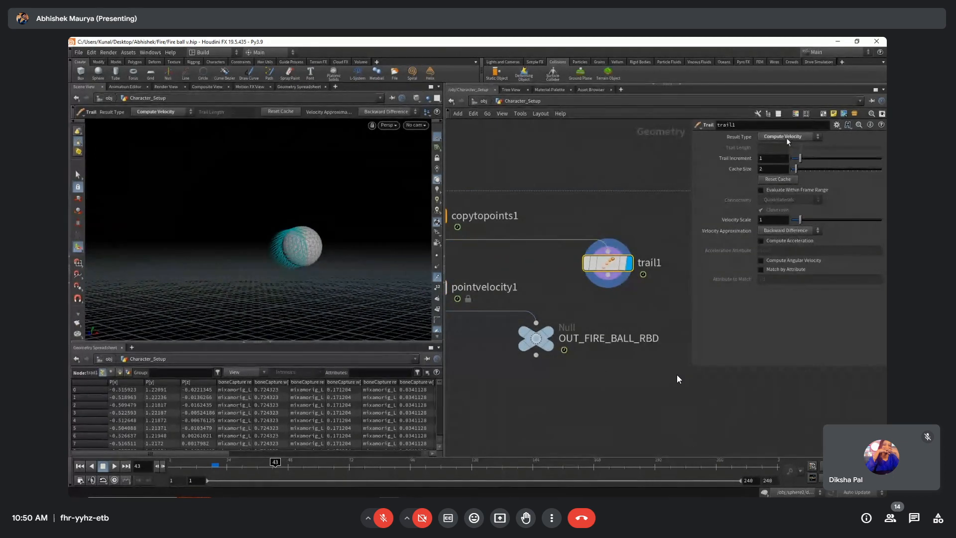
Display pointvelocity1, set its curl noise scale to 1.33 and turn off Add Curl Noise.
middle_click_drag(521, 285, 637, 294)
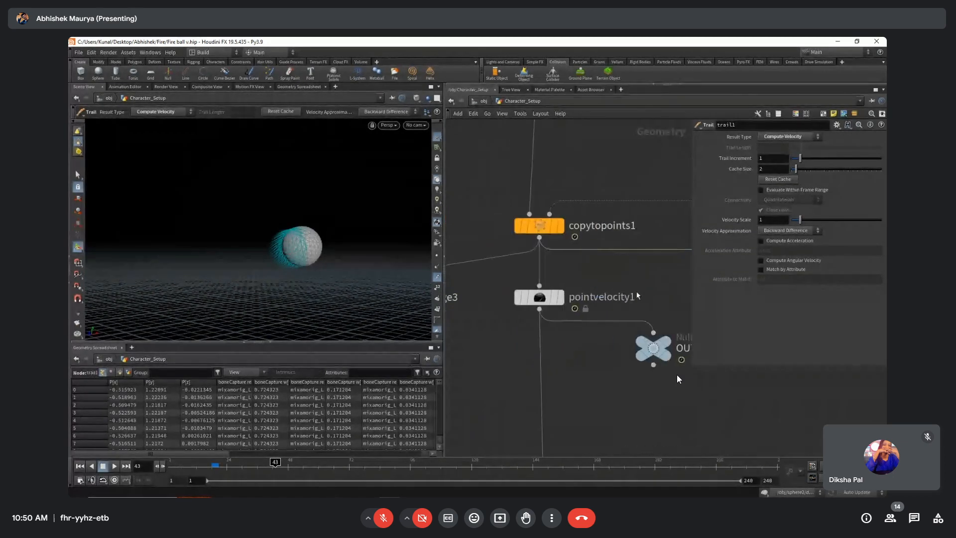
scroll(639, 294, "down", 2)
left_click(577, 298)
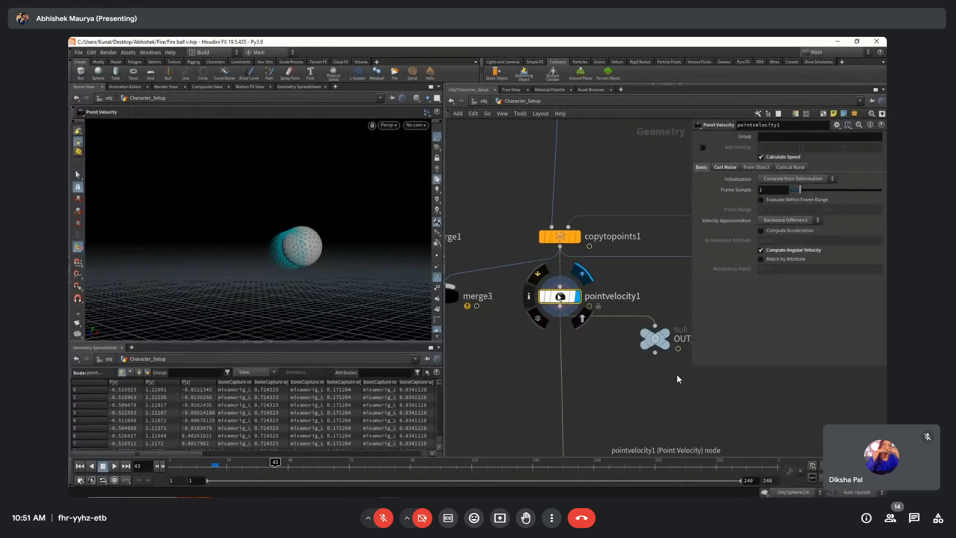
left_click(725, 167)
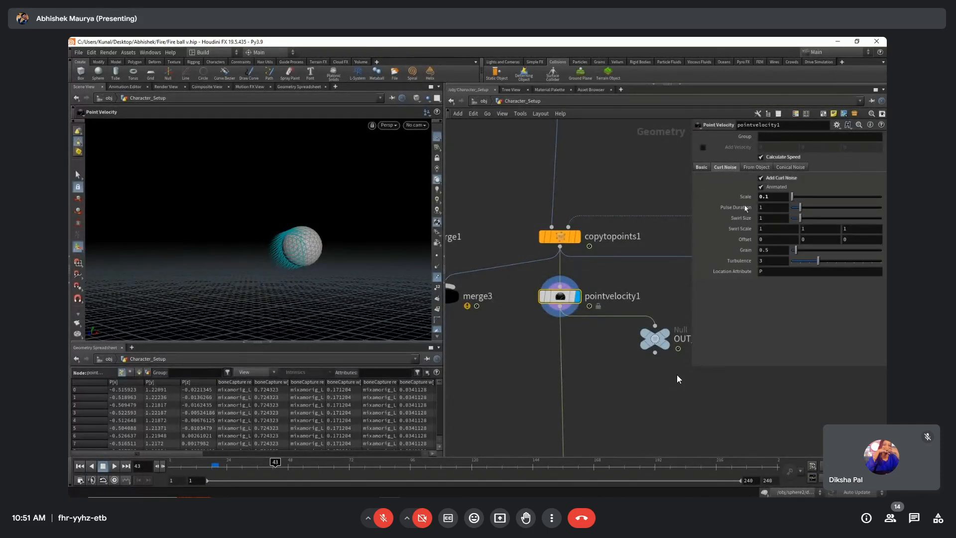
left_click_drag(801, 197, 803, 199)
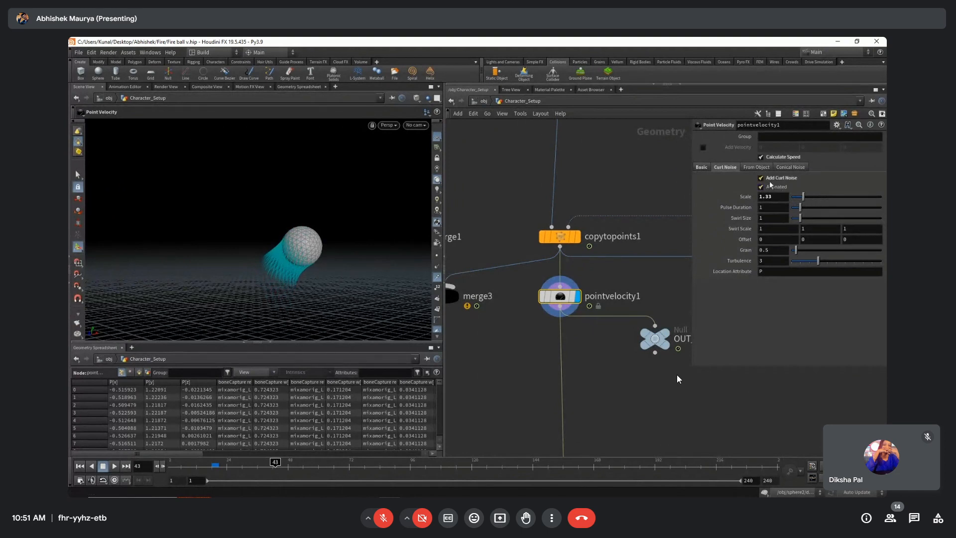
left_click(766, 179)
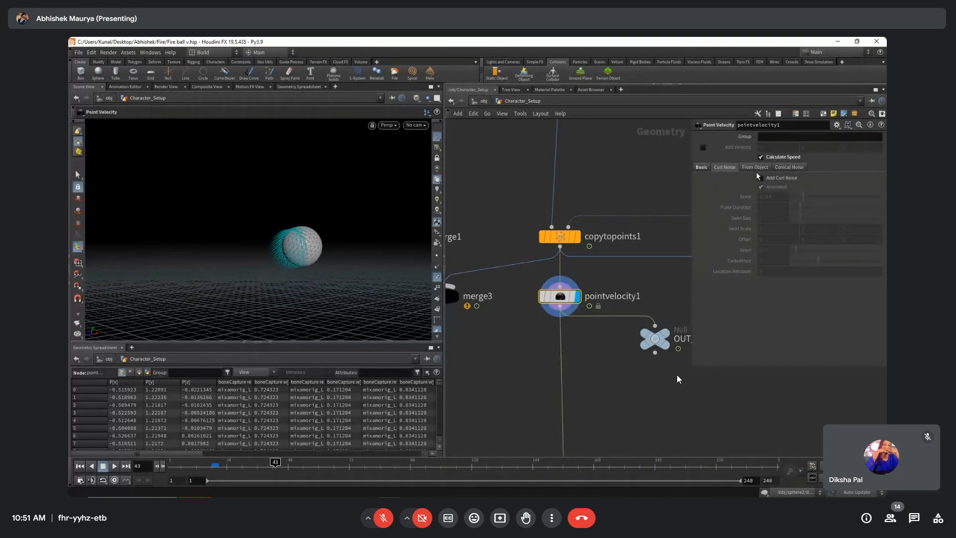
left_click(796, 167)
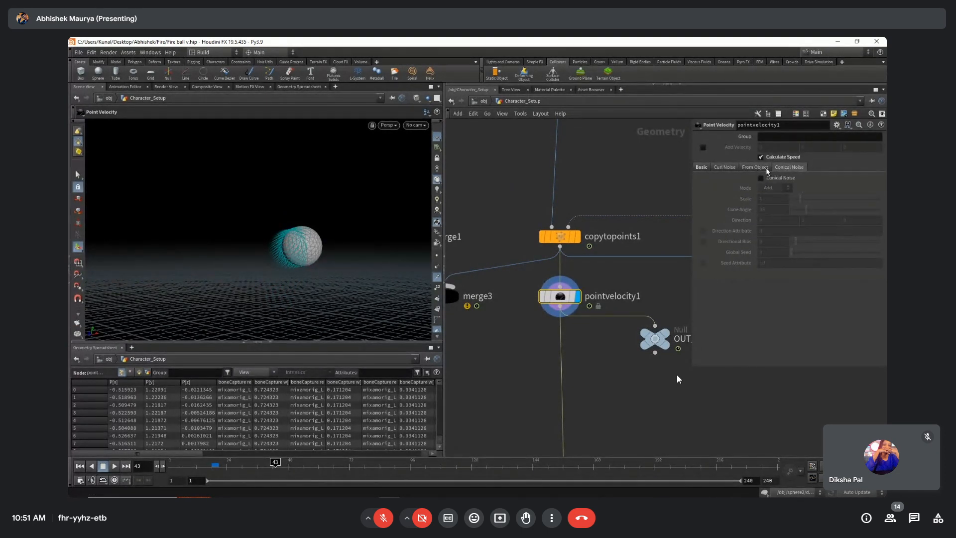
left_click(702, 167)
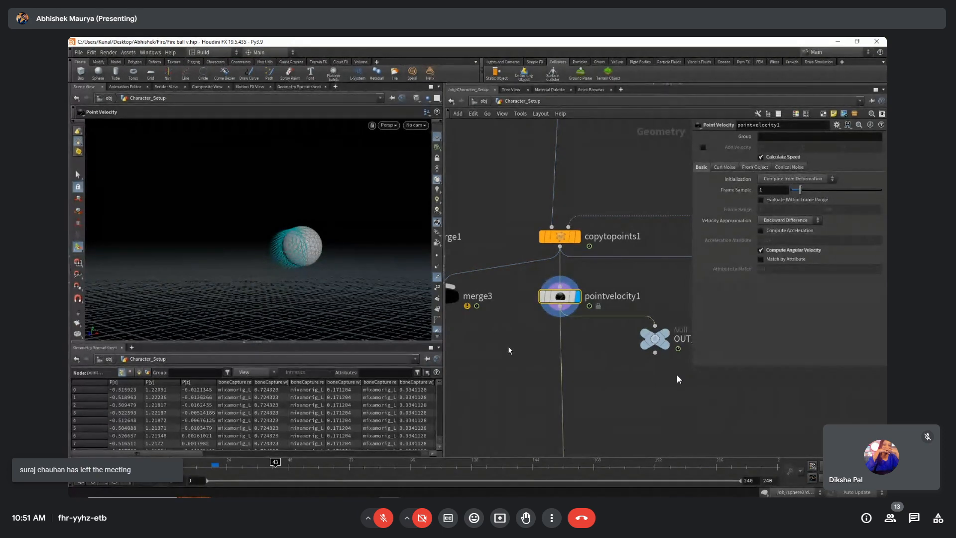
Display the OUT_FIRE_BALL_RBD null fed by pointvelocity1.
scroll(507, 349, "down", 3)
scroll(508, 331, "up", 2)
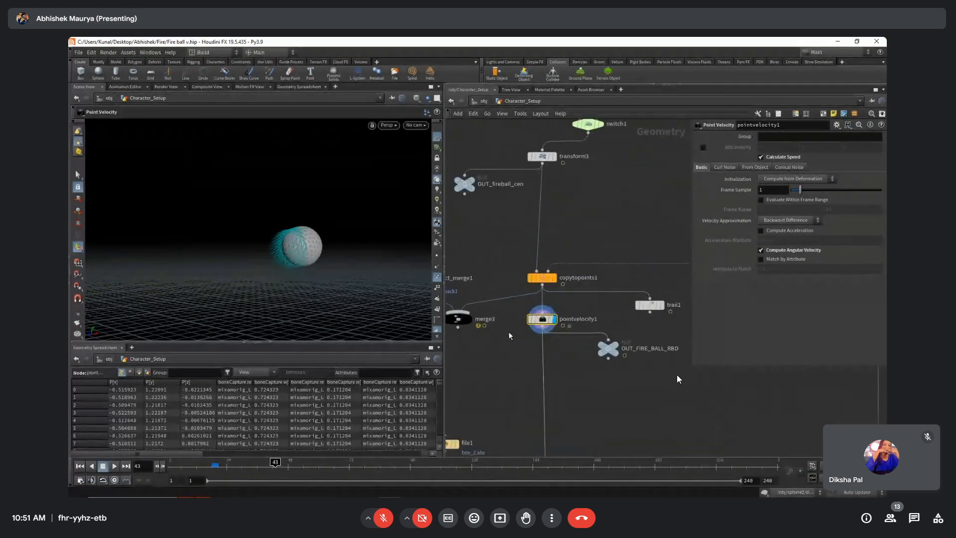
left_click_drag(515, 339, 563, 311)
middle_click_drag(584, 309, 582, 302)
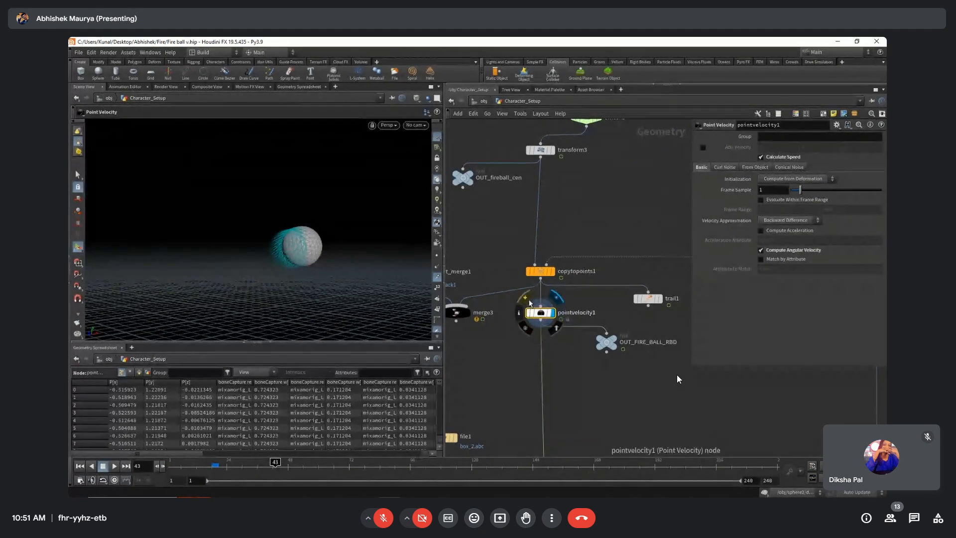
middle_click_drag(595, 373, 582, 346)
left_click_drag(630, 355, 590, 305)
left_click_drag(566, 347, 607, 309)
left_click(607, 313)
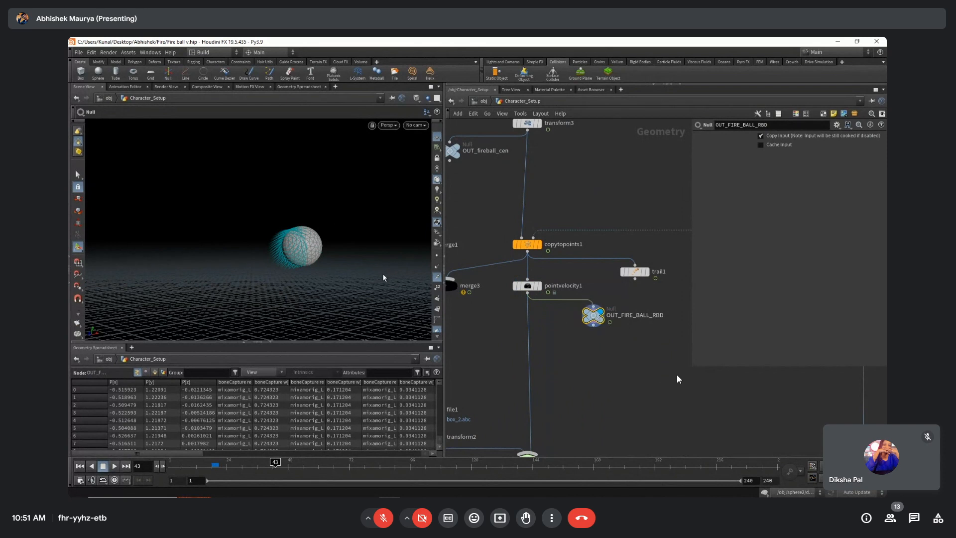
Display the OUT_cen_point null below blast2 to view the fireball's centre point.
scroll(502, 315, "down", 5)
middle_click_drag(561, 326, 494, 324)
middle_click_drag(632, 243, 572, 327)
scroll(589, 305, "up", 2)
middle_click_drag(492, 356, 603, 312)
scroll(604, 312, "up", 3)
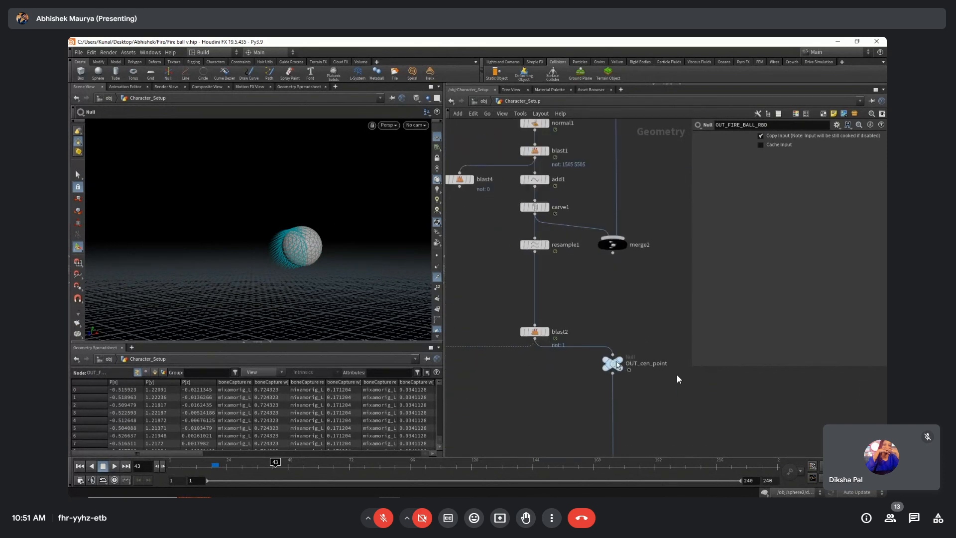
left_click(619, 362)
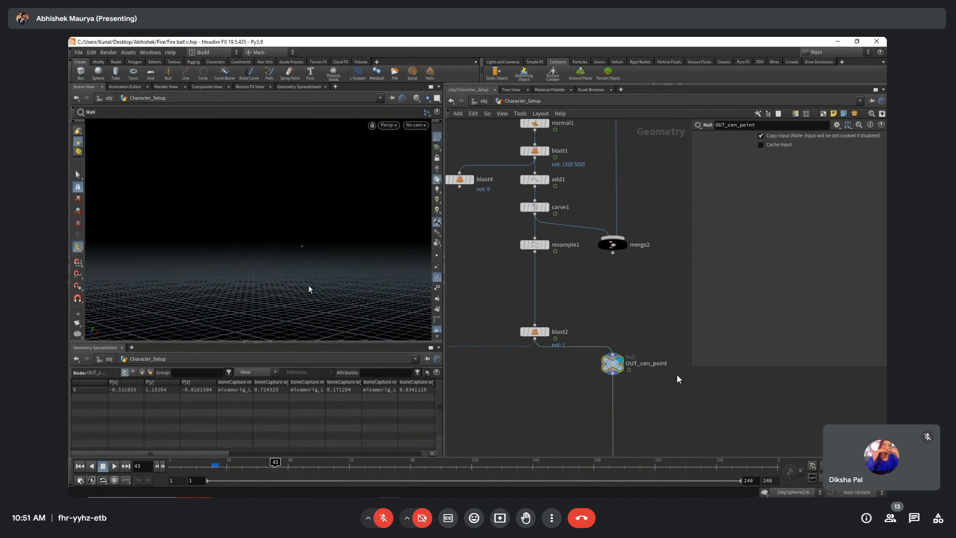
Switch the display back to OUT_FIRE_BALL_RBD and view the fireball from a higher angle.
scroll(481, 389, "down", 4)
middle_click_drag(481, 388, 647, 294)
scroll(571, 316, "up", 5)
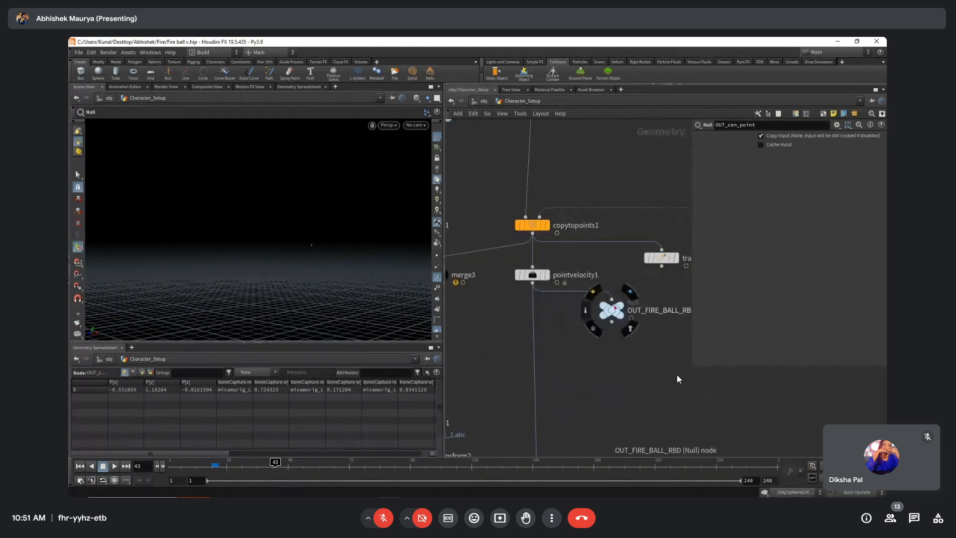
left_click(618, 308)
left_click(613, 309)
scroll(592, 323, "down", 3)
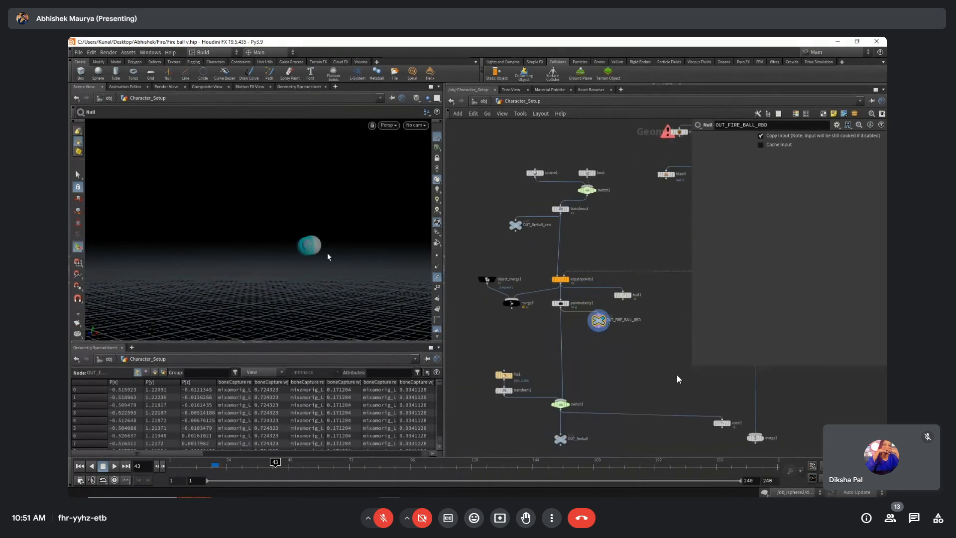
scroll(628, 339, "up", 2)
scroll(640, 348, "down", 3)
middle_click_drag(672, 346, 639, 328)
scroll(612, 338, "up", 2)
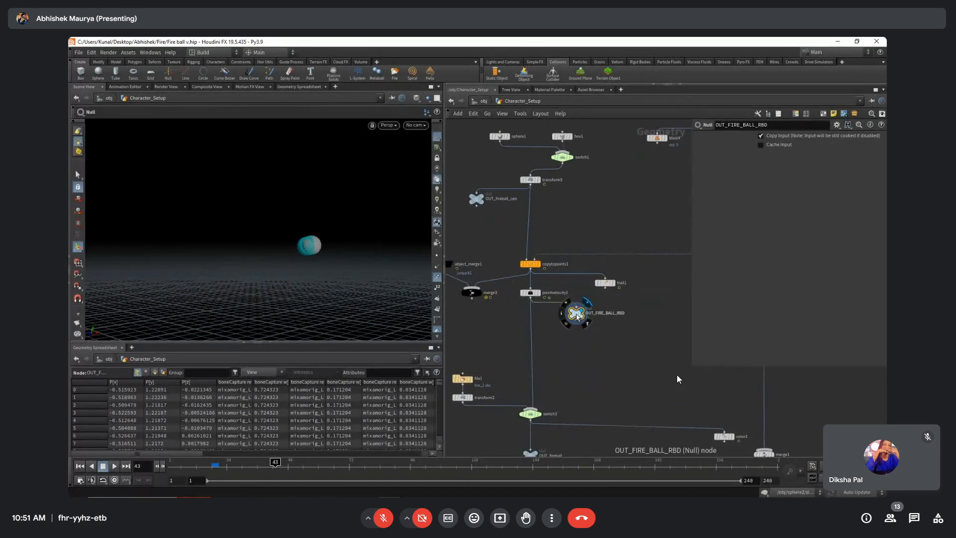
scroll(314, 248, "down", 2)
left_click_drag(314, 241, 280, 254, "alt")
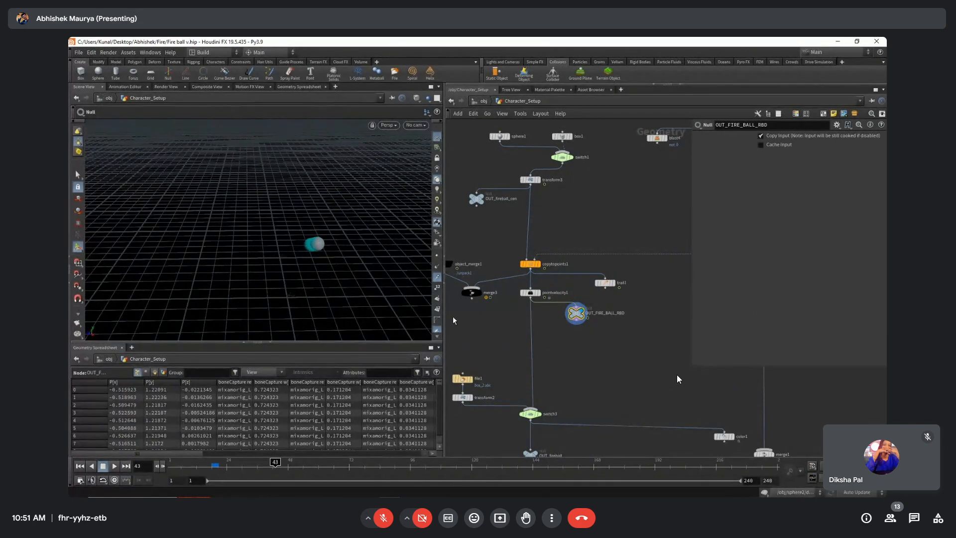
Display the switch3 node in the viewport and open the parameters of the file1 node.
middle_click_drag(584, 409, 463, 418)
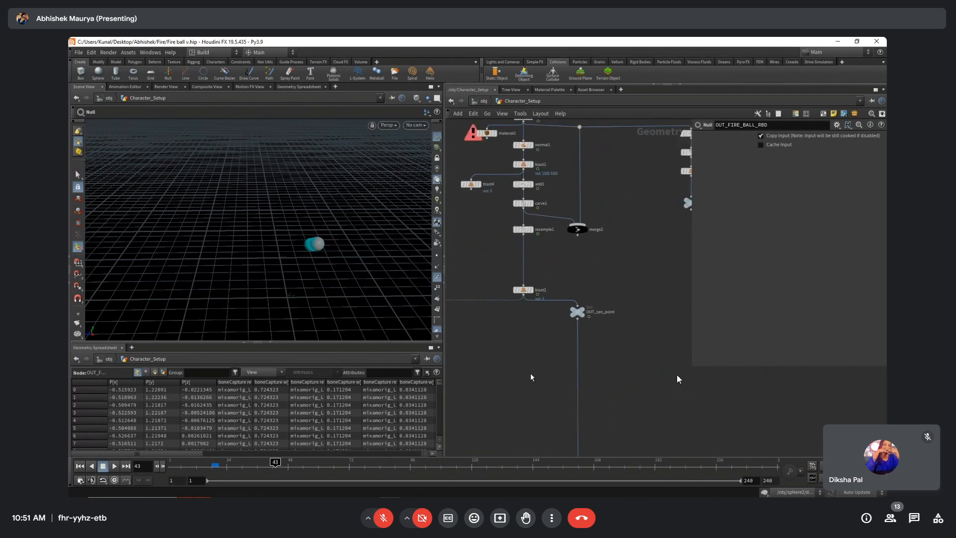
scroll(566, 342, "up", 1)
middle_click_drag(547, 359, 590, 276)
scroll(591, 324, "down", 2)
scroll(612, 357, "up", 1)
middle_click_drag(525, 376, 612, 378)
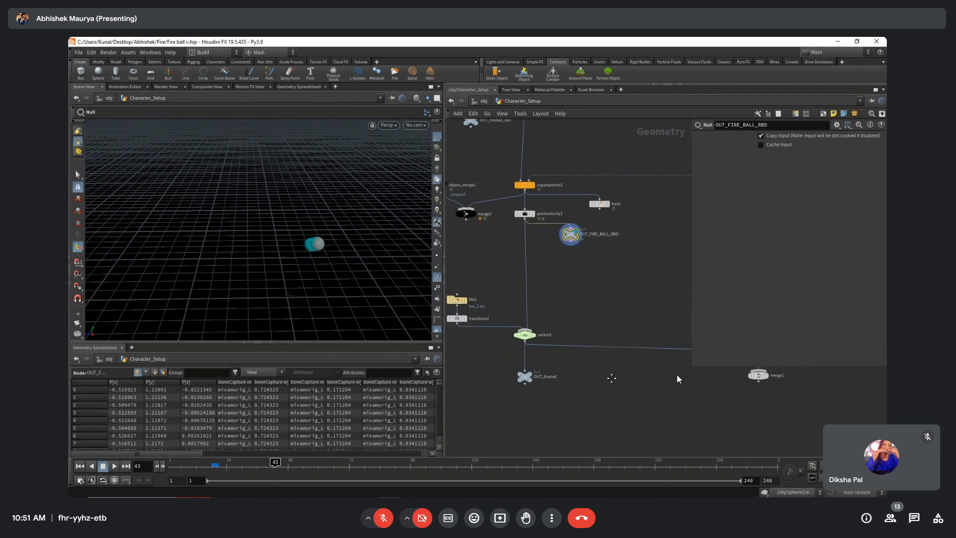
middle_click_drag(549, 323, 601, 340)
scroll(577, 350, "up", 2)
left_click(578, 351)
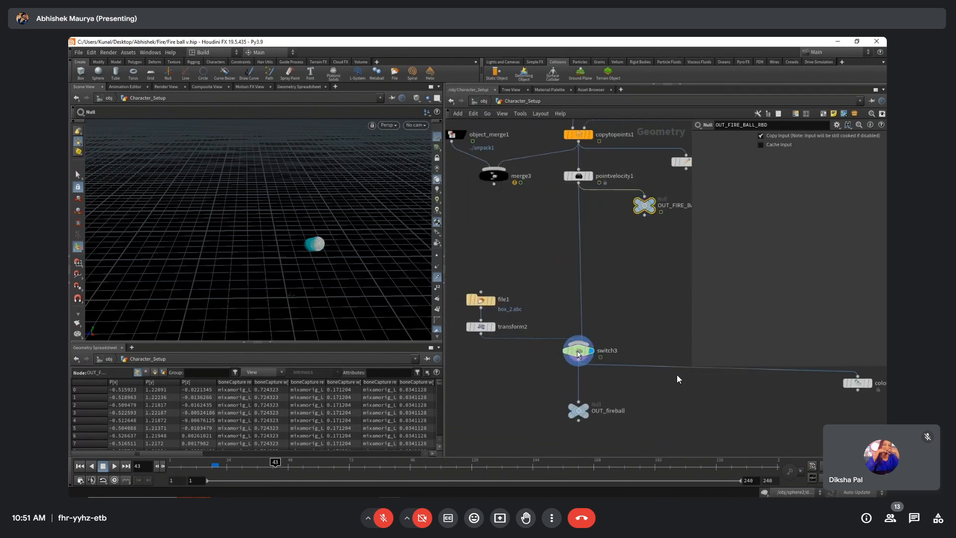
key("space+g")
left_click_drag(248, 280, 264, 268)
scroll(265, 268, "down", 8)
left_click(480, 299)
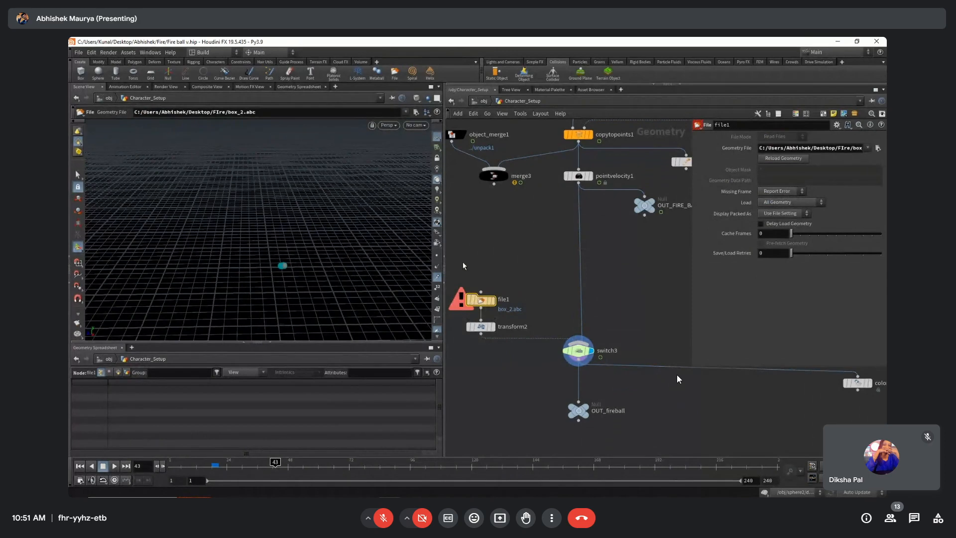
Display OUT_fireball, highlight the nodes from file1 down to it, and highlight the neighbouring color and merge1 nodes.
middle_click_drag(536, 403, 544, 395)
mouse_move(592, 406)
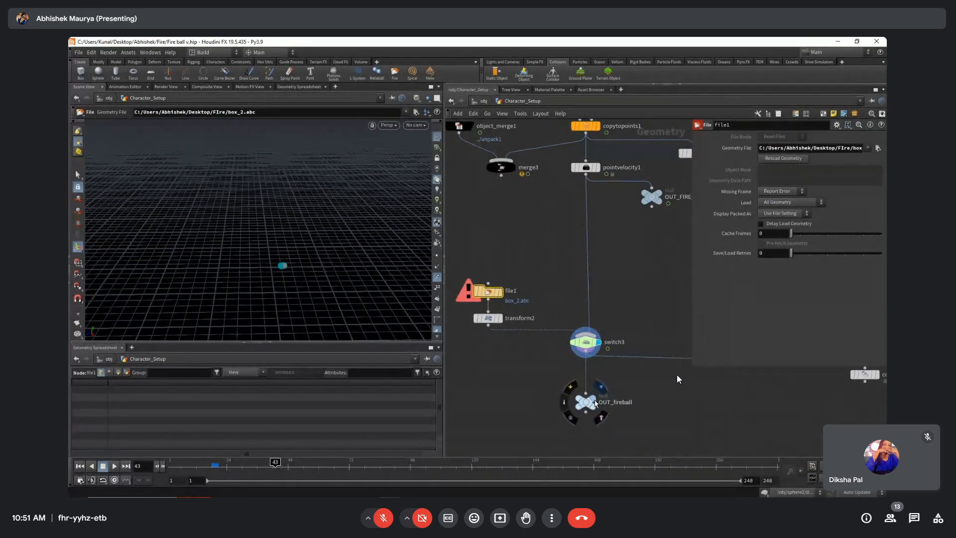
left_click(601, 386)
left_click_drag(471, 260, 623, 417)
scroll(630, 405, "down", 3)
middle_click_drag(630, 406, 452, 405)
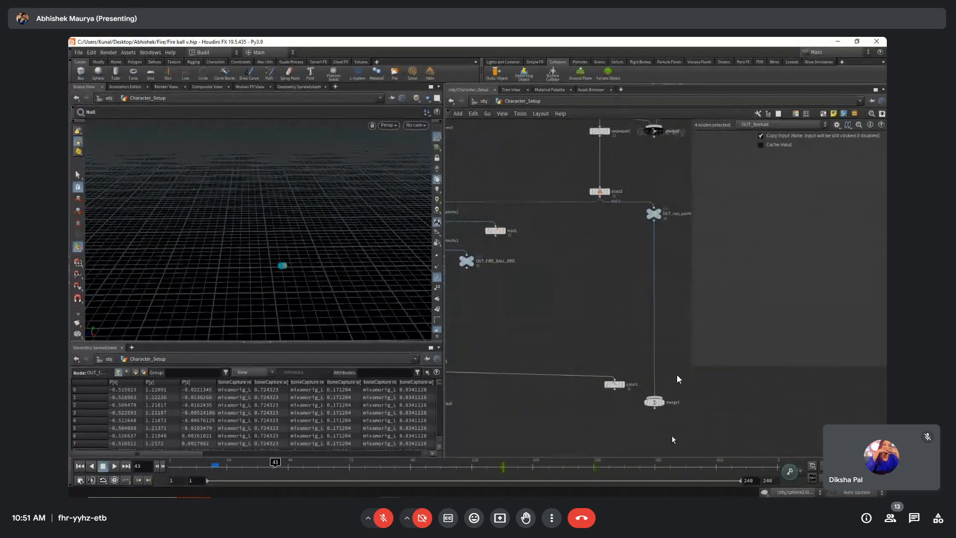
left_click_drag(671, 436, 553, 346)
Display OUT_FIRE_BALL_RBD again and take a closer look at the fireball.
middle_click_drag(463, 311, 588, 345)
scroll(646, 321, "up", 3)
scroll(633, 306, "up", 1)
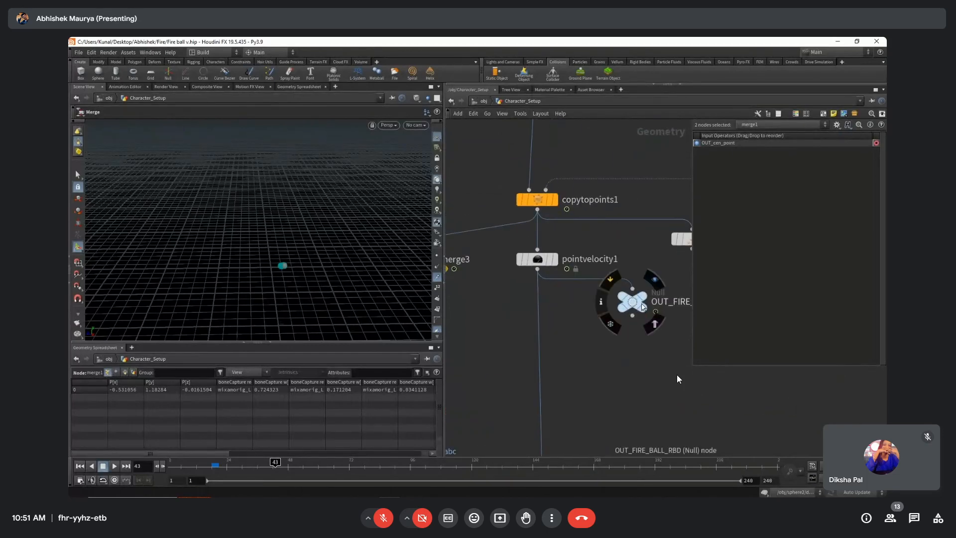
left_click(633, 301)
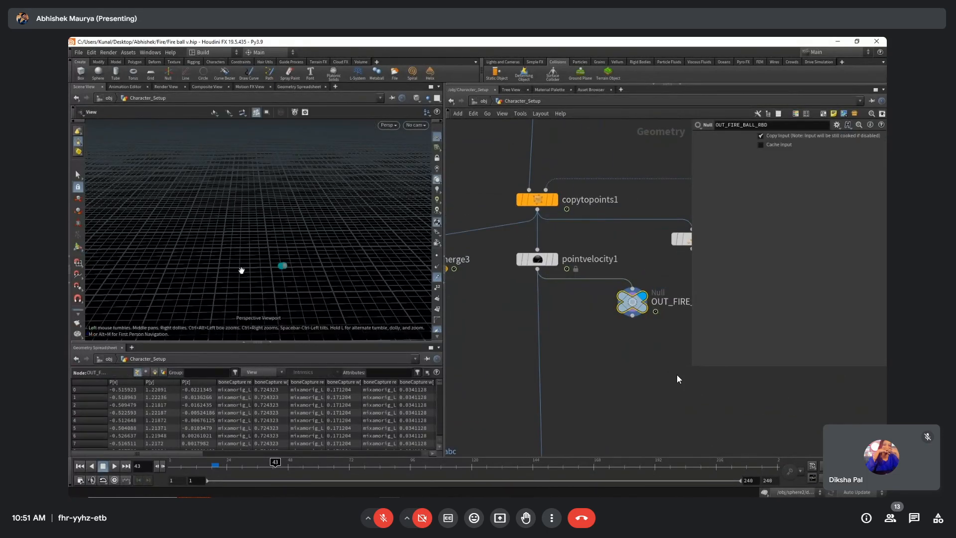
scroll(257, 262, "up", 5)
Display the character at the unpack1 node below agent1 and view the whole figure.
scroll(257, 262, "down", 3)
scroll(563, 227, "down", 3)
scroll(564, 228, "down", 1)
middle_click_drag(600, 210, 578, 252)
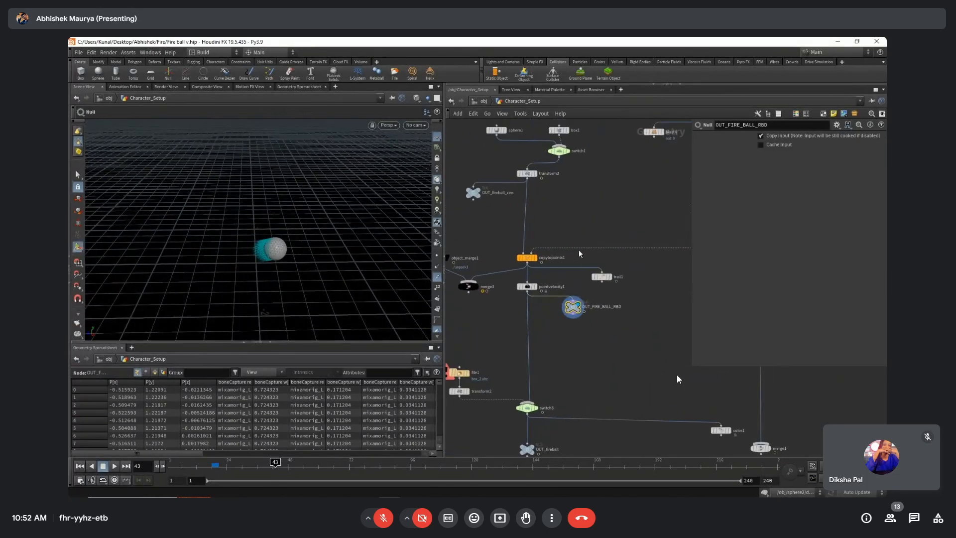
scroll(475, 287, "up", 2)
scroll(630, 180, "down", 5)
middle_click_drag(642, 172, 567, 274)
scroll(613, 210, "up", 6)
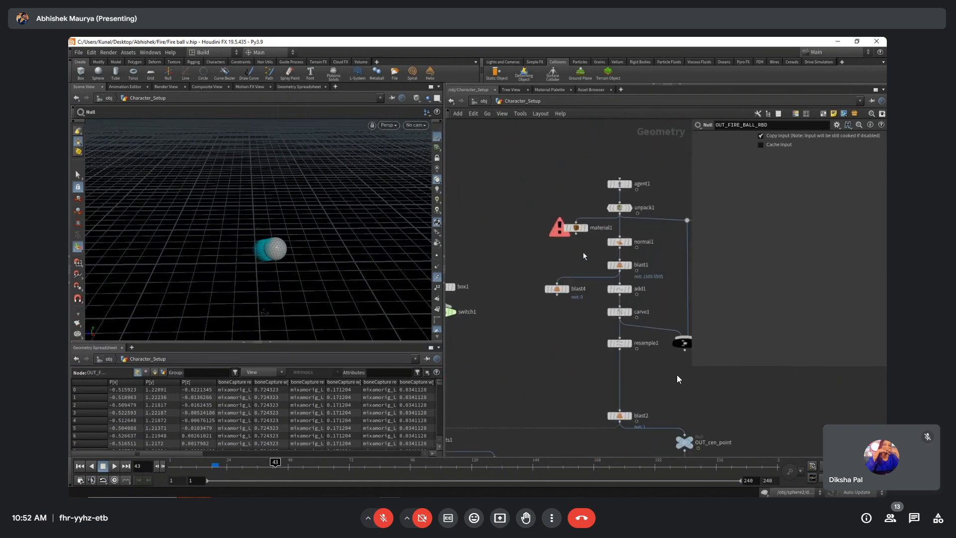
left_click(664, 182)
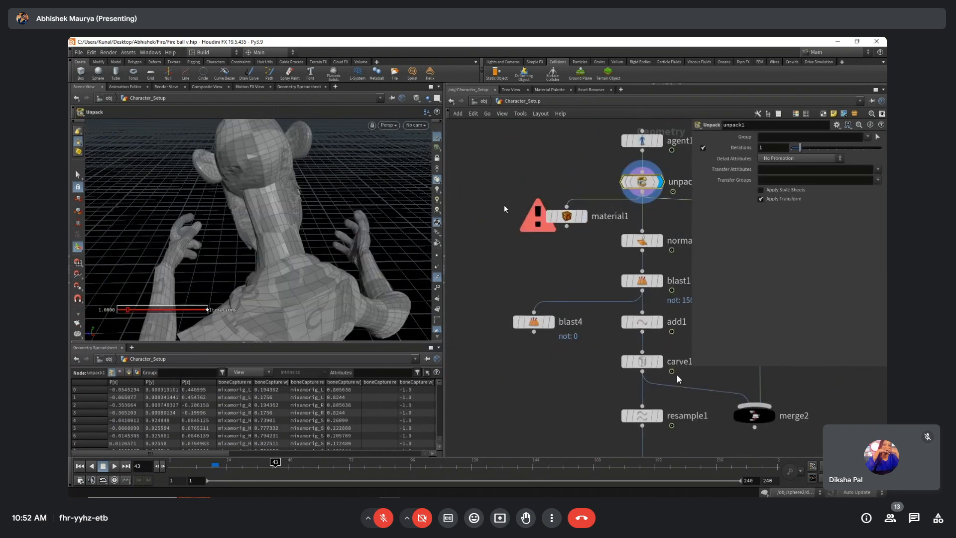
scroll(279, 240, "down", 5)
mouse_move(280, 240)
left_mouse_down("alt")
mouse_move(260, 235)
mouse_move(264, 244)
left_mouse_up("alt")
Return the display from the character to OUT_FIRE_BALL_RBD and view the fireball up close.
scroll(659, 242, "down", 5)
scroll(530, 334, "up", 2)
middle_click_drag(505, 370, 581, 292)
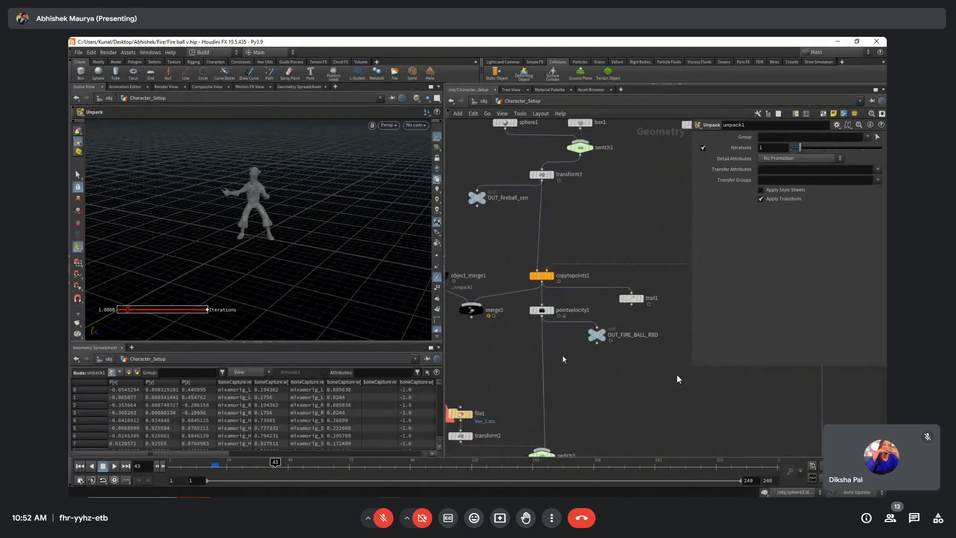
scroll(597, 348, "up", 3)
left_click(626, 323)
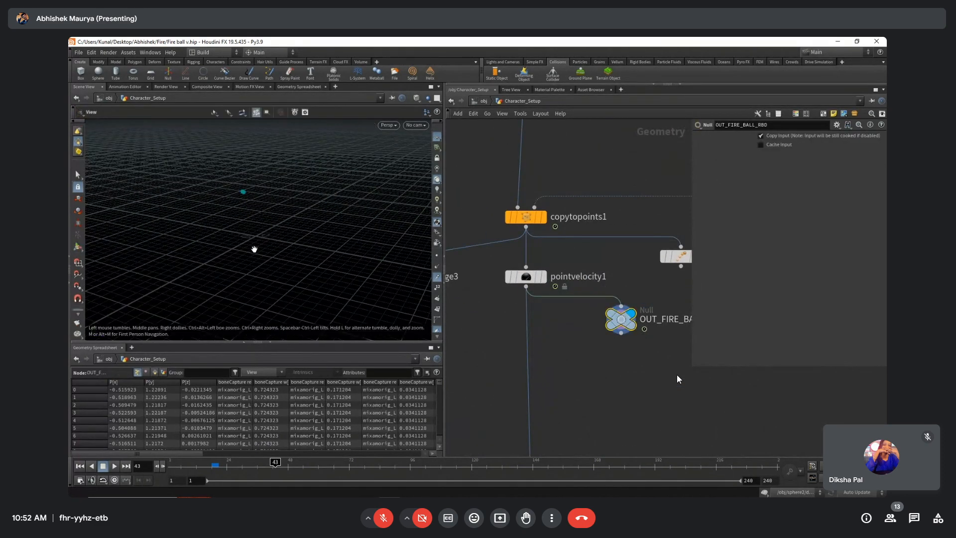
scroll(271, 194, "up", 5)
middle_click_drag(289, 169, 235, 253, "alt")
key("Escape")
Display merge3 to show the character with the fireball, and move the timeline to frame 77.
middle_click_drag(588, 345, 638, 347)
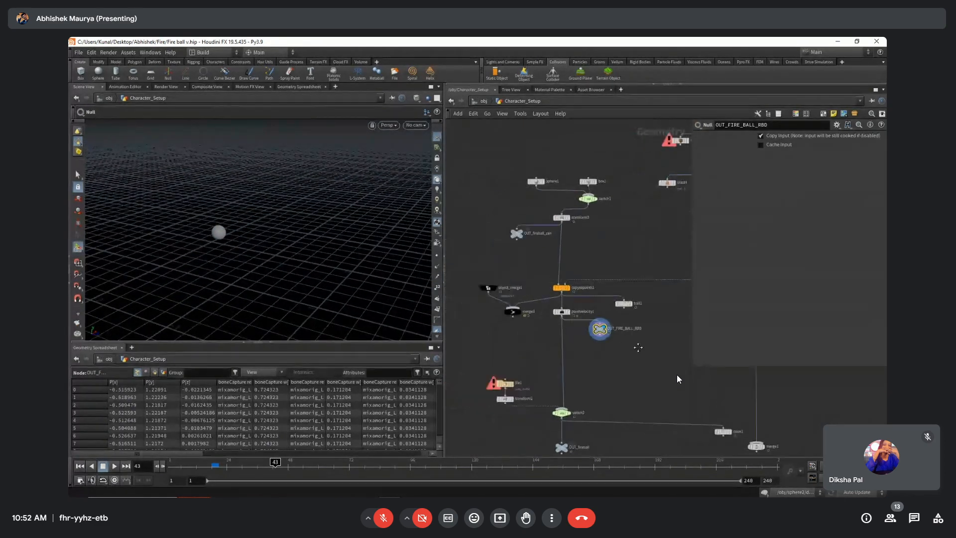
scroll(475, 318, "up", 3)
left_click(556, 305)
left_click_drag(281, 464, 362, 466)
scroll(605, 388, "down", 5)
middle_click_drag(650, 391, 591, 385)
Open the Sticky Notes app to bring up the saved frame notes.
key("super")
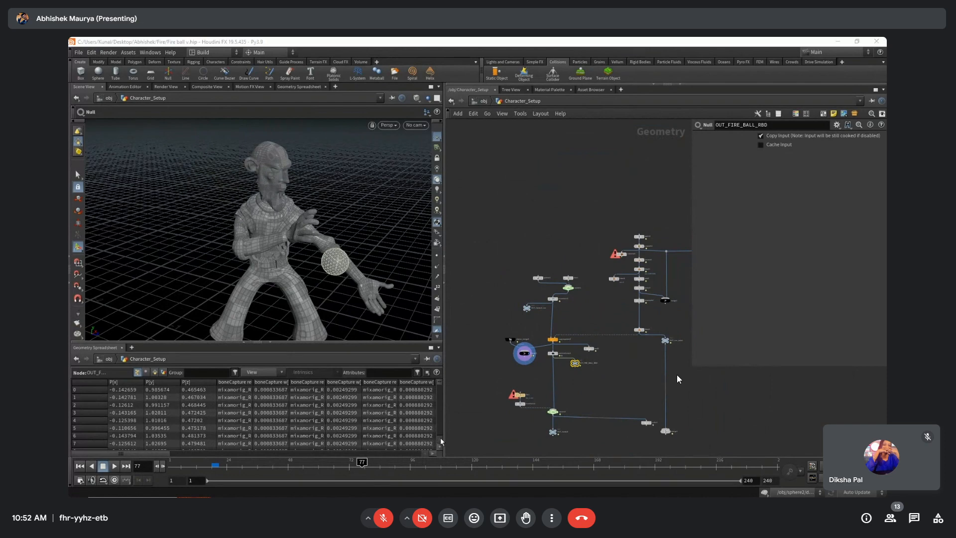
type("sti")
key("Return")
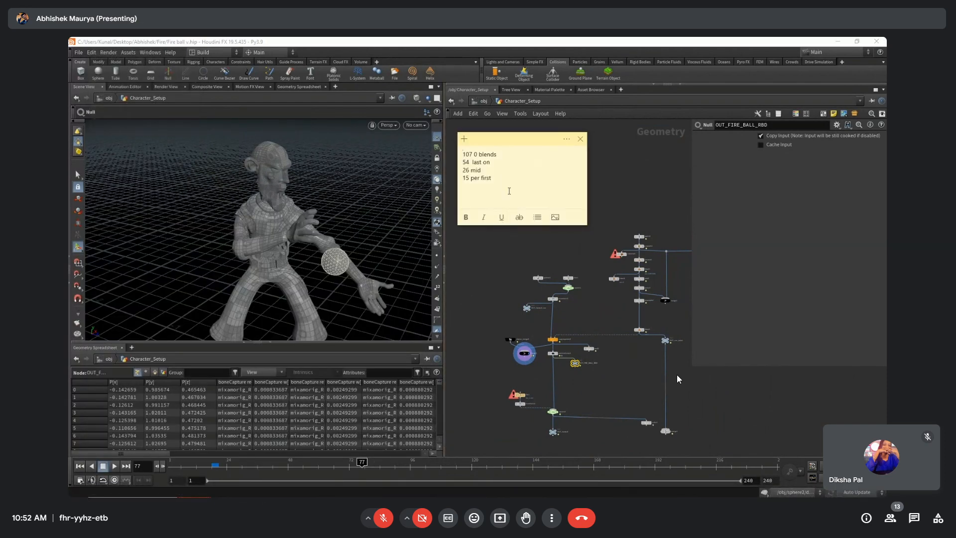
Add a new blank sticky note next to the existing frame notes.
left_click(464, 139)
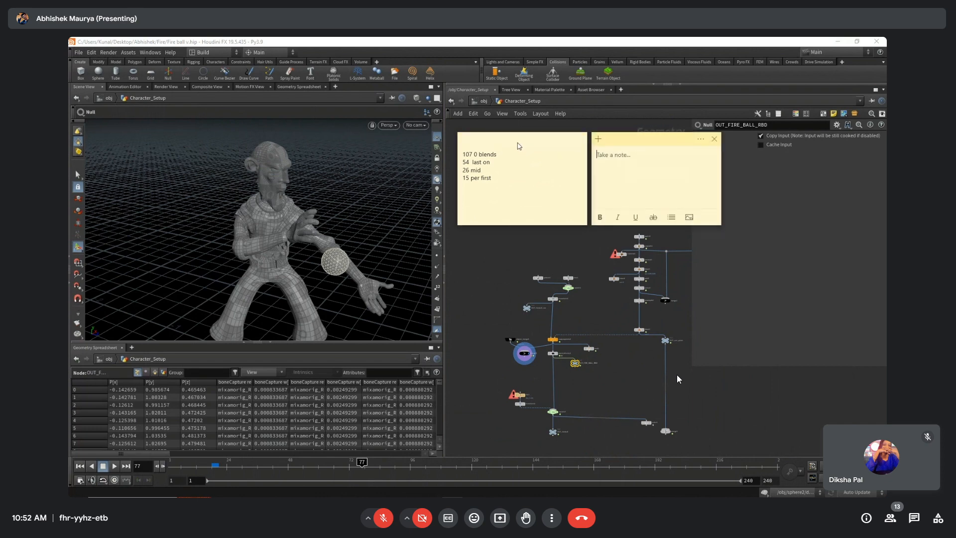
type("4")
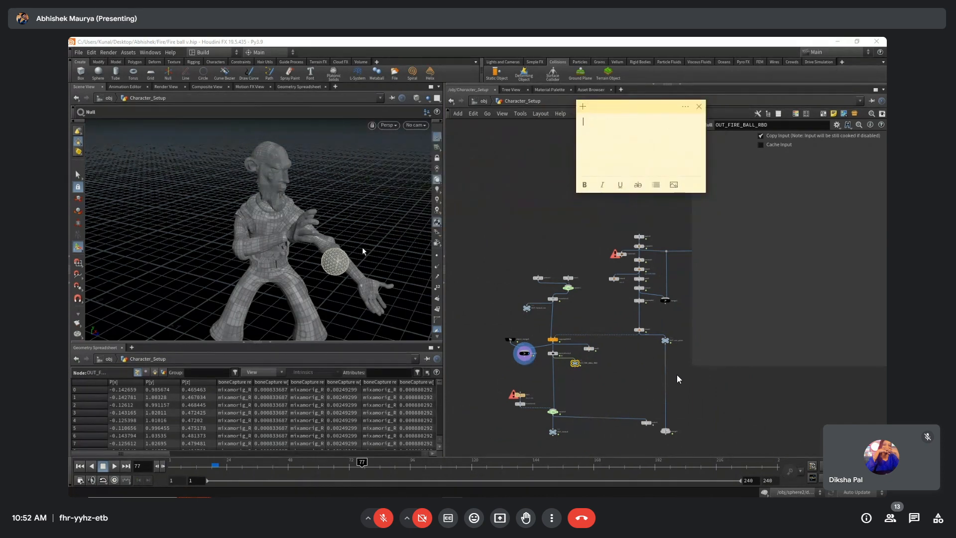
Switch the viewport to the Right view and frame the character from the side.
left_click(264, 211)
key("space+4")
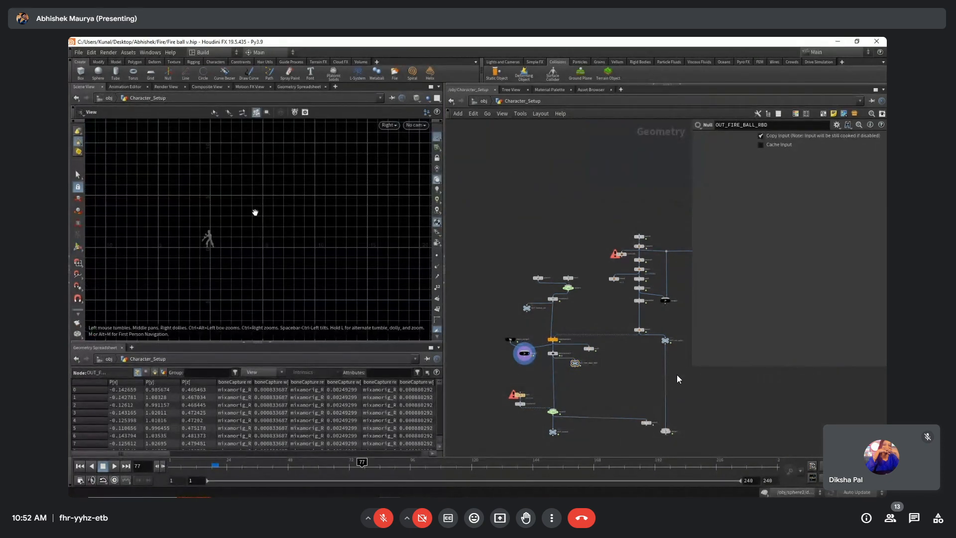
key("space+f")
right_click_drag(255, 212, 125, 236, "alt")
Compare the throwing pose frame by frame across frames 117 to 119 and leave the timeline at frame 118.
left_click_drag(362, 468, 471, 470)
key("Left")
key("Left")
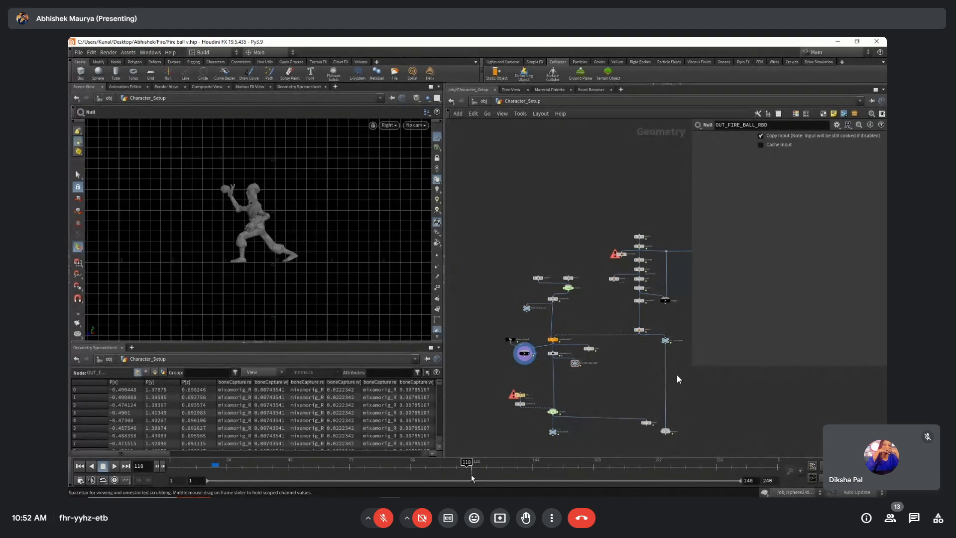
key("Right")
key("Left")
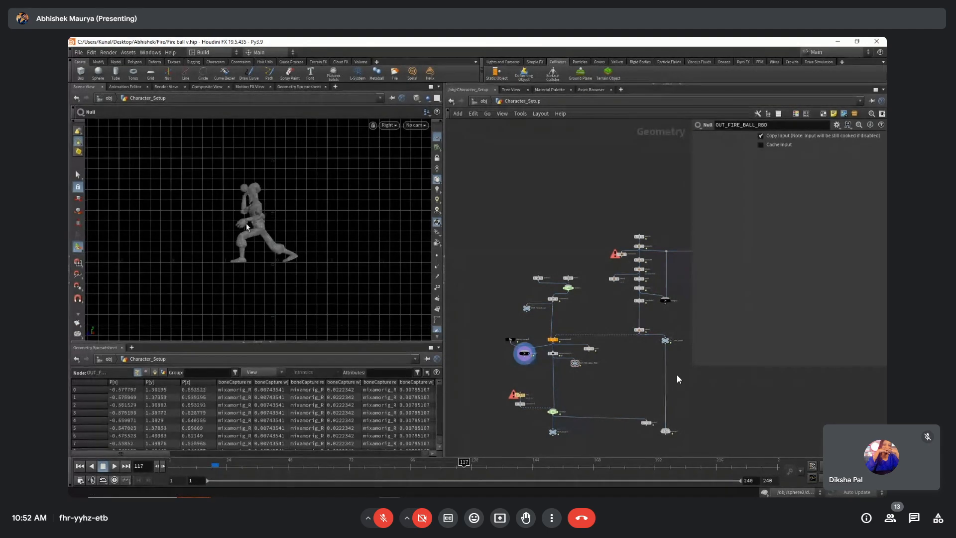
key("Right")
key("Left")
key("Right")
key("Left")
key("Right")
key("Left")
key("Right")
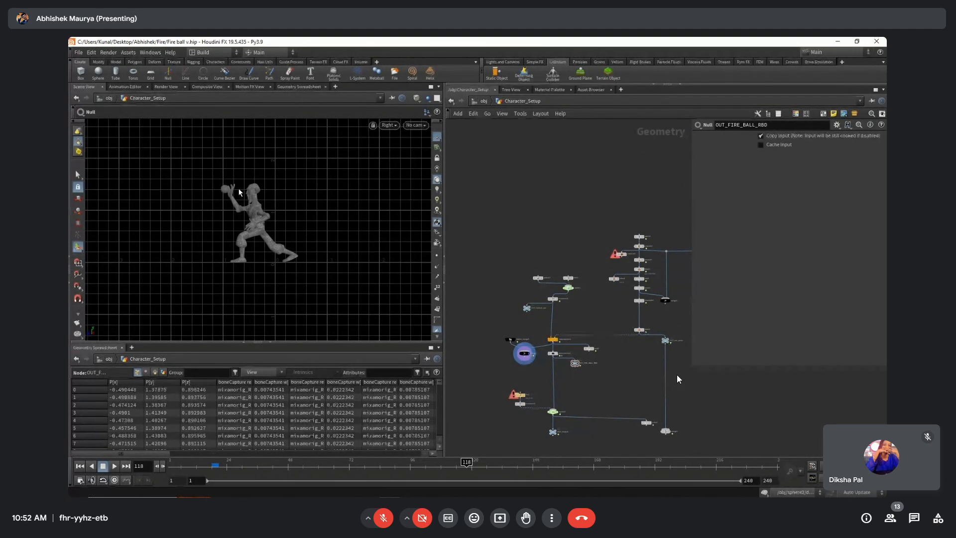
key("Left")
key("Right")
key("Left")
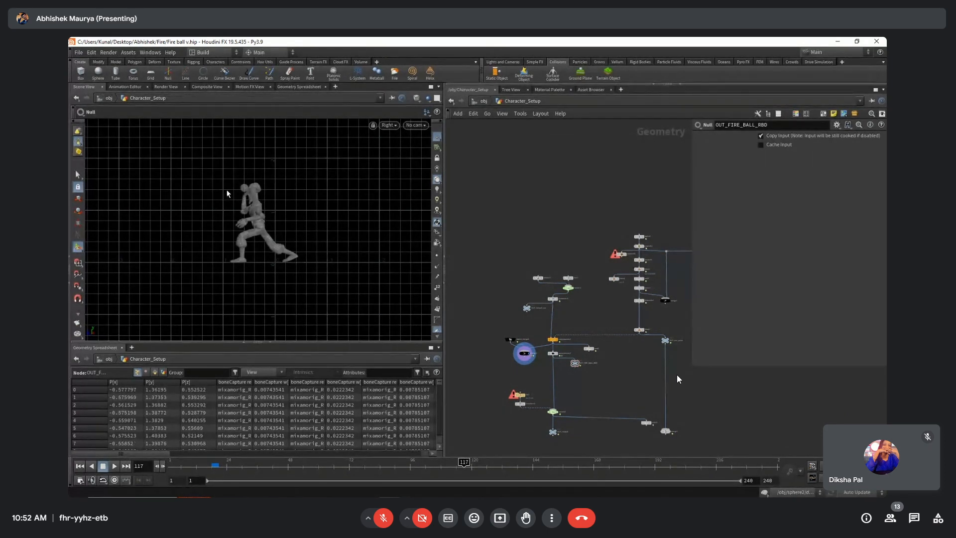
key("Right")
key("Right")
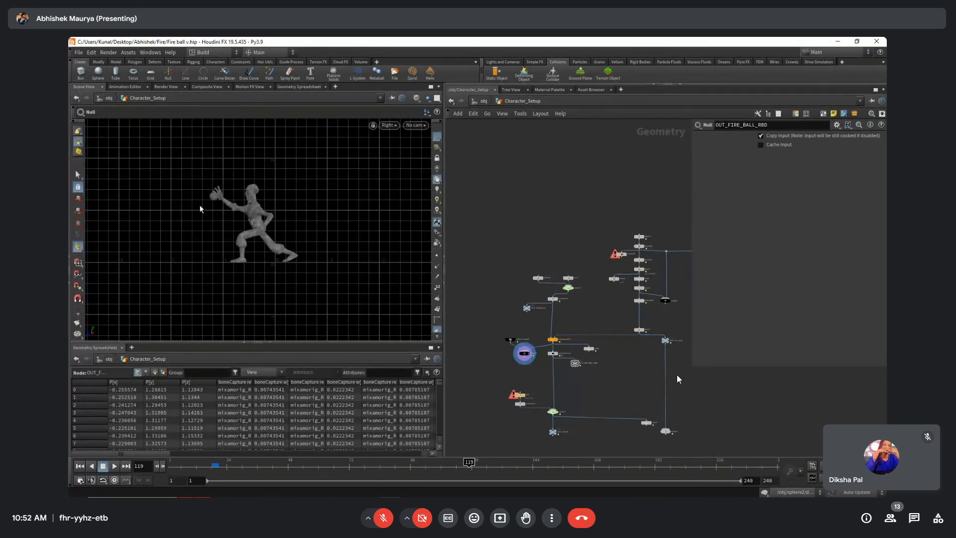
key("Left")
Write "active frame 118" in the new sticky note and return to the Houdini network.
key("alt+Tab")
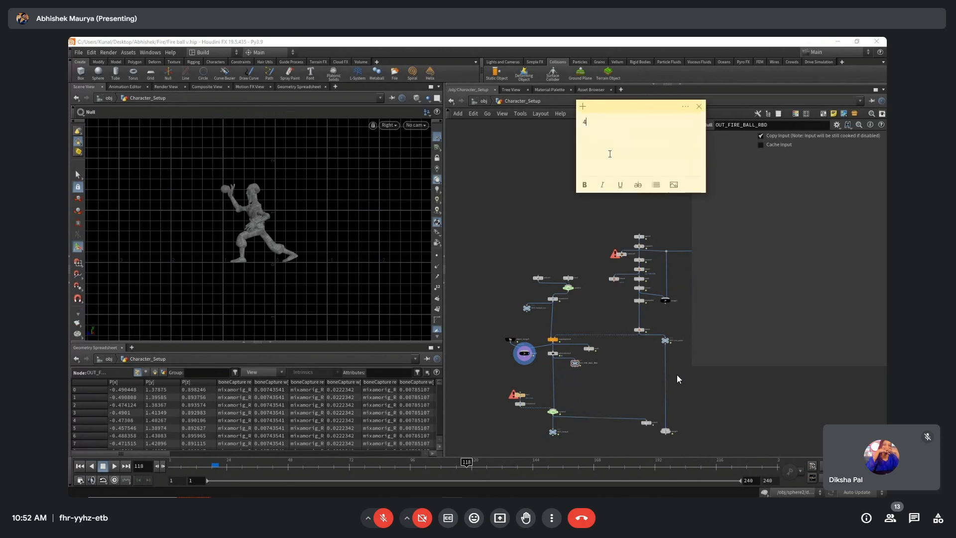
type("active frame 118")
left_click(567, 201)
Display the OUT_FIRE_BALL_RBD null in place of merge3 in the Character_Setup network.
scroll(566, 239, "up", 8)
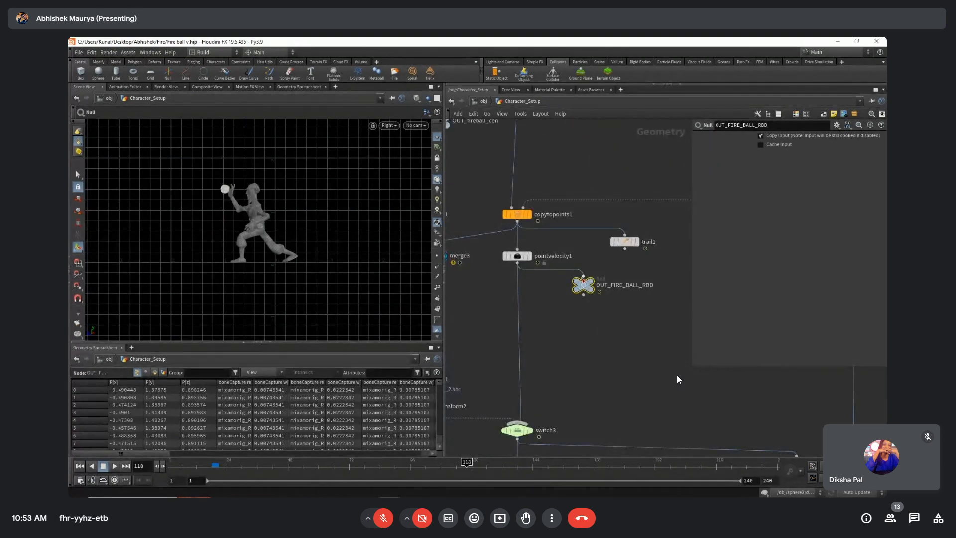
scroll(584, 277, "up", 2)
left_click(594, 286)
scroll(518, 332, "down", 4)
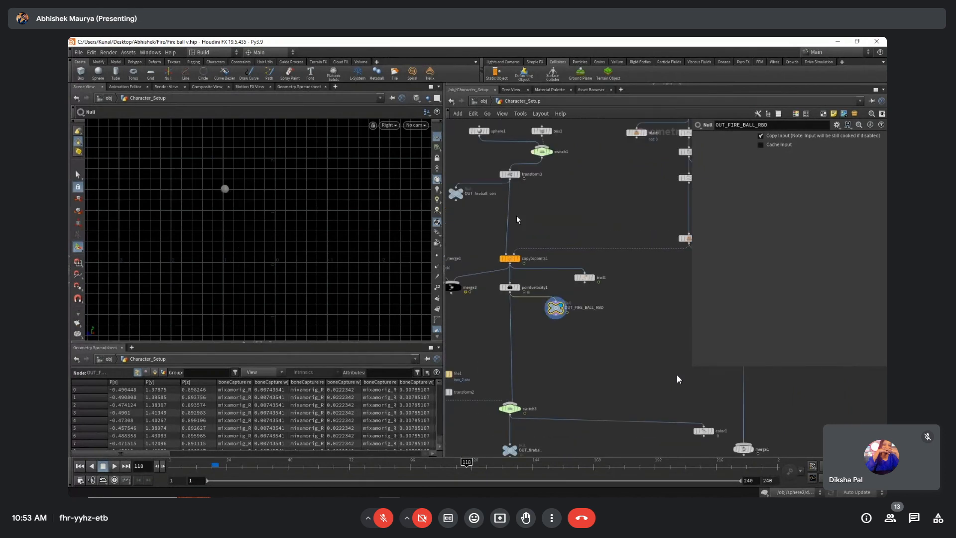
Go up to the object level and view the pig head collider together with the fireball from the side.
left_click(483, 101)
middle_click_drag(521, 243, 487, 246)
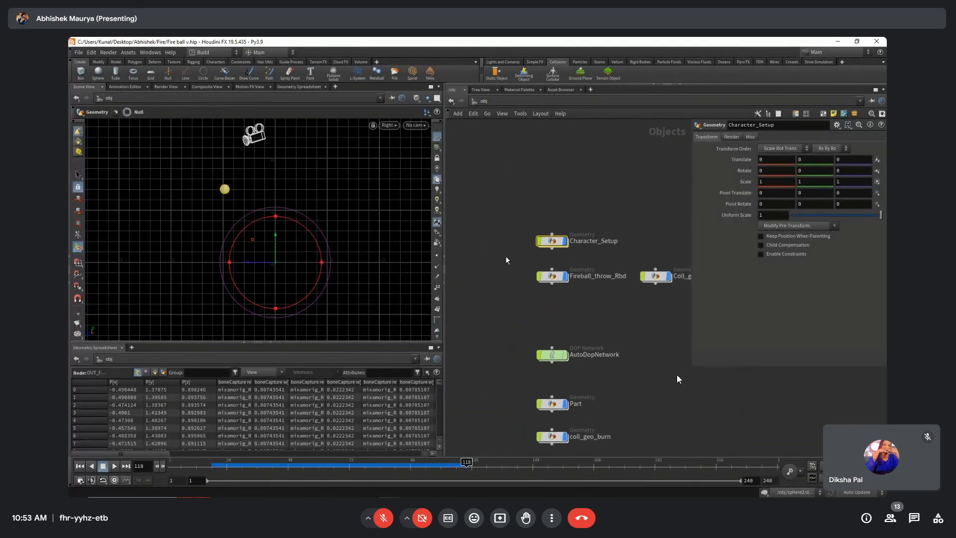
scroll(554, 271, "up", 3)
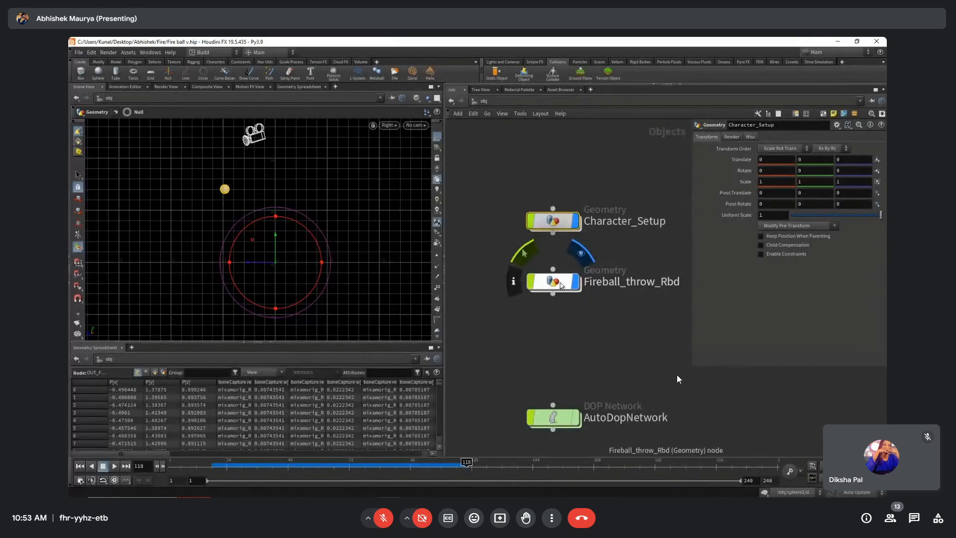
scroll(528, 311, "down", 4)
scroll(622, 304, "up", 1)
right_click_drag(209, 217, 170, 227, "alt")
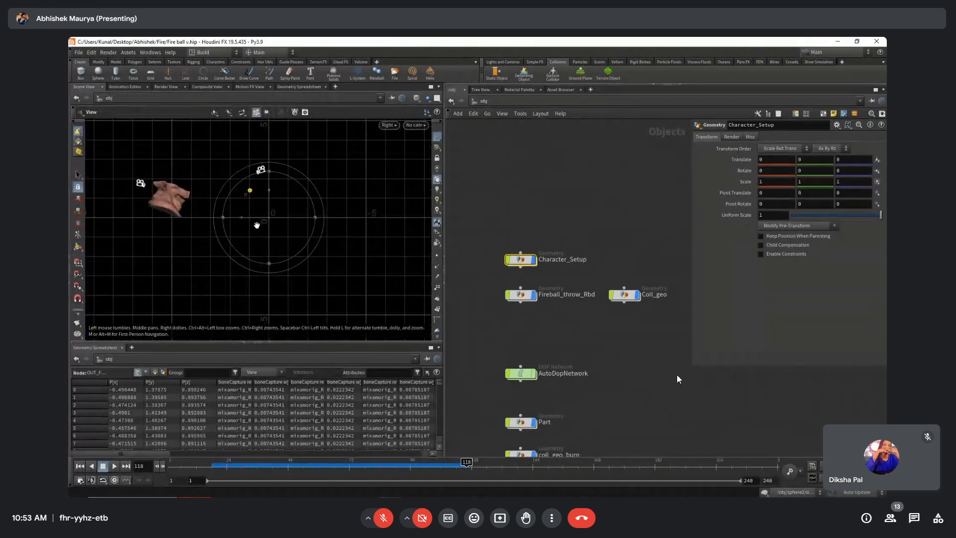
middle_click_drag(256, 225, 261, 260, "alt")
right_click_drag(181, 222, 302, 259, "alt")
scroll(624, 302, "up", 3)
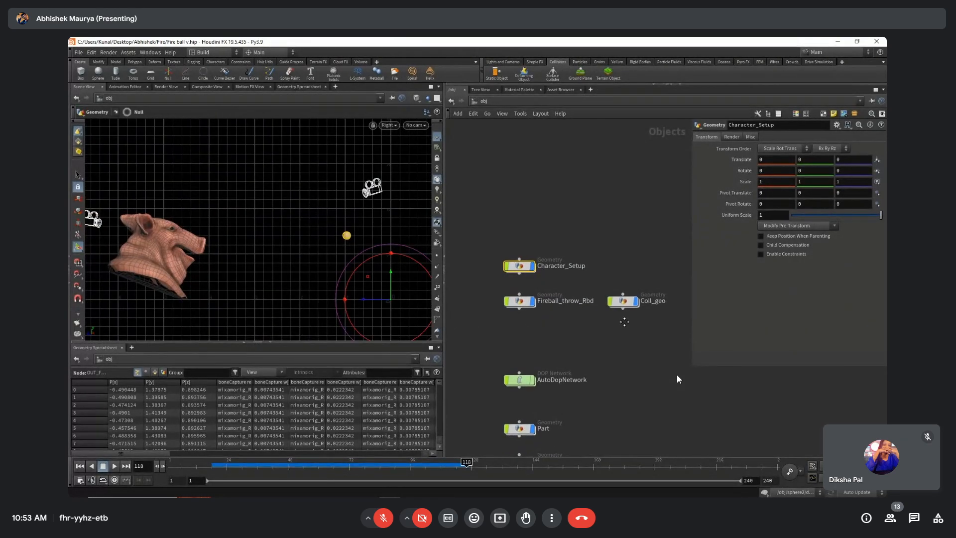
Display the null1 node inside Coll_geo and return to the object level.
double_click(622, 301)
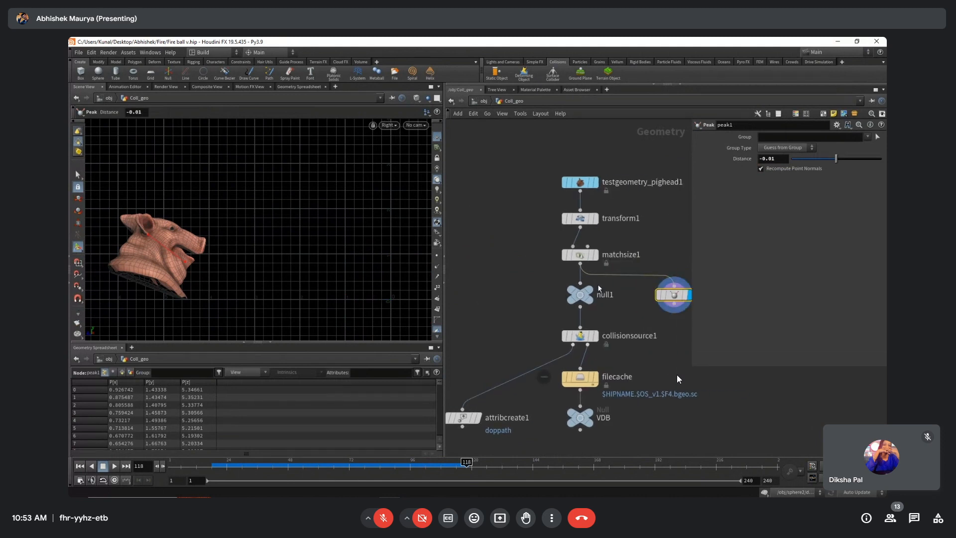
left_click(584, 294)
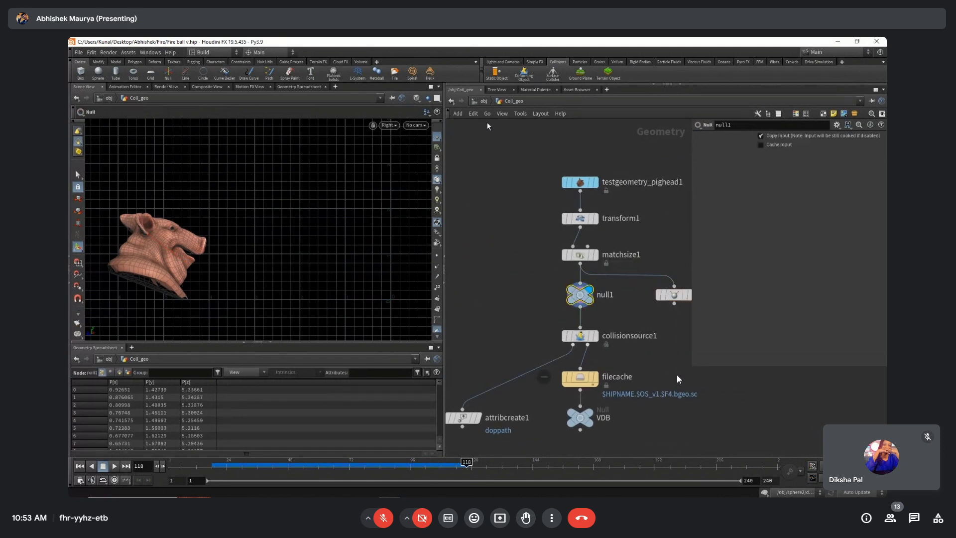
left_click(483, 101)
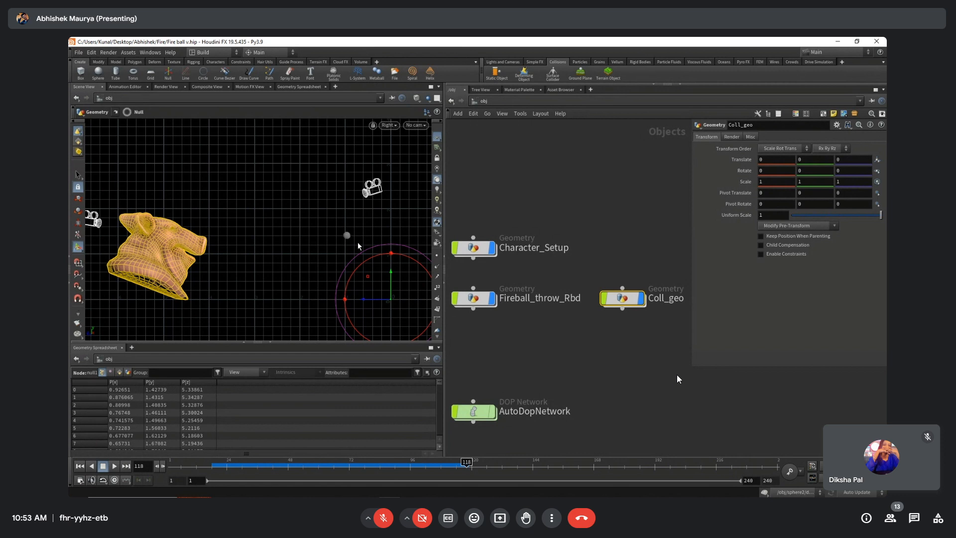
middle_click_drag(339, 250, 362, 255)
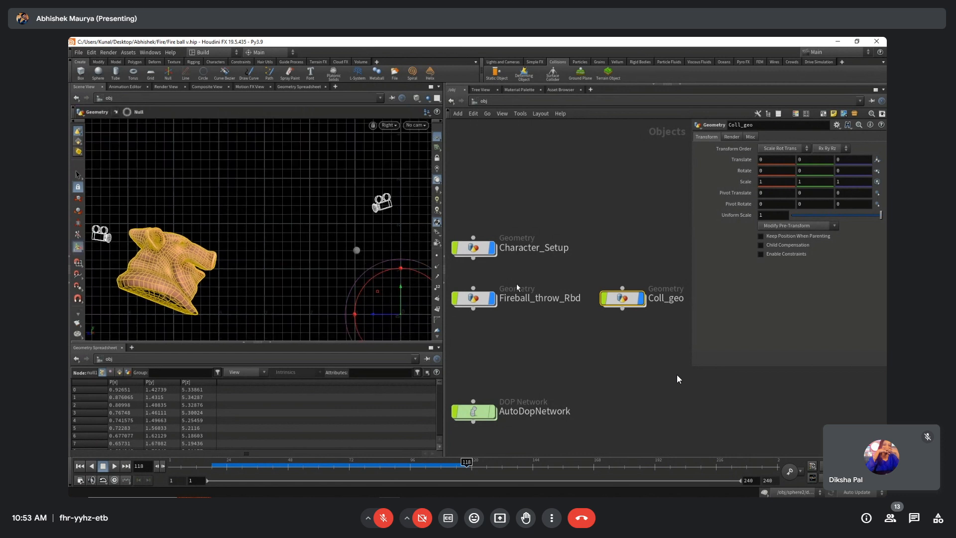
Open the Fireball_throw_Rbd network and display object_merge1 at the start of its node chain.
double_click(473, 298)
middle_click_drag(580, 327, 450, 391)
scroll(498, 276, "down", 1)
middle_click_drag(500, 218, 498, 286)
scroll(497, 286, "up", 4)
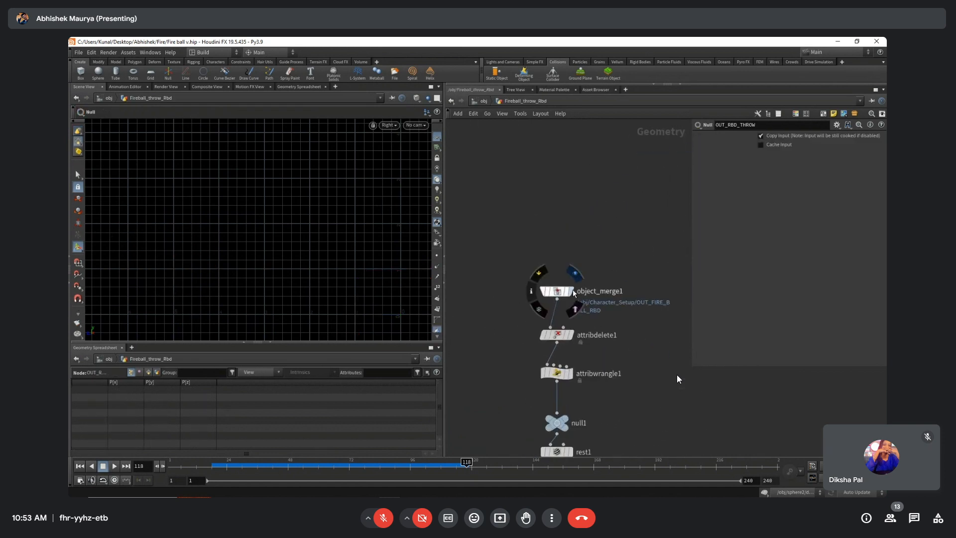
left_click(558, 292)
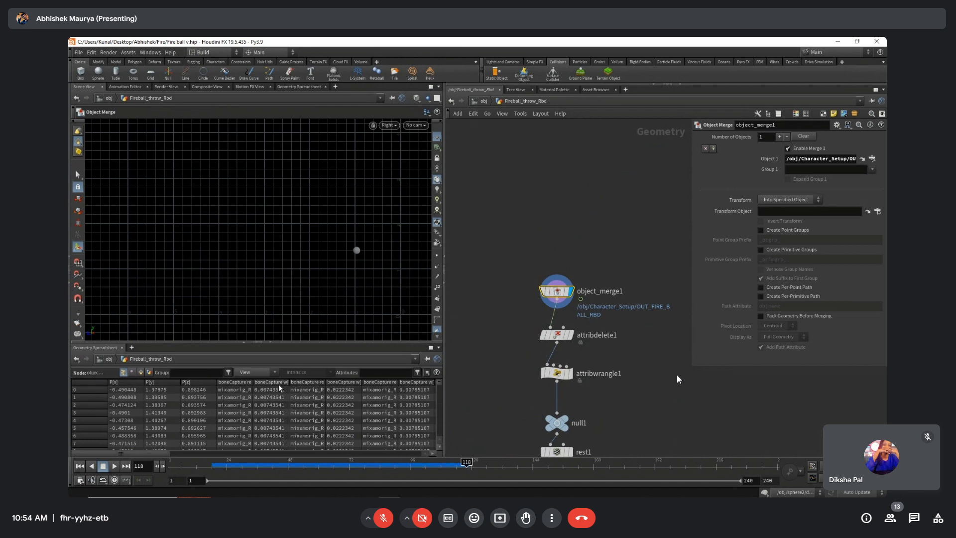
left_click_drag(616, 257, 508, 322)
Follow object_merge1 to its source in Character_Setup and examine the copytopoints1 settings and the blast2 node's geometry information.
left_click(862, 159)
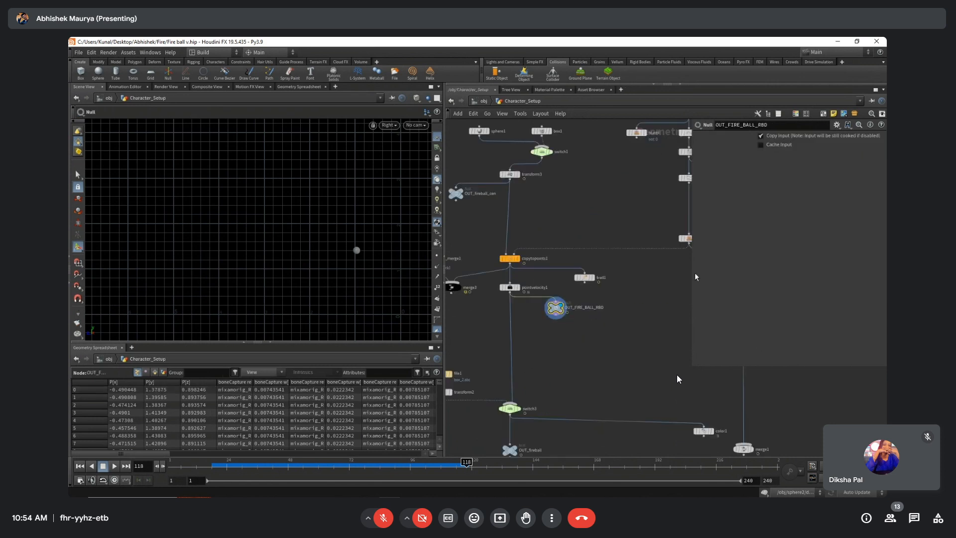
middle_click_drag(619, 243, 564, 368)
scroll(565, 368, "down", 2)
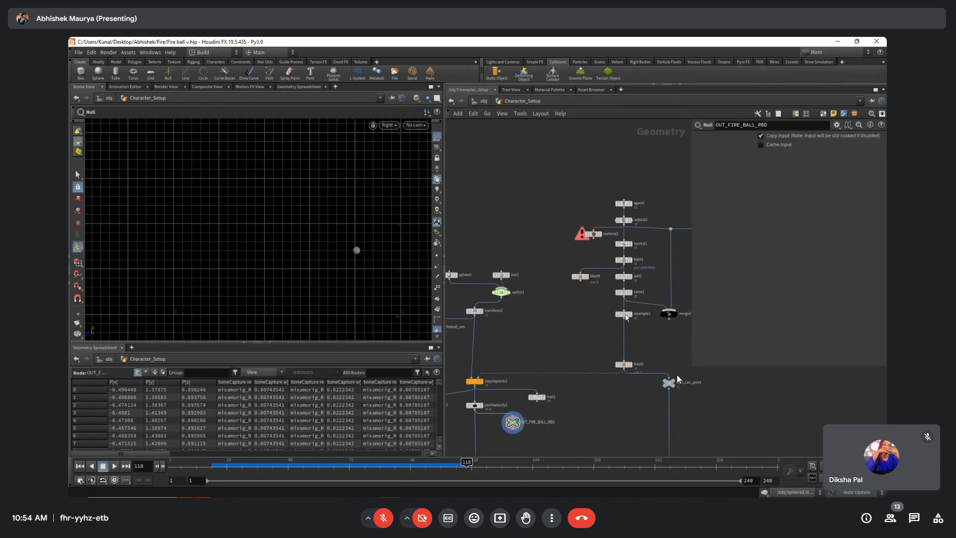
middle_click_drag(493, 346, 519, 305)
scroll(505, 344, "up", 4)
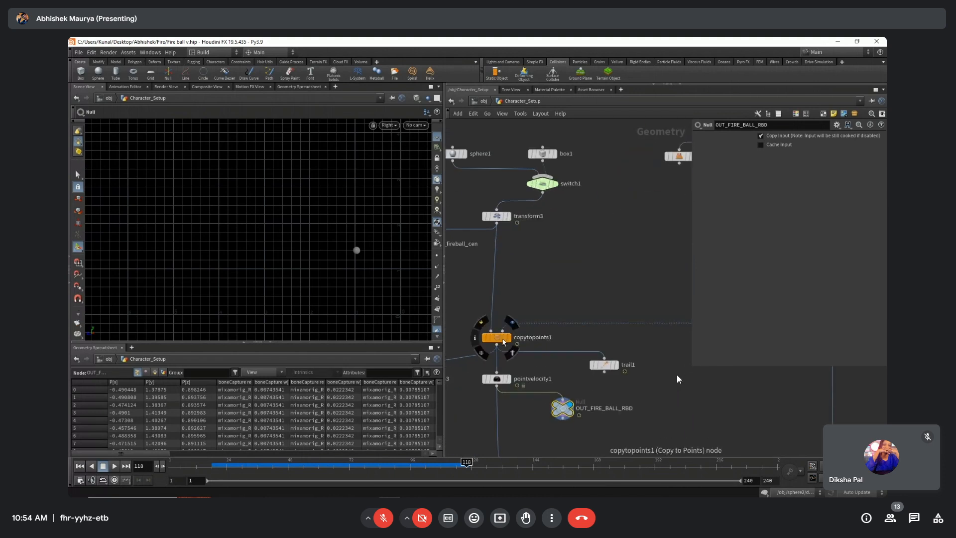
left_click(503, 340)
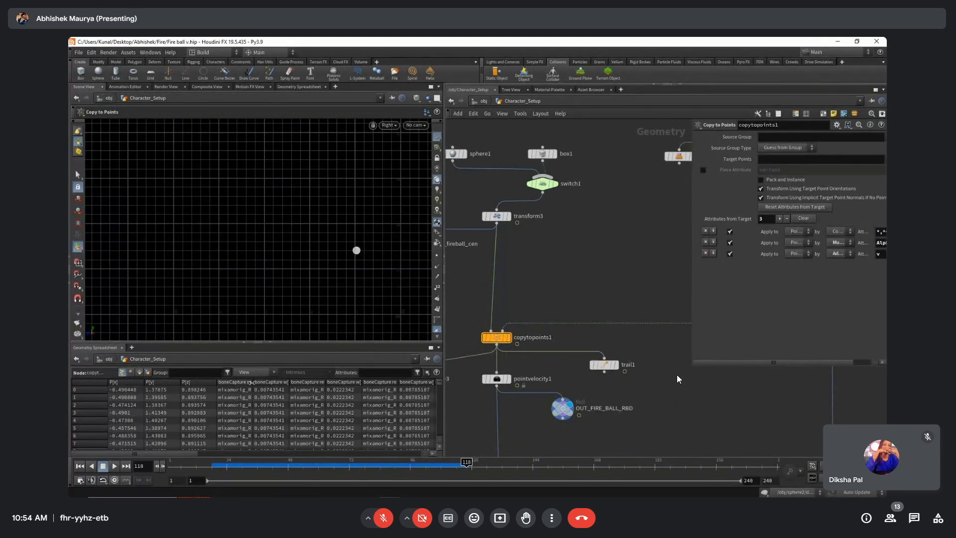
middle_click_drag(659, 283, 507, 326)
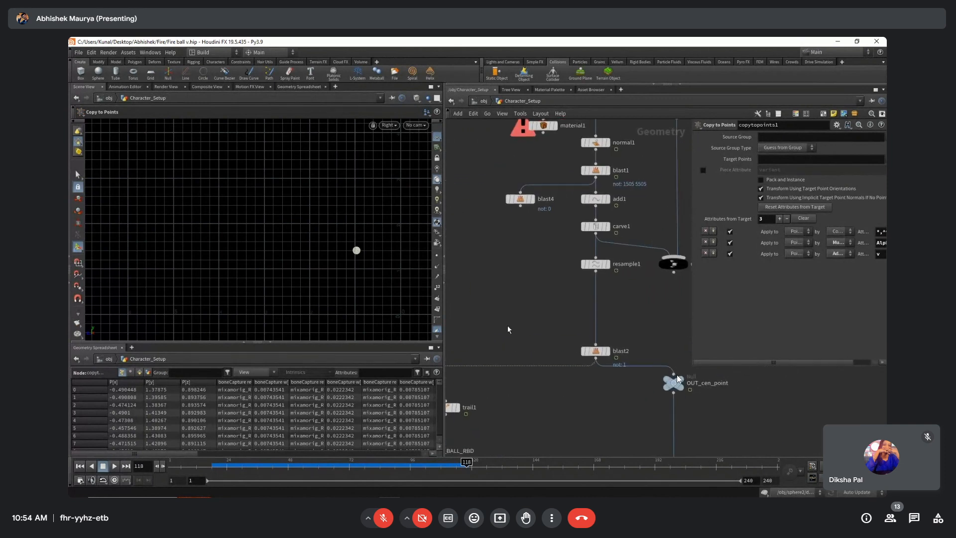
middle_click(595, 351)
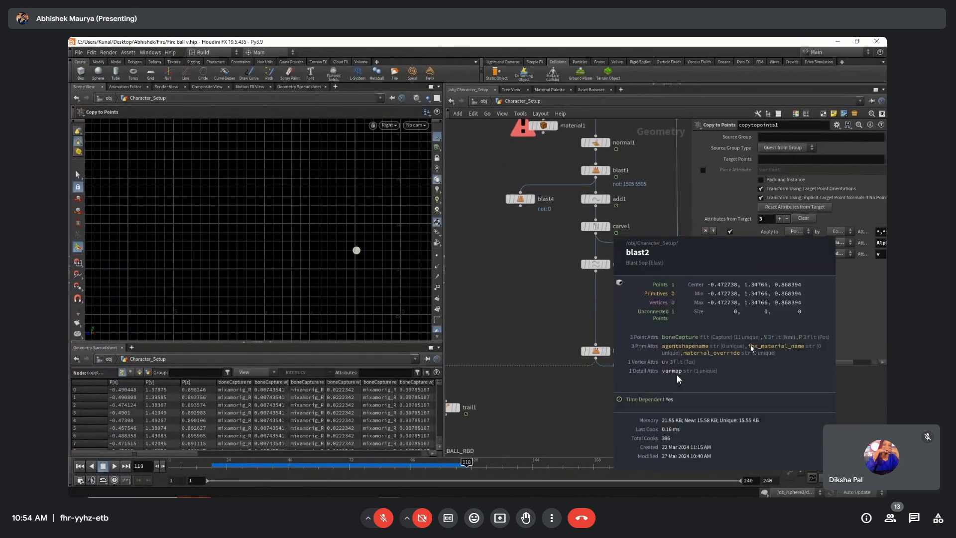
middle_click_drag(542, 335, 680, 290)
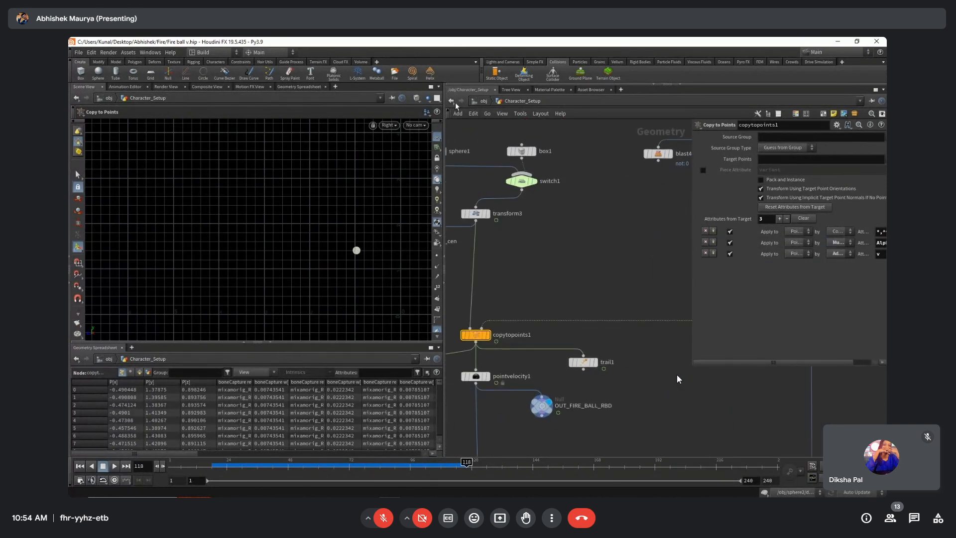
Return to the Fireball_throw_Rbd network and examine which point attributes attribdelete1 removes.
left_click(452, 101)
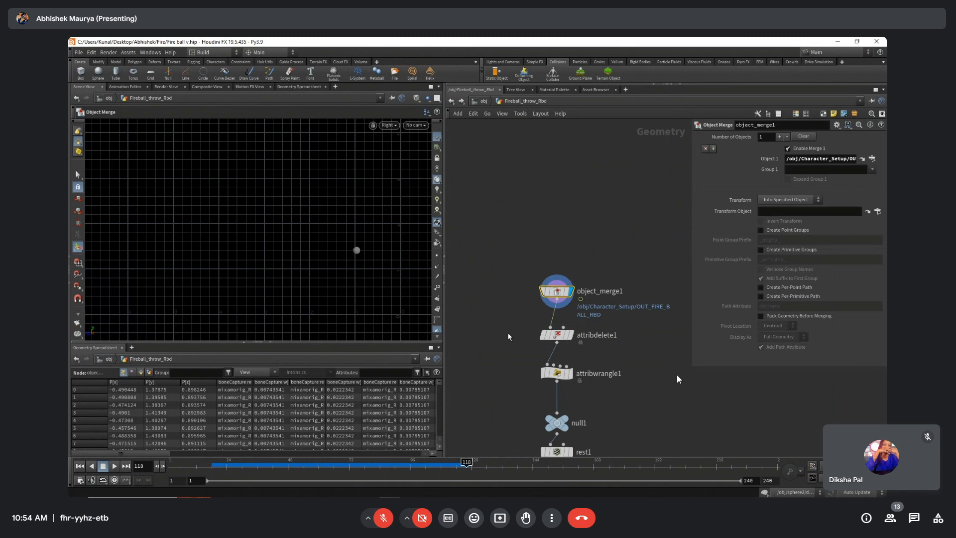
middle_click_drag(516, 326, 516, 229)
left_click(567, 239)
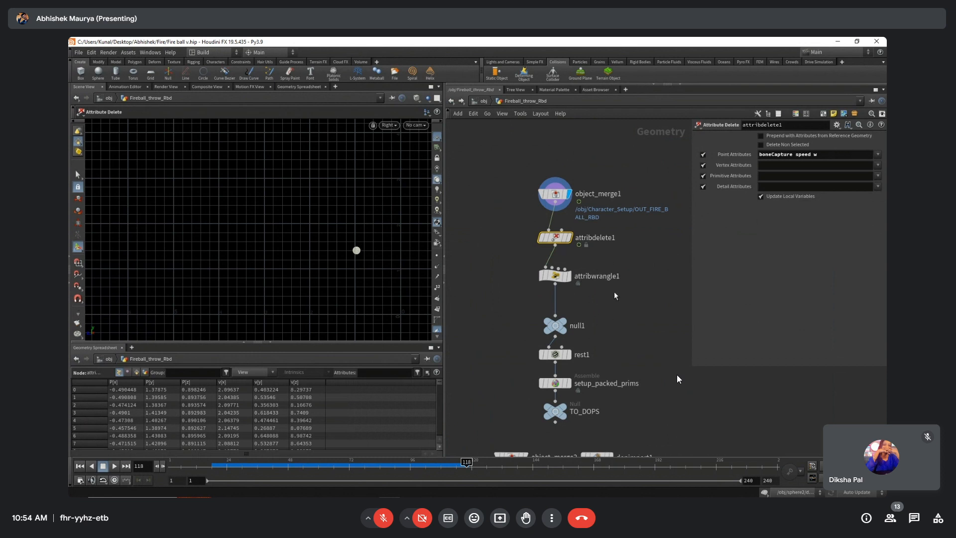
middle_click_drag(648, 260, 649, 268)
left_click(649, 268)
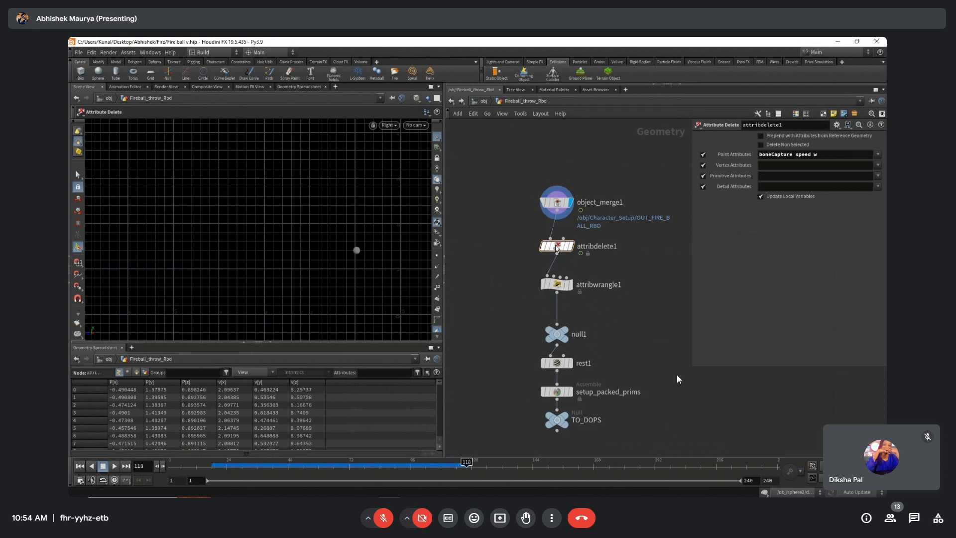
left_click(557, 246)
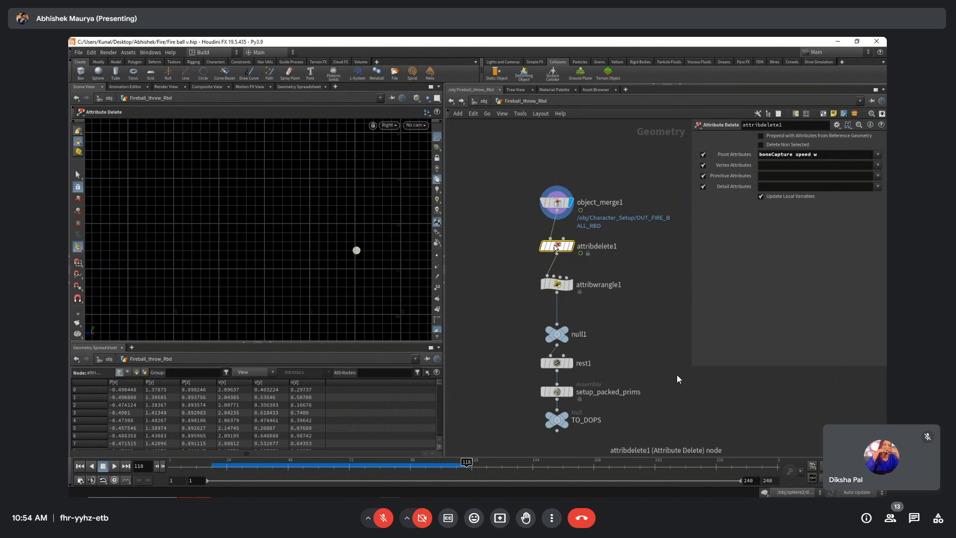
Select attribwrangle1 and examine its velocity expression and Speed parameter.
scroll(519, 285, "up", 2)
left_click_drag(512, 260, 680, 317)
middle_click_drag(638, 306, 601, 312)
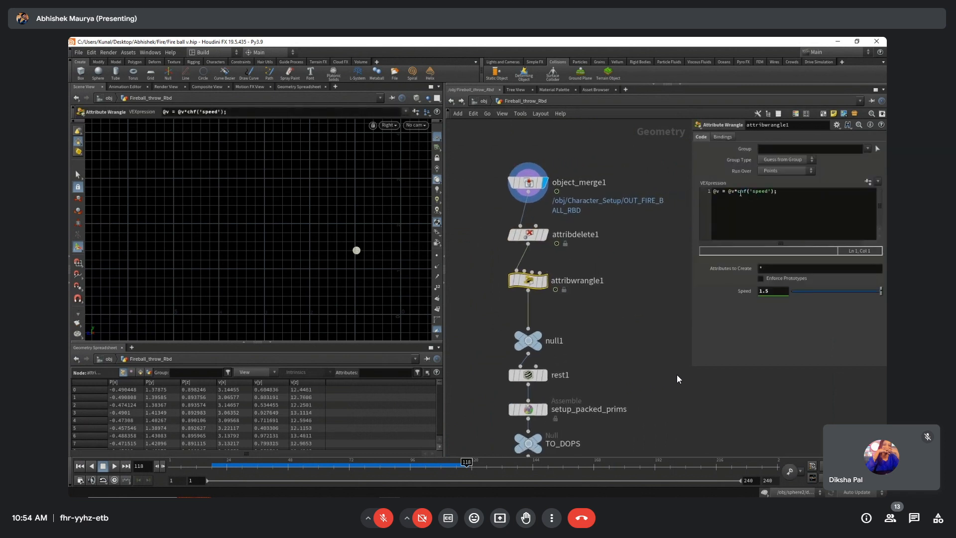
left_click(713, 194)
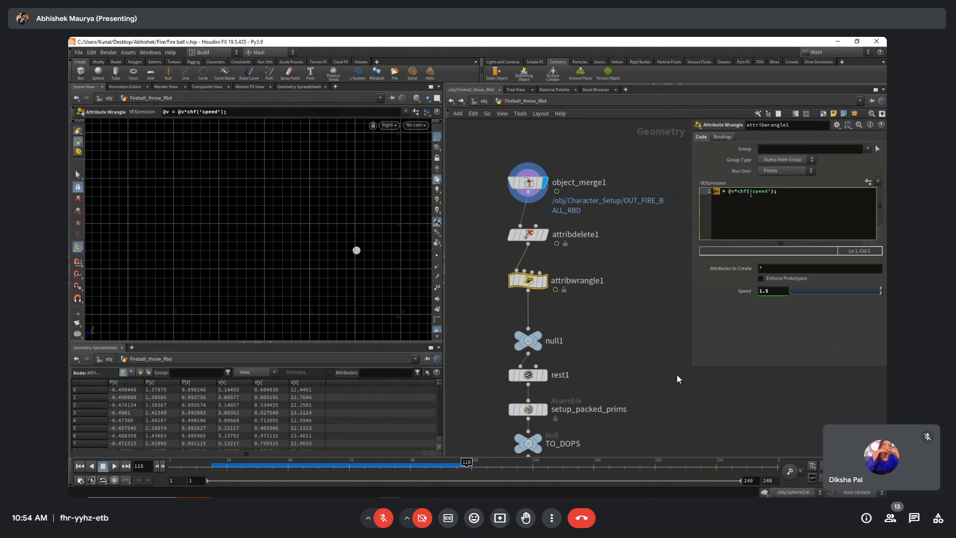
left_click(609, 314)
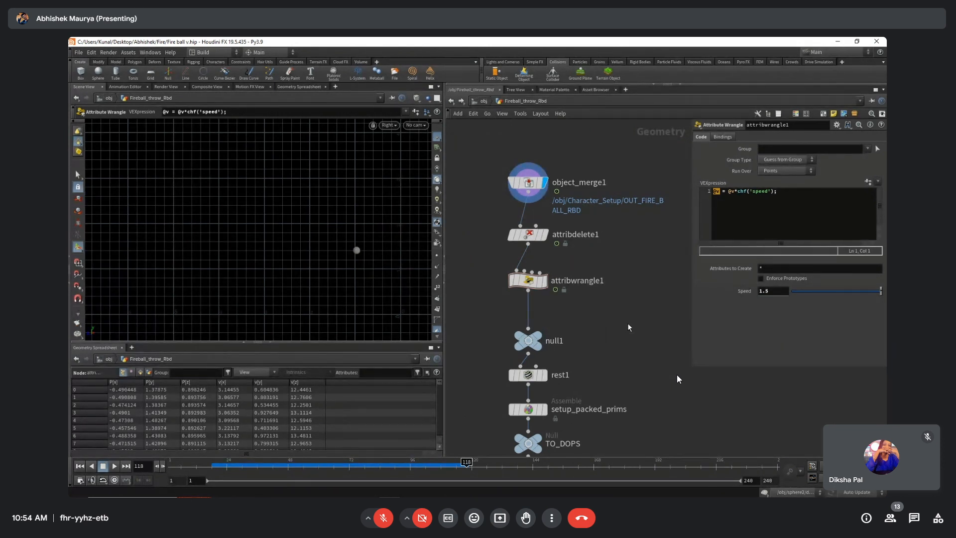
Display null1 below attribwrangle1 and play the fireball motion from near the start of the timeline.
middle_click_drag(579, 342, 606, 298)
scroll(585, 300, "up", 4)
left_click(545, 285)
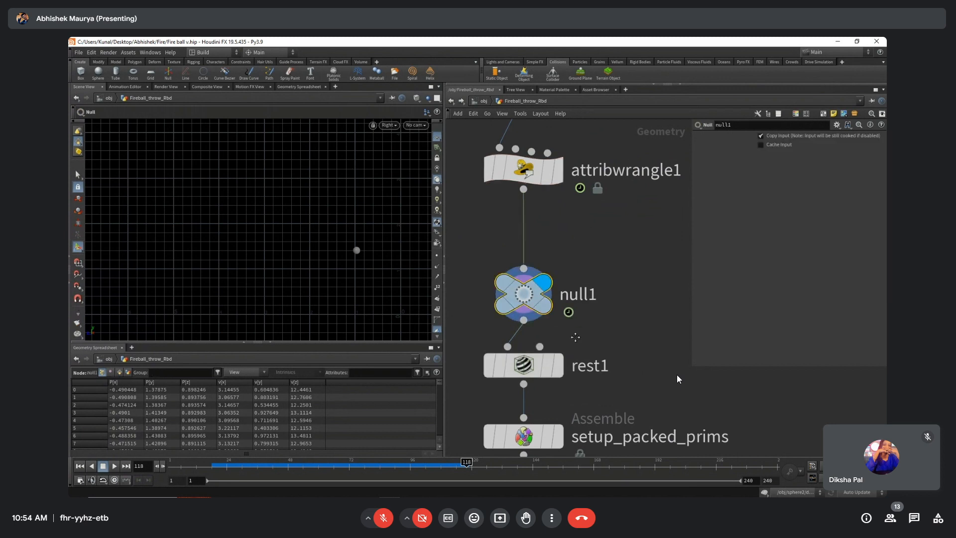
middle_click_drag(575, 337, 587, 278)
scroll(587, 277, "down", 2)
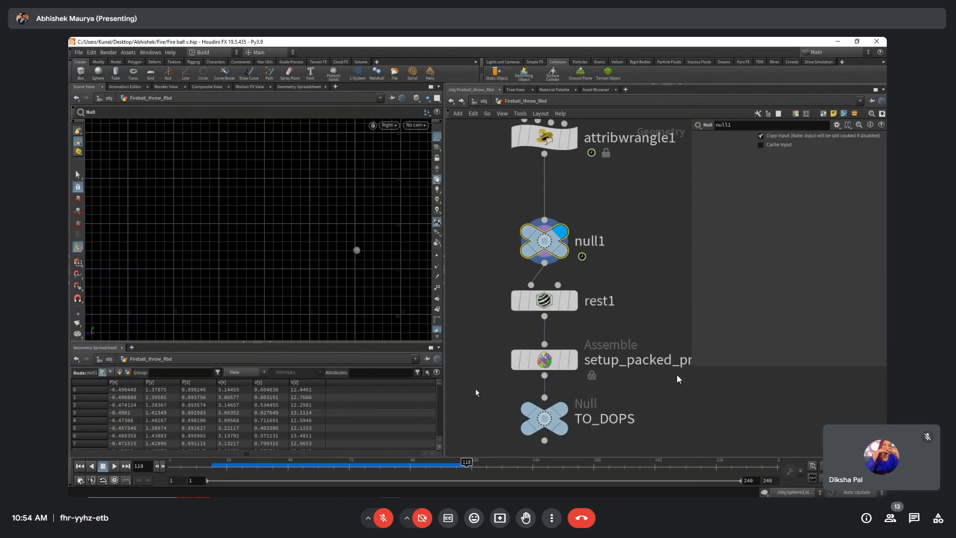
scroll(470, 374, "down", 2)
middle_click_drag(467, 356, 505, 309)
scroll(491, 368, "down", 2)
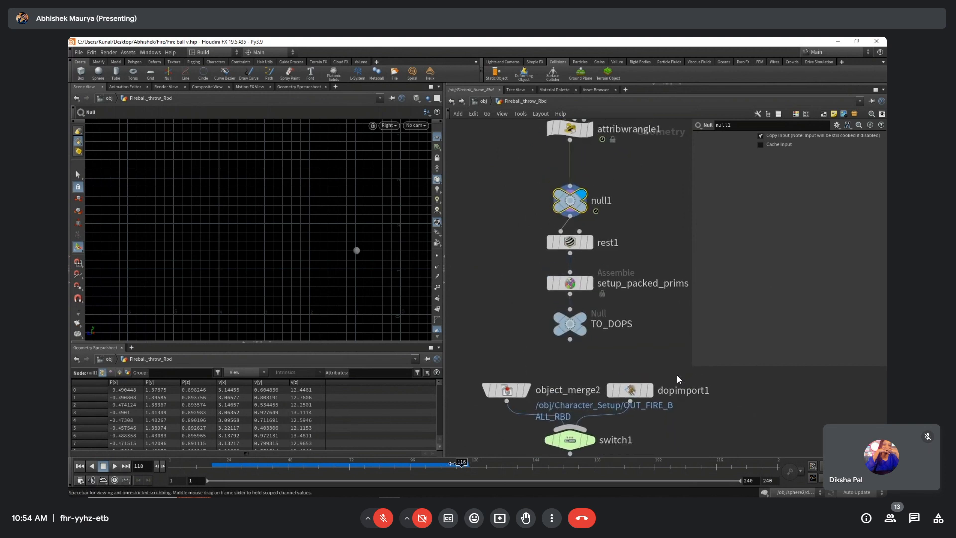
left_click_drag(452, 463, 197, 468)
key("Up")
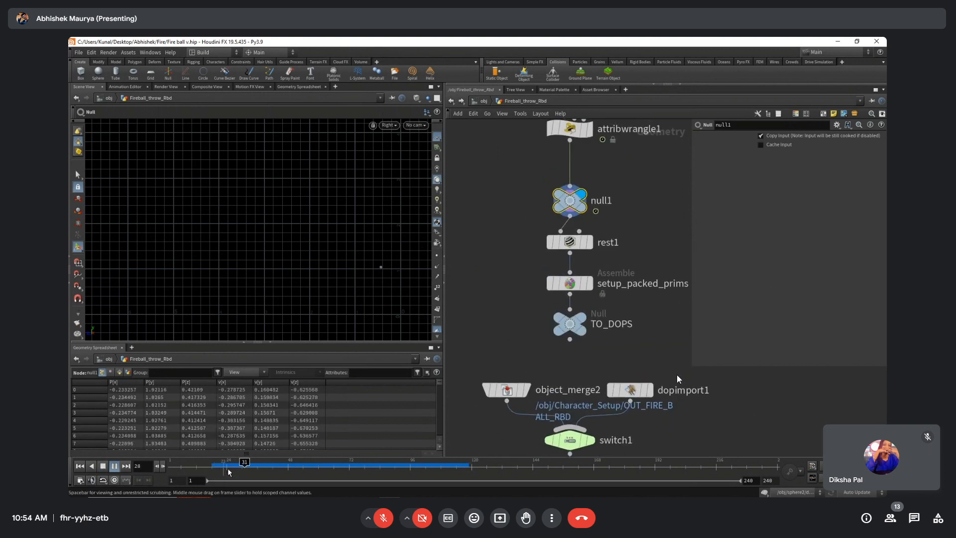
key("Up")
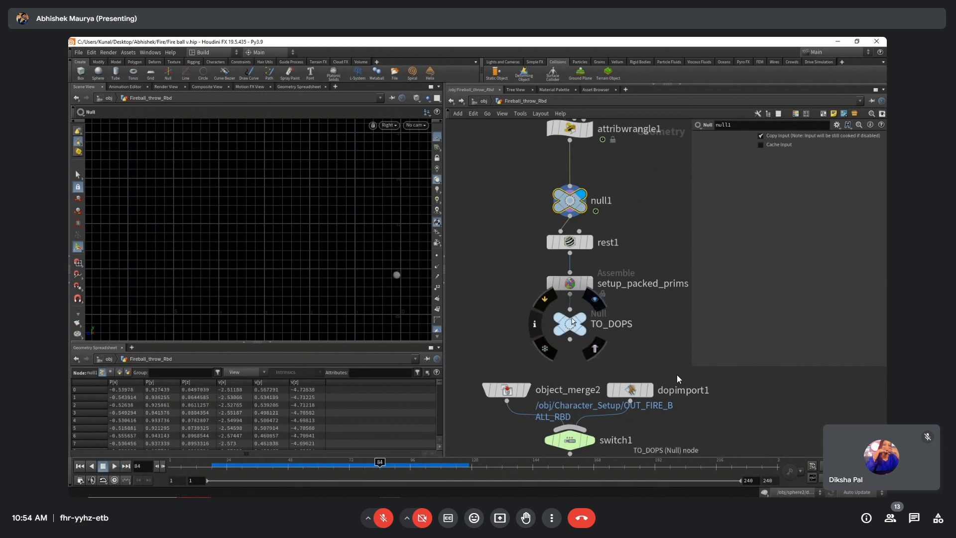
Display the TO_DOPS null and replay the packed fireball's throw, then look over the nodes below it.
left_click(594, 300)
key("Up")
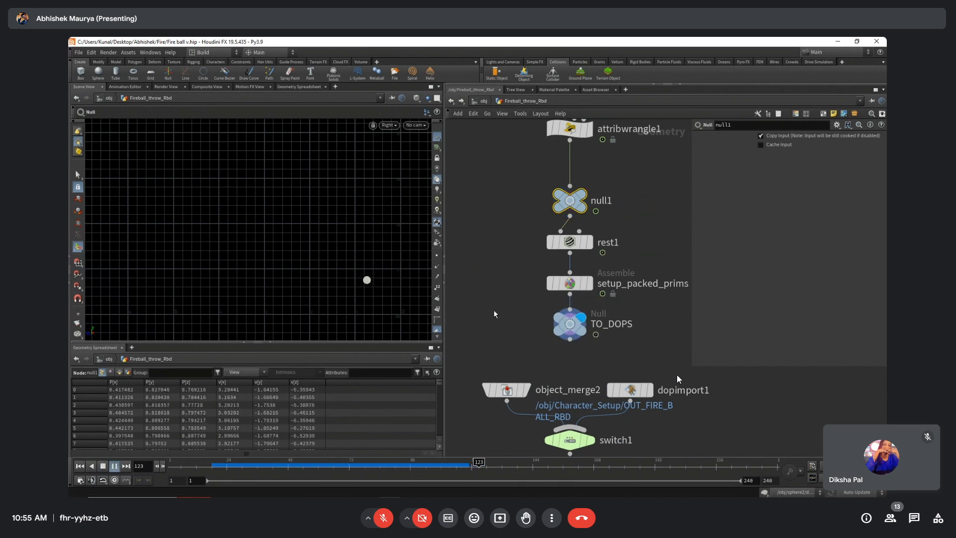
key("Up")
left_click(441, 466)
left_click(503, 314)
scroll(517, 331, "down", 1)
middle_click_drag(518, 331, 496, 298)
scroll(485, 259, "down", 1)
key("Up")
key("Up")
scroll(497, 366, "down", 1)
middle_click_drag(486, 393, 508, 373)
scroll(488, 223, "up", 2)
Open AutoDopNetwork and play the fireball simulation through its first frames, stopping at frame 121.
left_click(486, 103)
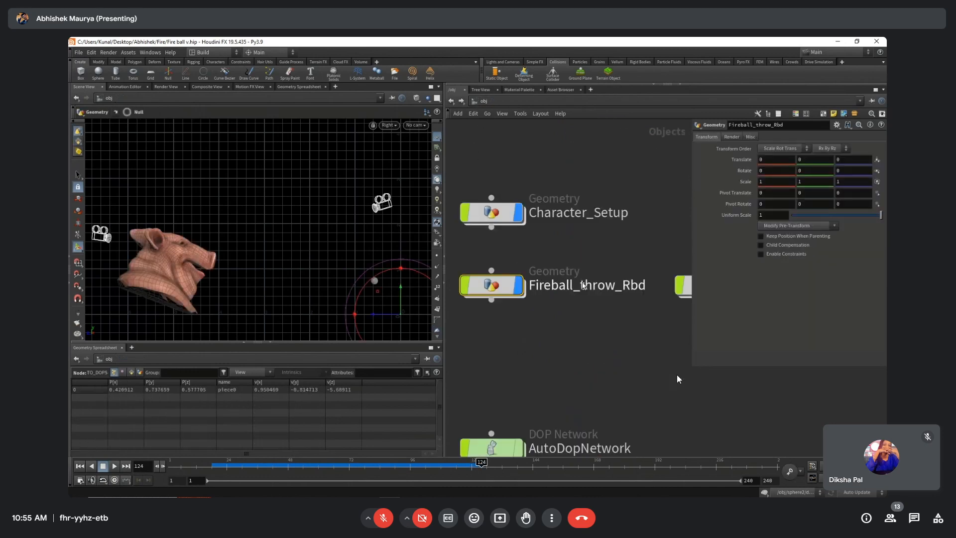
scroll(593, 344, "down", 4)
middle_click_drag(593, 344, 550, 284)
scroll(502, 326, "up", 2)
left_click(503, 323)
double_click(503, 324)
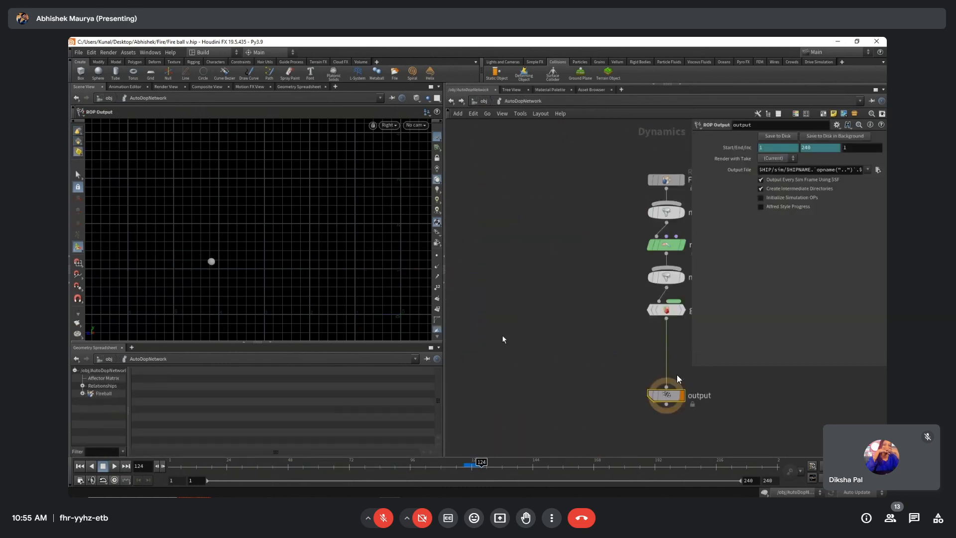
left_click(452, 466)
key("Up")
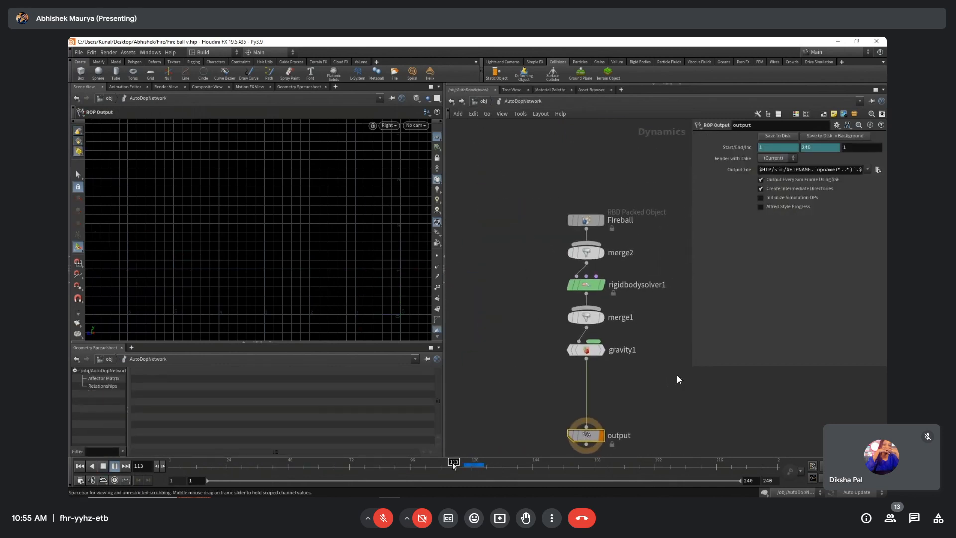
left_click_drag(451, 465, 473, 462)
middle_click_drag(502, 320, 519, 343)
Return to the Fireball_throw_Rbd network and display null1 again.
left_click(486, 101)
double_click(550, 283)
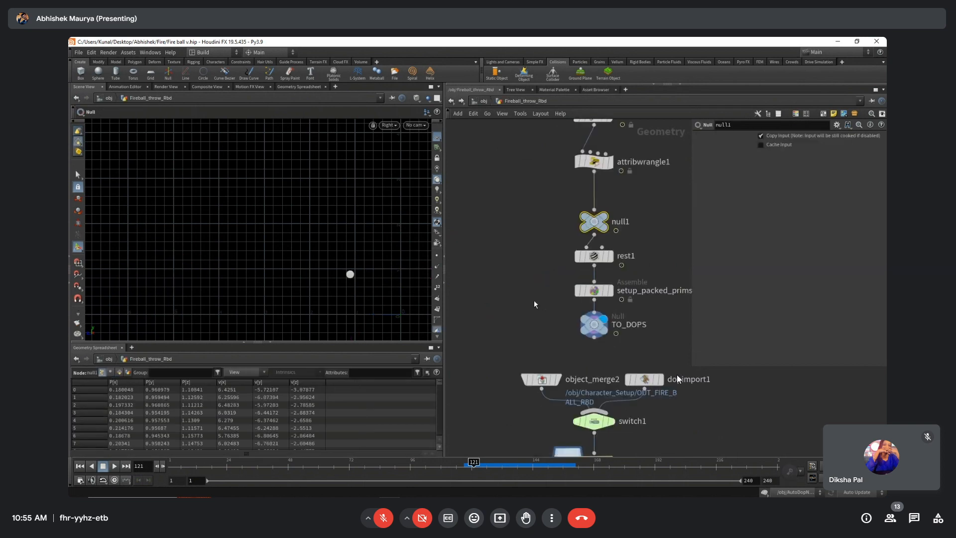
scroll(520, 334, "down", 2)
middle_click_drag(533, 300, 488, 300)
scroll(516, 286, "up", 2)
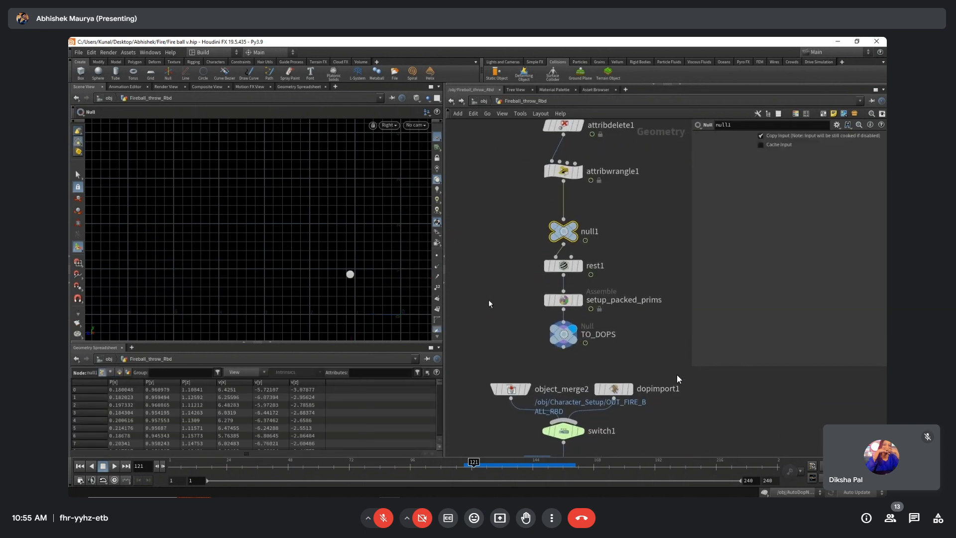
scroll(480, 298, "up", 2)
scroll(548, 237, "up", 2)
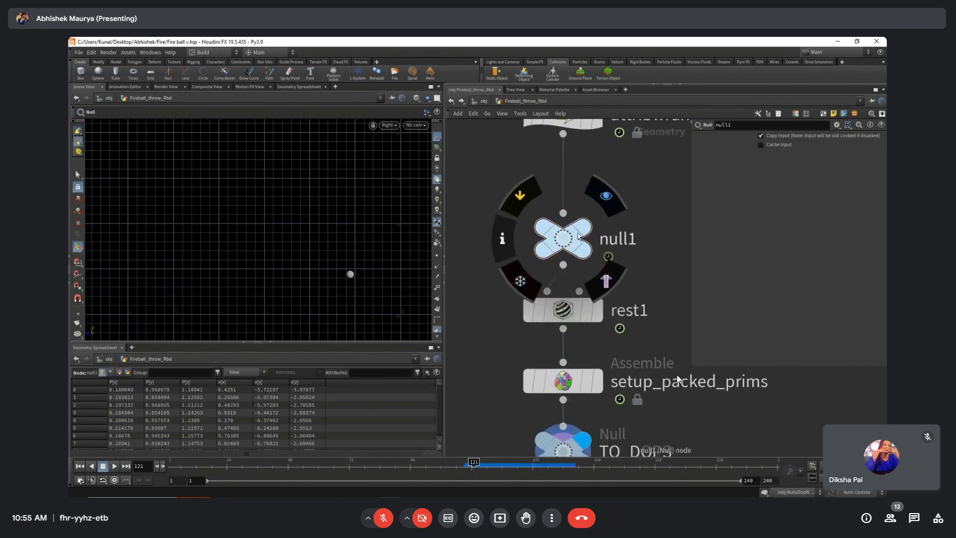
left_click(606, 195)
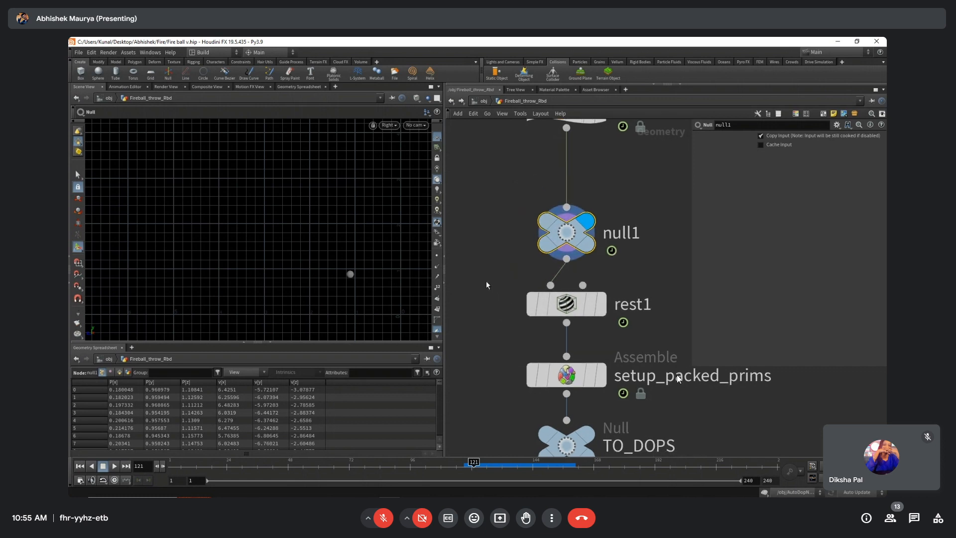
Select rest1 and examine the geometry information of rest1 and setup_packed_prims.
left_click_drag(486, 280, 607, 351)
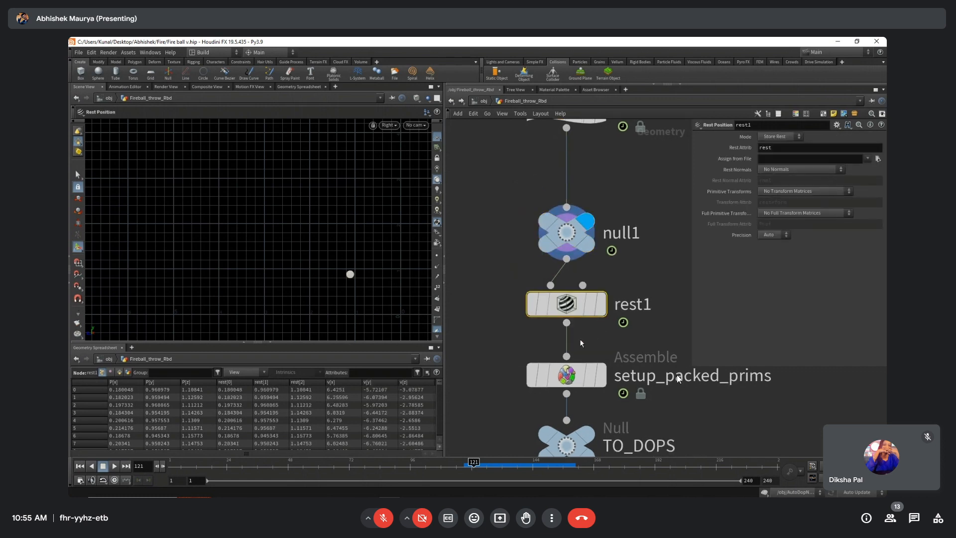
middle_click_drag(490, 342, 490, 300)
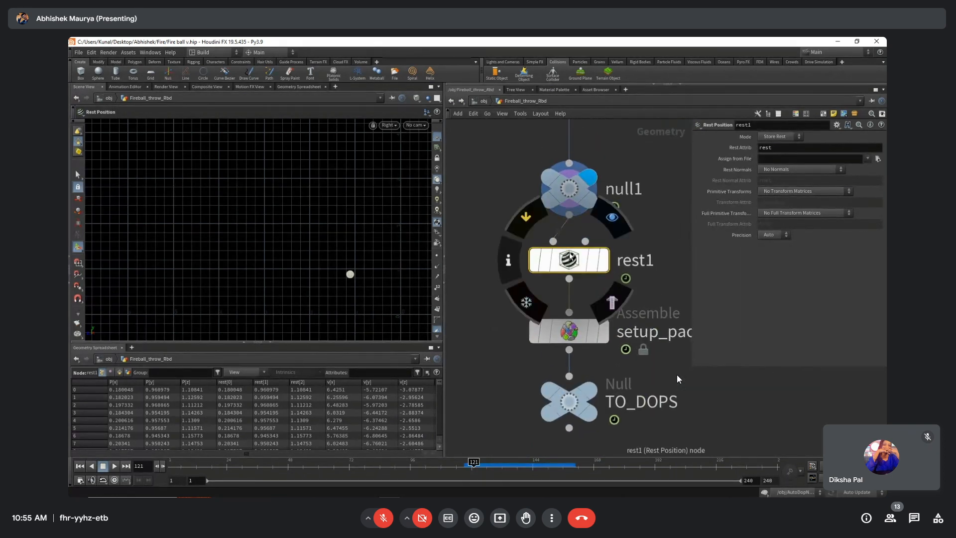
middle_click(571, 257)
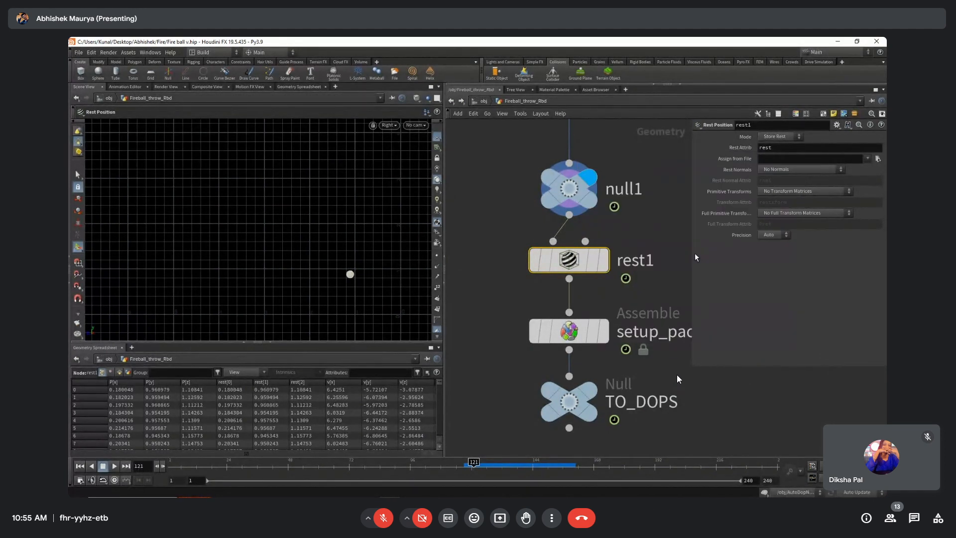
middle_click(570, 332)
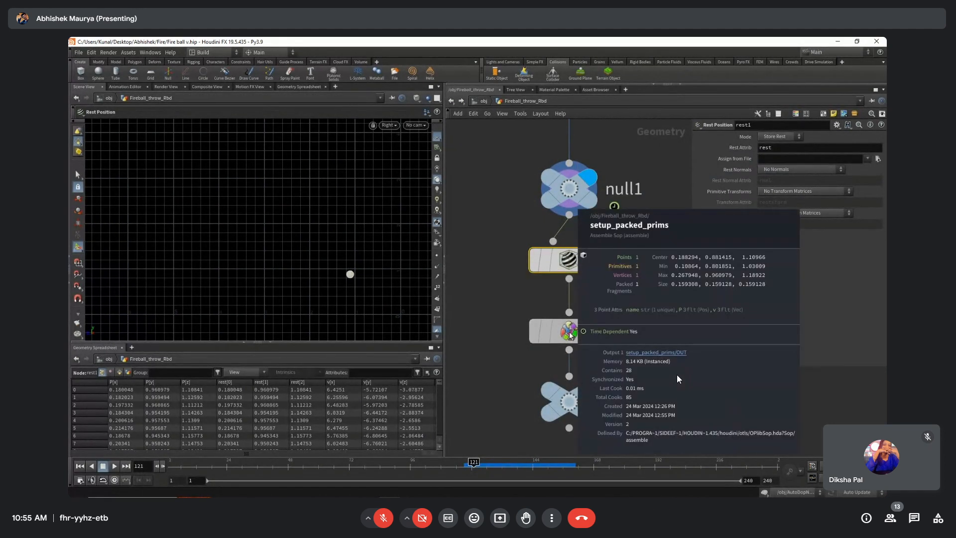
Clear the Transfer Attributes setting on setup_packed_prims and check its geometry information and the attributes available for transfer.
left_click(577, 333)
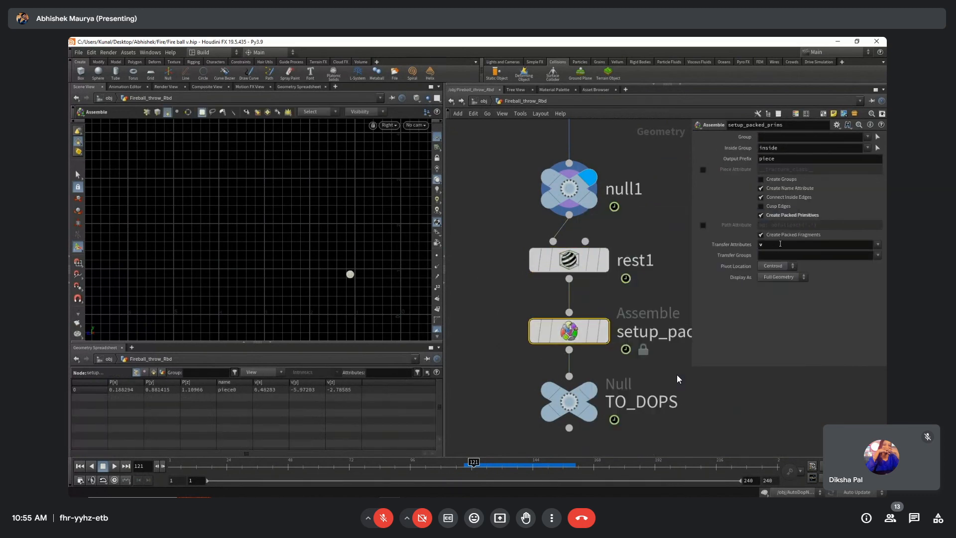
left_click(807, 244)
left_click(518, 308)
middle_click(574, 331)
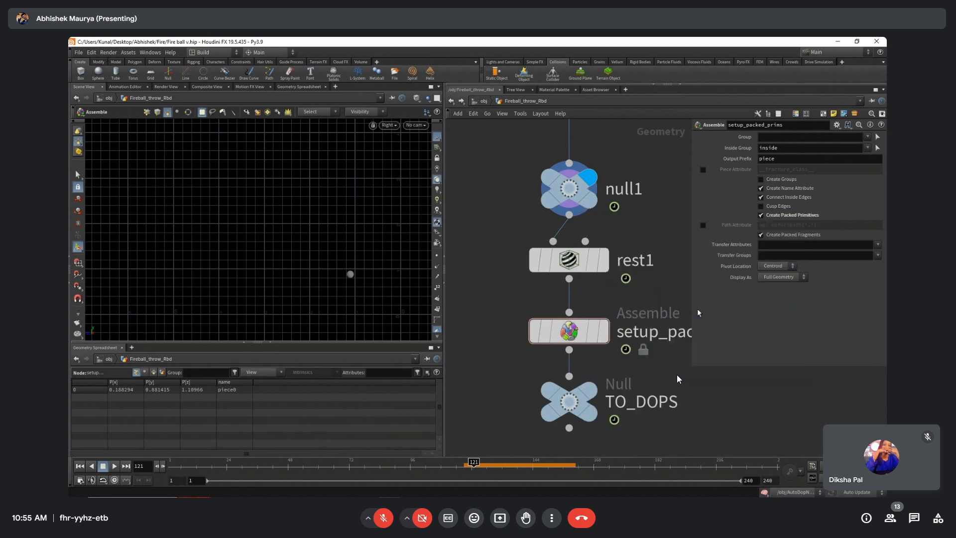
left_click(878, 244)
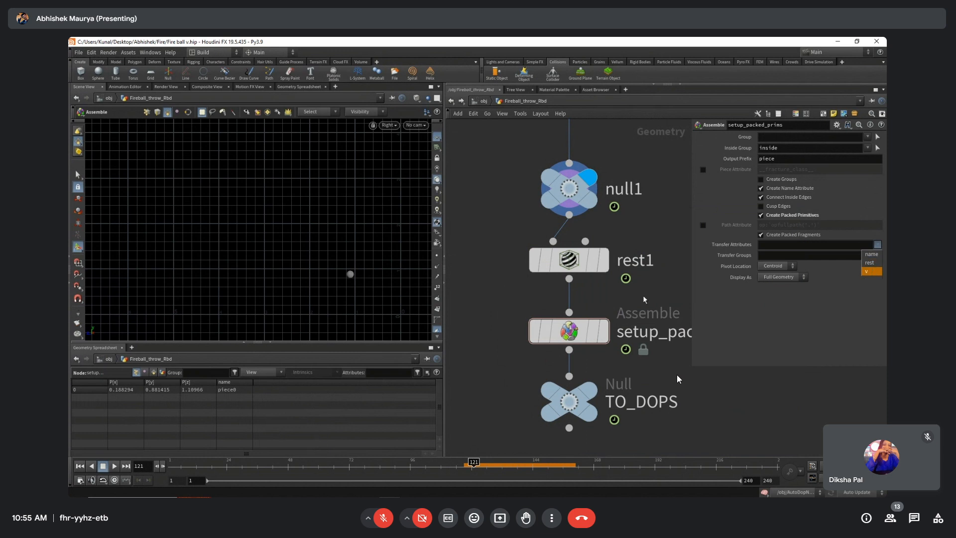
left_click(485, 297)
Display dopimport1 and replay the simulation from about frame 116 to see the fireball without transferred velocity.
scroll(510, 287, "down", 3)
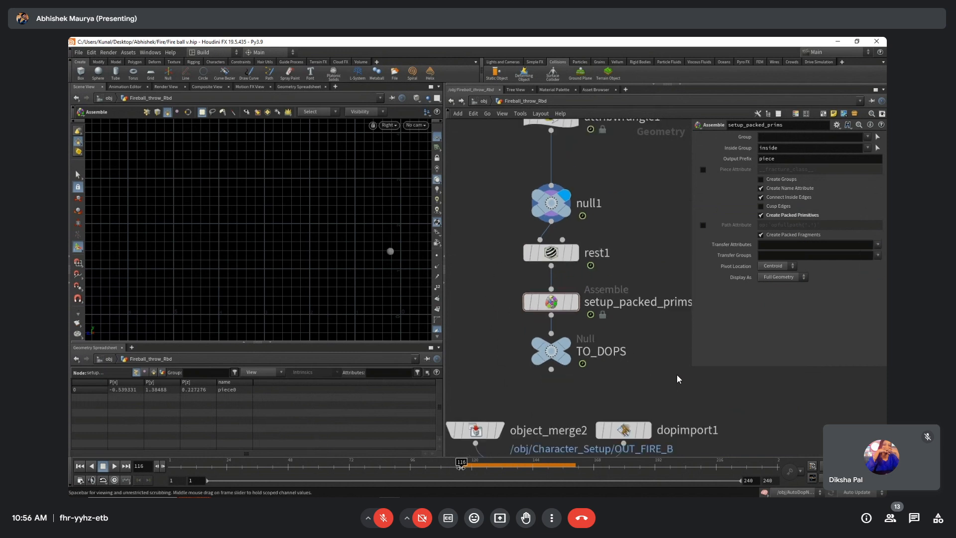
scroll(500, 326, "down", 3)
middle_click_drag(500, 326, 563, 306)
scroll(649, 371, "up", 1)
left_click(638, 365)
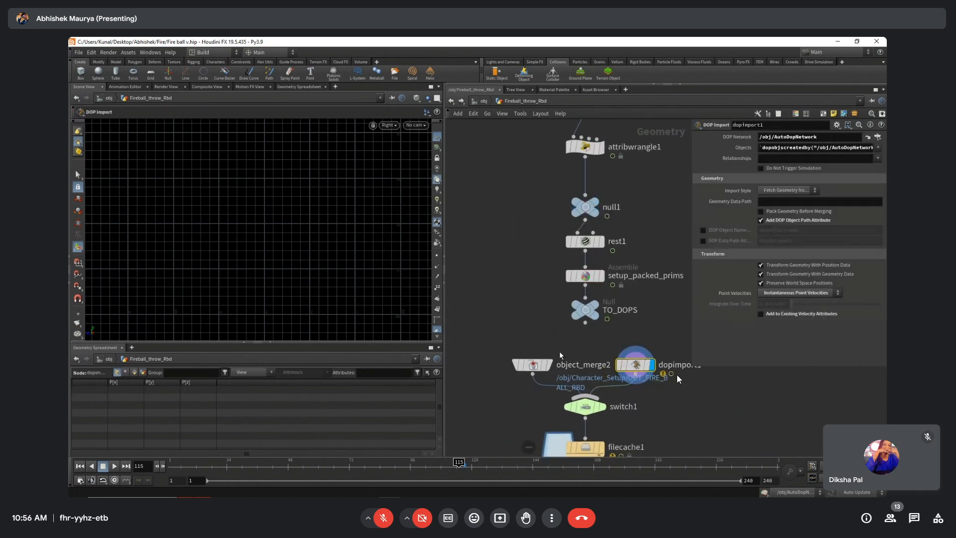
middle_click_drag(585, 356, 563, 373)
left_click(462, 467)
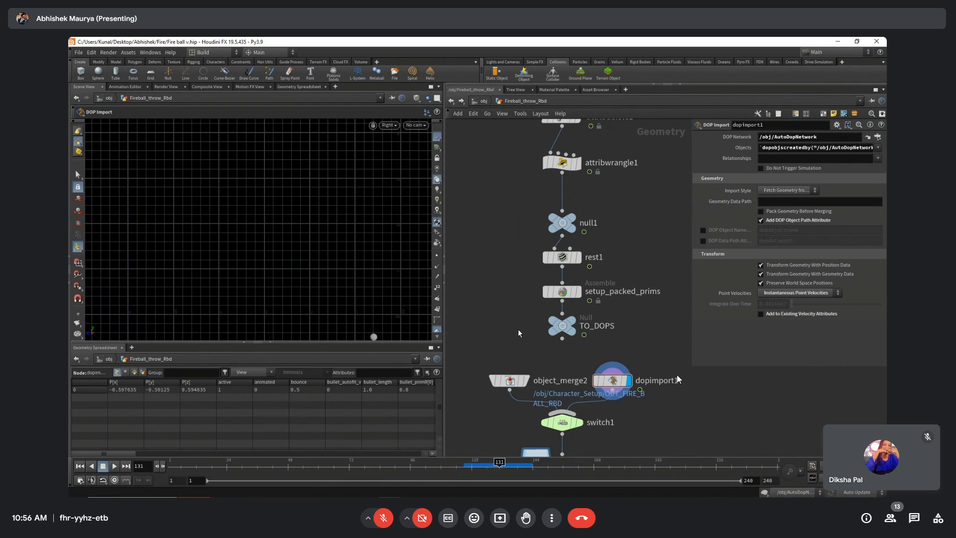
Compare the attributes on setup_packed_prims with those on rest1 in the geometry spreadsheet.
middle_click_drag(518, 317, 512, 339)
scroll(511, 339, "down", 2)
middle_click_drag(512, 340, 501, 315)
scroll(506, 237, "down", 1)
scroll(506, 297, "up", 3)
left_click_drag(501, 304, 572, 314)
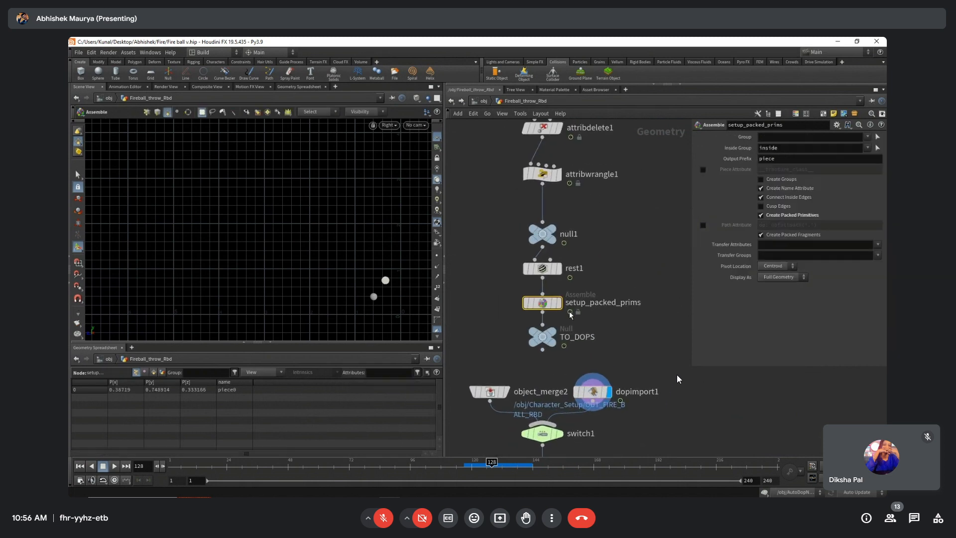
scroll(588, 315, "up", 1)
left_click_drag(477, 283, 593, 306)
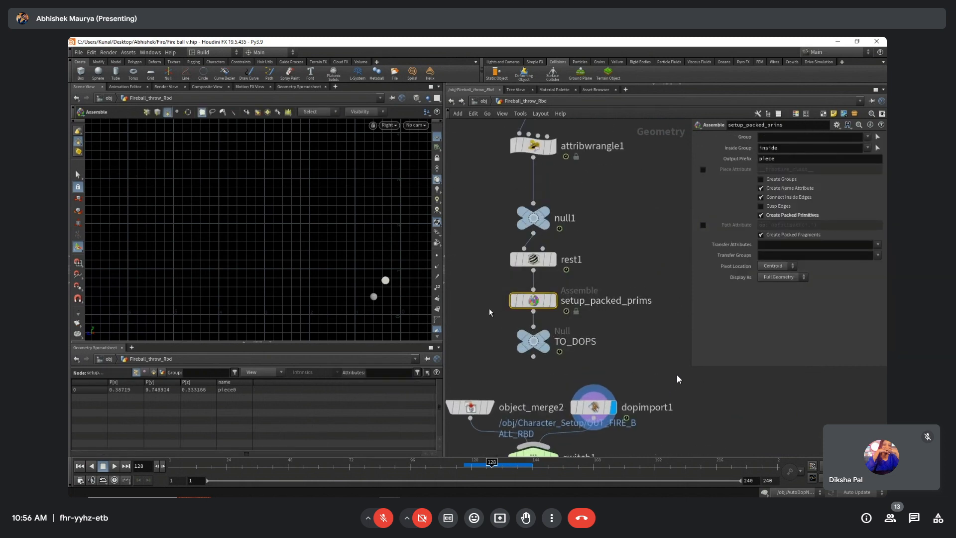
middle_click_drag(489, 308, 554, 323)
left_click(553, 319)
Set Transfer Attributes on setup_packed_prims to v and replay from frame 116 to check the simulated throw.
left_click(568, 355)
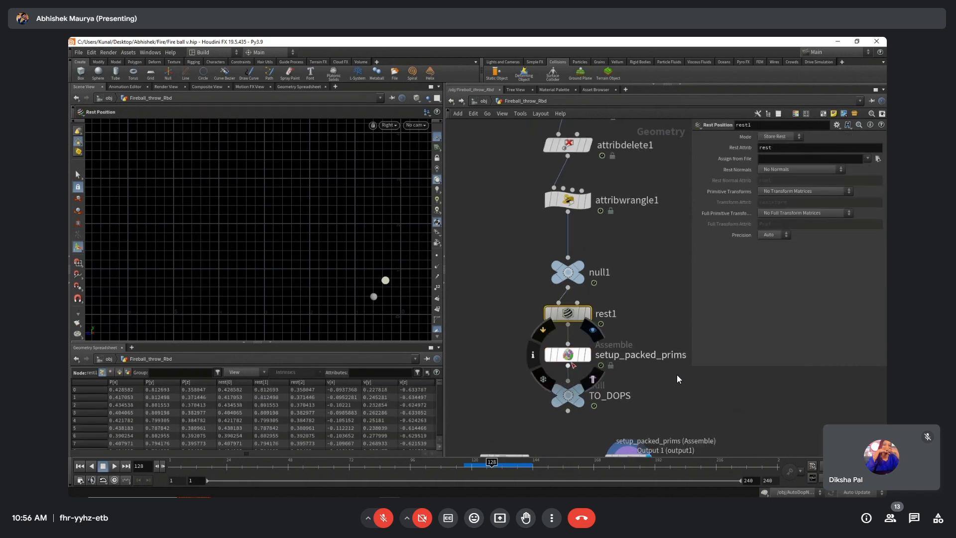
left_click(782, 246)
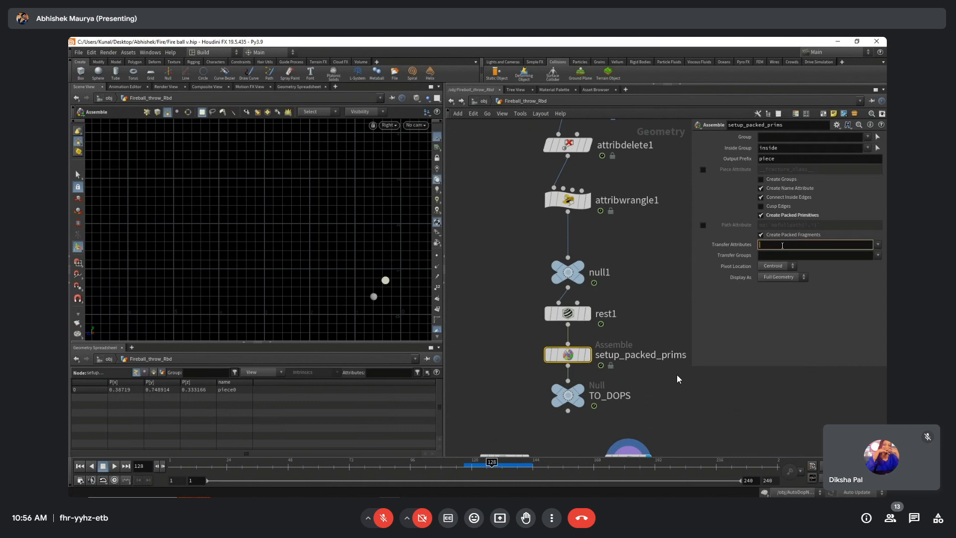
type("v")
left_click(497, 284)
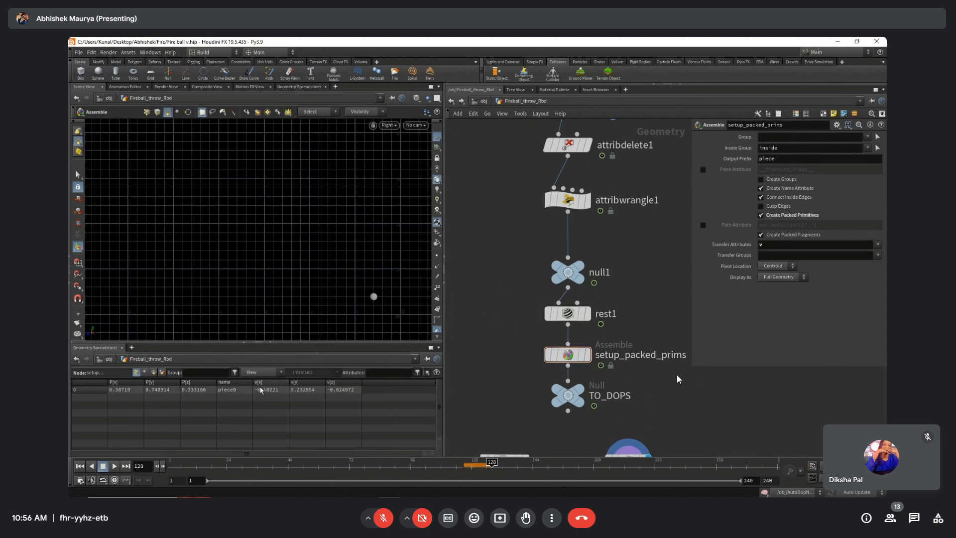
left_click(461, 467)
key("Up")
left_click(462, 468)
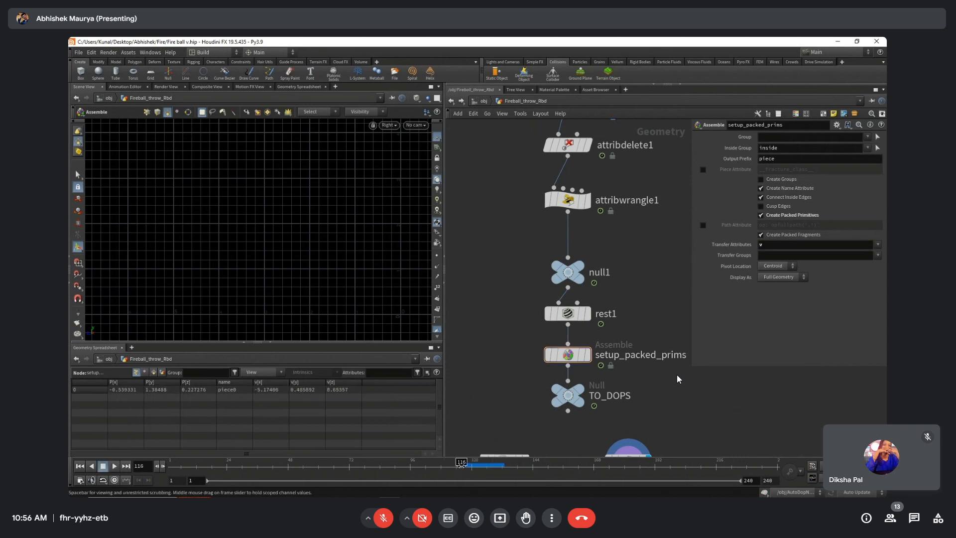
left_click(568, 357)
Open AutoDopNetwork and scrub the simulation from frame 116 to frame 121.
middle_click_drag(499, 397, 550, 344)
left_click(485, 101)
scroll(540, 354, "down", 1)
double_click(539, 371)
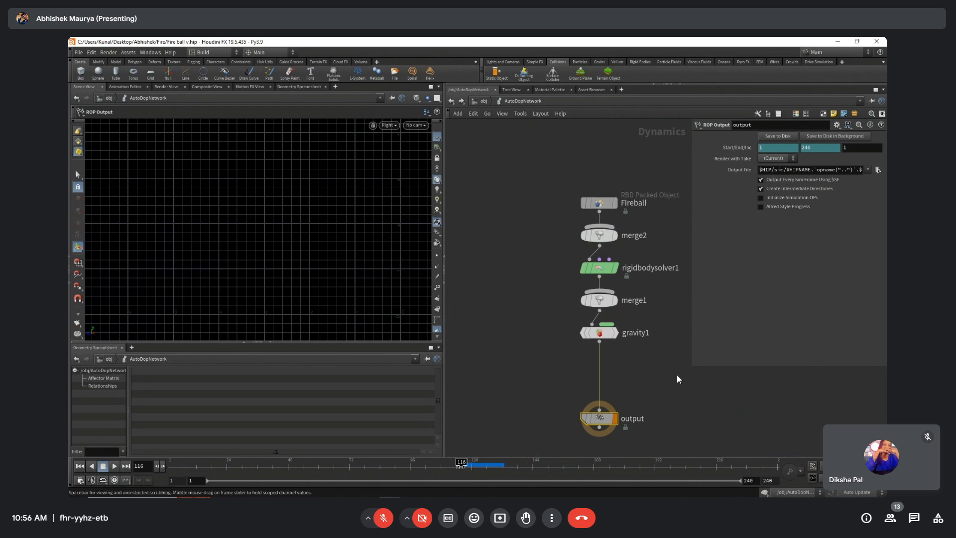
mouse_move(460, 466)
left_mouse_down()
mouse_move(500, 471)
mouse_move(474, 472)
left_mouse_up()
Move the output node up closer to gravity1, and examine the Fireball RBD Packed Object's settings around frame 119.
middle_click_drag(519, 252, 526, 283)
left_click_drag(605, 434, 605, 392)
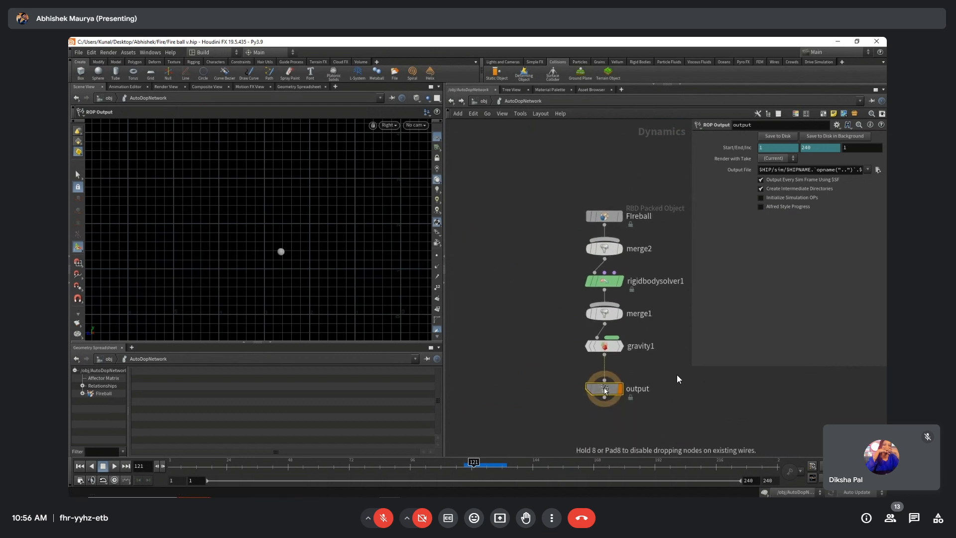
left_click(602, 217)
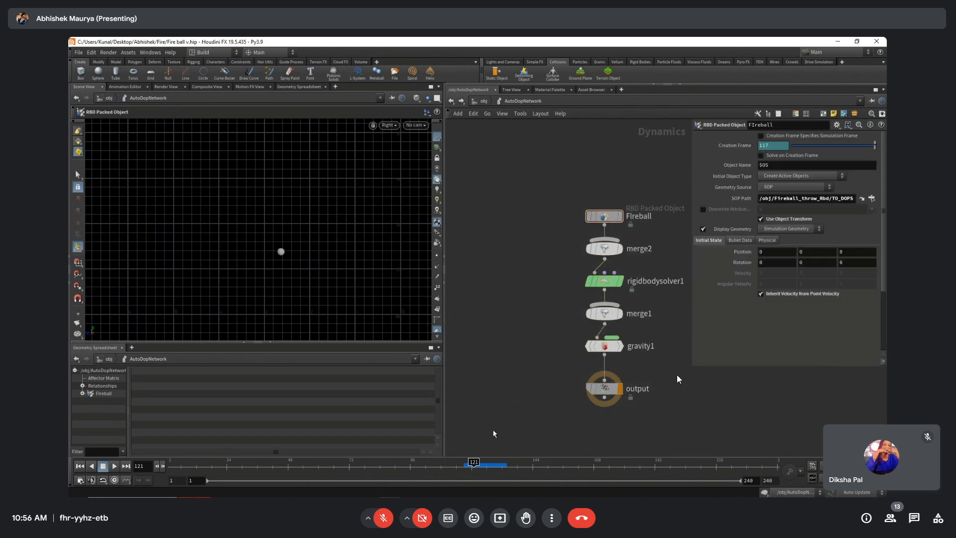
left_click_drag(472, 462, 467, 461)
Open the Character_Setup network and display the pointvelocity1 node below copytopoints1.
left_click(477, 103)
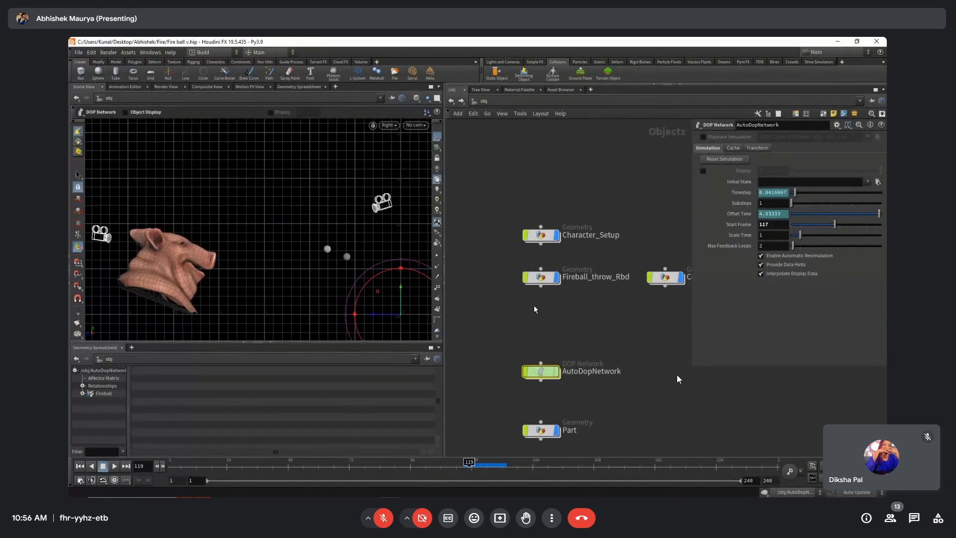
double_click(558, 233)
scroll(600, 160, "down", 2)
middle_click_drag(600, 160, 510, 368)
scroll(535, 336, "up", 1)
middle_click_drag(534, 336, 635, 235)
middle_click_drag(517, 428, 553, 282)
scroll(552, 282, "up", 3)
middle_click_drag(547, 322, 553, 286)
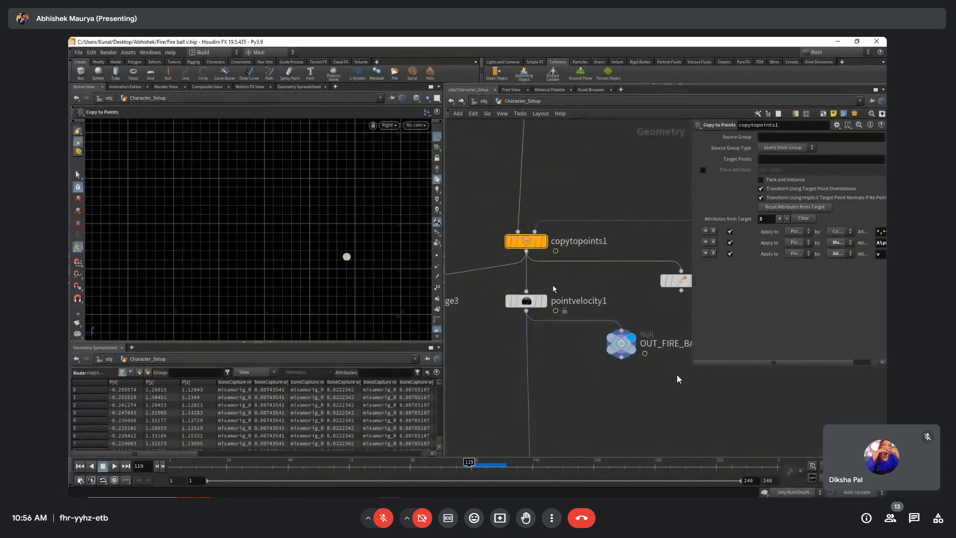
left_click(543, 301)
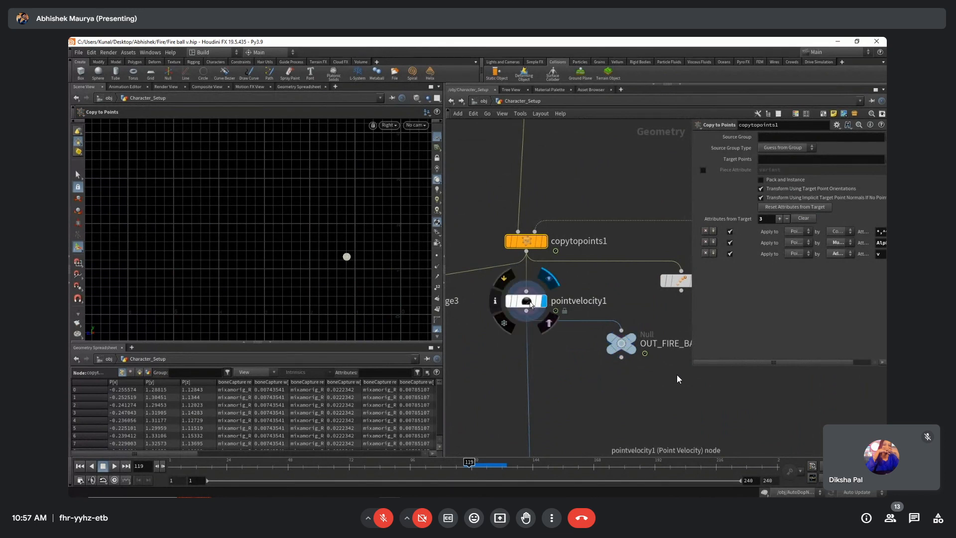
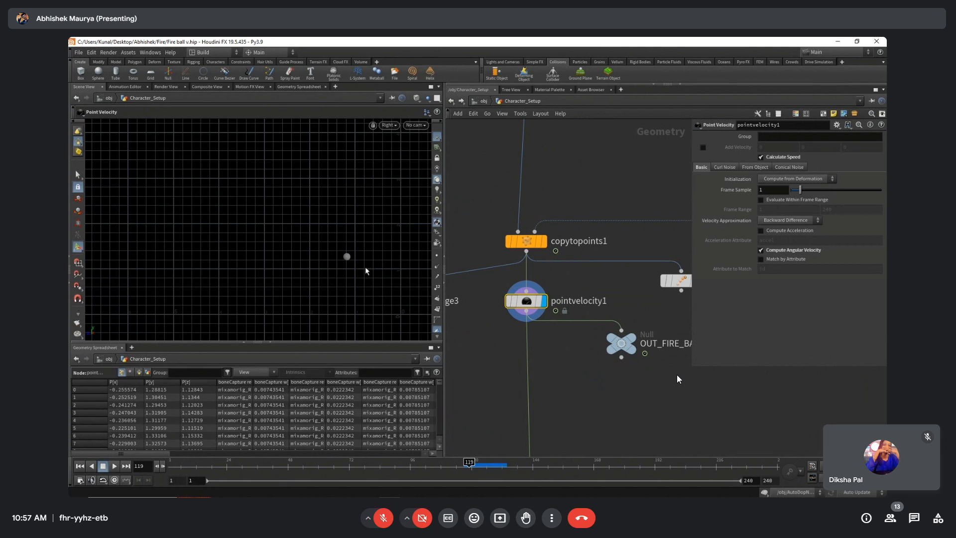
key("h")
middle_click_drag(667, 143, 640, 239)
middle_click_drag(523, 285, 659, 213)
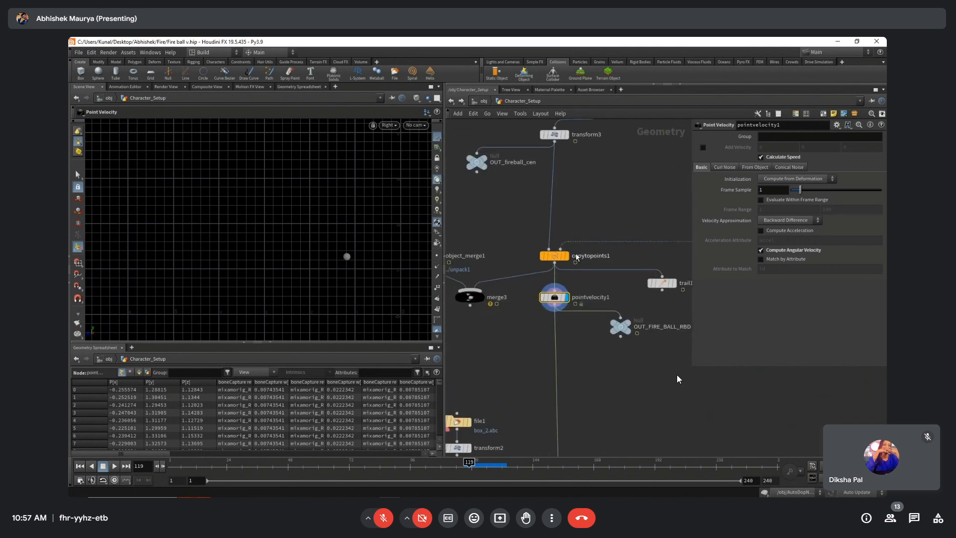
mouse_move(568, 299)
scroll(525, 319, "up", 2)
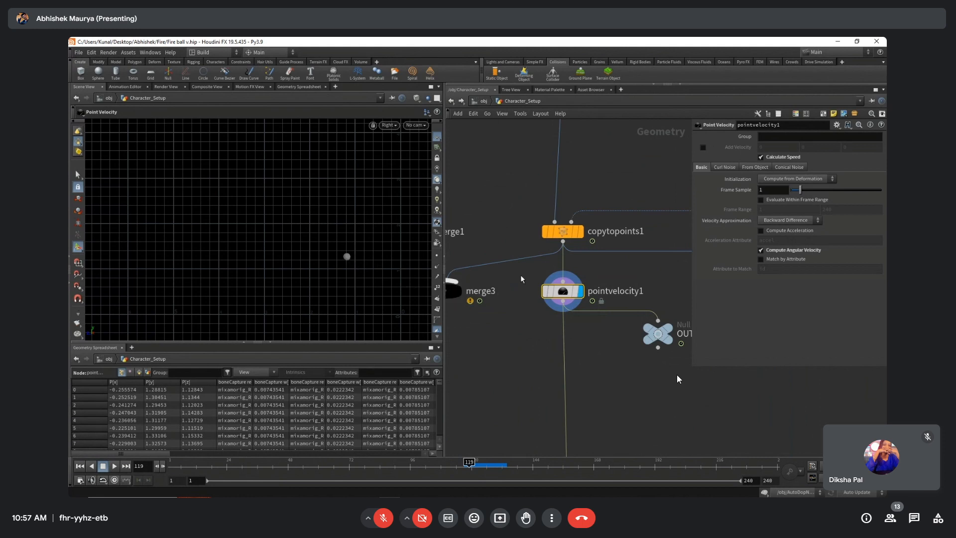
middle_click_drag(627, 255, 592, 254)
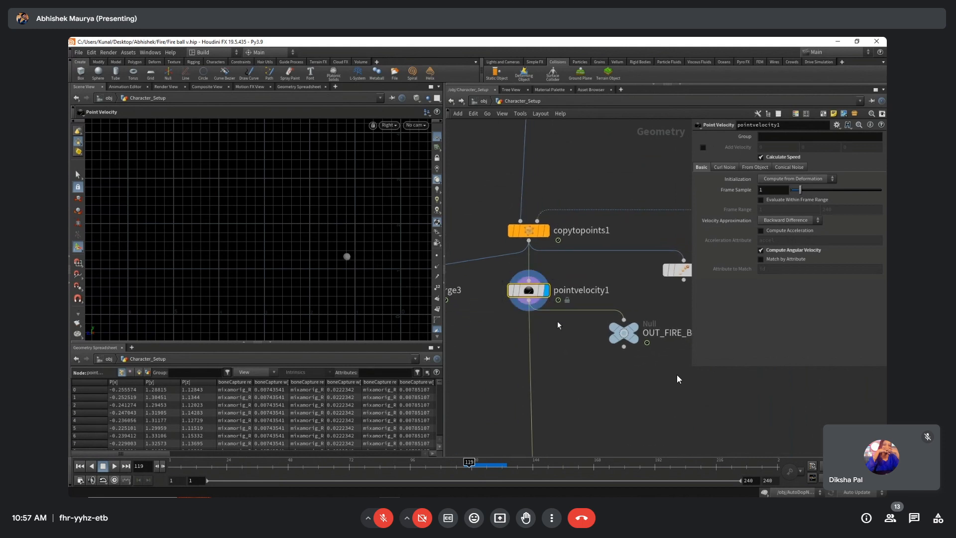
Open the Fireball_throw_Rbd network and select attribwrangle1 above null1 to examine its velocity expression and Speed setting.
left_click(492, 181)
left_click(484, 102)
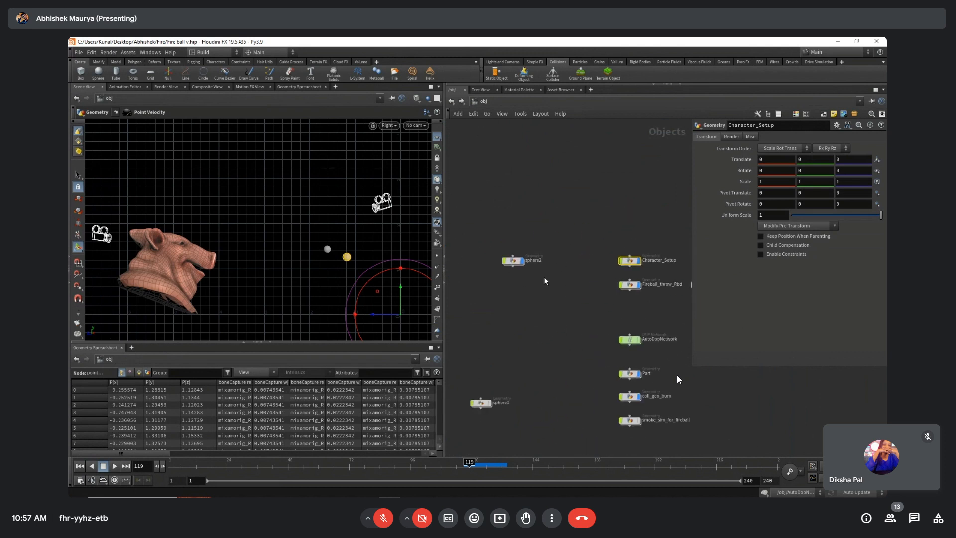
scroll(578, 282, "up", 3)
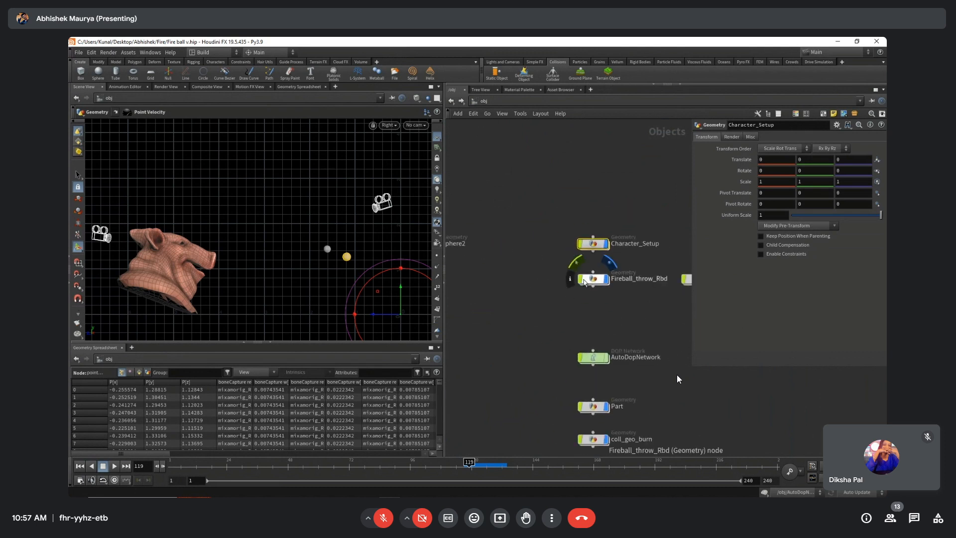
double_click(590, 245)
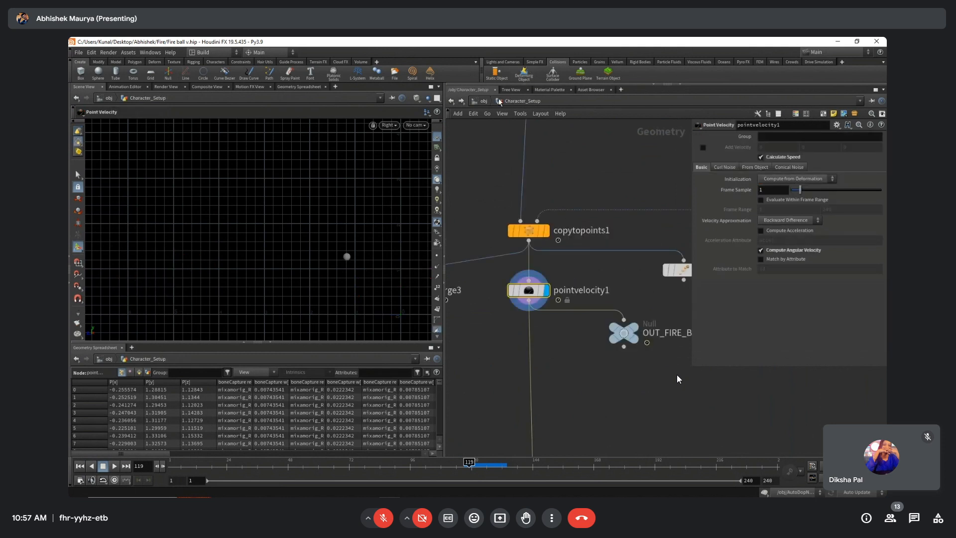
left_click(484, 101)
double_click(592, 278)
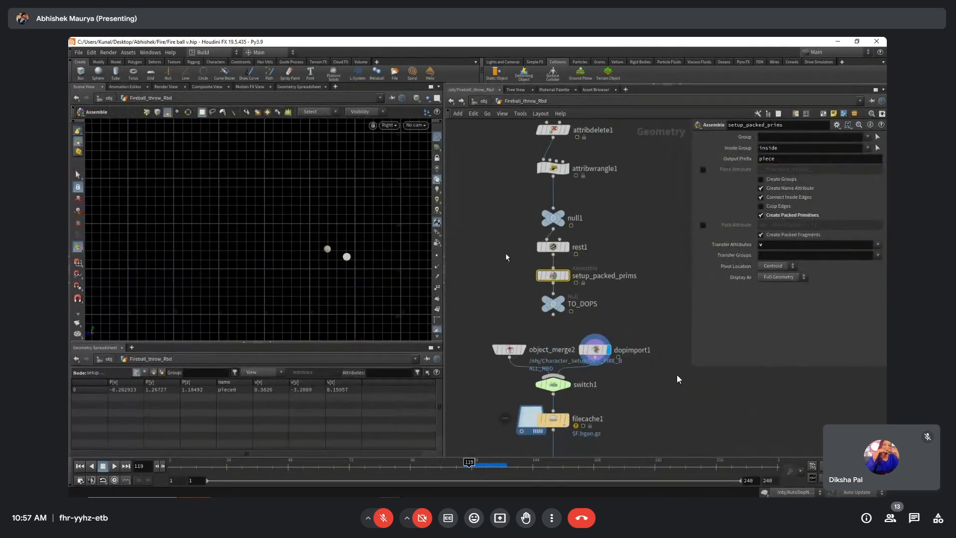
middle_click_drag(511, 208, 508, 252)
scroll(507, 242, "up", 3)
left_click_drag(512, 217, 604, 201)
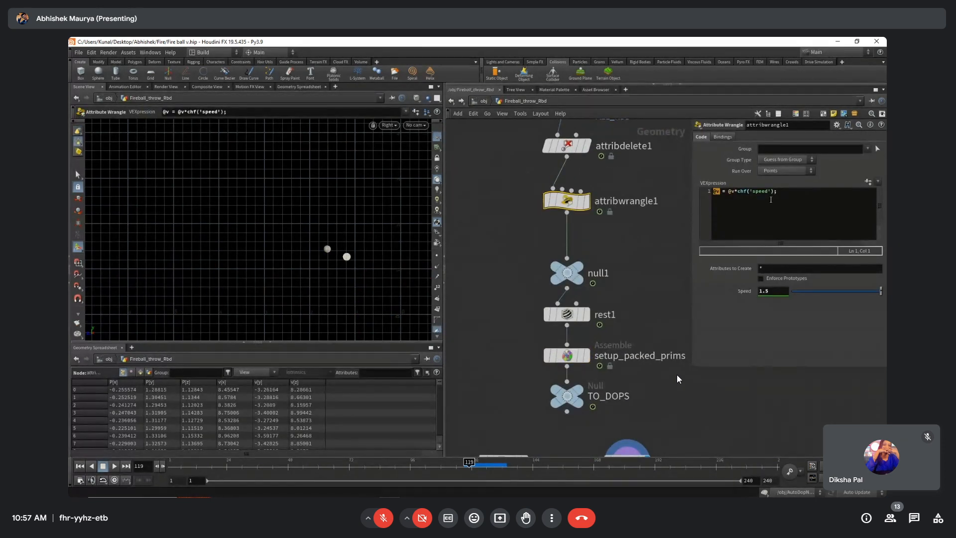
Open the sphere2 network, then line up dopimport1 and dopnet1 in a row beside the rest1 node.
left_click(484, 101)
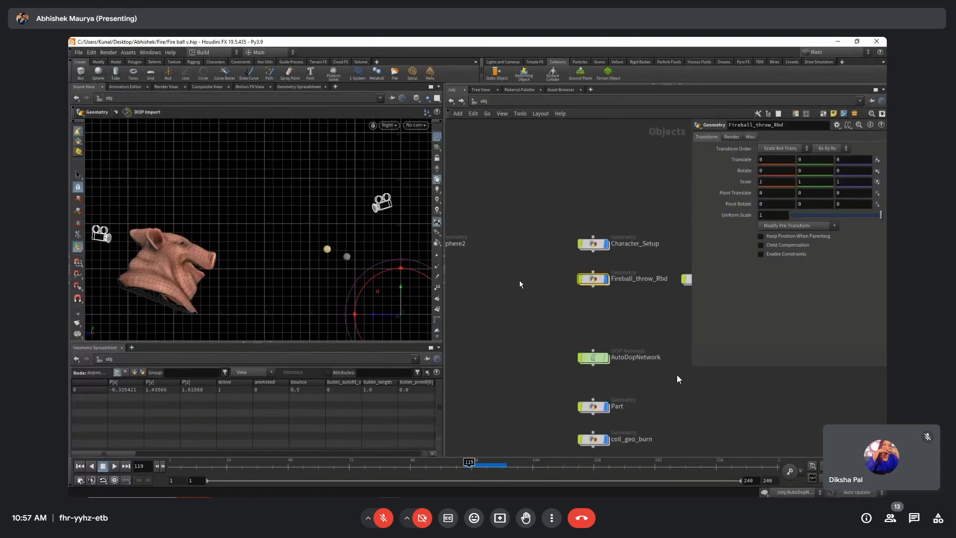
double_click(516, 245)
scroll(515, 265, "down", 3)
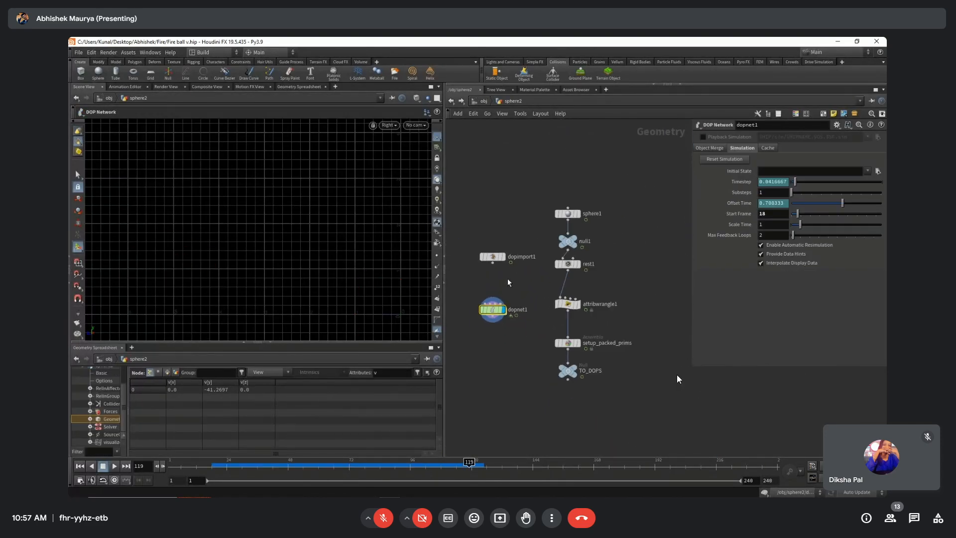
middle_click_drag(506, 279, 574, 273)
left_click_drag(580, 252, 594, 262)
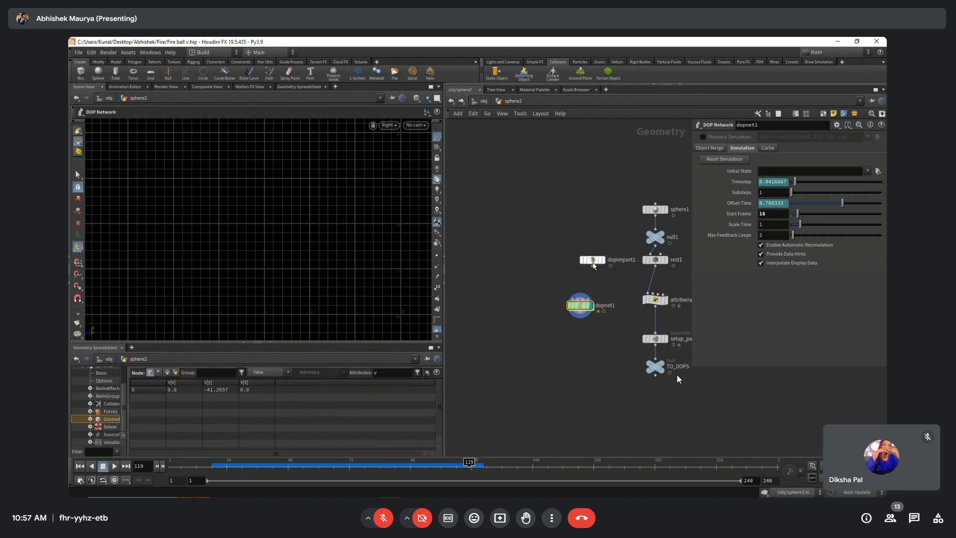
left_click_drag(581, 308, 502, 263)
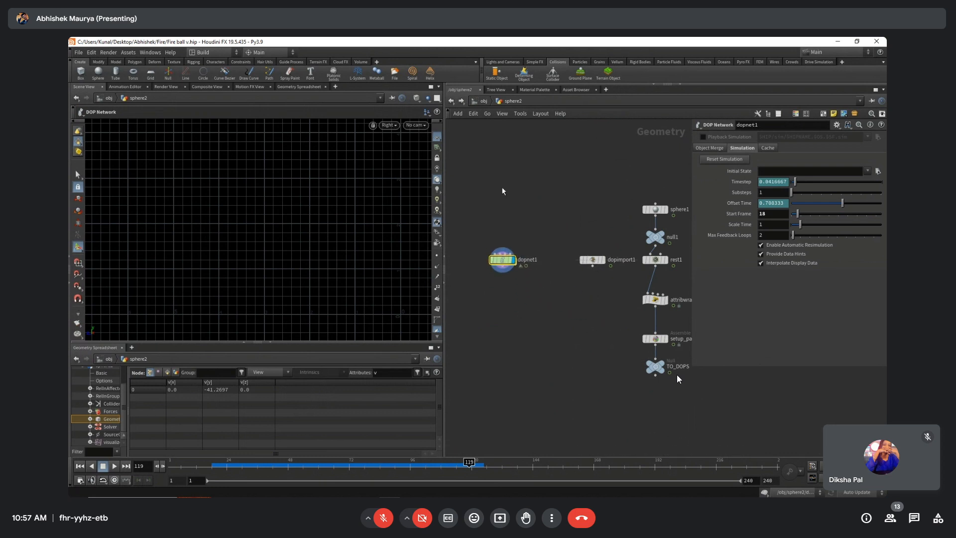
Return to the object level and rename the sphere2 geometry object as velocity_file.
left_click(482, 102)
left_click_drag(526, 172, 681, 354)
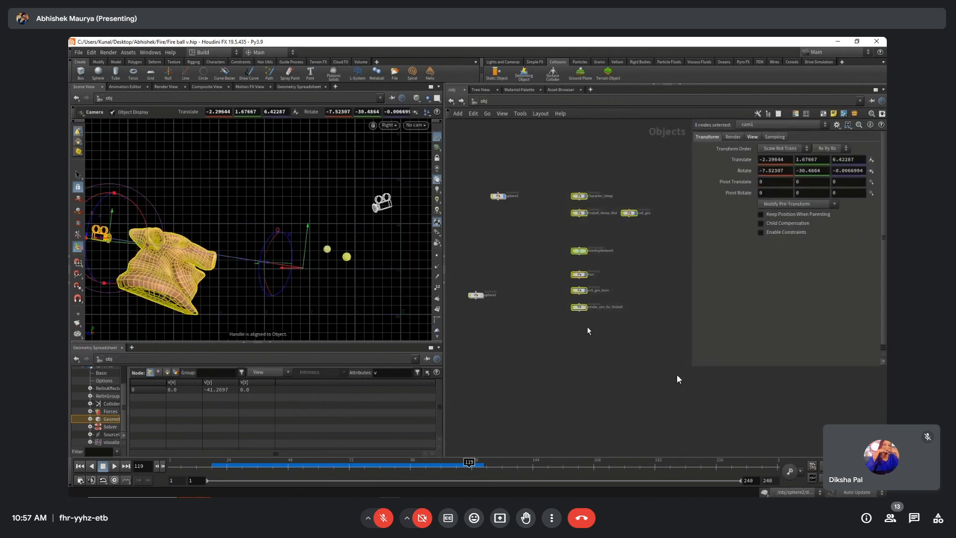
left_click(546, 183)
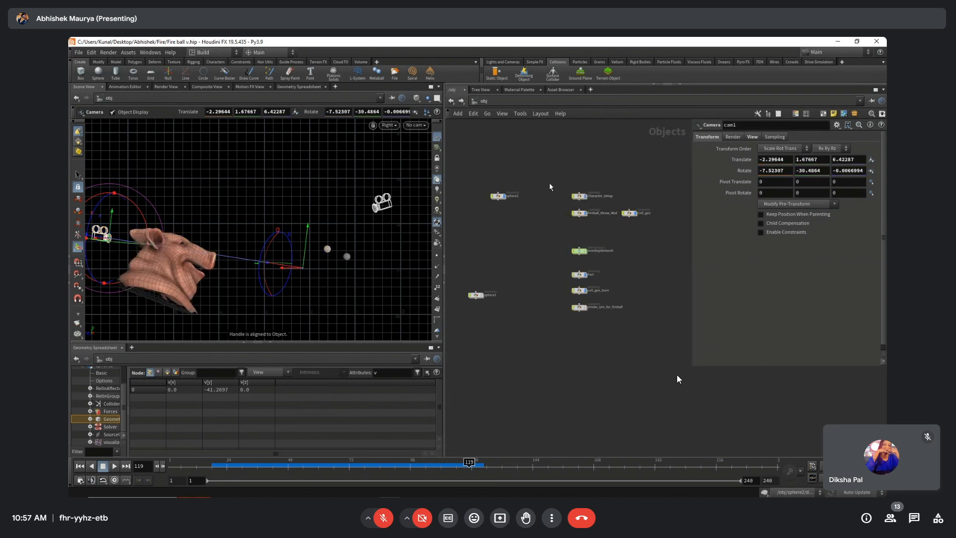
scroll(521, 219, "up", 5)
left_click(505, 205)
double_click(507, 205)
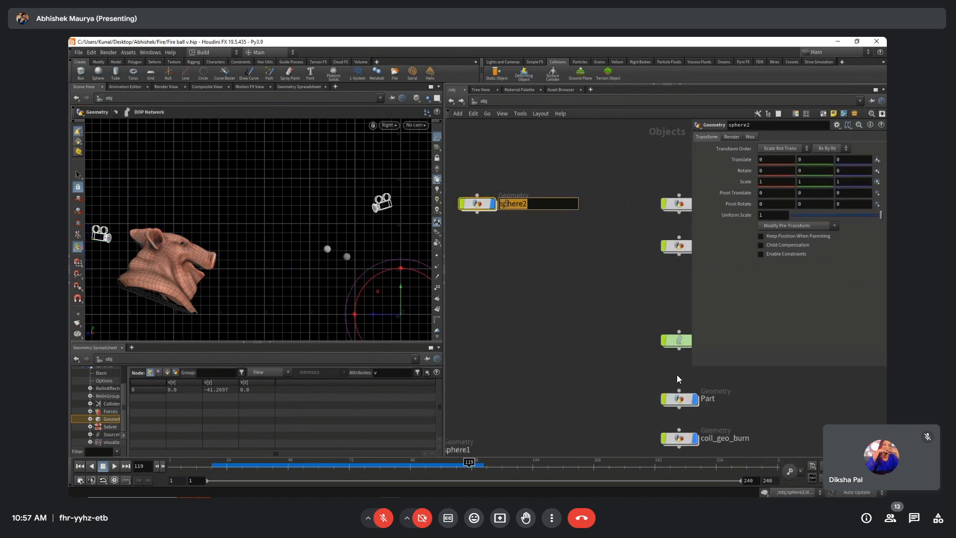
type("velocity_fi")
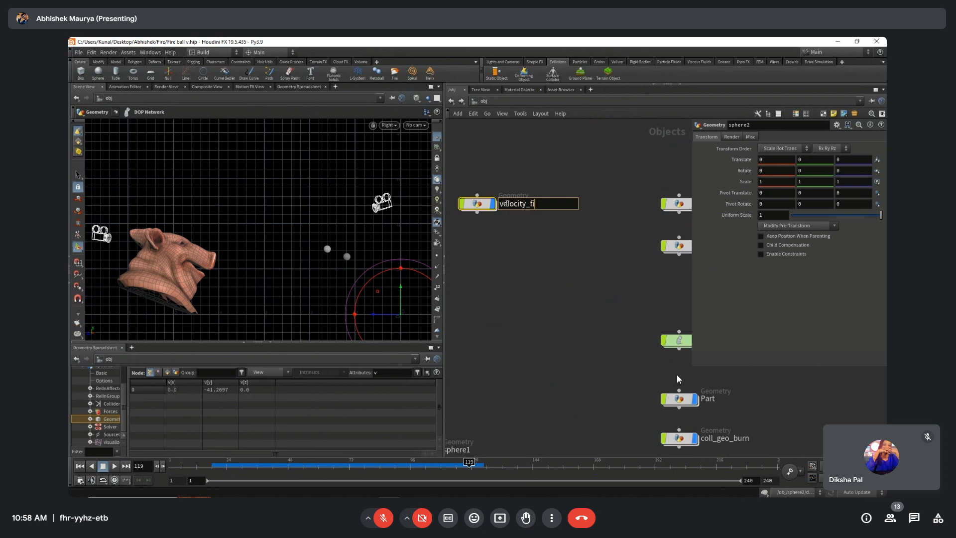
type("le")
key("Return")
Open the velocity_file network and set Transfer Attributes on setup_packed_prims to v.
double_click(477, 204)
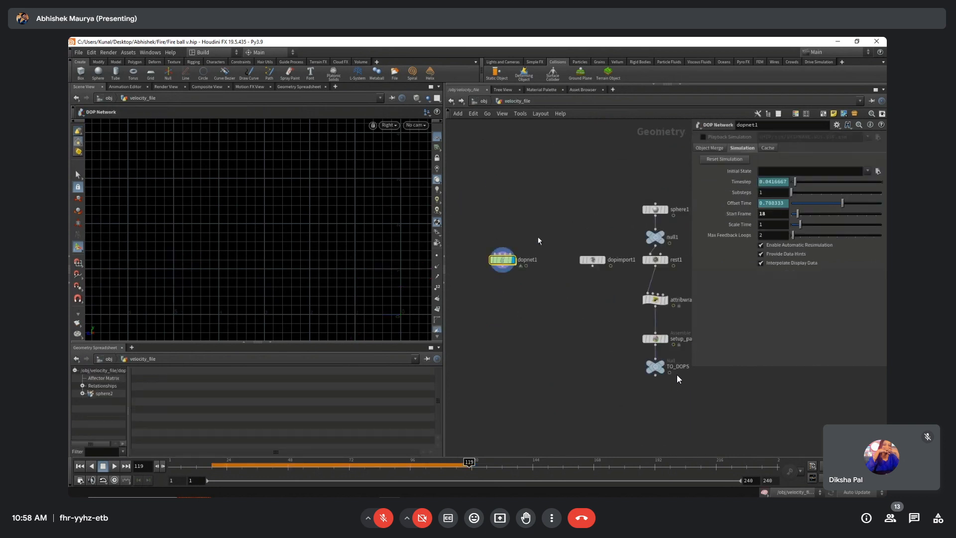
middle_click_drag(588, 305, 556, 301)
scroll(538, 306, "up", 2)
scroll(566, 331, "down", 1)
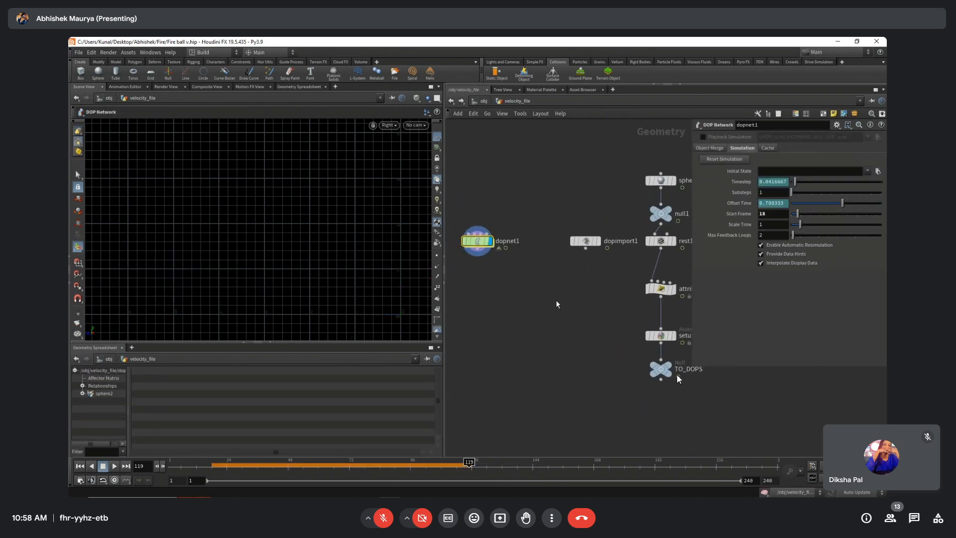
left_click(661, 337)
left_click(878, 244)
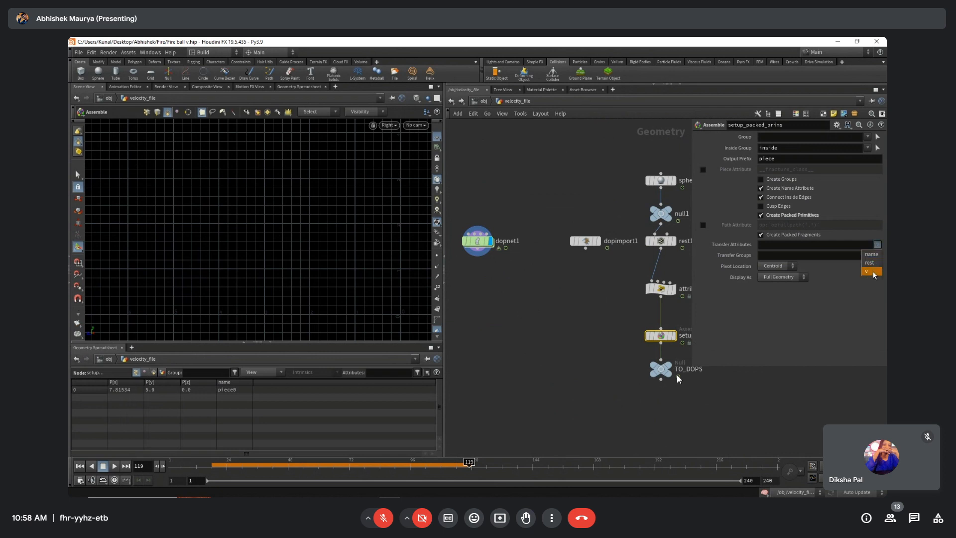
left_click(872, 268)
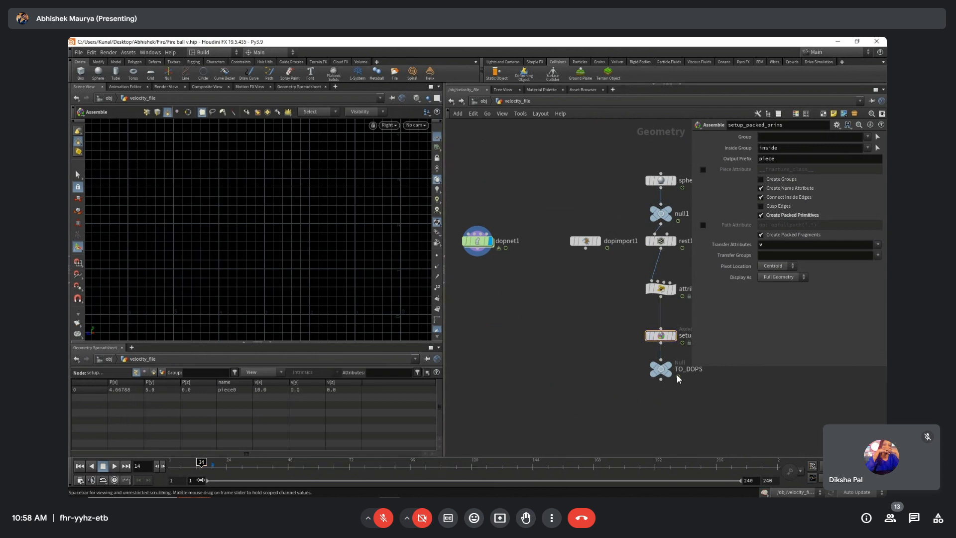
Open dopnet1, frame the sphere in the perspective view and play its simulation from frame 18.
left_click(477, 242)
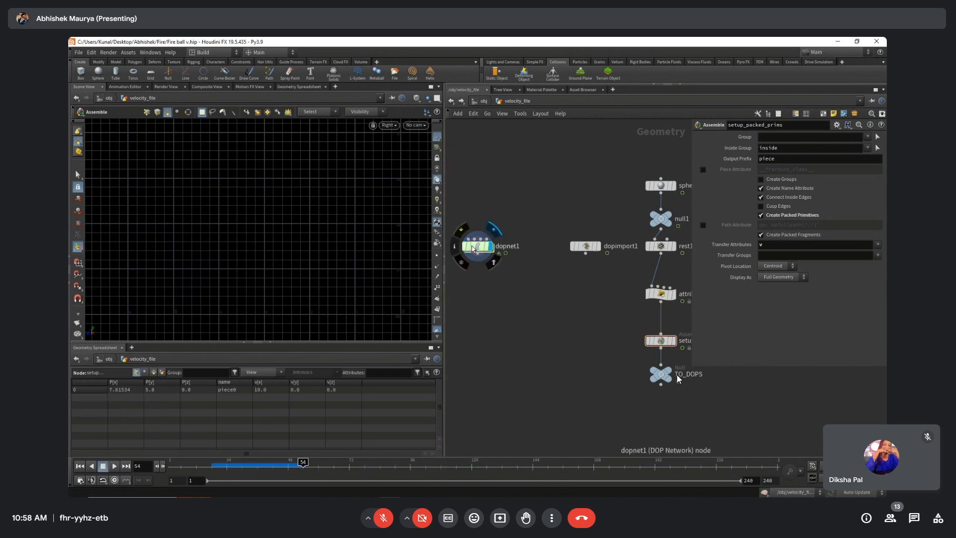
double_click(476, 243)
left_click(213, 467)
key("Up")
left_click(213, 467)
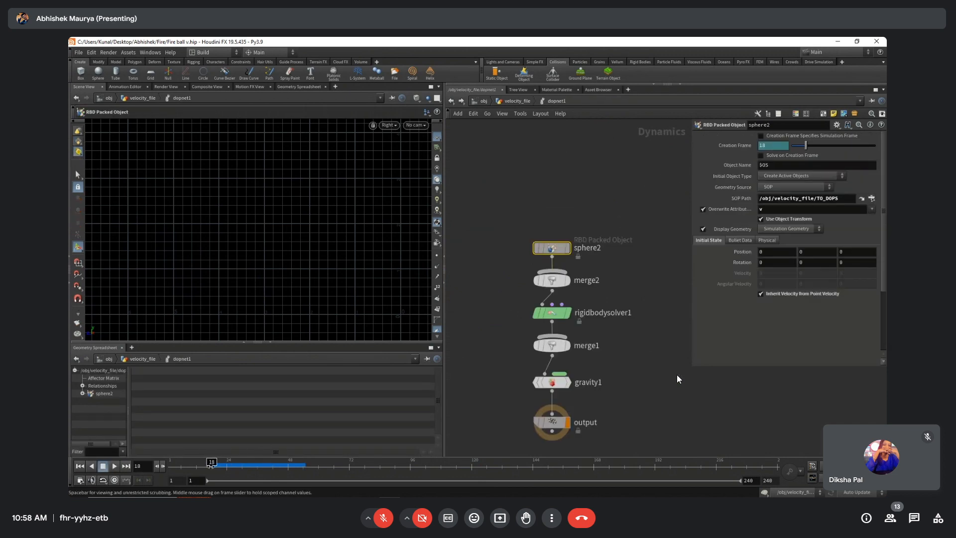
right_click_drag(137, 247, 281, 256, "alt")
middle_click_drag(281, 255, 279, 241, "alt")
key("space+1")
key("space+g")
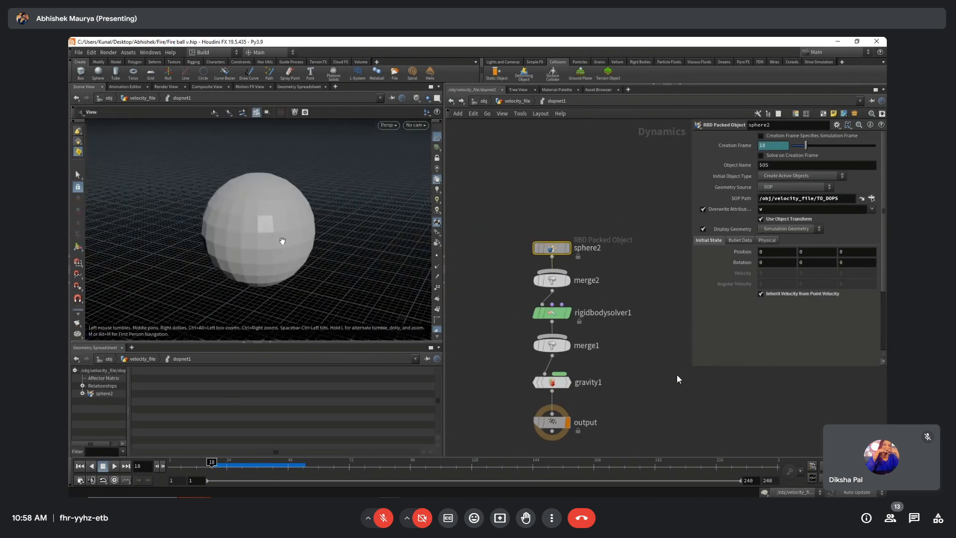
right_click_drag(281, 241, 164, 282, "alt")
key("Up")
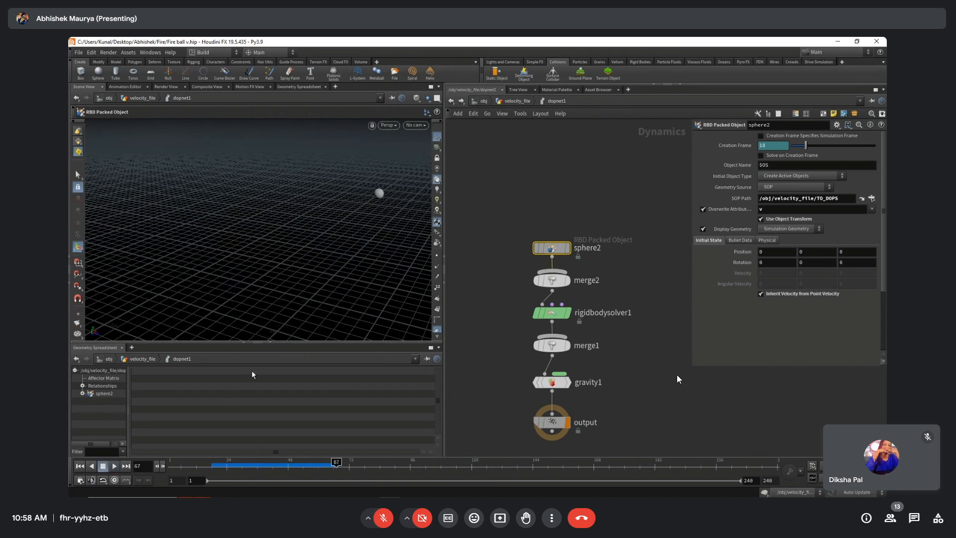
Replay the sphere simulation from around its start frame and check the motion against the grid from a low angle.
right_click_drag(242, 271, 133, 271, "alt")
left_click_drag(133, 272, 218, 235, "alt")
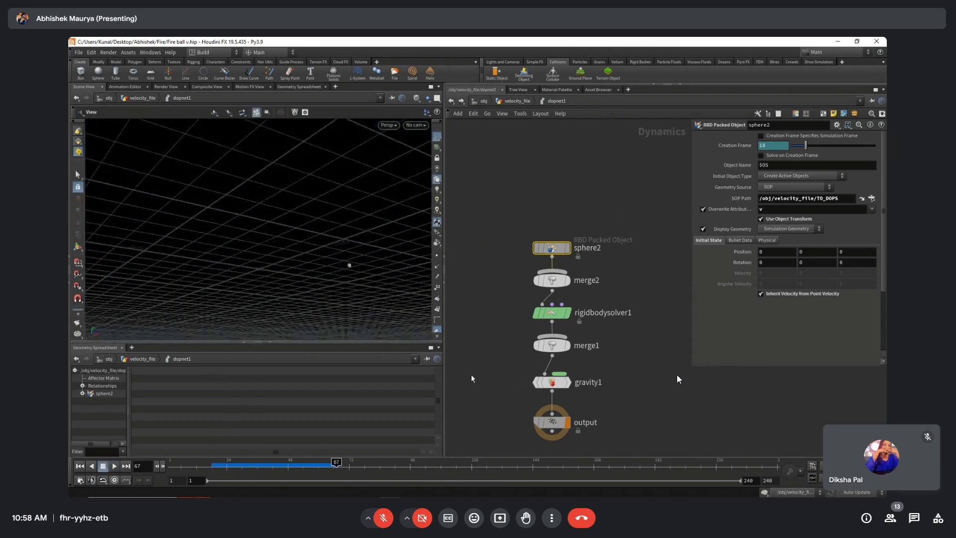
left_click_drag(333, 247, 227, 273, "alt")
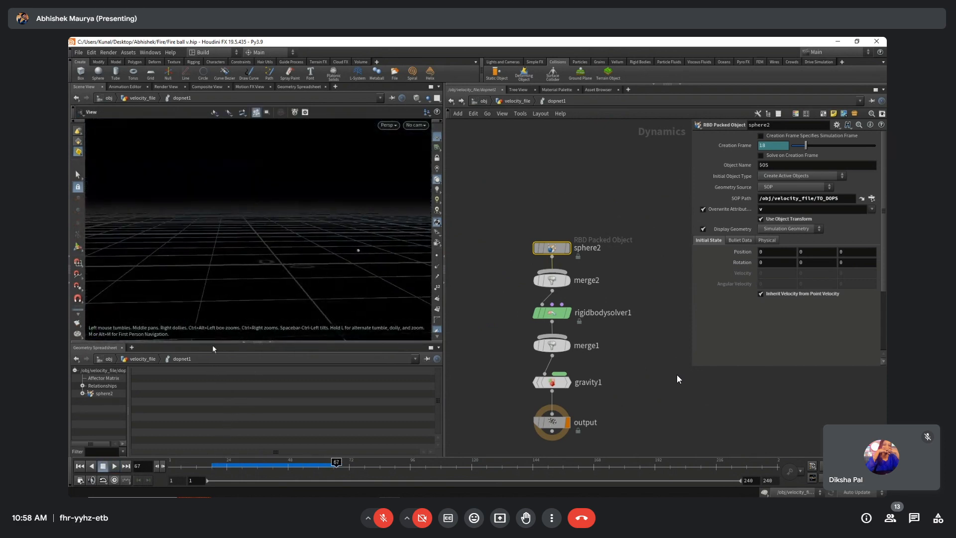
left_click(205, 470)
key("Up")
left_click_drag(183, 471, 218, 472)
key("Up")
left_click_drag(189, 272, 218, 248, "alt")
key("Up")
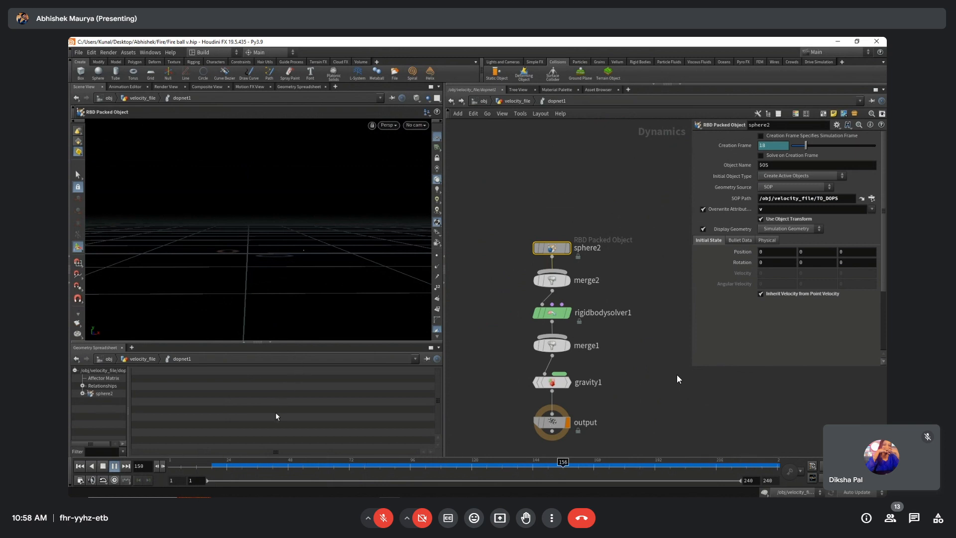
key("Up")
Turn off Inherit Velocity from Point Velocity on the sphere2 RBD Packed Object and replay the simulation from about frame 18.
left_click(761, 294)
left_click(210, 467)
key("Up")
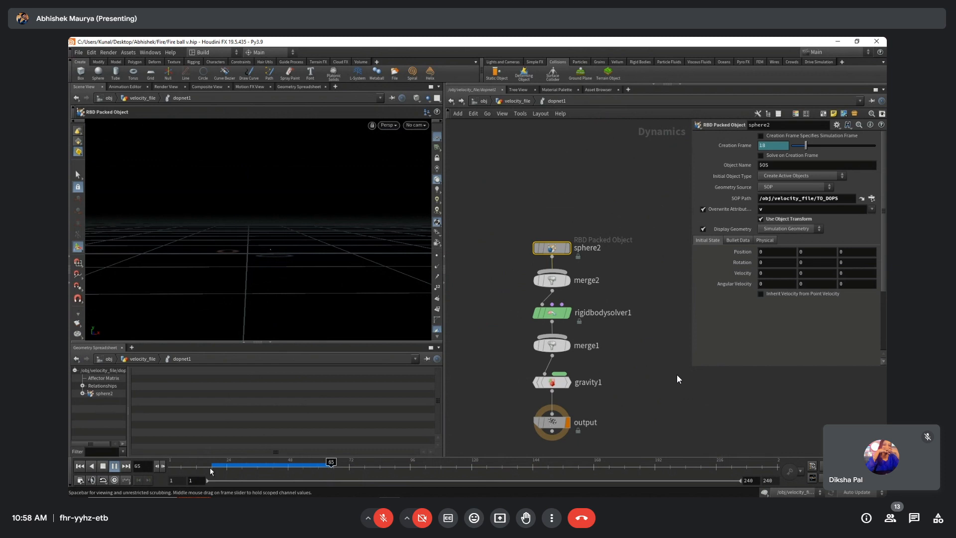
Turn off Overwrite Attributes on the sphere2 RBD Packed Object, replay the simulation and return to frame 17.
left_click(180, 467)
left_click(703, 210)
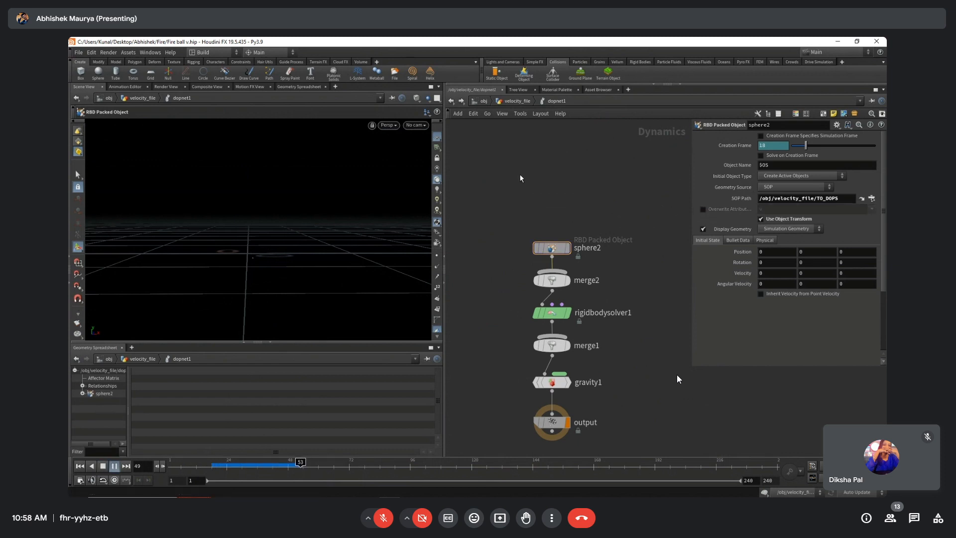
left_click(215, 468)
left_click_drag(215, 468, 210, 467)
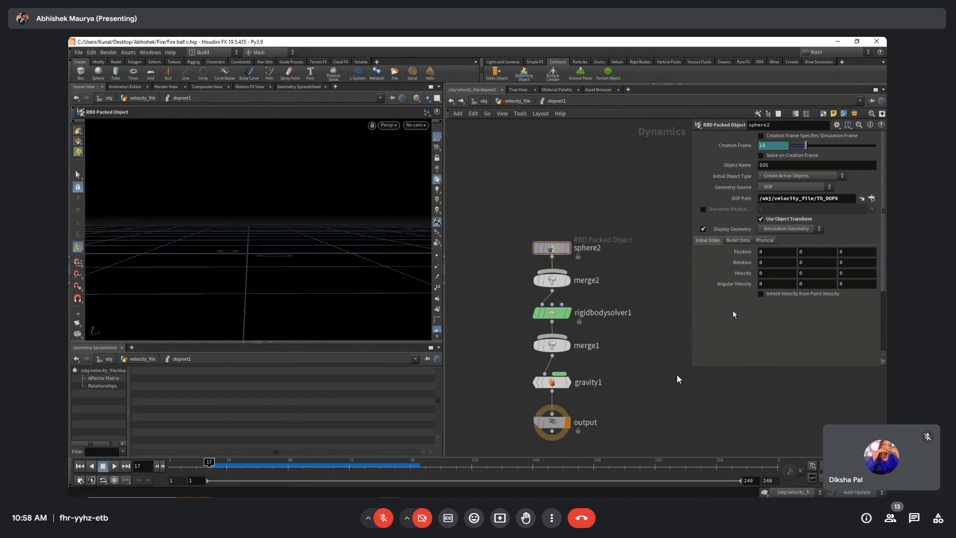
Turn on Inherit Velocity from Point Velocity for sphere2, and show the velocity_file network's geometry in the front view.
left_click(760, 294)
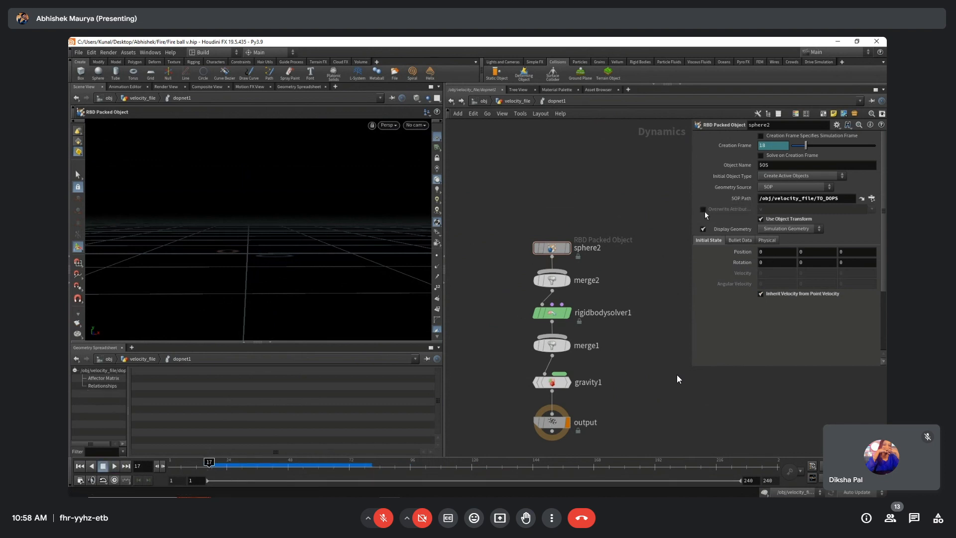
key("space+3")
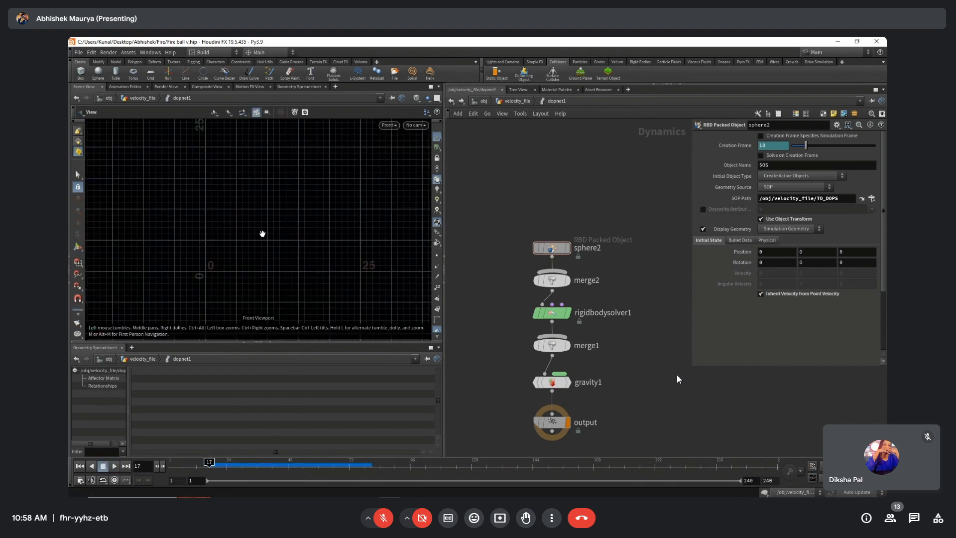
scroll(265, 243, "down", 8)
middle_click_drag(205, 252, 230, 273, "alt")
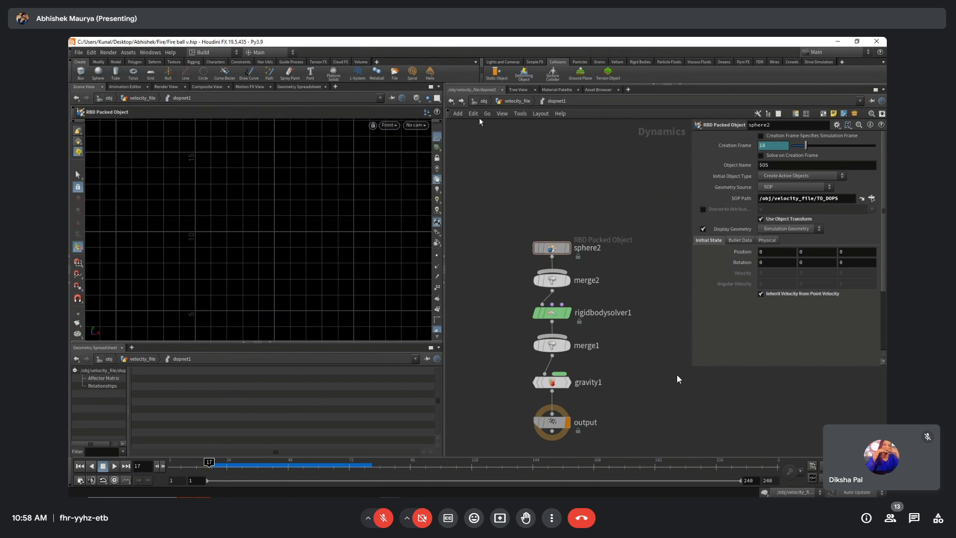
left_click(517, 101)
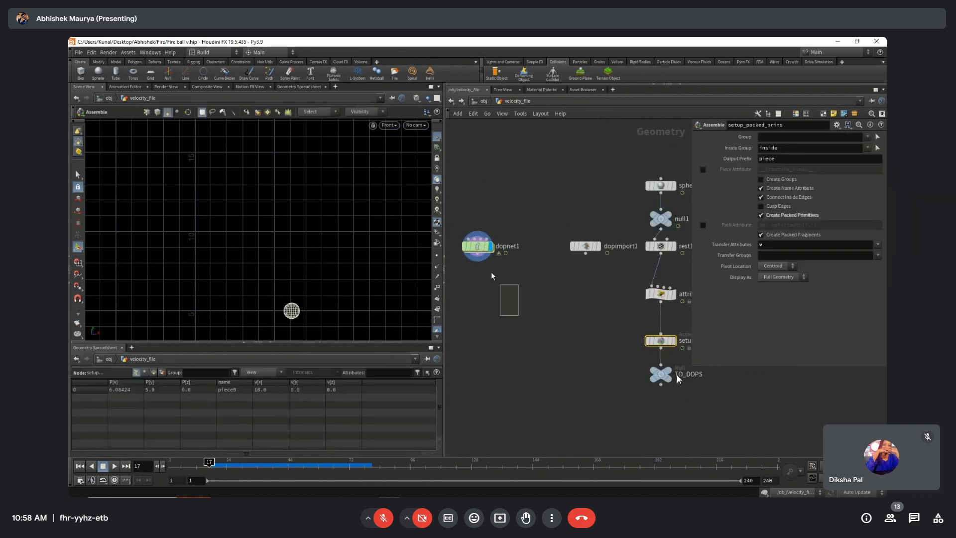
Open dopnet1, replay the sphere simulation, return to frame 18 and check the sphere's motion in the front view.
left_click(477, 245)
double_click(477, 245)
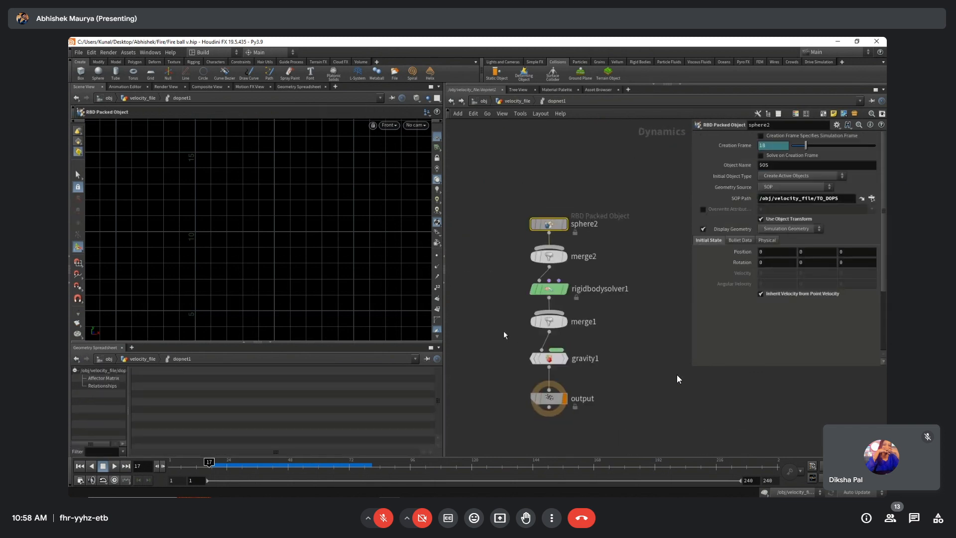
key("Up")
key("Up")
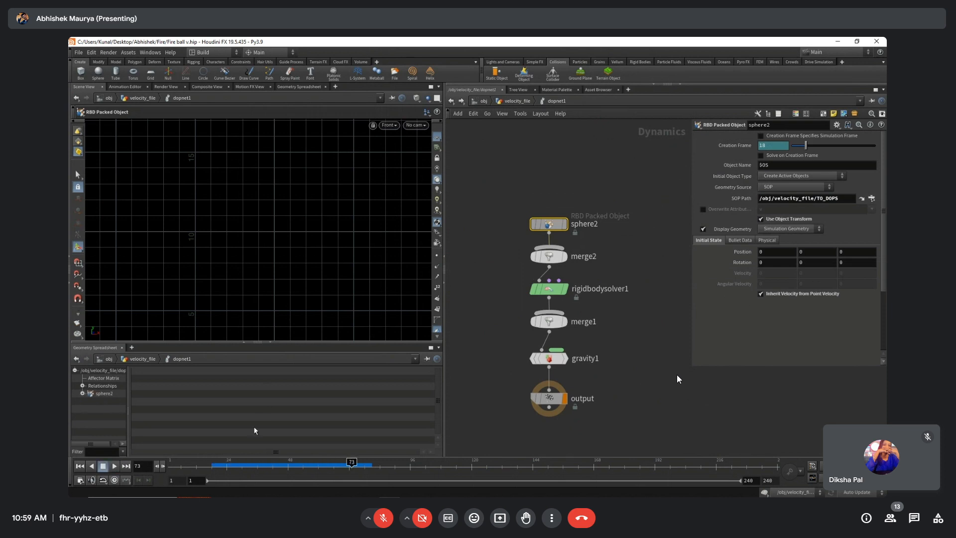
left_click(212, 466)
right_click_drag(328, 223, 166, 259, "alt")
middle_click_drag(287, 271, 200, 250, "alt")
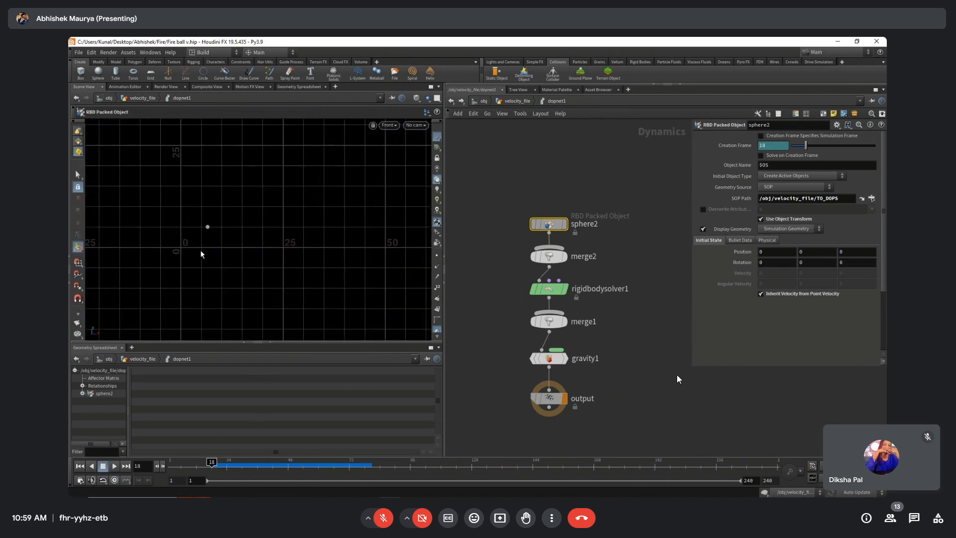
Leave velocity_file, open the Fireball_throw_Rbd network and select its dopimport1 node.
left_click(517, 101)
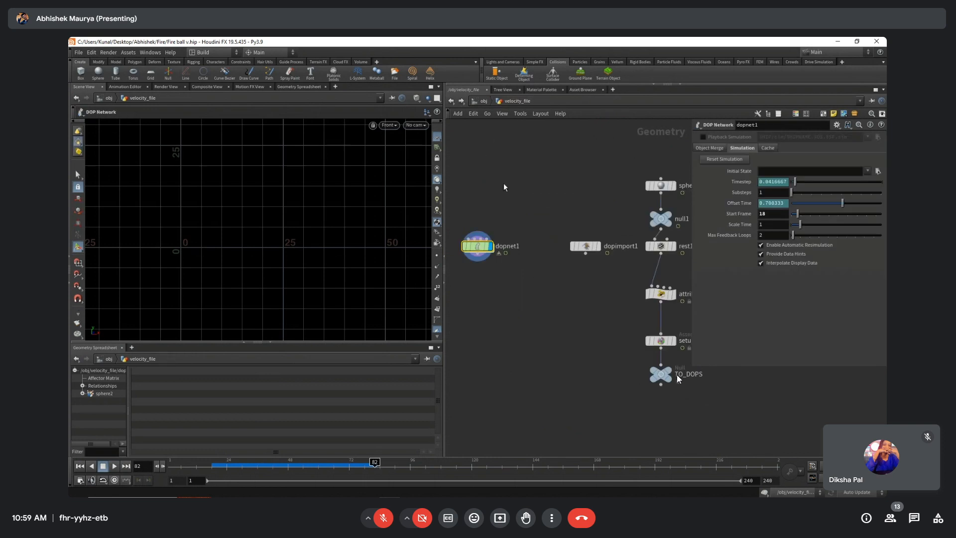
left_click(476, 100)
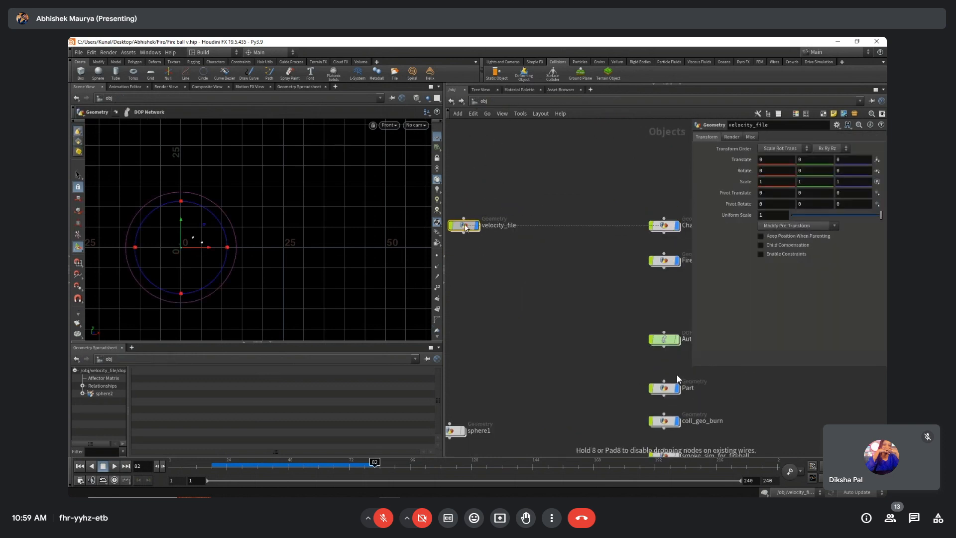
double_click(529, 275)
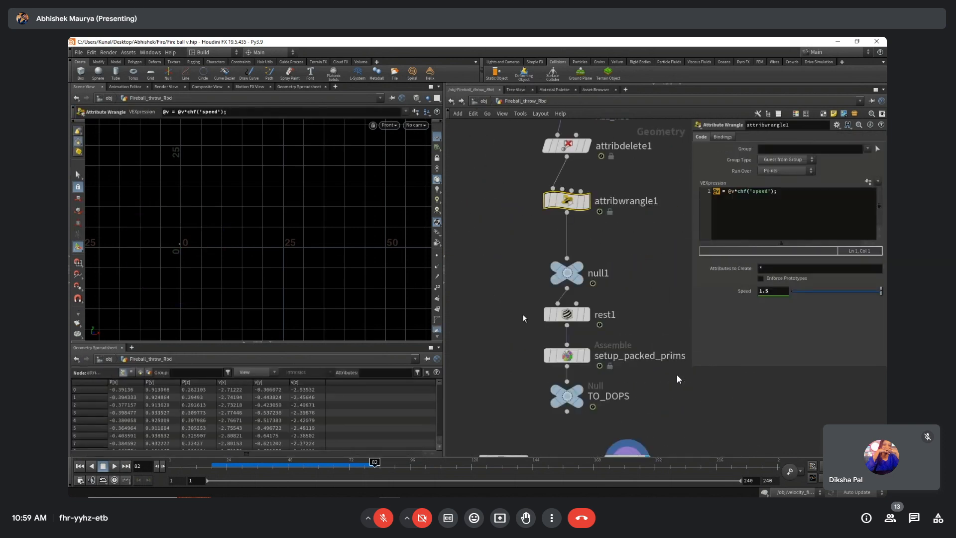
scroll(496, 310, "down", 1)
middle_click_drag(495, 310, 496, 234)
scroll(548, 303, "up", 2)
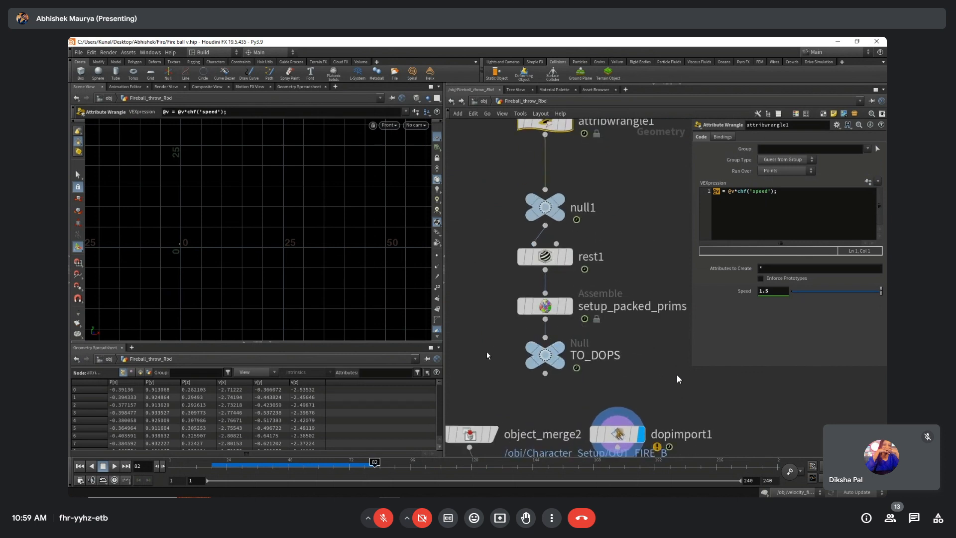
middle_click_drag(495, 356, 510, 306)
left_click(618, 386)
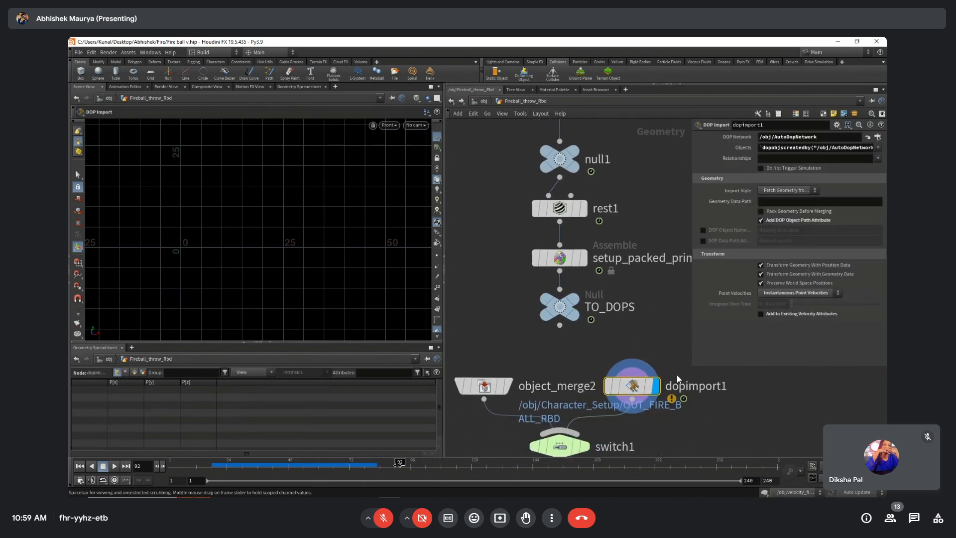
Move the timeline to frame 117 and frame the imported fireball geometry.
mouse_move(456, 469)
left_mouse_down()
mouse_move(468, 471)
mouse_move(454, 471)
left_mouse_up()
key("h")
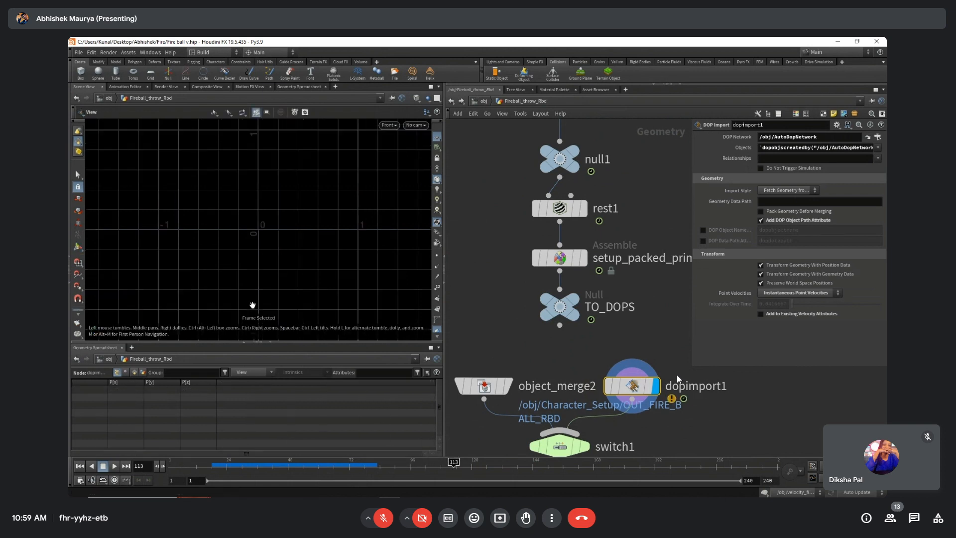
left_click(464, 468)
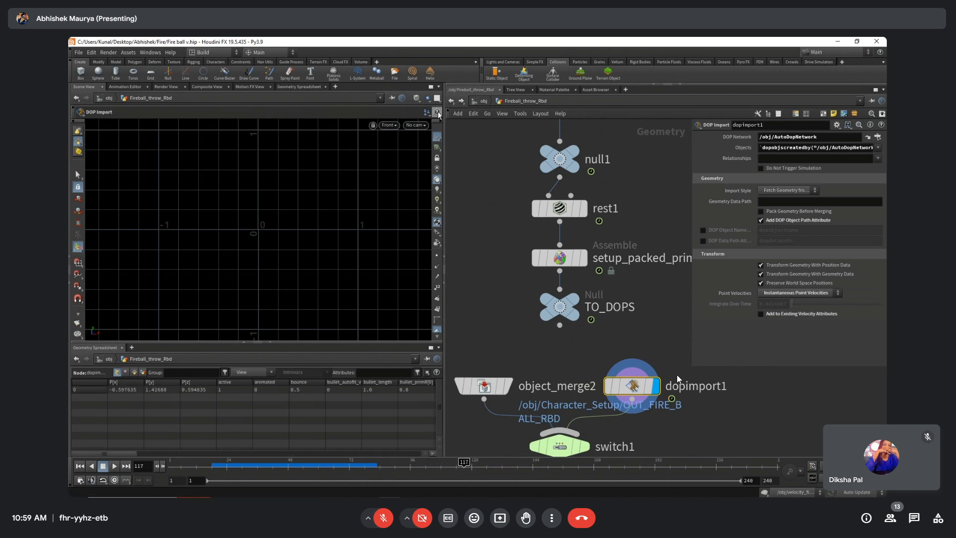
Open the Character_Setup network and display the unpack1 node's full character geometry.
left_click(480, 102)
double_click(523, 240)
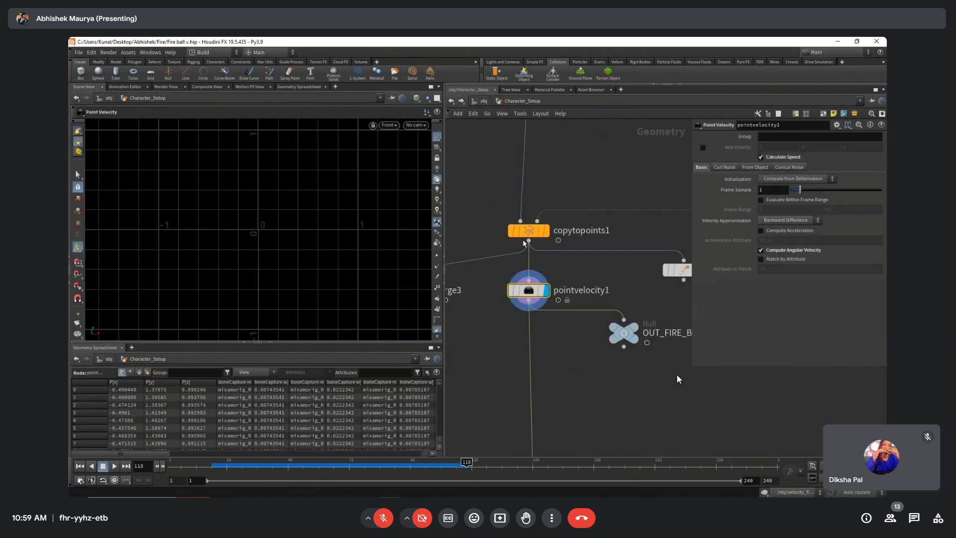
scroll(581, 270, "down", 2)
middle_click_drag(619, 198, 500, 320)
scroll(500, 320, "down", 3)
scroll(533, 294, "up", 3)
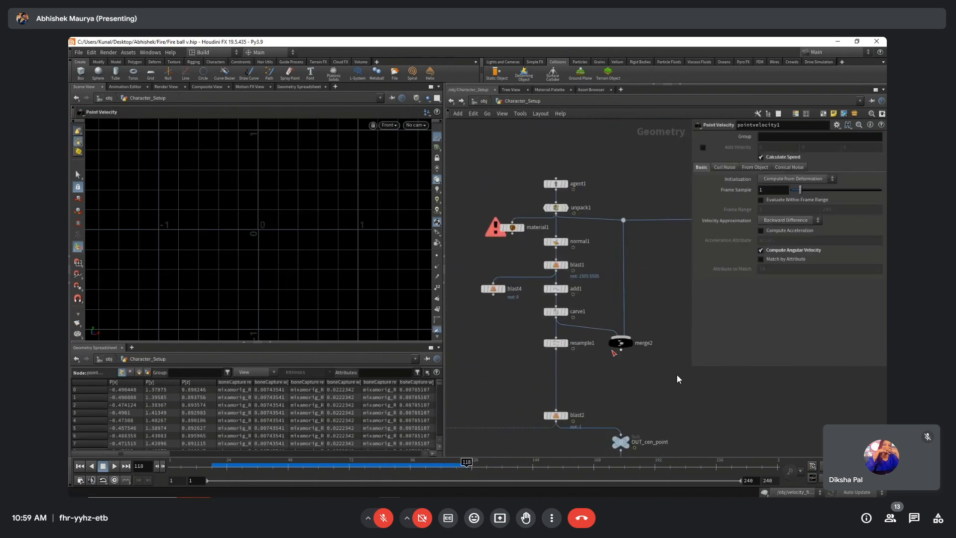
scroll(492, 312, "down", 3)
middle_click_drag(513, 254, 536, 249)
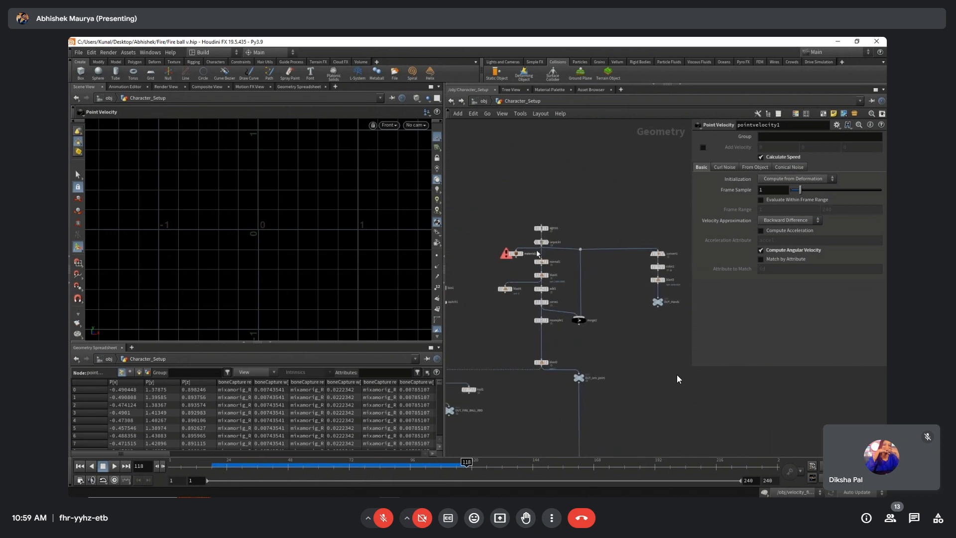
scroll(537, 248, "up", 3)
left_click(556, 238)
left_click(546, 241)
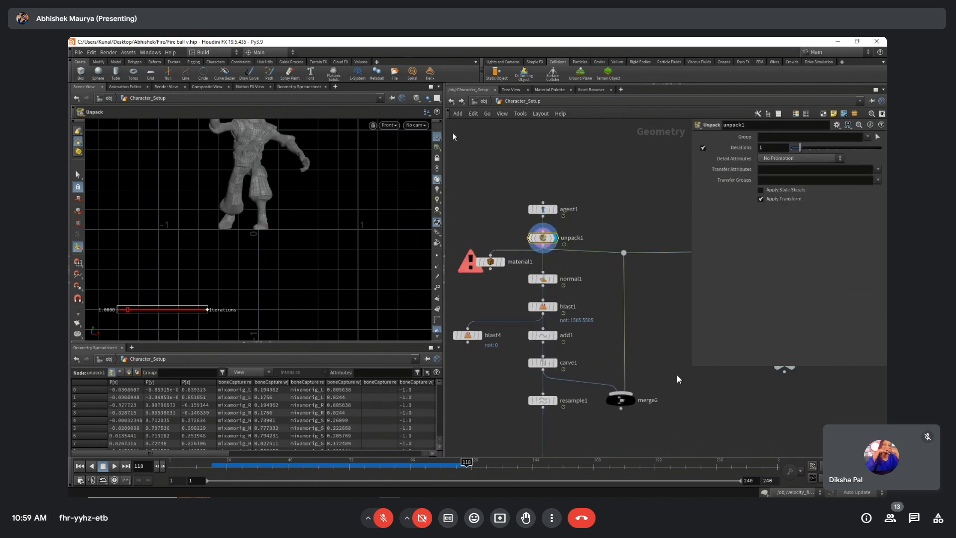
Return to the object level, show the scene in perspective and hide the Coll_geo object.
left_click(483, 101)
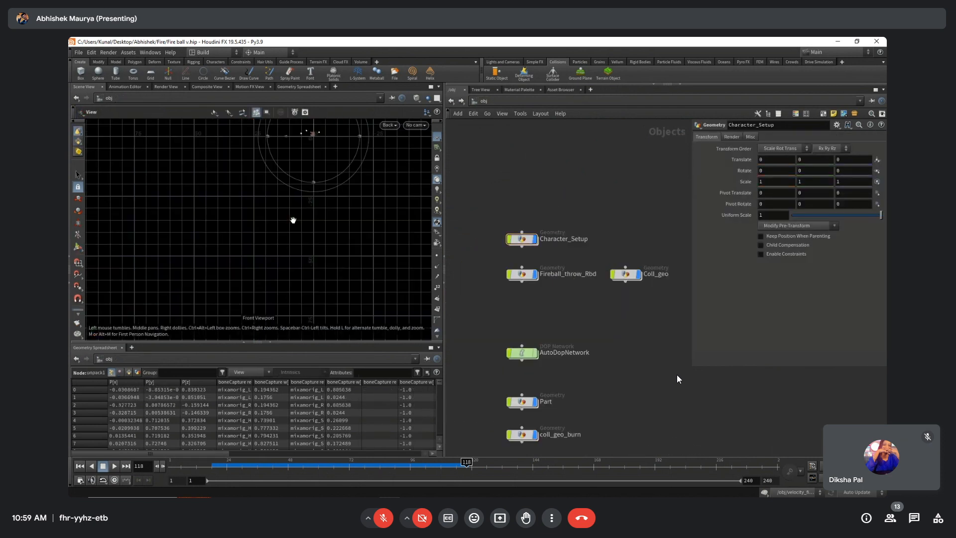
left_click_drag(293, 220, 256, 271, "alt")
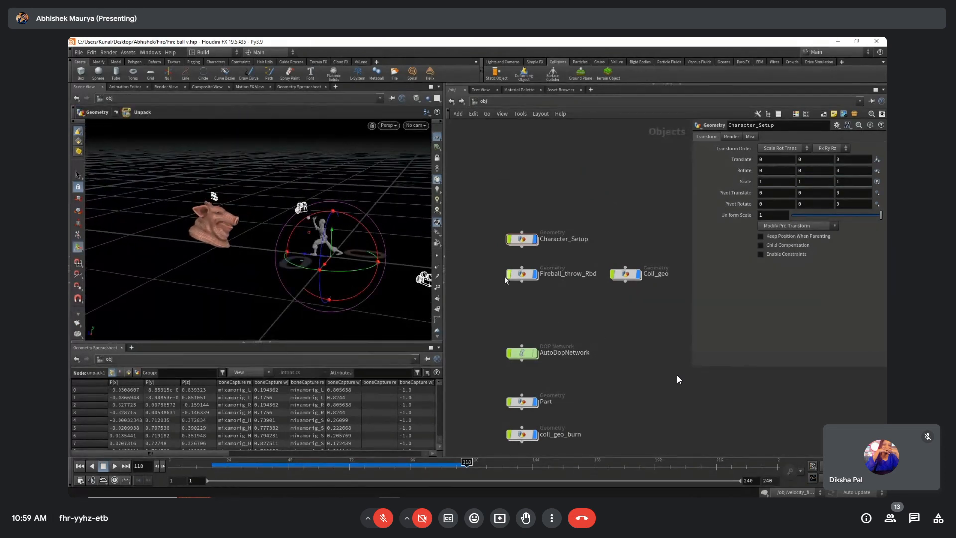
left_click(640, 274)
scroll(602, 242, "down", 2)
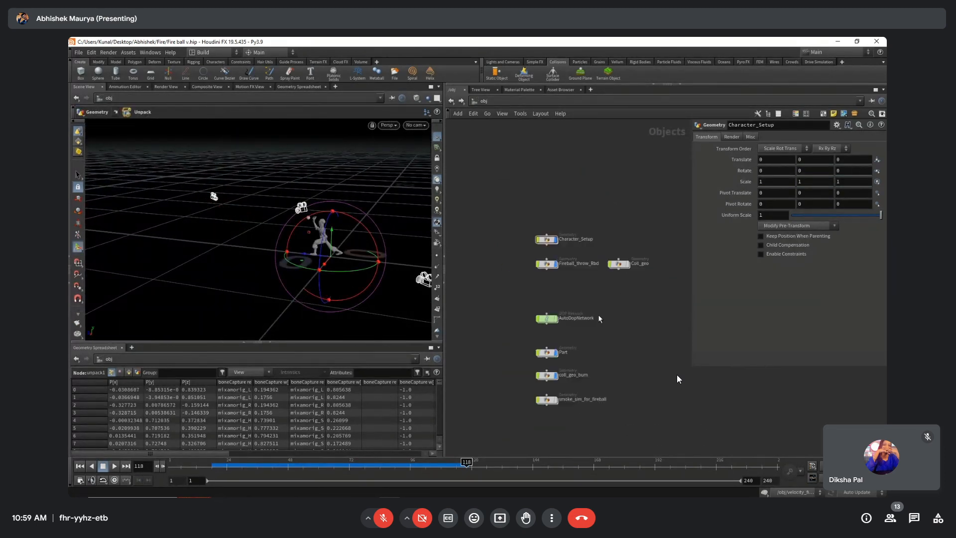
Select the three cameras and their switcher and turn off their display together.
scroll(599, 316, "down", 1)
middle_click_drag(599, 317, 432, 308)
left_click_drag(677, 308, 522, 237)
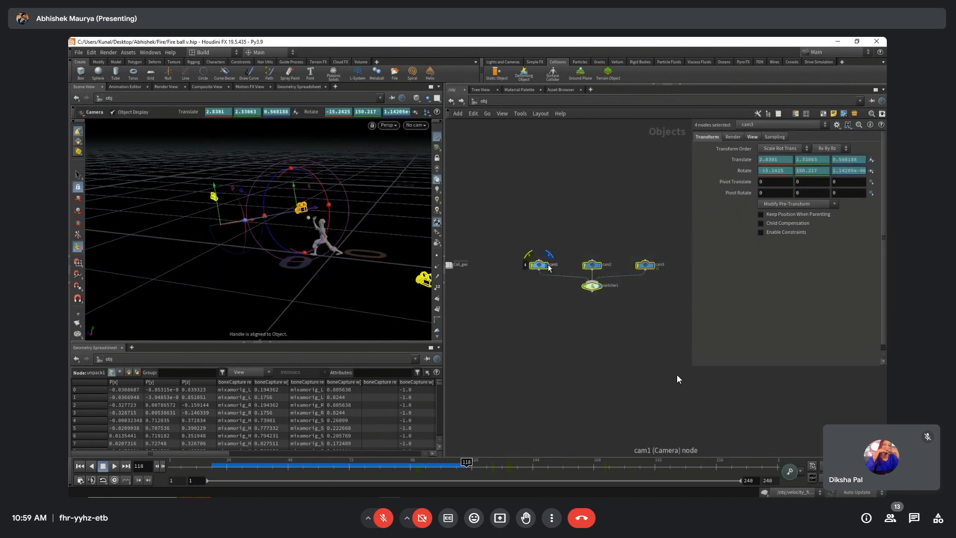
left_click(548, 266)
middle_click_drag(464, 317, 550, 314)
left_click(503, 314)
scroll(528, 284, "up", 4)
middle_click_drag(468, 294, 528, 312)
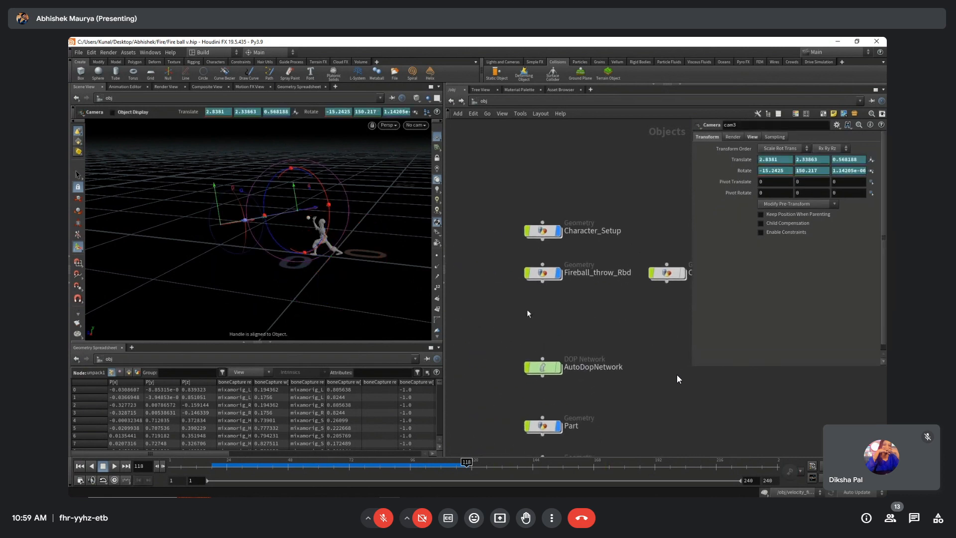
Select Fireball_throw_Rbd, go back to frame 13 and replay the character's fireball throw.
left_click(543, 277)
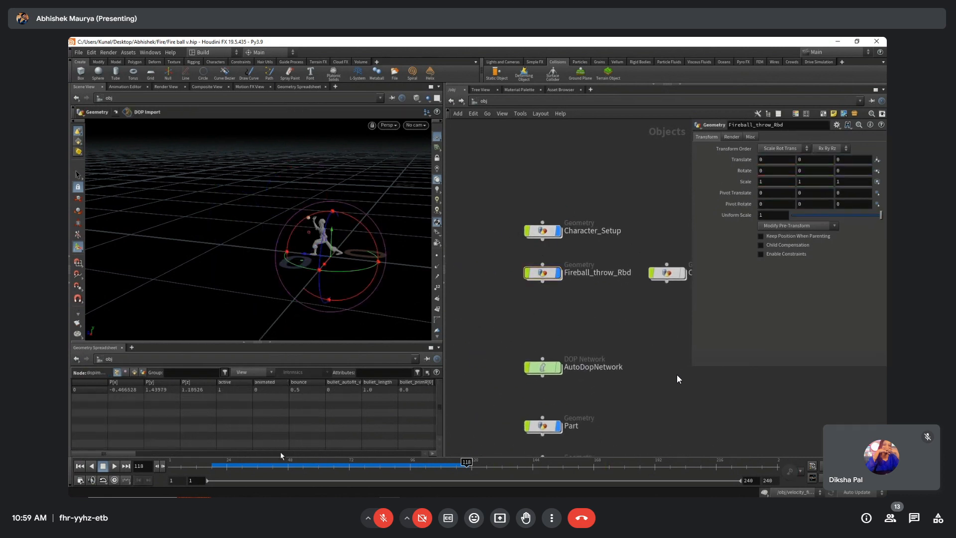
left_click(207, 464)
key("Up")
left_click(199, 464)
scroll(552, 330, "down", 4)
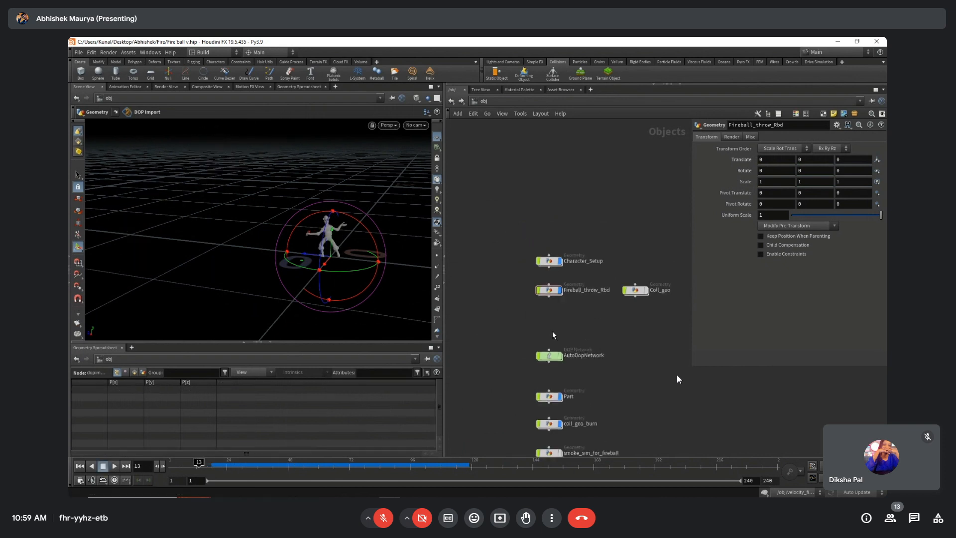
middle_click_drag(463, 302, 533, 308)
key("f")
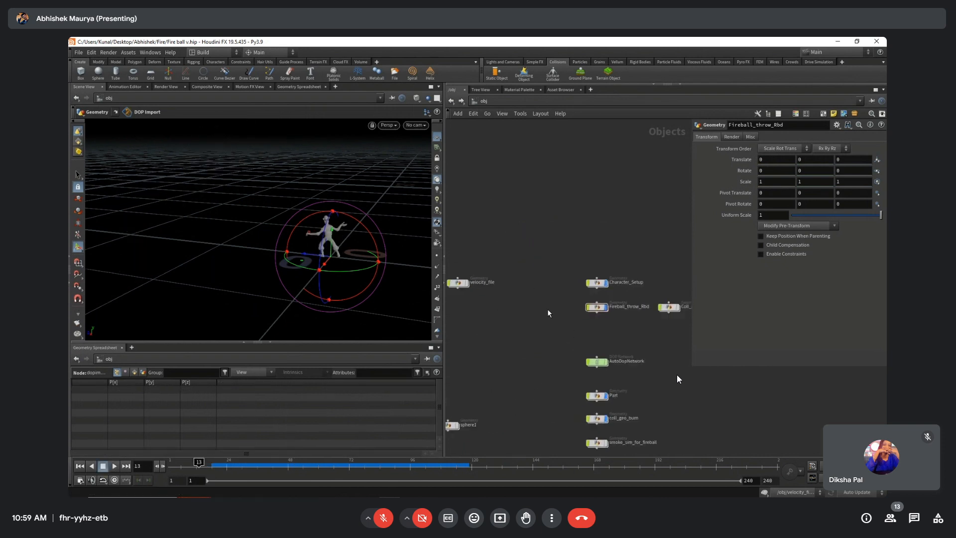
key("Up")
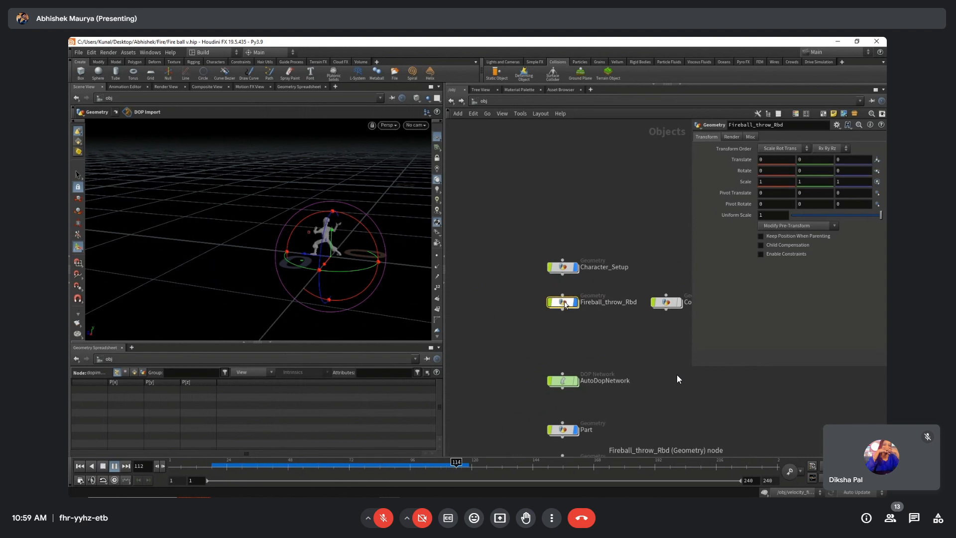
key("Up")
Inside Fireball_throw_Rbd, add a File Cache node beside object_merge2 and connect it to the output of TO_DOPS.
double_click(565, 303)
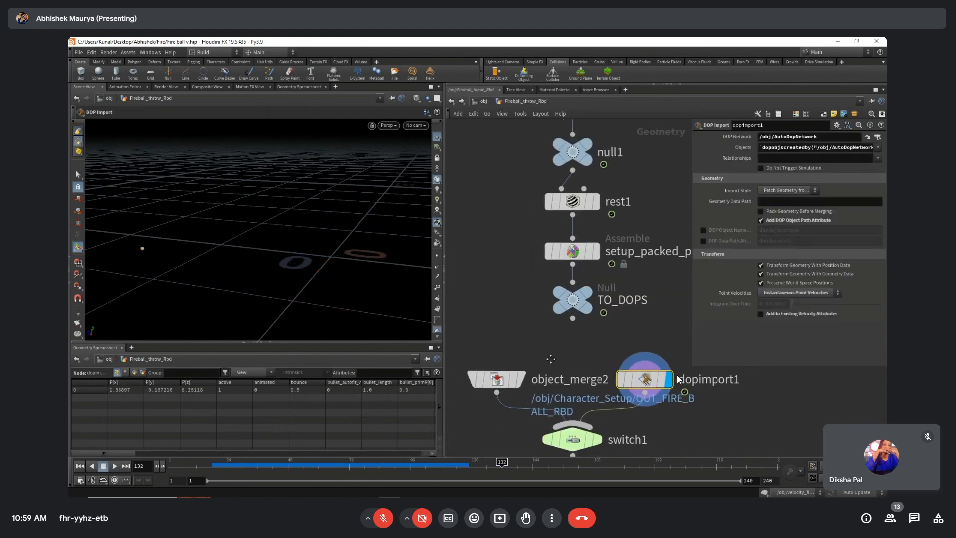
key("Tab")
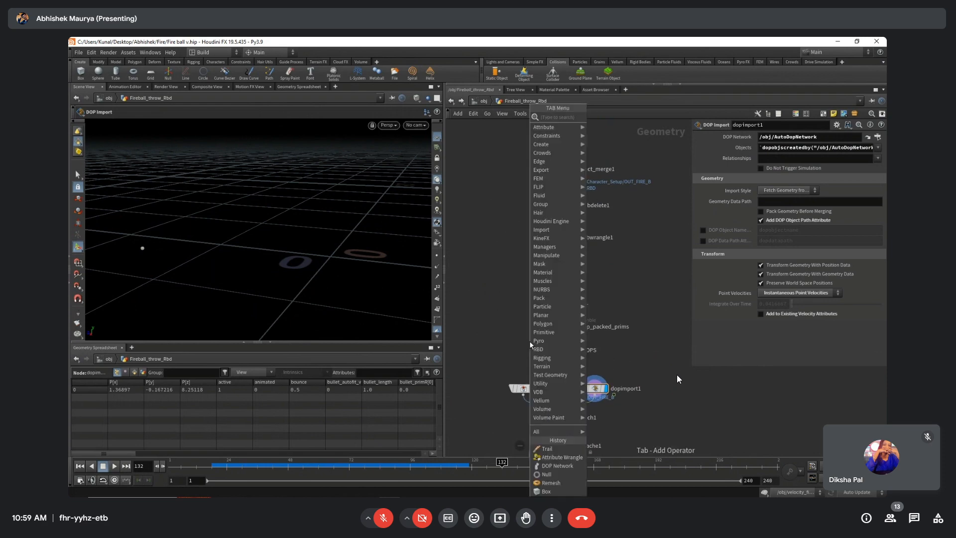
type("filecac")
key("Return")
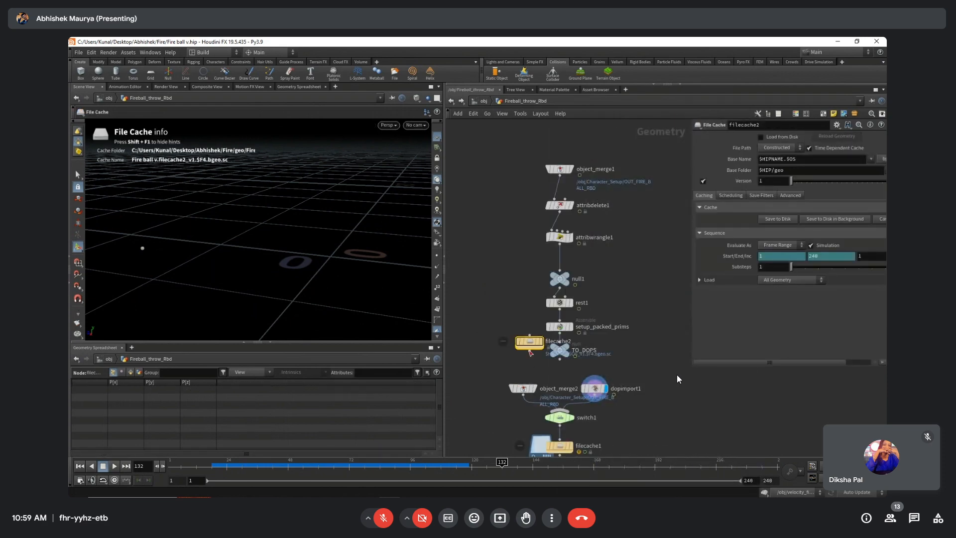
left_click(468, 380)
scroll(467, 383, "up", 3)
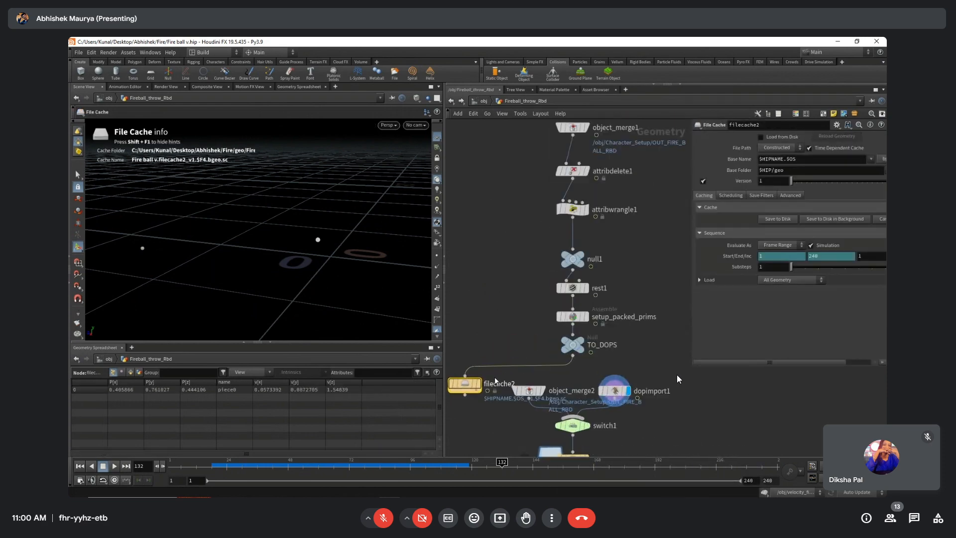
Set the File Path mode of filecache2 to Explicit and widen the parameter area to show the full path.
left_click(780, 147)
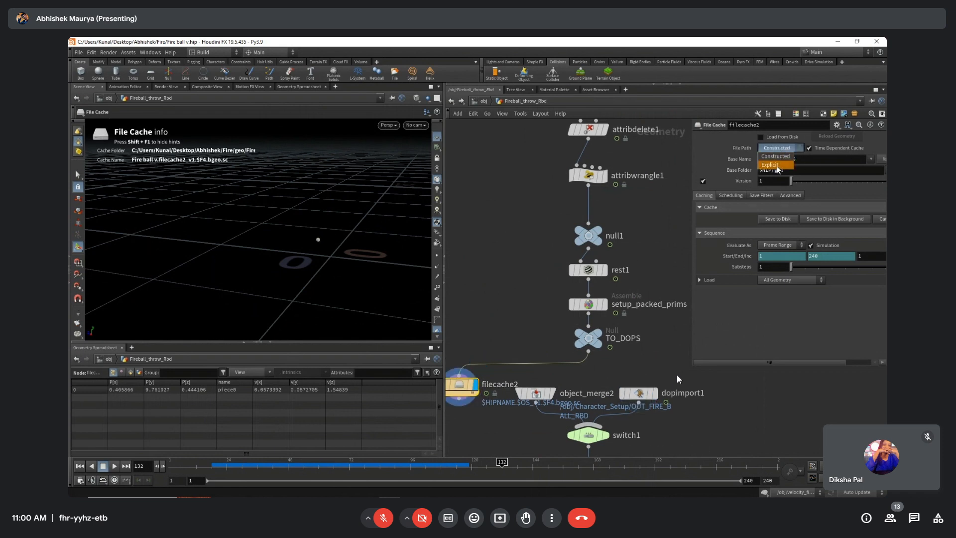
left_click(777, 167)
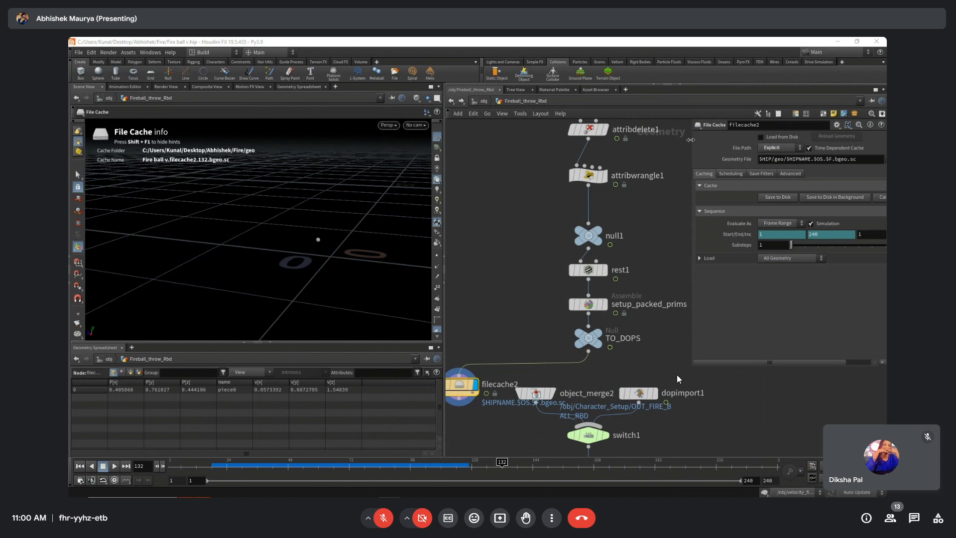
left_click_drag(690, 139, 610, 152)
Switch filecache2 to the Constructed file path, examine its Base Folder and switch back to Explicit.
left_click(706, 147)
left_click(698, 157)
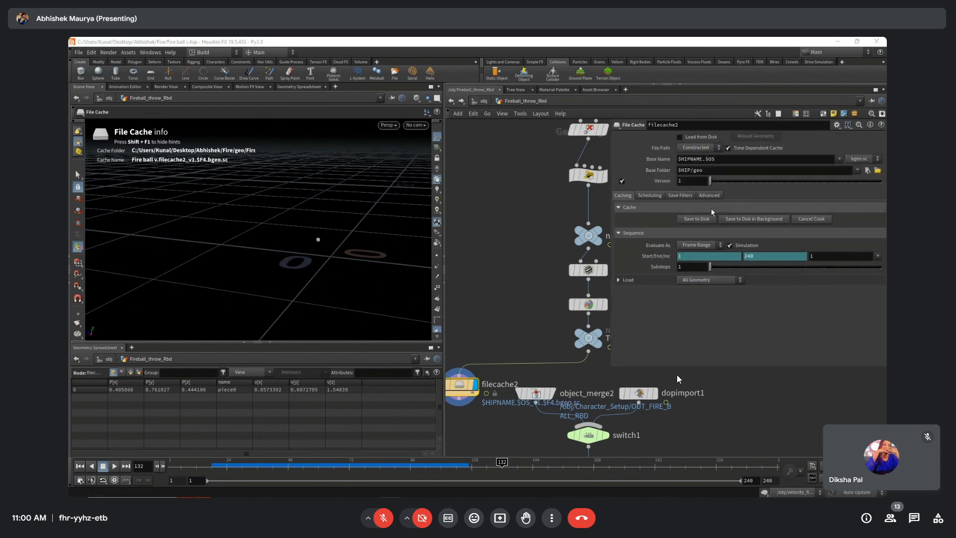
left_click(717, 171)
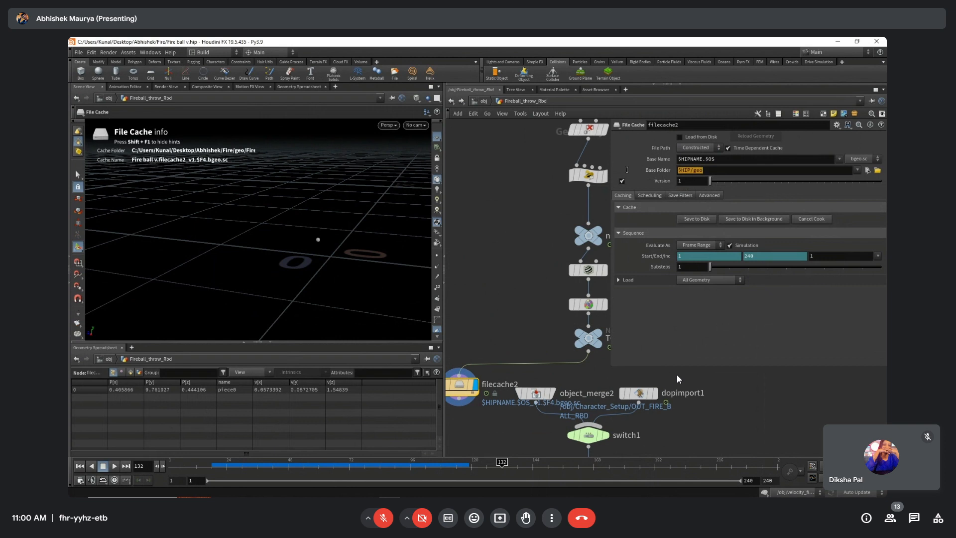
left_click(720, 148)
left_click(751, 158)
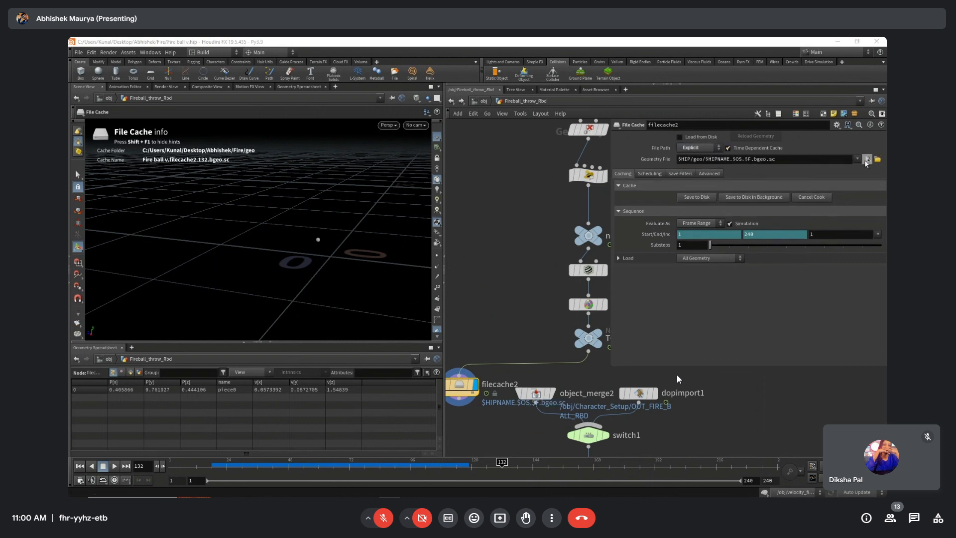
Browse for filecache2's Geometry File location and create a folder named test inside the project's cache folder.
left_click(866, 160)
left_click(406, 284)
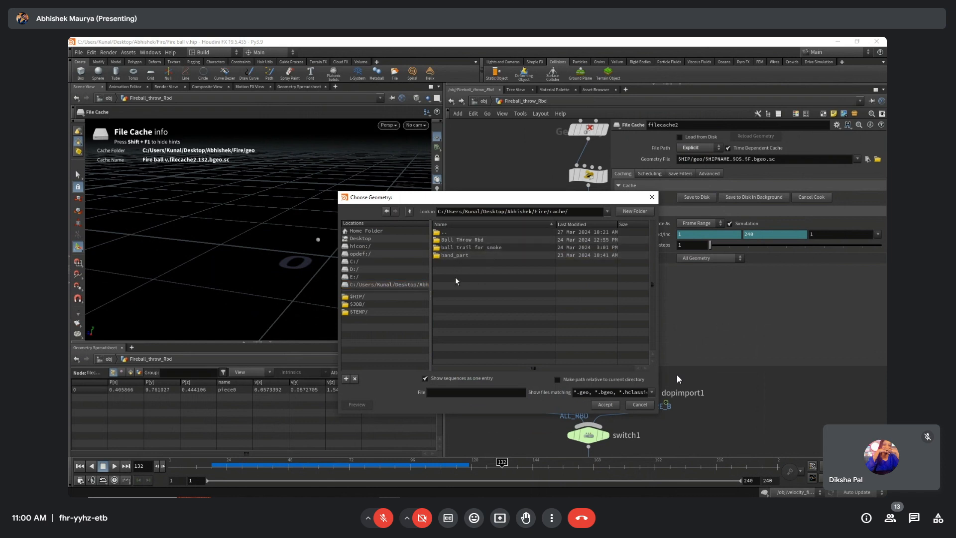
left_click(635, 212)
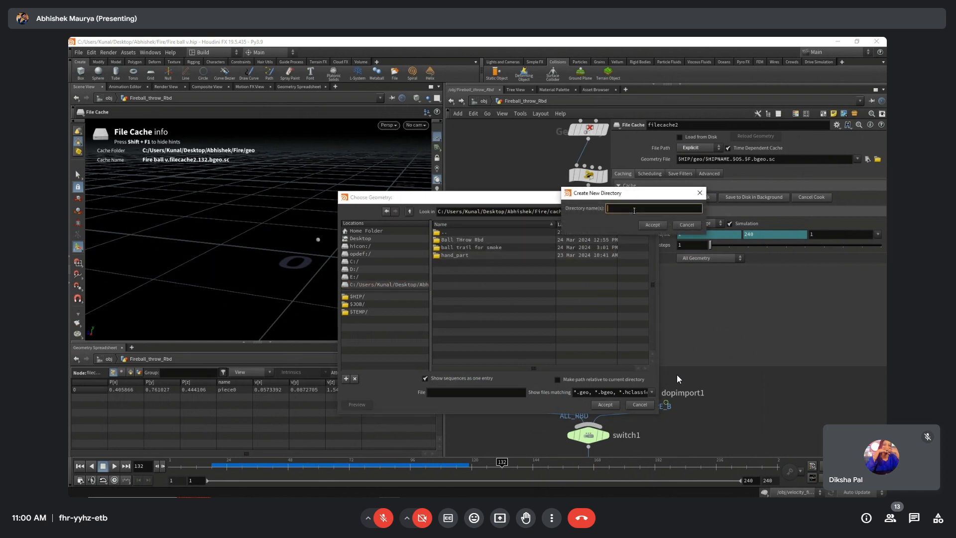
type("test")
key("Return")
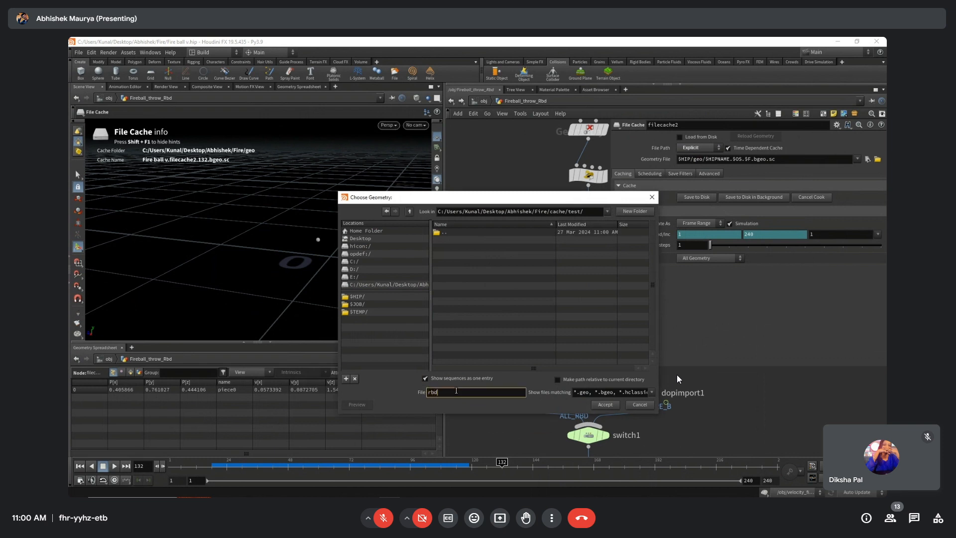
Create an rbd folder inside the test folder and set filecache2's Geometry File to $F.bgeo.gz in it.
left_click(630, 212)
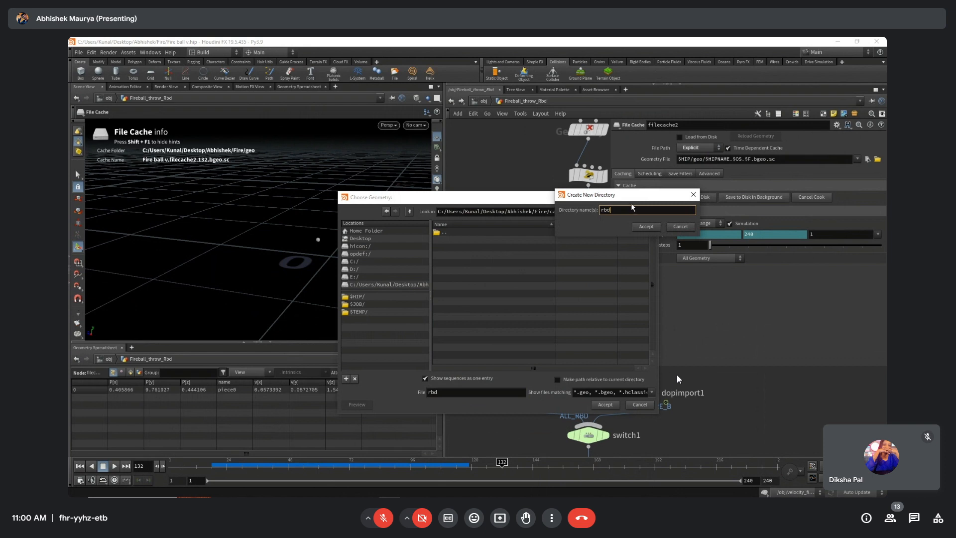
left_click(643, 226)
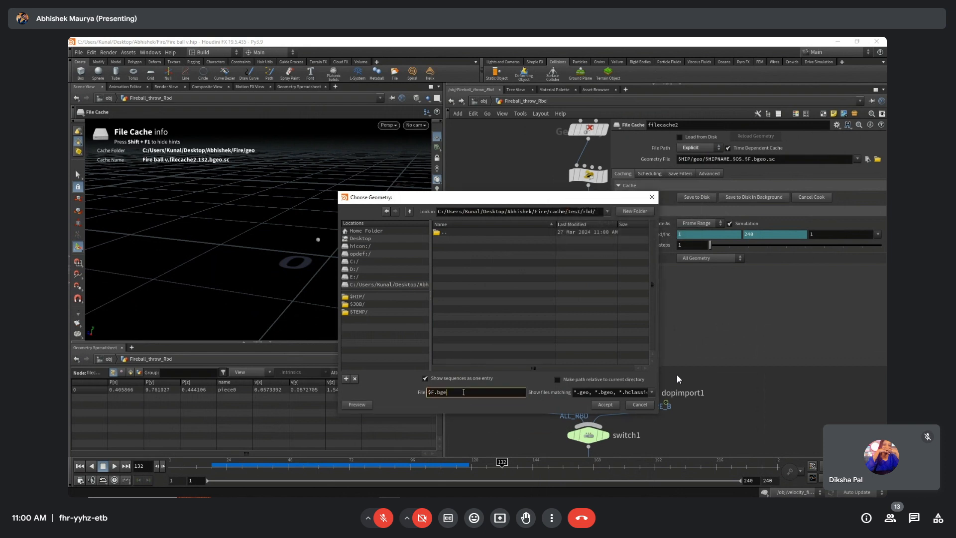
key("Return")
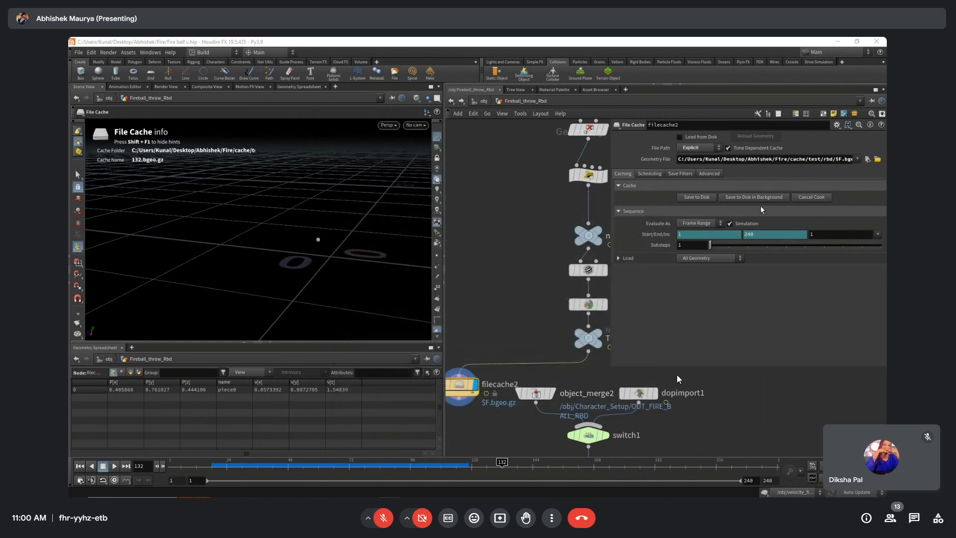
Set filecache2's end frame to 168 with Load from Disk enabled, and cut its wire from TO_DOPS.
left_click(761, 234, "ctrl+shift")
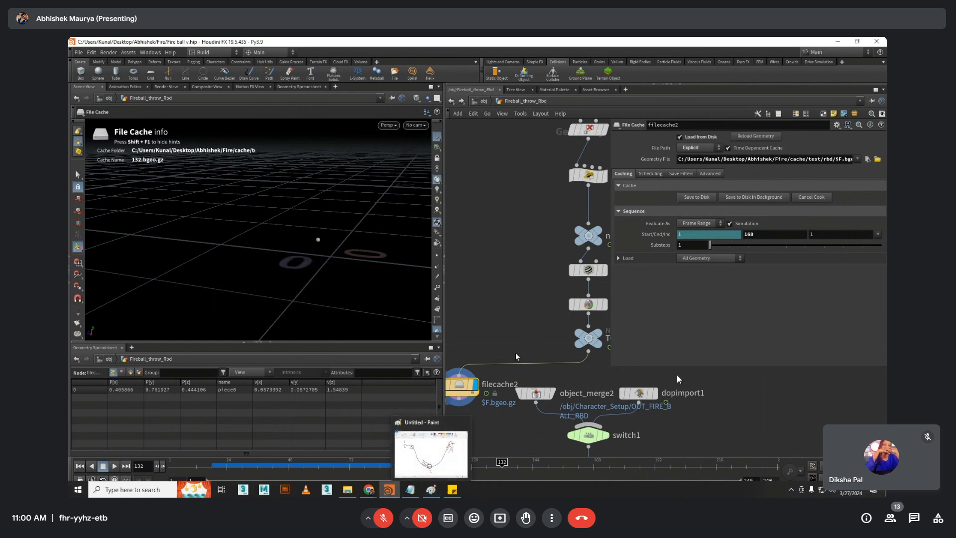
key("y")
left_click_drag(516, 373, 506, 330)
middle_click_drag(507, 330, 553, 306)
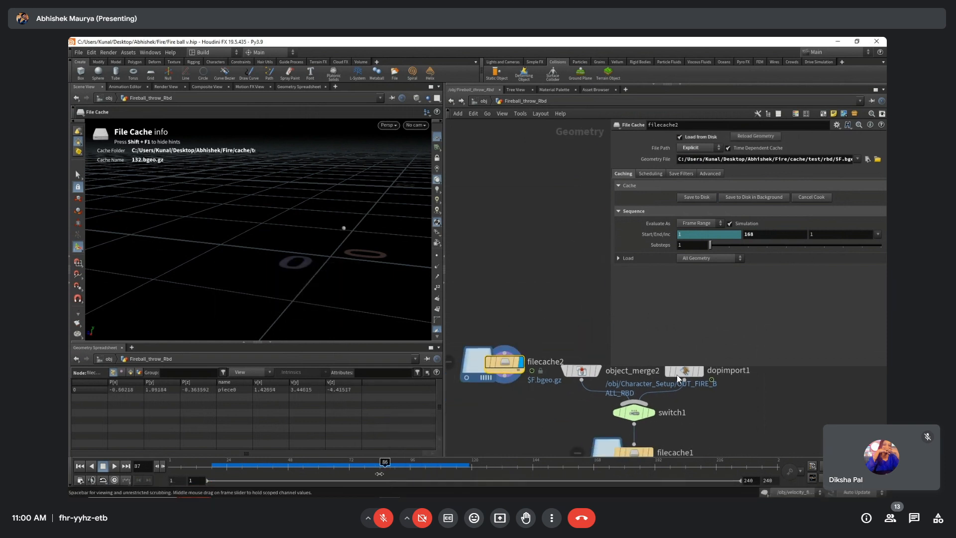
Scrub through the frames to compare the fireball's motion at filecache2, TO_DOPS and setup_packed_prims.
left_click_drag(385, 465, 485, 474)
scroll(557, 318, "down", 2)
middle_click_drag(558, 318, 512, 320)
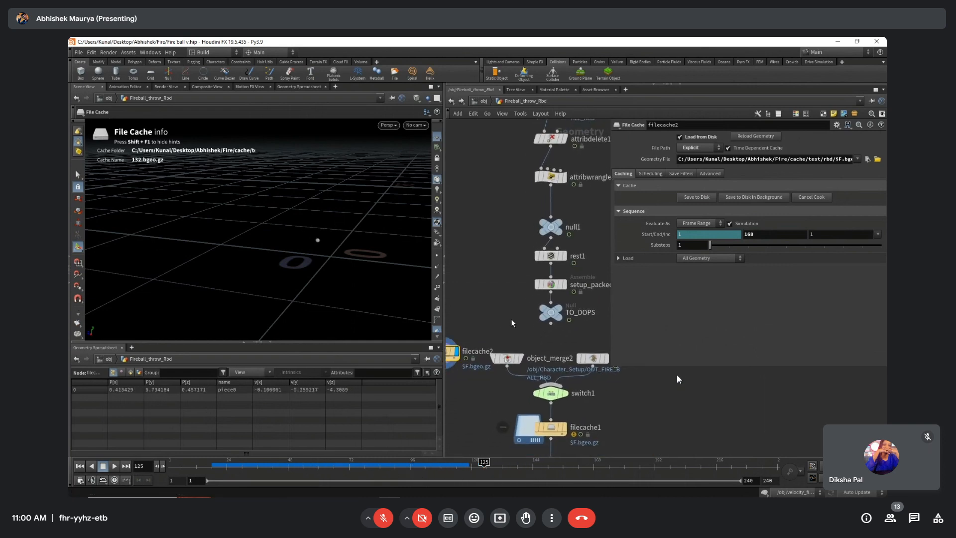
scroll(548, 314, "up", 1)
left_click(581, 308)
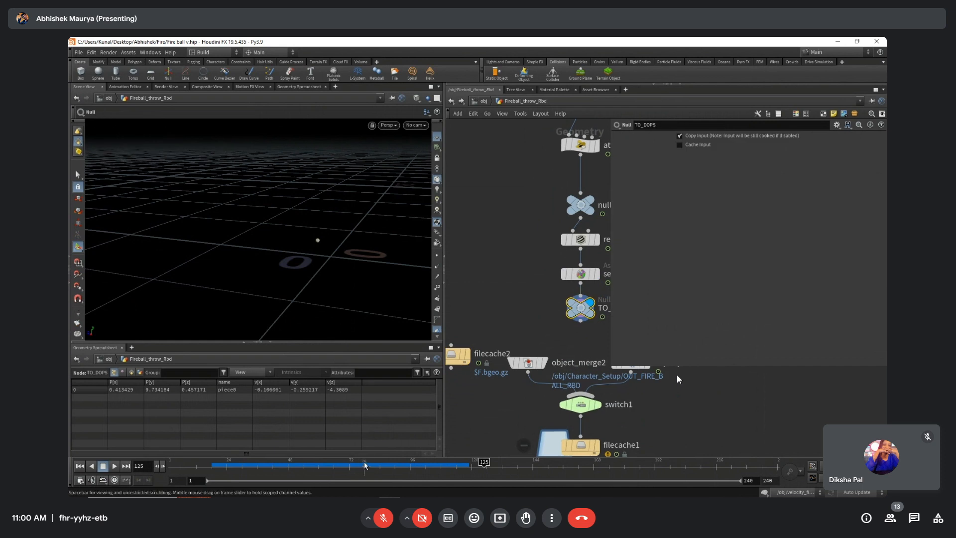
left_click_drag(485, 464, 389, 466)
scroll(515, 315, "down", 3)
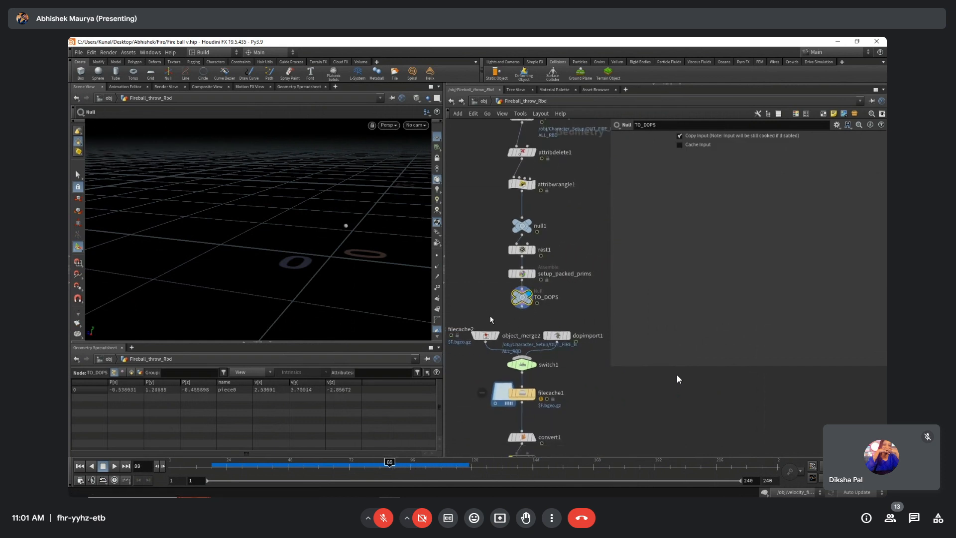
middle_click_drag(537, 283, 559, 290)
left_click(557, 282)
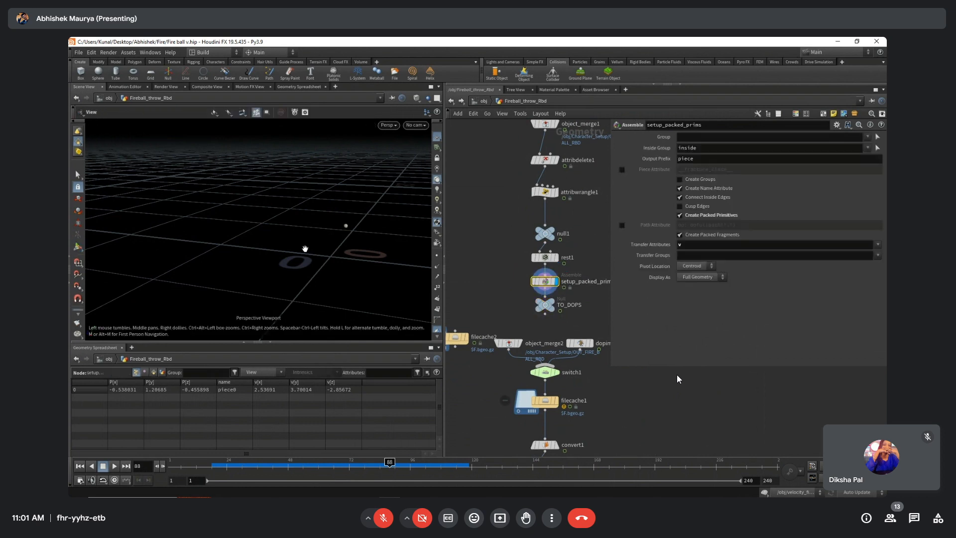
left_click_drag(455, 465, 474, 465)
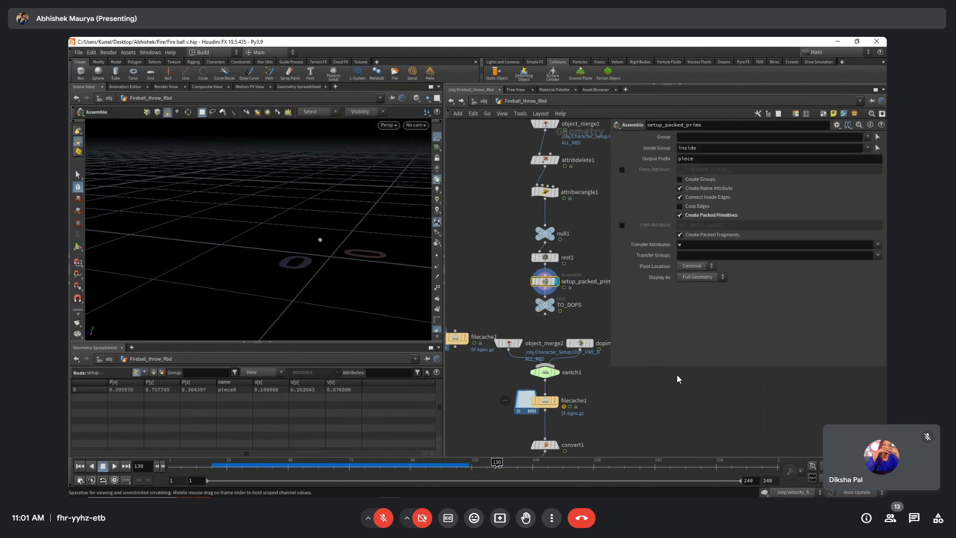
Move filecache2 beside filecache1, connect dopimport1's output to it and display it.
middle_click_drag(478, 379, 484, 374)
left_click_drag(470, 339, 653, 401)
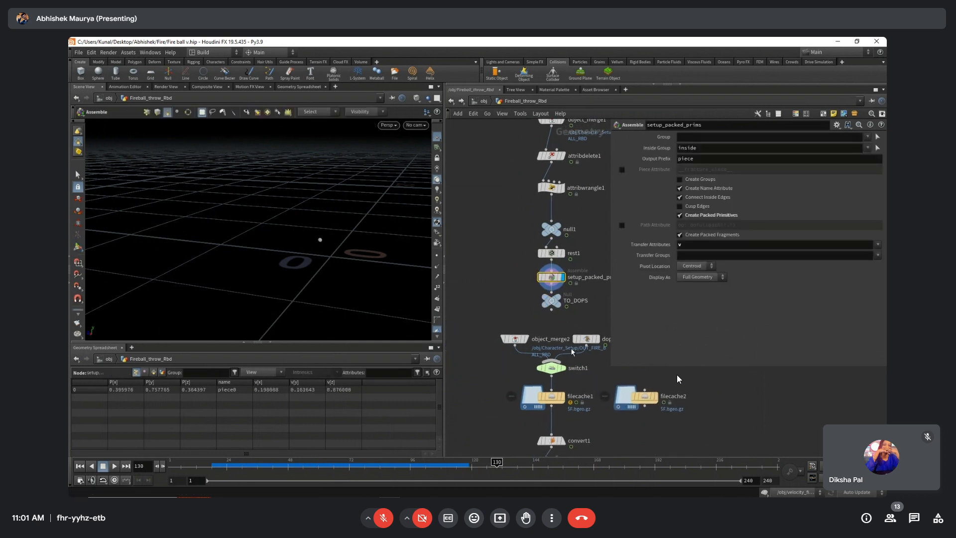
middle_click_drag(572, 352, 533, 358)
left_click_drag(547, 345, 605, 396)
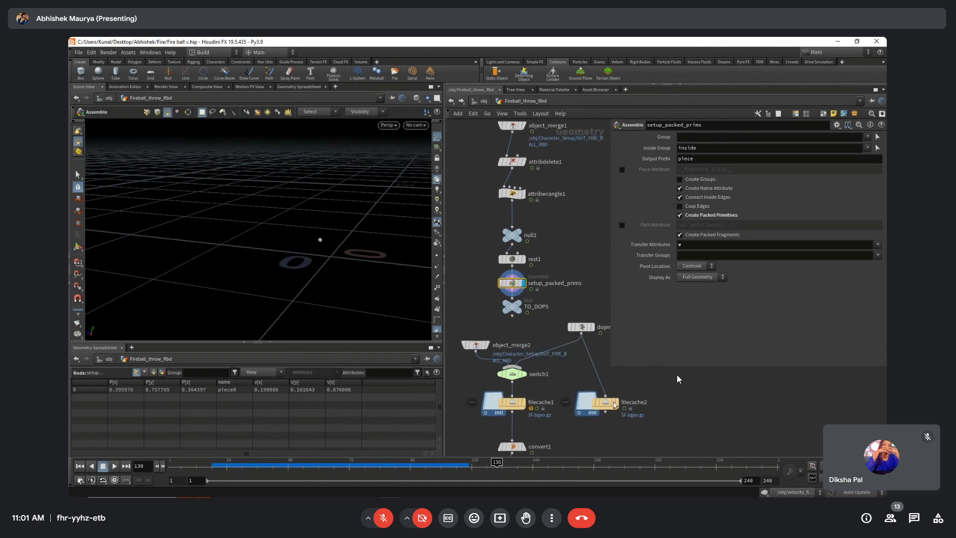
left_click(616, 403)
Scrub through filecache2's output and examine dopimport1's imported fireball at frames 113 and 110.
left_click(393, 465)
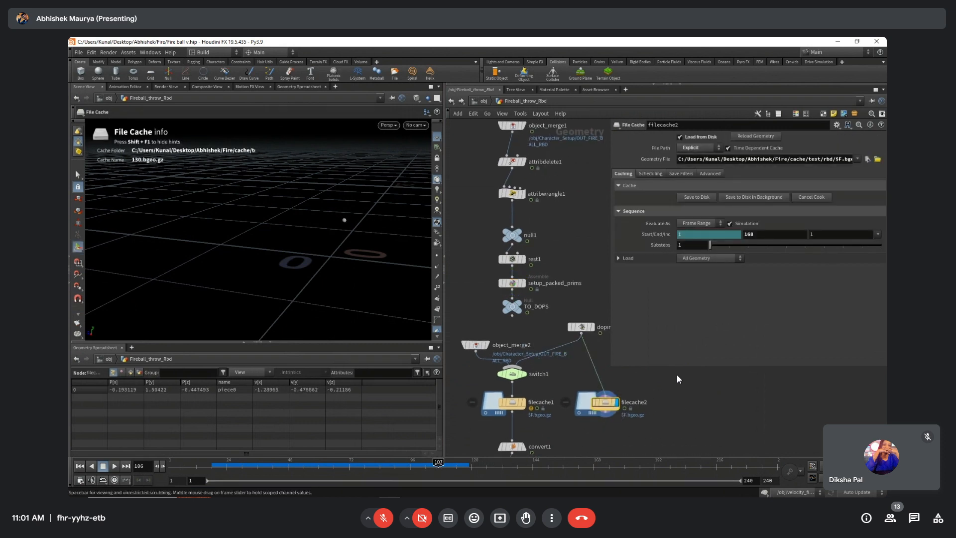
mouse_move(438, 465)
left_mouse_down()
mouse_move(505, 465)
mouse_move(454, 465)
left_mouse_up()
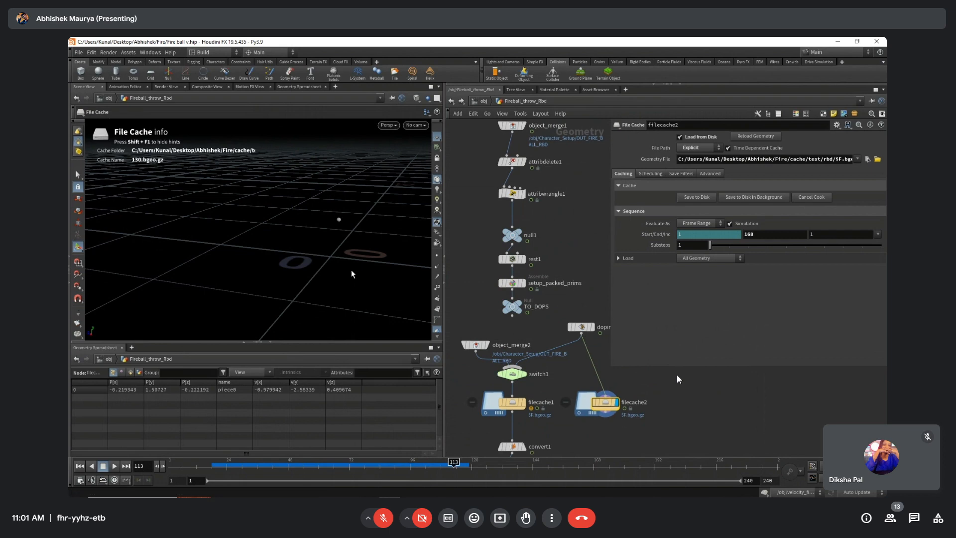
middle_click_drag(501, 286, 499, 329)
middle_click(499, 329)
middle_click_drag(557, 382, 551, 265)
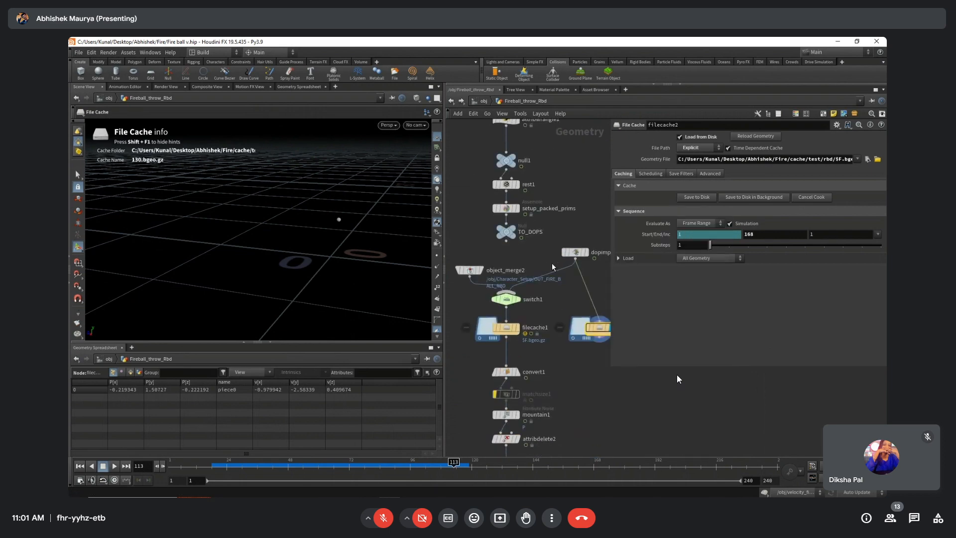
middle_click_drag(547, 325, 525, 341)
scroll(593, 292, "up", 3)
left_click(533, 258)
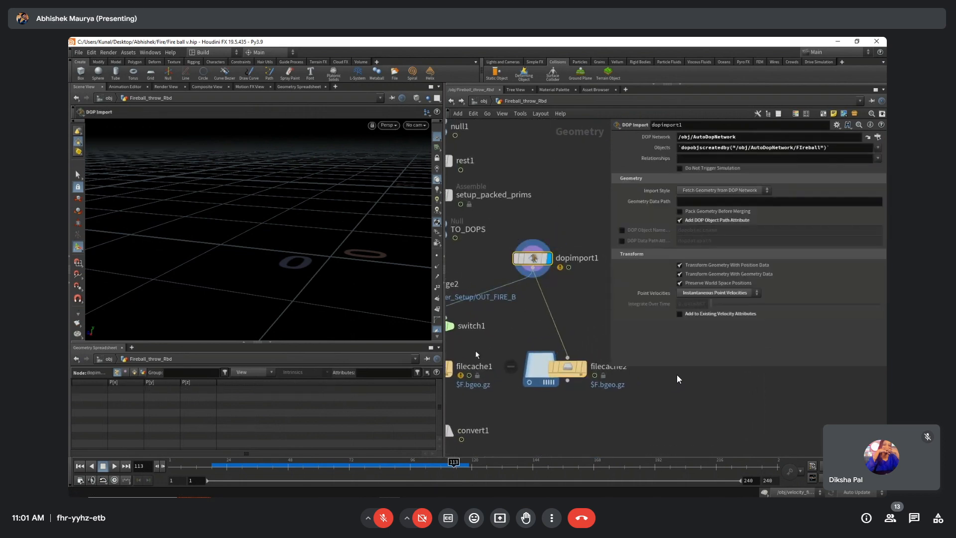
mouse_move(445, 466)
left_mouse_down()
mouse_move(487, 465)
mouse_move(446, 462)
left_mouse_up()
Display TO_DOPS, scrub to frame 163 and inspect the parameters of setup_packed_prims.
middle_click_drag(468, 310, 550, 348)
left_click(515, 268)
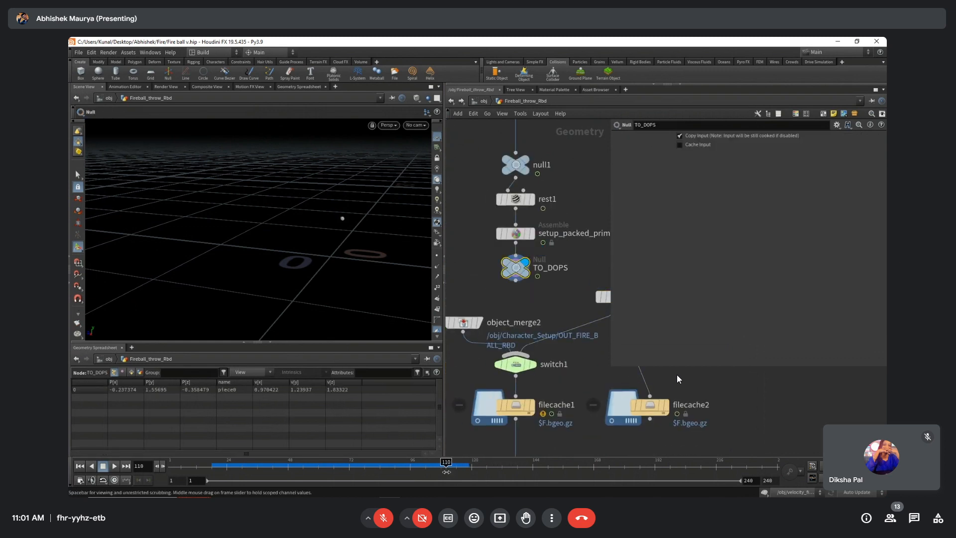
left_click_drag(510, 463, 581, 463)
middle_click_drag(540, 312, 460, 343)
left_click(483, 273)
Display dopimport1 and examine its simulated fireball at frames 163 and 139.
left_click(553, 323)
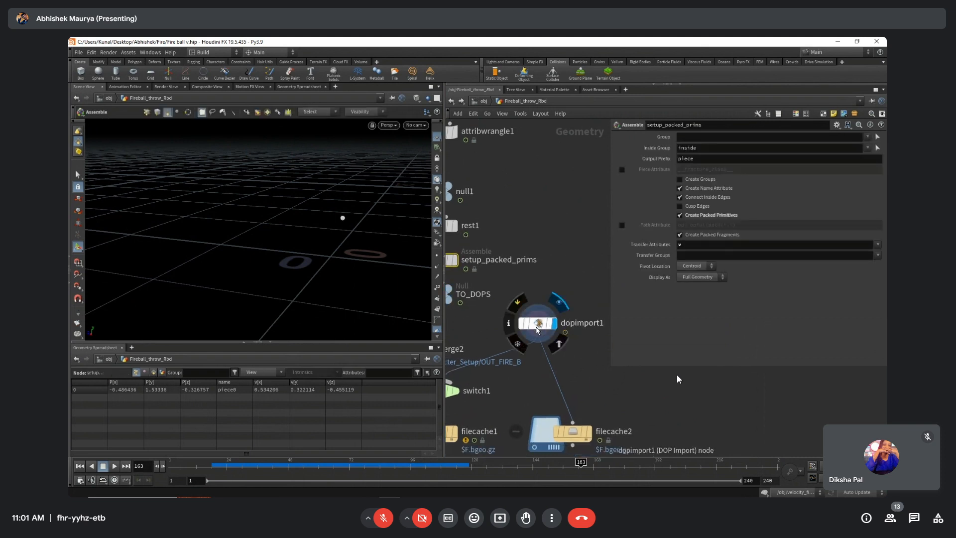
left_click_drag(537, 324, 538, 328)
scroll(516, 311, "down", 1)
middle_click_drag(516, 311, 540, 324)
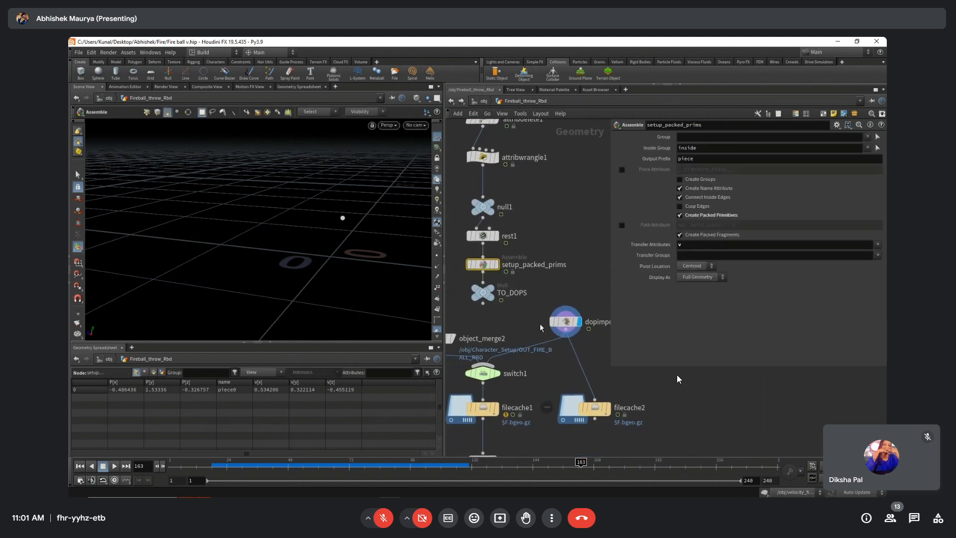
left_click_drag(564, 331, 566, 341)
left_click(567, 336)
middle_click_drag(566, 336, 566, 326)
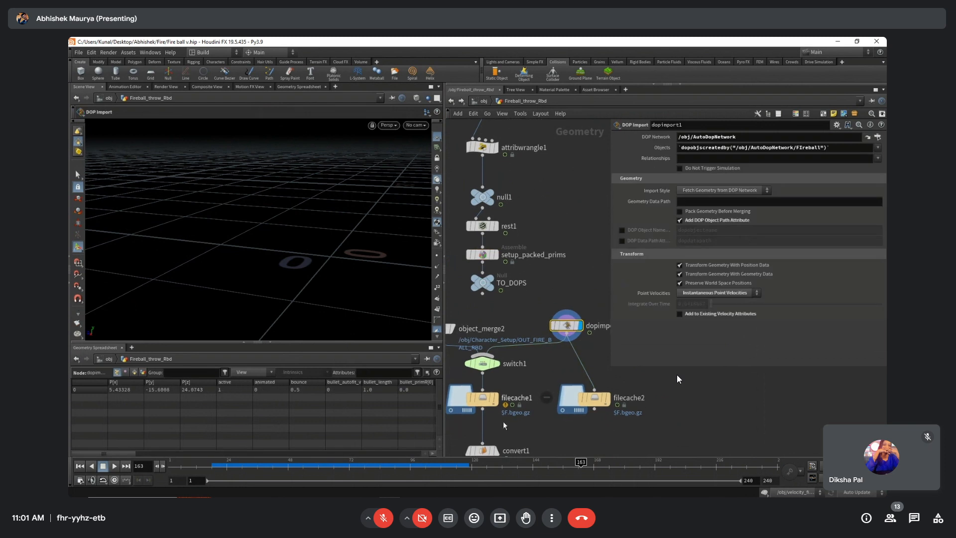
left_click(520, 466)
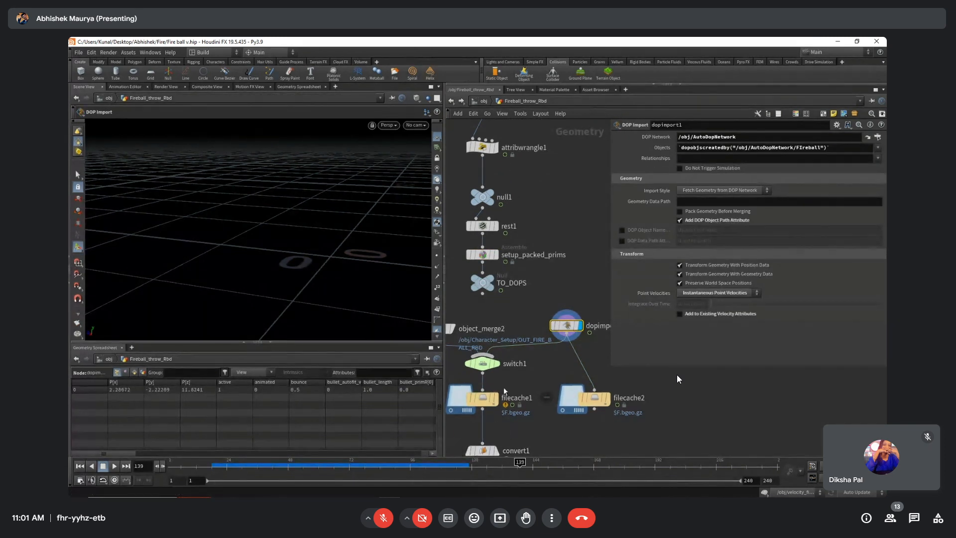
Display filecache2 and scrub its incoming simulation to frame 142.
left_click(597, 405)
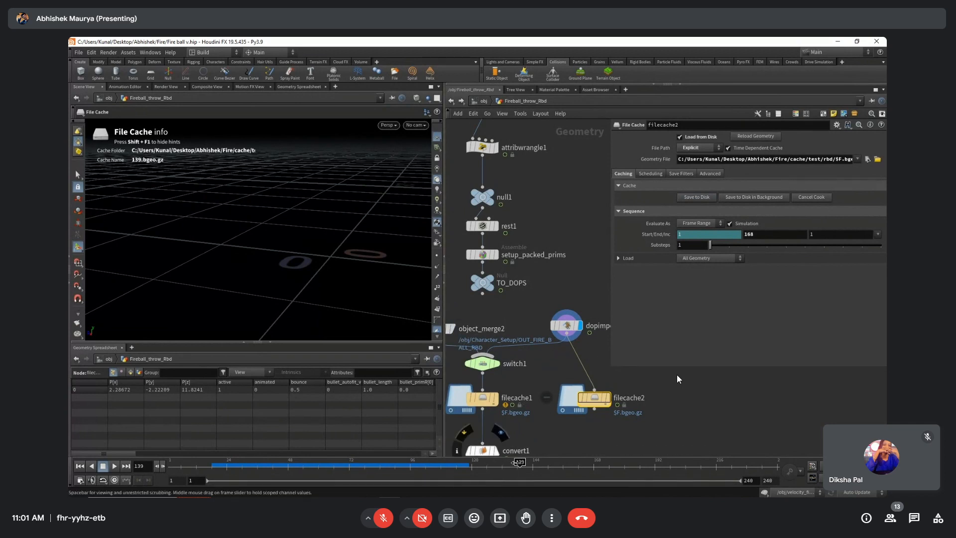
left_click(608, 399)
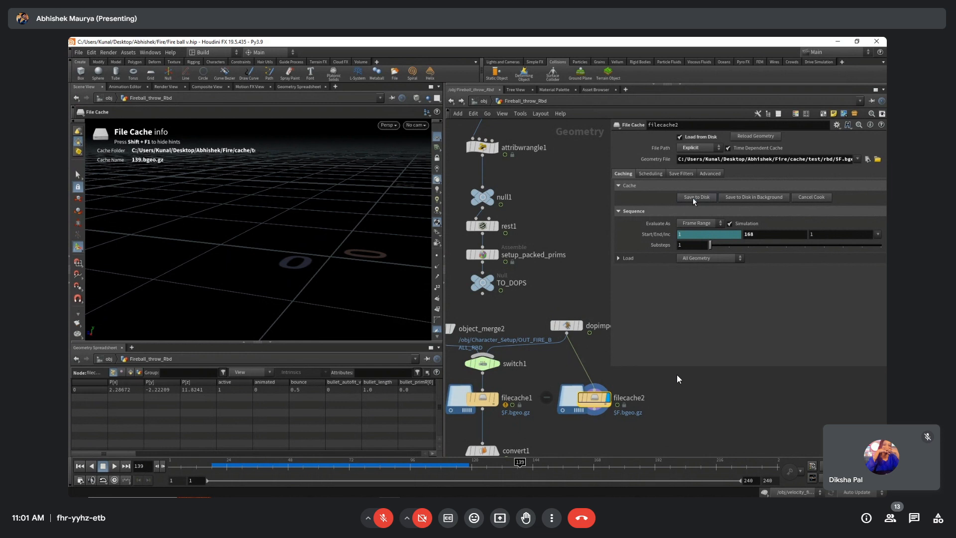
left_click(471, 467)
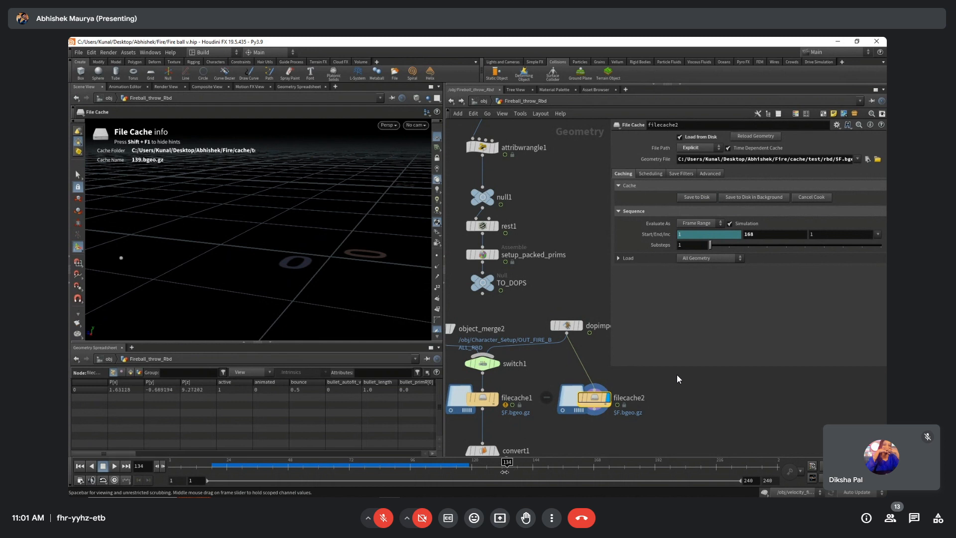
left_click_drag(521, 474, 528, 470)
Disconnect filecache2 from dopimport1 and move it well away from the node chain.
scroll(532, 377, "down", 3)
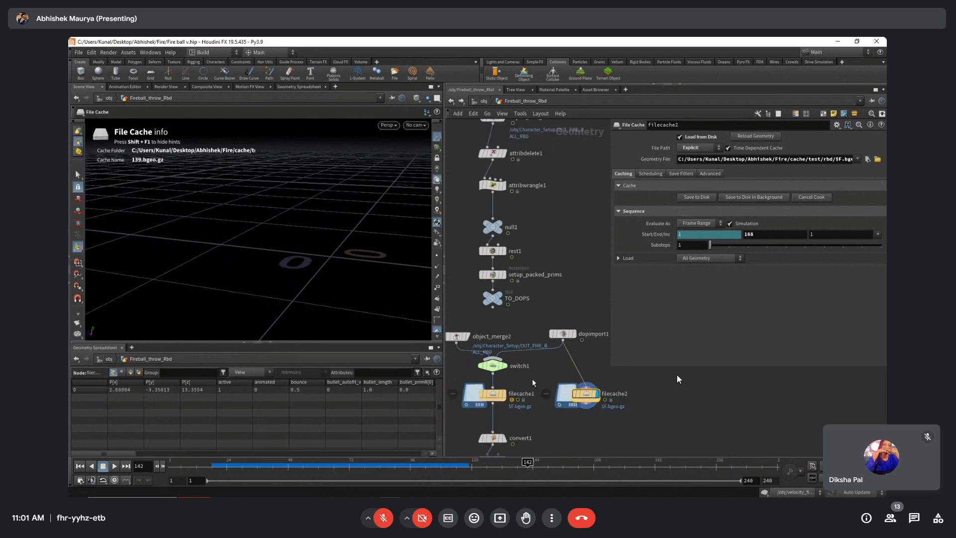
scroll(551, 364, "up", 3)
scroll(500, 398, "down", 3)
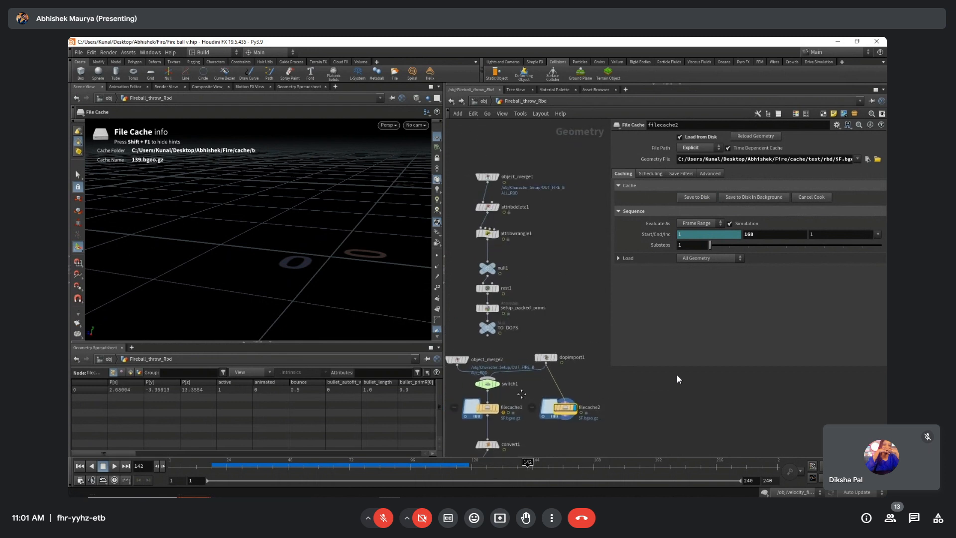
middle_click_drag(541, 391, 572, 391)
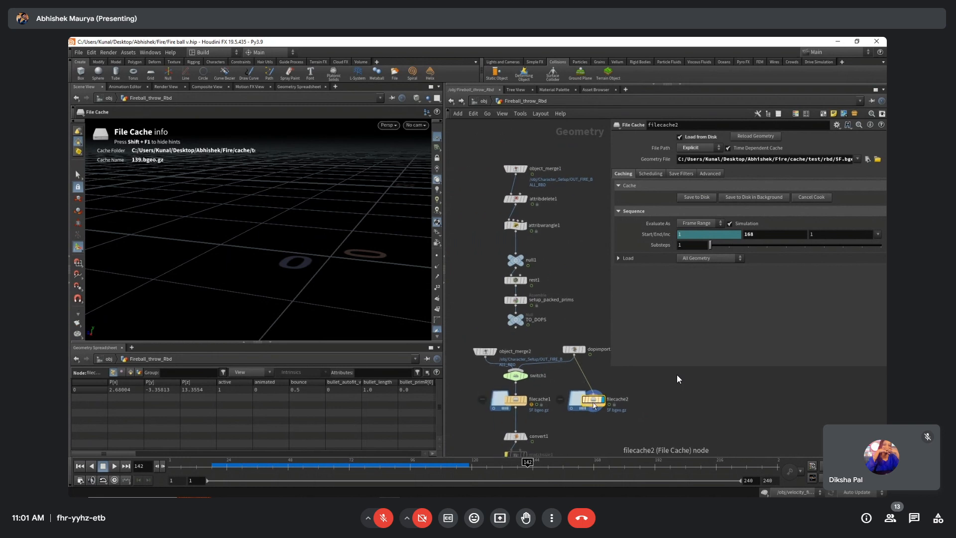
left_click_drag(593, 400, 760, 410)
middle_click_drag(590, 393, 601, 390)
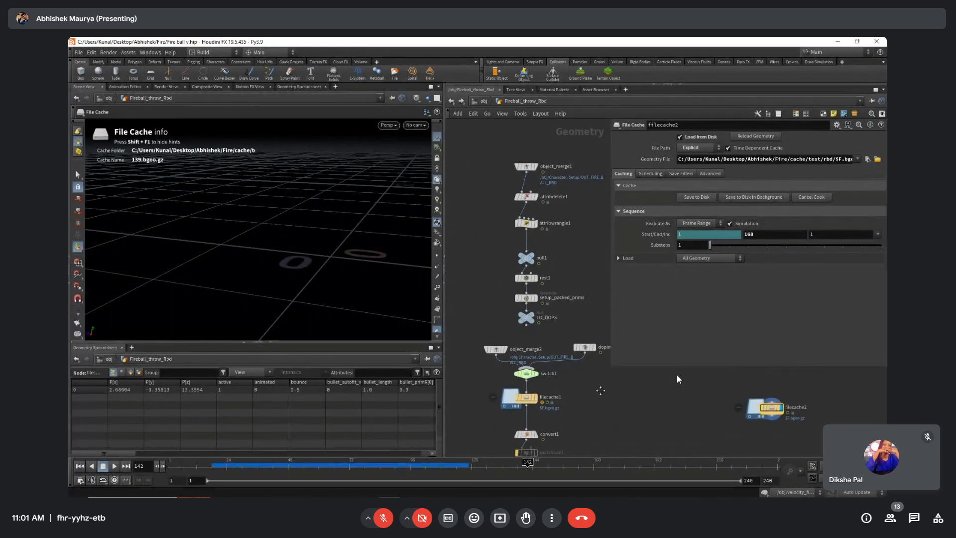
Display dopimport1 again and examine its output at frames 104 and 103.
scroll(590, 348, "up", 8)
left_click(552, 348)
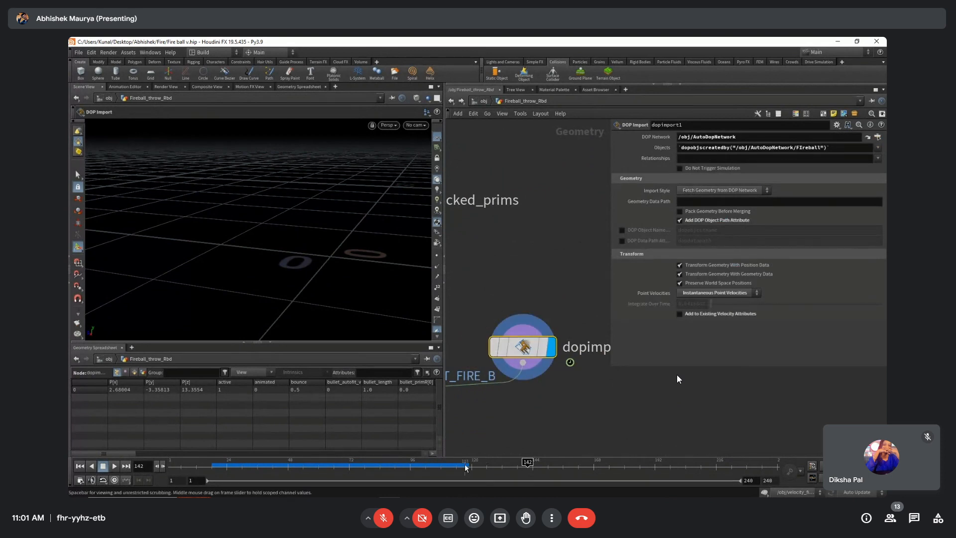
left_click_drag(466, 467, 459, 468)
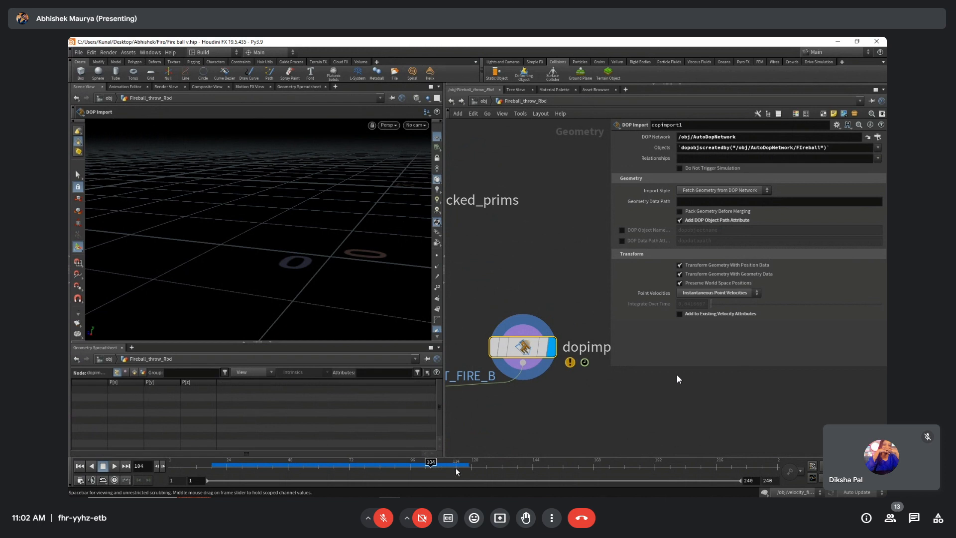
key("Left")
scroll(527, 393, "down", 5)
mouse_move(494, 397)
middle_mouse_down()
mouse_move(608, 401)
mouse_move(492, 382)
middle_mouse_up()
scroll(509, 404, "up", 3)
mouse_move(519, 344)
middle_click_drag(520, 343, 519, 368)
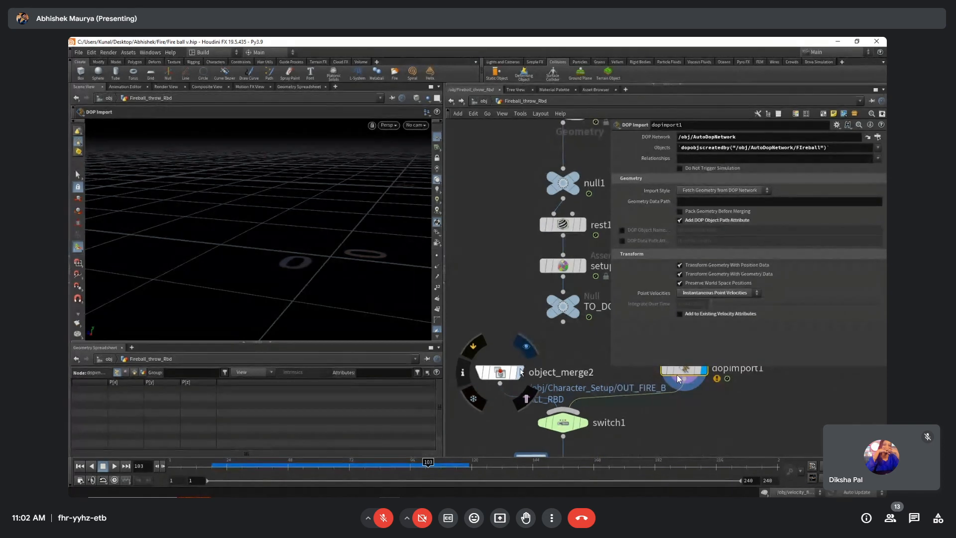
Display object_merge2 and scrub the held fireball's motion to frame 118.
left_click(518, 371)
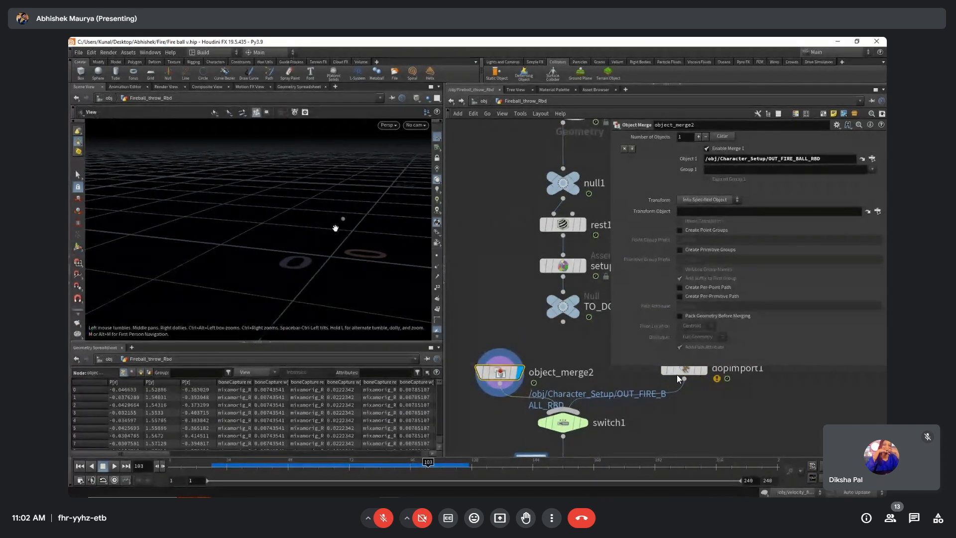
left_click_drag(428, 465, 351, 462)
mouse_move(408, 462)
left_mouse_down()
mouse_move(463, 471)
mouse_move(467, 464)
left_mouse_up()
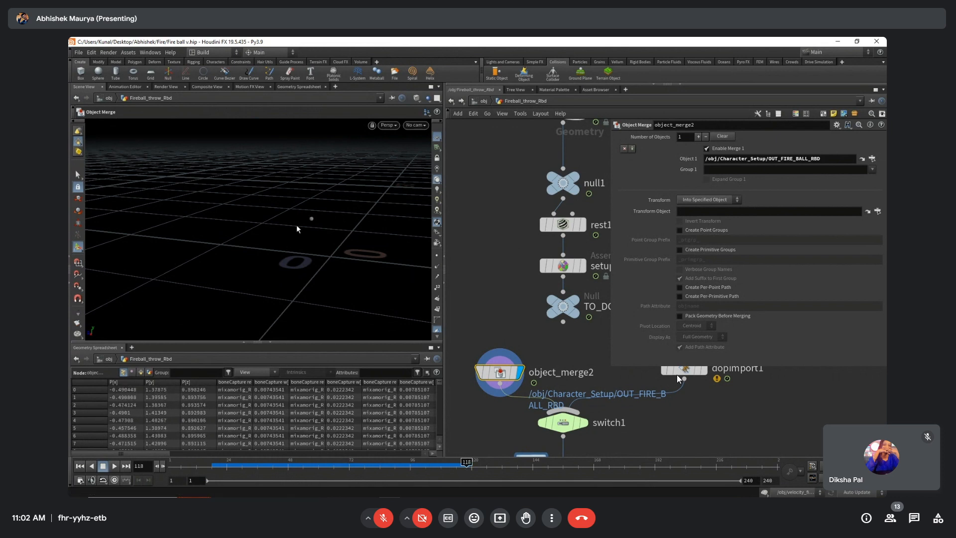
Select switch1 and examine its Select Input value and its input order.
middle_click_drag(499, 423, 489, 388)
scroll(539, 394, "up", 2)
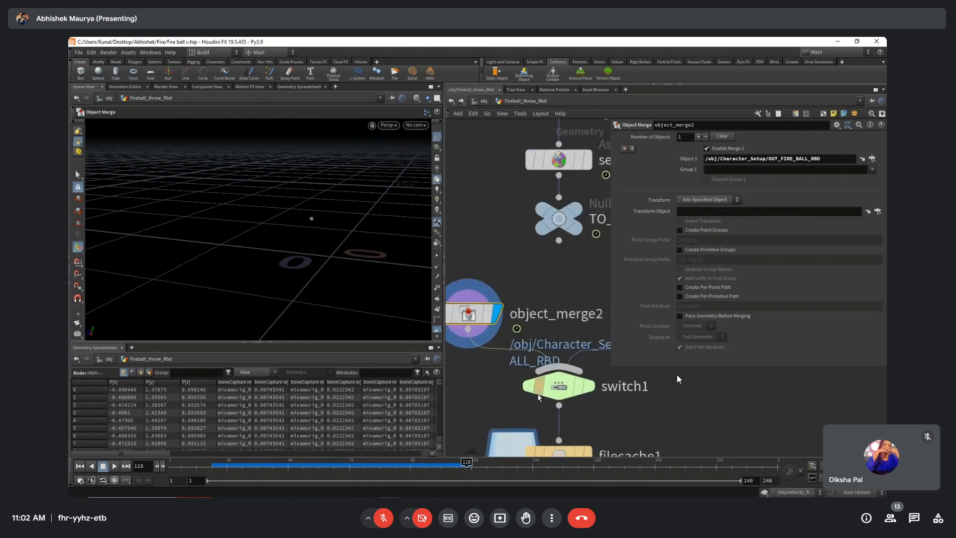
left_click(555, 397)
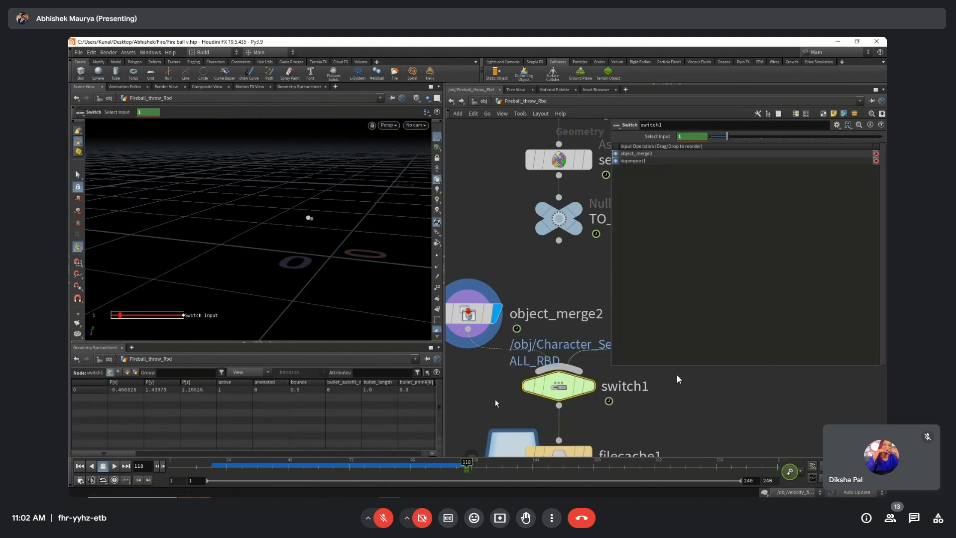
Compare switch1's Select Input value and output between frames 118 and 117.
scroll(495, 403, "down", 3)
scroll(513, 404, "up", 6)
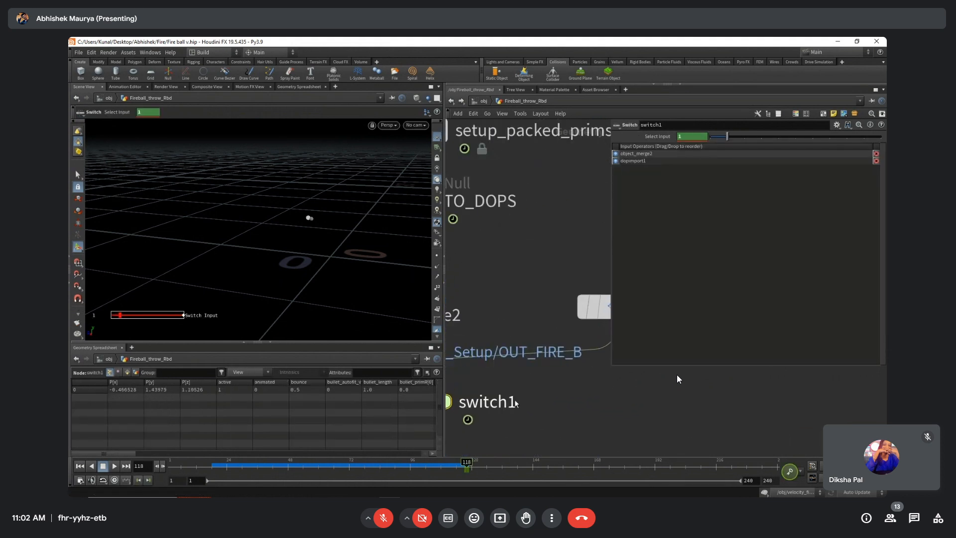
middle_click_drag(516, 403, 605, 405)
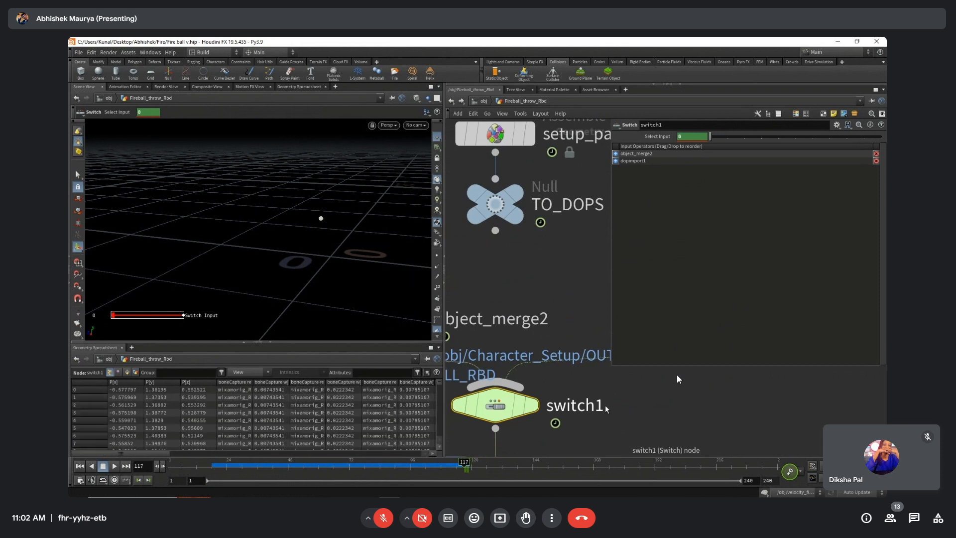
scroll(498, 378, "down", 4)
scroll(493, 351, "up", 2)
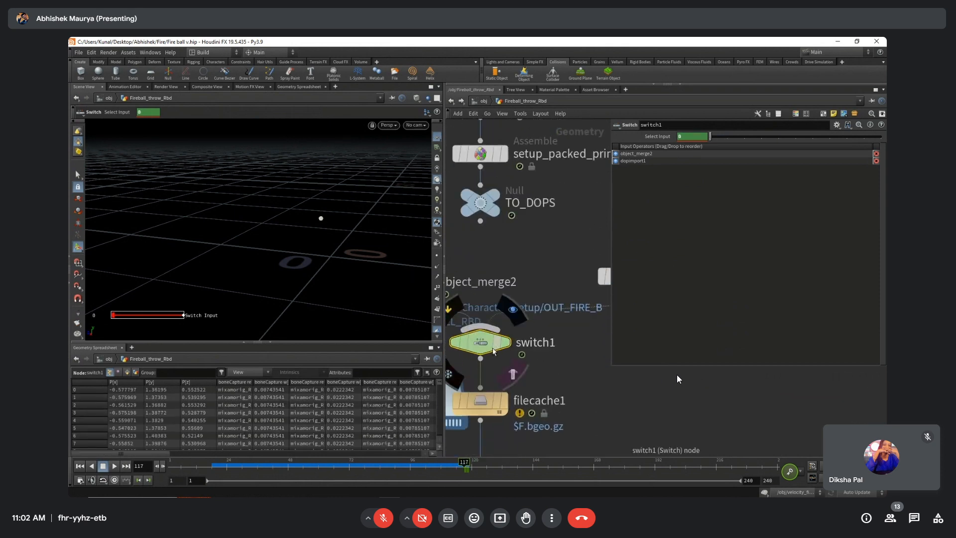
middle_click_drag(493, 351, 523, 330)
Display filecache1 and set its Geometry File to the $F.bgeo.gz sequence in the project's cache/Ball THrow Rbd folder.
left_click(536, 385)
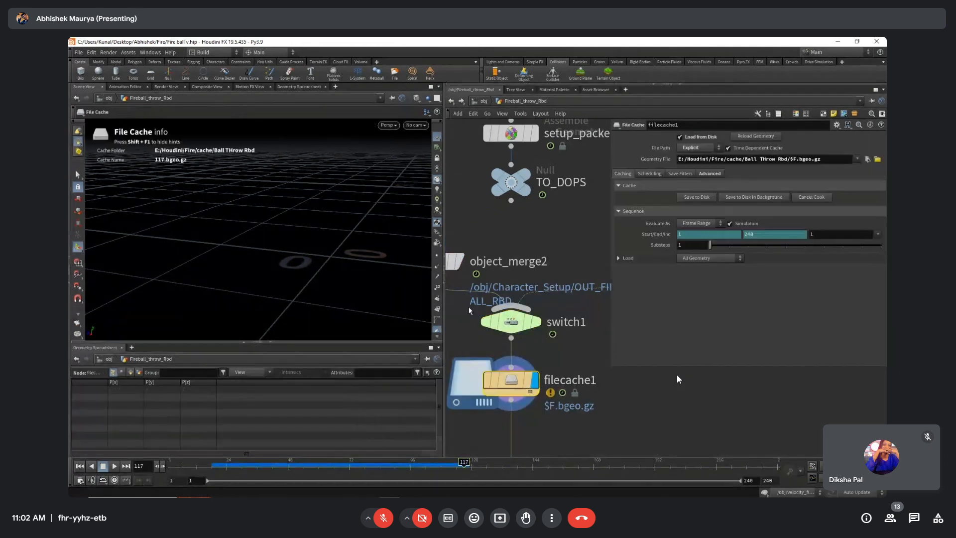
left_click(299, 464)
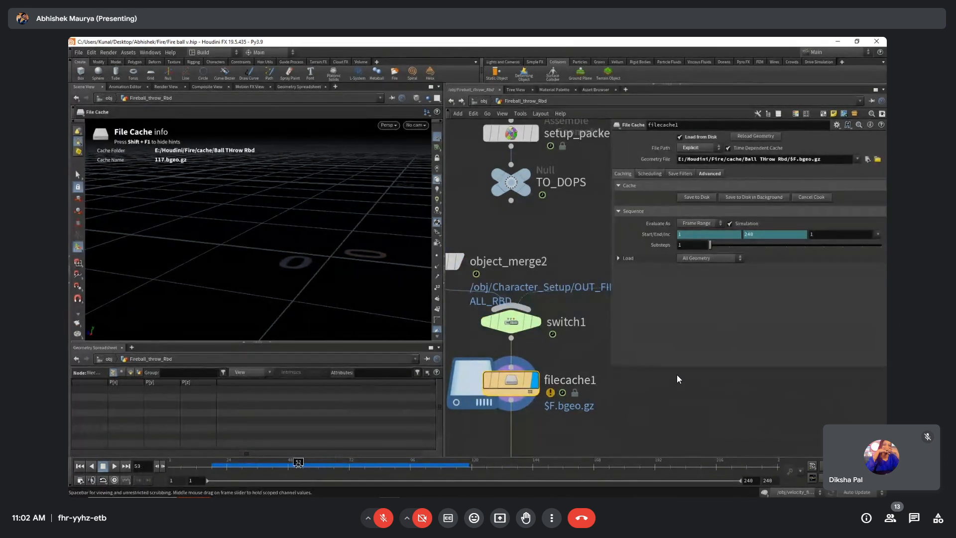
left_click_drag(252, 464, 260, 464)
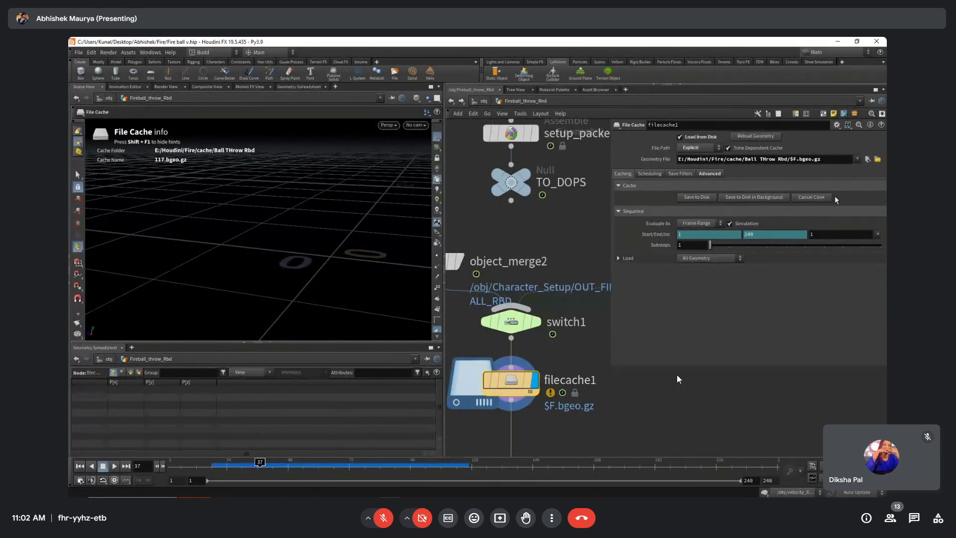
left_click(868, 159)
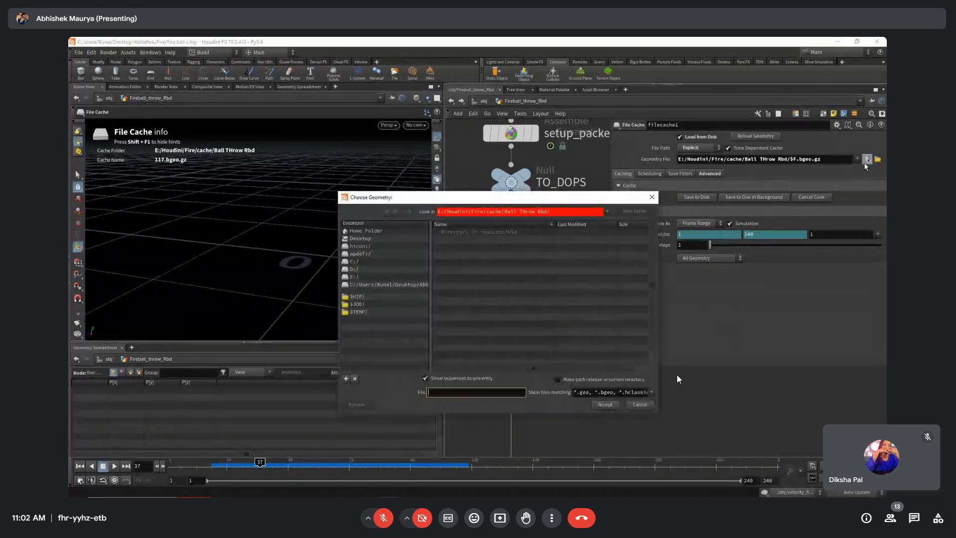
left_click(409, 285)
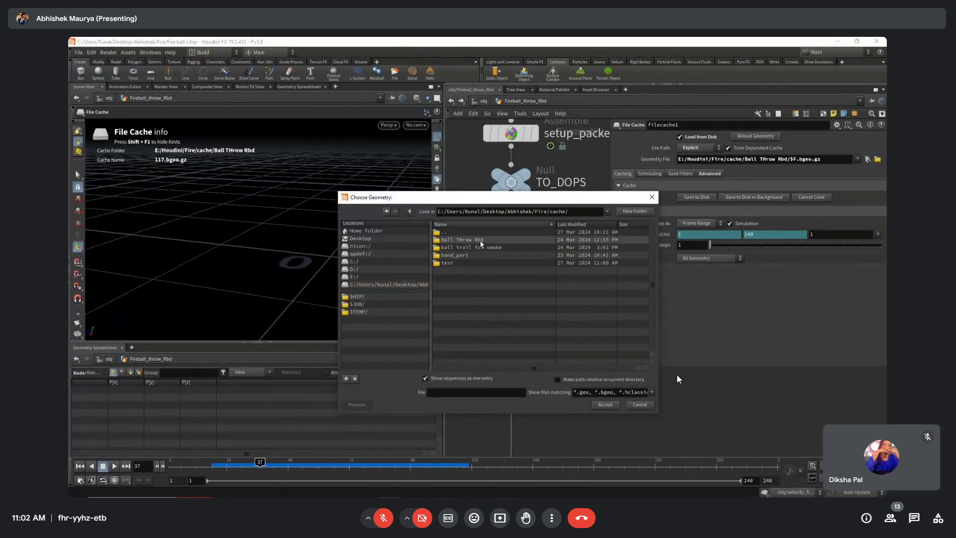
double_click(480, 241)
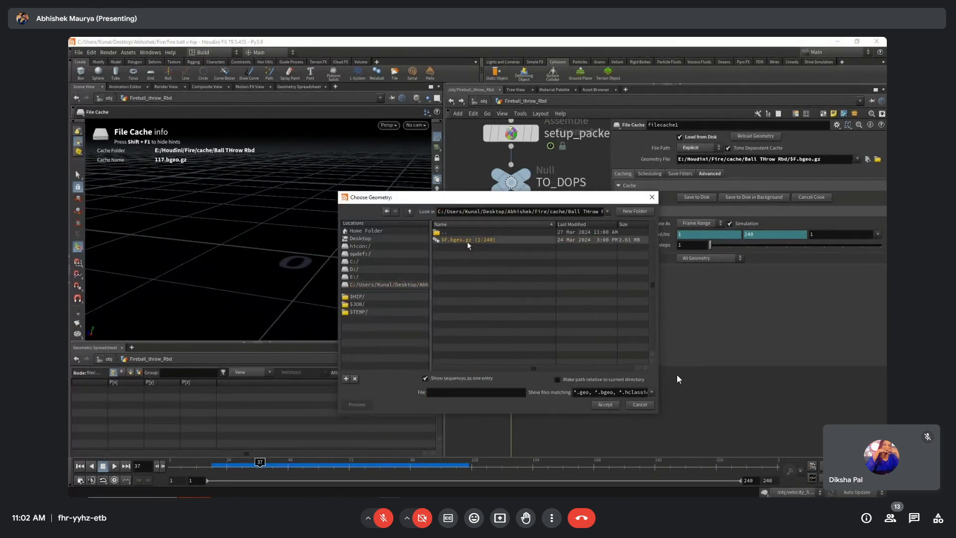
double_click(467, 241)
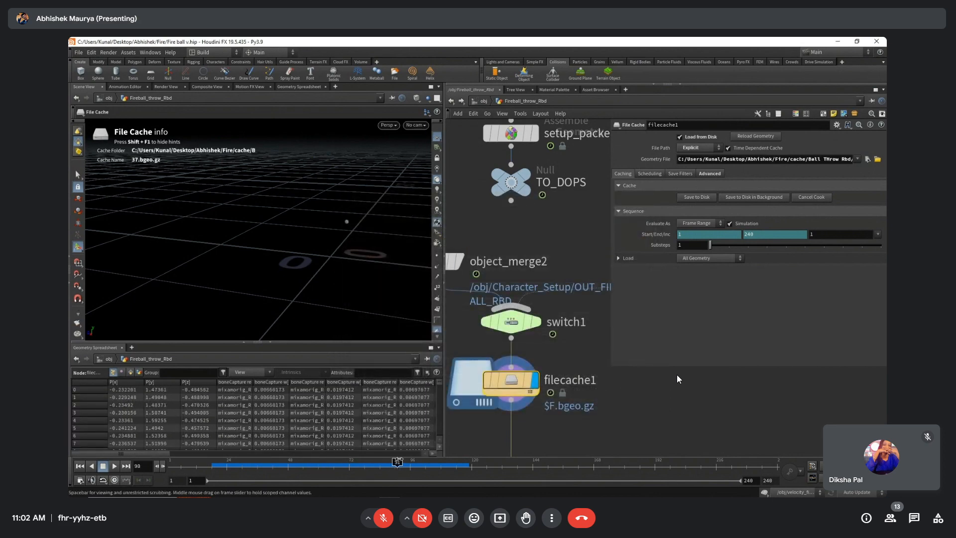
Scrub the cached throw to frame 125 and examine the cached ball up close.
mouse_move(507, 466)
left_mouse_down()
mouse_move(433, 464)
mouse_move(498, 464)
left_mouse_up()
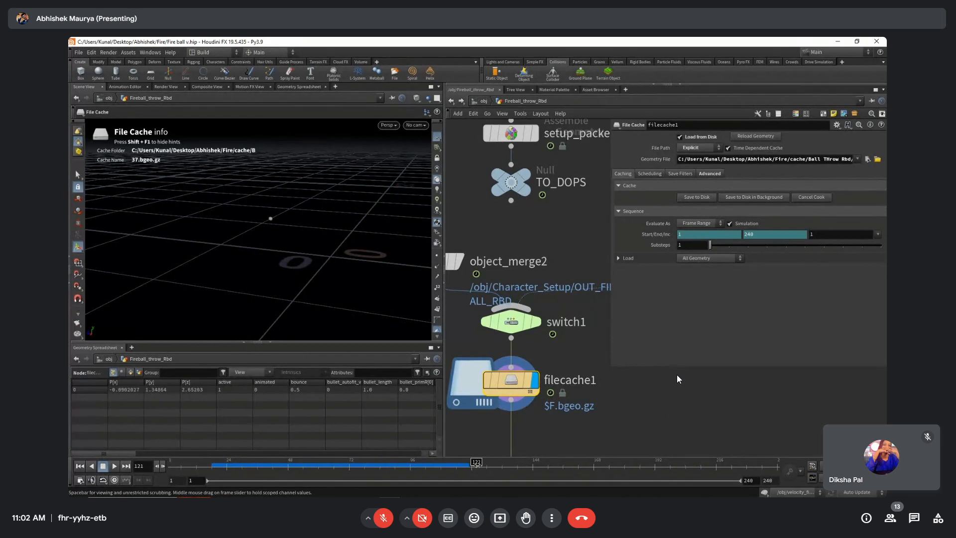
scroll(515, 451, "down", 5)
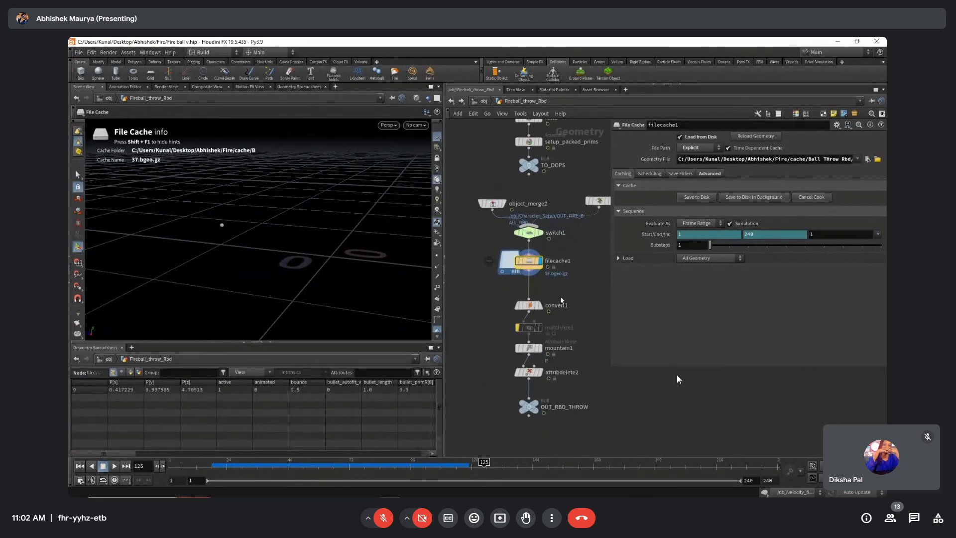
middle_click_drag(495, 288, 496, 305)
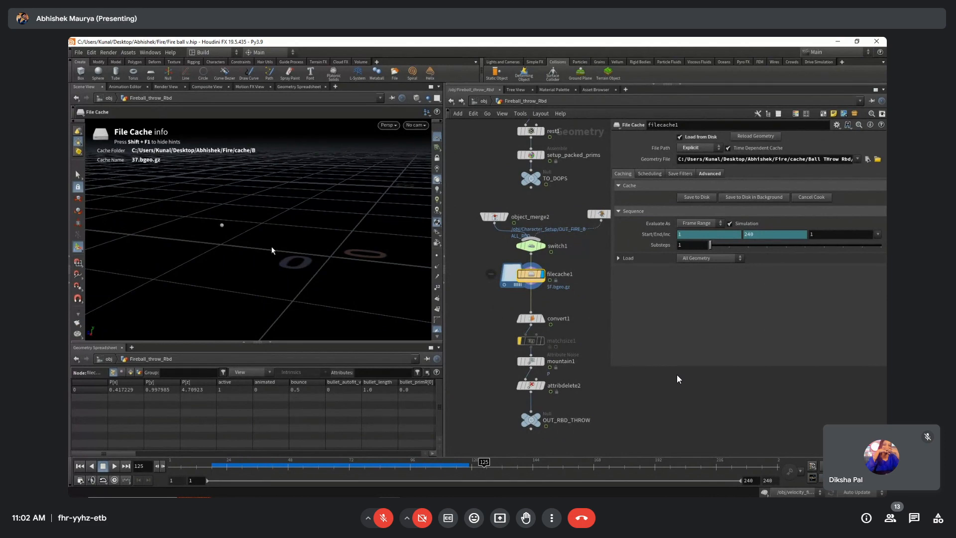
key("space+g")
scroll(277, 235, "down", 4)
left_click_drag(277, 235, 239, 242)
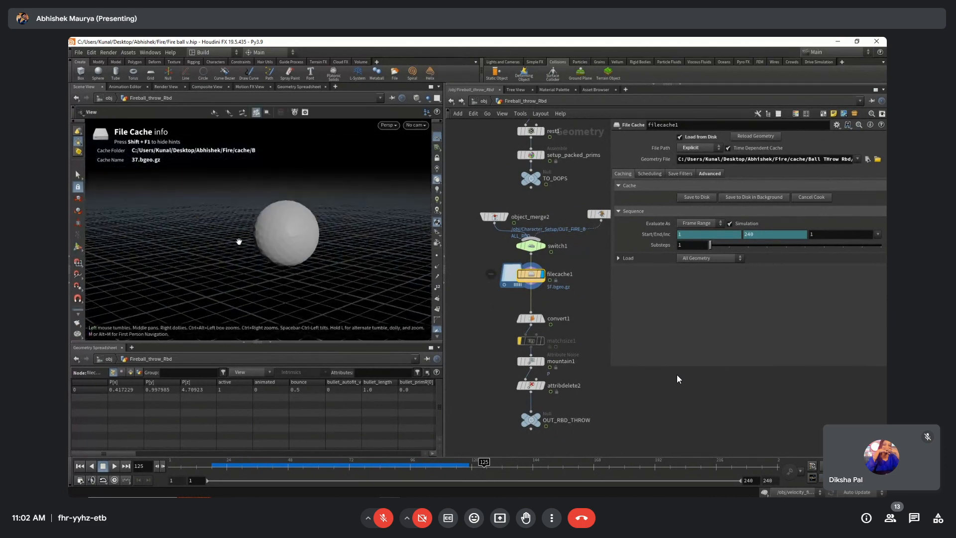
Display convert1 below filecache1 and inspect its geometry information.
middle_click_drag(482, 340, 512, 348)
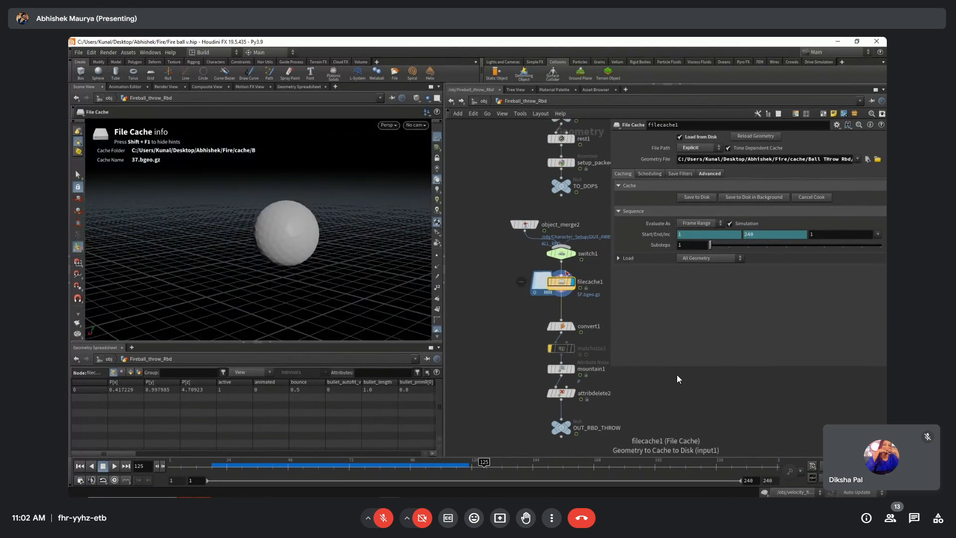
mouse_move(559, 283)
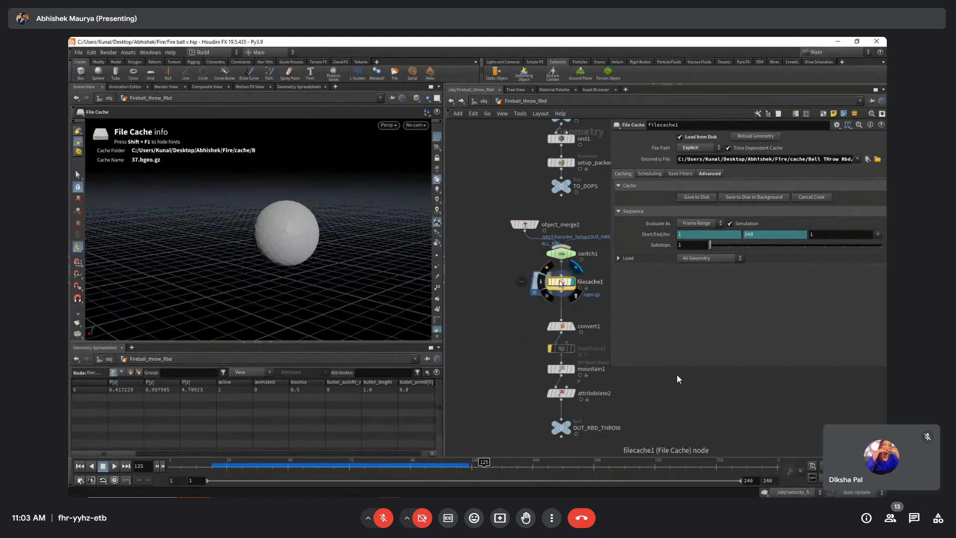
left_click(541, 281)
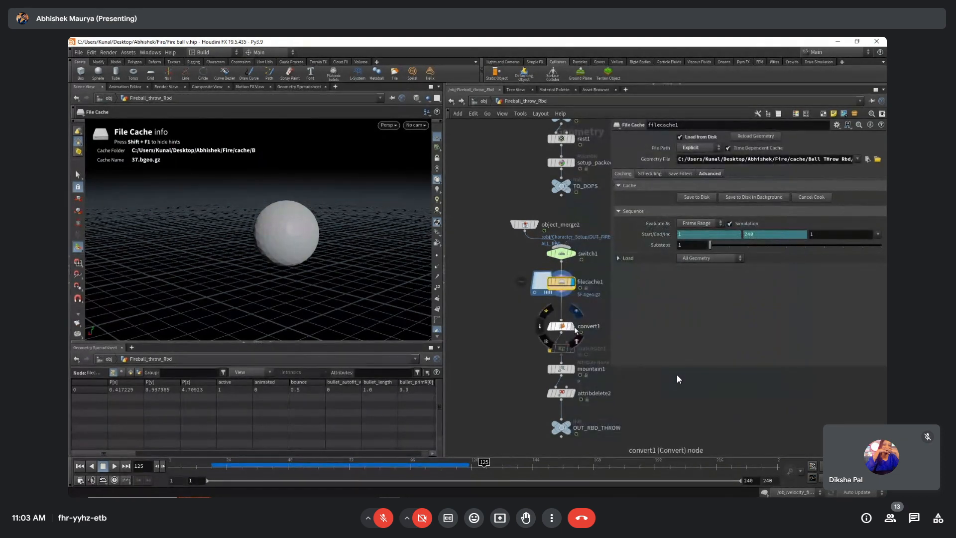
left_click(567, 327)
middle_click(555, 326)
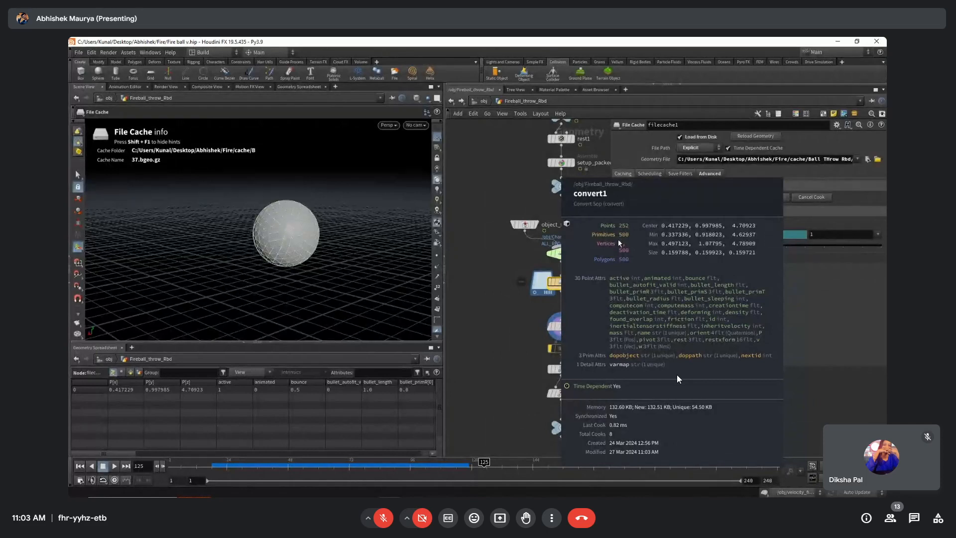
middle_click_drag(508, 323, 488, 309)
scroll(506, 276, "up", 2)
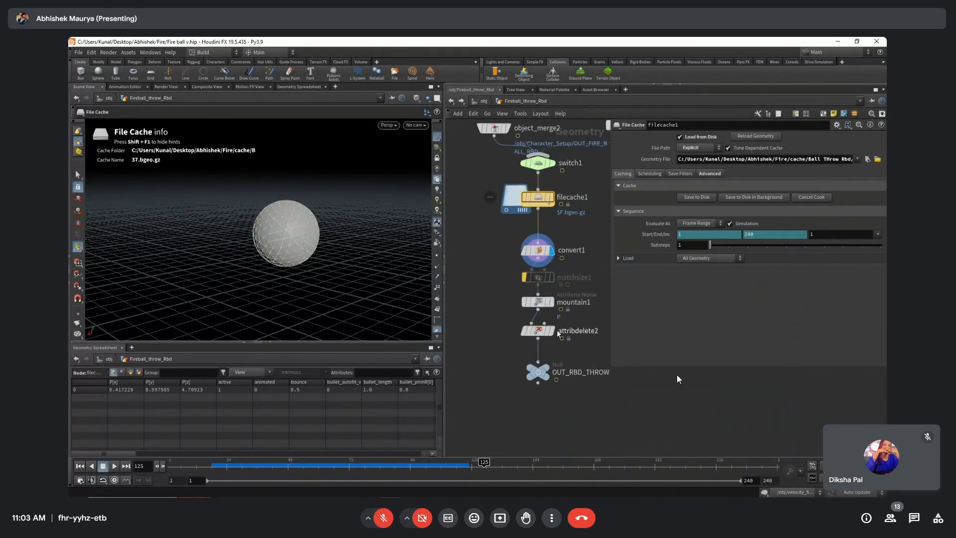
Select and display mountain1, and examine the noise-deformed ball at frame 106 from several angles.
left_click(552, 302)
left_click(538, 305)
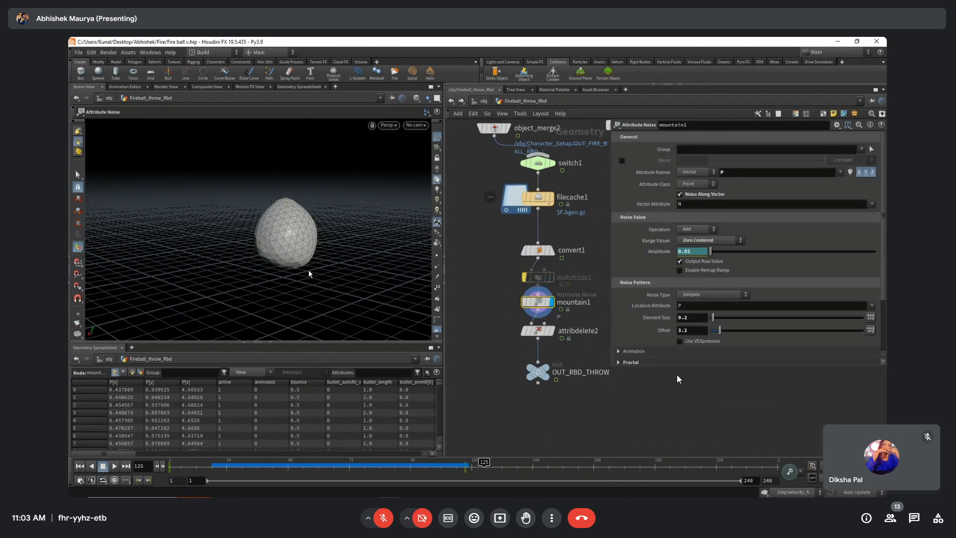
left_click_drag(460, 467, 436, 467)
key("Escape")
key("space+g")
right_click_drag(277, 233, 207, 241)
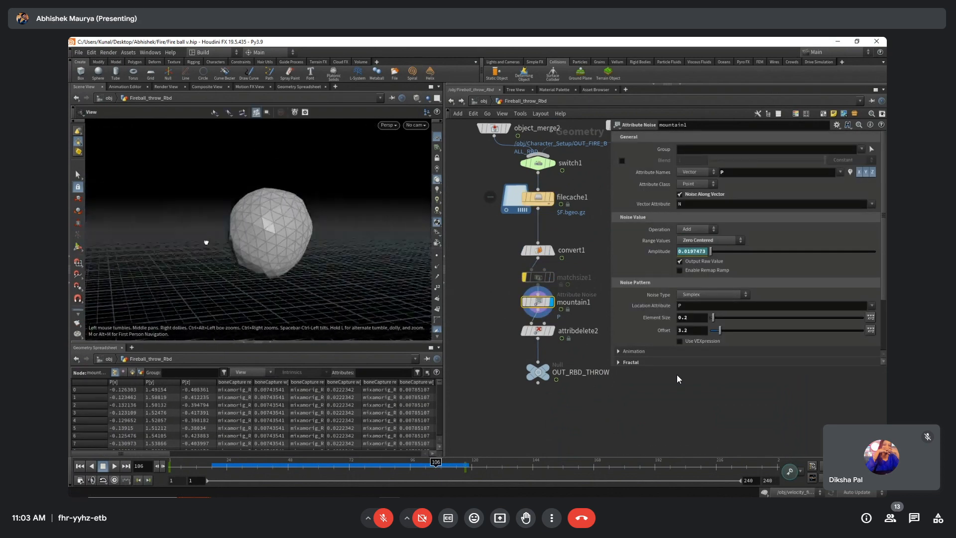
left_click_drag(207, 241, 186, 263)
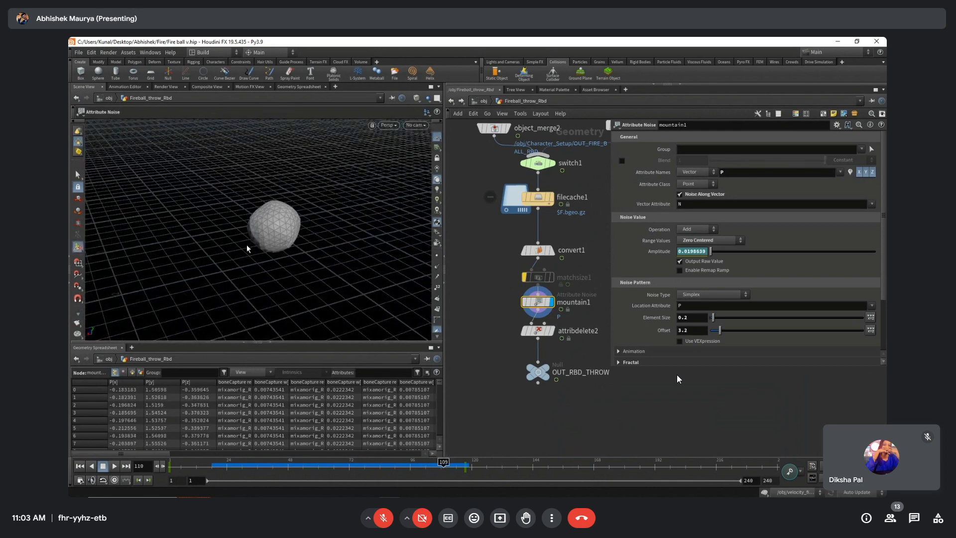
Move through frames 109 to 118 and back to 113 to examine mountain1's deformation and amplitude.
key("Right")
key("Right")
key("Right")
key("Right")
key("Left")
key("Left")
key("Left")
key("Left")
key("Left")
key("Left")
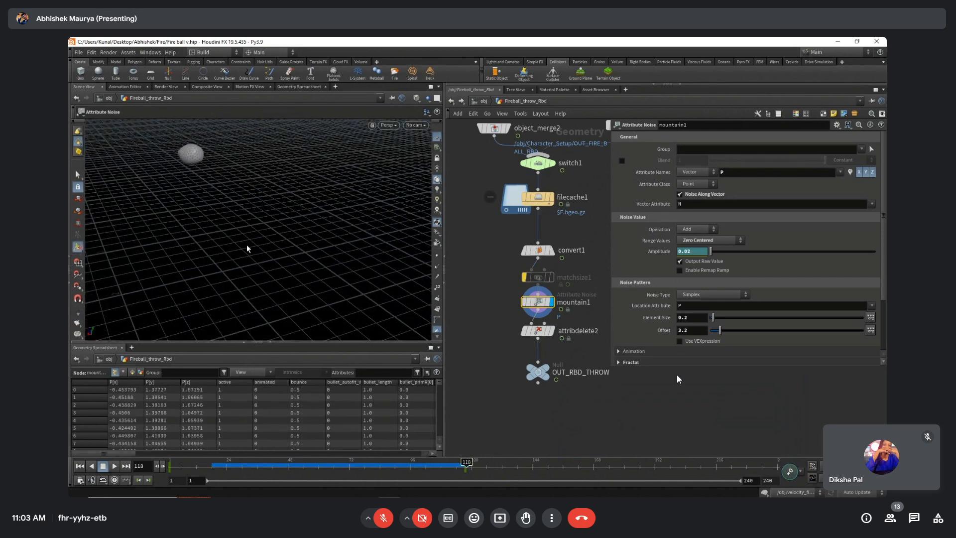
Add an Attribute Noise node and place it beside mountain1.
key("Tab")
type("a")
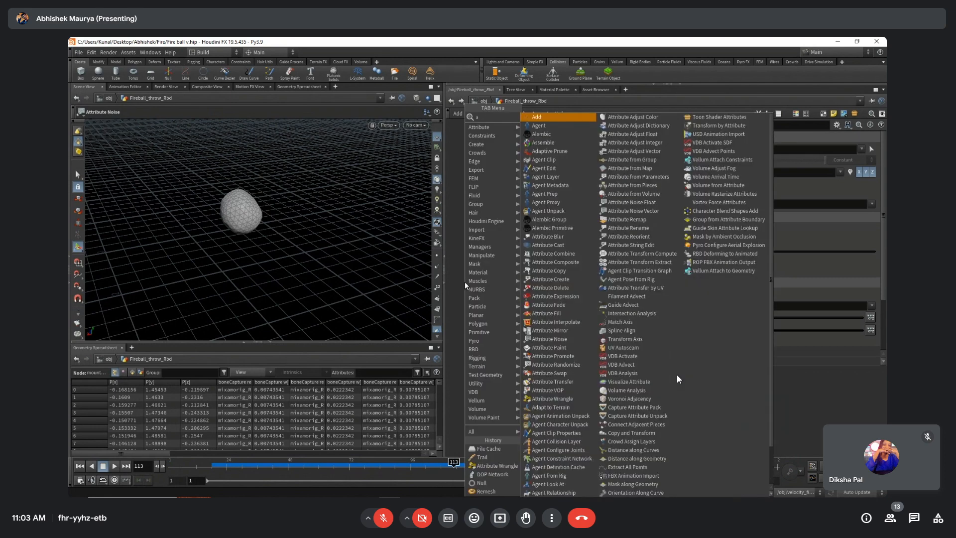
type("ttnoi")
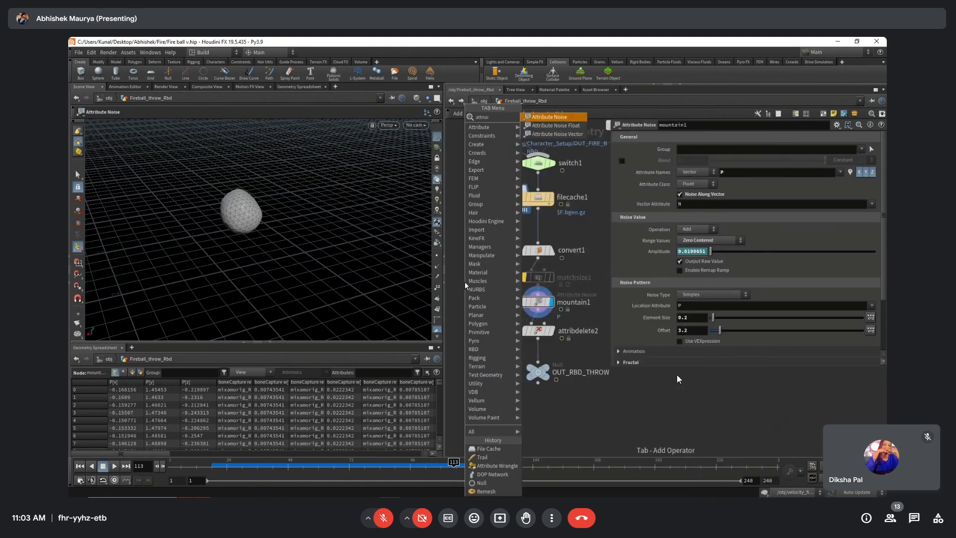
key("Return")
left_click(465, 282)
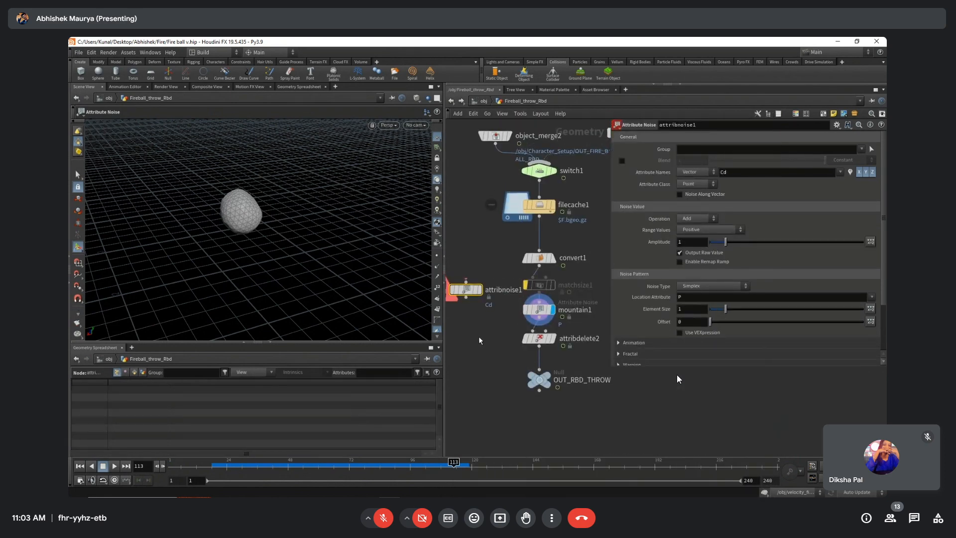
left_click_drag(463, 289, 466, 309)
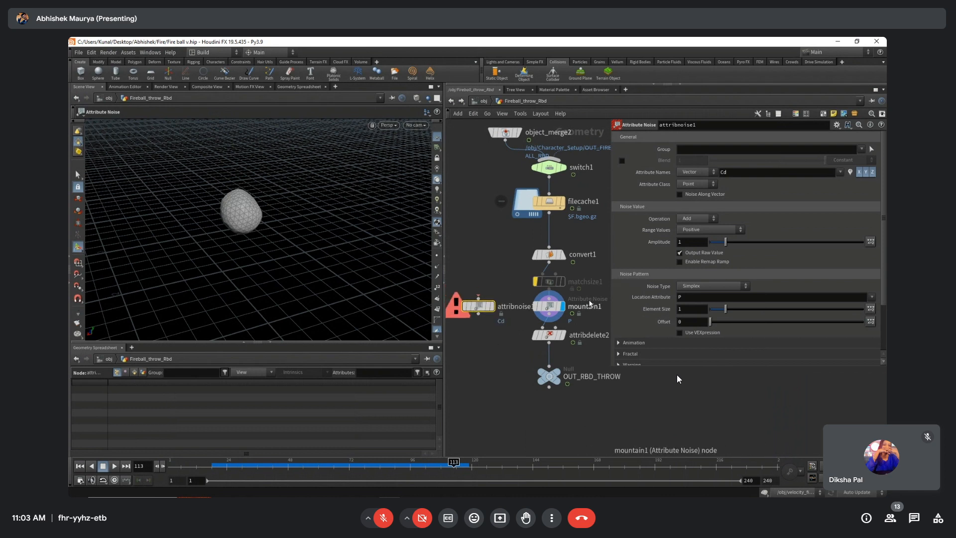
Review mountain1's noise settings and connect attribnoise1's input to the output of matchsize1.
mouse_move(552, 309)
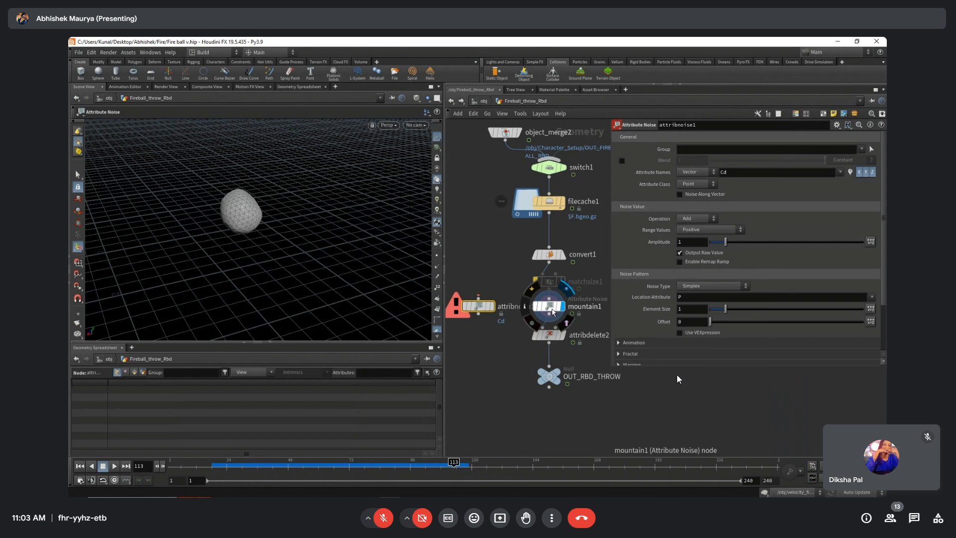
left_click(552, 307)
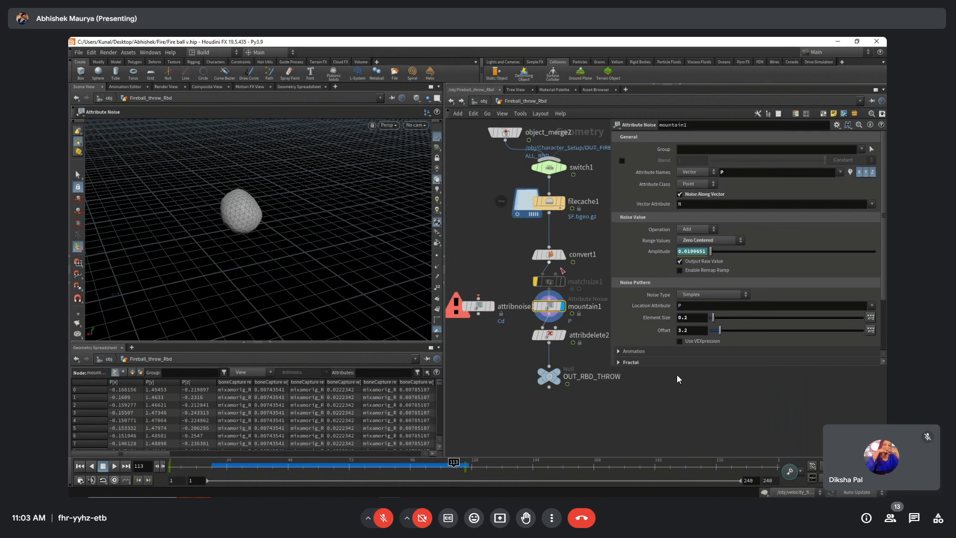
left_click_drag(478, 298, 549, 290)
scroll(593, 297, "up", 4)
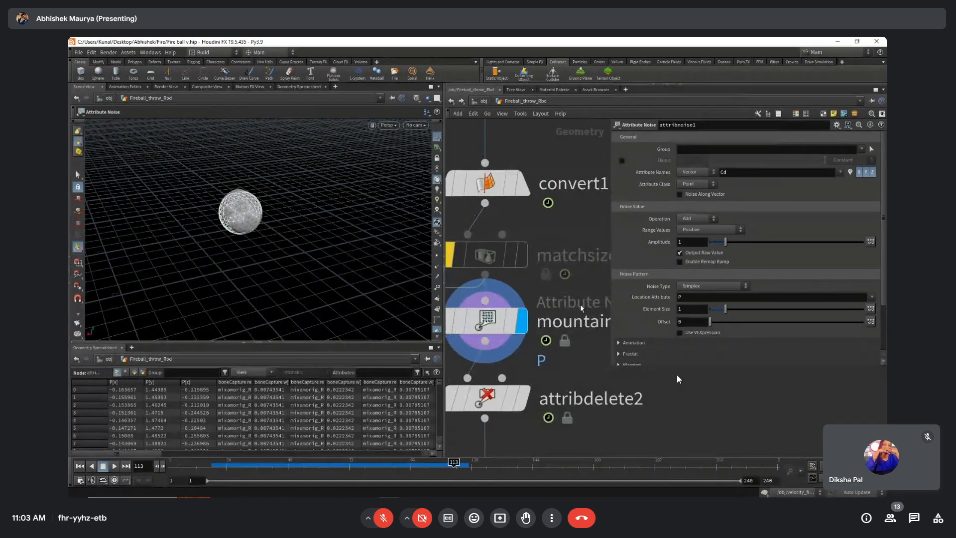
middle_click_drag(581, 305, 609, 330)
scroll(517, 334, "down", 3)
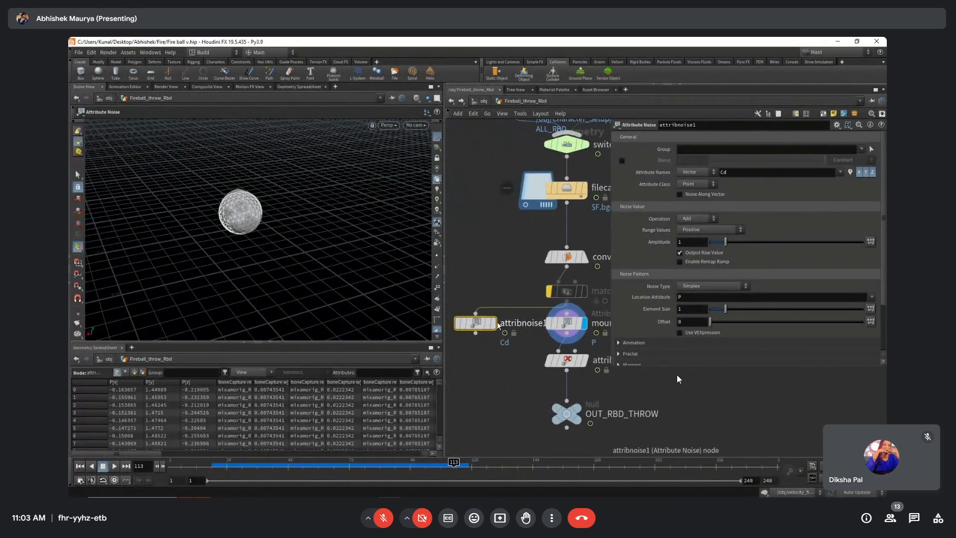
Display attribnoise1, set its attribute name to P, and frame the deformed geometry.
left_click(493, 323)
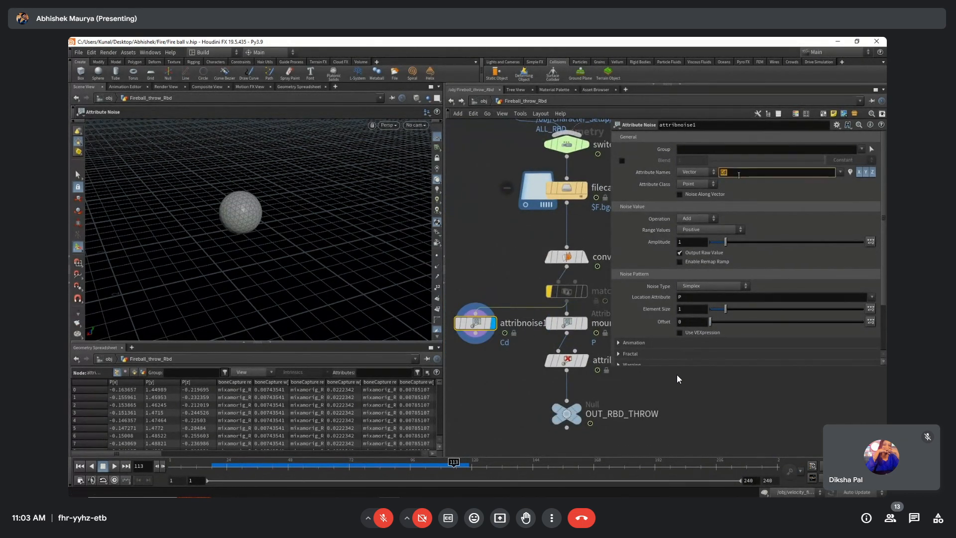
key("Return")
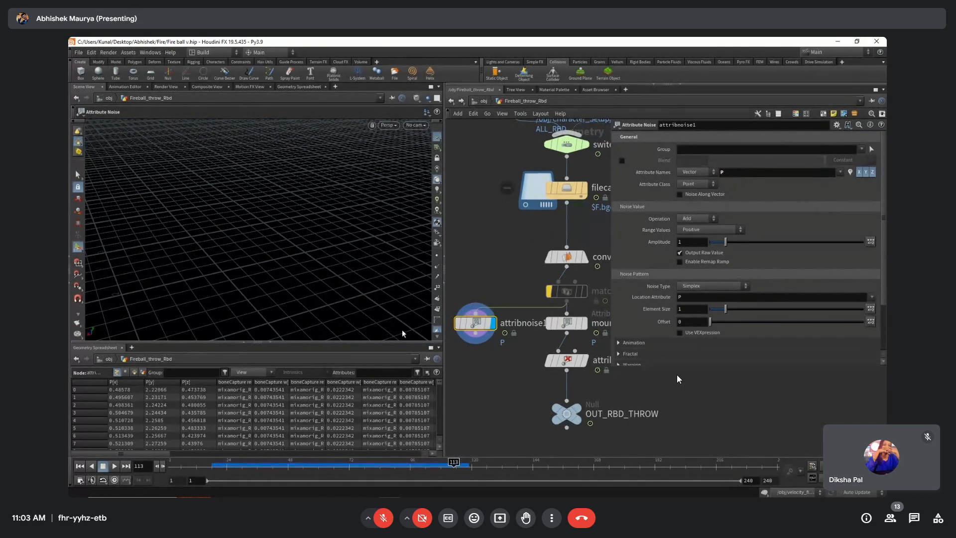
key("space+g")
scroll(303, 239, "down", 4)
left_click_drag(303, 239, 241, 241, "alt")
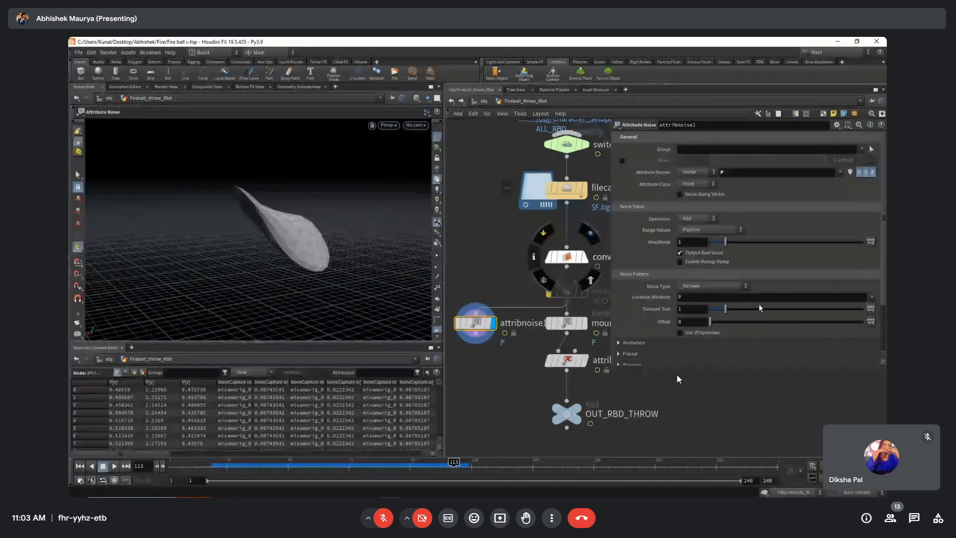
Set attribnoise1's element size to 0.3 and amplitude to 0.1, and frame the deformed ball.
left_click(701, 310)
scroll(701, 310, "down", 5)
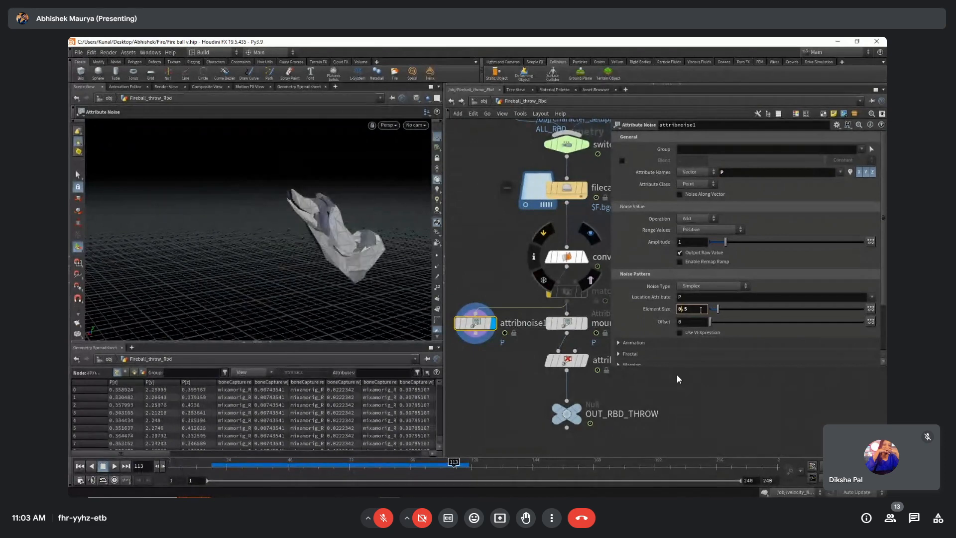
scroll(701, 309, "down", 2)
left_click(700, 241)
scroll(700, 241, "down", 10)
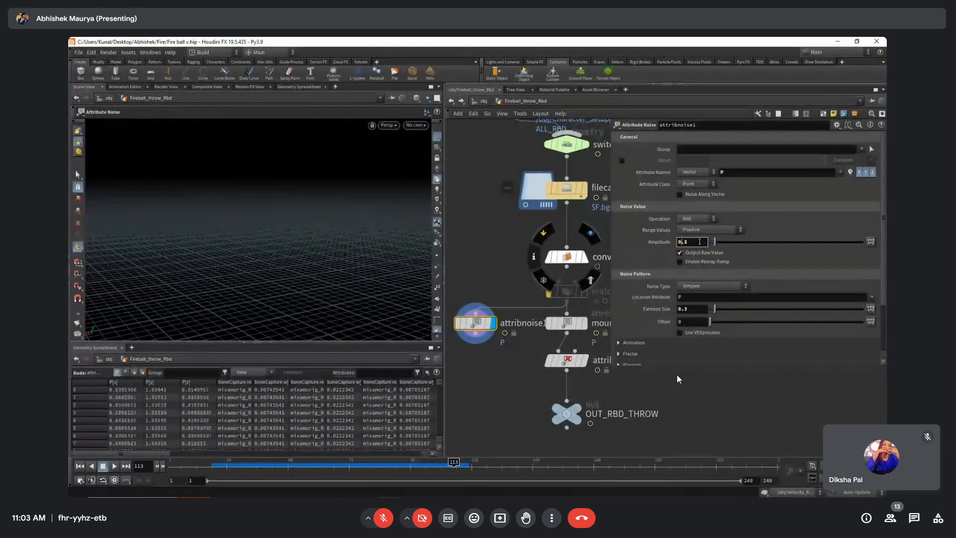
scroll(700, 242, "up", 1)
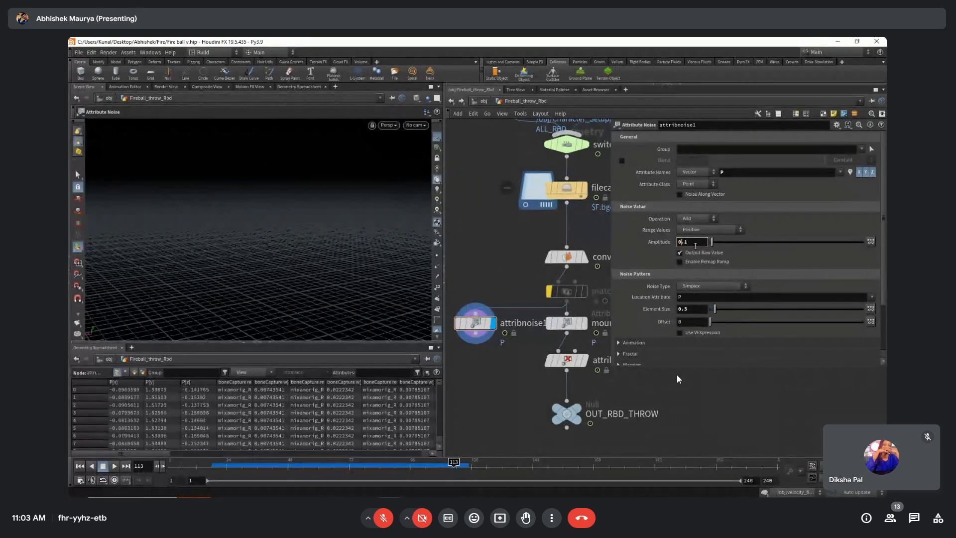
key("space+g")
Delete attribnoise1 and display mountain1 to inspect the original ball deformation.
left_click_drag(275, 247, 304, 259)
key("Delete")
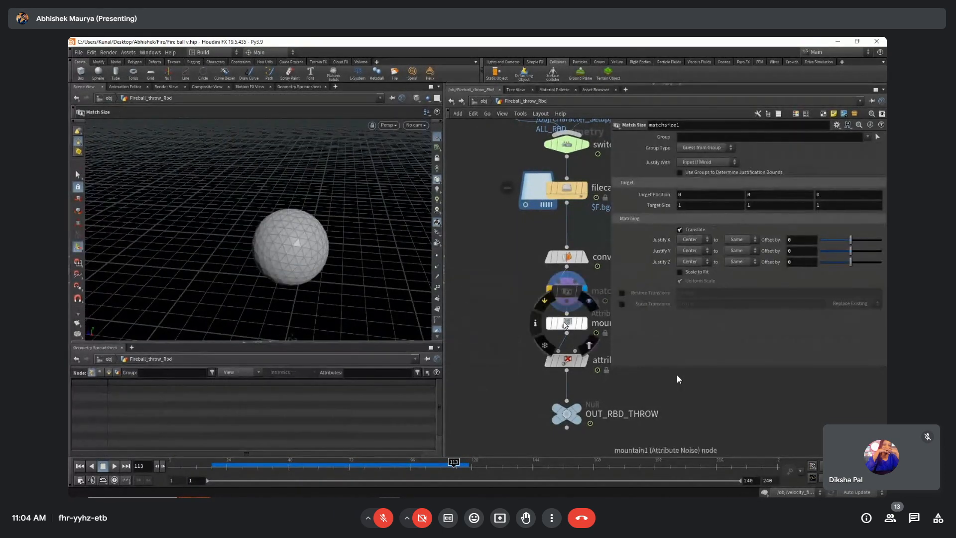
left_click(584, 326)
left_click(568, 323)
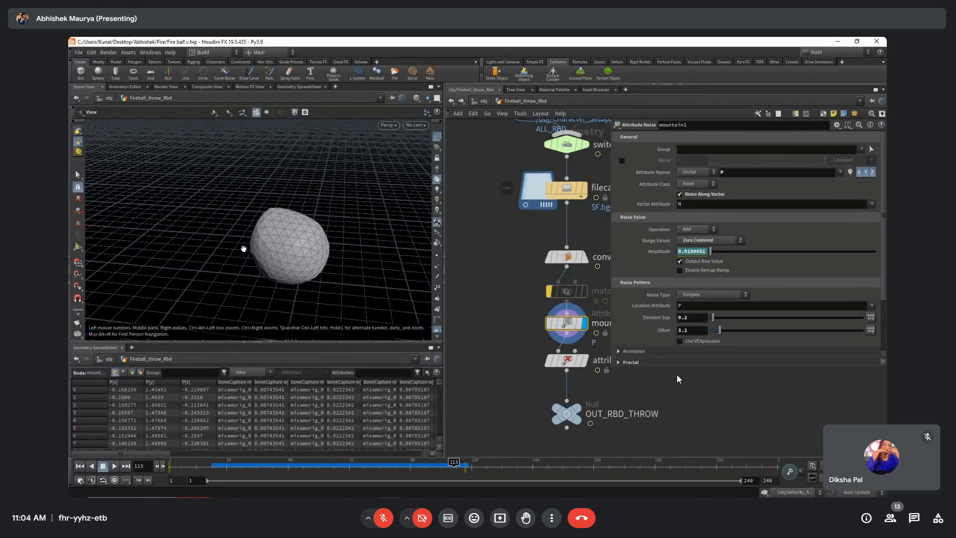
scroll(239, 249, "down", 5)
left_click_drag(237, 245, 264, 209)
middle_click_drag(498, 384, 482, 329)
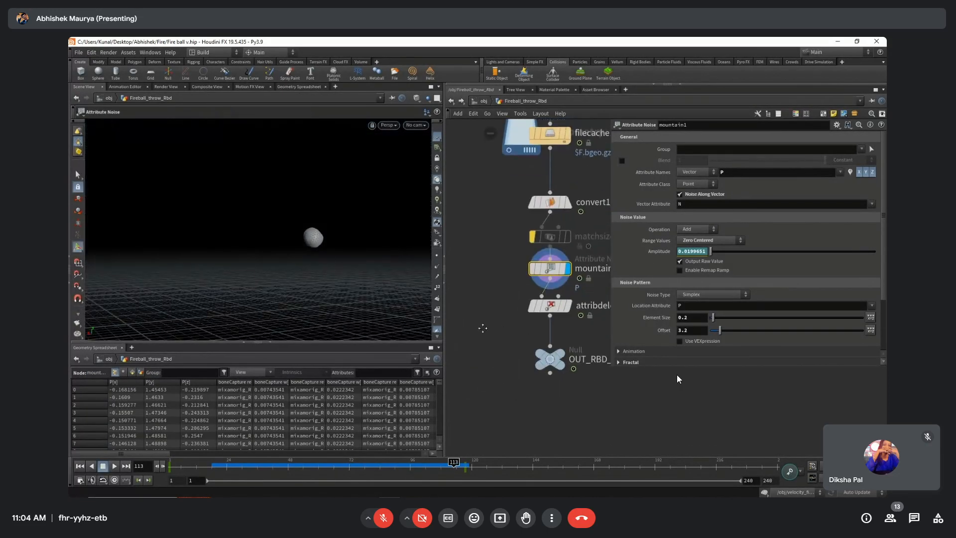
Review mountain1's point attributes, display attribdelete2, and remove ^orient so its point attributes read * ^P.
left_click_drag(152, 454, 404, 456)
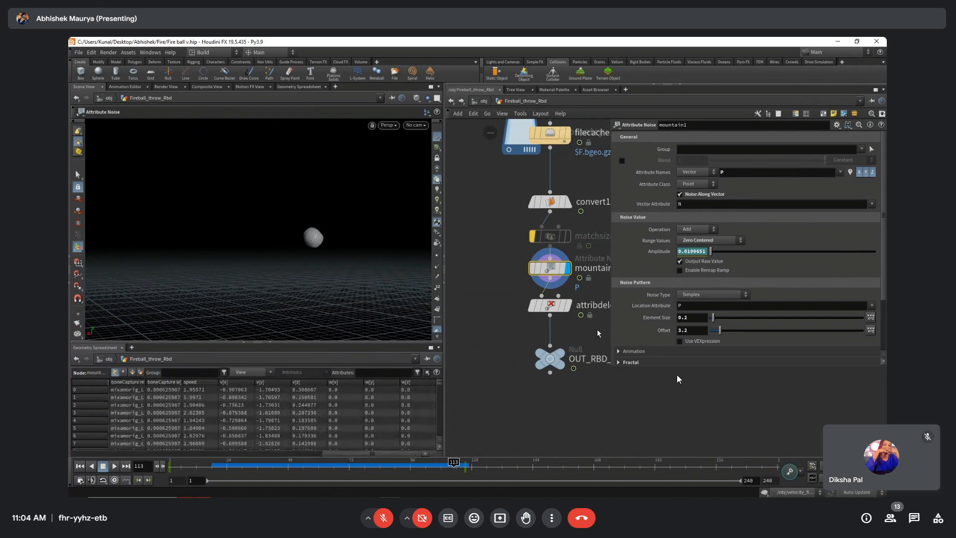
left_click(568, 306)
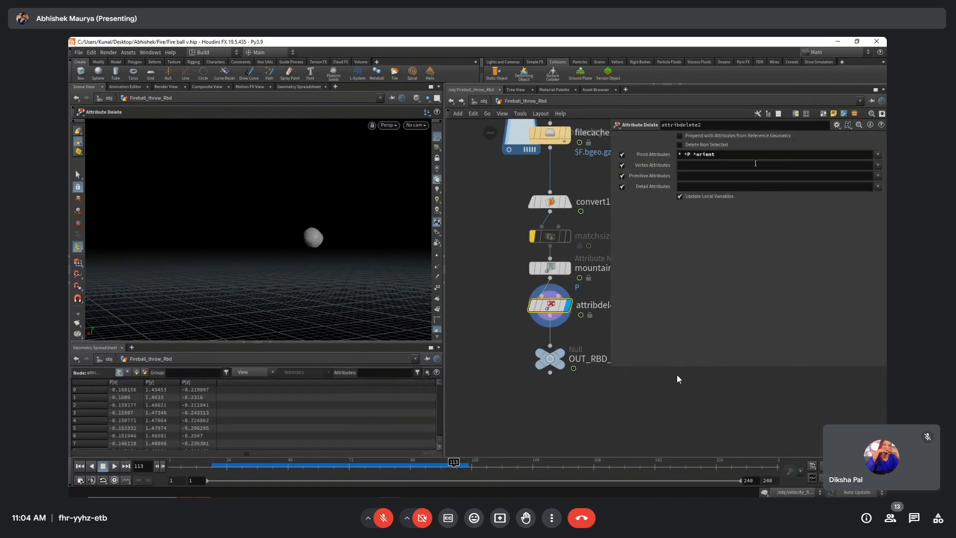
double_click(694, 154)
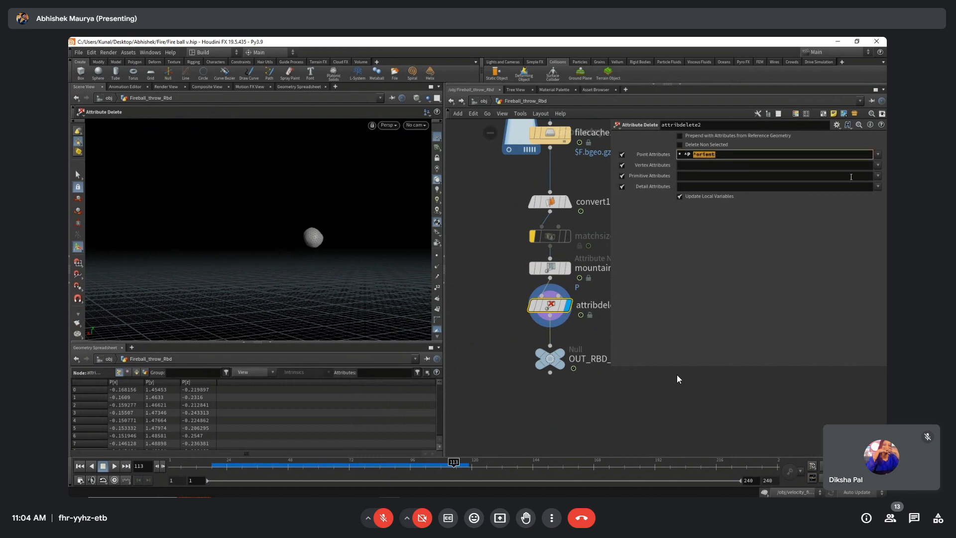
left_click(568, 397)
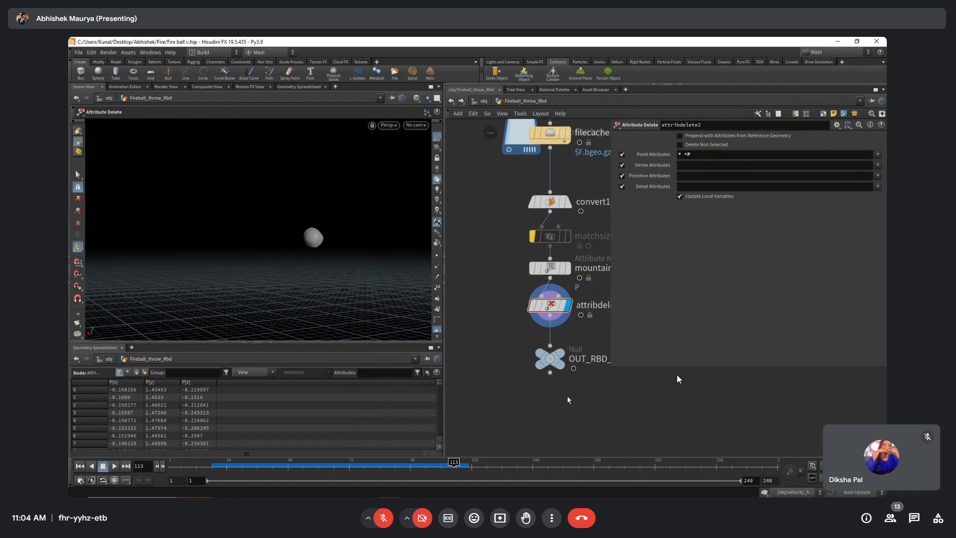
Display the OUT_RBD_THROW null and inspect the resulting ball.
left_click(550, 358)
scroll(506, 331, "down", 2)
middle_click_drag(541, 372, 534, 374)
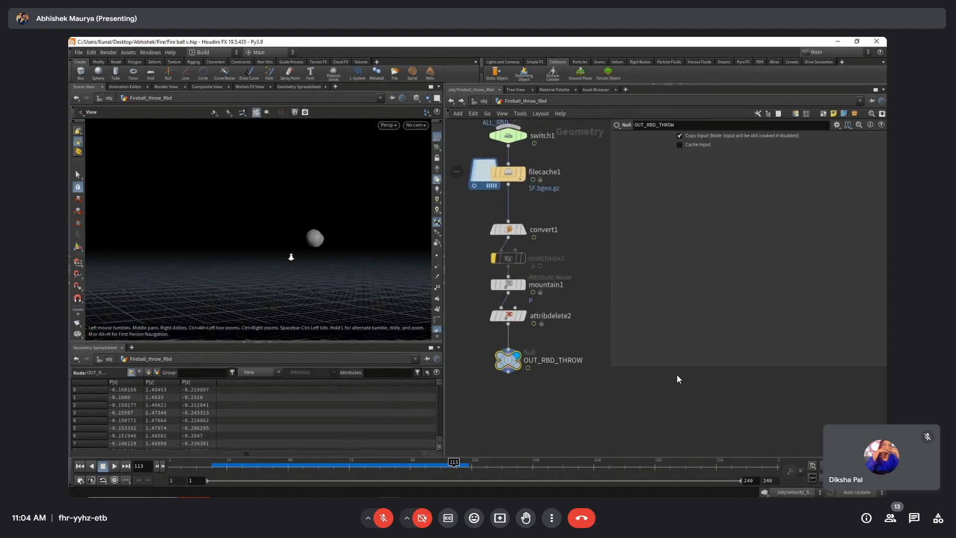
left_click_drag(291, 256, 209, 273, "alt")
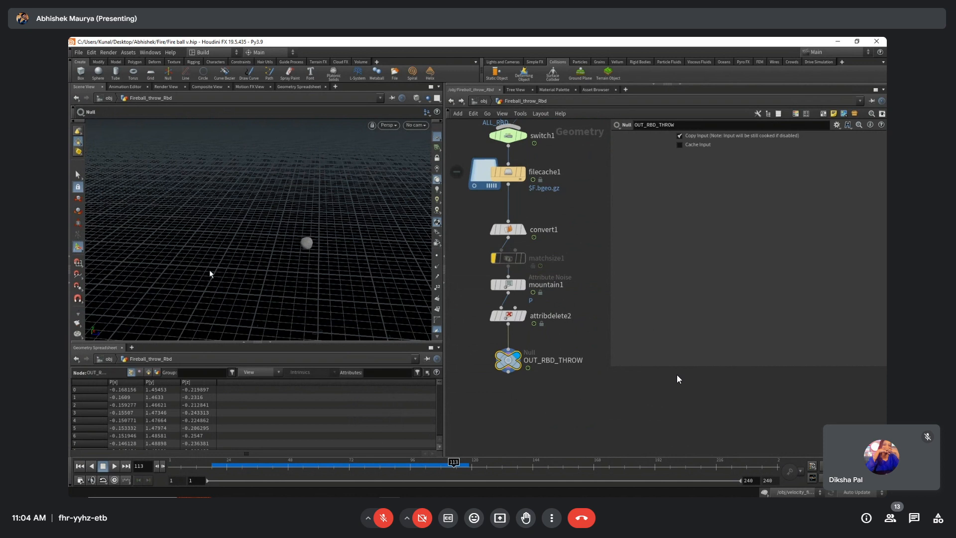
Return to the object level and play and scrub the character's throw up to frame 98.
left_click(476, 102)
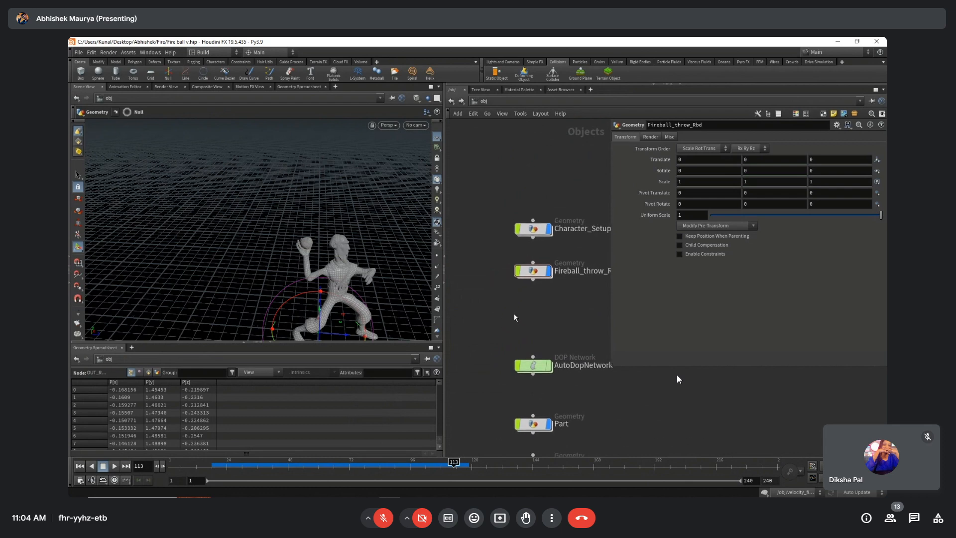
scroll(316, 245, "down", 6, "alt")
middle_click_drag(315, 245, 193, 228, "alt")
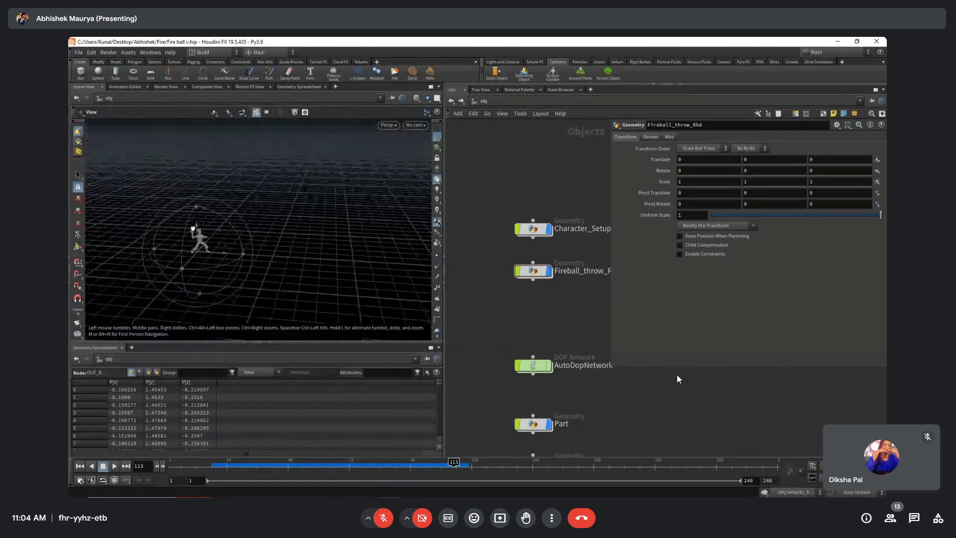
left_click_drag(192, 228, 181, 220, "alt")
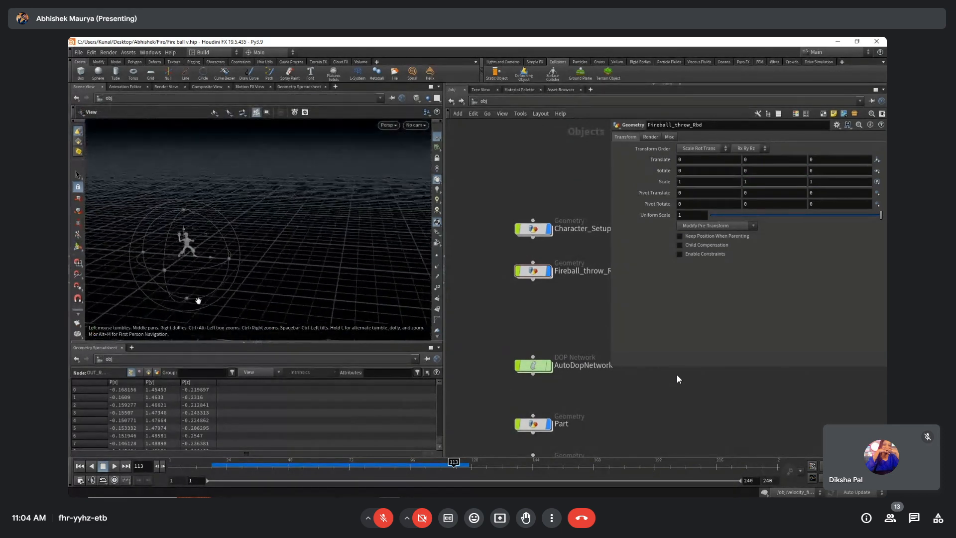
left_click(224, 467)
key("Up")
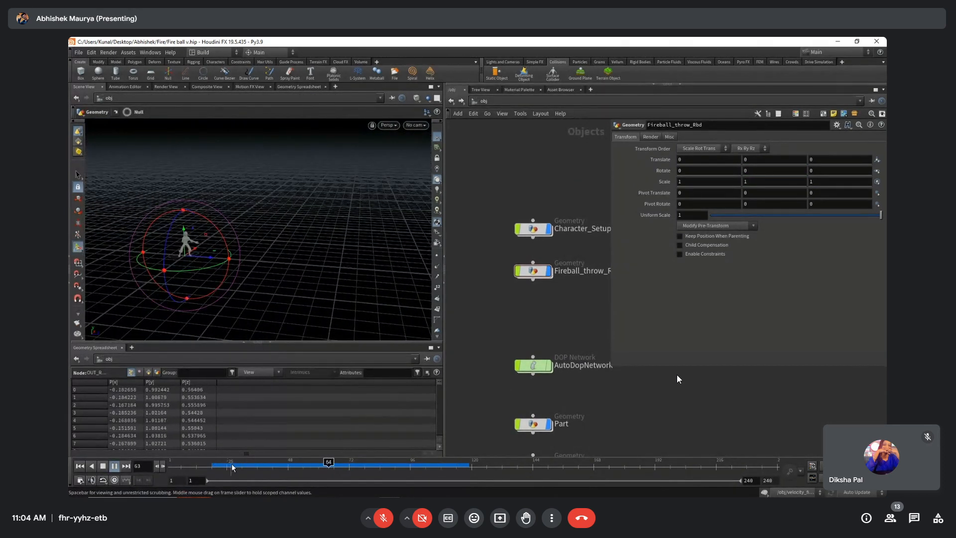
left_click_drag(251, 471, 415, 468)
Display the Coll_geo pig head and select its object node.
middle_click_drag(551, 324, 463, 336)
scroll(582, 281, "up", 2)
left_click(590, 259)
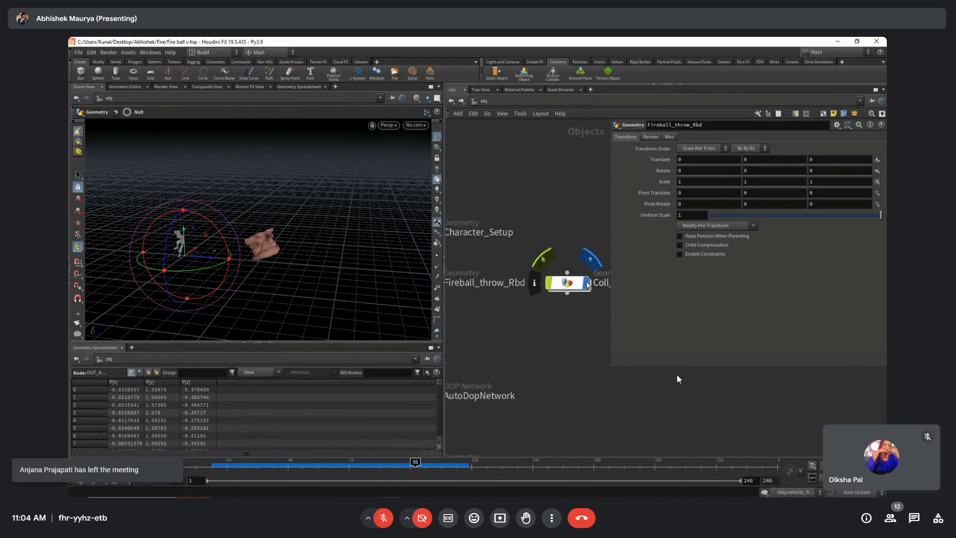
left_click(568, 282)
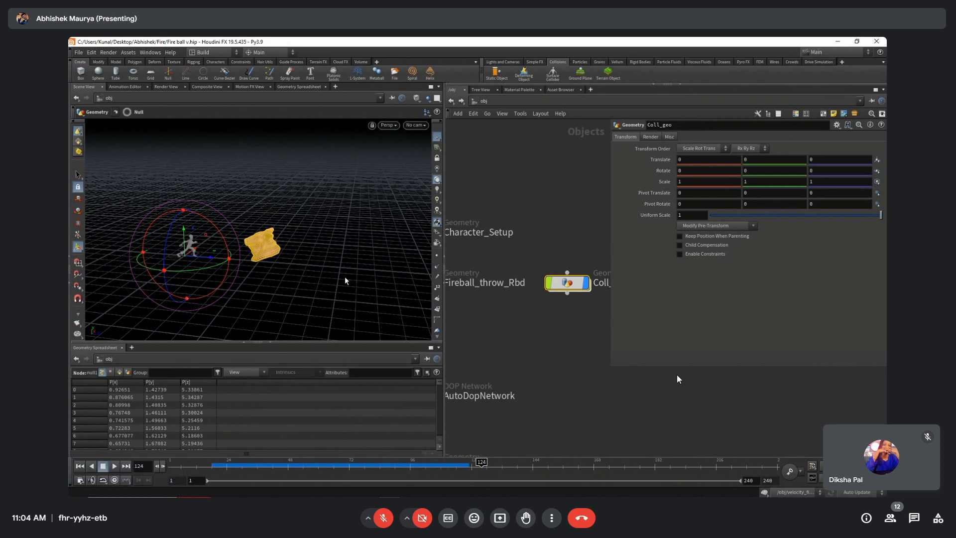
Examine from several angles where the ball meets Coll_geo's snout at frame 124.
left_click_drag(345, 279, 244, 215, "alt")
scroll(252, 199, "up", 4)
scroll(254, 220, "up", 4)
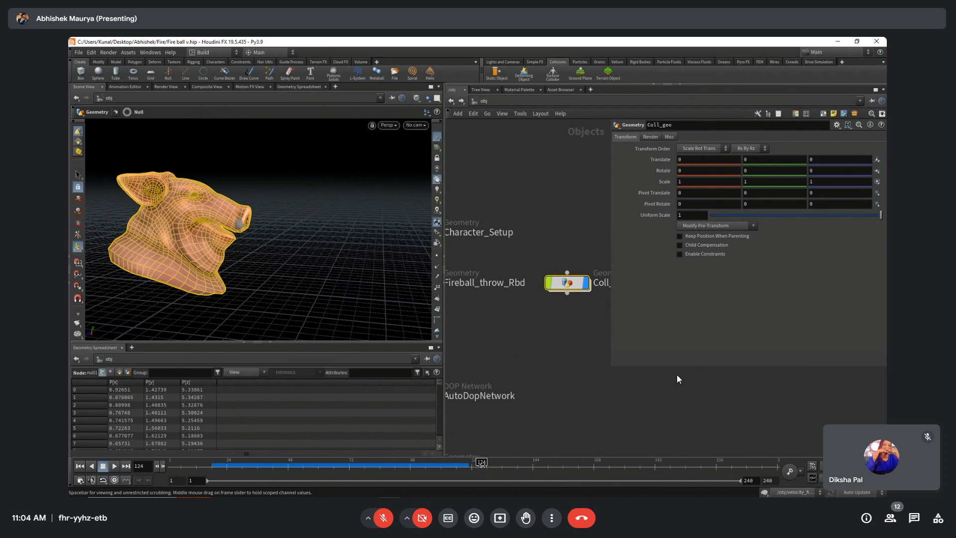
scroll(250, 271, "up", 5)
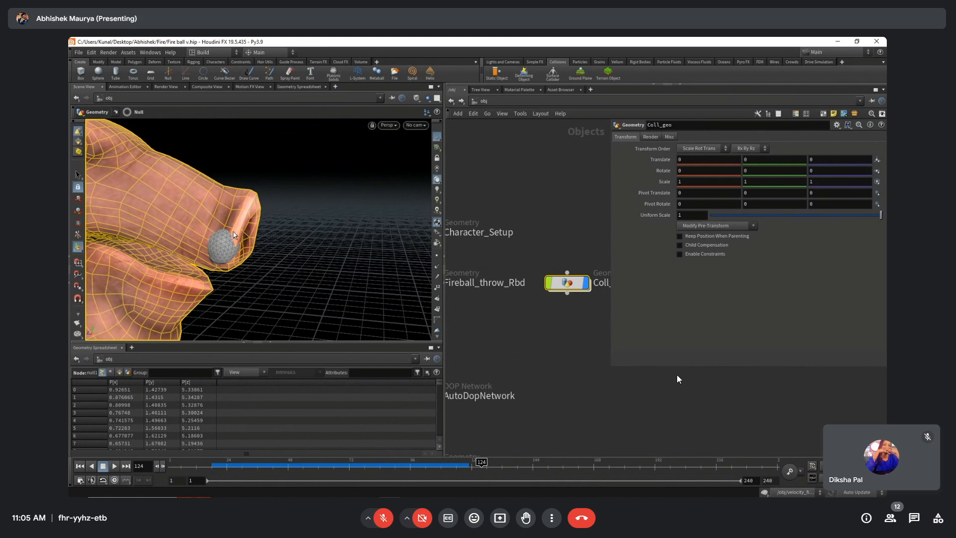
left_click_drag(234, 235, 154, 211)
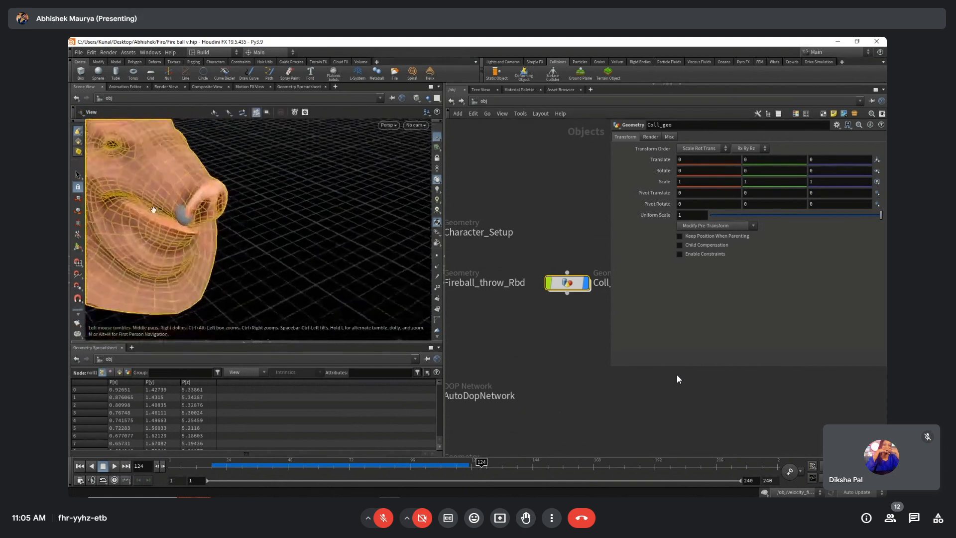
right_click_drag(153, 210, 132, 203)
left_click_drag(132, 203, 193, 214)
right_click_drag(194, 214, 261, 234)
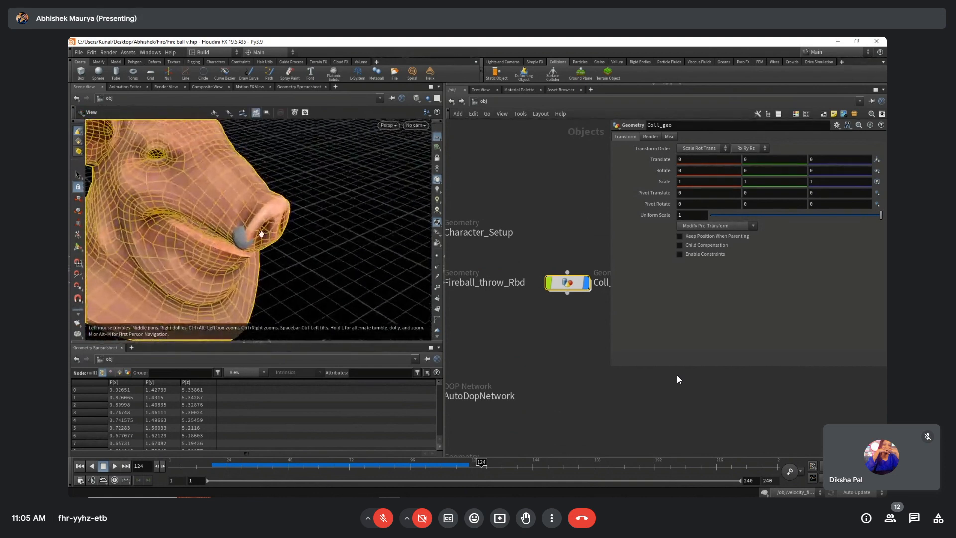
left_click_drag(262, 234, 255, 238)
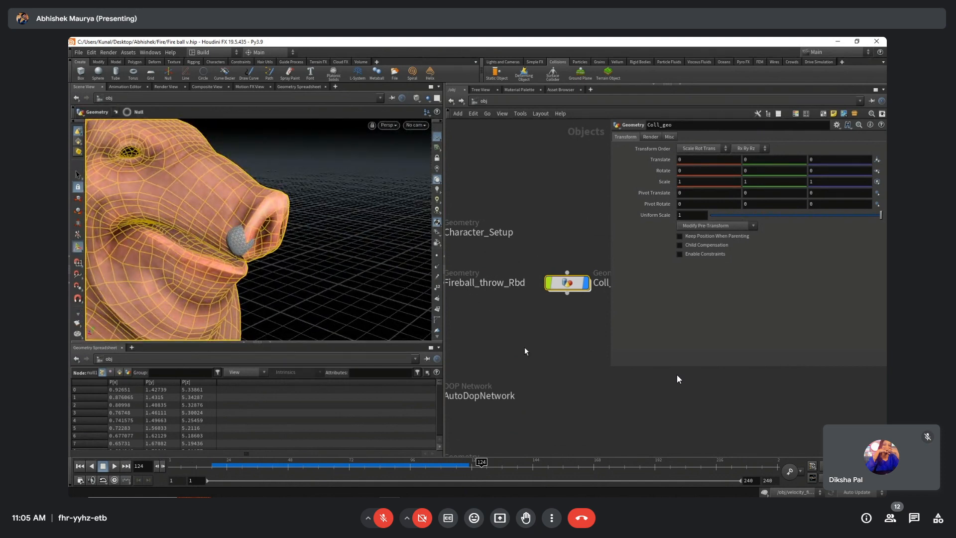
Add a Geometry object and place it between the Fireball_throw_Rbd and AutoDopNetwork nodes.
middle_click_drag(472, 350, 574, 334)
left_click(539, 322)
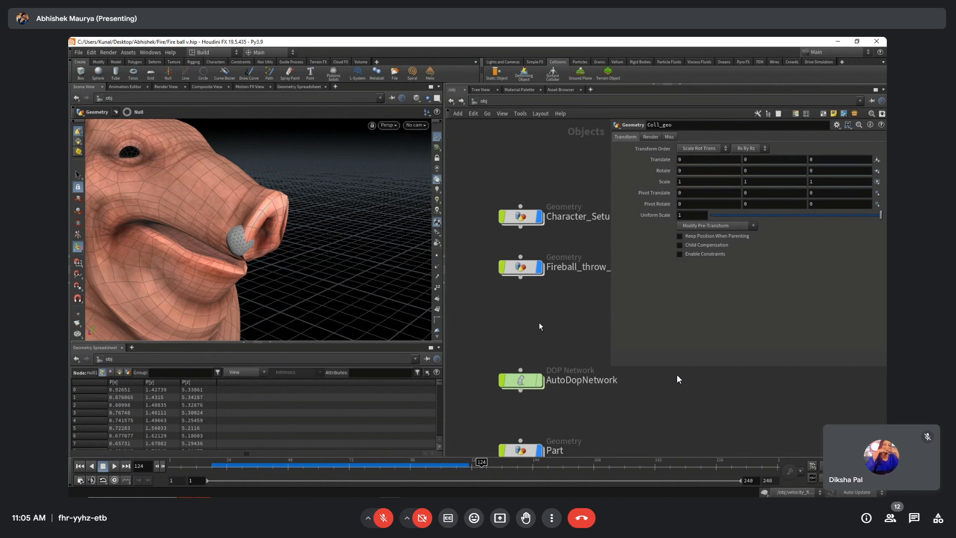
key("Tab")
key("Escape")
middle_click_drag(482, 319, 524, 317)
key("Tab")
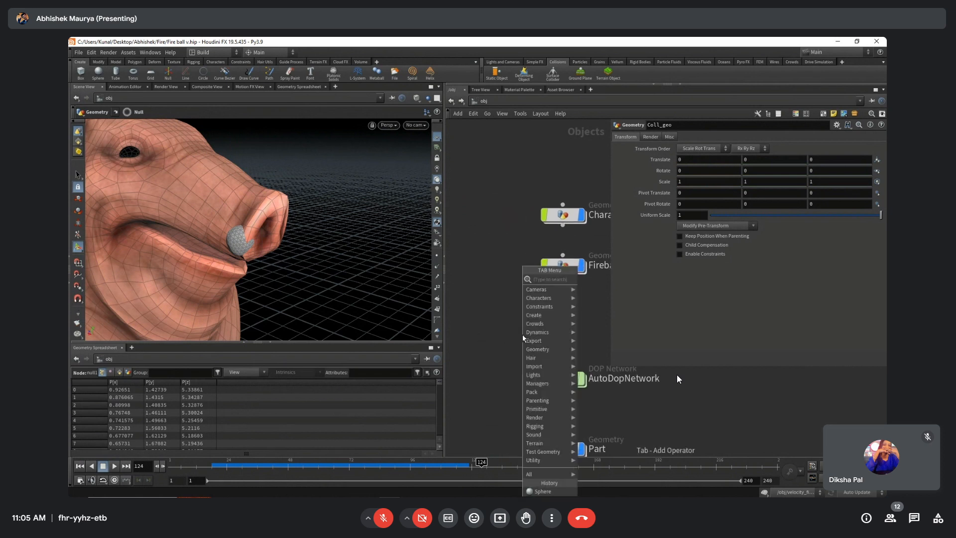
type("geo")
key("Return")
left_click(523, 335)
left_click_drag(522, 335, 490, 315)
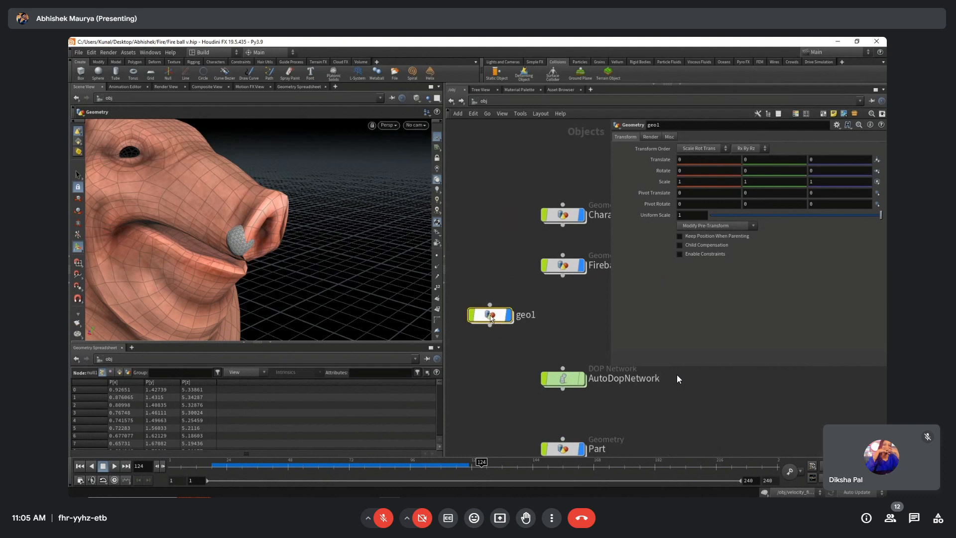
middle_click_drag(497, 360, 503, 381)
middle_click_drag(563, 323, 580, 287)
mouse_move(531, 346)
middle_mouse_down()
mouse_move(563, 333)
mouse_move(544, 343)
middle_mouse_up()
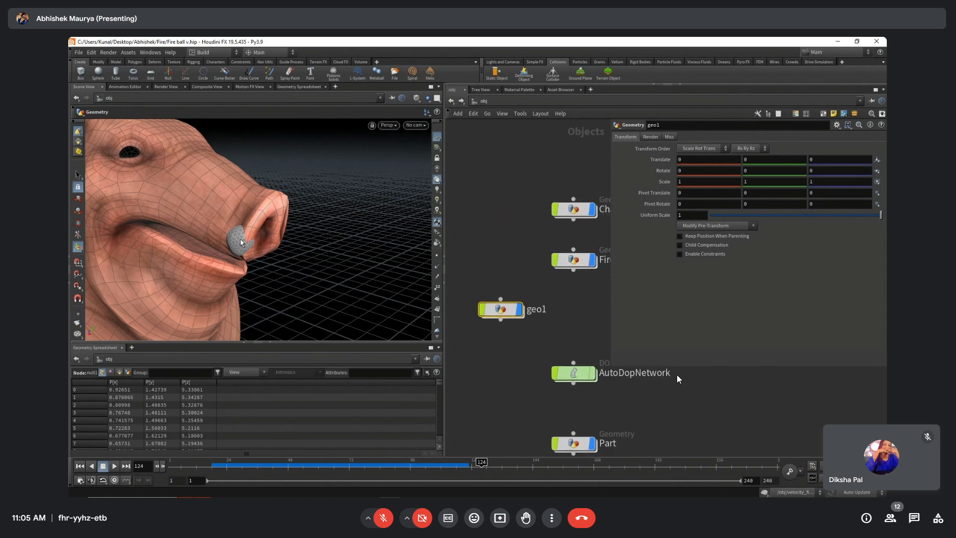
Enter geo1 and add an Object Merge node.
double_click(500, 310)
key("Tab")
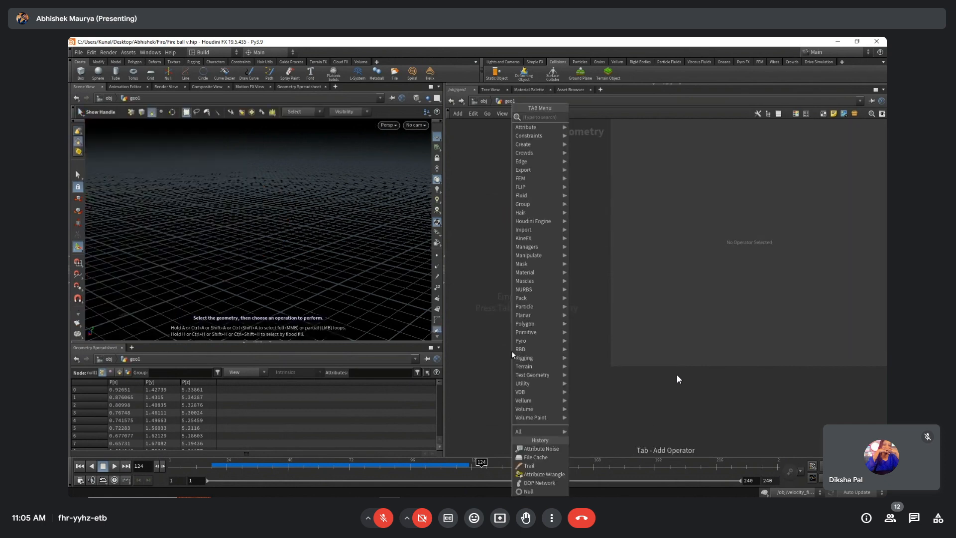
type("objm")
key("Return")
left_click(511, 351)
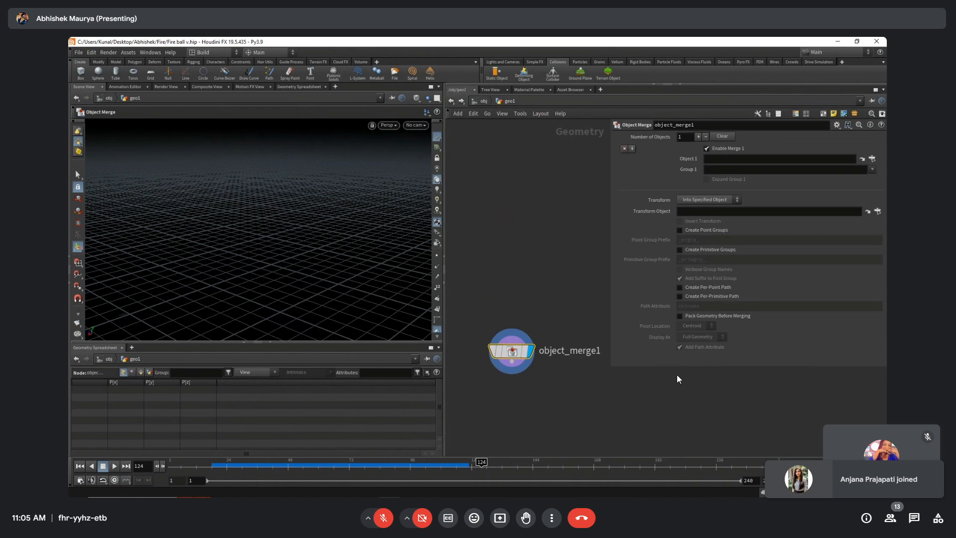
Set object_merge1's Object 1 to /obj/Fireball_throw_Rbd/OUT_RBD_THROW and view the merged ball.
left_click(871, 159)
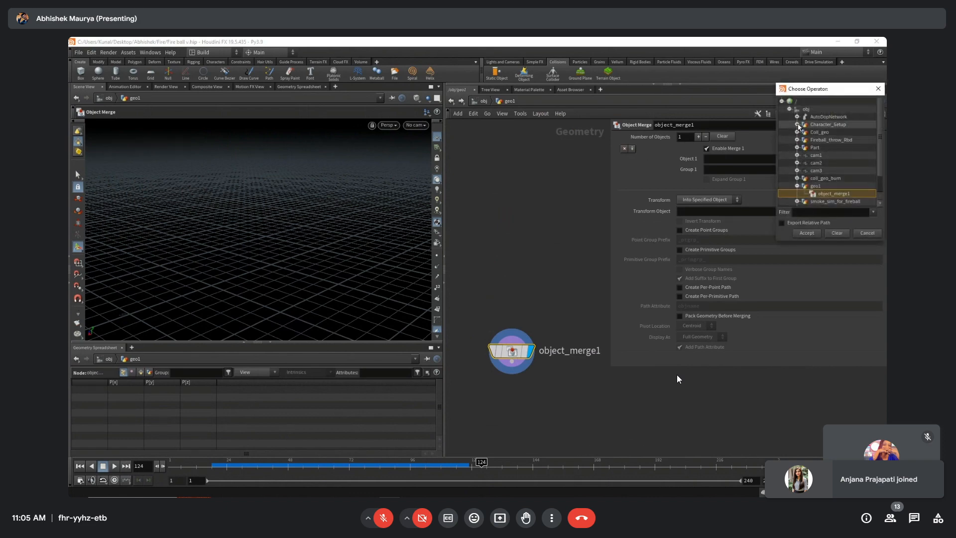
left_click(797, 140)
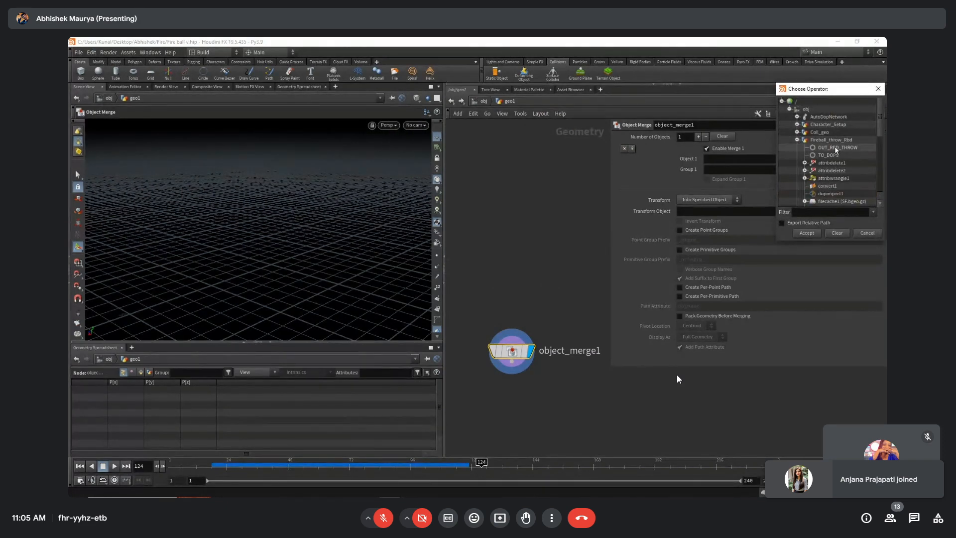
double_click(836, 149)
right_click_drag(262, 231, 394, 114, "alt")
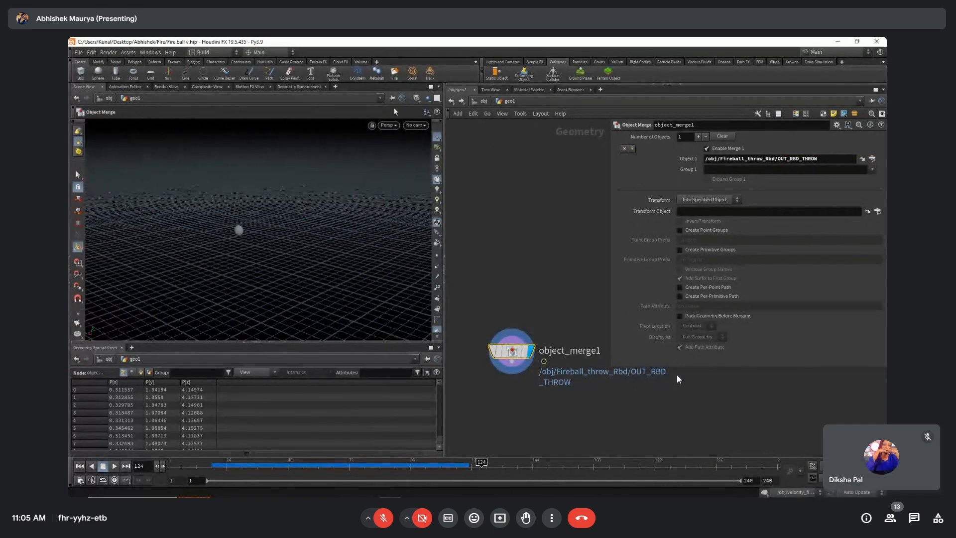
Show the other scene objects in the viewport, check the object level, and return inside geo1.
left_click(427, 98)
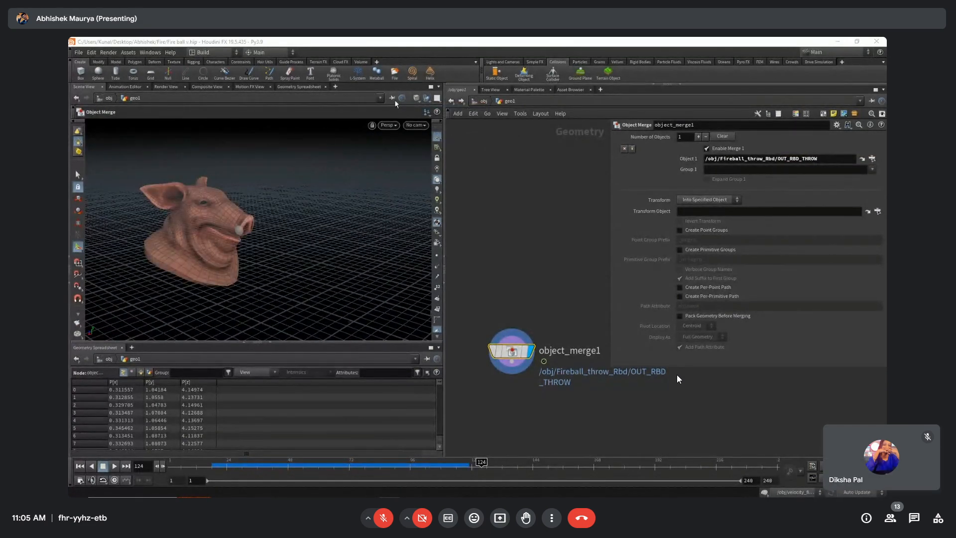
left_click(486, 102)
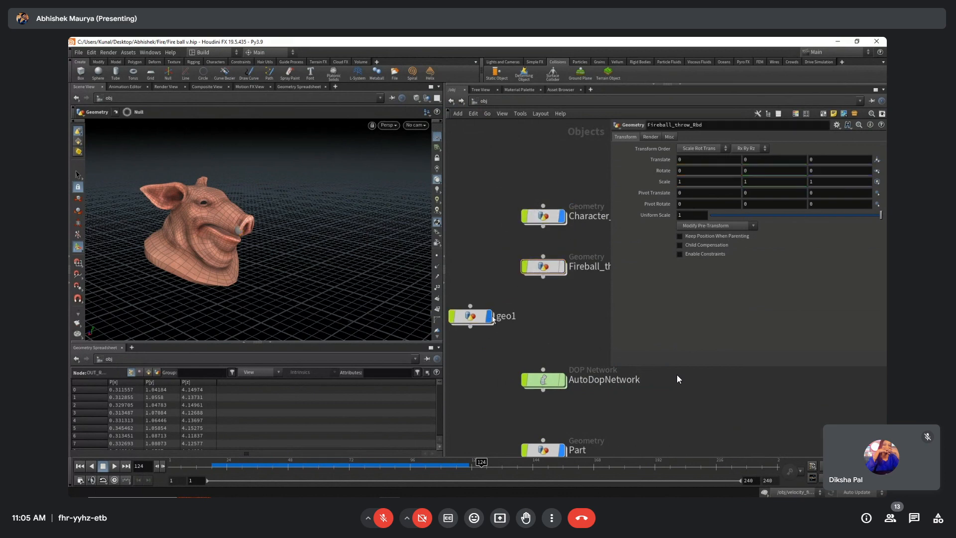
double_click(470, 316)
left_click_drag(213, 222, 242, 203)
Add a Scatter node connected below object_merge1 in geo1 and display it.
left_click_drag(516, 358, 516, 312)
key("Tab")
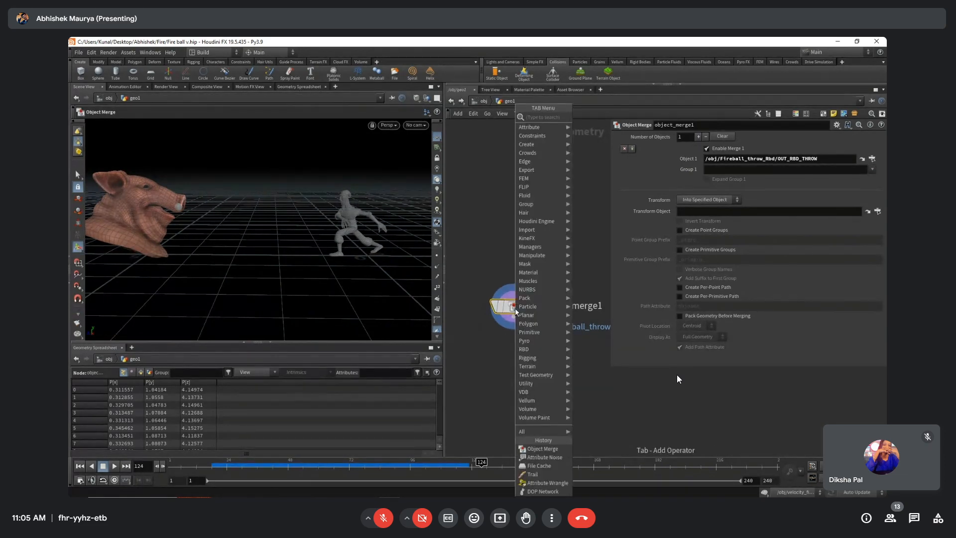
type("sc")
key("Return")
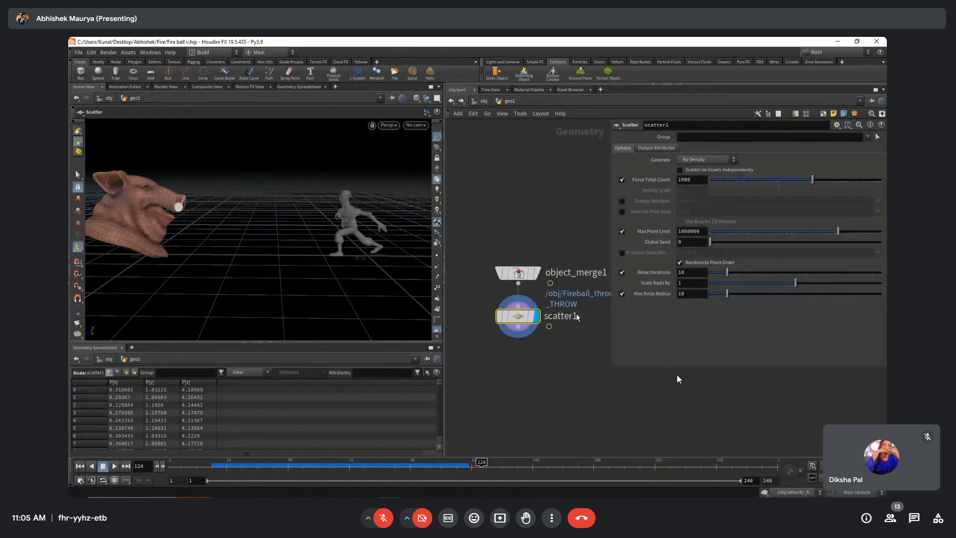
Set scatter1's Force Total Count to 100 and turn off Relax Iterations.
key("BackSpace")
key("Return")
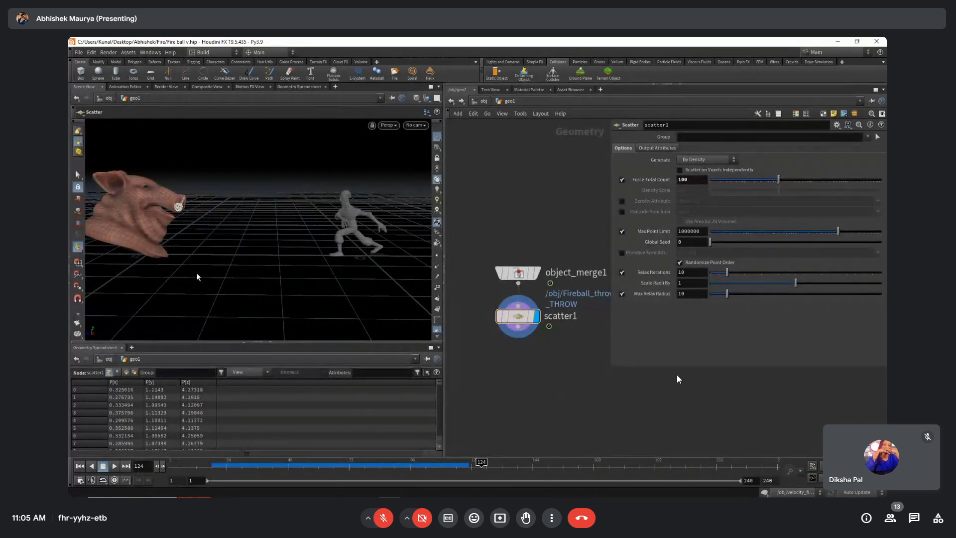
key("space+g")
left_click_drag(293, 207, 230, 249)
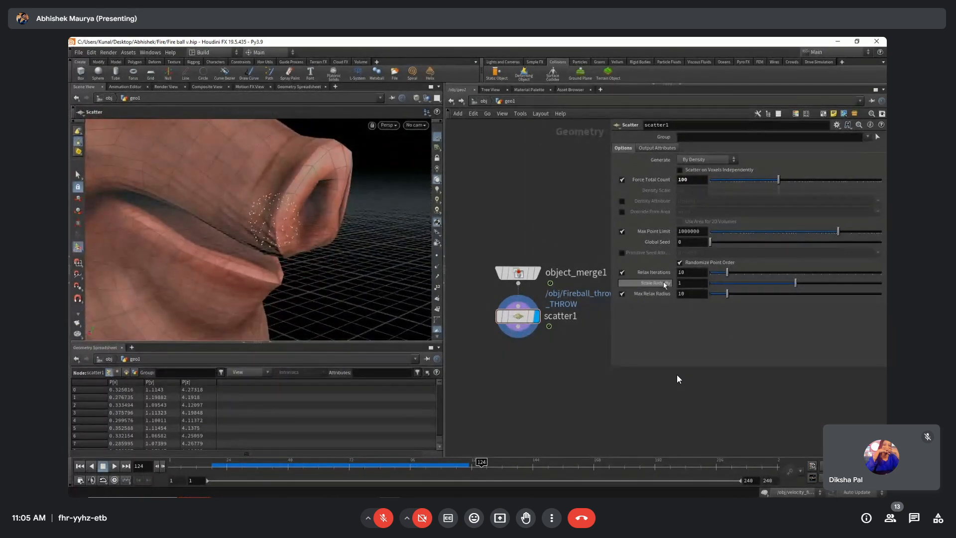
left_click(622, 273)
Add a POP Network node connected below scatter1 and display it.
middle_click_drag(511, 335, 502, 300)
key("Tab")
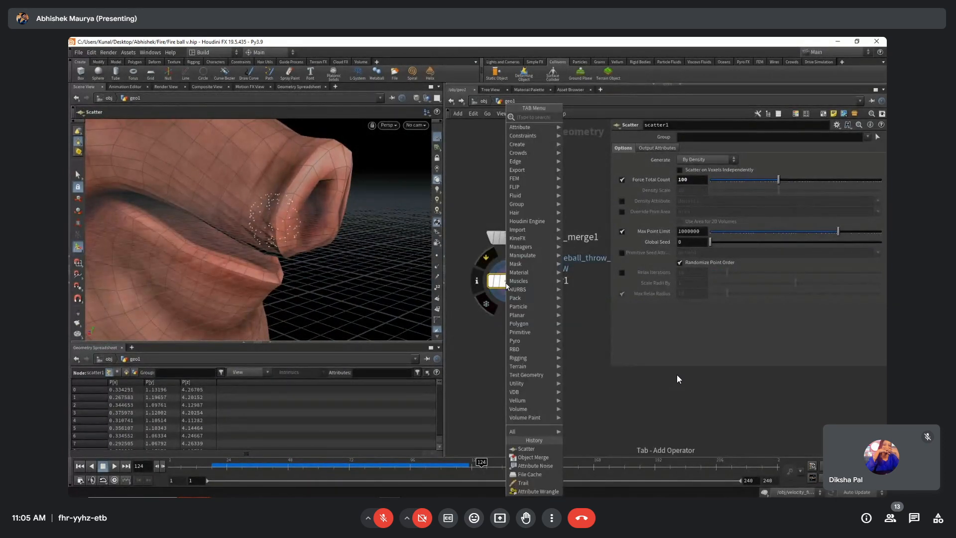
type("pop")
key("Return")
key("Return")
middle_click_drag(505, 412, 515, 399)
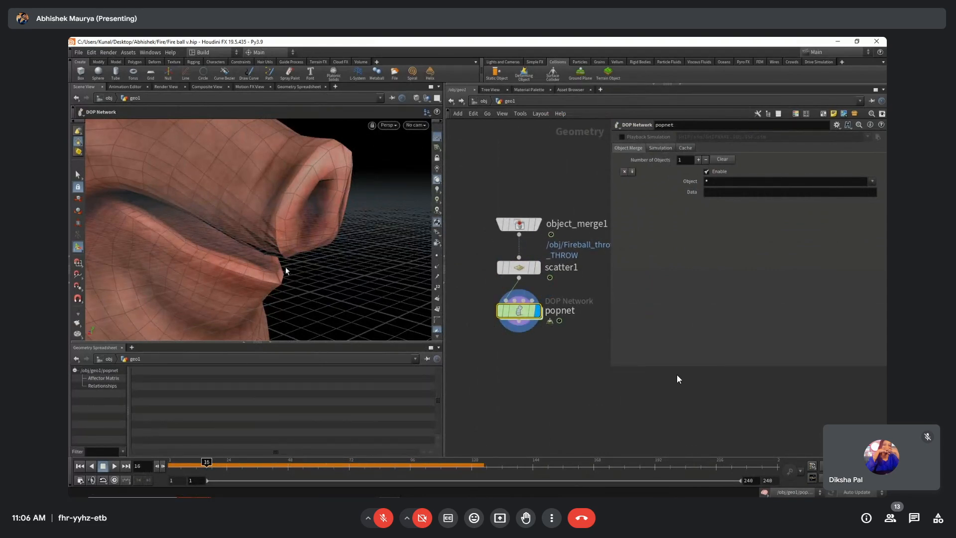
key("space+g")
Enter popnet, set source_first_input's Emission Type to All Points, and line popobject up beside the merge node.
double_click(519, 311)
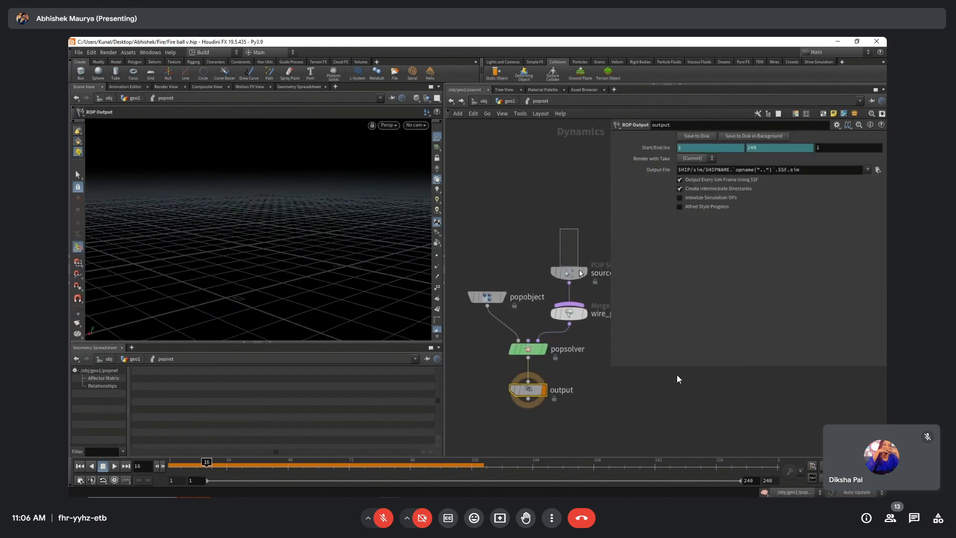
left_click(579, 273)
left_click(692, 169)
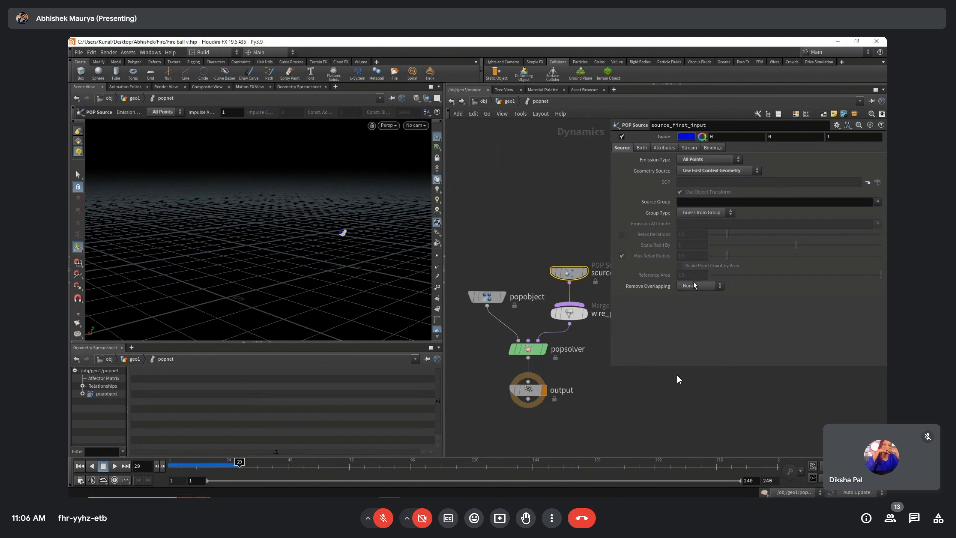
left_click(712, 286)
left_click_drag(510, 244, 475, 315)
left_click_drag(486, 297, 485, 314)
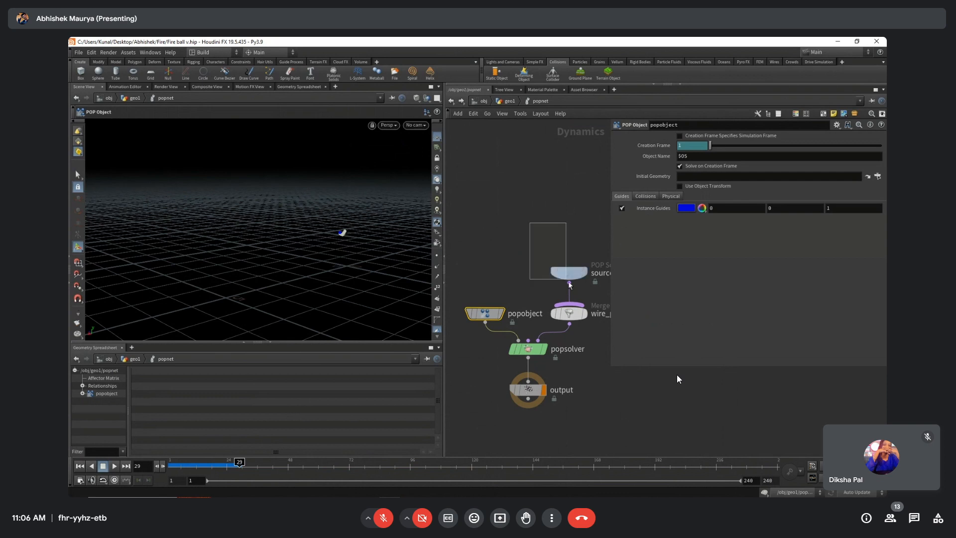
In source_first_input's birth settings, set Jitter Birth Time to Negative and Interpolate Source to Back.
left_click_drag(569, 283, 569, 283)
left_click(643, 148)
left_click(695, 275)
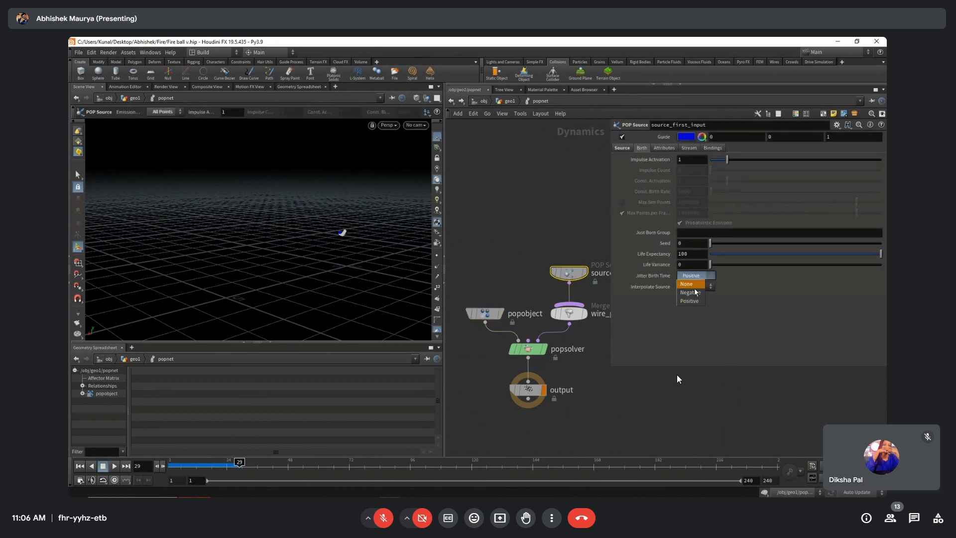
left_click(695, 292)
left_click(697, 287)
left_click(691, 312)
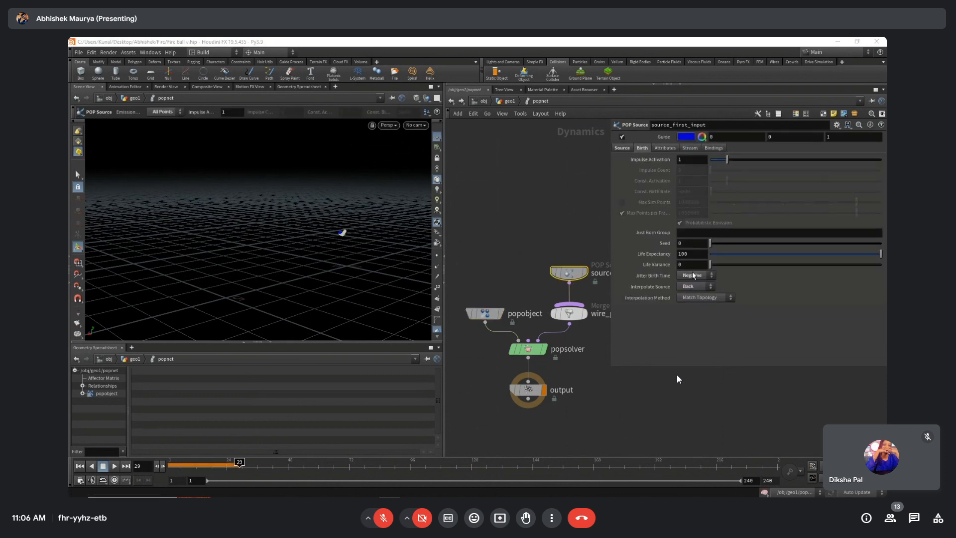
Set source_first_input's Life Expectancy to .2 and Life Variance to .05.
left_click(698, 255)
type(".2")
left_click(697, 264)
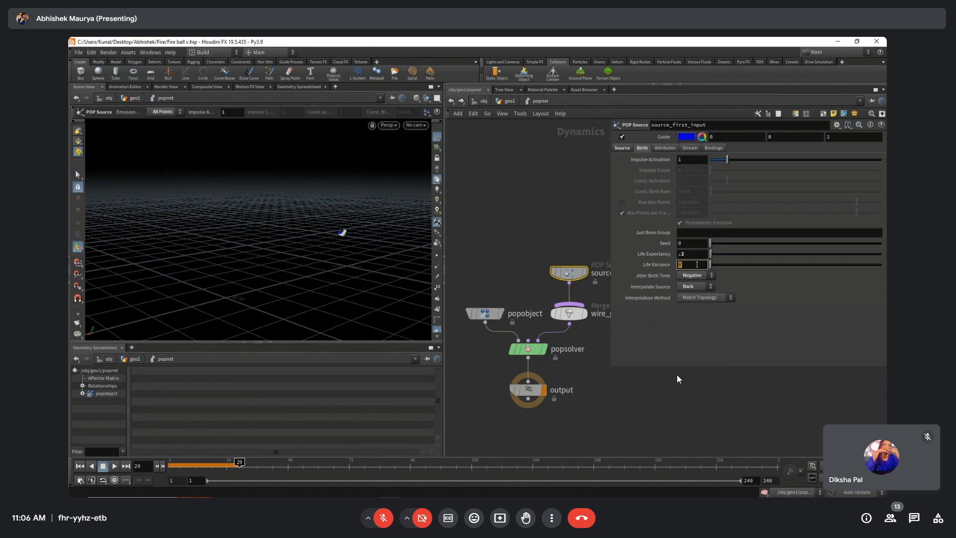
key("Return")
Play the particle simulation from frame 1 and examine the trail behind the ball.
middle_click_drag(496, 224, 517, 215)
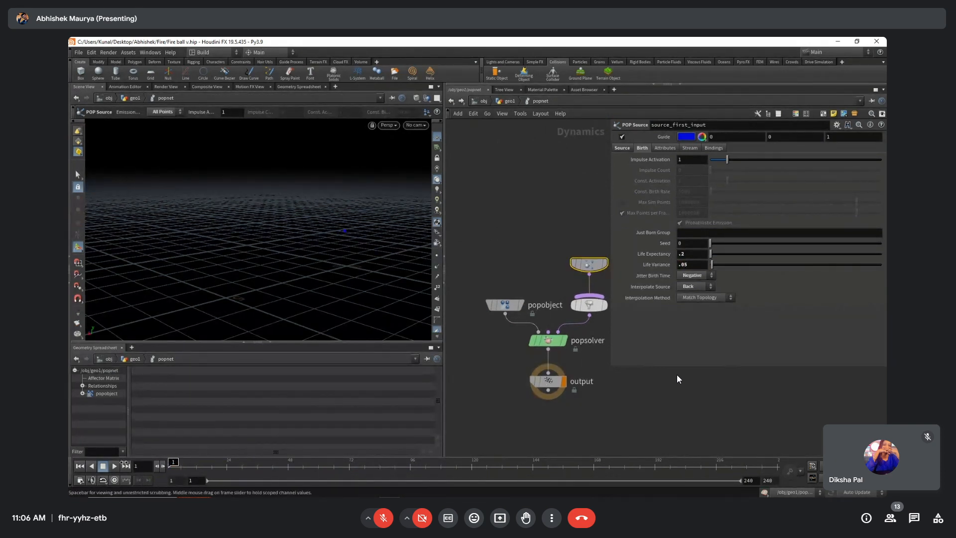
left_click_drag(188, 470, 173, 467)
key("Up")
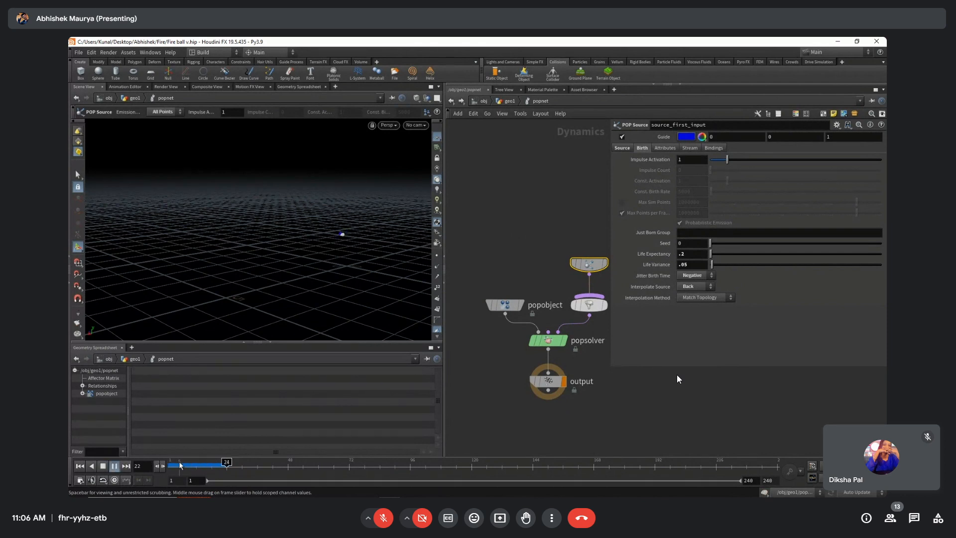
key("Up")
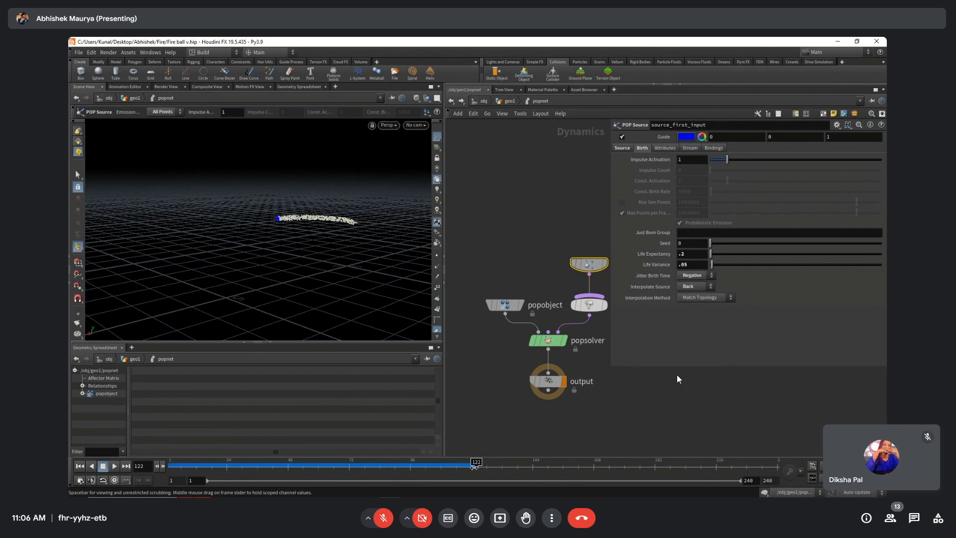
Set source_first_input's Life Expectancy to .05 and Life Variance to .01.
double_click(689, 253)
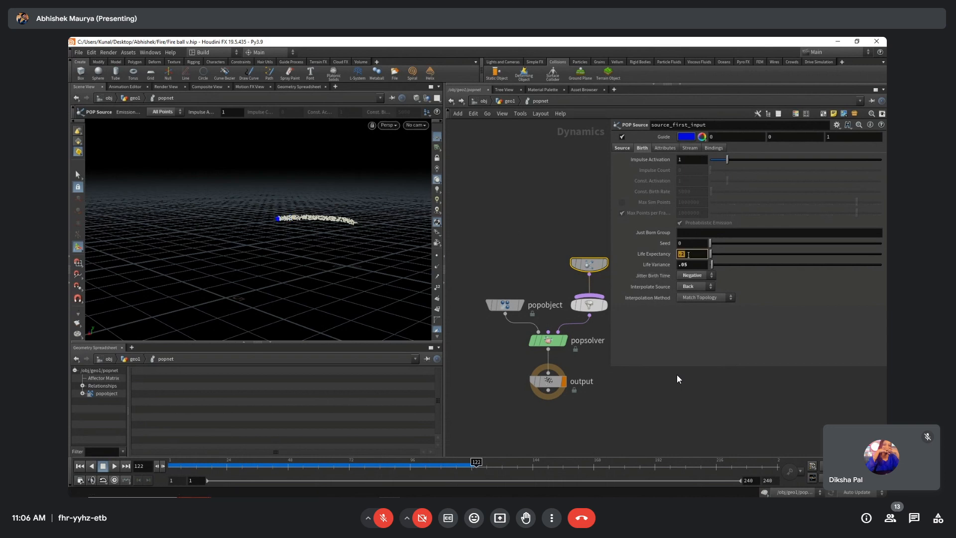
double_click(688, 266)
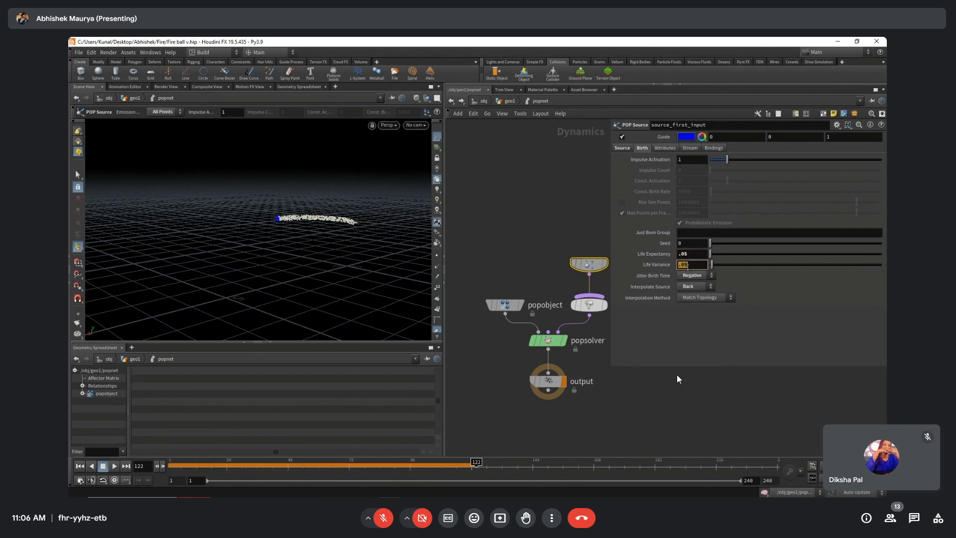
type(".01")
key("Return")
Keyframe source_first_input's Life Expectancy and Life Variance at frame 96.
left_click_drag(463, 467, 410, 473)
left_click(651, 255, "alt")
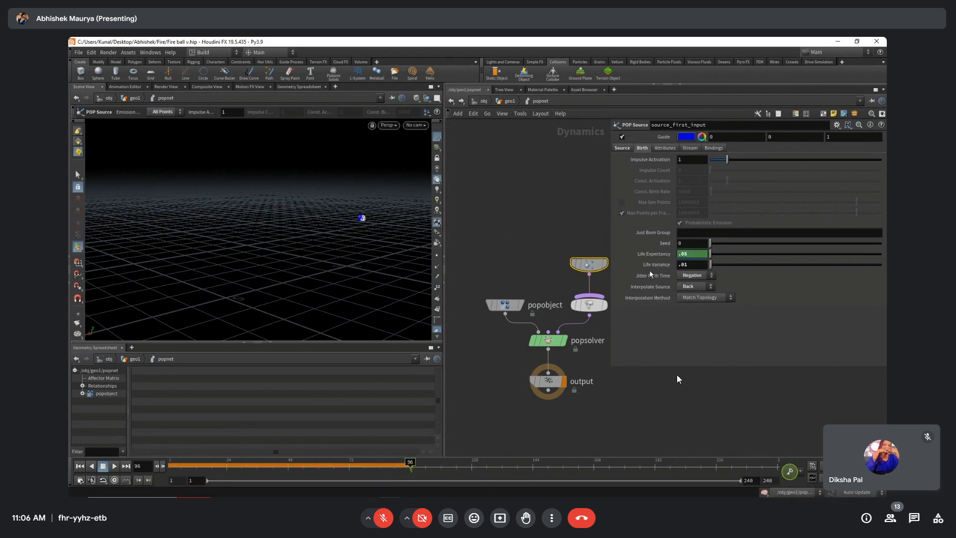
left_click(649, 265, "alt")
Set Life Expectancy to .03 at frame 120 and scrub the timeline to check the shortened particle trail.
left_click(472, 468)
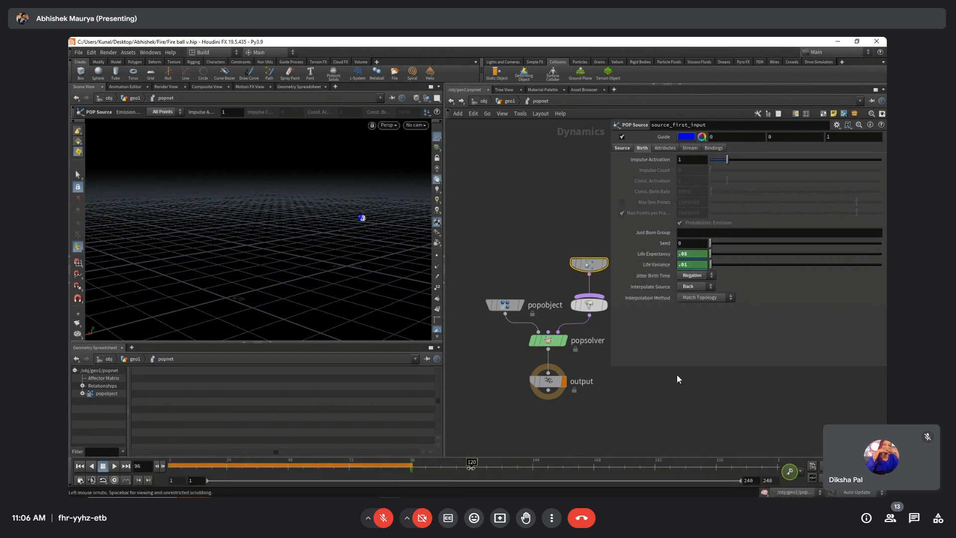
left_click(701, 257)
type(".")
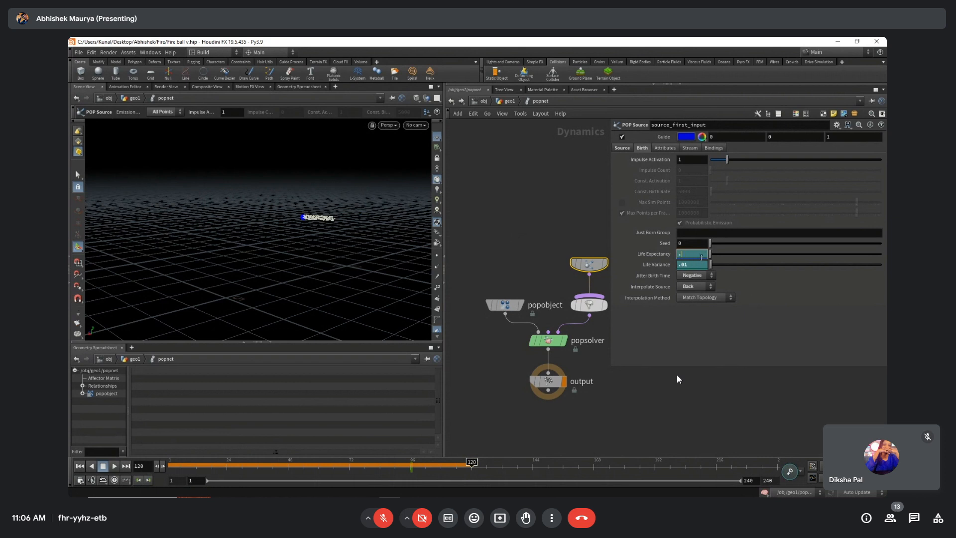
type("03")
key("Return")
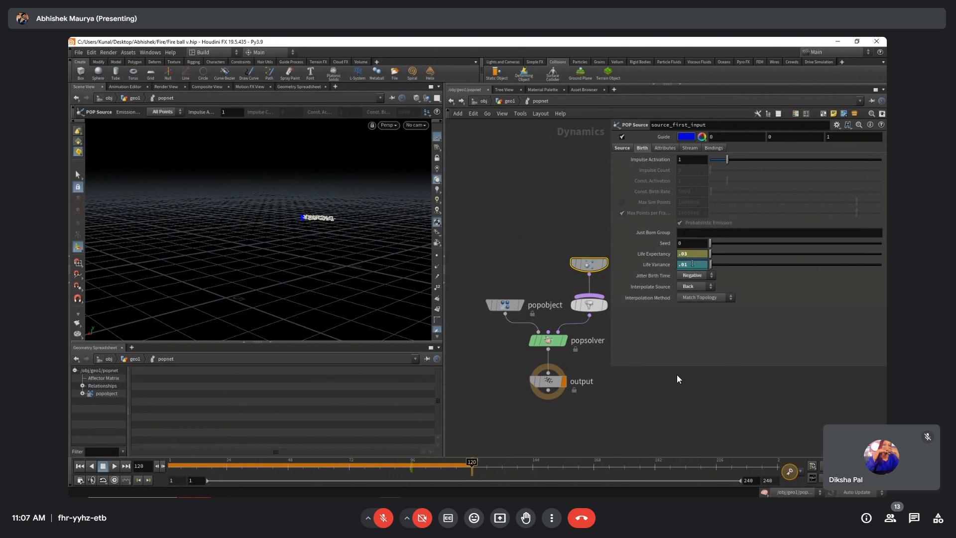
mouse_move(418, 466)
left_mouse_down()
mouse_move(408, 465)
mouse_move(474, 464)
left_mouse_up()
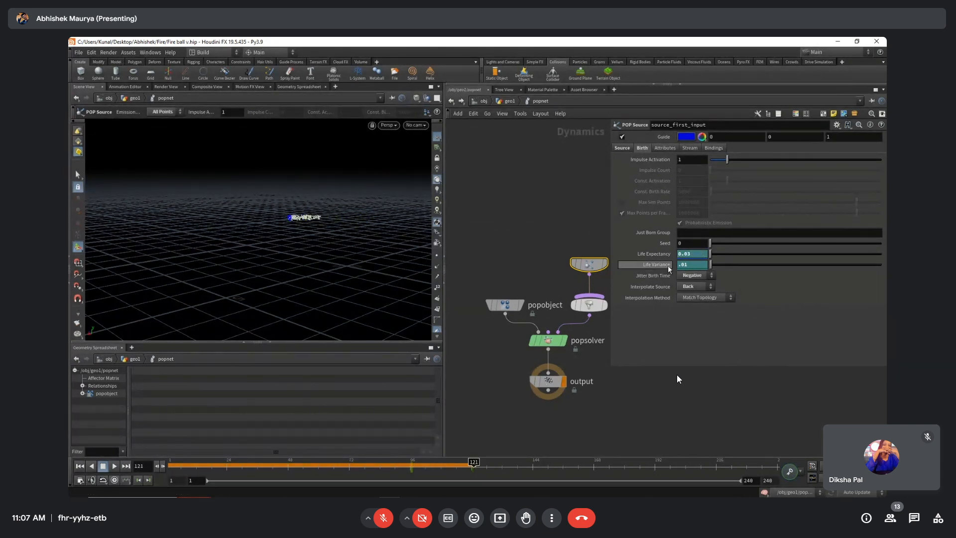
left_click_drag(413, 468, 473, 463)
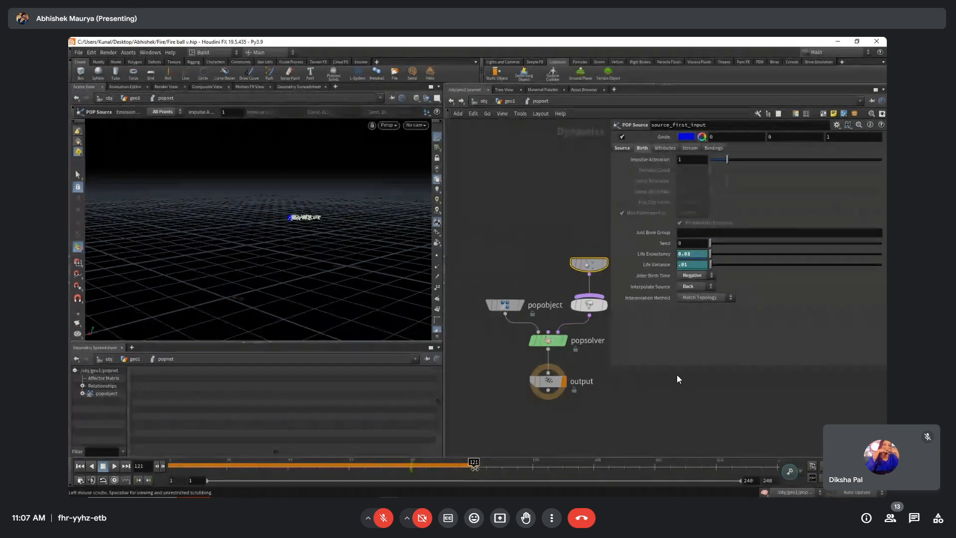
Move source_first_input higher to open space between it and wire_pops_into_here.
middle_click_drag(543, 234, 531, 244)
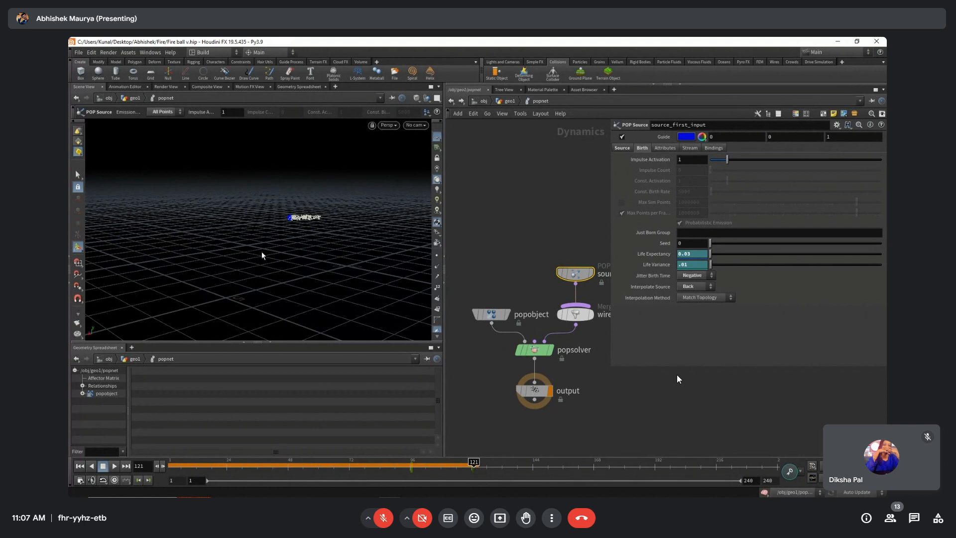
middle_click_drag(536, 244, 533, 244)
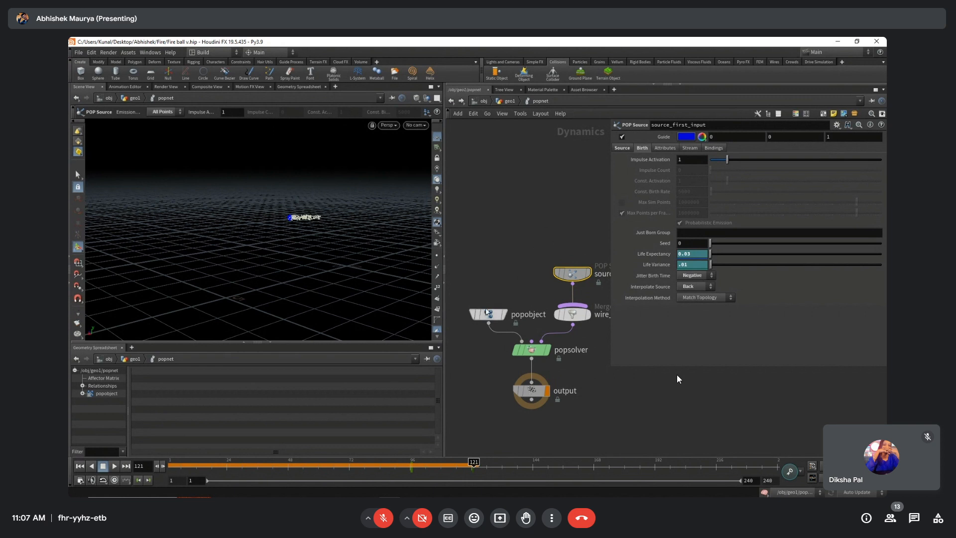
middle_click_drag(535, 243, 521, 262)
mouse_move(554, 298)
left_click_drag(555, 299, 551, 192)
key("h")
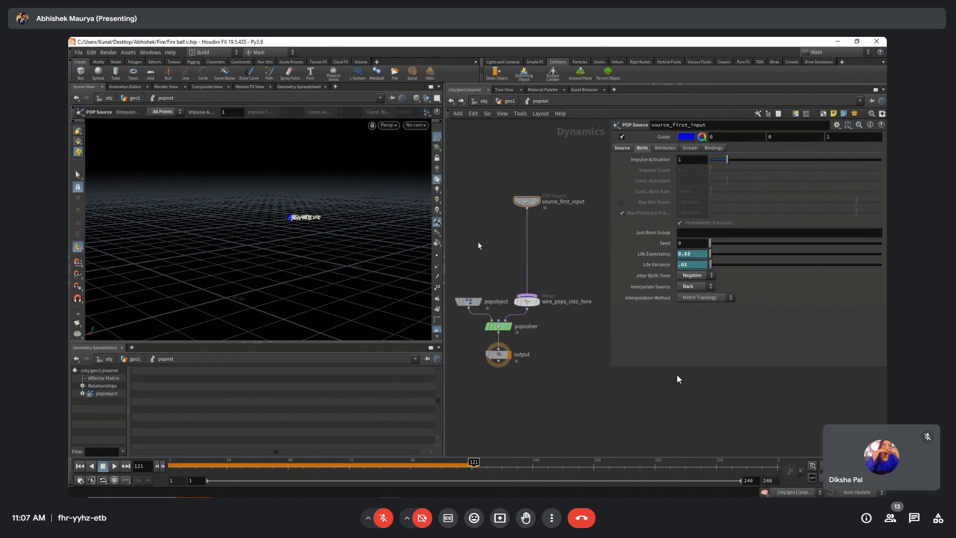
Add a POP Collision Detect node and insert it between source_first_input and wire_pops_into_here.
key("Tab")
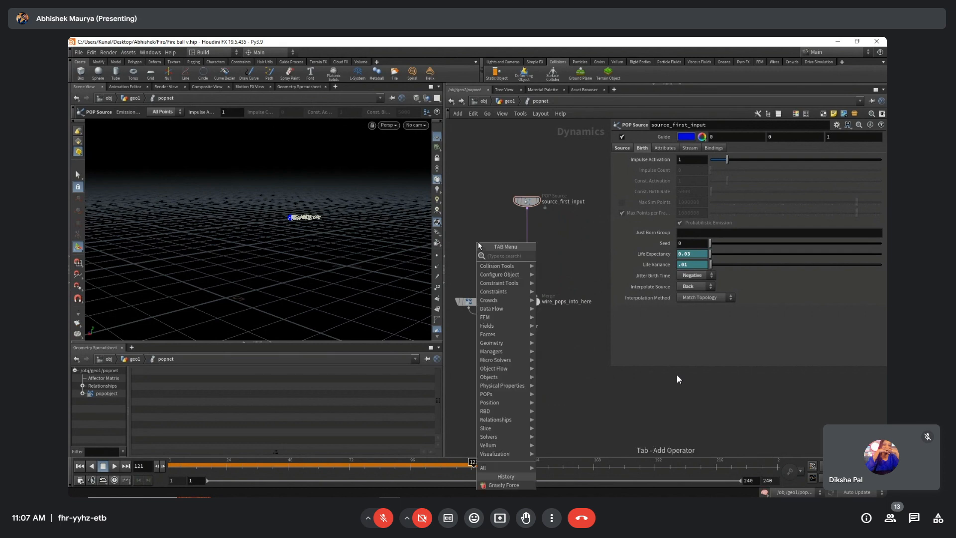
type("popcold")
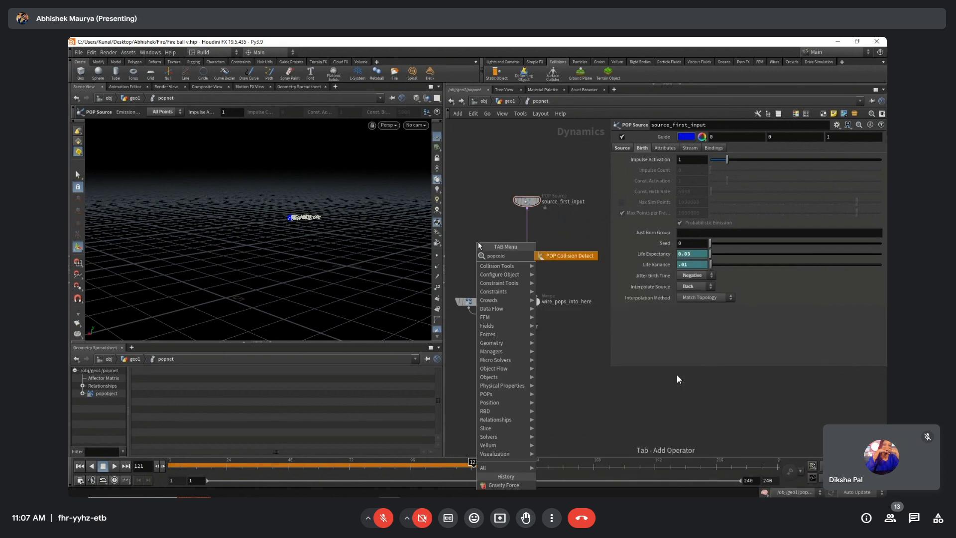
key("Return")
left_click(480, 250)
left_click_drag(466, 257, 515, 248)
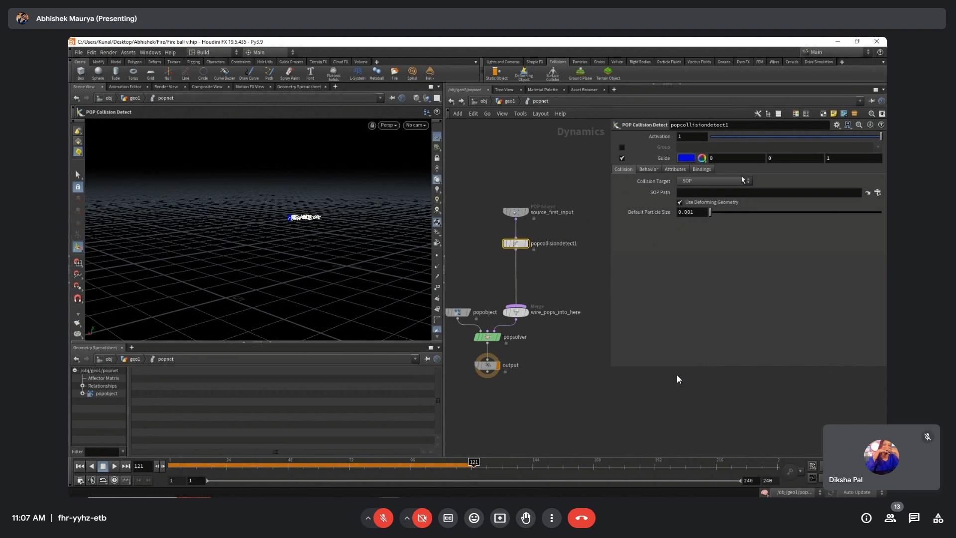
Keep popcollisiondetect1's Collision Target as SOP and set its SOP Path to /obj/Coll_geo/null1.
left_click(713, 180)
left_click(717, 182)
left_click(877, 192)
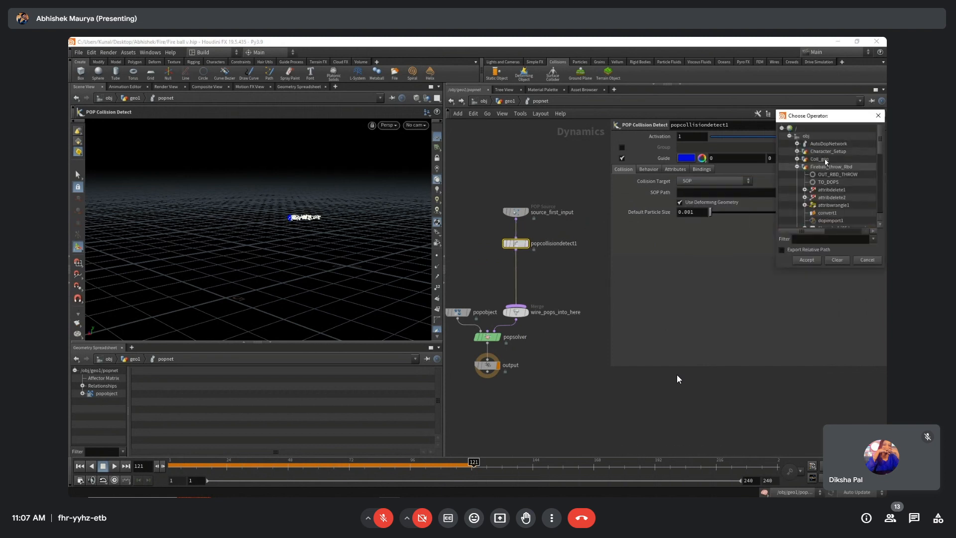
left_click(797, 167)
left_click(798, 159)
scroll(823, 189, "down", 3)
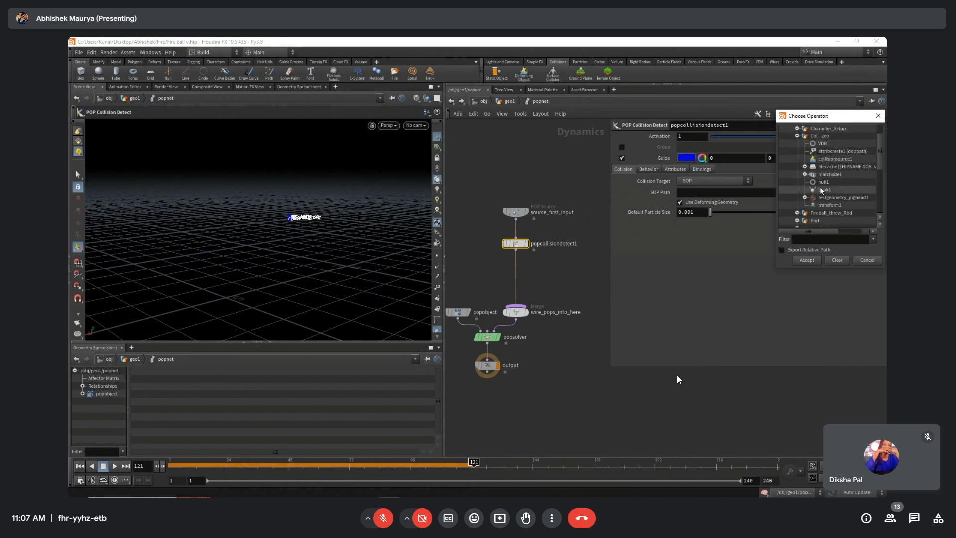
double_click(822, 158)
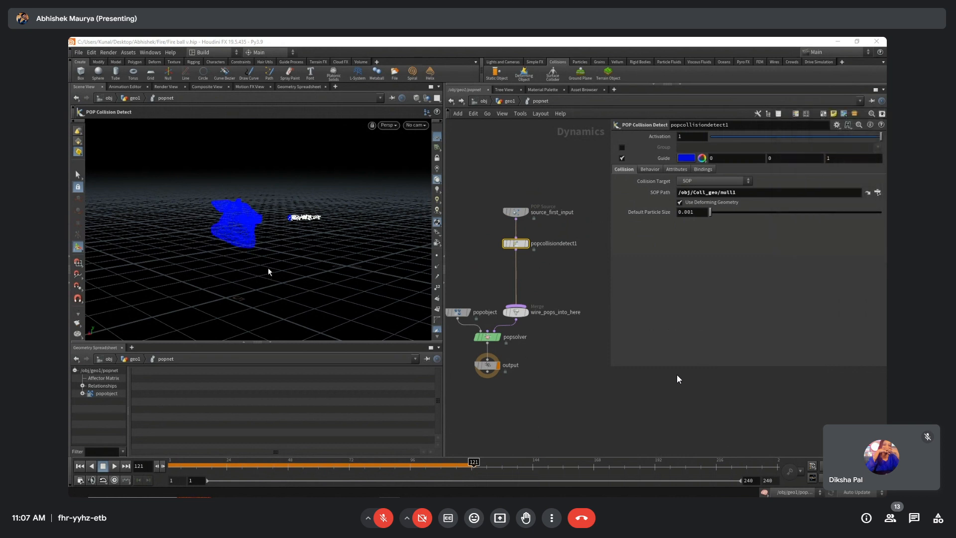
Set popcollisiondetect1's collision Response to Stick.
right_click_drag(271, 239, 369, 234, "alt")
left_click_drag(369, 234, 279, 237, "alt")
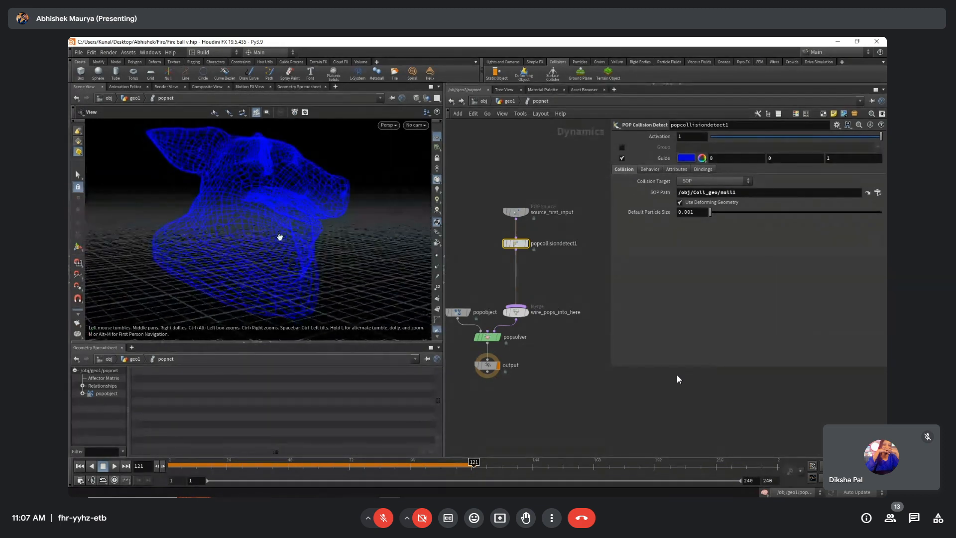
right_click_drag(280, 237, 271, 231, "alt")
left_click(649, 170)
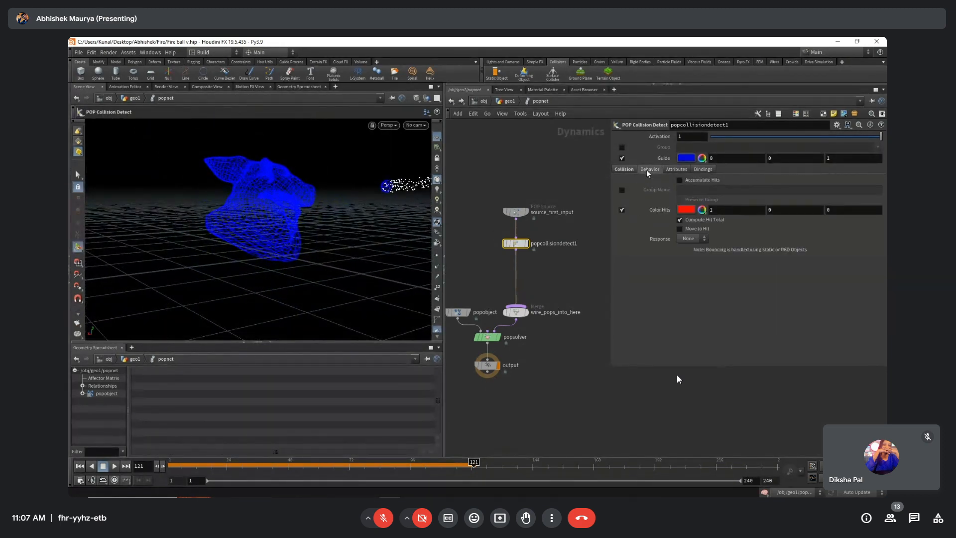
left_click(682, 239)
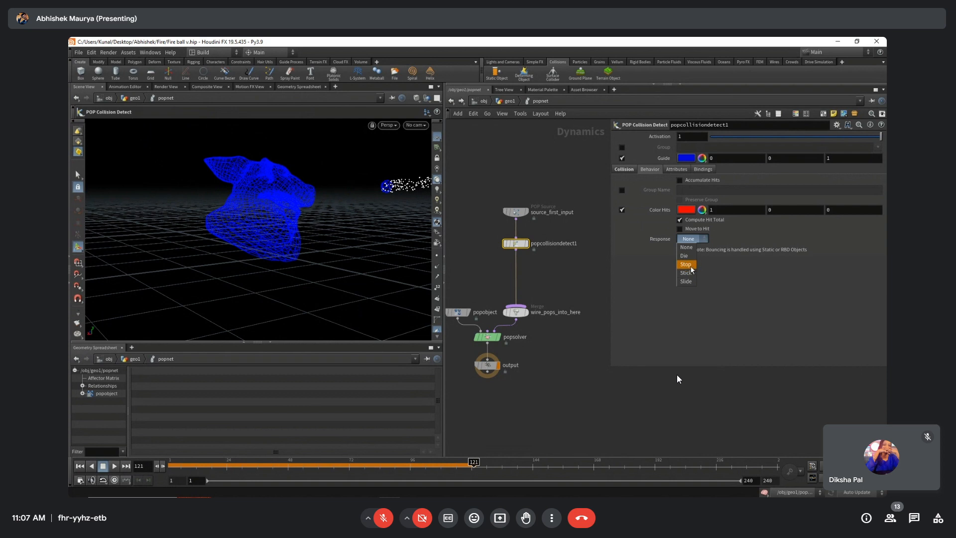
left_click(691, 273)
Rewind to frame 1, set popnet's simulation Start Frame to 118, and go back inside the network.
left_click_drag(259, 467, 125, 466)
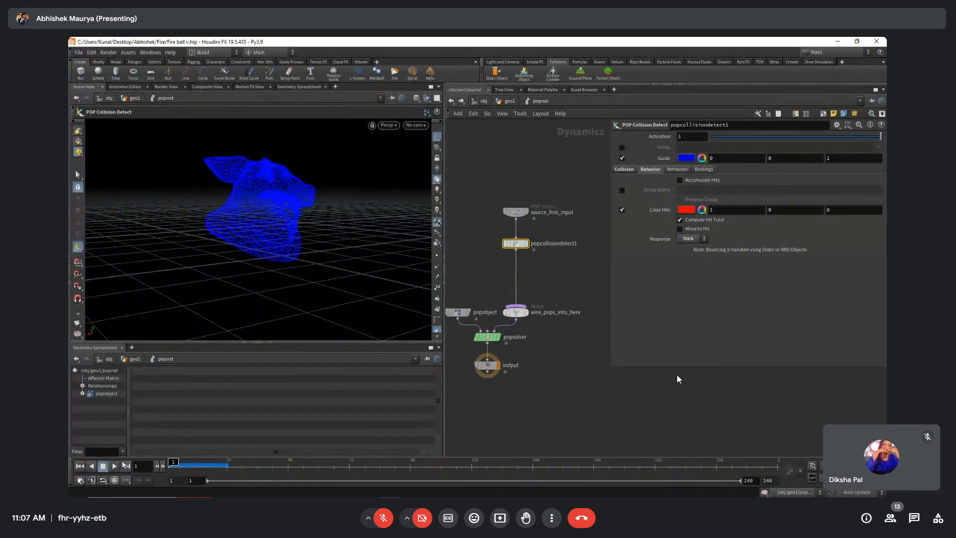
left_click(504, 101)
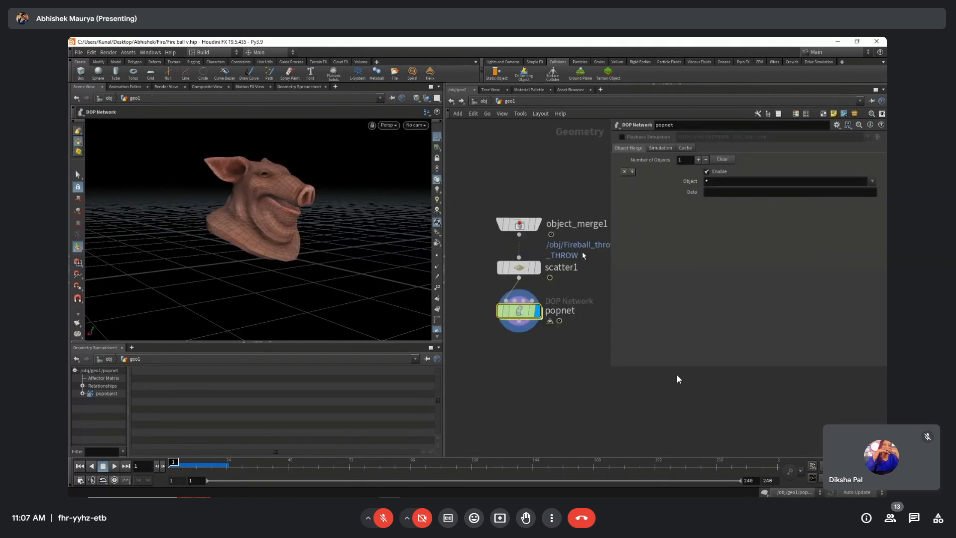
left_click(661, 148)
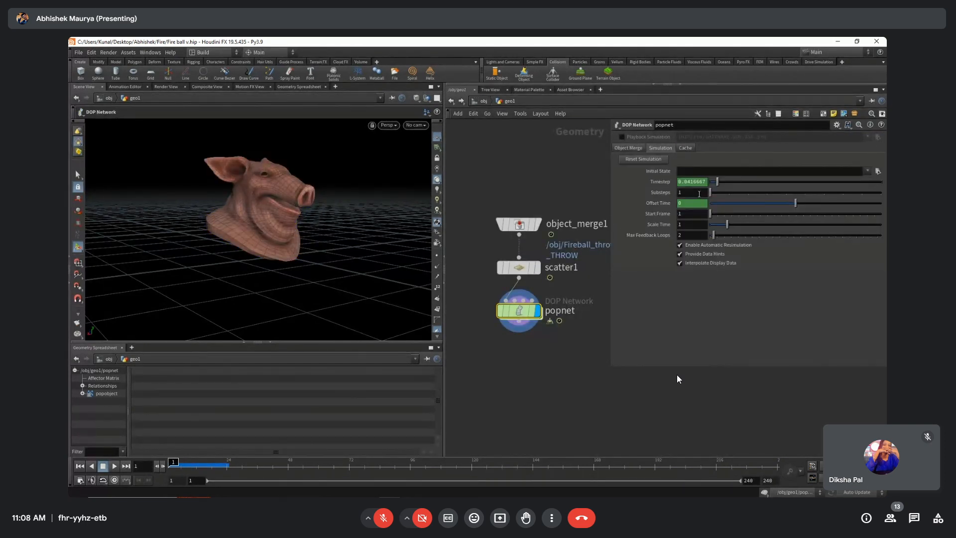
left_click(694, 214)
type("18")
key("Return")
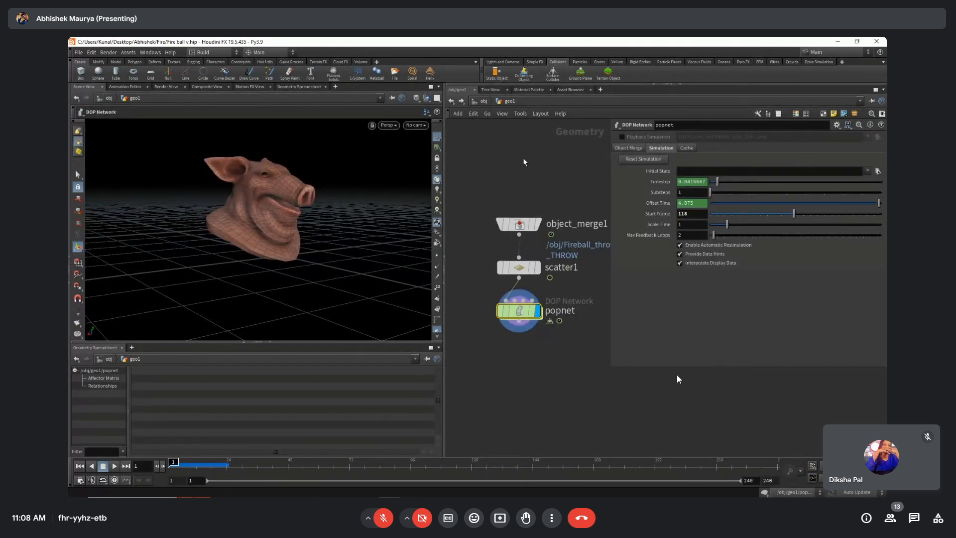
double_click(519, 311)
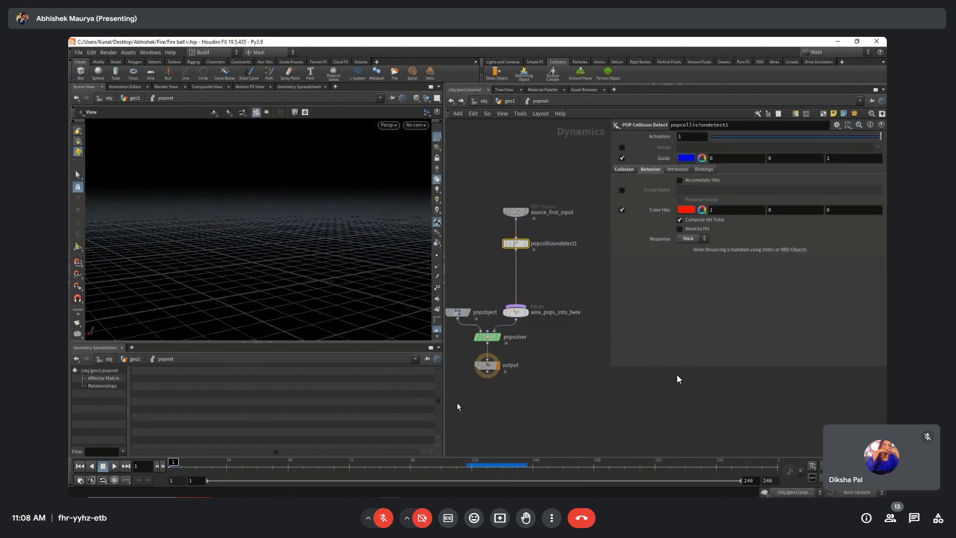
Scrub through the frames around 120 to 128 and examine the particles hitting the pig head in perspective and side view.
left_click(468, 463)
key("Up")
key("Up")
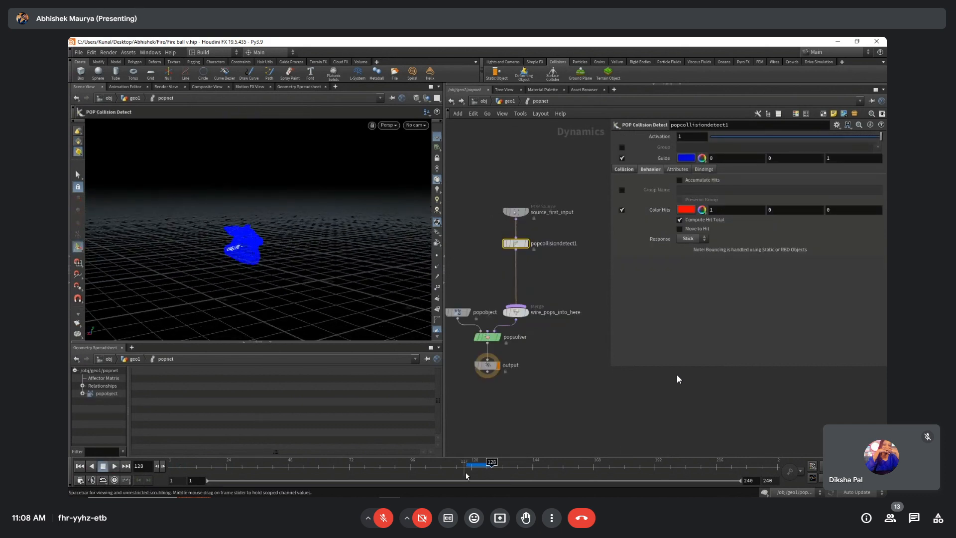
left_click(466, 468)
left_click_drag(467, 468, 484, 468)
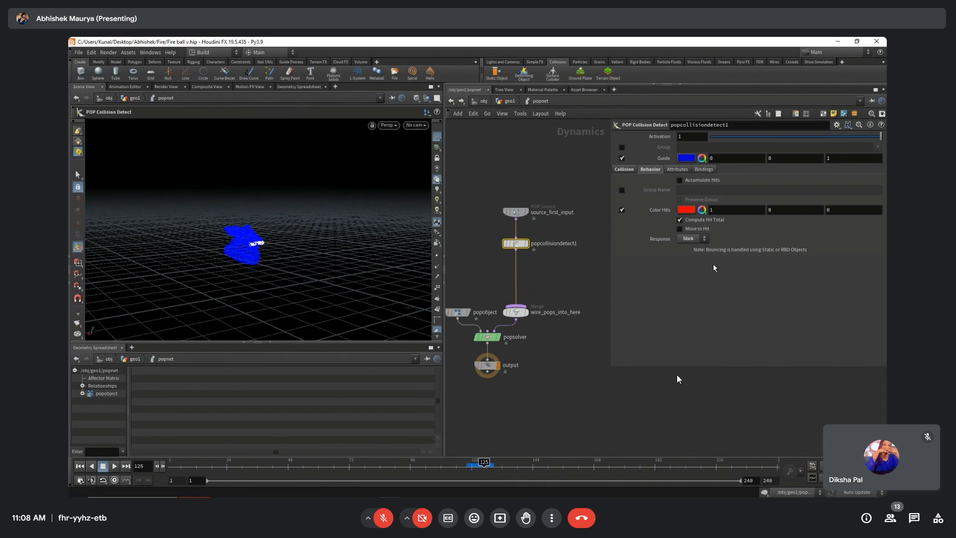
scroll(262, 254, "up", 5)
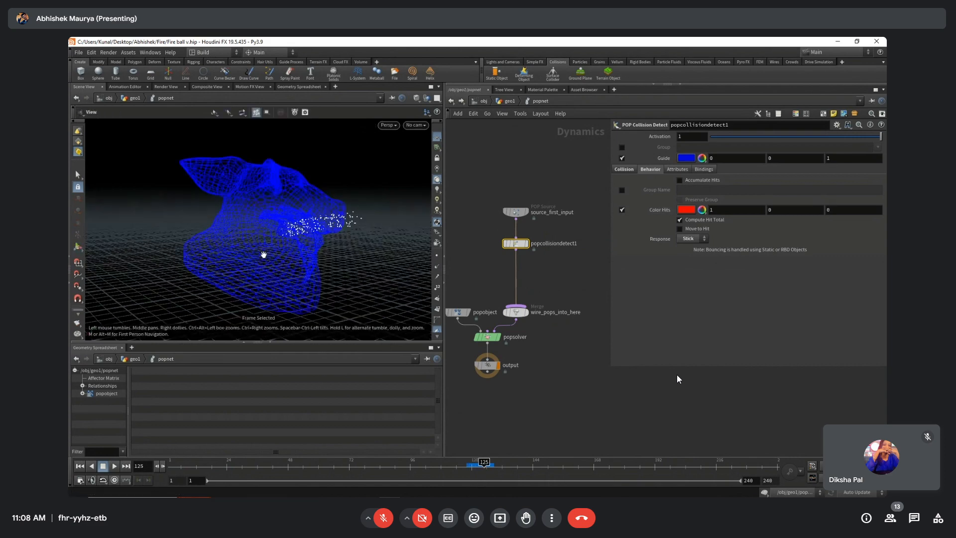
scroll(263, 254, "up", 4)
left_click_drag(274, 262, 312, 329, "alt")
key("space+4")
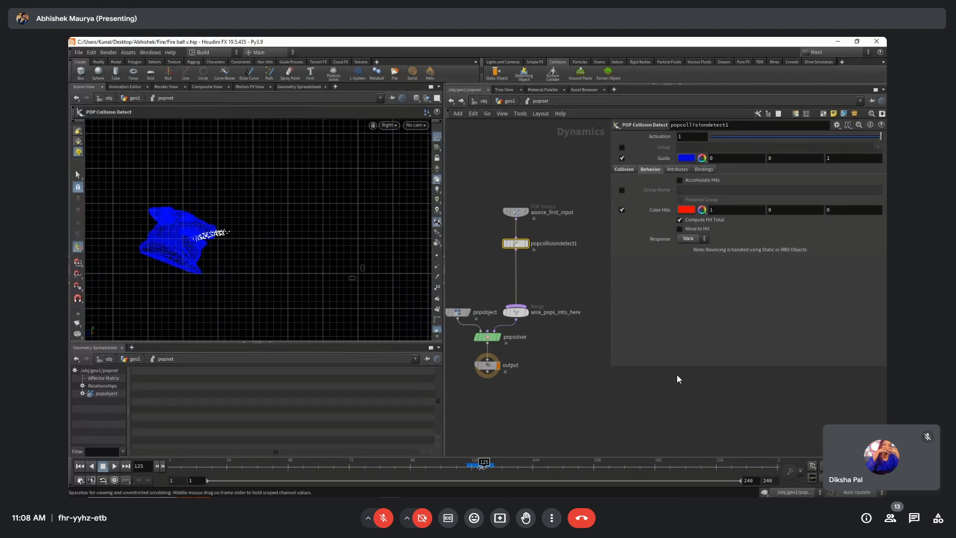
left_click_drag(483, 467, 474, 470)
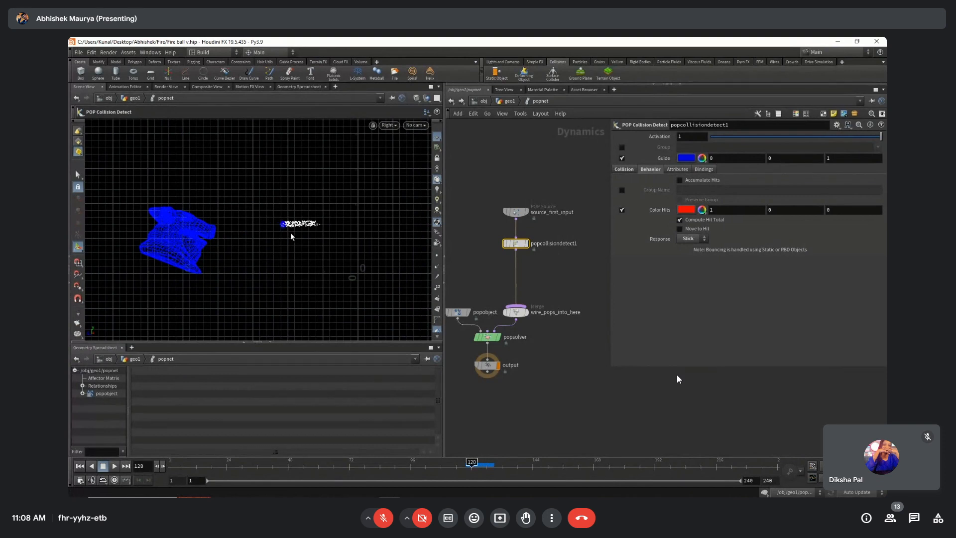
Set popnet's simulation Substeps to 3 and return inside the network.
left_click(624, 169)
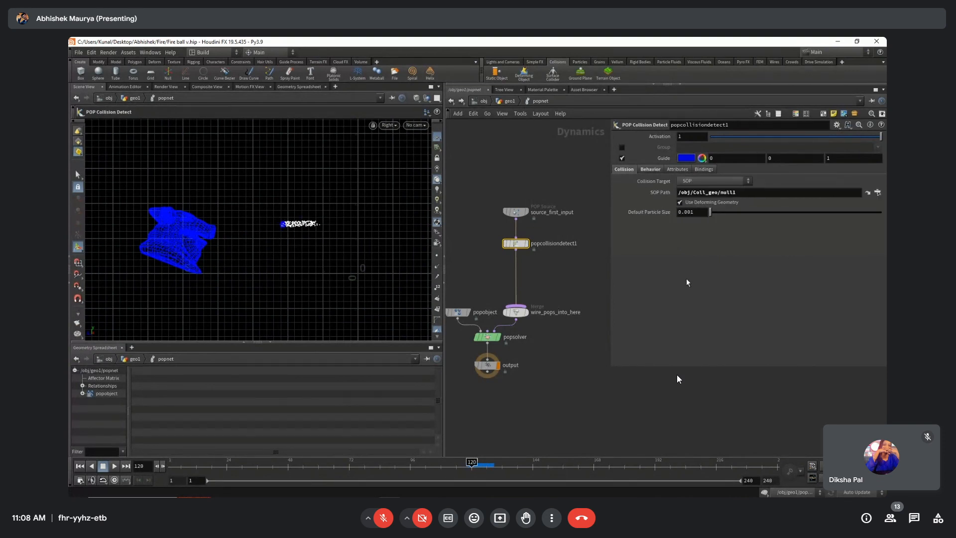
left_click(651, 170)
left_click(509, 214)
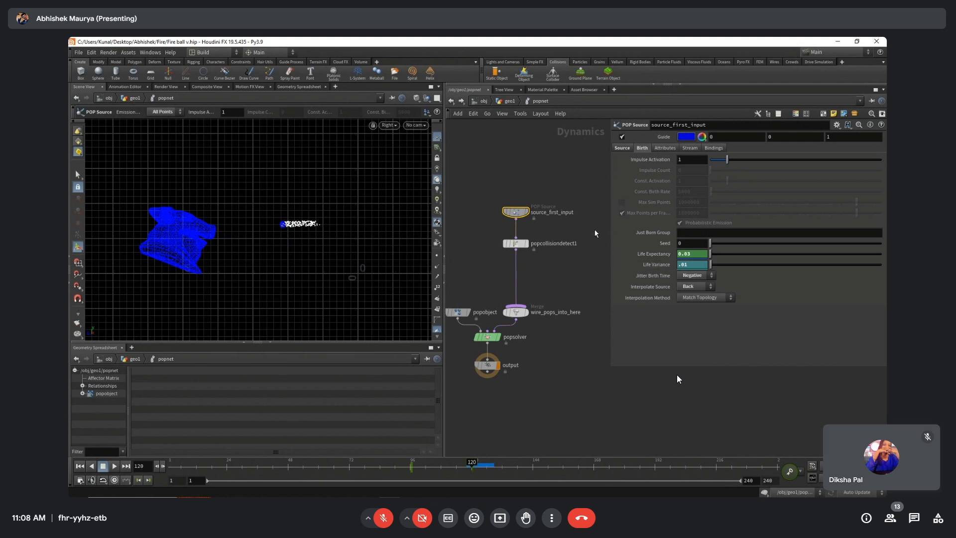
left_click(510, 101)
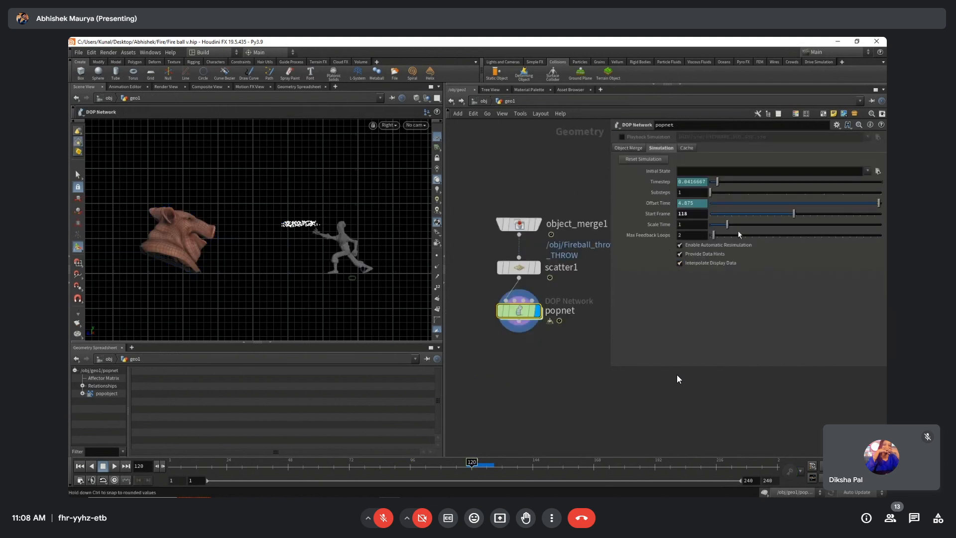
type("3")
key("Return")
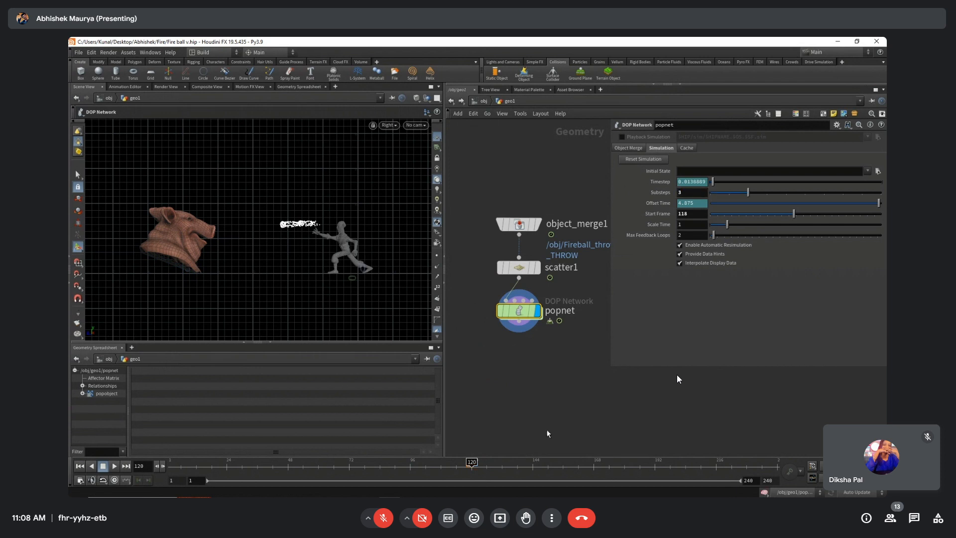
double_click(519, 311)
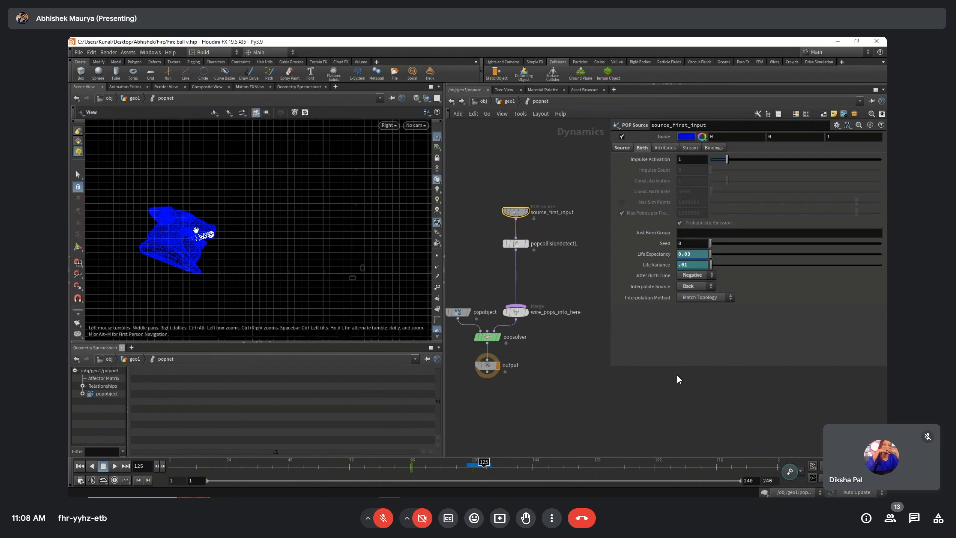
Examine the particles around the pig's mouth at frame 125, against both the collision guide and the shaded head, and review the POP nodes.
right_click_drag(196, 231, 152, 245, "alt")
middle_click_drag(299, 239, 241, 228, "alt")
left_click_drag(242, 228, 266, 238, "alt")
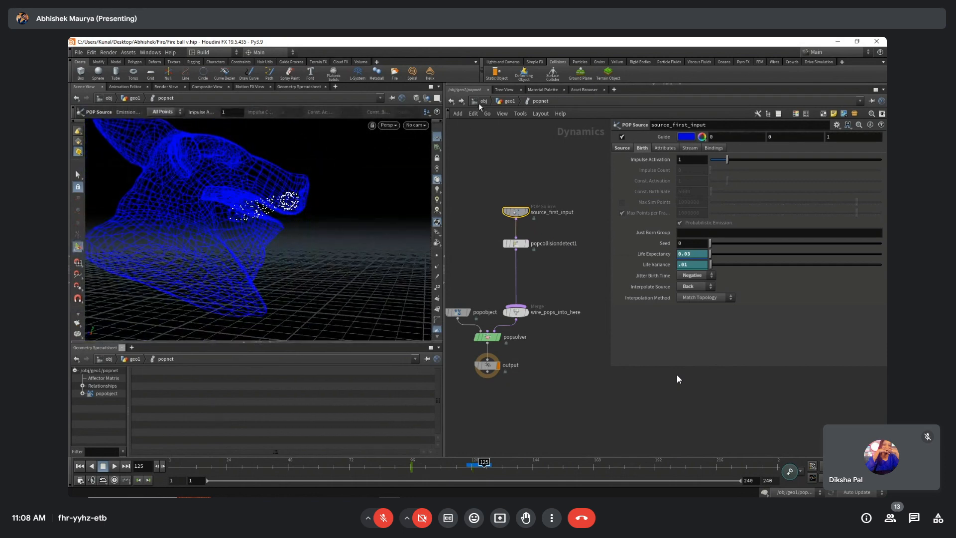
left_click(508, 101)
left_click_drag(293, 203, 304, 224)
double_click(520, 312)
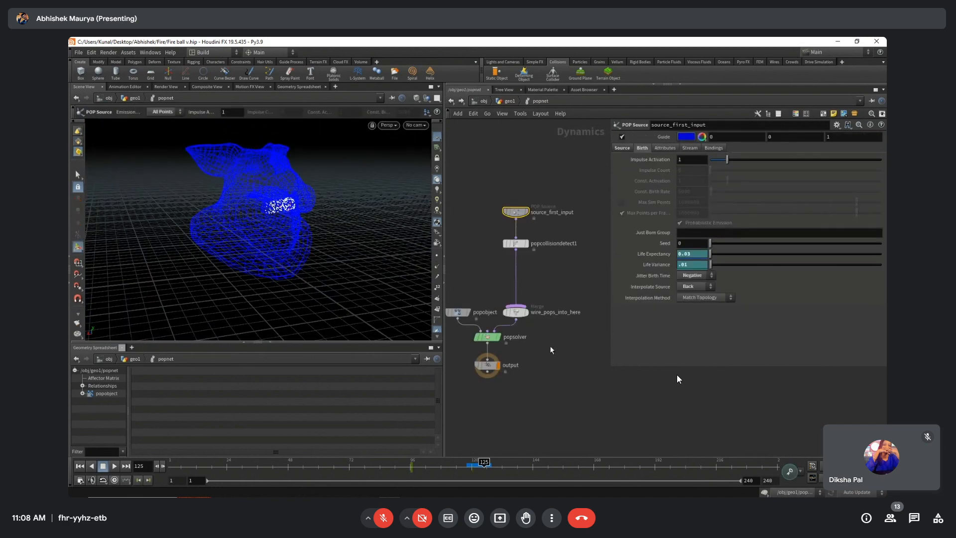
scroll(552, 349, "down", 2)
left_click_drag(558, 226, 479, 418)
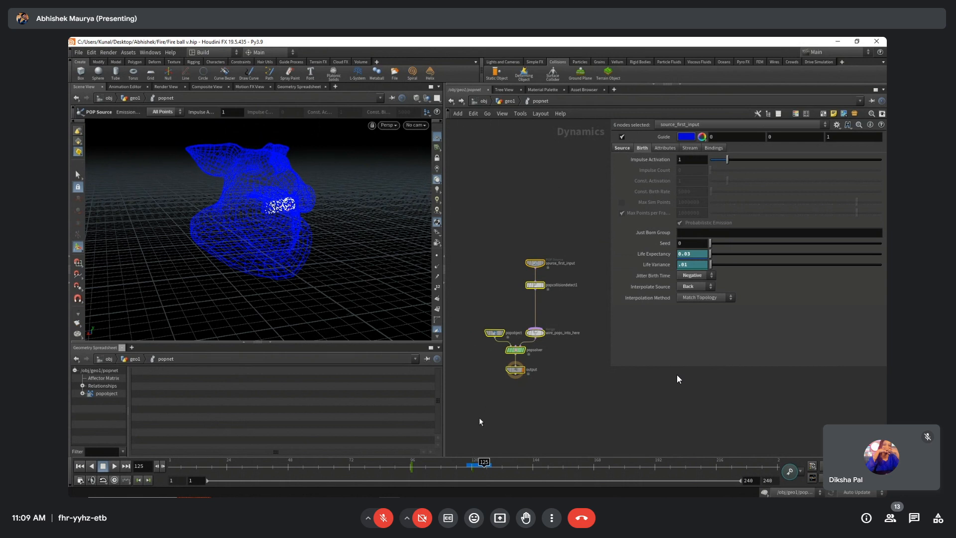
Add a Null node to popnet's output in geo1 and display it.
left_click(509, 101)
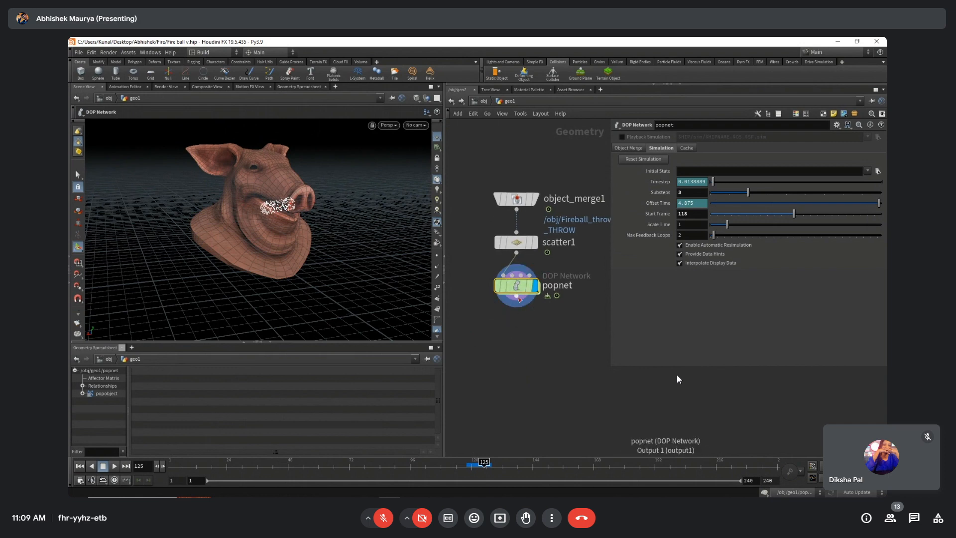
key("Tab")
type("null")
key("Return")
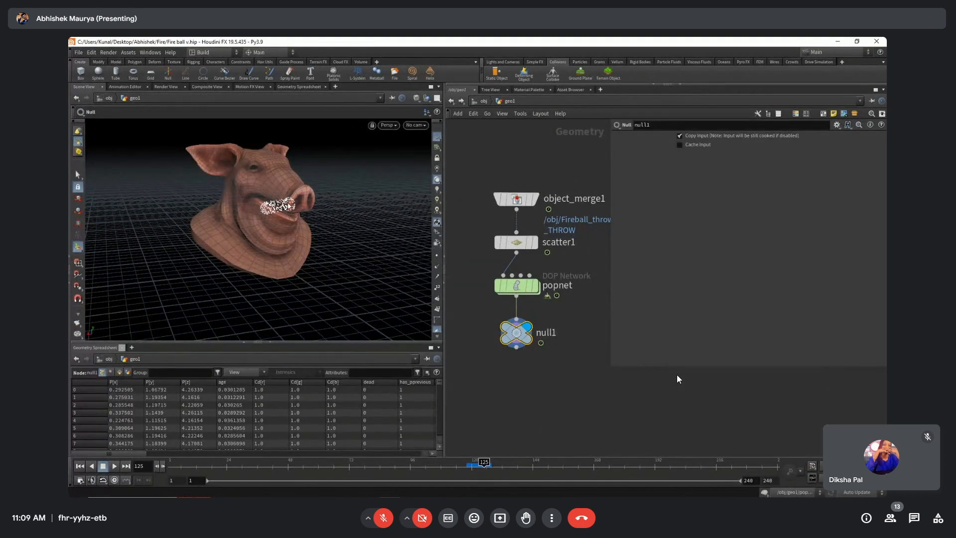
Inspect popobject's Geometry data and null1's point hit attributes in the geometry spreadsheet.
scroll(526, 279, "up", 2)
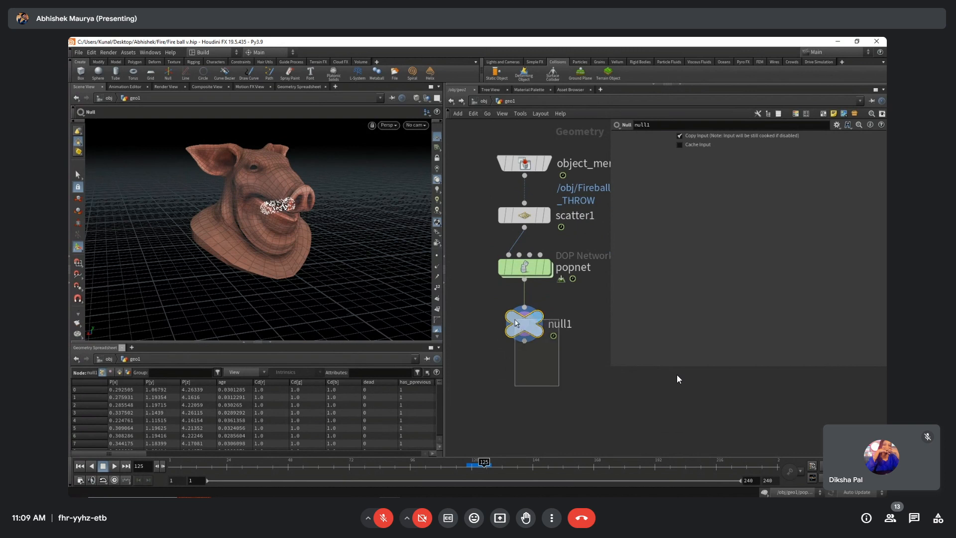
left_click(528, 276)
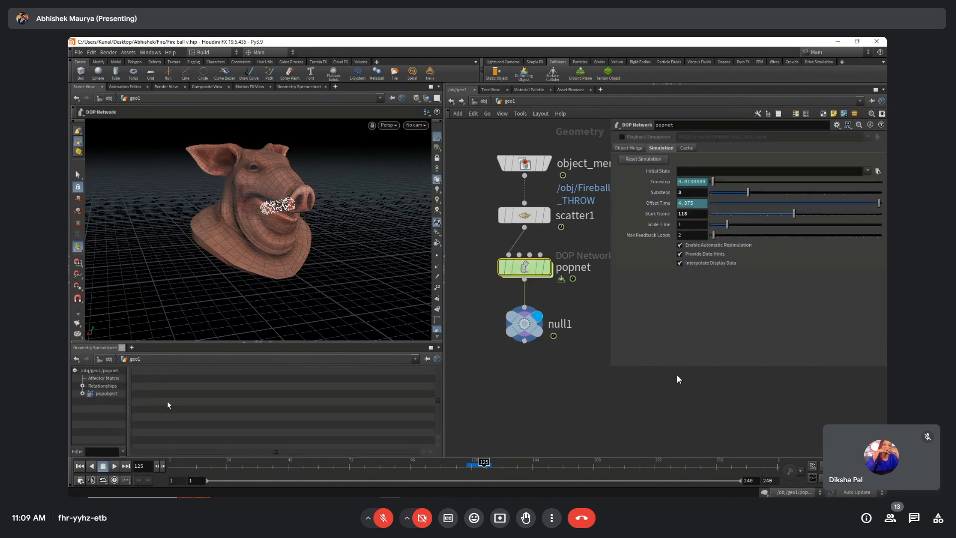
left_click(82, 393)
left_click(103, 400)
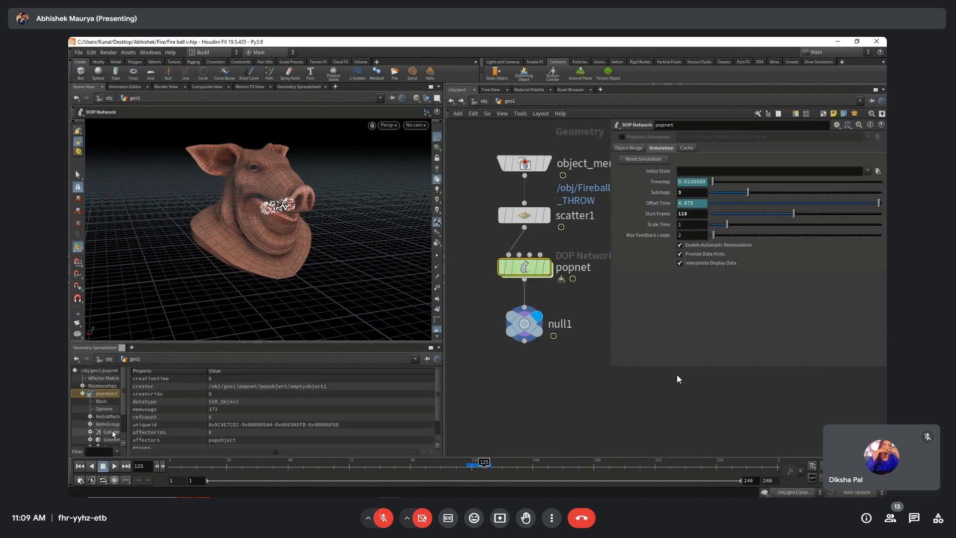
scroll(110, 421, "down", 1)
left_click(111, 411)
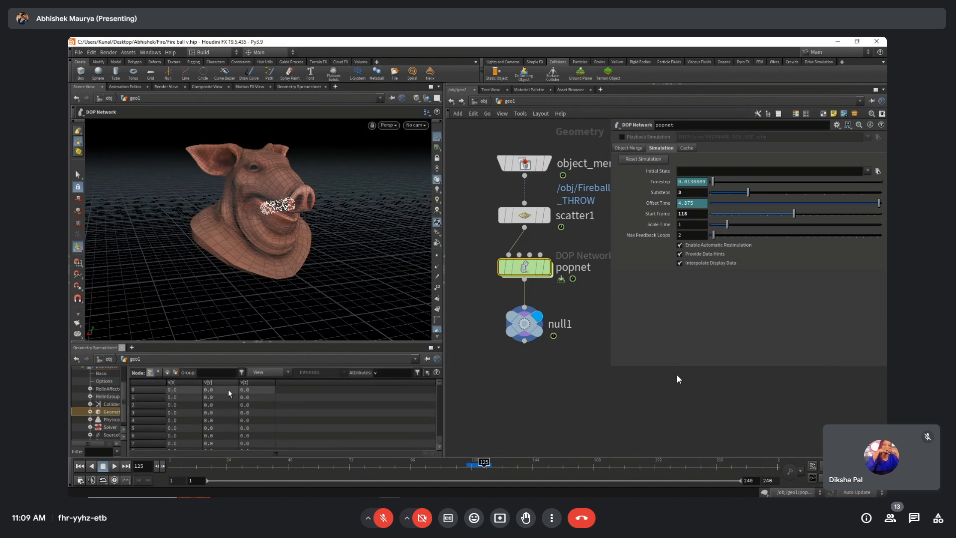
left_click(523, 329)
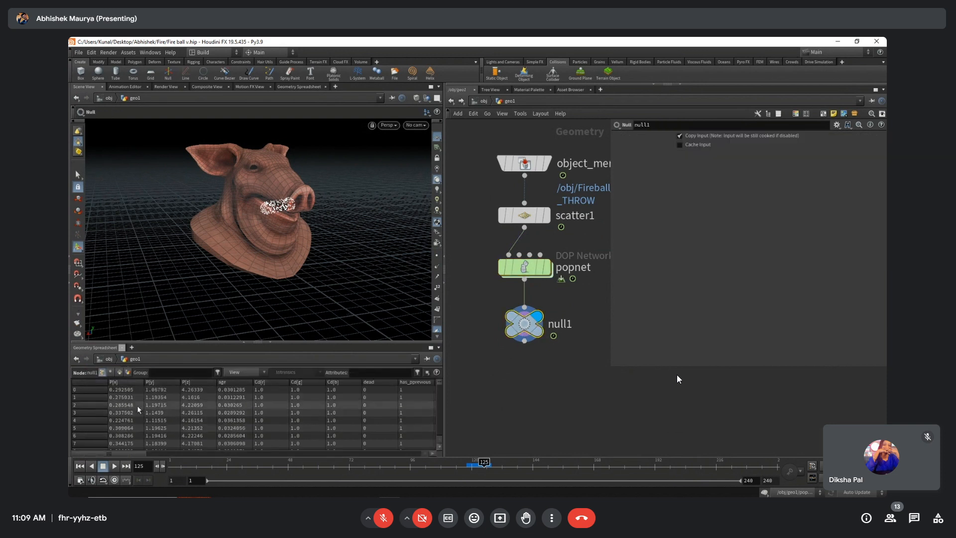
left_click_drag(118, 453, 139, 467)
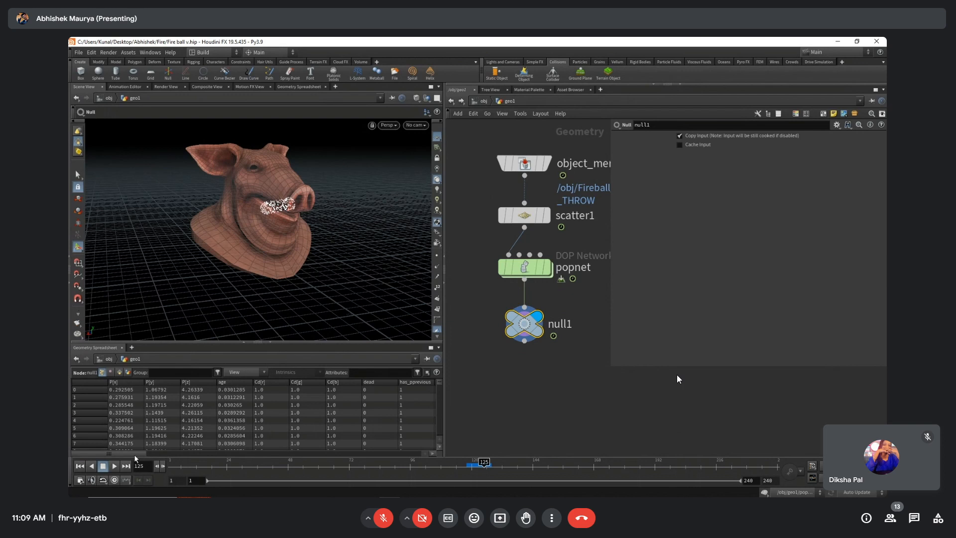
left_click_drag(134, 454, 216, 461)
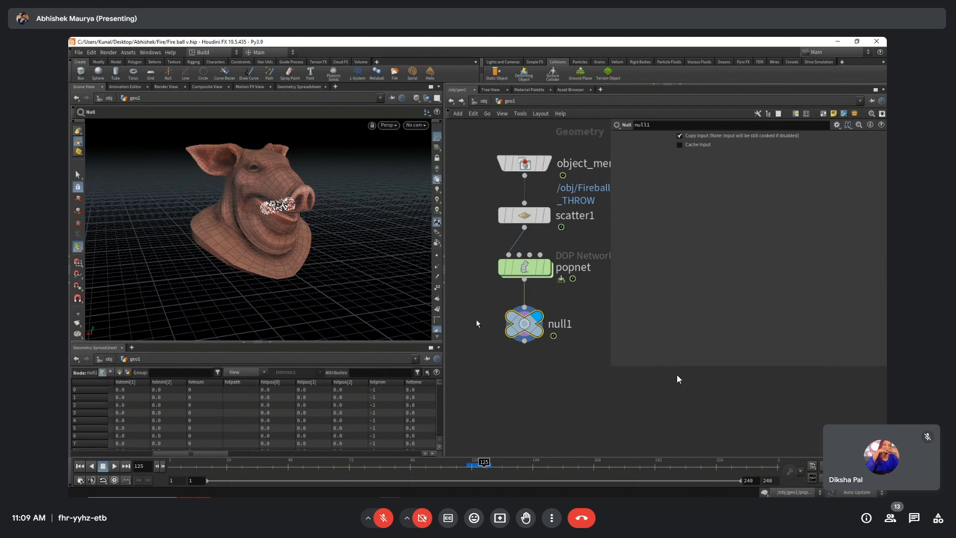
Recheck popcollisiondetect1's Behavior settings, null1's hittotal values, and the particles at the pig's mouth up close.
double_click(524, 268)
left_click(536, 284)
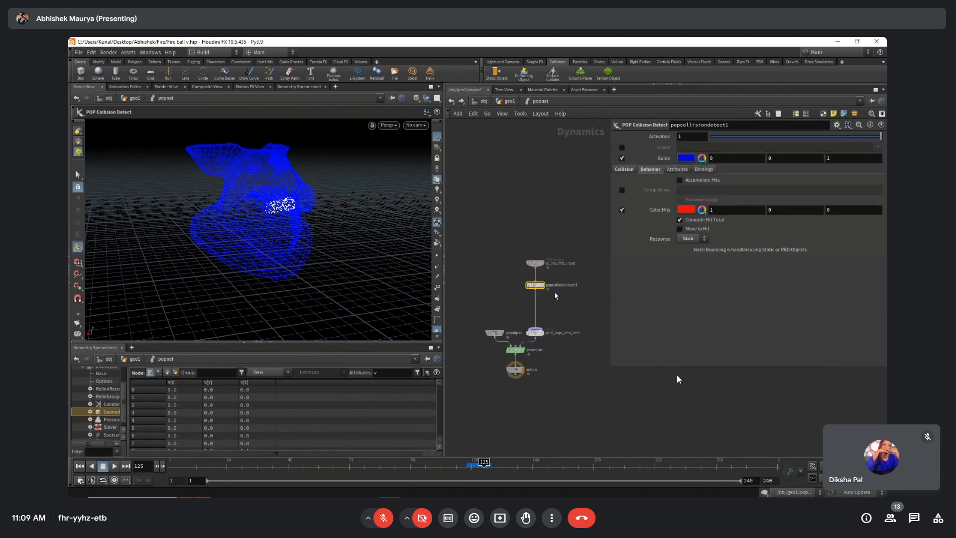
key("u")
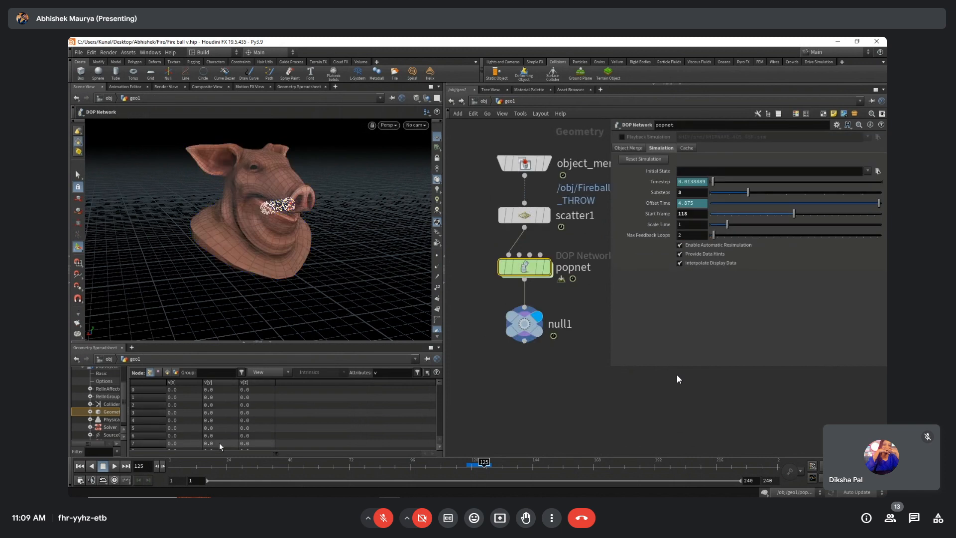
left_click_drag(550, 363, 497, 312)
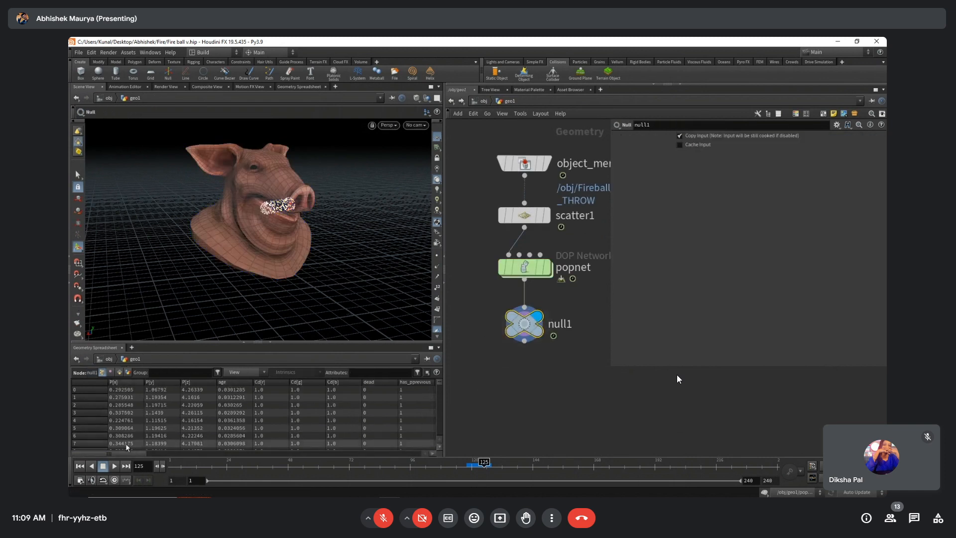
left_click_drag(126, 454, 281, 461)
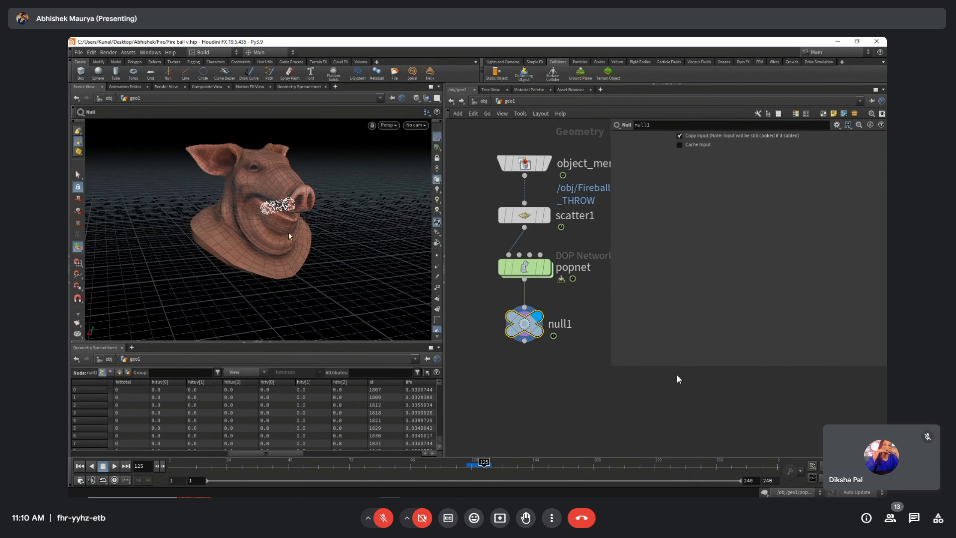
scroll(299, 234, "up", 10)
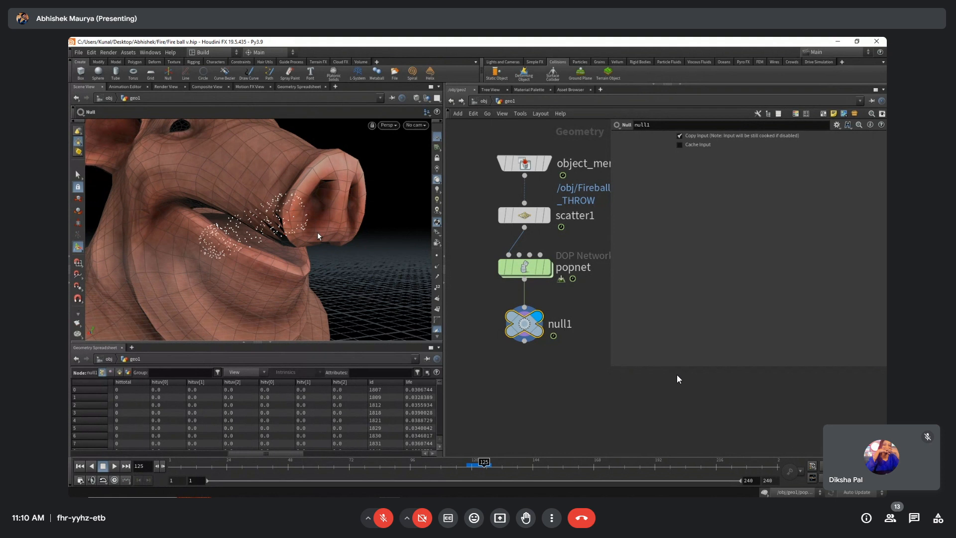
Inspect null1's hit attributes in the geometry spreadsheet, sorting the points by hitv, hituv, hittotal and hitnum.
left_click(309, 382)
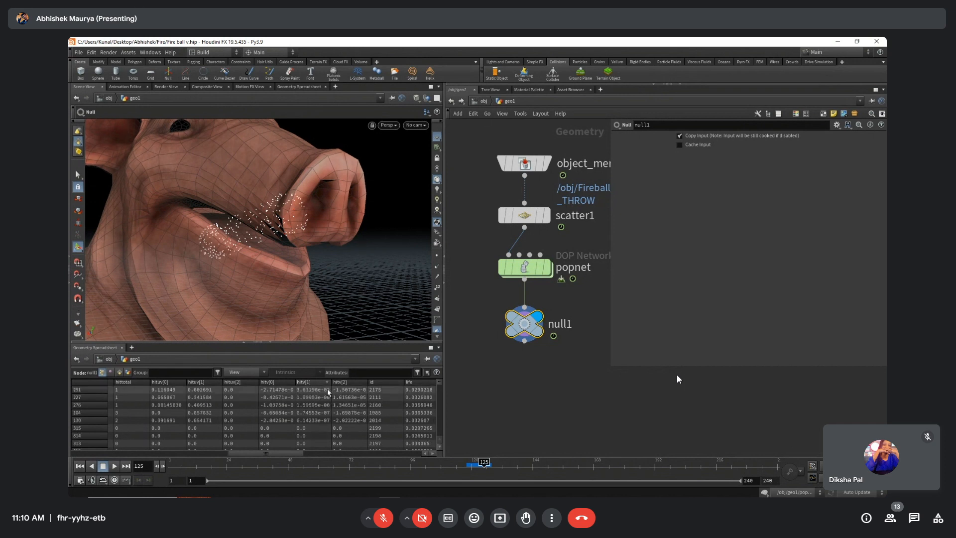
left_click(239, 382)
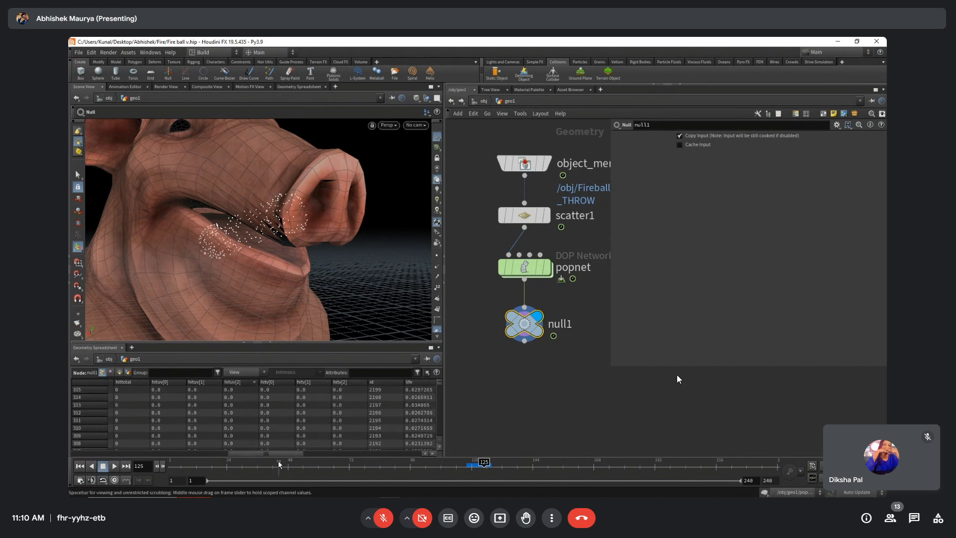
left_click_drag(267, 453, 252, 453)
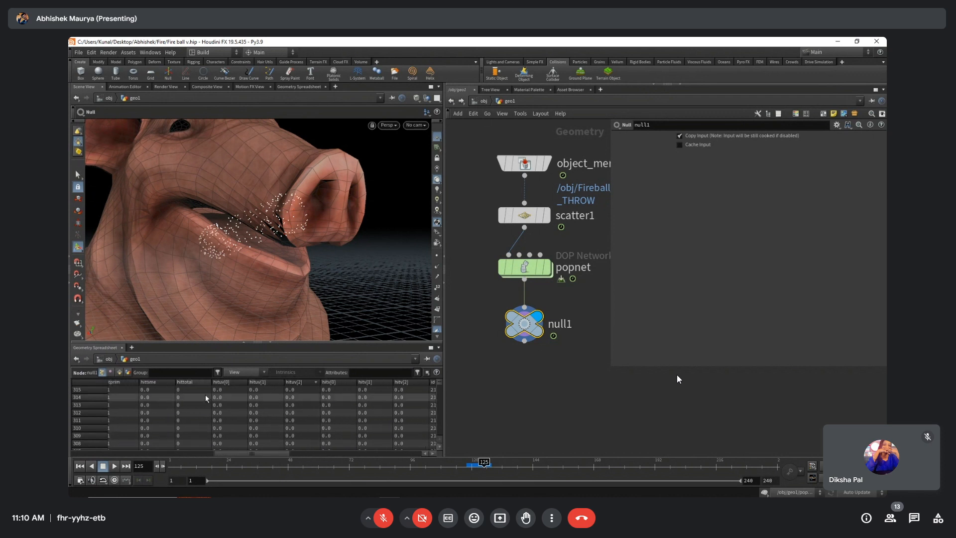
left_click(192, 382)
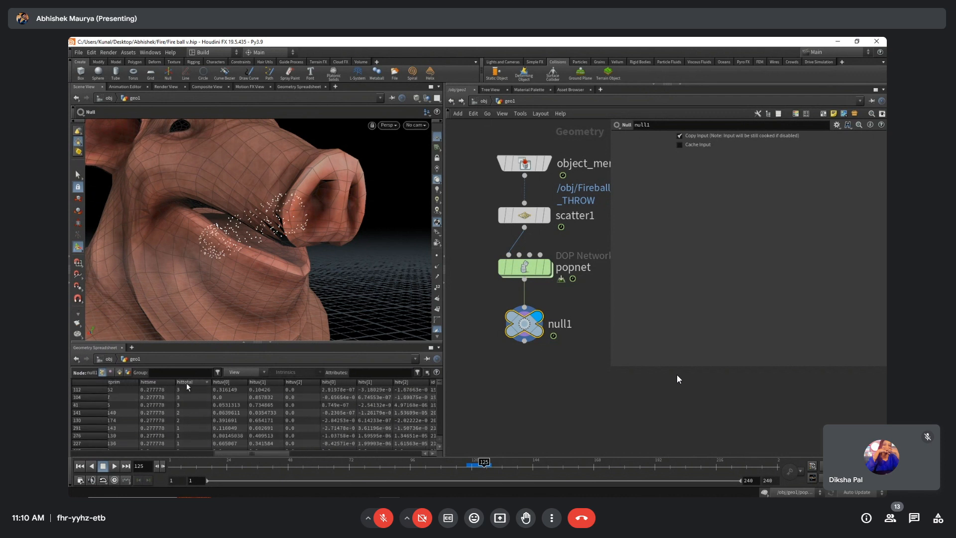
left_click_drag(235, 453, 170, 456)
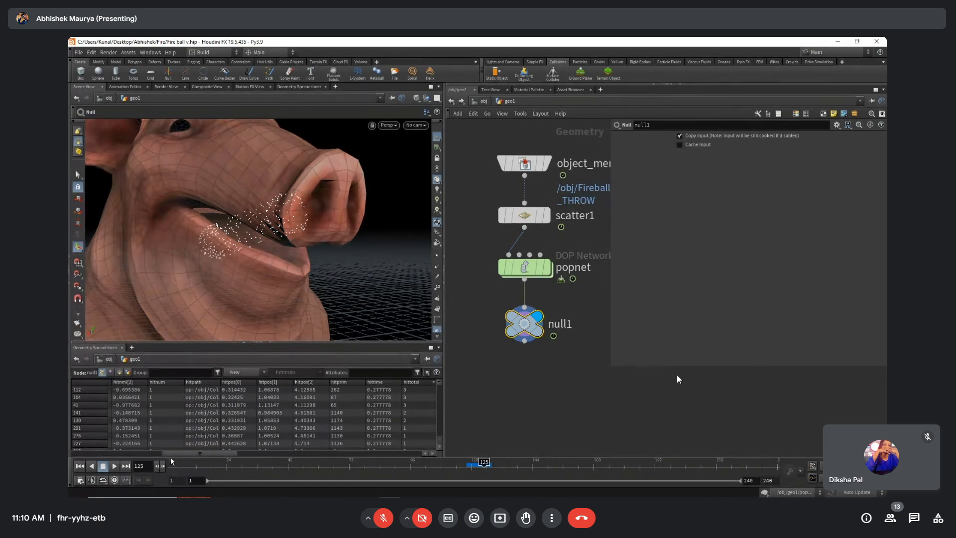
left_click(166, 381)
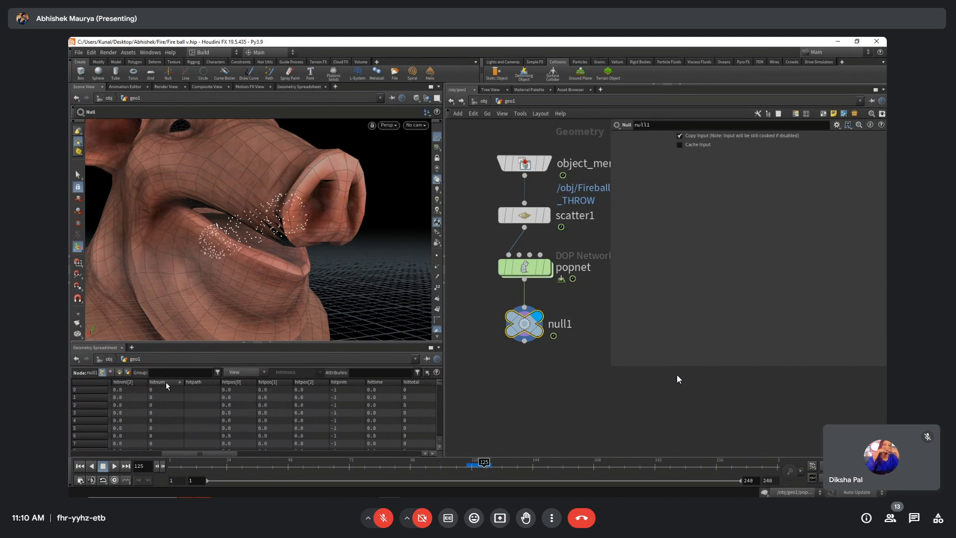
left_click(166, 381)
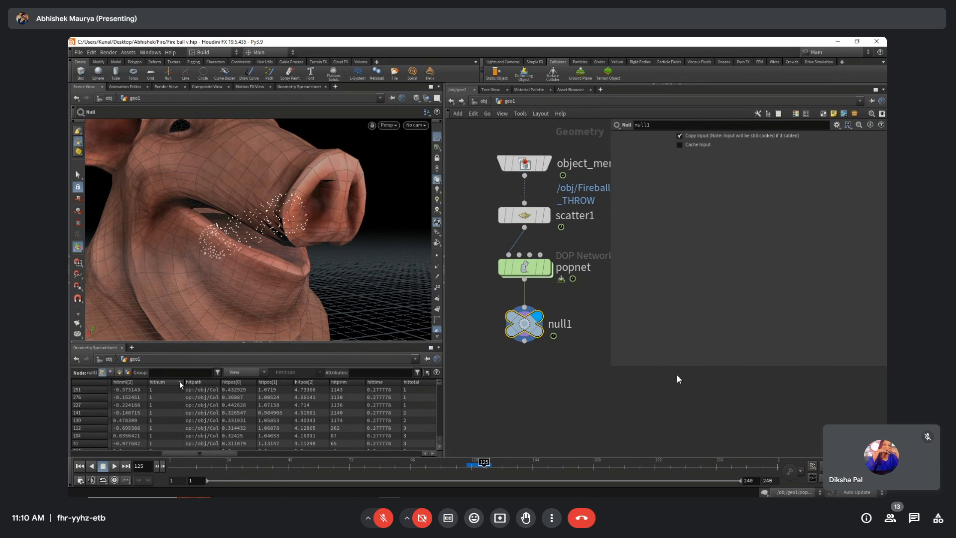
left_click(179, 381)
left_click(179, 381)
scroll(568, 397, "down", 2)
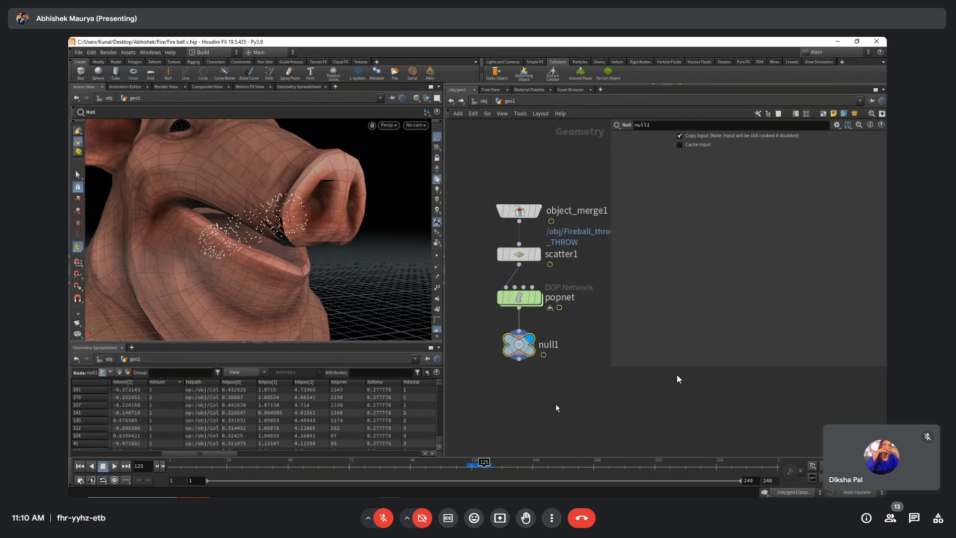
Turn on point numbers in the viewport and examine the numbered particles on the pig's snout up close.
left_click_drag(311, 227, 373, 208)
right_click_drag(373, 208, 271, 227)
left_click_drag(272, 228, 292, 223)
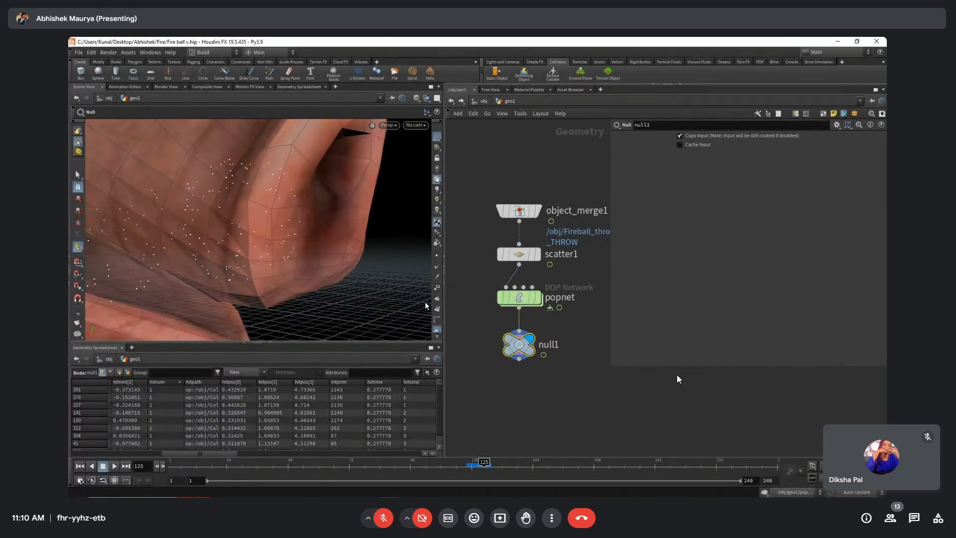
left_click(437, 287)
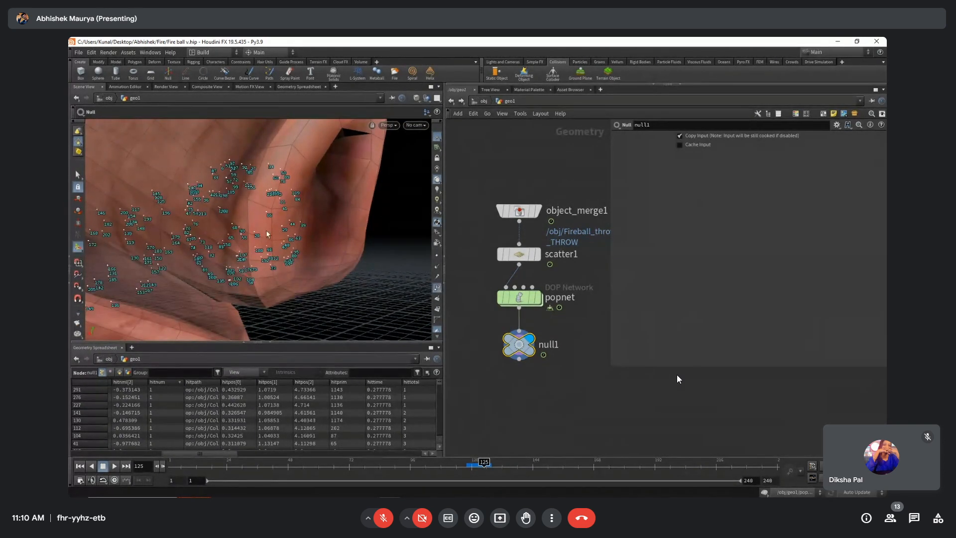
mouse_move(257, 231)
left_mouse_down()
mouse_move(271, 213)
mouse_move(260, 246)
left_mouse_up()
scroll(276, 219, "up", 5)
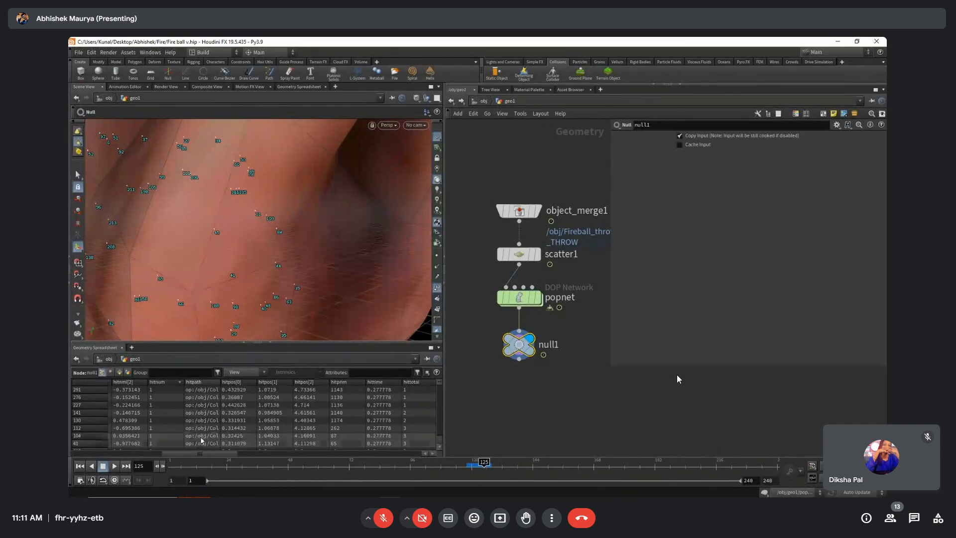
Filter null1's spreadsheet to the attributes hitnum Cd and compare the point colours with the points sorted by hitnum.
left_click_drag(216, 454, 148, 462)
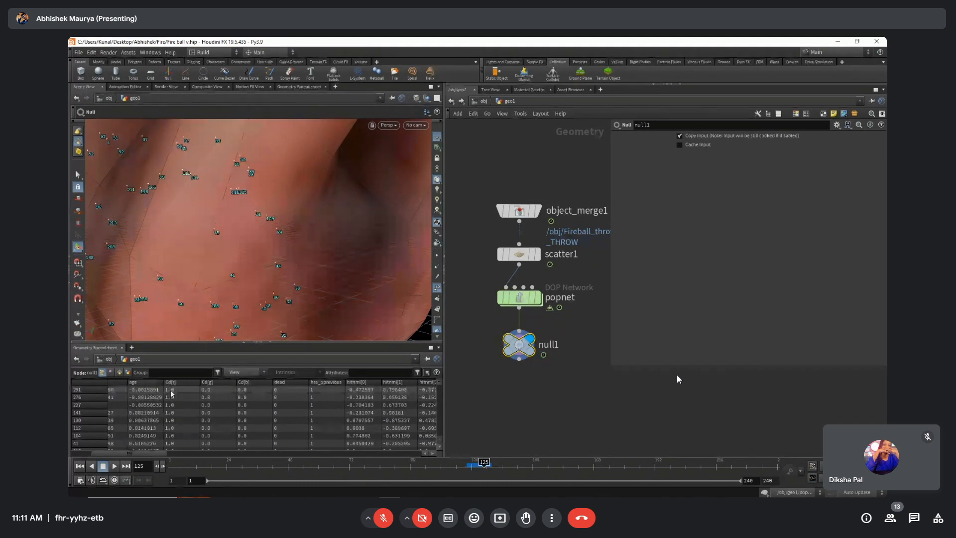
left_click(369, 372)
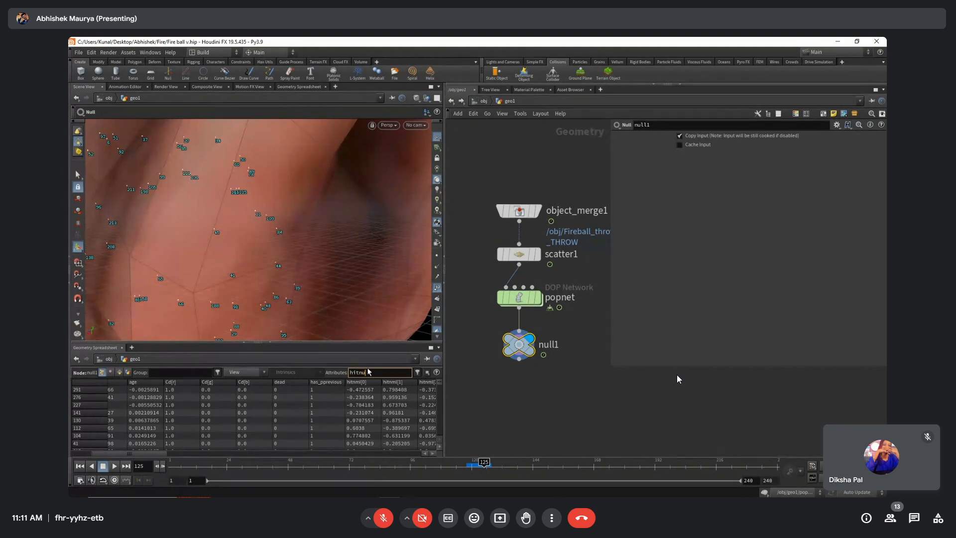
type("hitnum Cd")
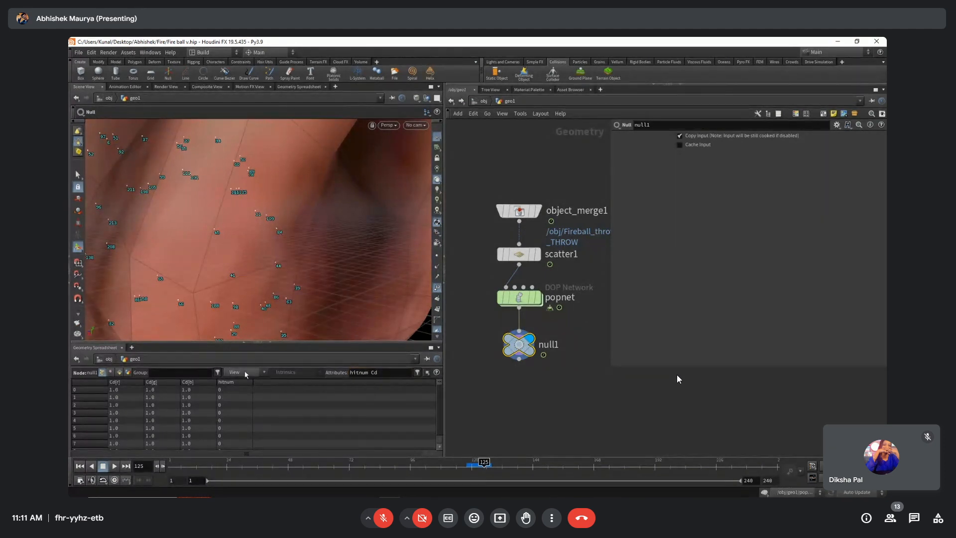
key("Return")
left_click(230, 382)
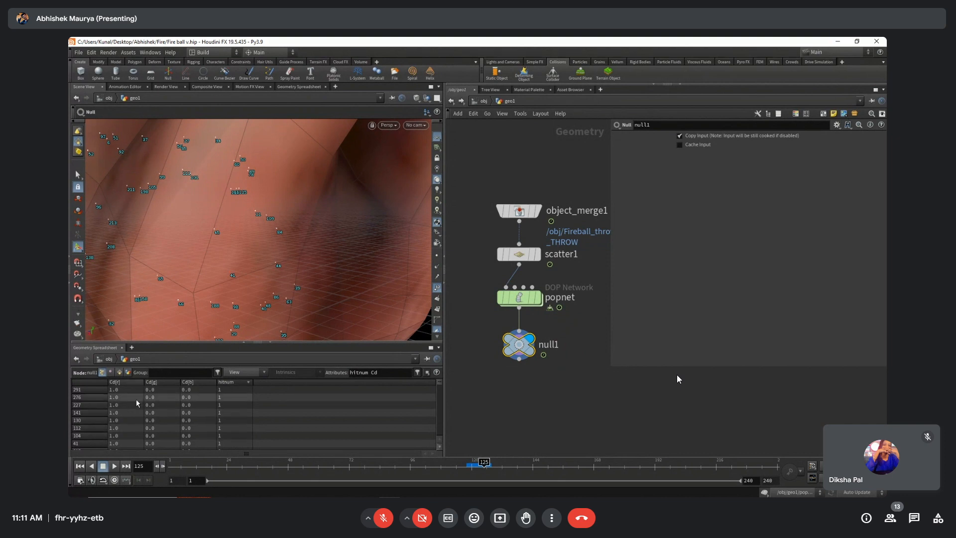
scroll(119, 399, "down", 2)
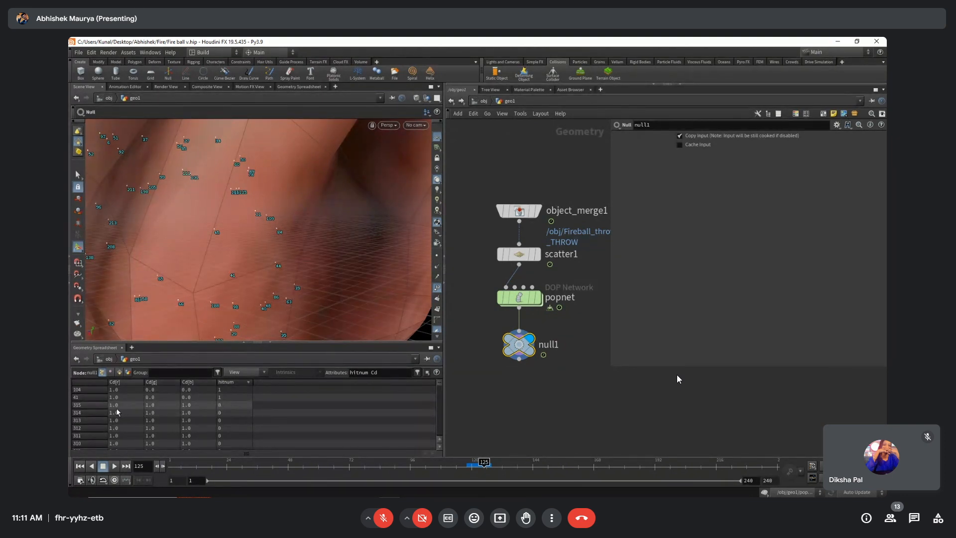
scroll(118, 412, "down", 1)
scroll(118, 412, "down", 2)
scroll(120, 410, "up", 2)
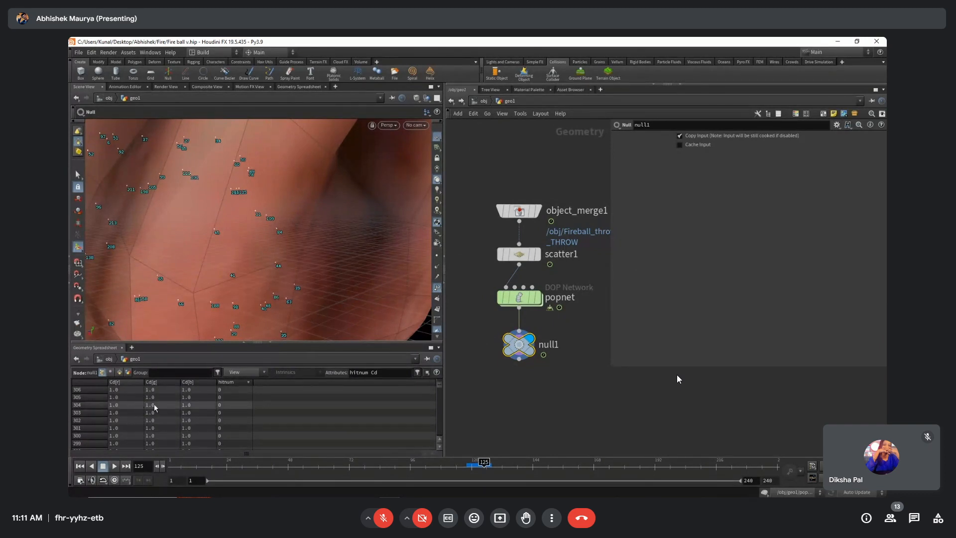
scroll(192, 409, "up", 2)
scroll(192, 410, "up", 3)
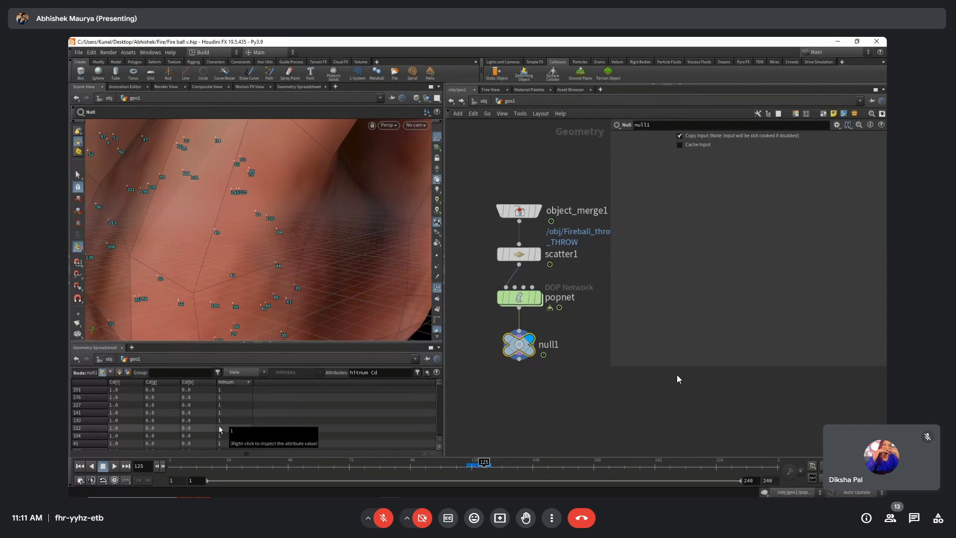
middle_click_drag(563, 401, 545, 363)
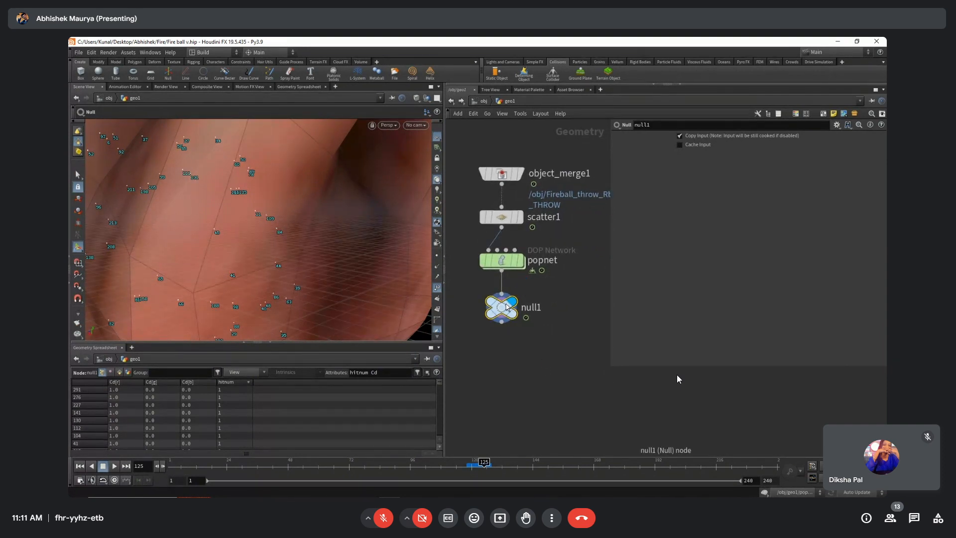
key("Tab")
type("attw")
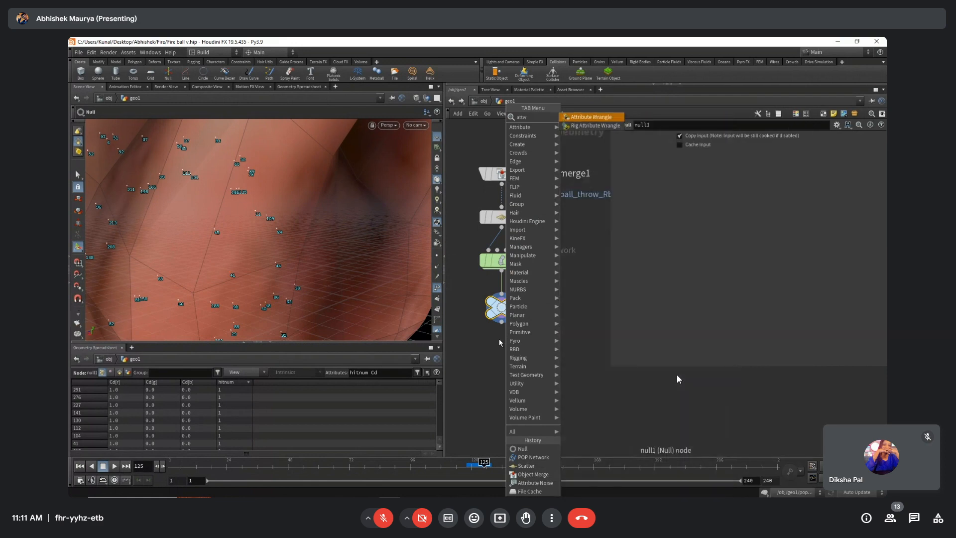
key("Return")
left_click(675, 238)
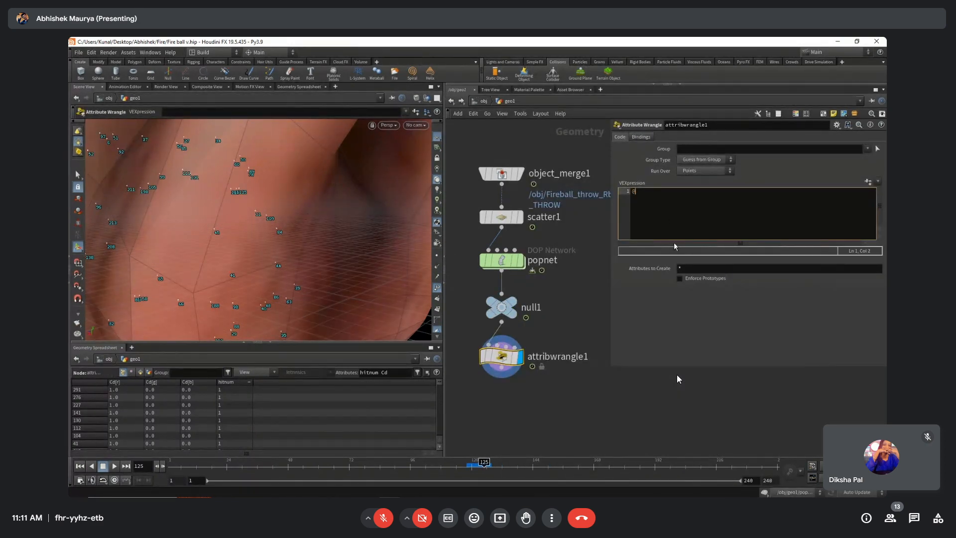
type("@abc")
type("grow")
type(" =v")
key("BackSpace")
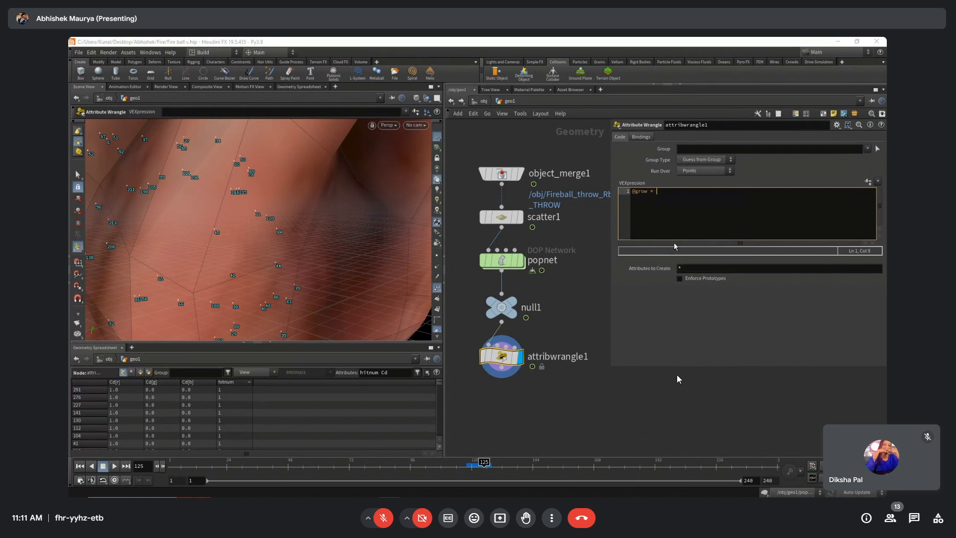
type("@hitnum;")
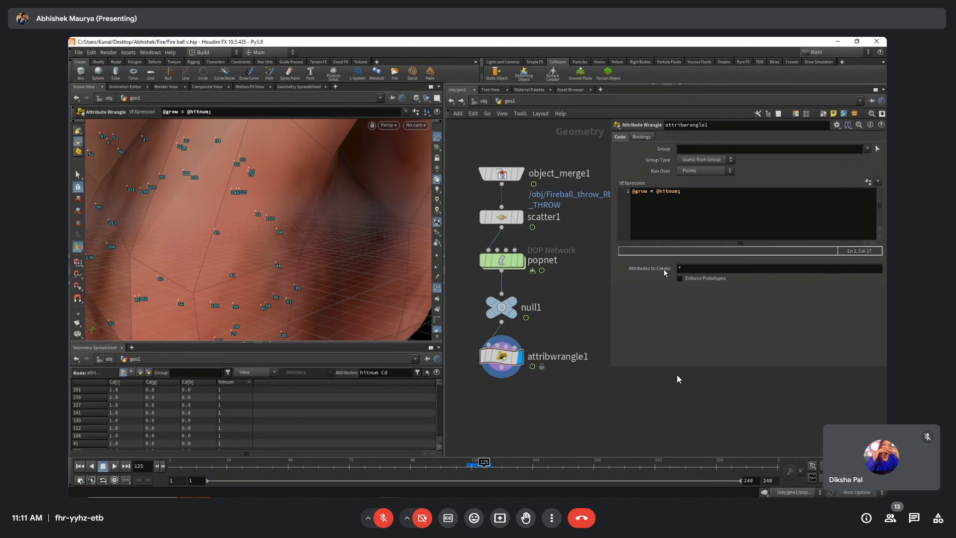
left_click(410, 374)
key("Return")
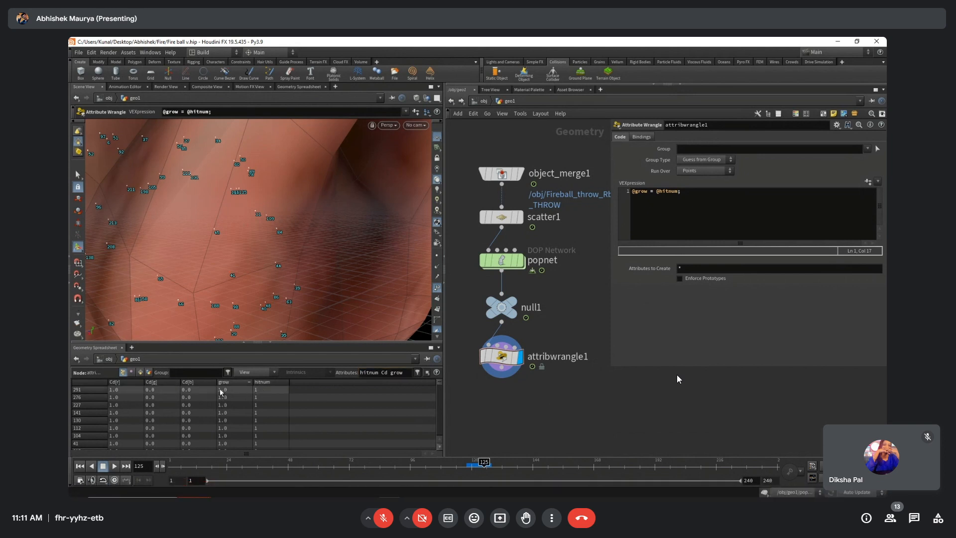
left_click(632, 191)
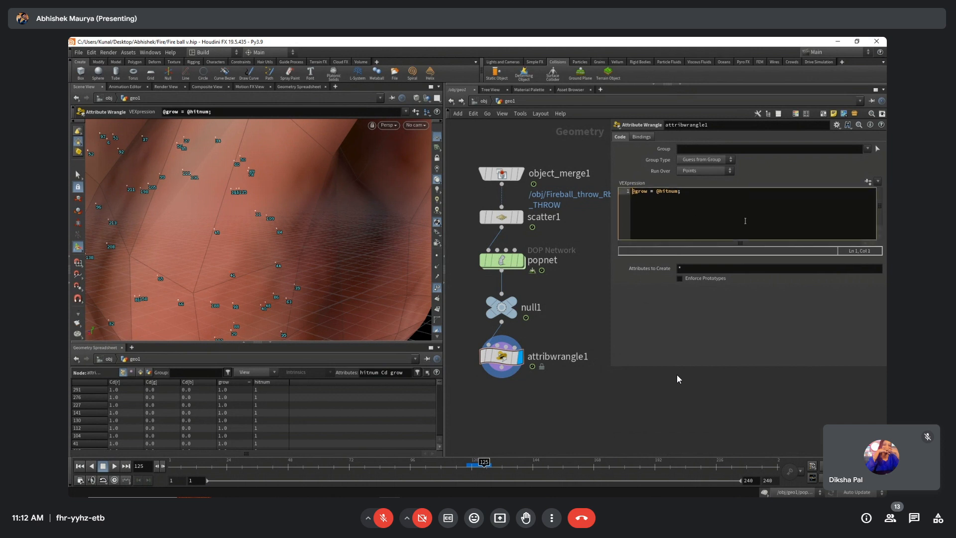
type("i")
left_click(679, 379)
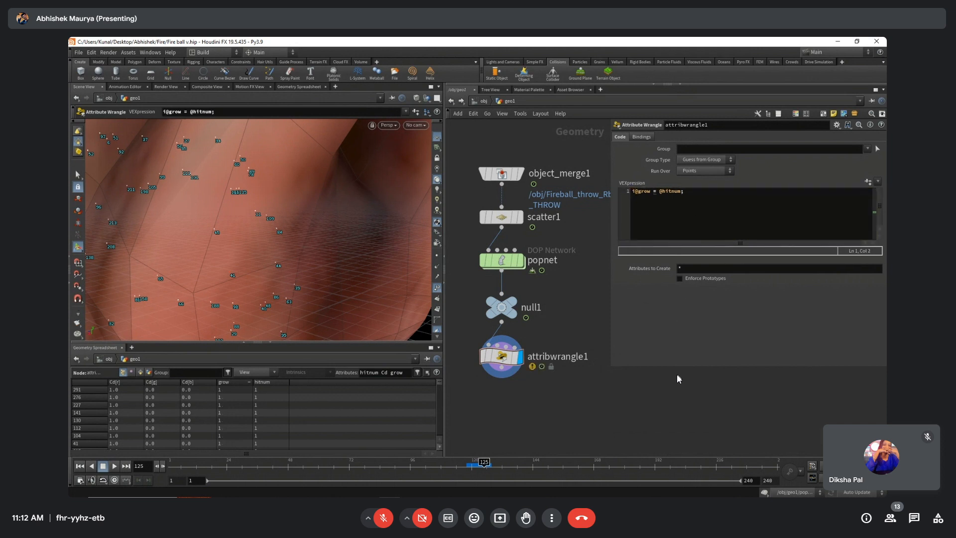
scroll(230, 398, "down", 3)
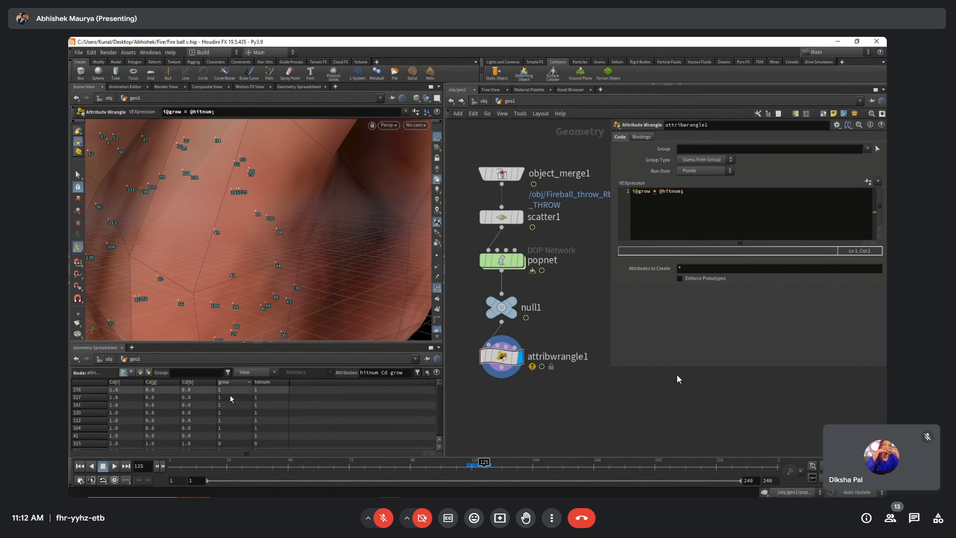
scroll(230, 399, "up", 1)
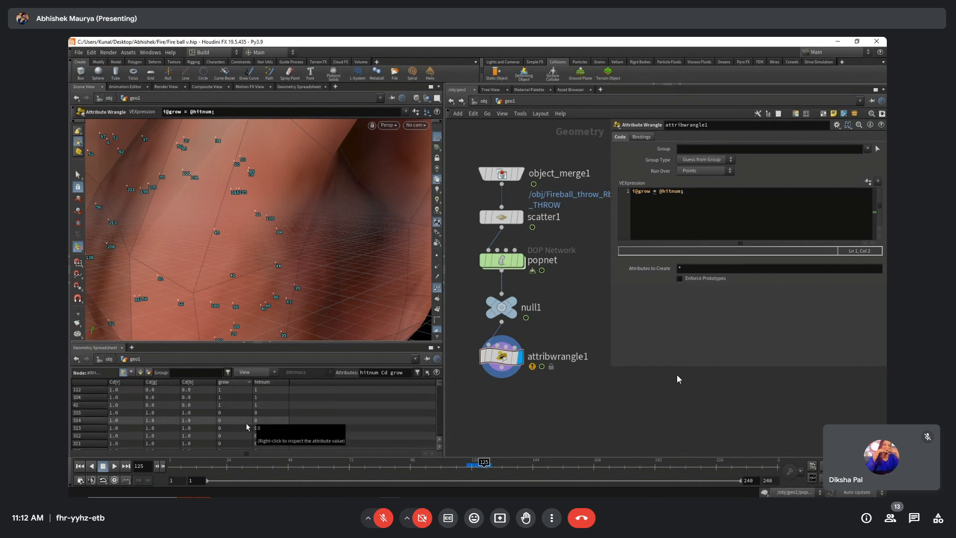
Enlarge the viewport pane over the spreadsheet and change attribwrangle1's expression to i@grow = i@hitnum;.
middle_click_drag(532, 399, 539, 386)
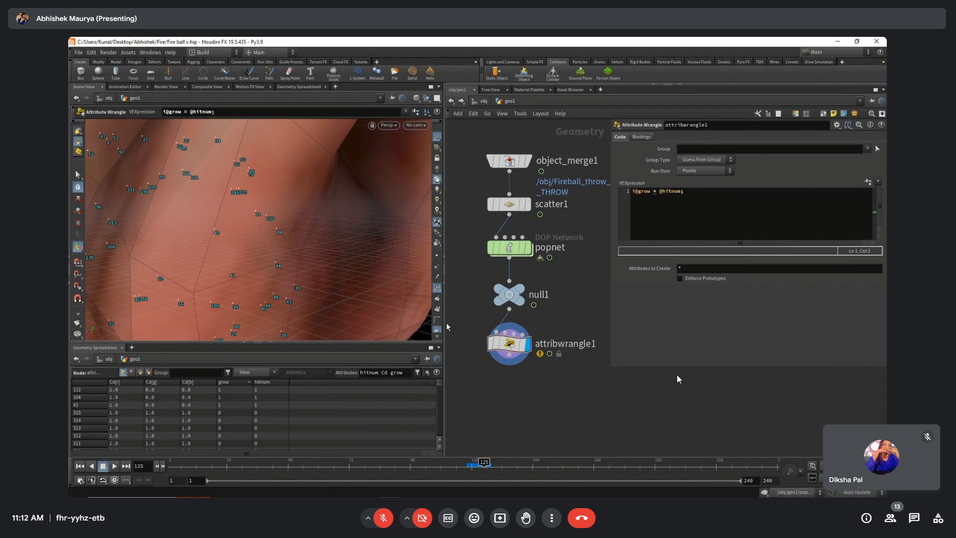
key("Escape")
right_click_drag(306, 208, 222, 219, "alt")
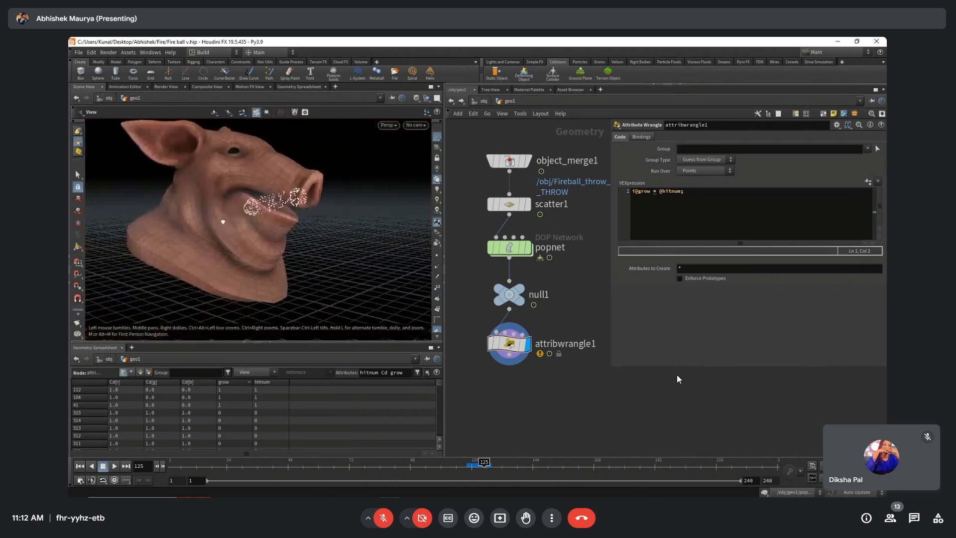
left_click_drag(222, 220, 260, 225, "alt")
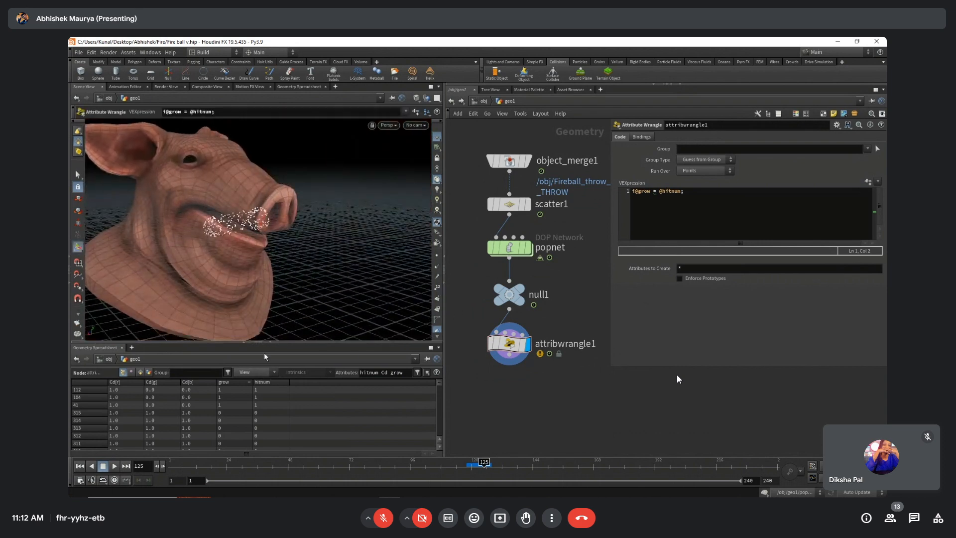
left_click_drag(277, 342, 277, 382)
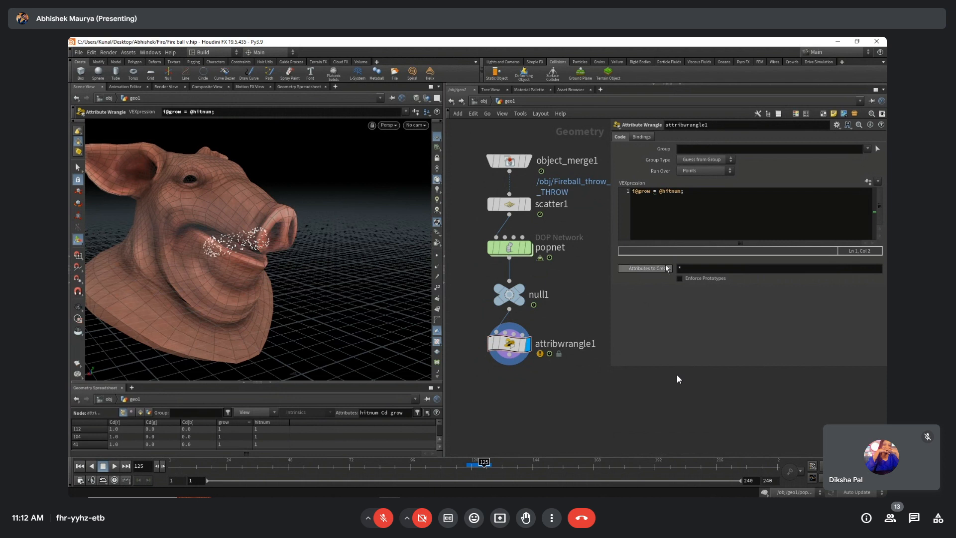
mouse_move(519, 343)
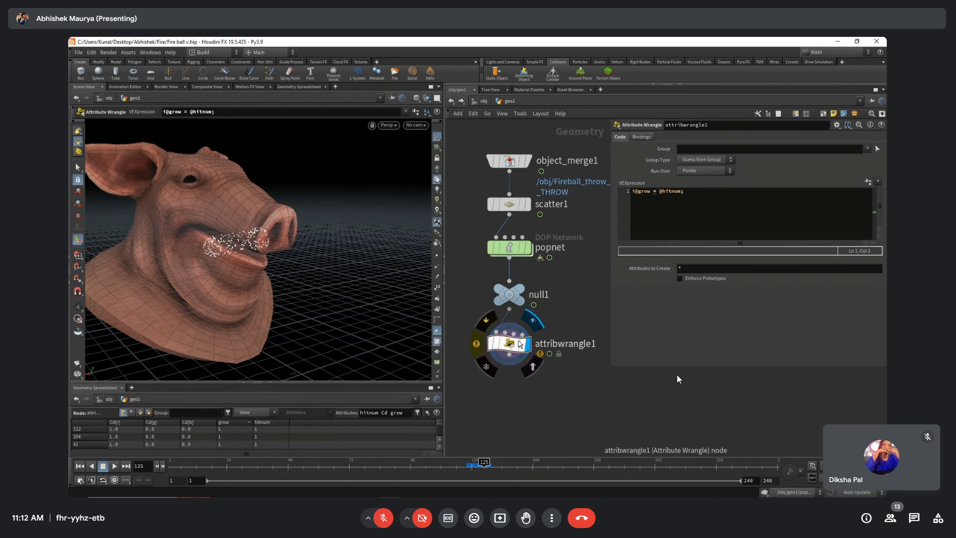
left_click(635, 191)
left_click(663, 192)
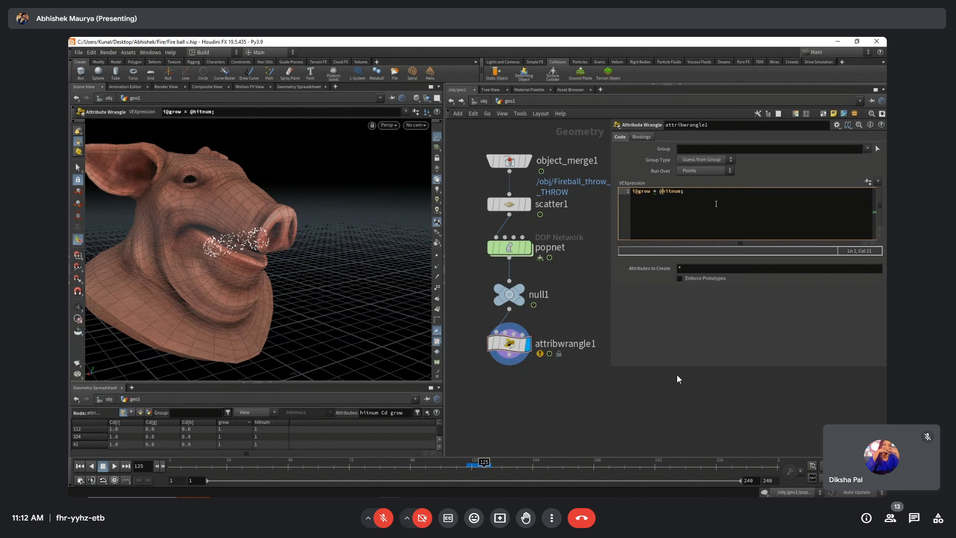
type("i")
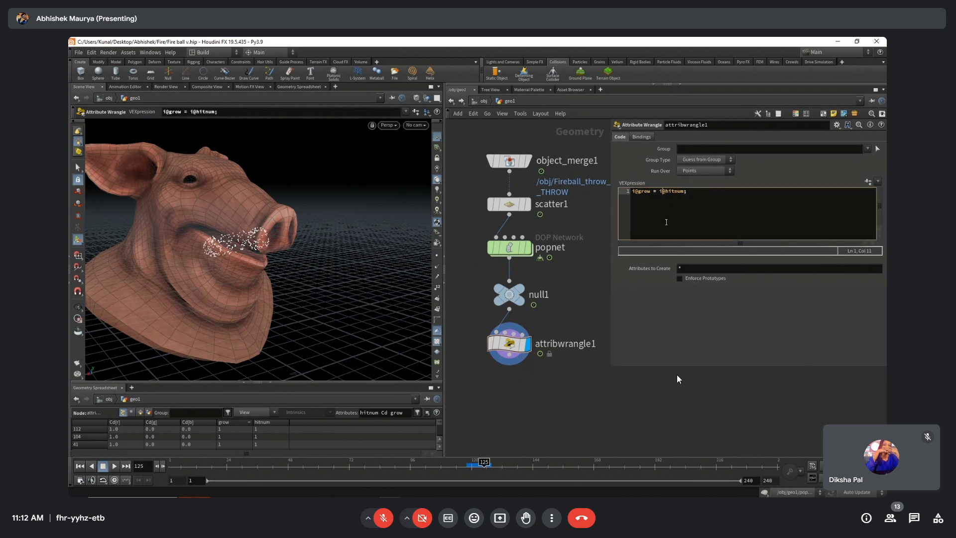
key("BackSpace")
middle_click_drag(537, 390, 543, 319)
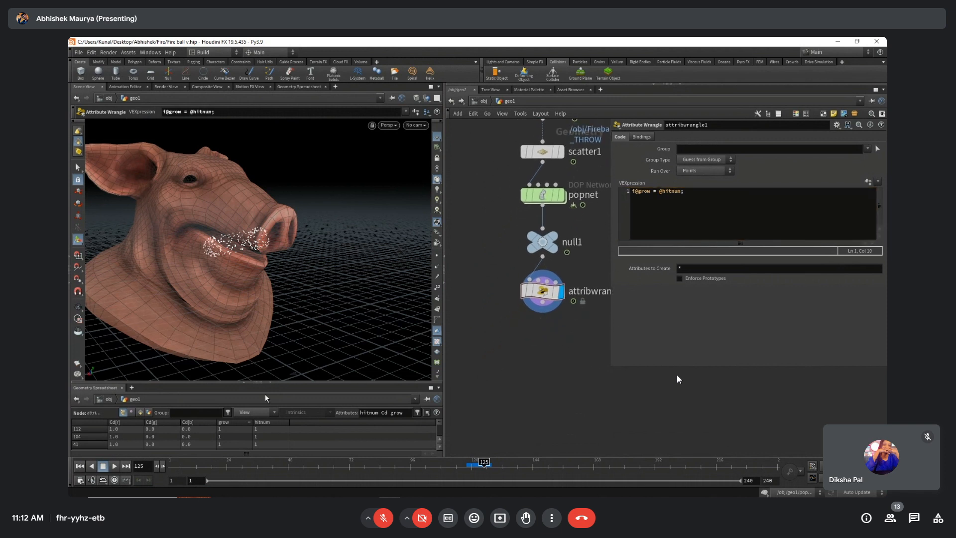
left_click_drag(280, 384, 278, 344)
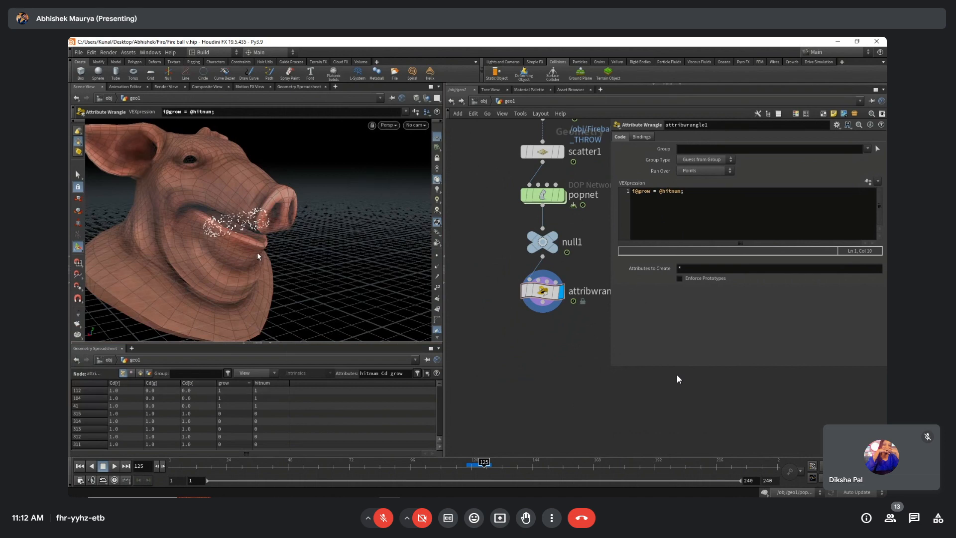
Add an Attribute Transfer node below attribwrangle1, leaving it unconnected.
key("Tab")
type("attribt")
key("Return")
left_click(536, 368)
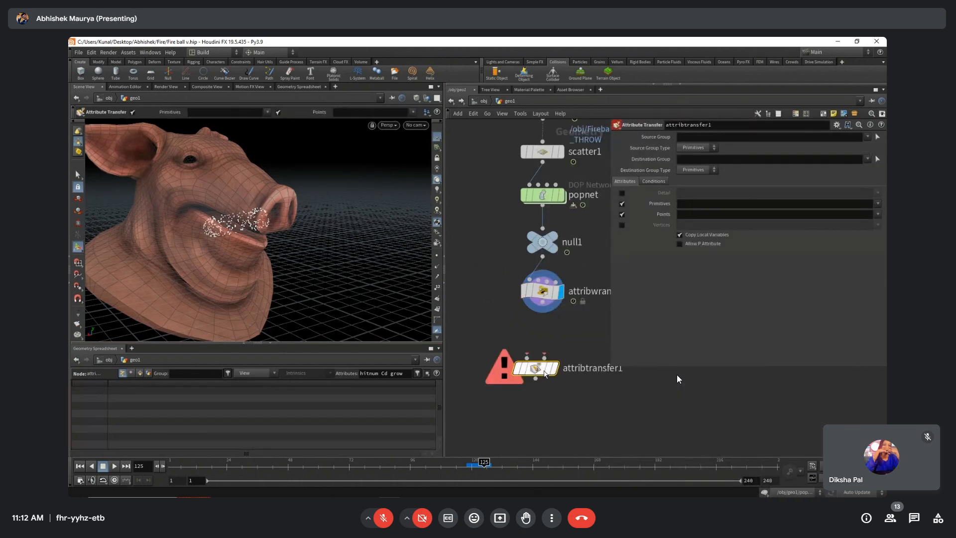
scroll(588, 339, "down", 2)
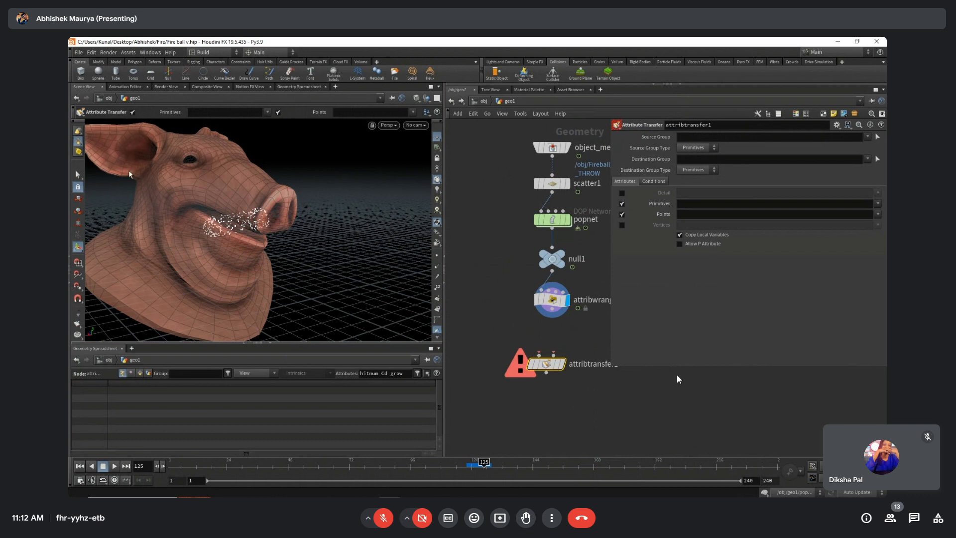
Add an Object Merge node in the empty network space beside attribwrangle1, above the Attribute Transfer node.
left_click(507, 321)
mouse_move(507, 317)
middle_mouse_down()
mouse_move(512, 324)
mouse_move(501, 309)
middle_mouse_up()
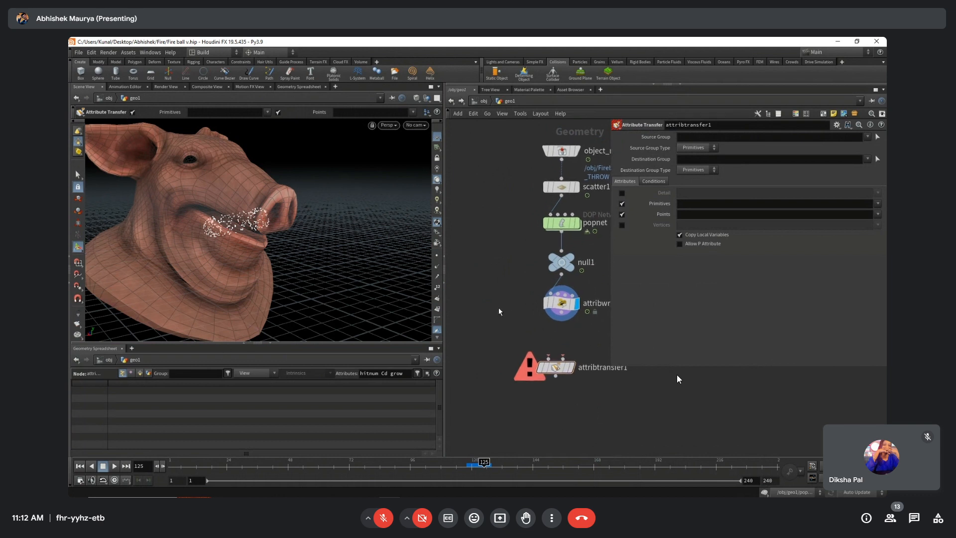
key("Tab")
type("obj")
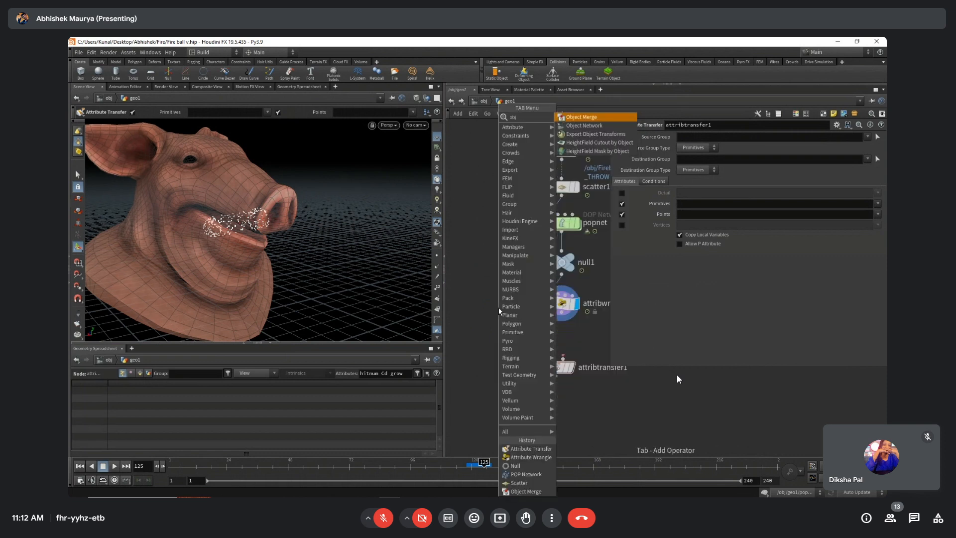
Add an Object Merge node beside the attribute wrangle, load /obj/Coll_geo/null1 into it, and display it.
key("Return")
left_click(499, 308)
middle_click_drag(493, 217, 489, 225)
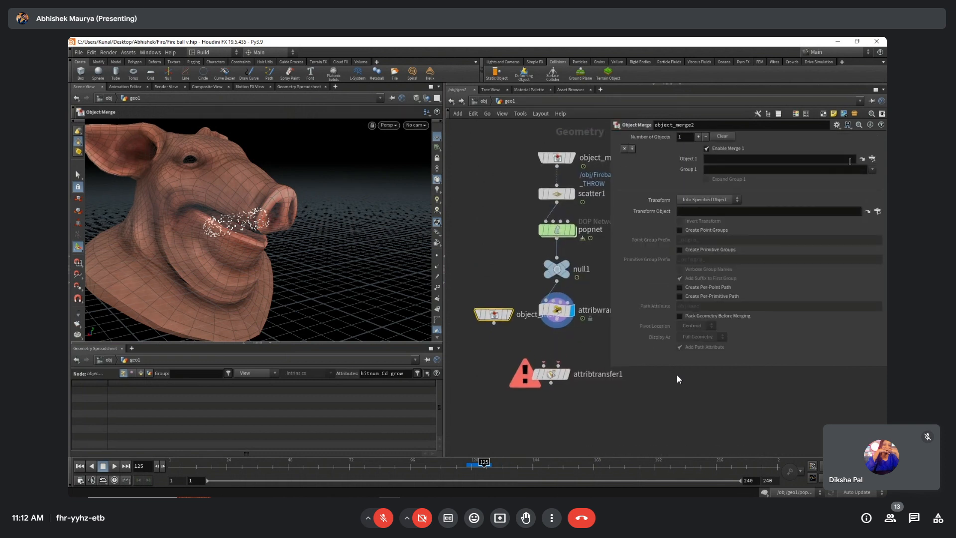
left_click(871, 158)
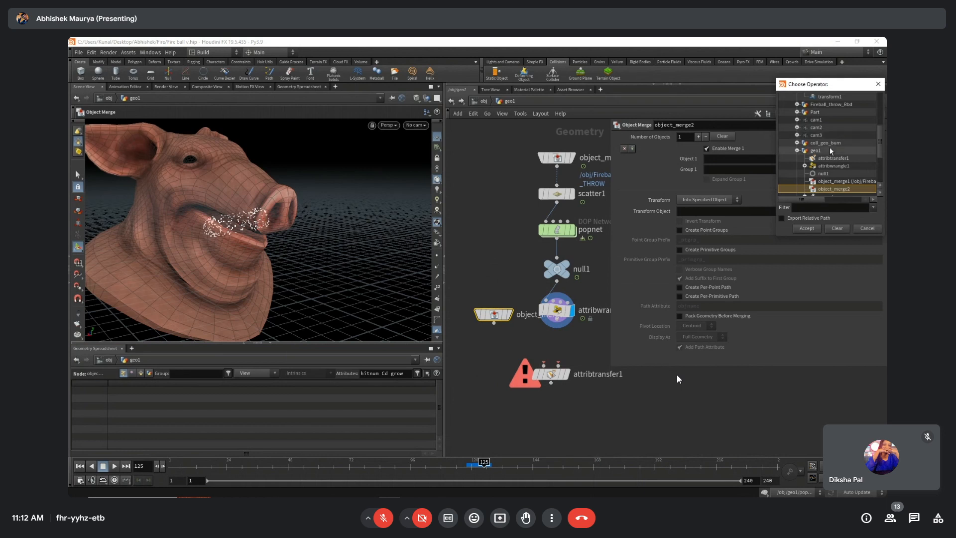
scroll(830, 148, "up", 5)
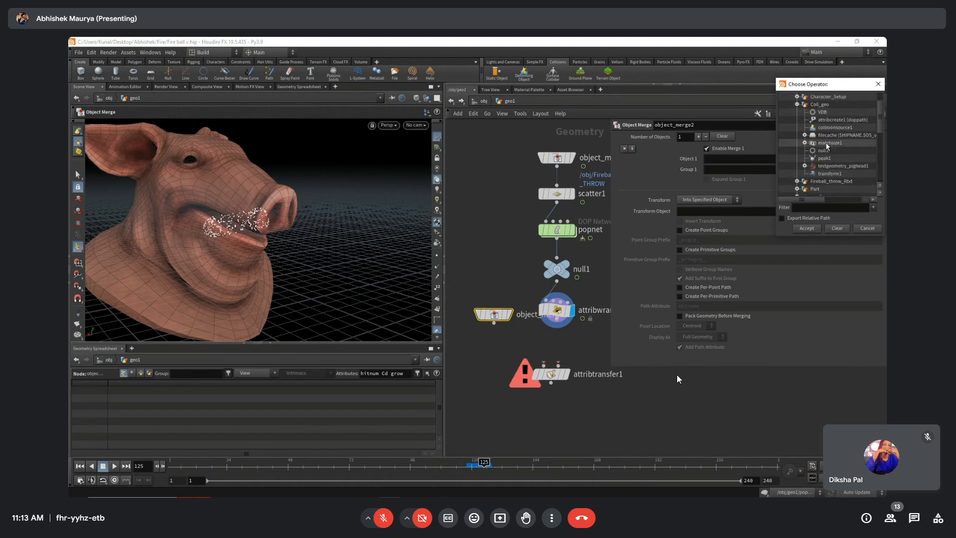
double_click(823, 173)
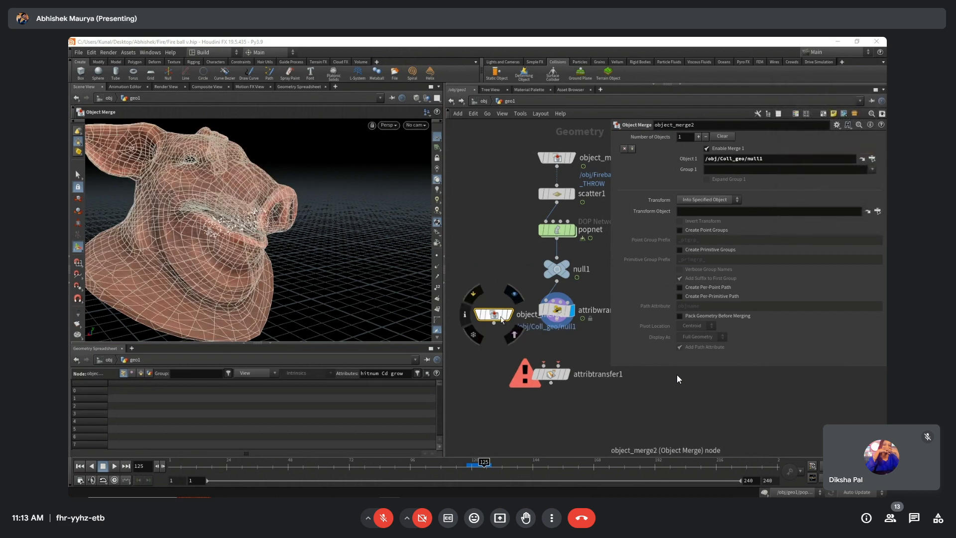
left_click_drag(495, 316, 491, 312)
left_click(505, 310)
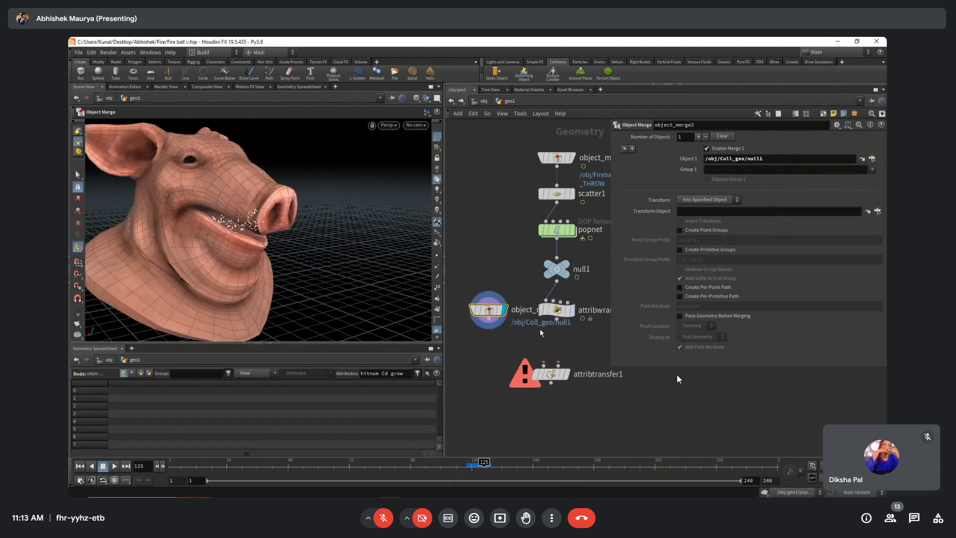
Wire the new object merge and the attribute wrangle into the Attribute Transfer's two inputs and display that node.
middle_click_drag(558, 361, 507, 350)
scroll(506, 350, "down", 2)
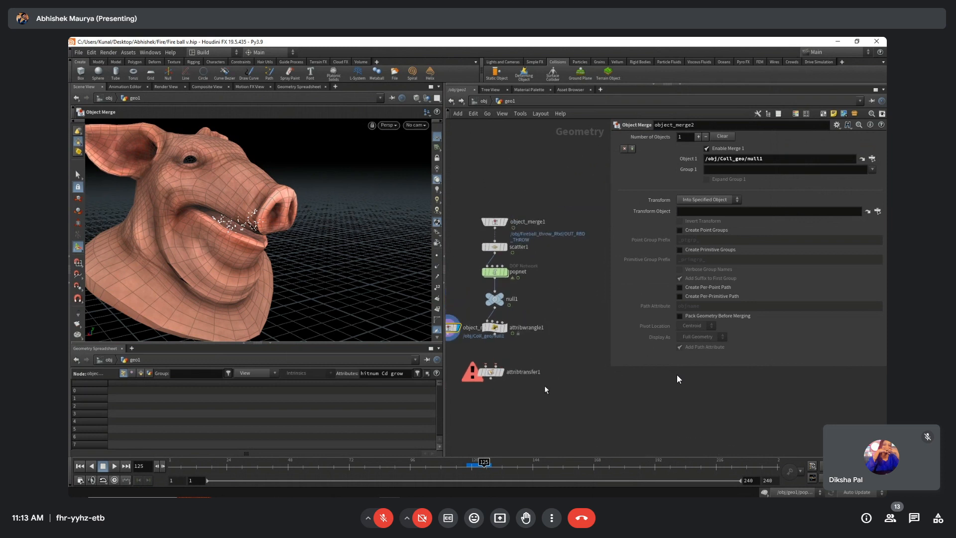
middle_click_drag(544, 388, 575, 383)
left_click_drag(526, 360, 476, 333)
middle_click_drag(499, 329, 507, 327)
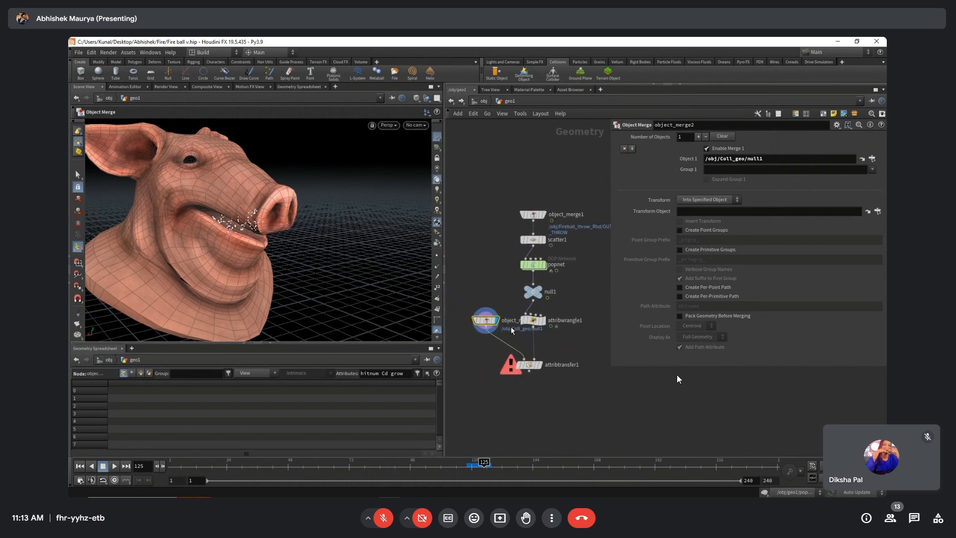
scroll(507, 327, "up", 2)
left_click(547, 373)
left_click_drag(534, 374, 524, 358)
Set the viewport to hide all other objects.
left_click(428, 100)
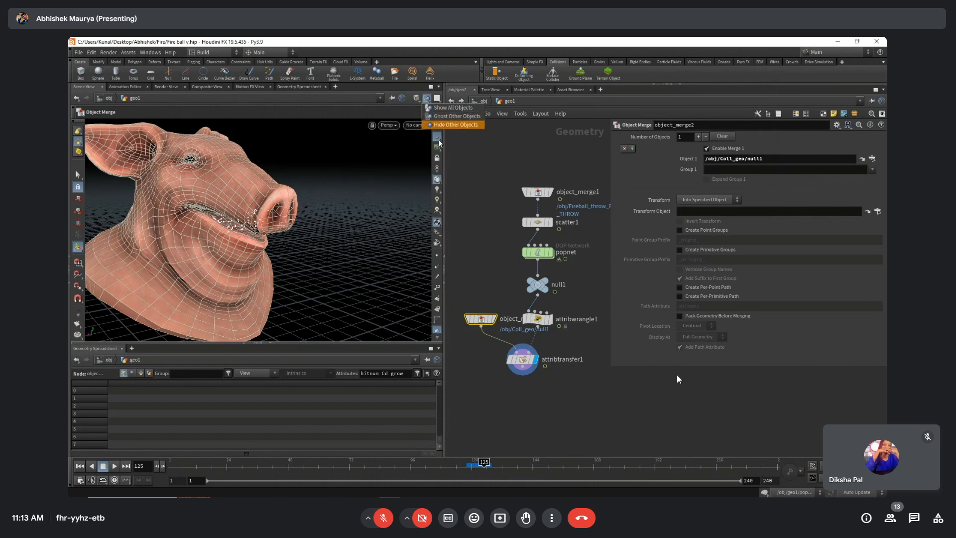
left_click(443, 126)
middle_click_drag(502, 266, 525, 260)
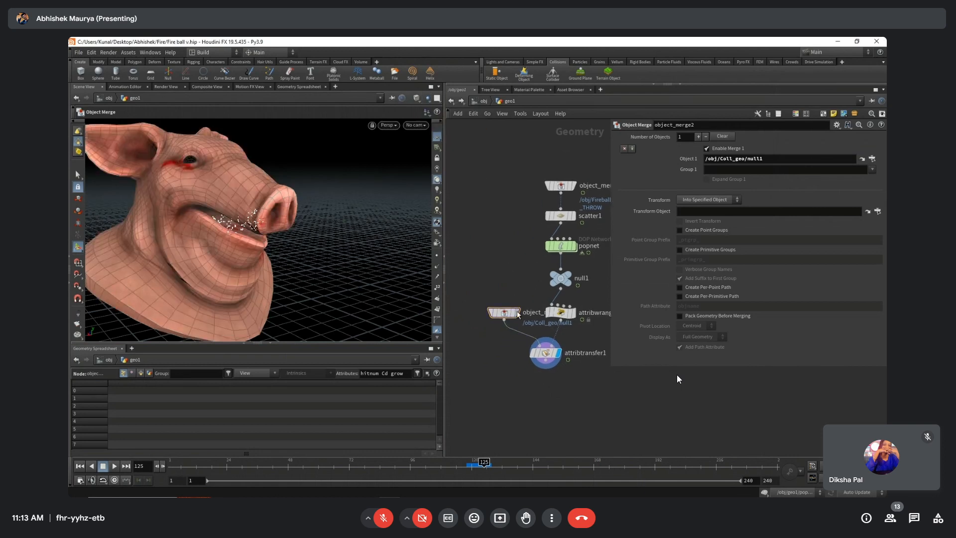
Move object_merge2 upward in the network, display it, and add a Color node below it.
left_click_drag(504, 316, 476, 285)
key("Tab")
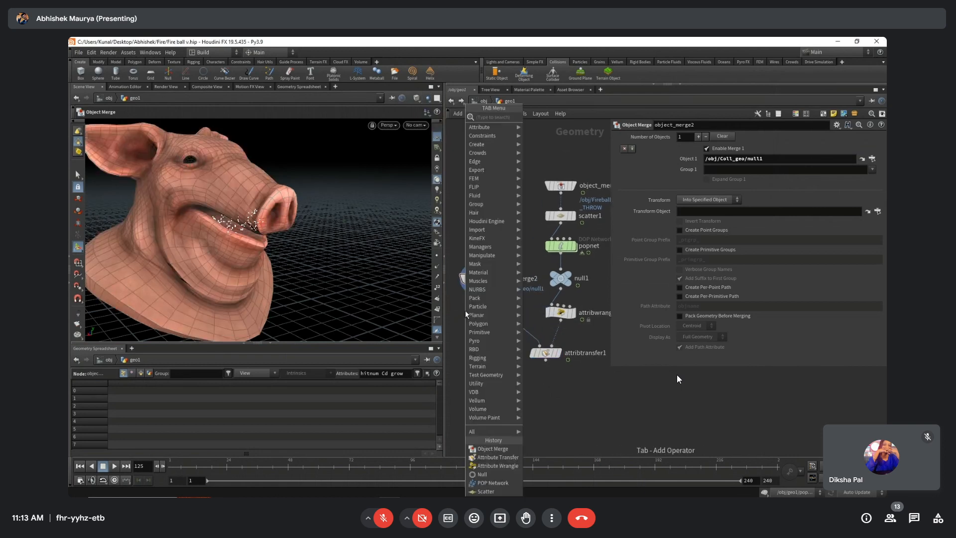
type("color")
key("Return")
left_click(465, 311)
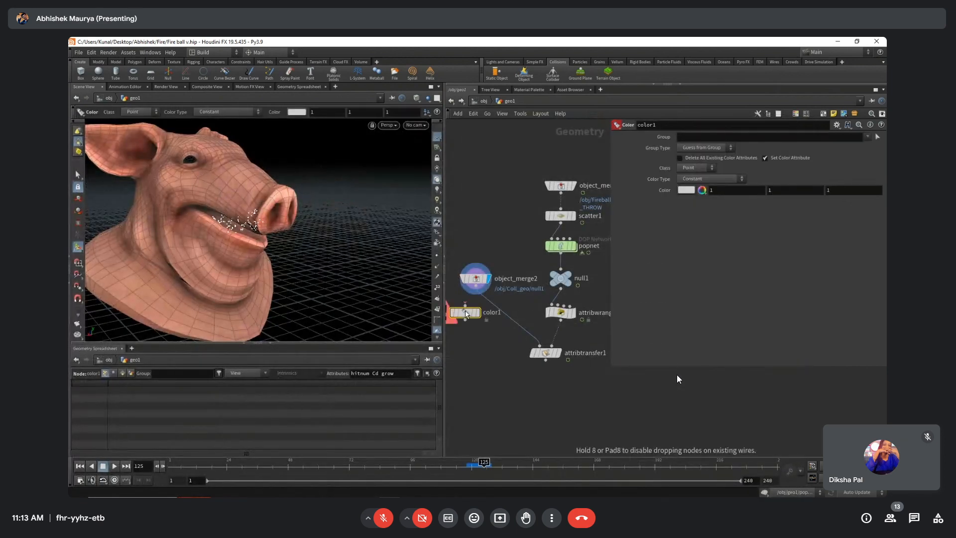
middle_click(477, 283)
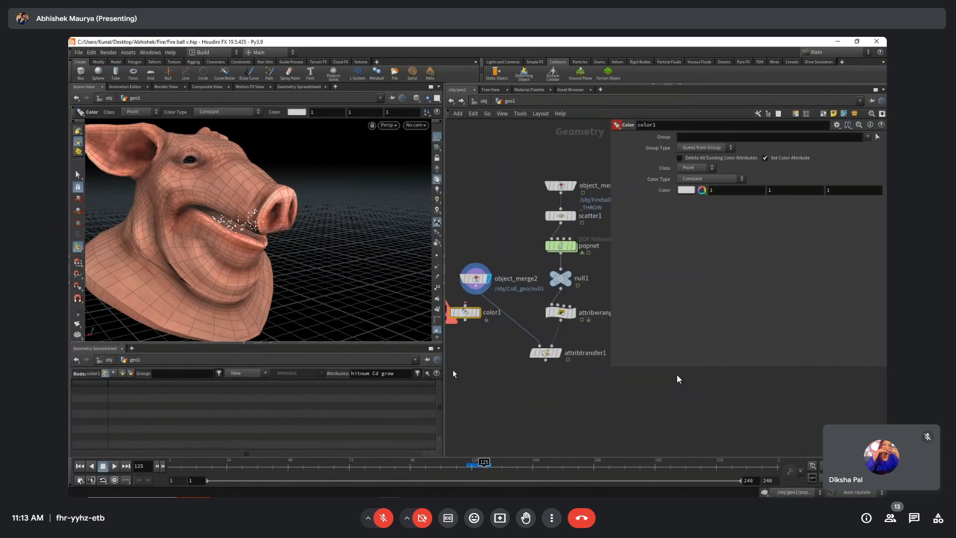
Add a Clean node and insert it between object_merge2 and the Attribute Transfer, with the Color node moved aside.
key("Tab")
type("clean")
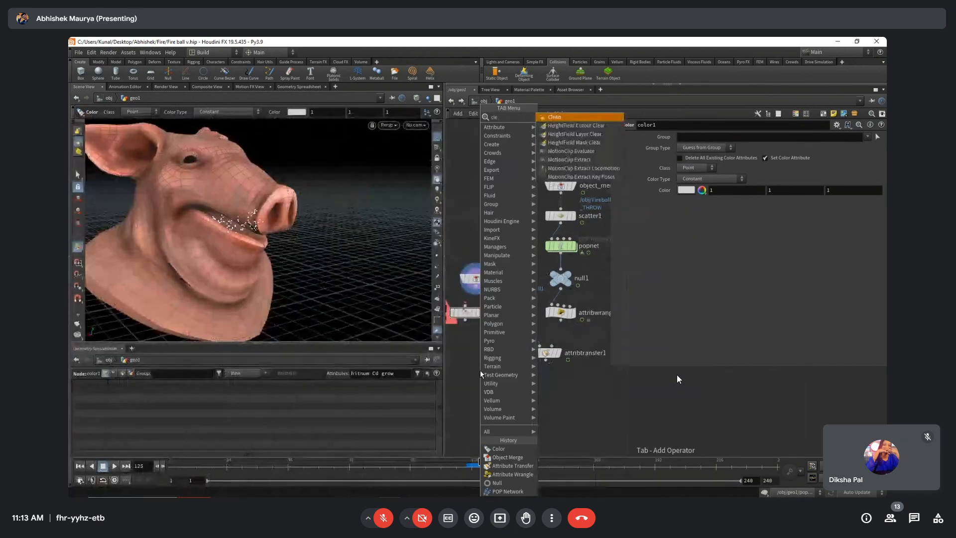
key("Return")
left_click(480, 369)
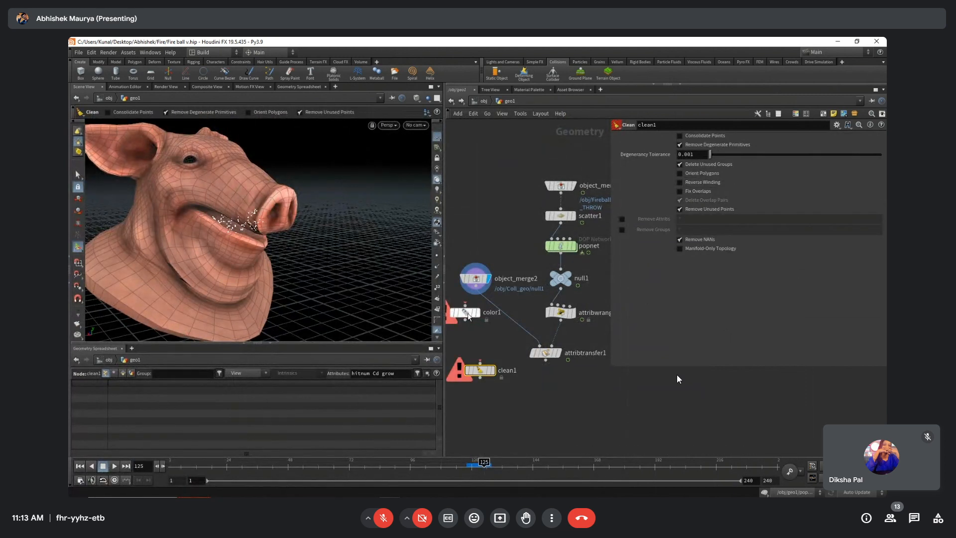
mouse_move(465, 313)
left_mouse_down()
mouse_move(497, 391)
mouse_move(496, 307)
mouse_move(477, 313)
left_mouse_up()
Enable Remove Attribs and Remove Groups with * on the Clean node and display it.
left_click(621, 219)
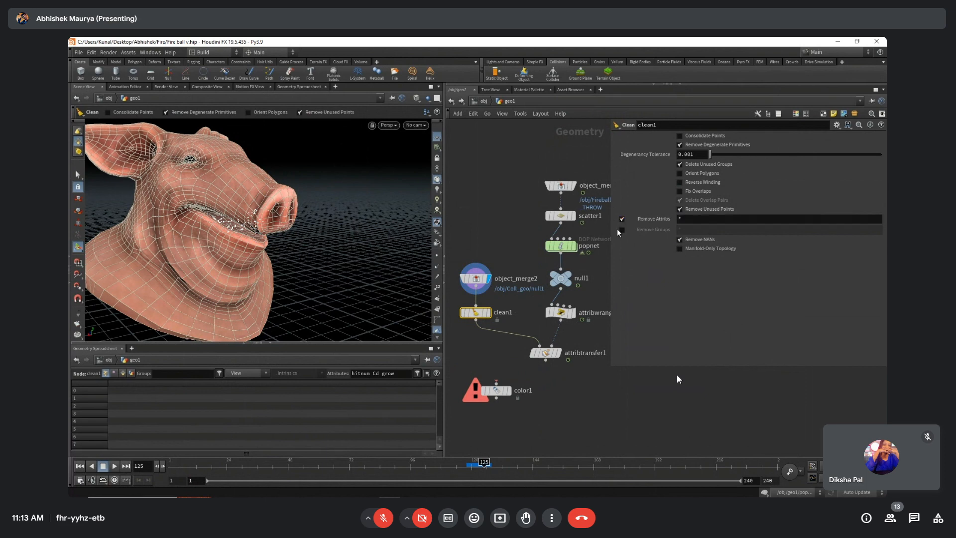
left_click(621, 229)
left_click(488, 312)
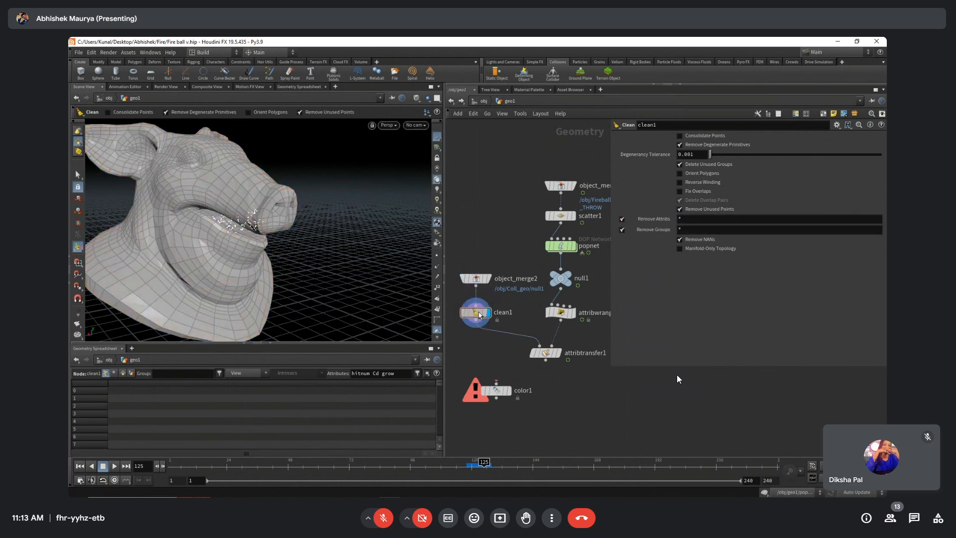
Add a Remesh node after the Clean node and wire it through the Color node into the Attribute Transfer.
middle_click_drag(499, 395, 524, 369)
left_click_drag(524, 368, 523, 330)
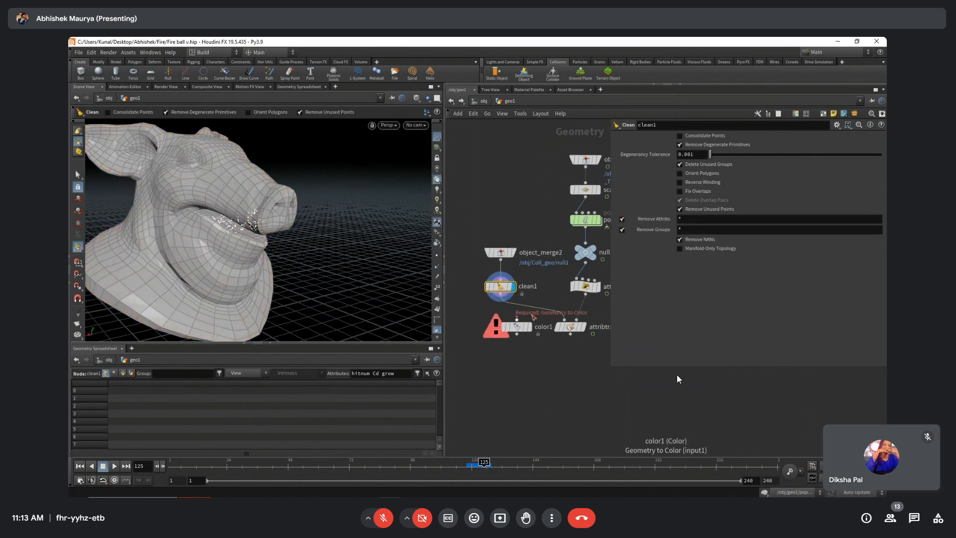
key("Tab")
type("rem")
key("Return")
left_click(507, 351)
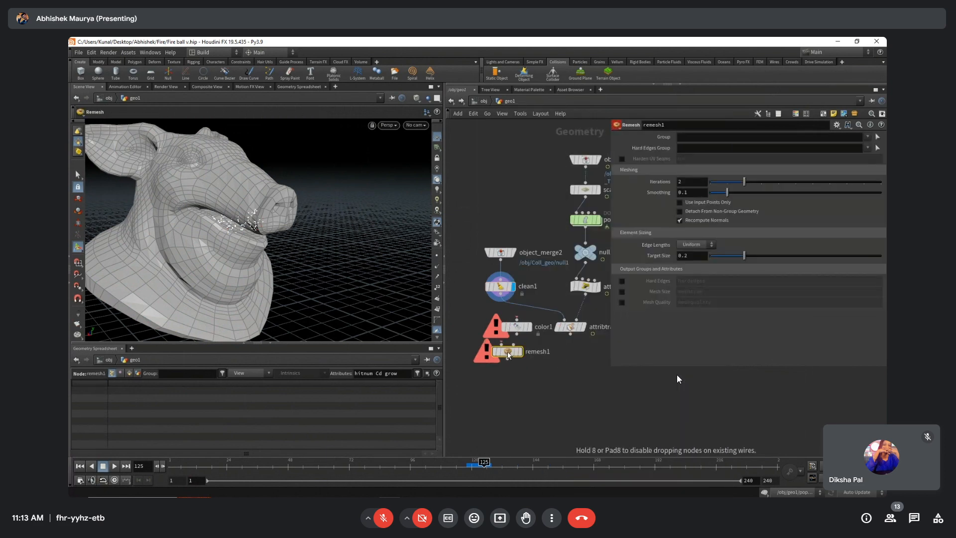
mouse_move(508, 352)
left_mouse_down()
mouse_move(501, 316)
mouse_move(493, 371)
mouse_move(497, 350)
left_mouse_up()
scroll(532, 341, "up", 2)
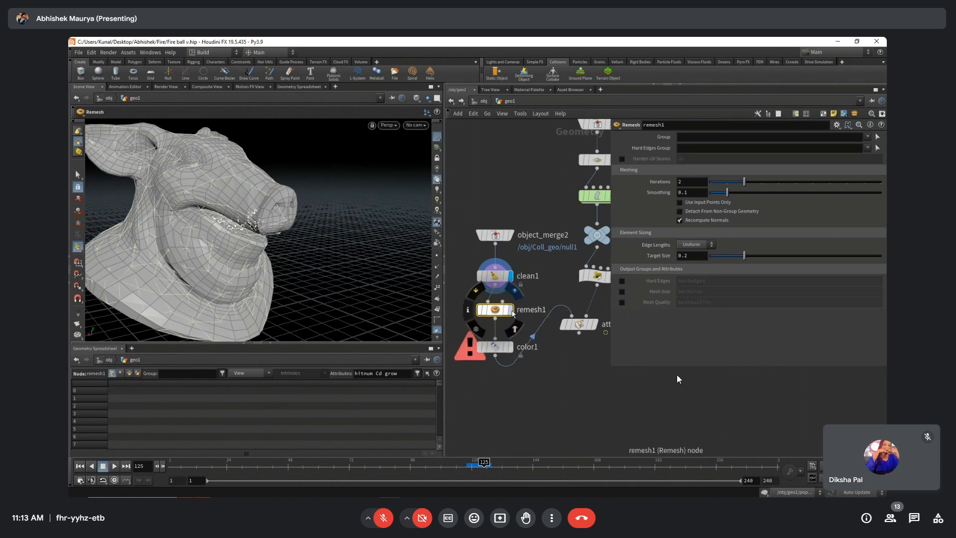
Display the Remesh node and set its target size to 0.05.
left_click(509, 309)
left_click(700, 255)
key("BackSpace")
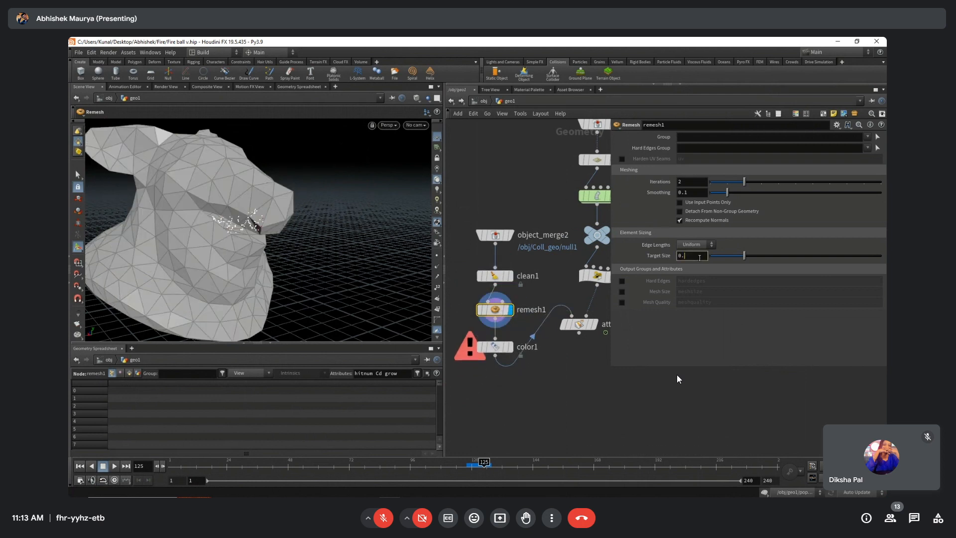
type("02")
key("BackSpace")
type("5")
key("Return")
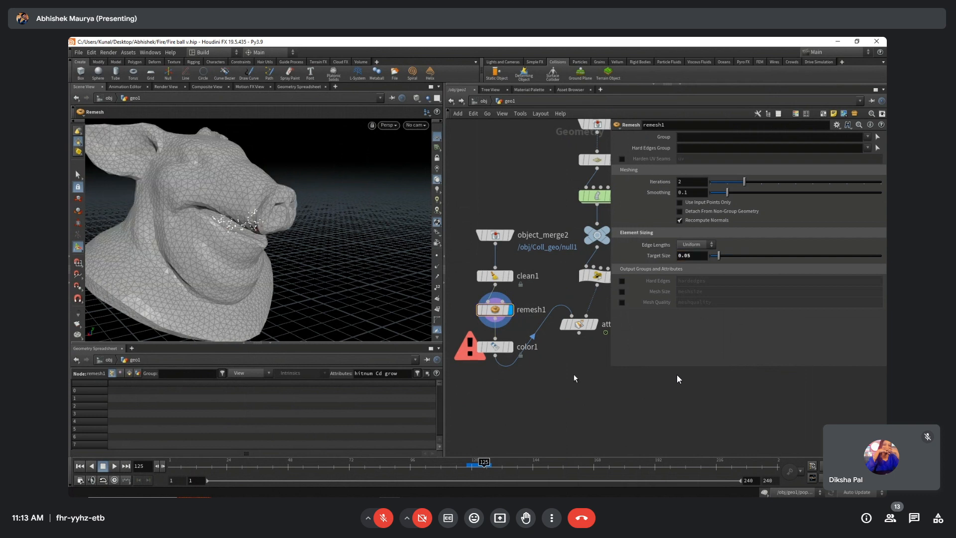
Display the Color node and set its colour to black (0, 0, 0).
middle_click_drag(541, 403, 564, 386)
left_click(533, 330)
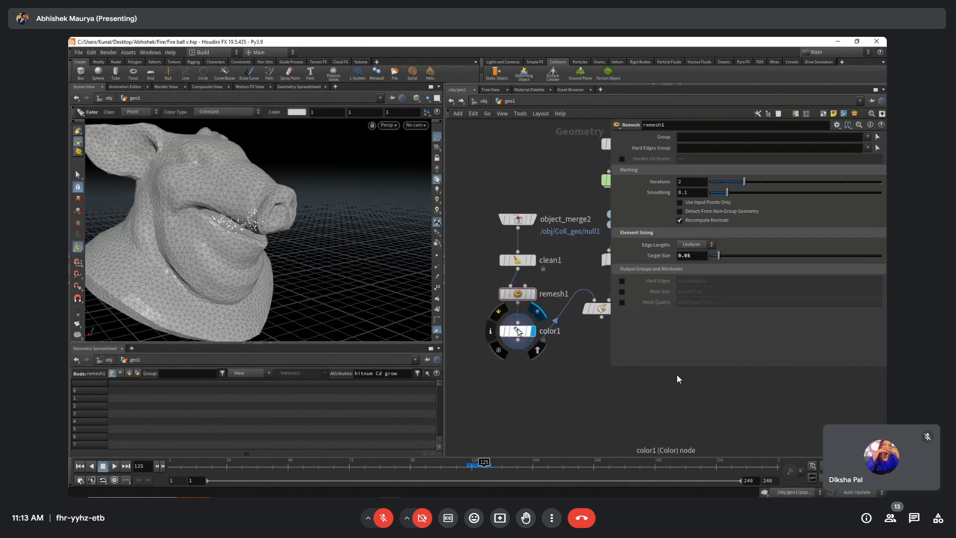
left_click(518, 332)
left_click(717, 192)
type("0")
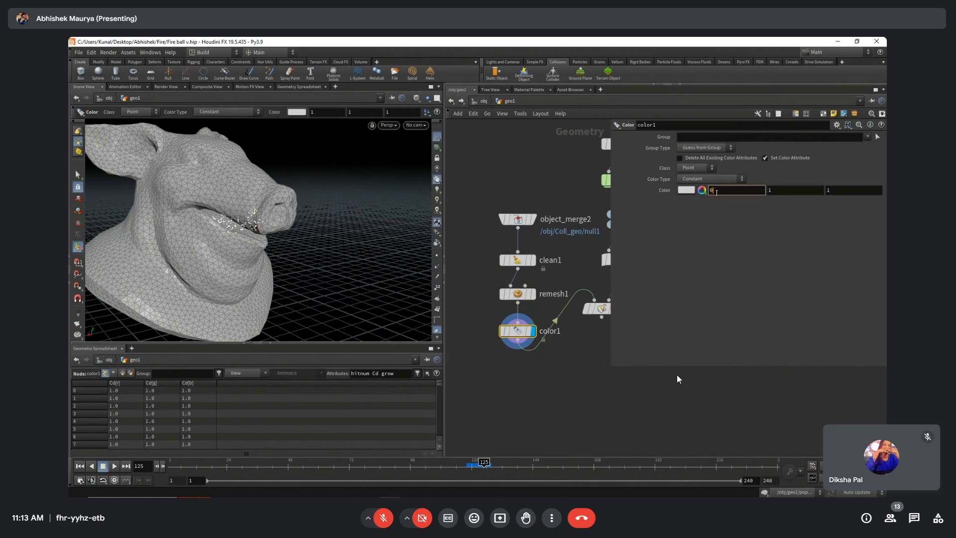
key("Tab")
type("0")
key("Tab")
type("0")
key("Return")
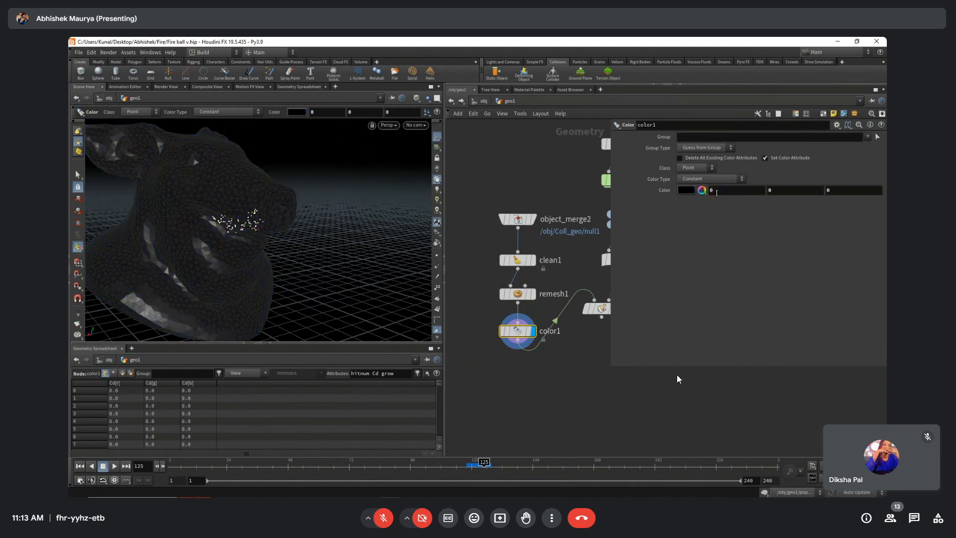
Display the Attribute Transfer node and move it below the Color and attribute wrangle branches.
middle_click_drag(555, 315, 537, 290)
left_click(590, 288)
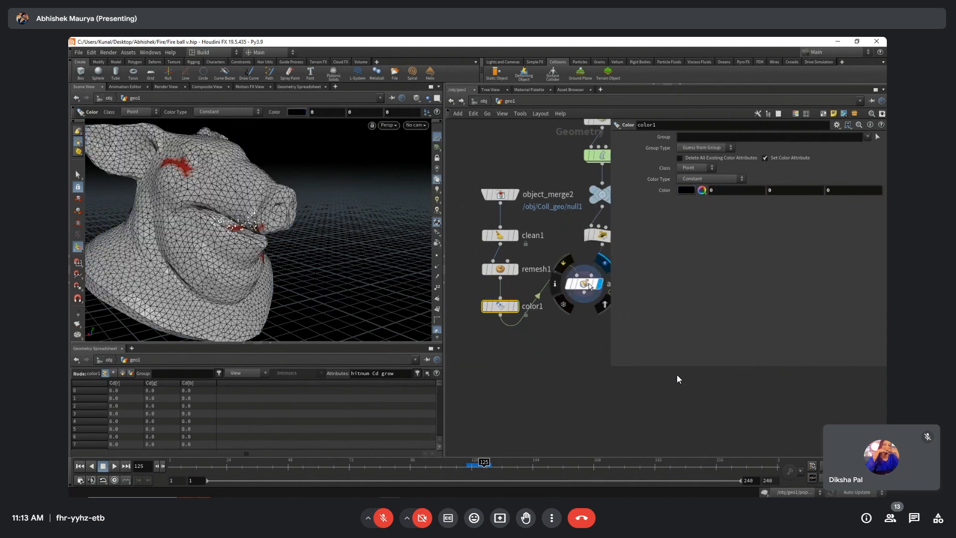
left_click_drag(591, 288, 590, 330)
middle_click_drag(590, 330, 569, 326)
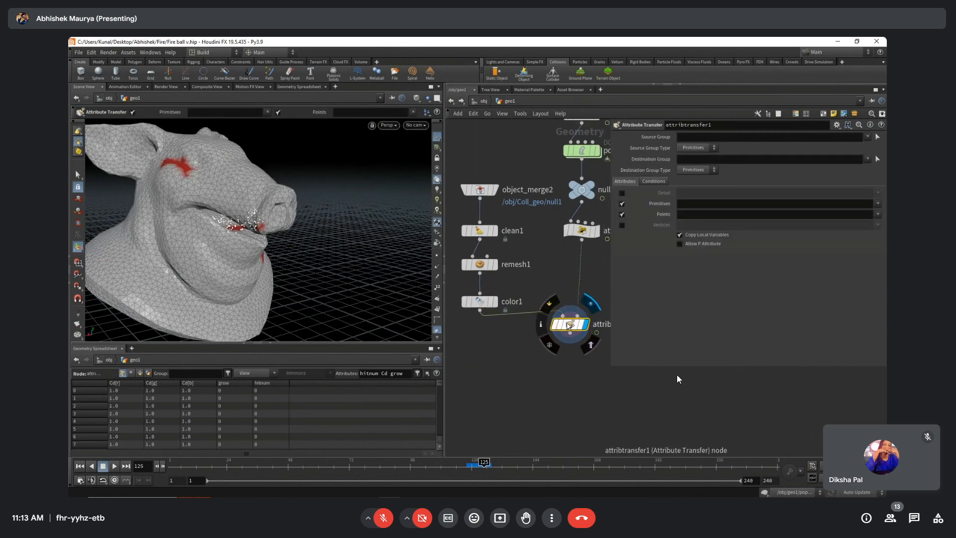
left_click_drag(569, 326, 569, 330)
middle_click_drag(558, 282, 557, 297)
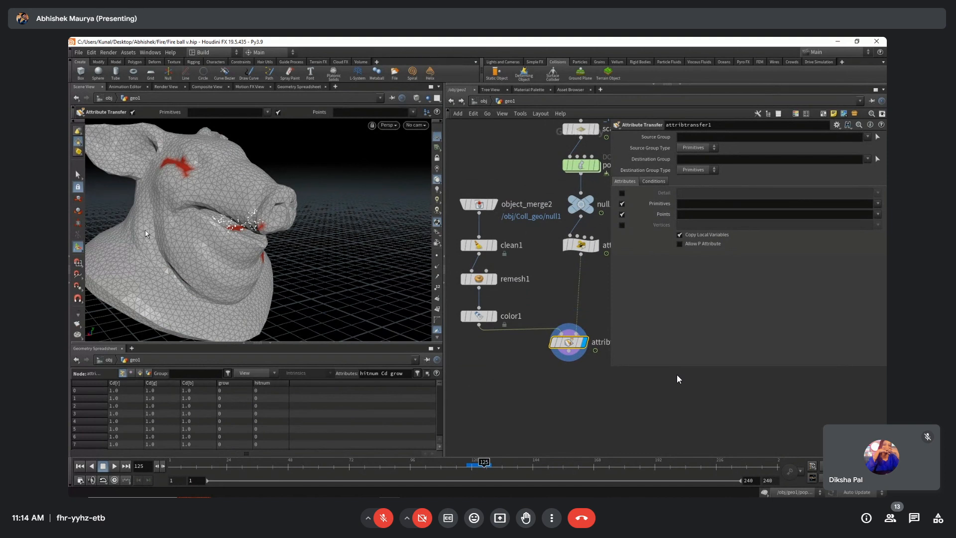
Sort the geometry spreadsheet by the Cd[r] and Cd[g] columns, in both orders for Cd[g], to compare the point colours.
left_click(117, 384)
left_click(166, 382)
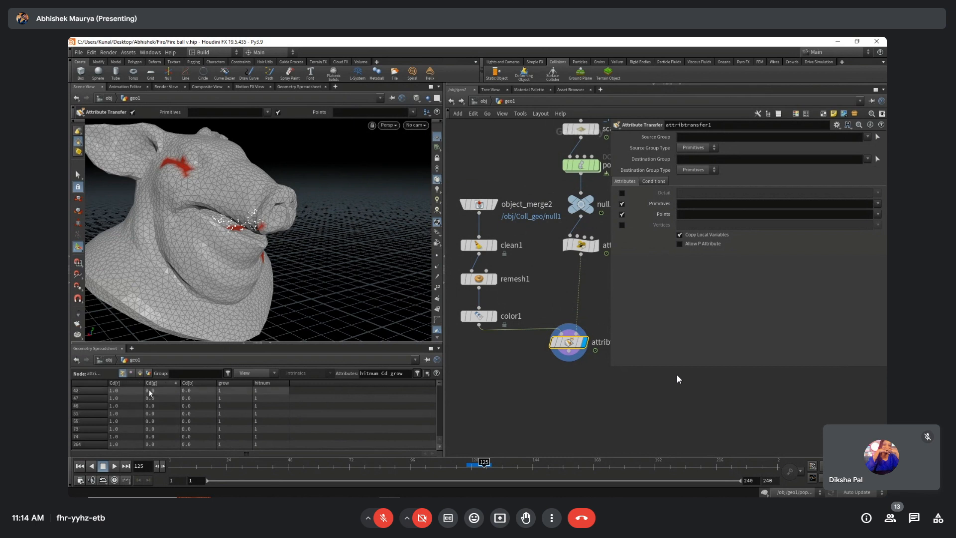
left_click(157, 382)
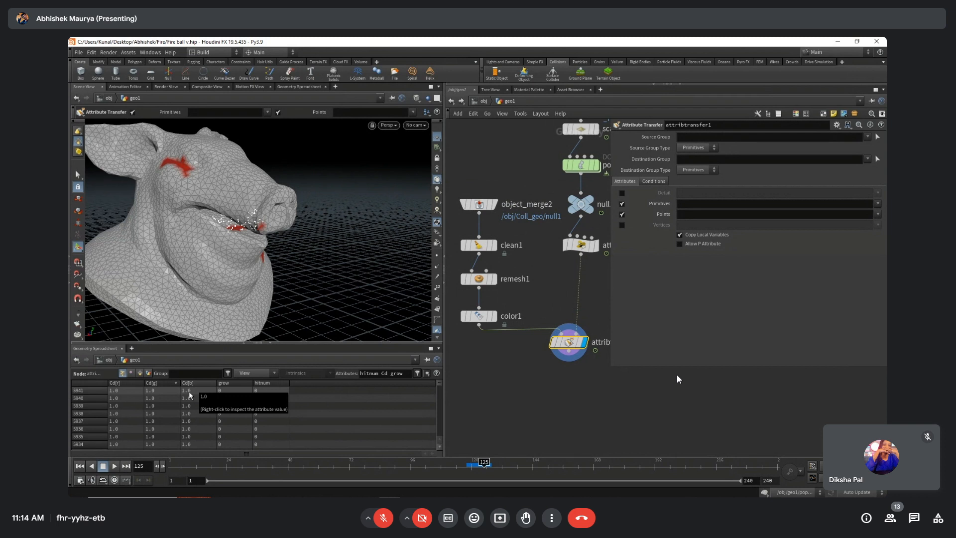
middle_click_drag(568, 278, 553, 303)
Switch to the open Notepad note and add the line "hit = 1(red)" a few lines below the existing text.
key("super")
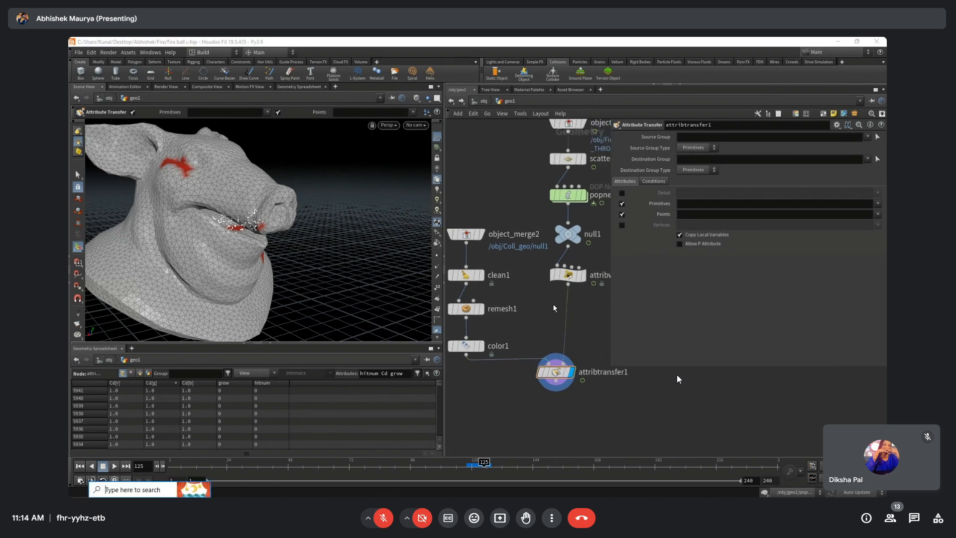
left_click(410, 493)
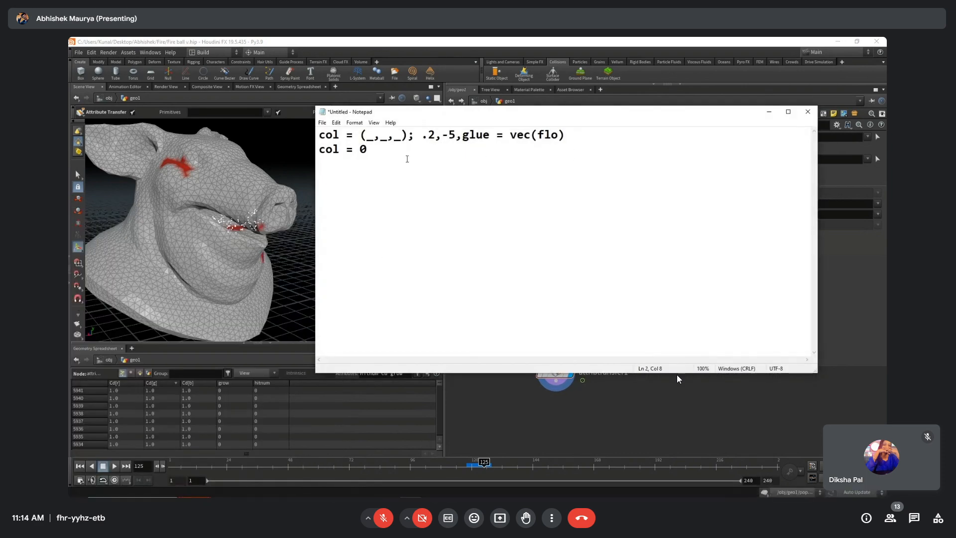
key("Return")
key("Return")
key("Return")
type("hit = 1()")
key("Left")
type("red")
key("Right")
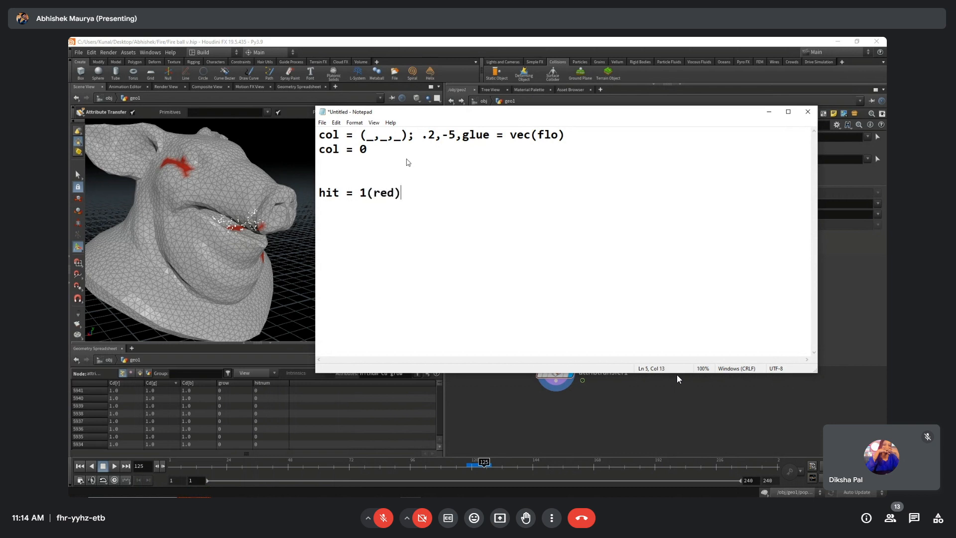
Add the line "hit/= 0(black)" directly under the red hit line.
type("hit")
type("/")
type("=")
type(" 0 ()")
type("black")
key("Left")
key("Left")
key("Left")
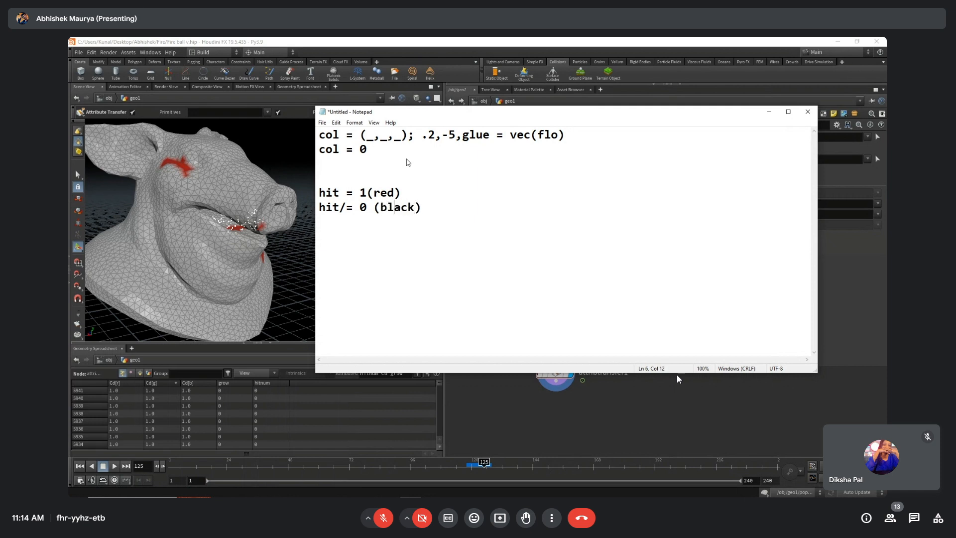
key("Left")
key("BackSpace")
key("End")
key("Return")
type("@Cd")
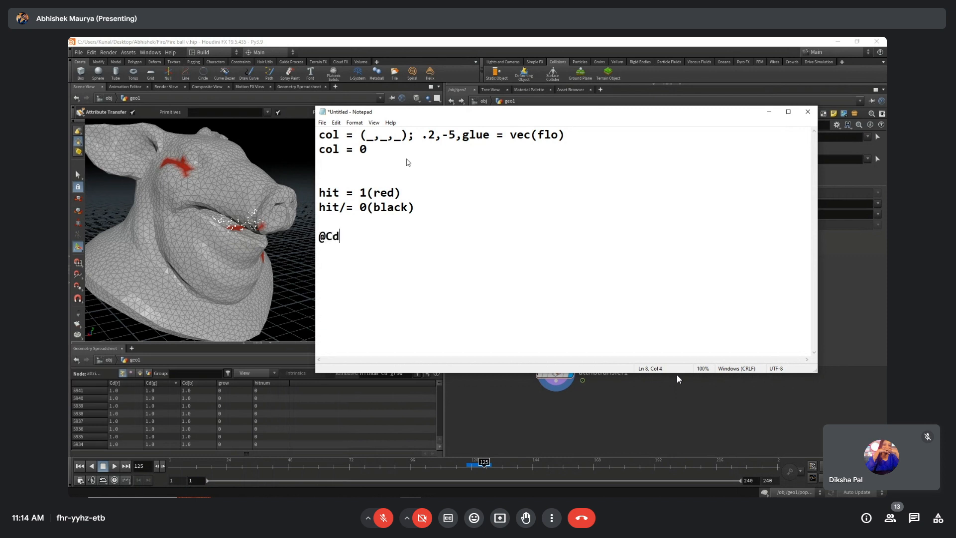
type(" = @hit;")
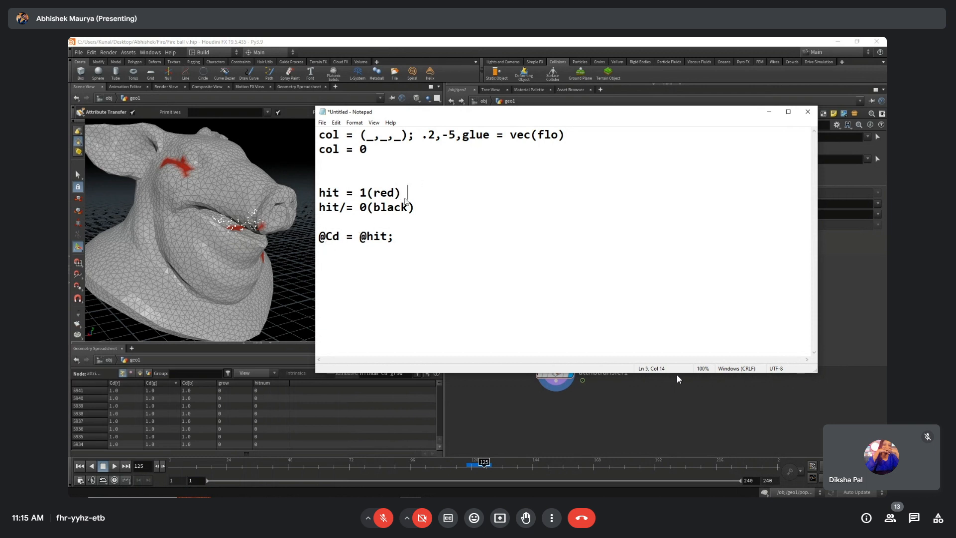
Append "(1,1,1)" to the red hit line and empty parentheses to the black hit line in the note.
type("()")
key("Left")
type("1,1,1")
key("Down")
type("()")
key("Left")
Rename "hit" to "hitnum" in both the red and the black line of the note.
left_click(340, 193)
type("num")
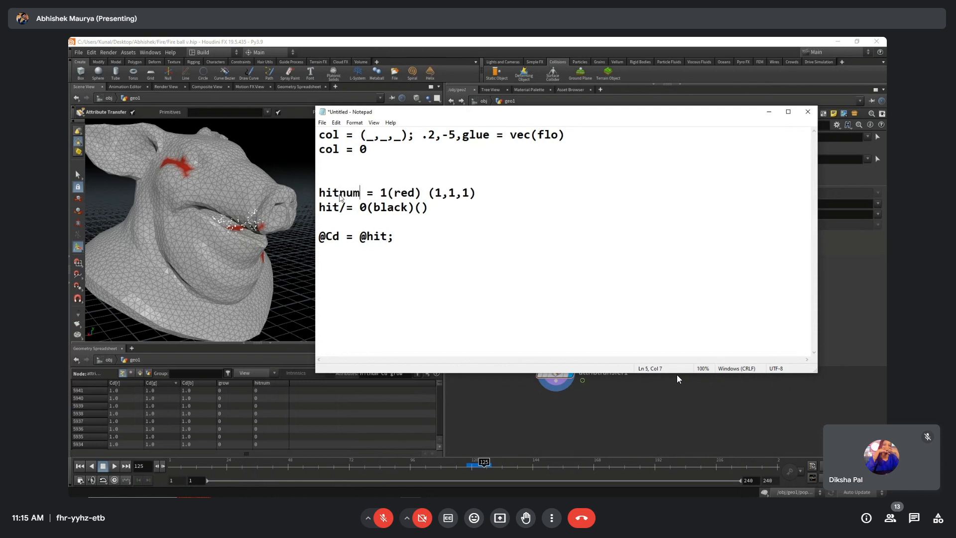
type("num")
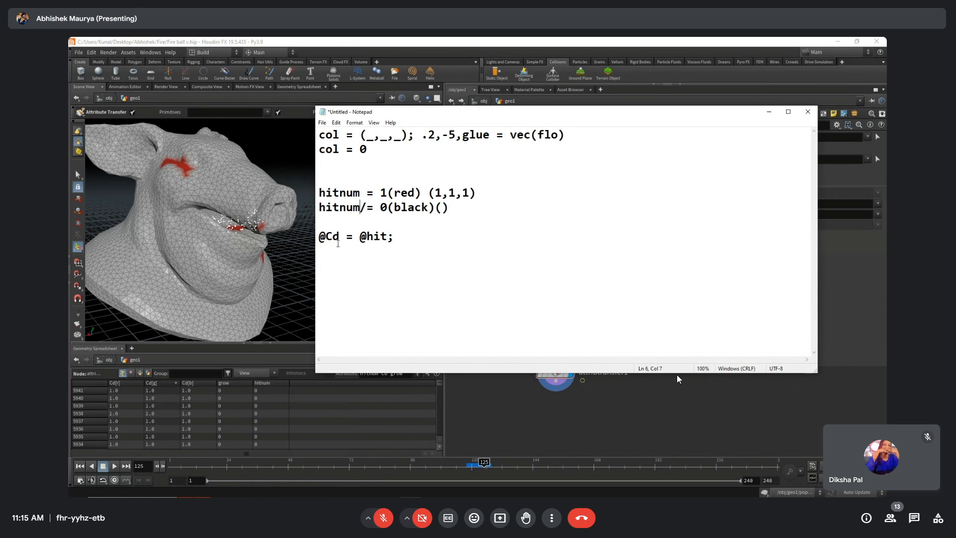
left_click(340, 237)
right_click(335, 216)
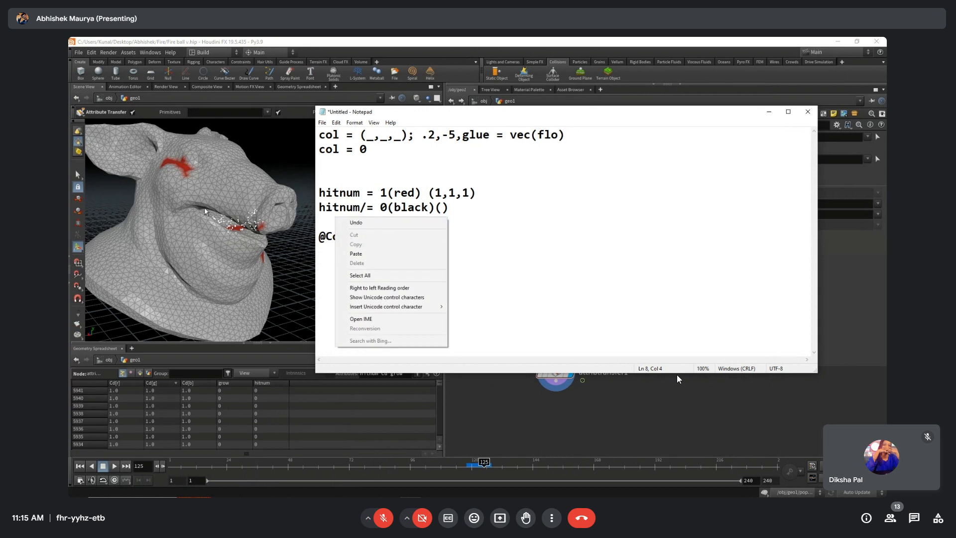
left_click(521, 242)
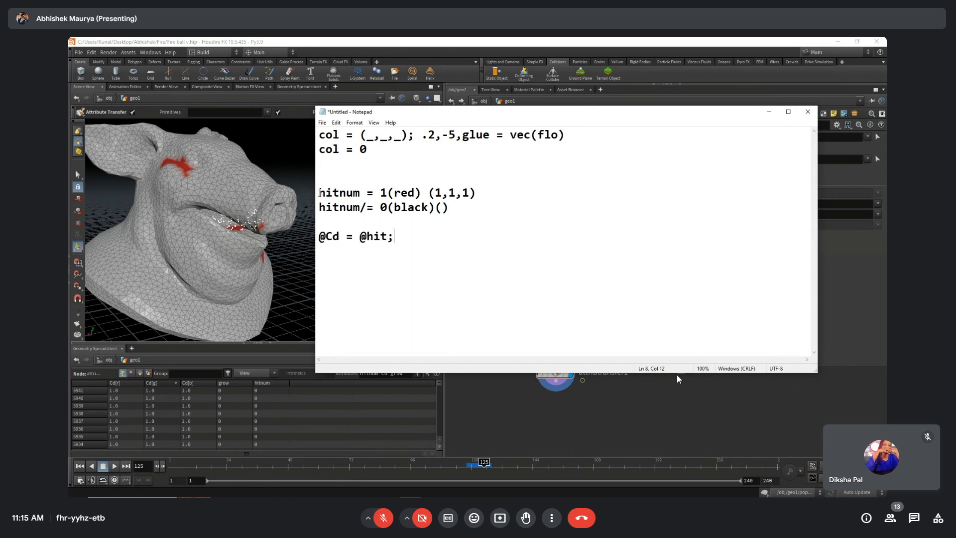
mouse_move(319, 192)
left_mouse_down()
mouse_move(464, 193)
mouse_move(312, 192)
left_mouse_up()
left_click(482, 189)
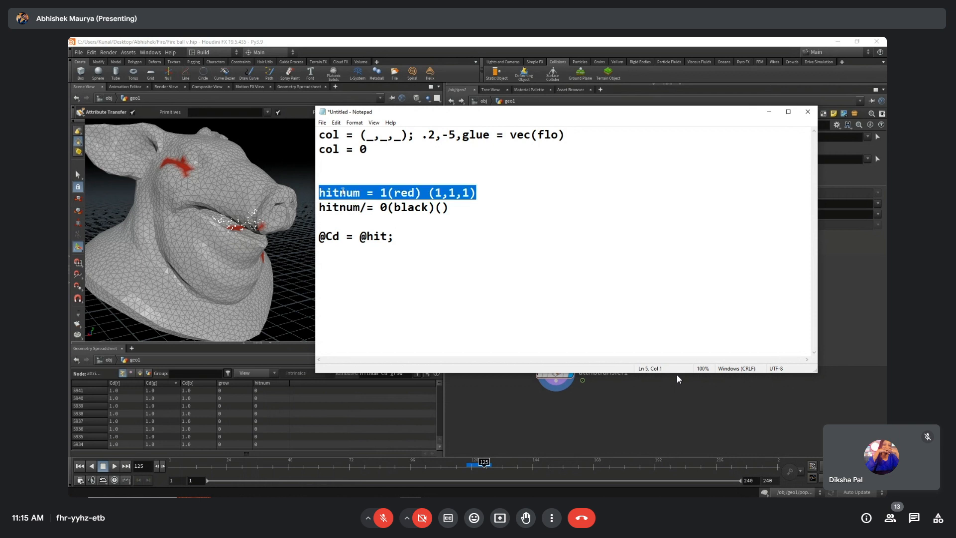
left_click(381, 193)
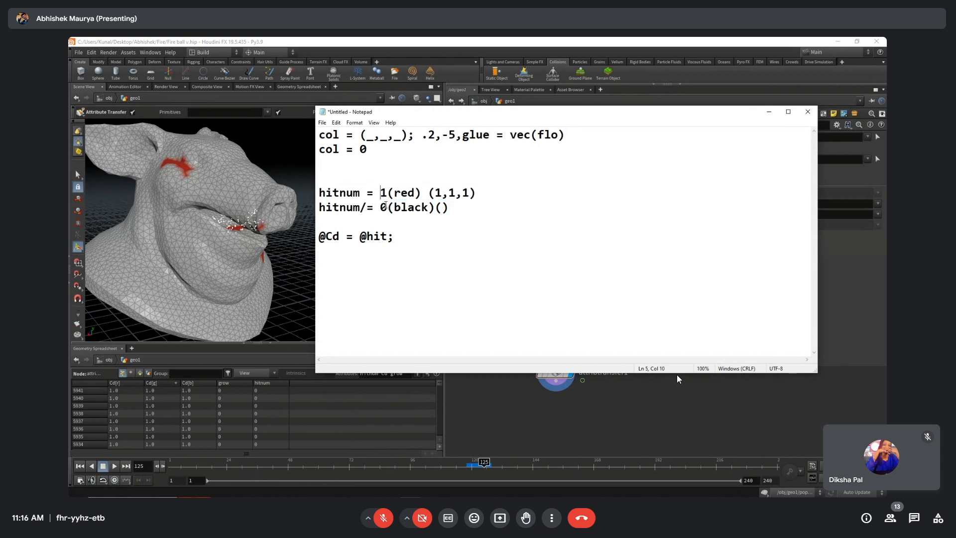
left_click_drag(340, 236, 326, 237)
left_click(342, 258)
left_click(402, 235)
key("Return")
left_click_drag(366, 236, 388, 238)
left_click_drag(387, 197, 380, 194)
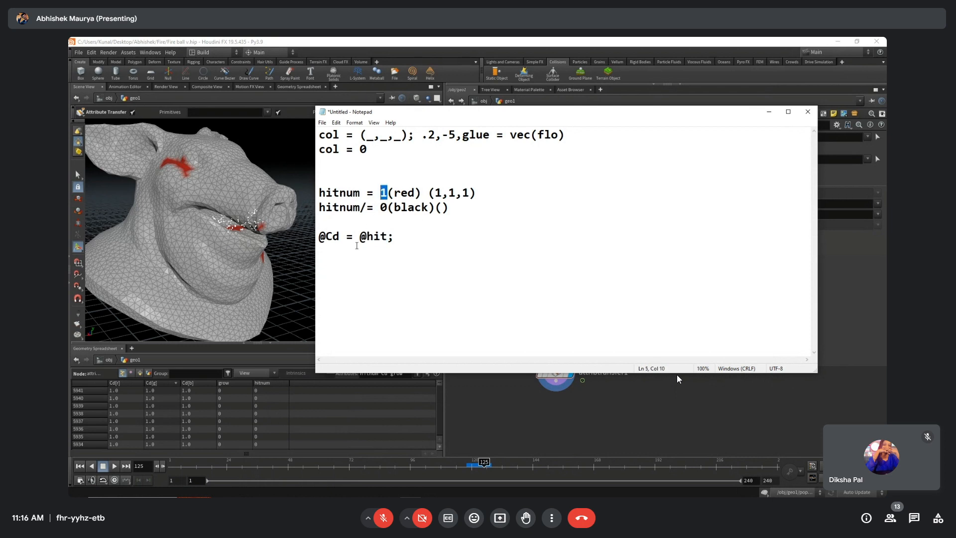
left_click(360, 194)
left_click(387, 238)
type("num")
key("End")
type("()")
key("Left")
type("1,1,1)")
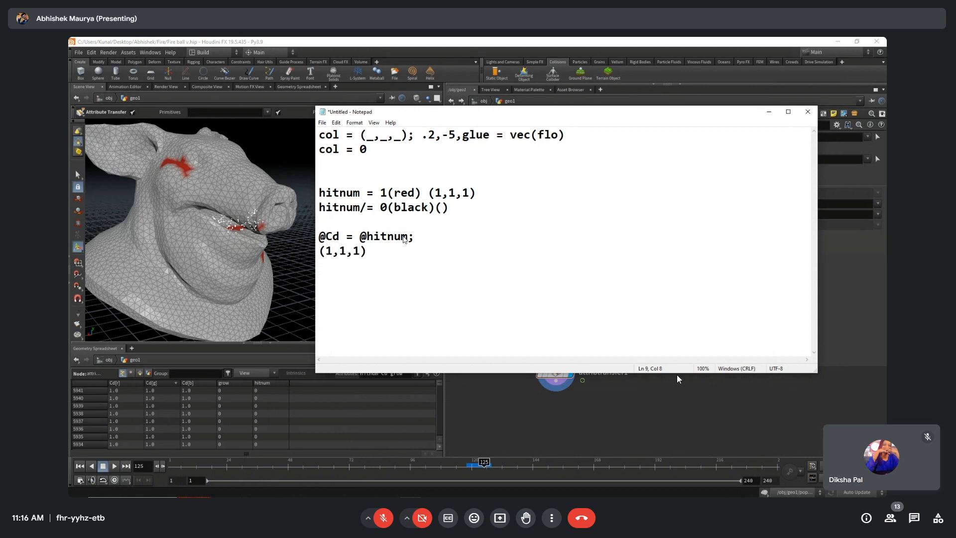
type(" = 1")
Add the line "(0,0,0) = 0" below the (1,1,1) line, separated by a blank line.
key("Return")
key("Return")
type("@")
key("BackSpace")
type("()")
key("Left")
type("0,0,0")
key("Right")
type("= 0")
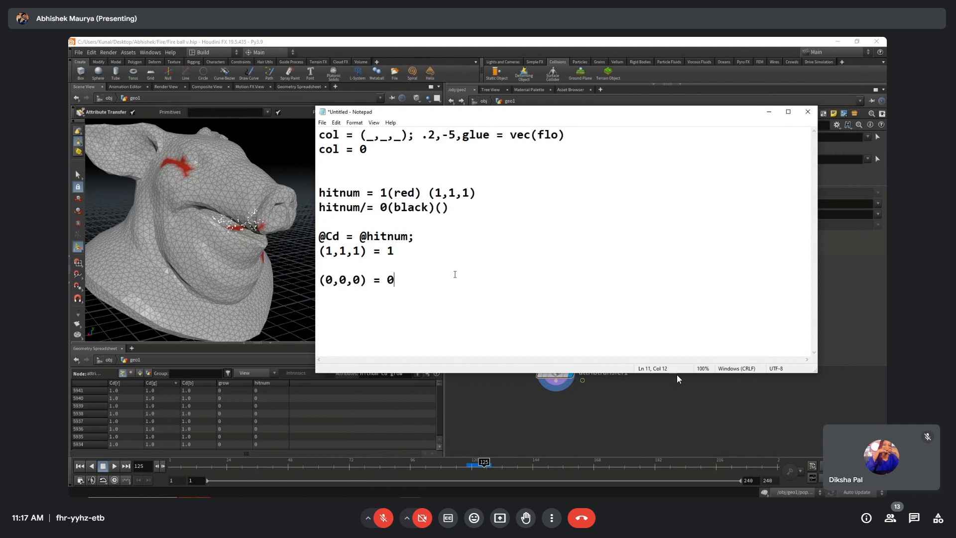
left_click(616, 406)
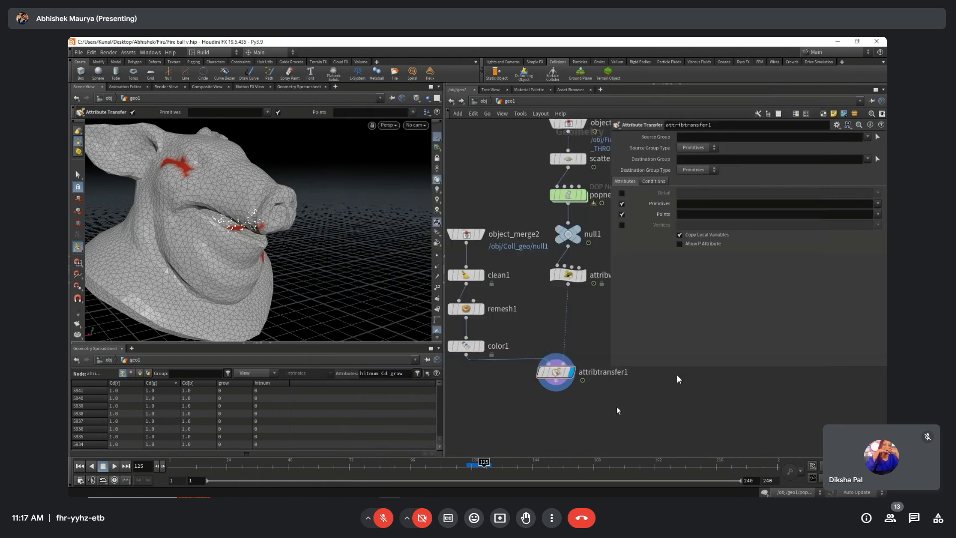
middle_click_drag(609, 322, 573, 352)
left_click(532, 305)
key("ctrl+a")
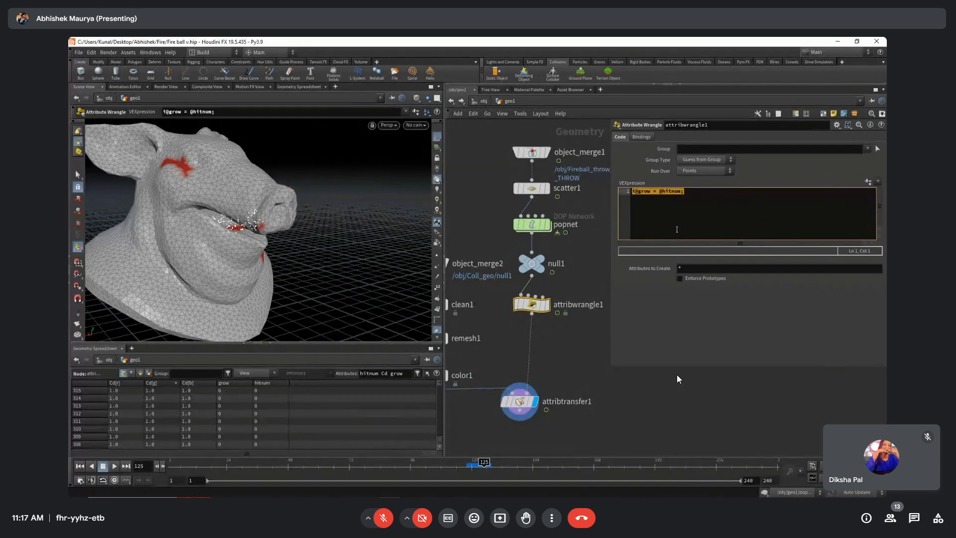
type("@Cd = @hitnum;")
left_click(572, 339)
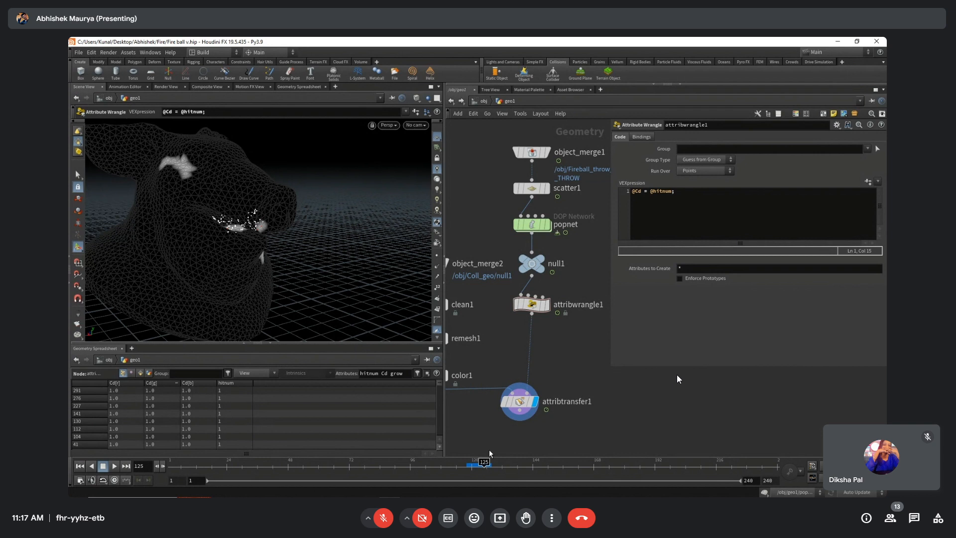
key("alt+Tab")
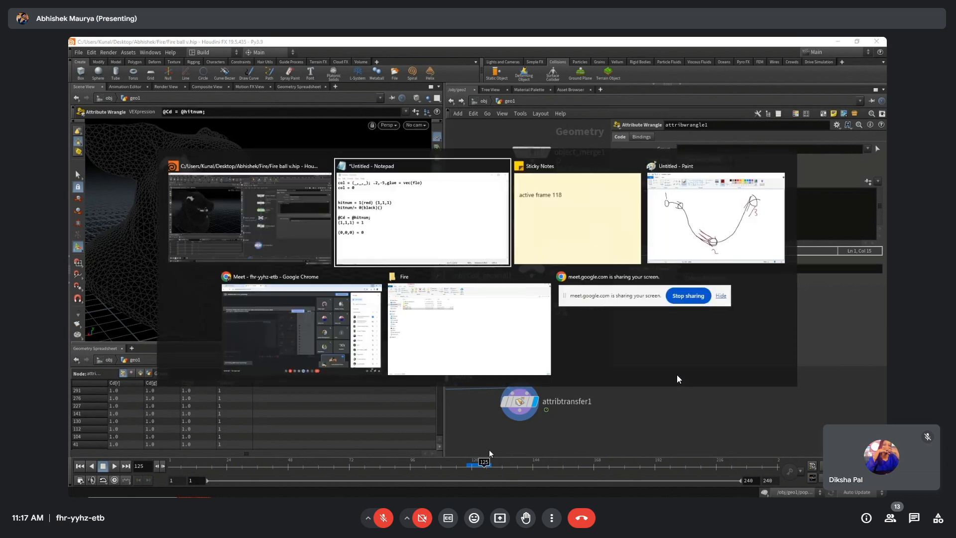
key("Tab")
key("Tab")
key("Tab")
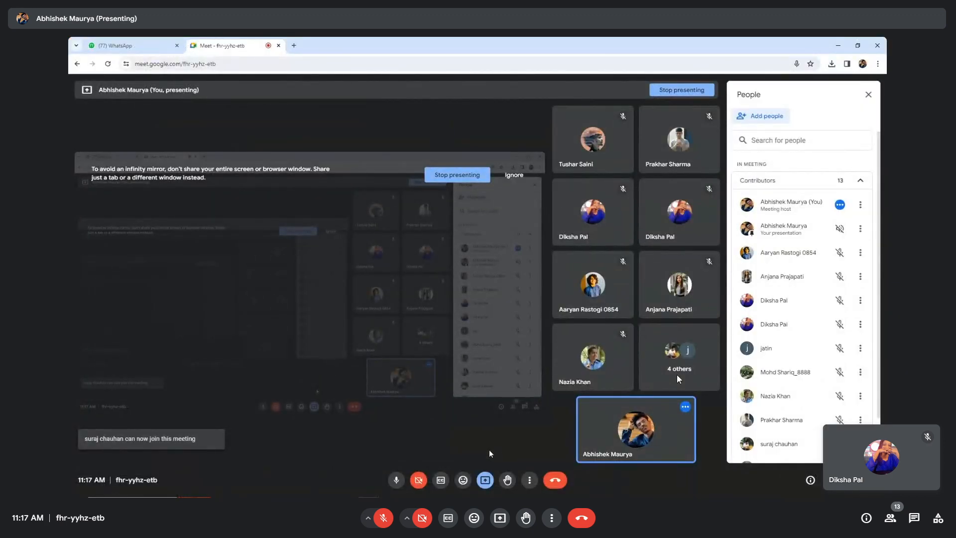
key("alt+Tab")
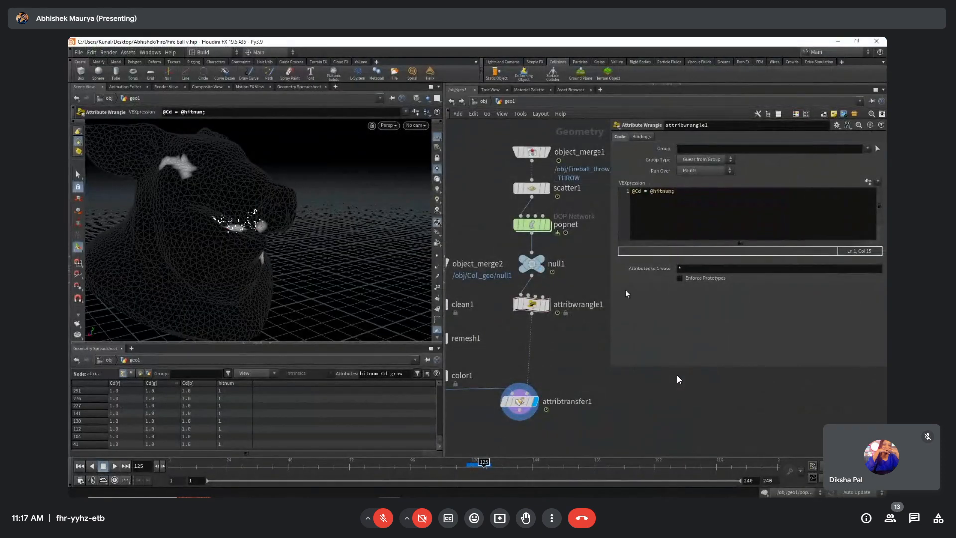
key("h")
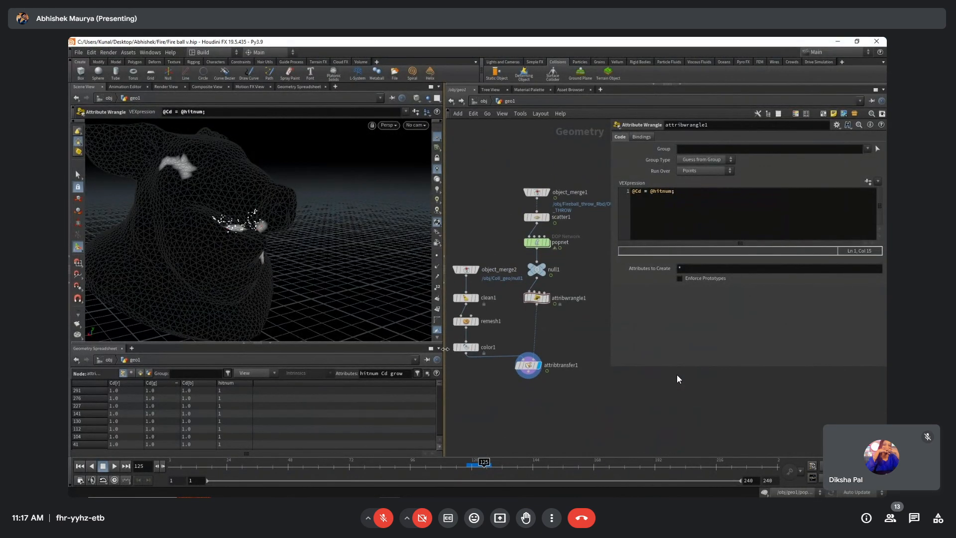
mouse_move(450, 492)
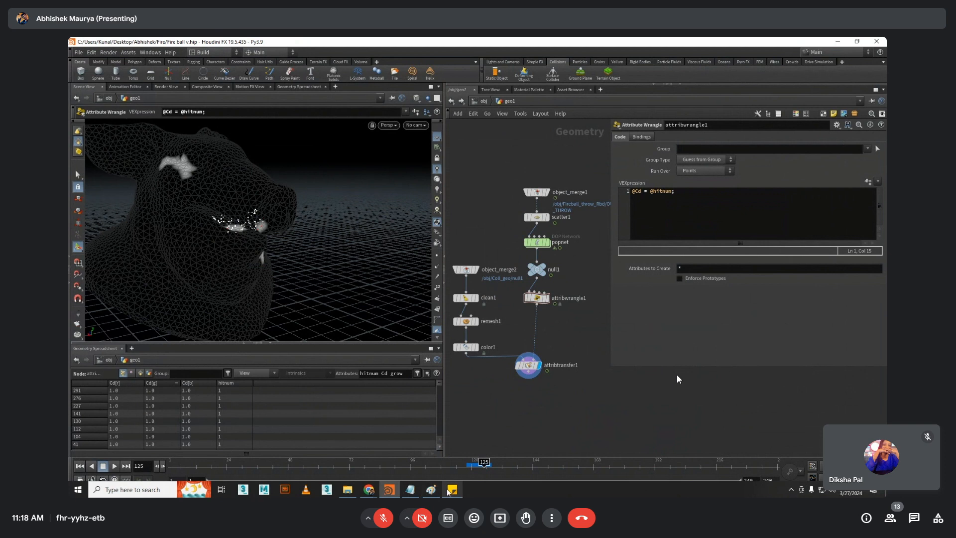
left_click(410, 490)
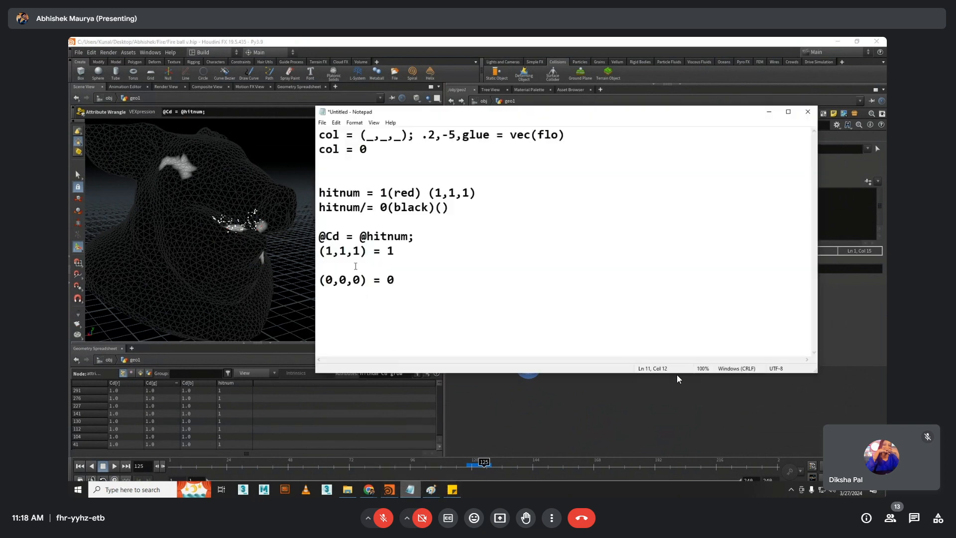
left_click(360, 236)
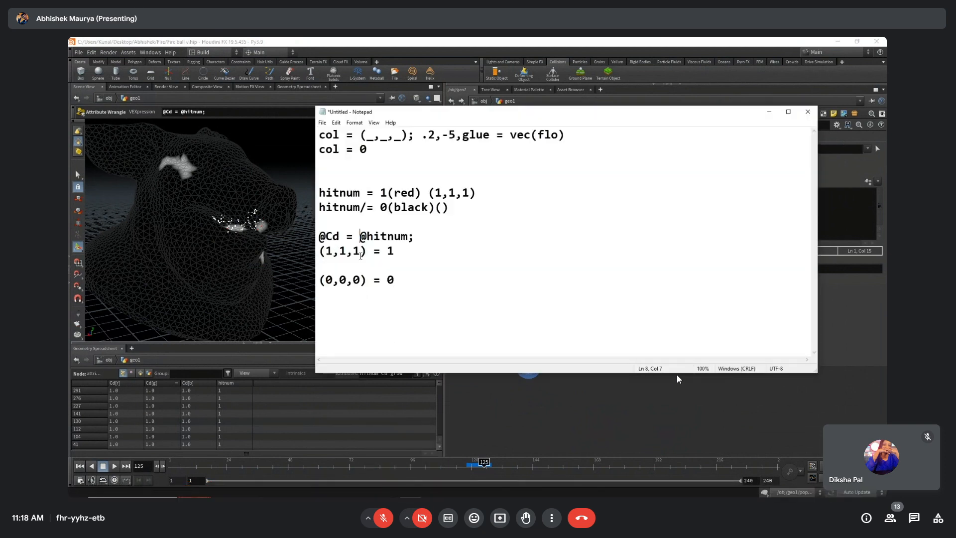
type("i")
key("Left")
key("Left")
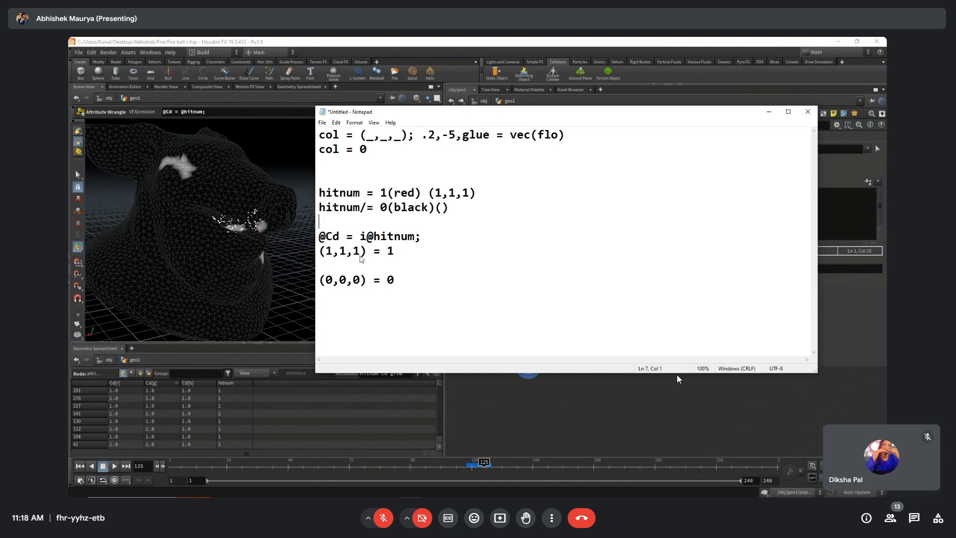
key("Down")
key("Down")
key("Up")
type("f")
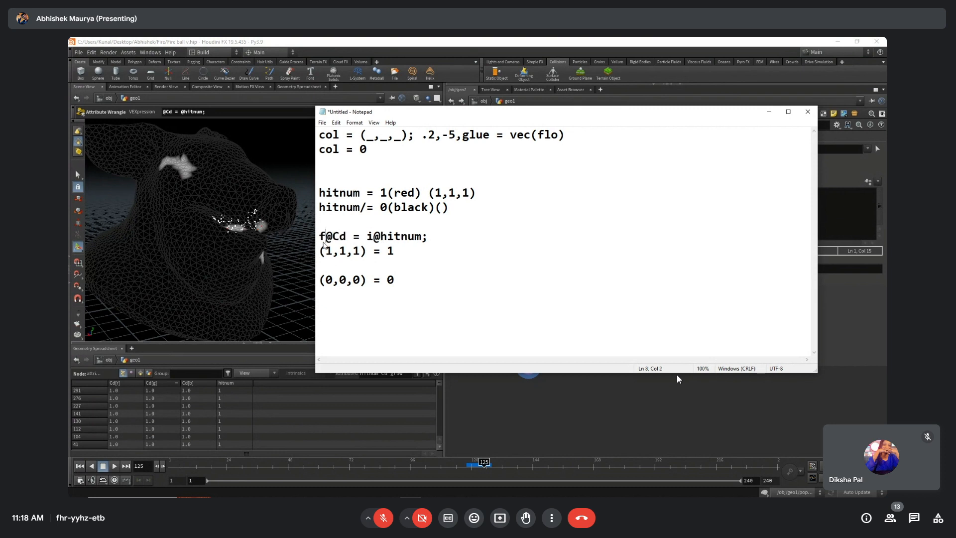
key("BackSpace")
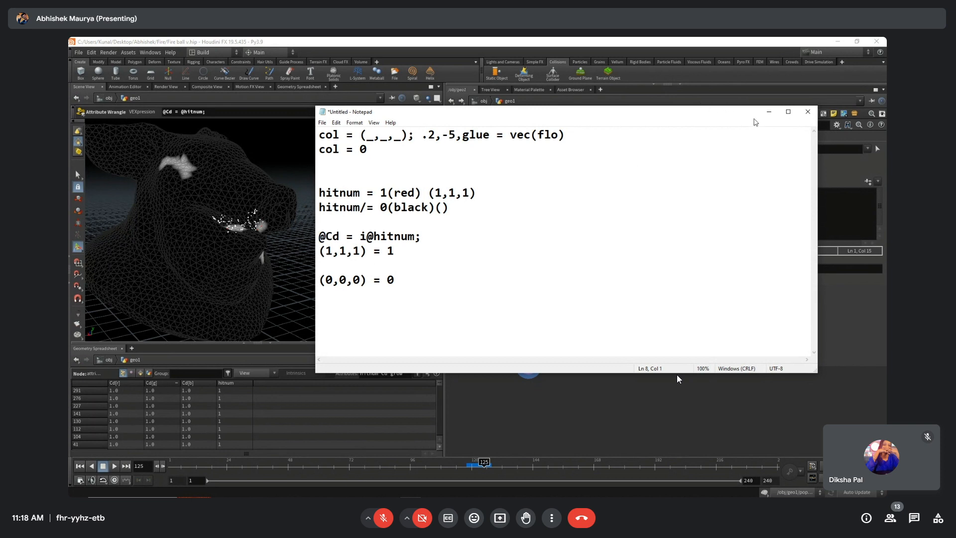
left_click(677, 379)
left_click(631, 191)
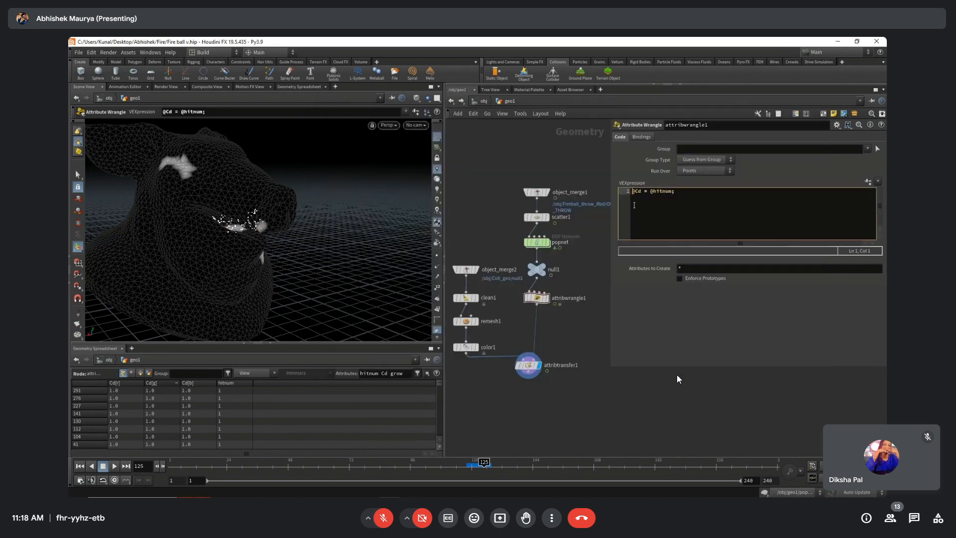
type("f")
left_click(523, 394)
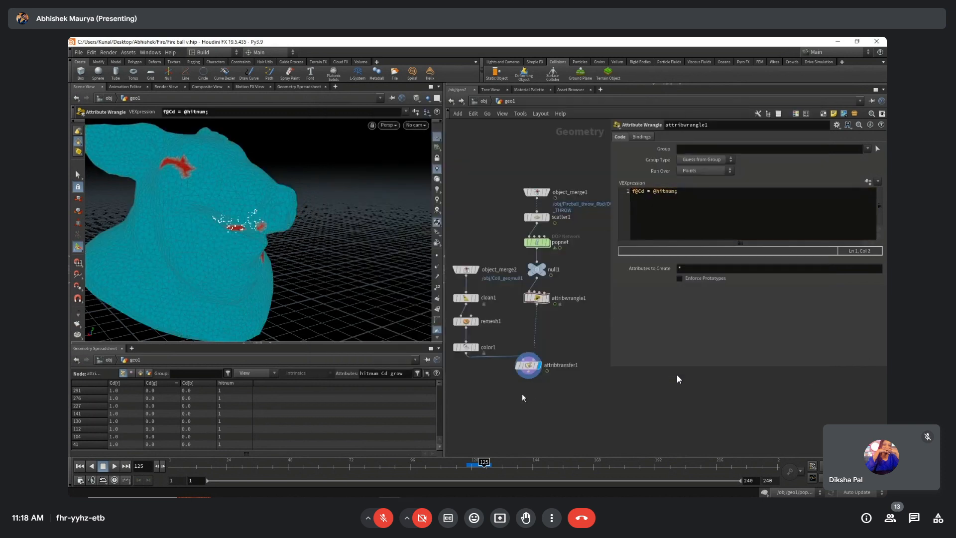
left_click(634, 191)
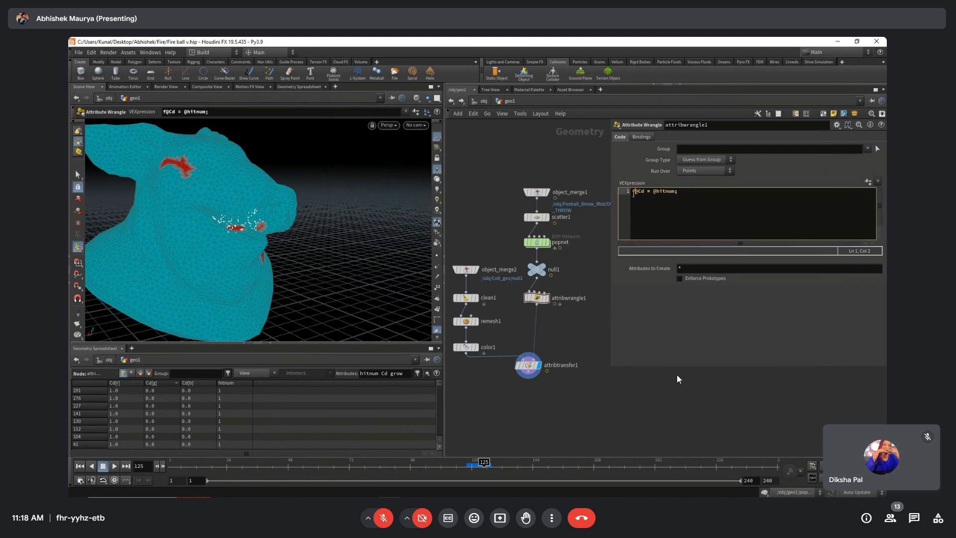
key("BackSpace")
left_click(650, 191)
type("f")
left_click(666, 401)
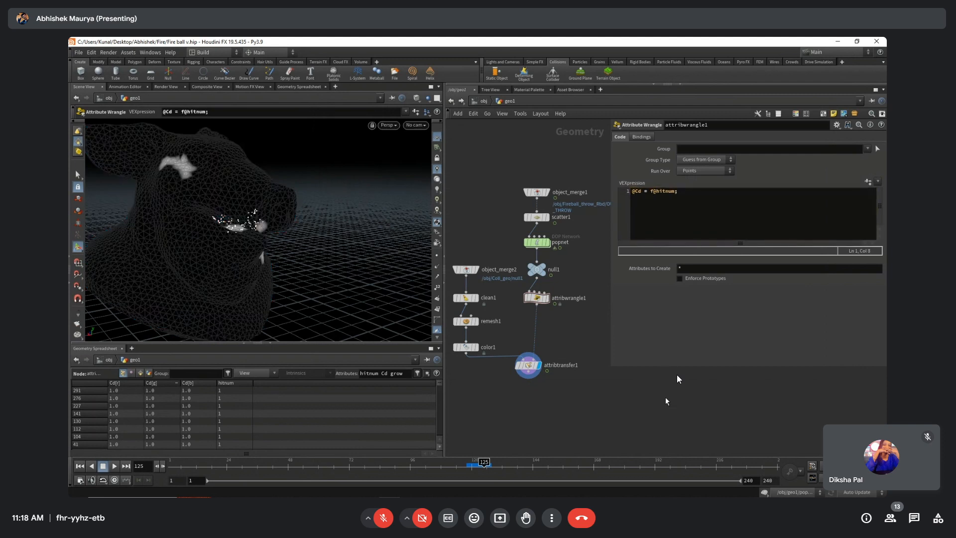
left_click(651, 191)
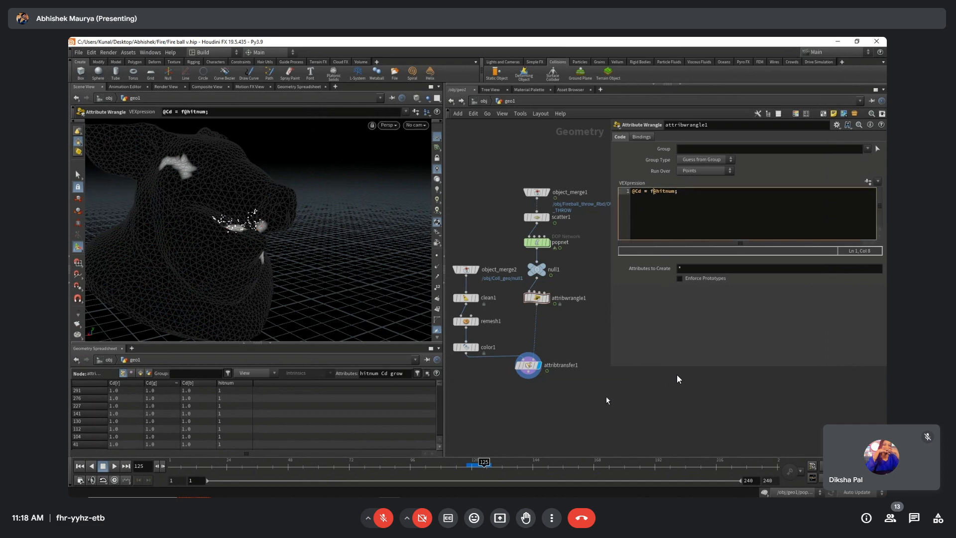
key("BackSpace")
key("Home")
type("i")
left_click(622, 398)
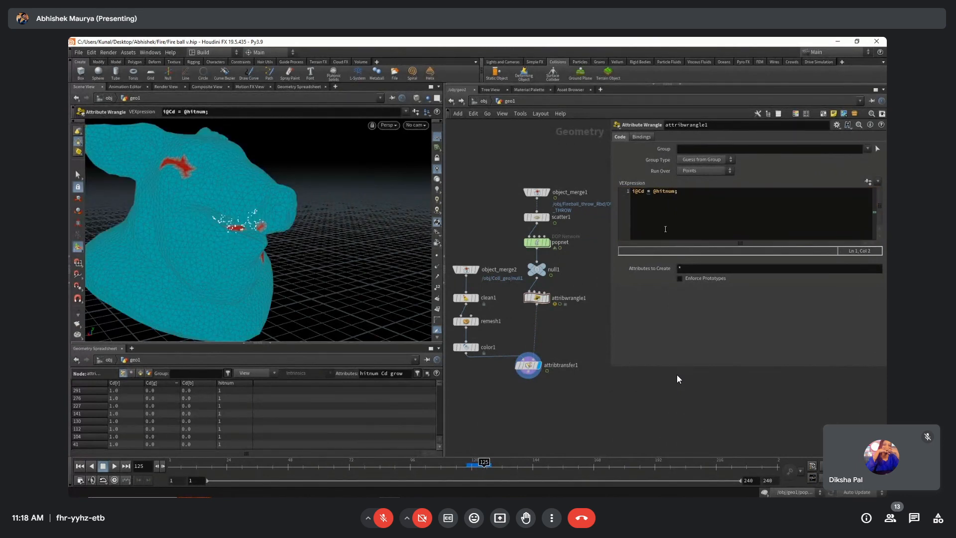
left_click(634, 195)
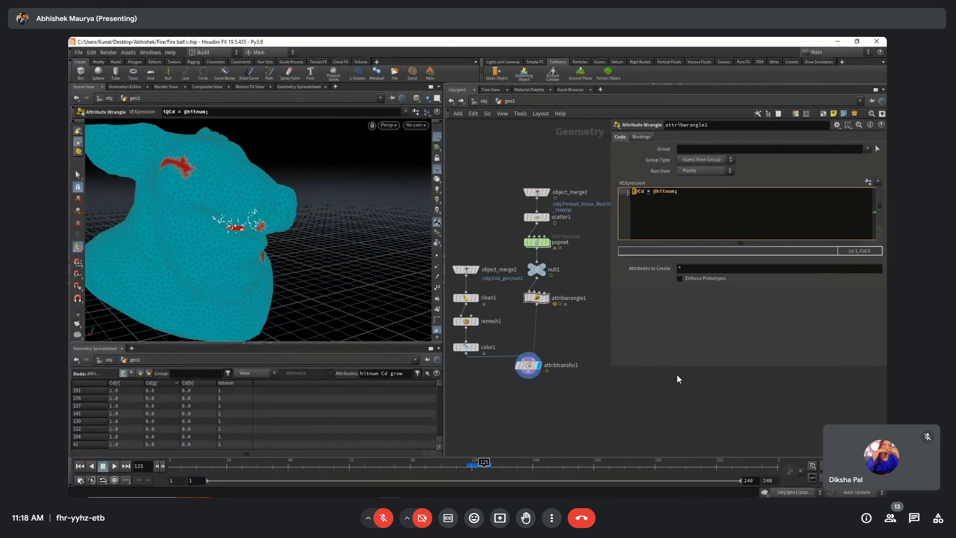
key("BackSpace")
key("Return")
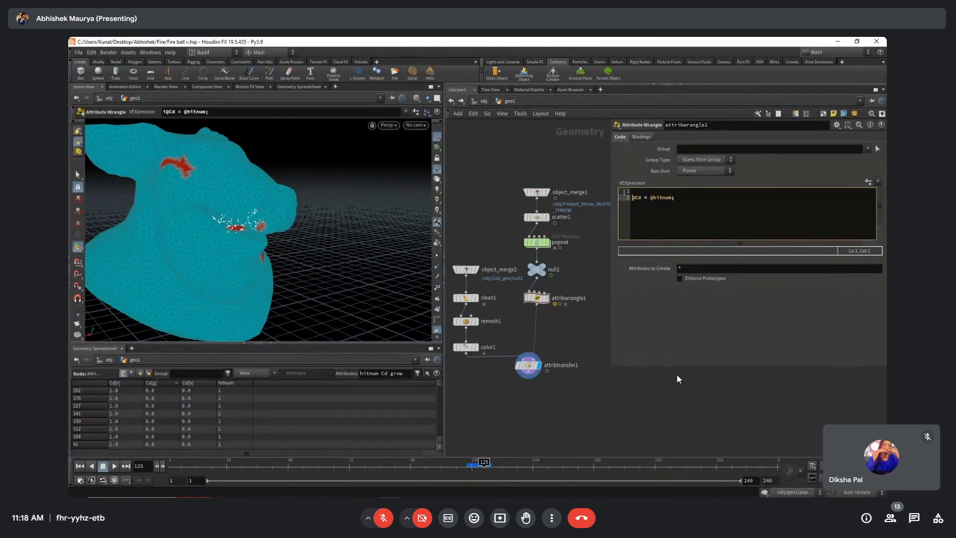
key("BackSpace")
middle_click_drag(528, 405, 536, 371)
left_click(532, 320)
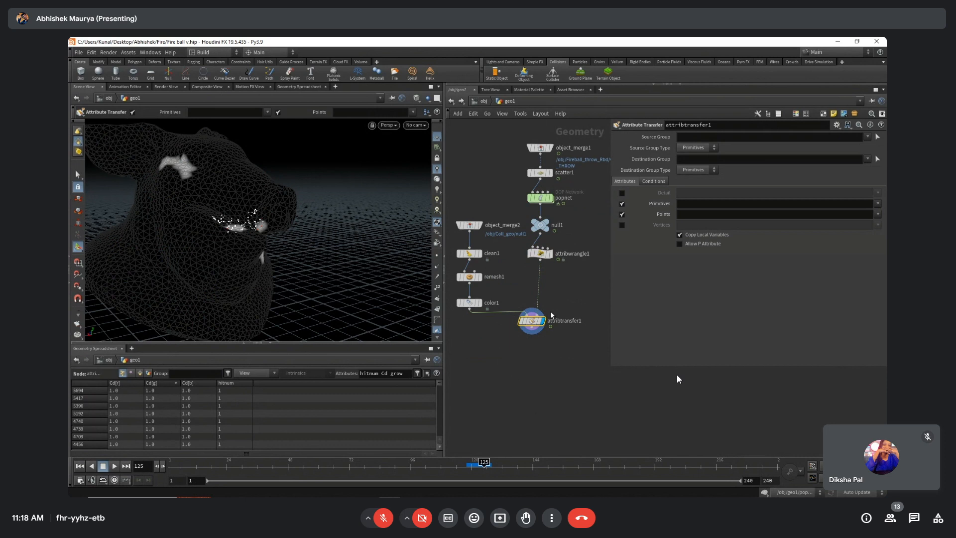
scroll(538, 348, "up", 3)
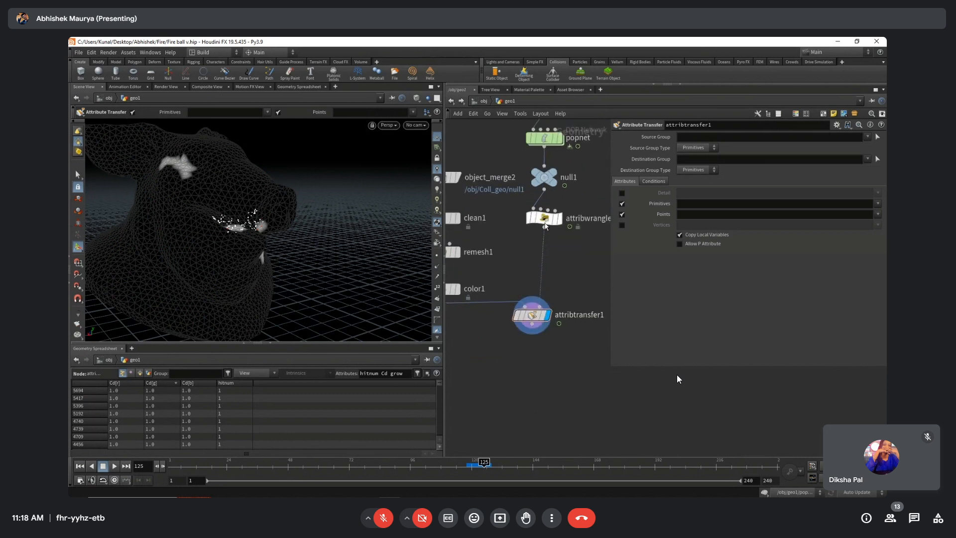
key("Up")
left_click(532, 319)
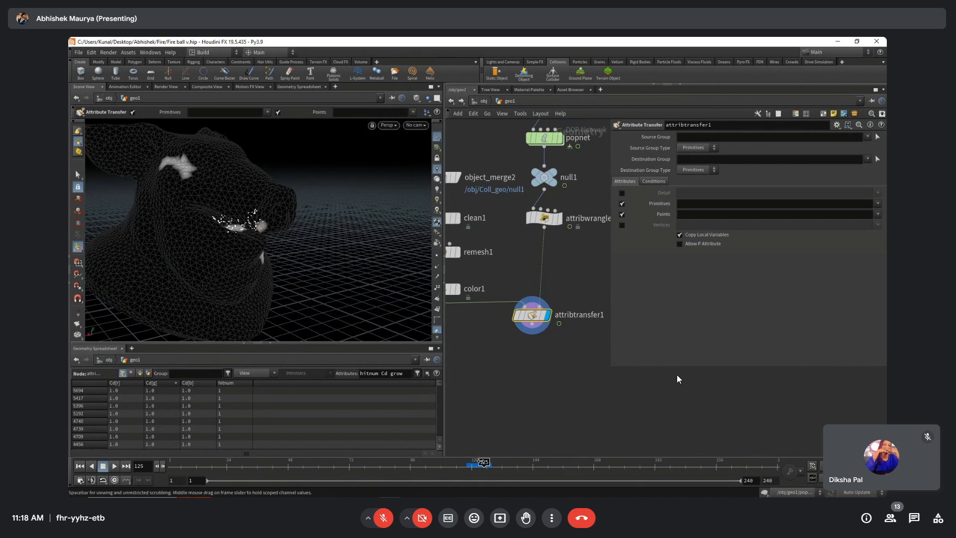
left_click_drag(486, 466, 481, 465)
Add a Solver node below attribtransfer1 and set its start frame to 118.
scroll(538, 353, "down", 2)
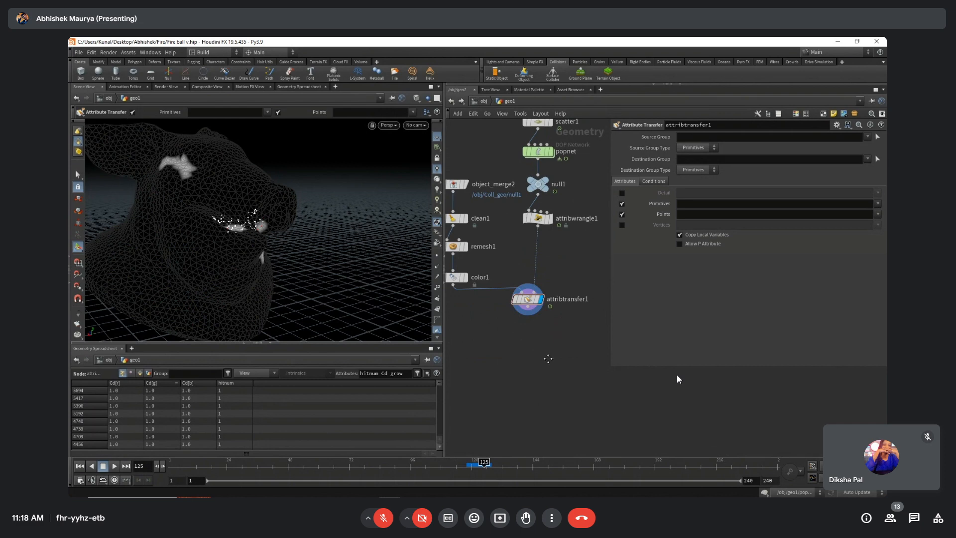
key("Tab")
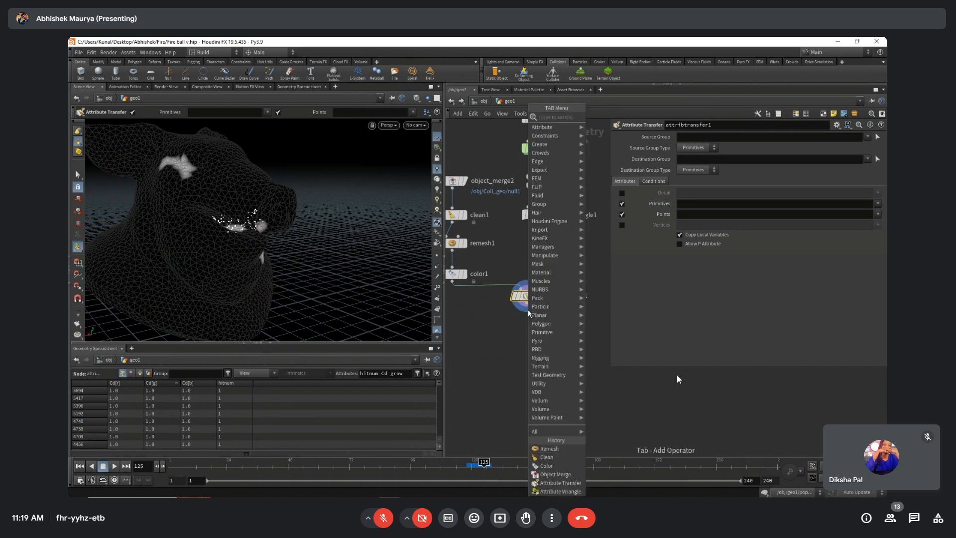
type("solver")
key("Return")
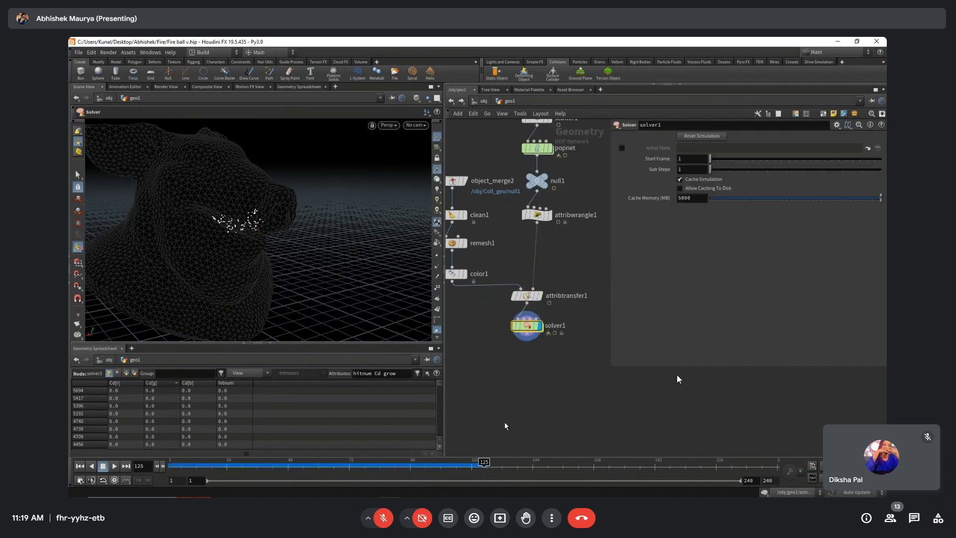
scroll(529, 363, "up", 5)
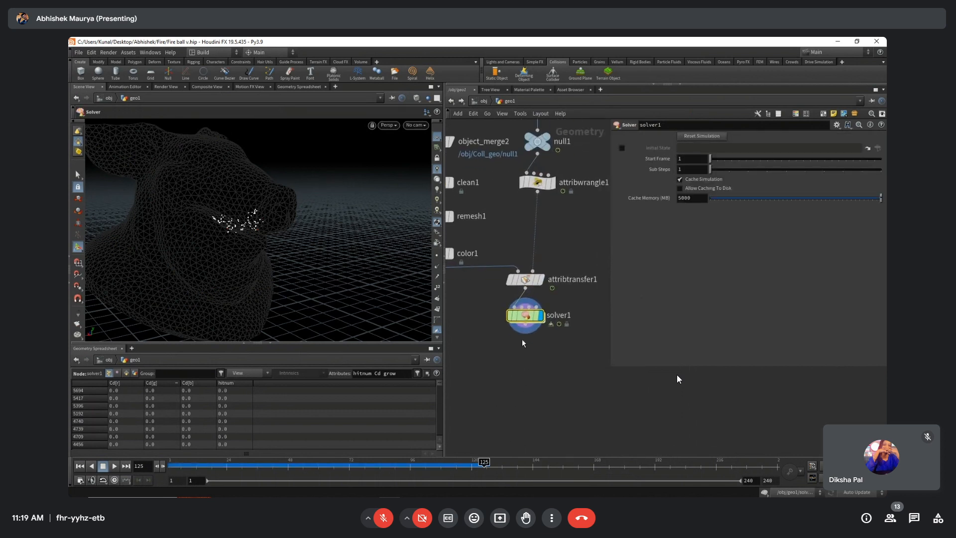
scroll(537, 379, "up", 3)
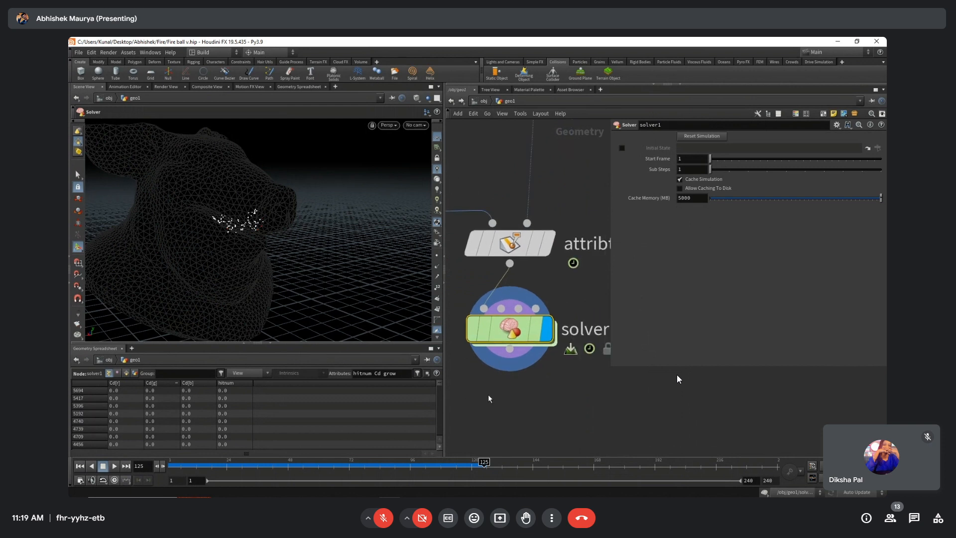
mouse_move(513, 332)
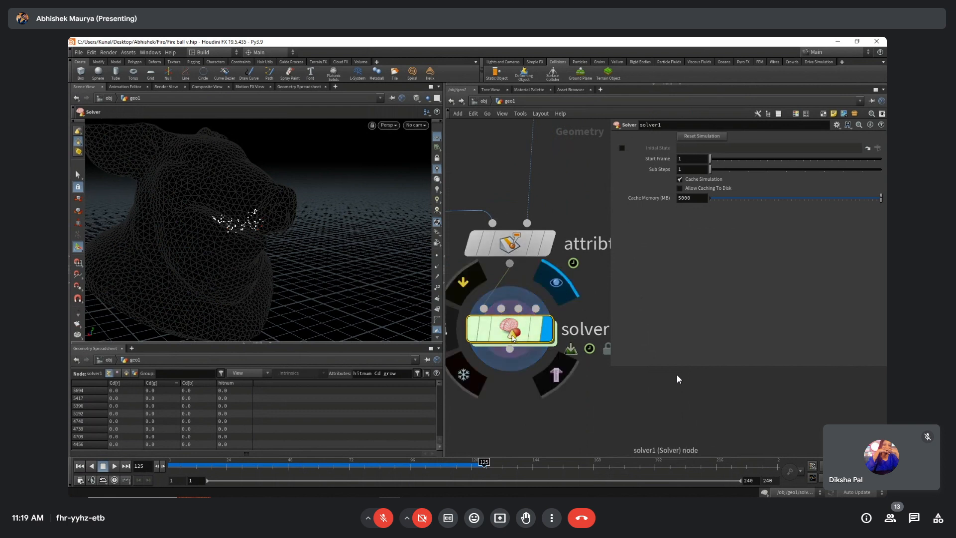
left_click(689, 158)
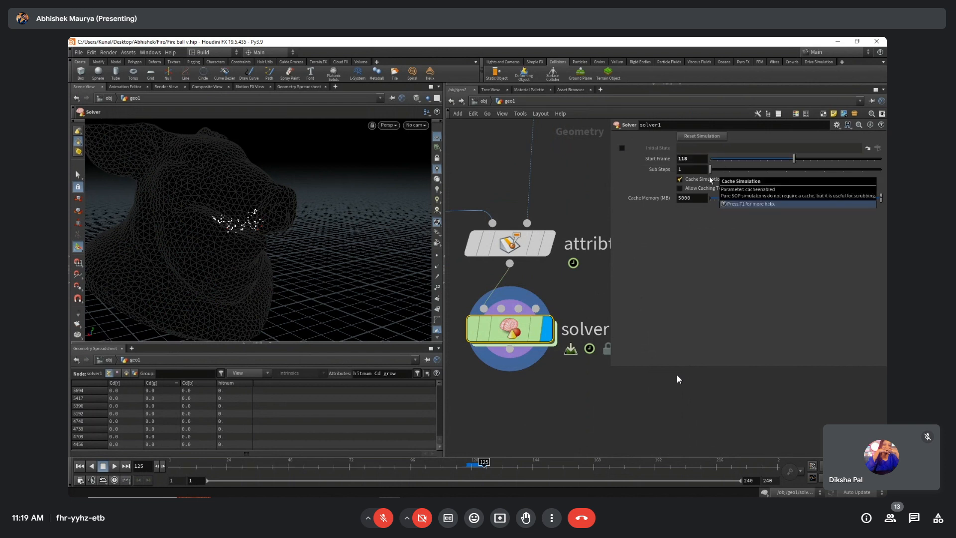
Open the solver1 network and move the OUT node farther below Prev_Frame to make room between them.
double_click(510, 324)
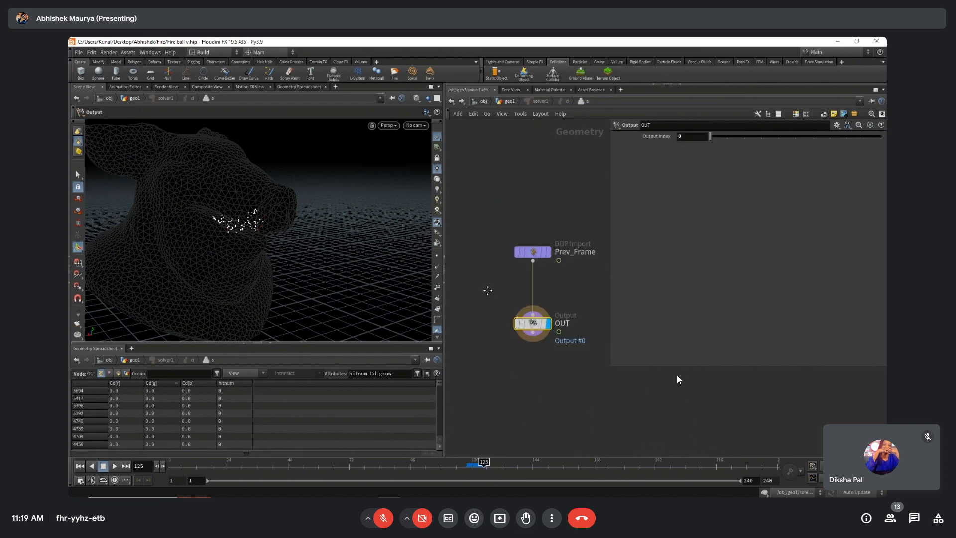
scroll(488, 290, "down", 6)
left_click_drag(548, 345, 454, 296)
scroll(470, 297, "up", 4)
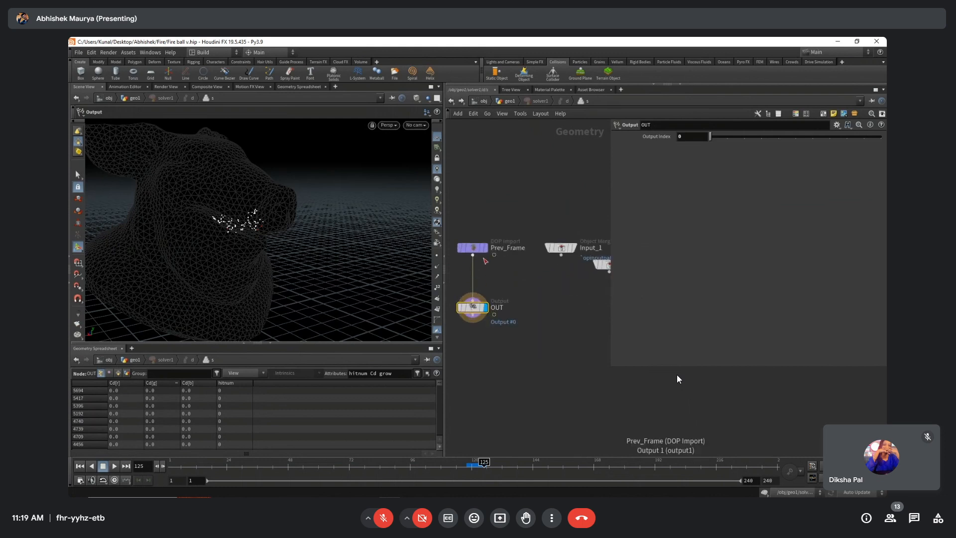
left_click_drag(474, 308, 474, 335)
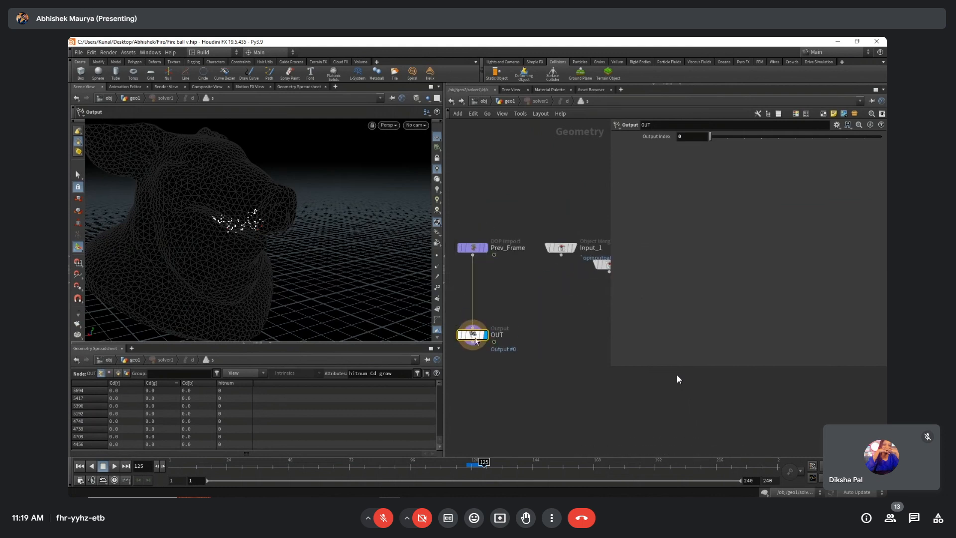
scroll(500, 378, "down", 2)
middle_click_drag(500, 377, 499, 313)
scroll(518, 312, "down", 3)
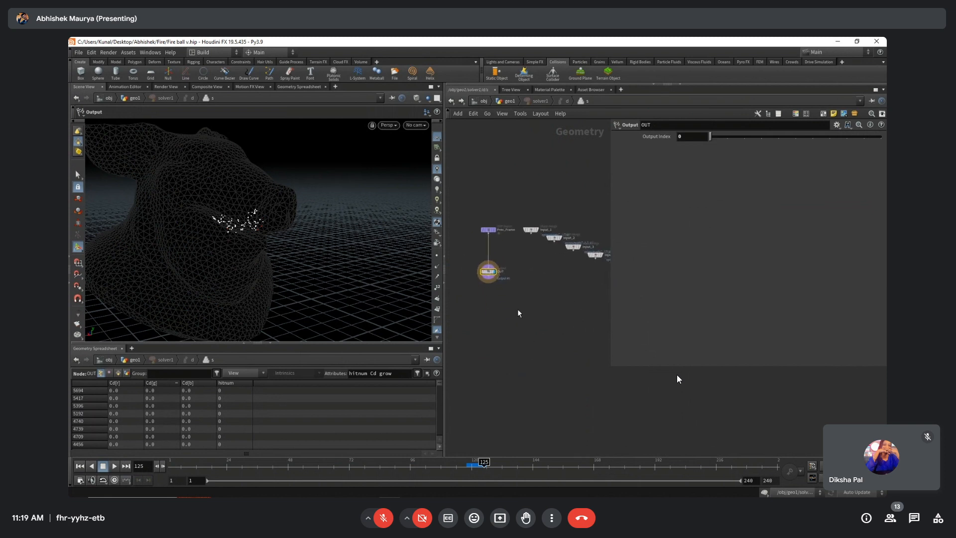
Add an Attribute VOP node and wire Prev_Frame into its first input and Input_1 into its second.
left_click_drag(535, 231, 528, 232)
key("Tab")
type("attvop")
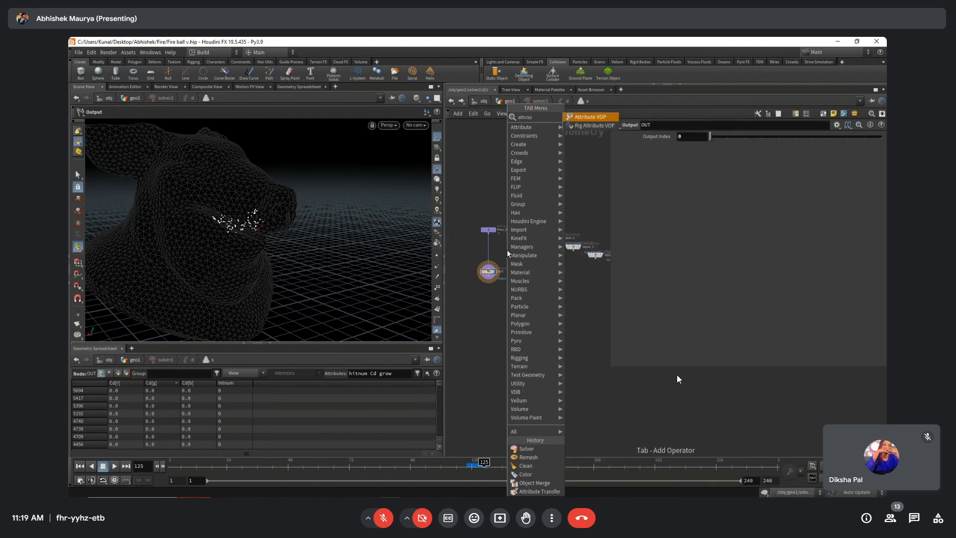
key("Return")
left_click(507, 252)
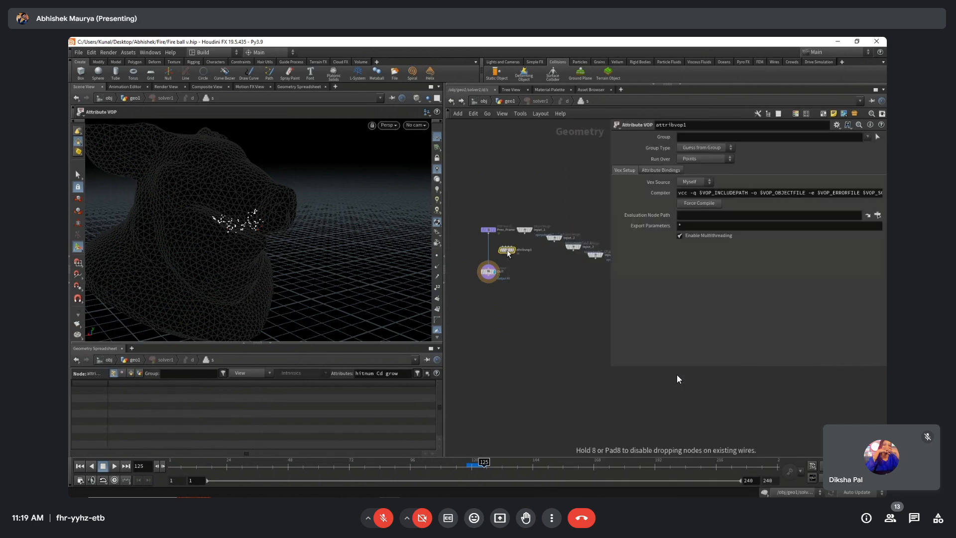
scroll(498, 249, "up", 7)
left_click_drag(527, 264, 593, 227)
Display attribvop1 and insert it into the connection between Prev_Frame and OUT.
left_click(470, 205)
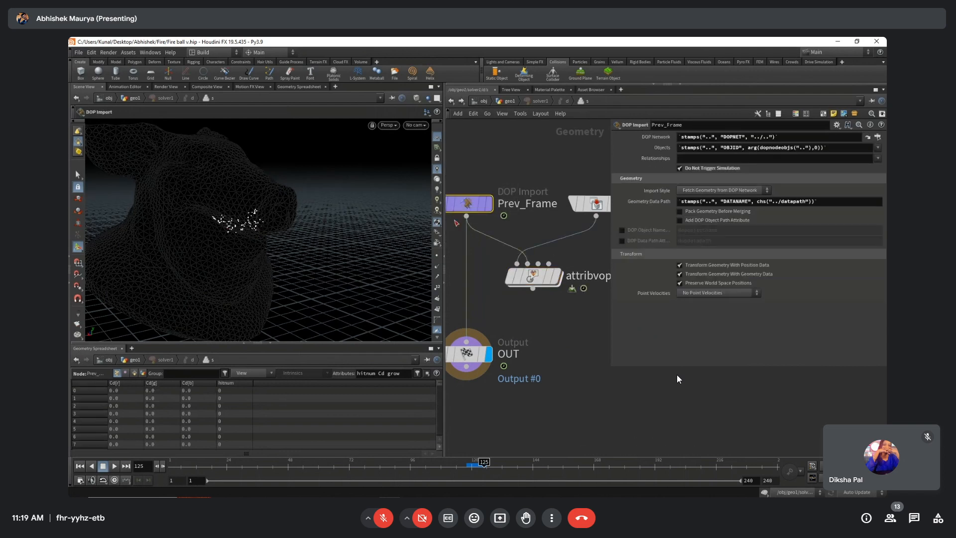
middle_click_drag(552, 167, 516, 174)
left_click(558, 206)
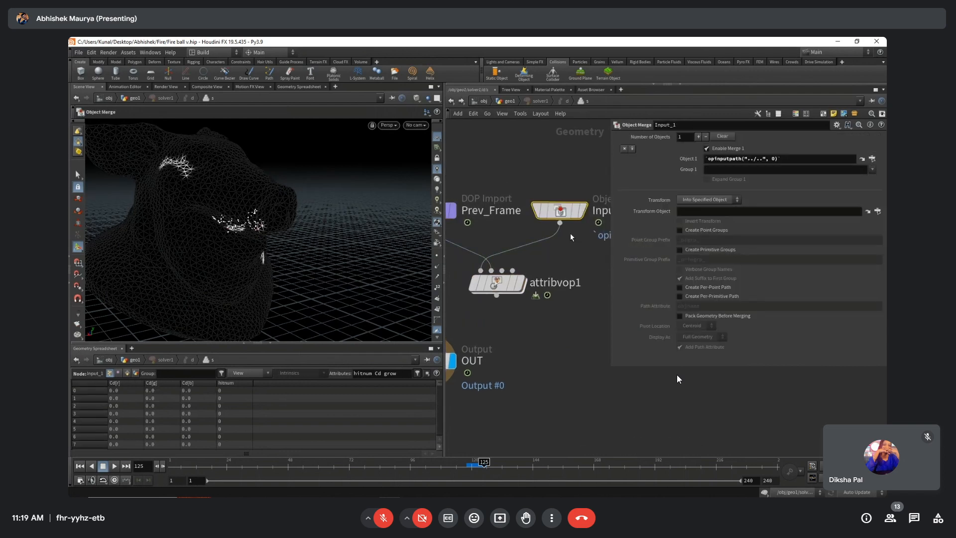
middle_click_drag(571, 241, 565, 236)
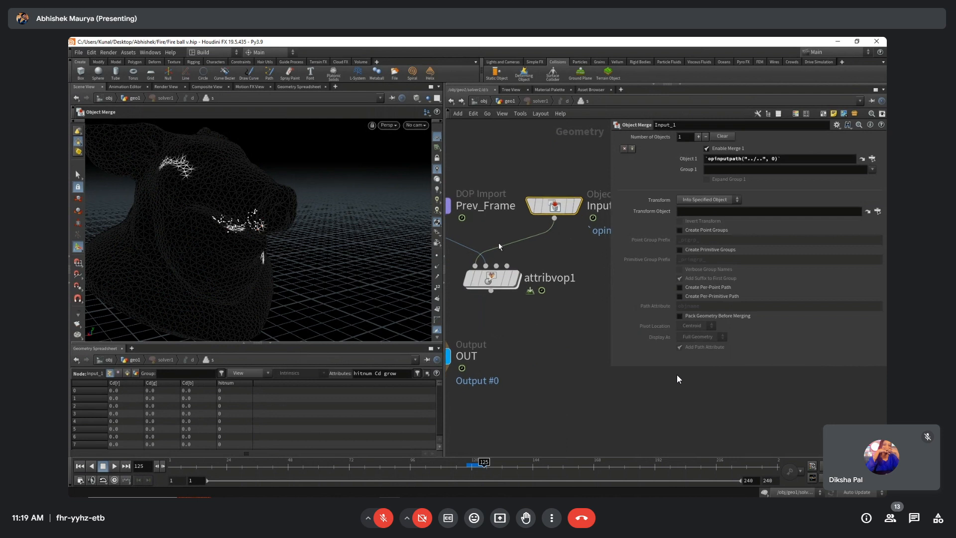
middle_click_drag(499, 247, 552, 248)
mouse_move(543, 302)
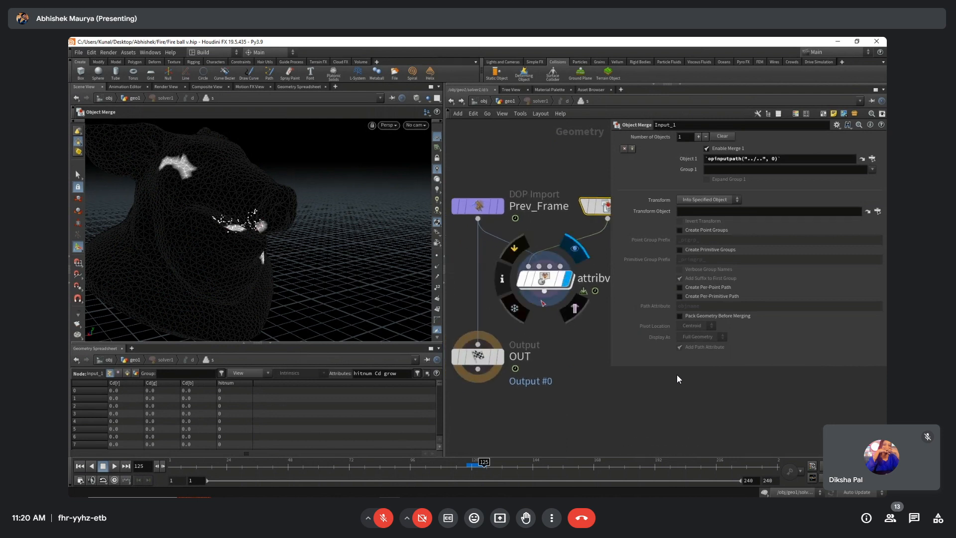
left_click_drag(543, 283, 484, 284)
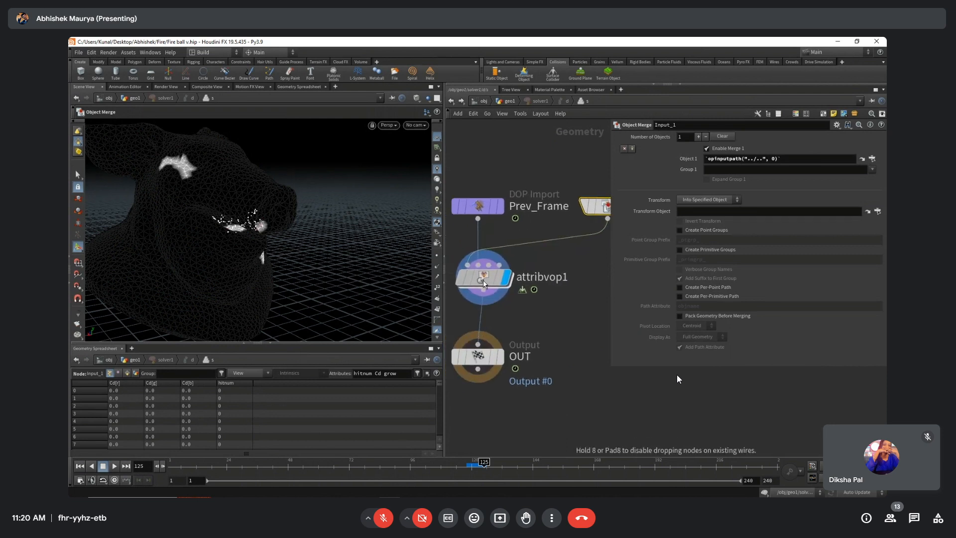
Inside attribvop1, add a Point Cloud Open node between the global parameters and output nodes.
double_click(509, 281)
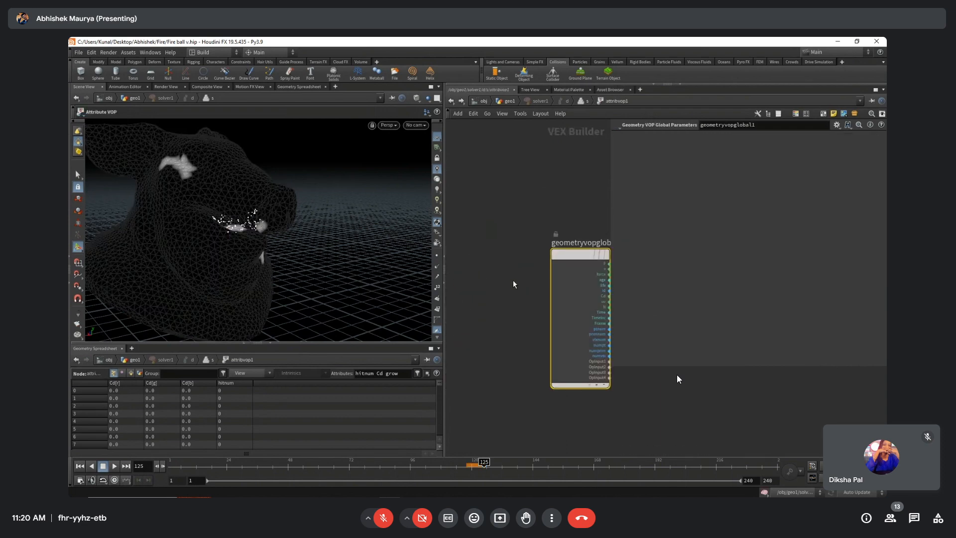
scroll(501, 281, "down", 5)
middle_click_drag(498, 243, 472, 232)
left_click_drag(576, 222, 582, 252)
left_click(564, 307)
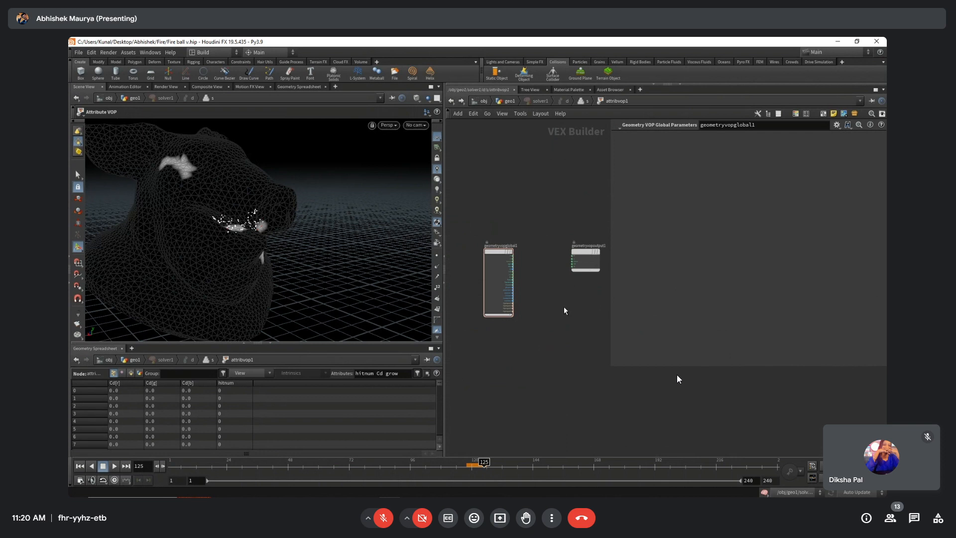
key("Tab")
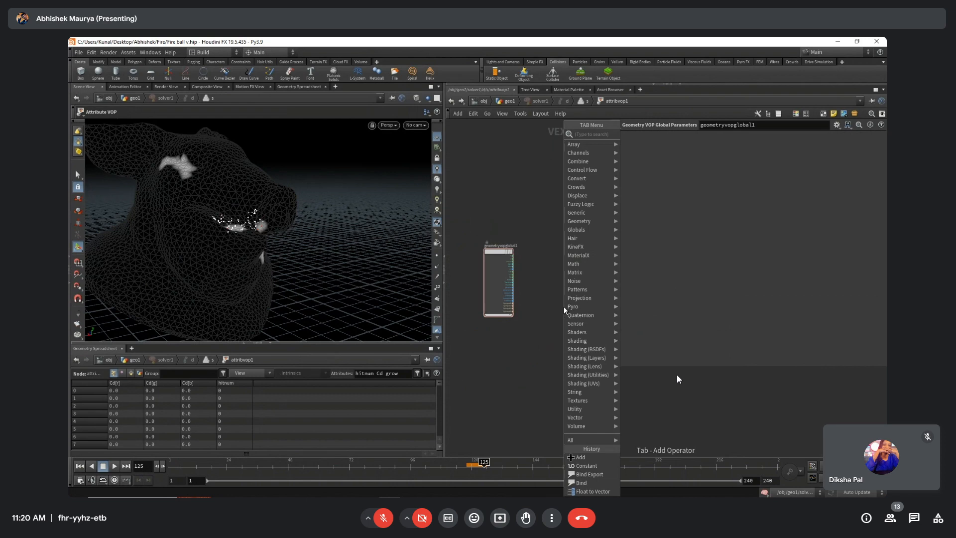
type("pcop")
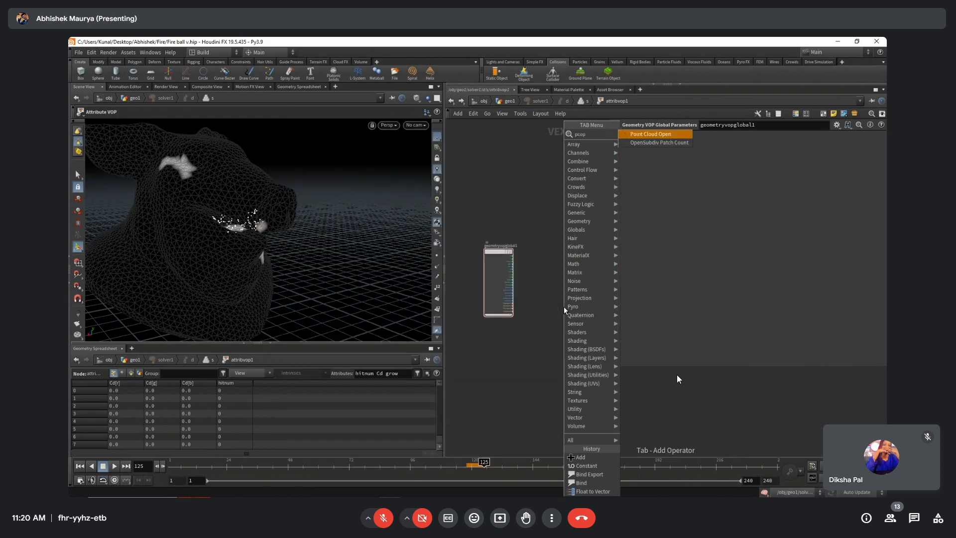
key("Return")
left_click(558, 307)
left_click_drag(558, 307, 532, 284)
scroll(521, 264, "up", 5)
scroll(521, 264, "up", 3)
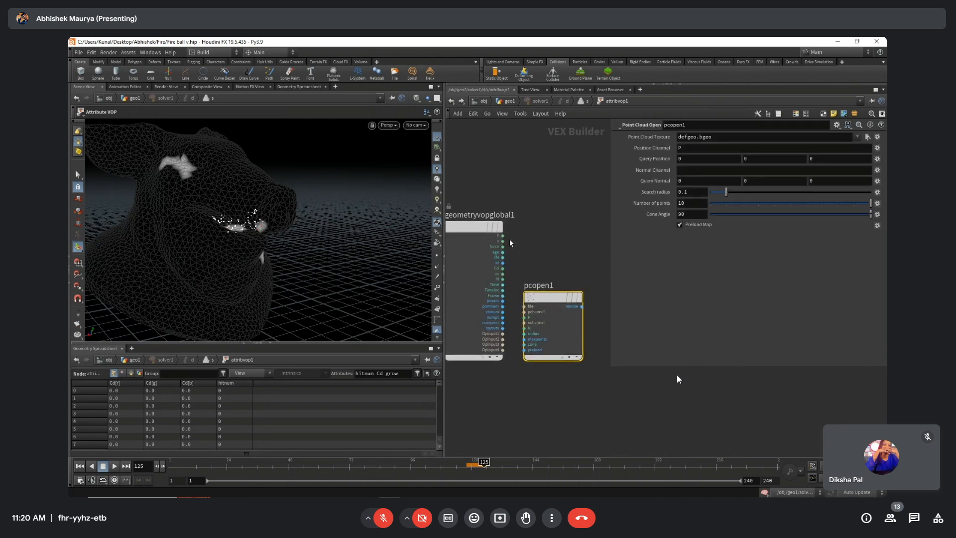
Wire the global P into pcopen1's P input and OpInput2 into its file input, and widen the network pane.
left_click_drag(499, 234, 531, 352)
left_click_drag(500, 384, 531, 336)
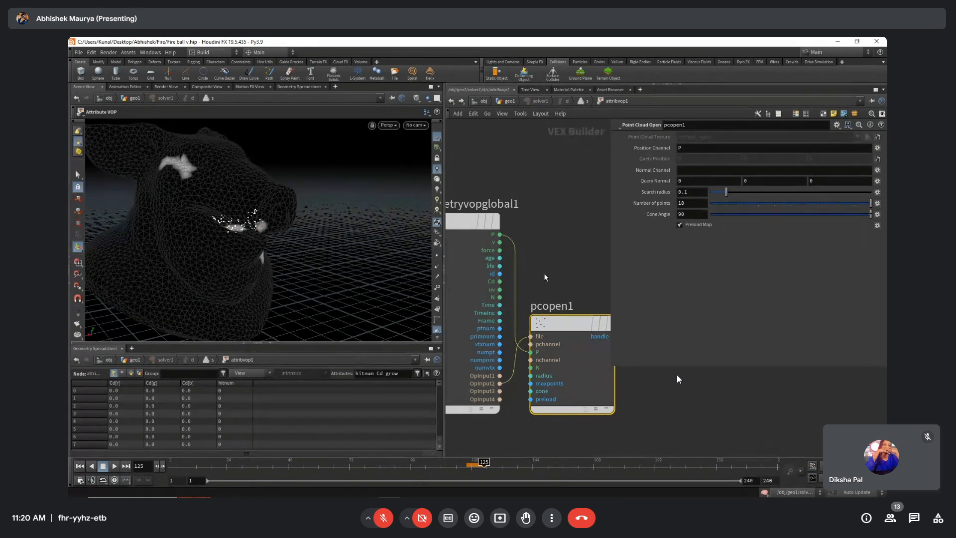
middle_click_drag(555, 271, 539, 267)
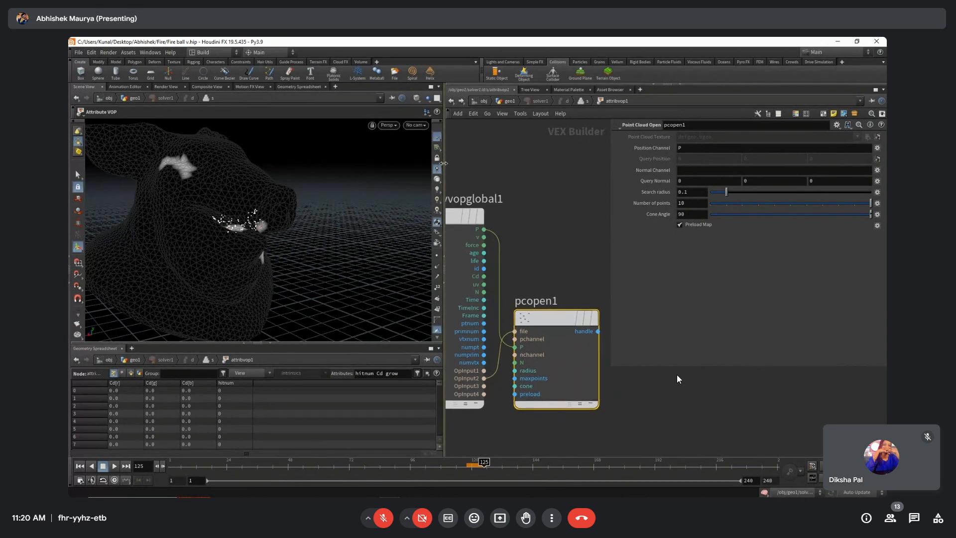
left_click_drag(444, 166, 417, 161)
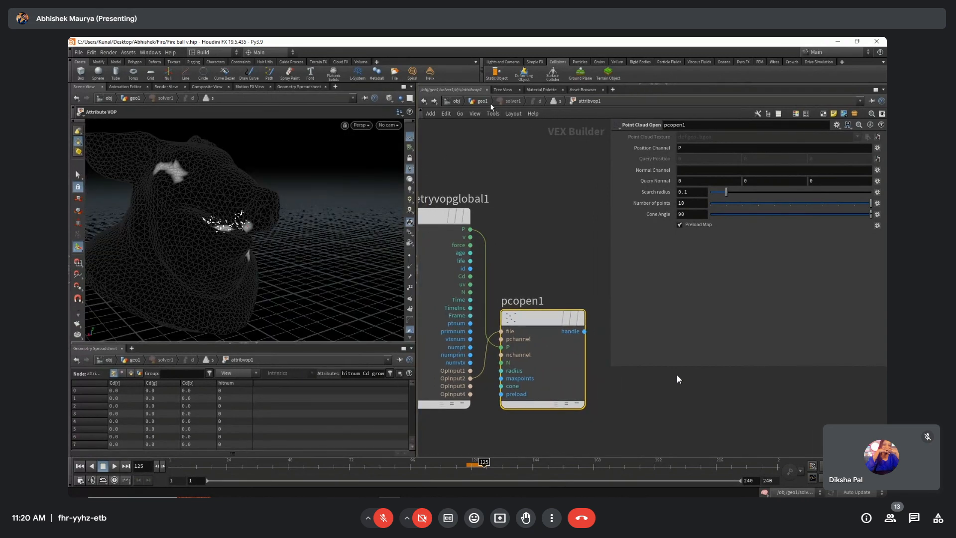
middle_click_drag(542, 185, 512, 172)
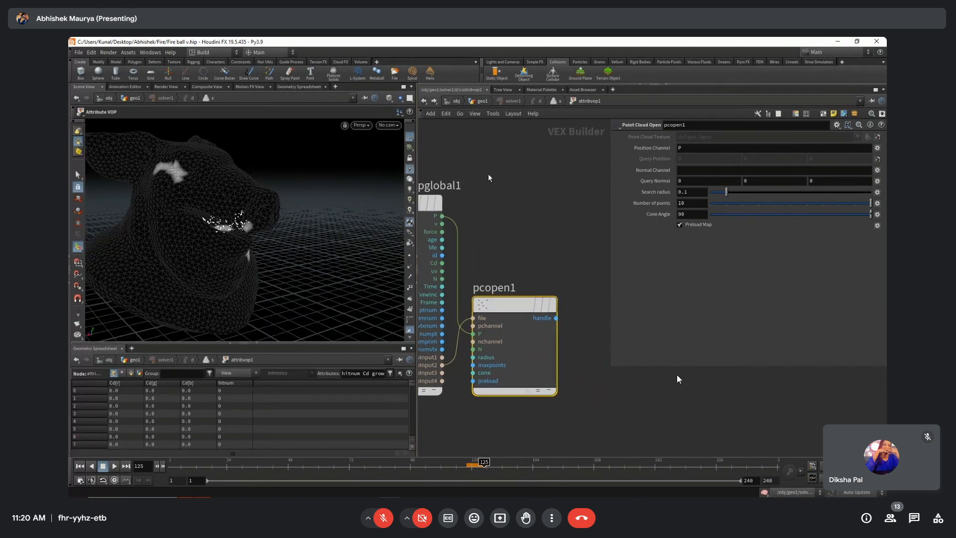
Move geometryvopoutput1 farther away from pcopen1 to leave room for more nodes.
mouse_move(515, 230)
middle_mouse_down()
mouse_move(493, 214)
mouse_move(441, 211)
mouse_move(505, 232)
middle_mouse_up()
scroll(490, 212, "down", 2)
scroll(457, 213, "down", 1)
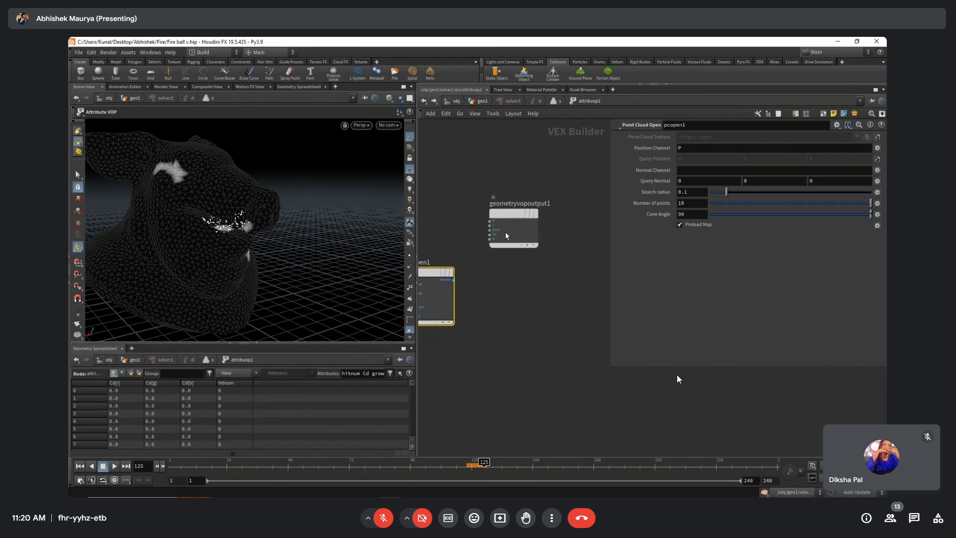
left_click_drag(507, 216, 575, 274)
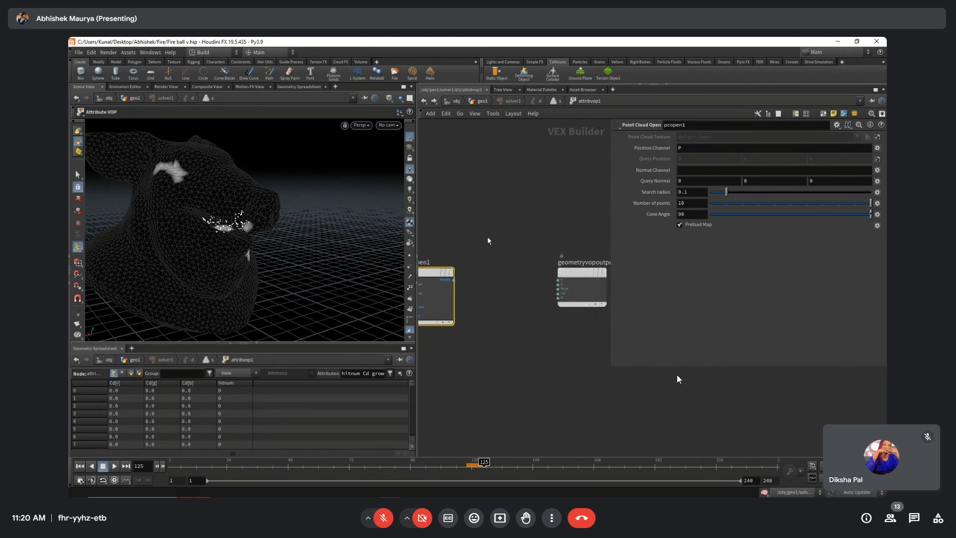
middle_click_drag(488, 241, 502, 240)
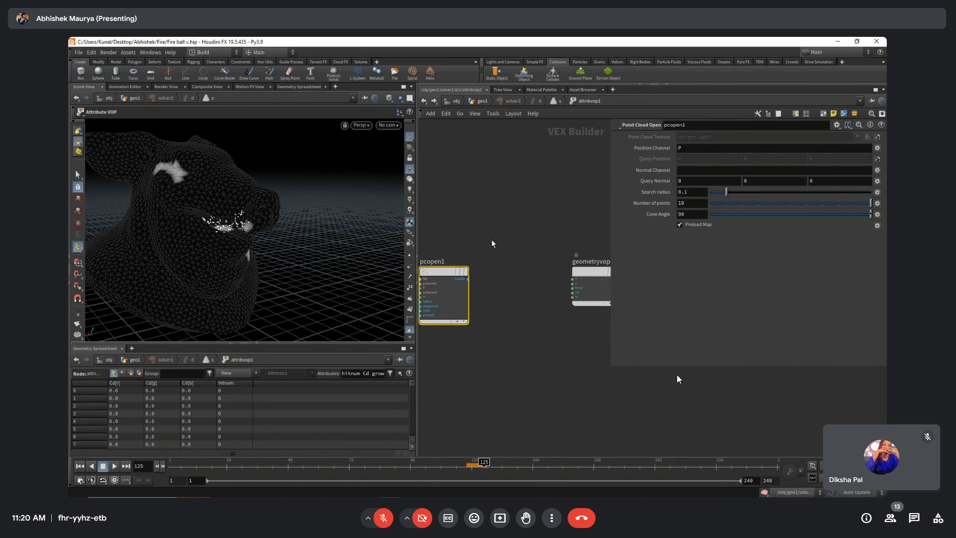
Add a Point Cloud Filter node and place it between pcopen1 and geometryvopoutput1.
left_click(492, 243)
key("Tab")
type("pcfil")
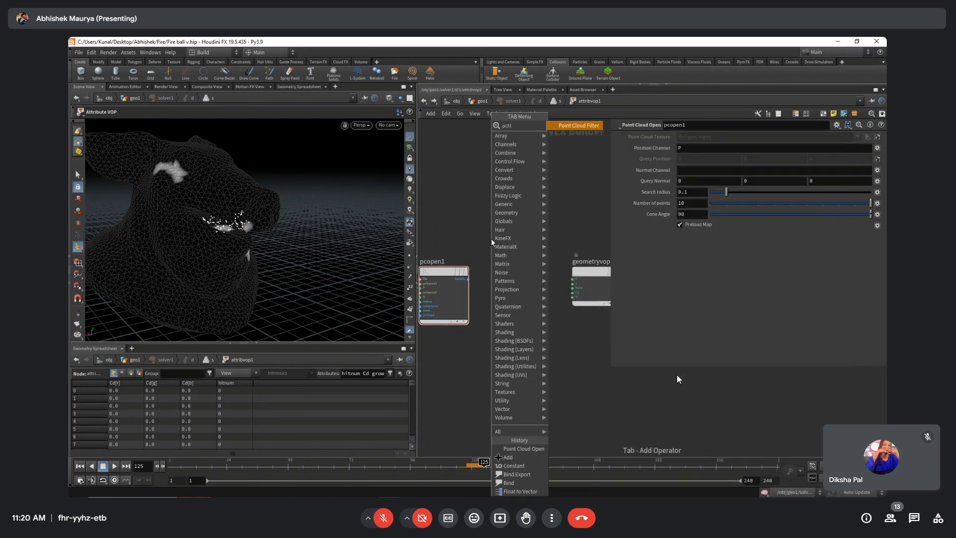
key("Return")
left_click(492, 243)
scroll(521, 307, "down", 1)
middle_click_drag(520, 306, 486, 305)
left_click_drag(537, 279, 571, 279)
left_click_drag(459, 252, 490, 279)
middle_click_drag(467, 247, 543, 253)
left_click_drag(497, 261, 562, 329)
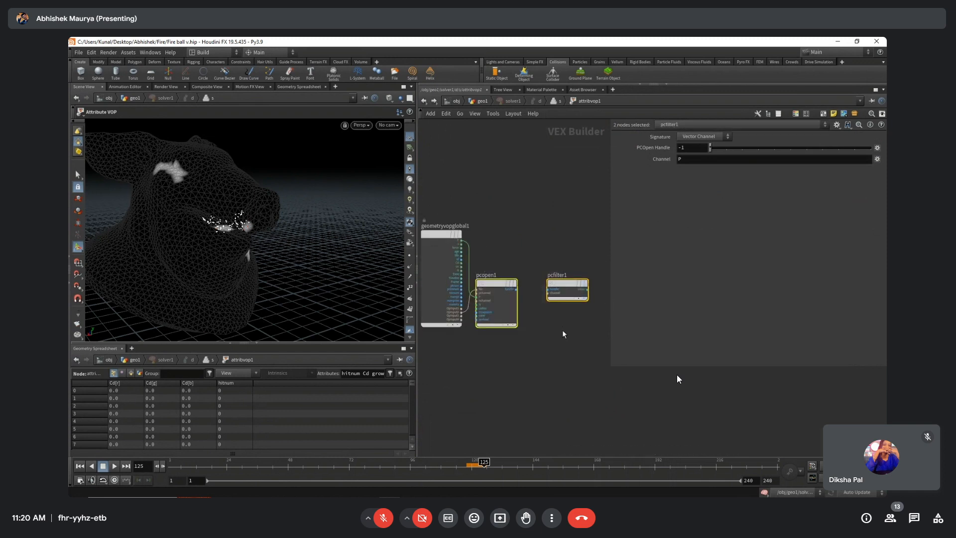
middle_click_drag(569, 336, 543, 333)
left_click(542, 331)
left_click_drag(473, 233, 535, 343)
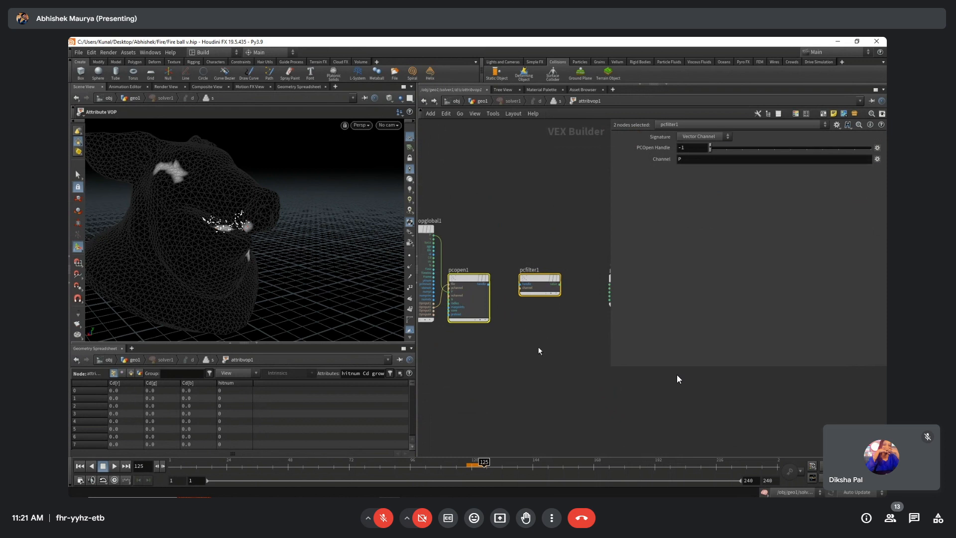
scroll(538, 349, "up", 3)
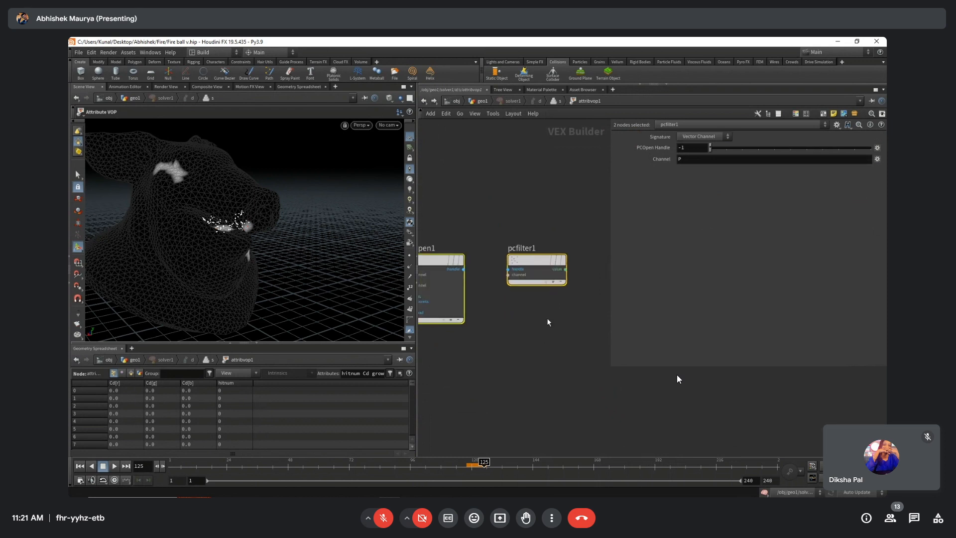
left_click(501, 319)
middle_click_drag(497, 331, 480, 338)
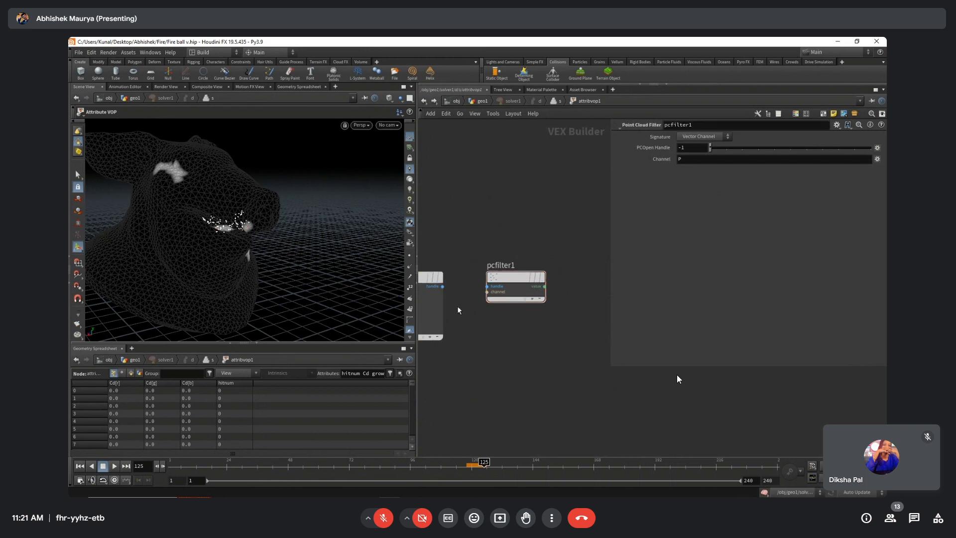
Wire pcopen1's handle into pcfilter1's handle input and set pcfilter1's channel to Cd.
left_click_drag(443, 286, 501, 285)
left_click(501, 280)
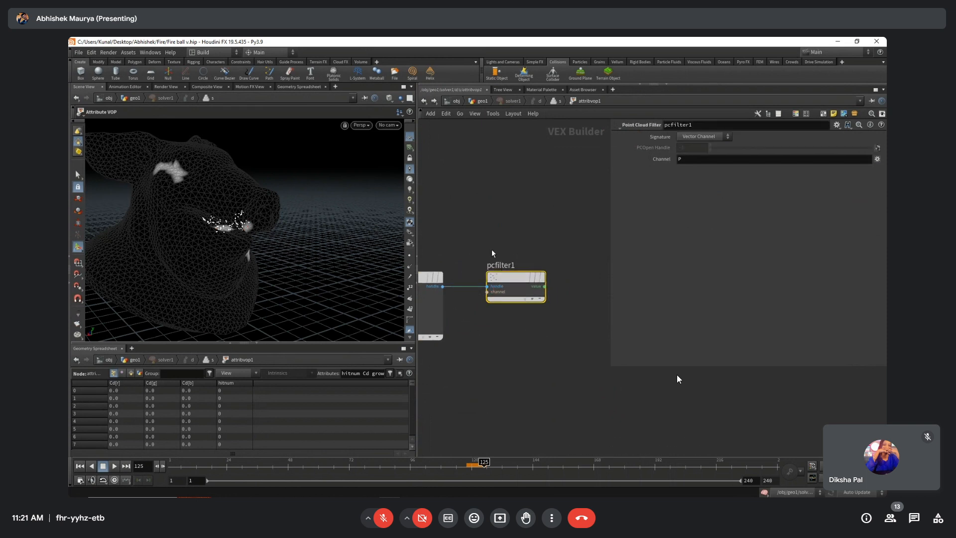
middle_click_drag(492, 236, 513, 237)
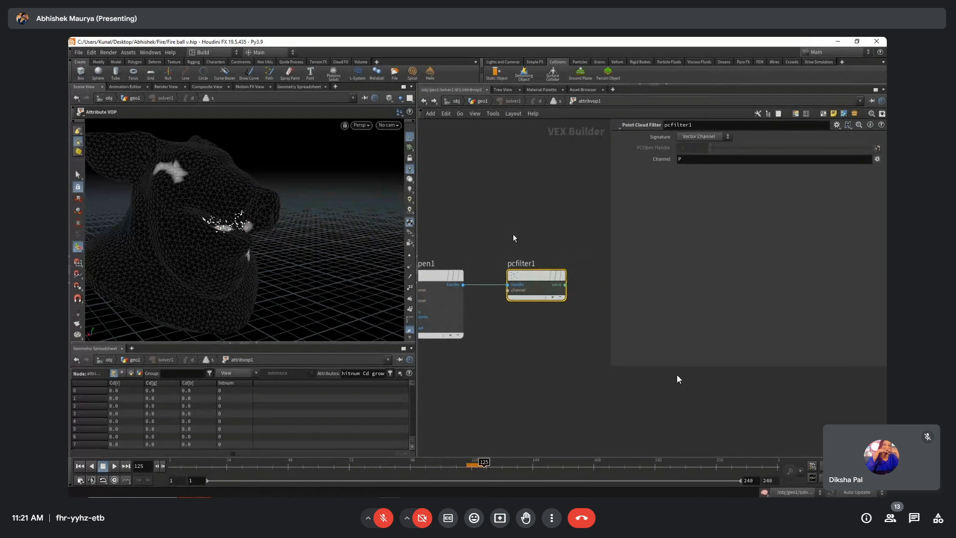
left_click(704, 159)
type("Cd")
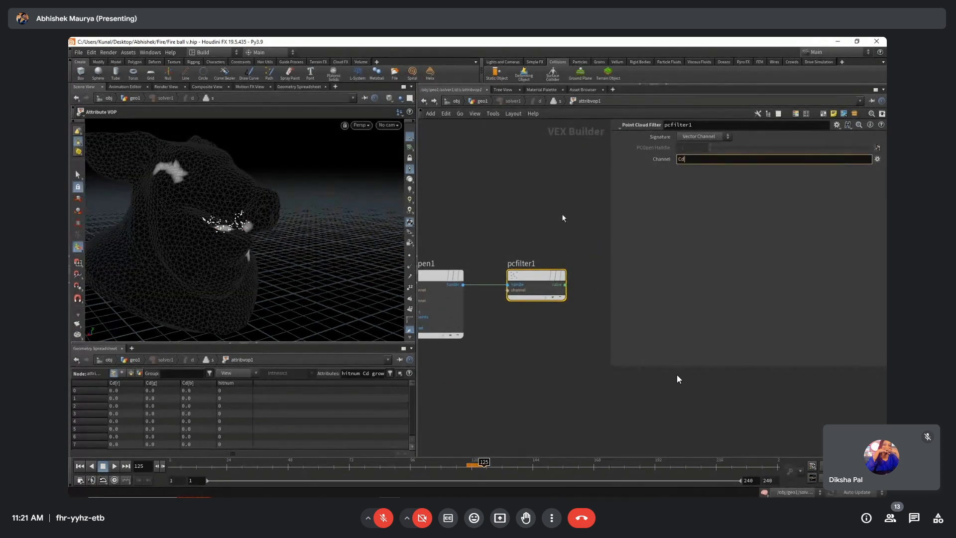
key("Return")
middle_click_drag(542, 213, 490, 244)
scroll(491, 245, "down", 1)
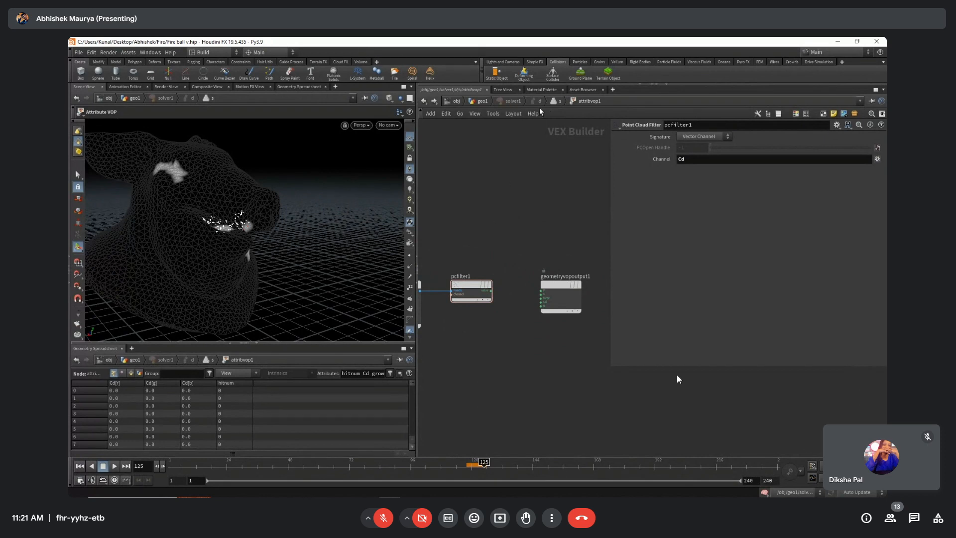
Go up to geo1, return through solver1 into attribvop1, and add a Maximum node below pcfilter1.
left_click(482, 101)
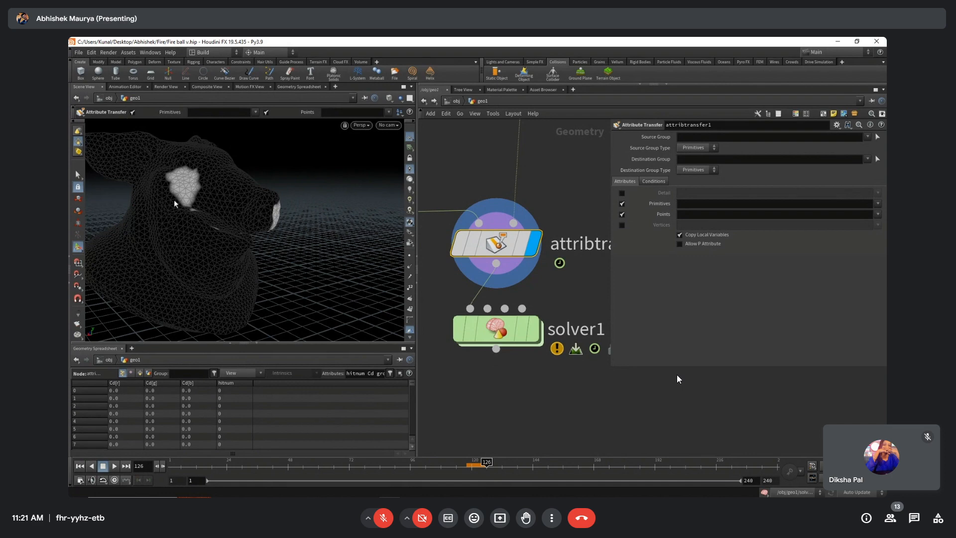
double_click(495, 329)
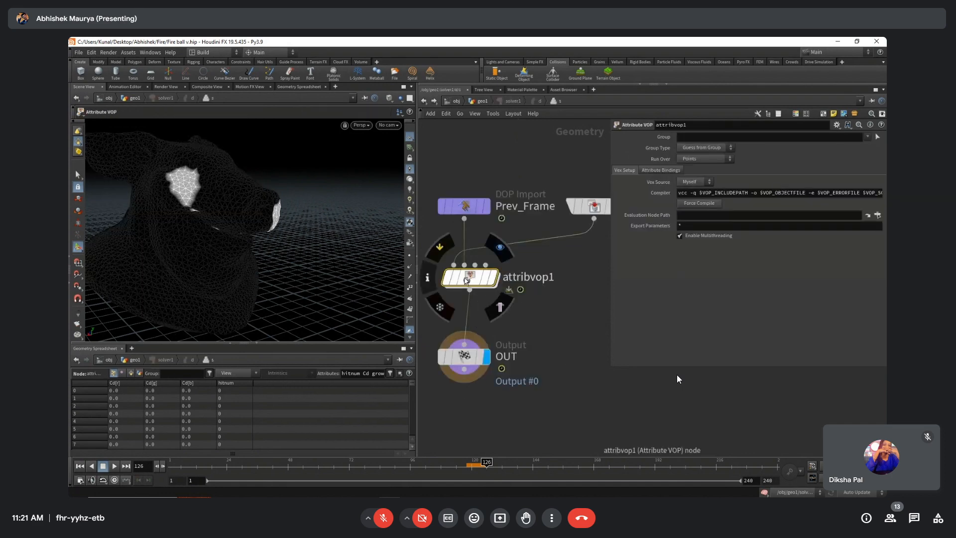
double_click(470, 277)
key("Tab")
type("maxi")
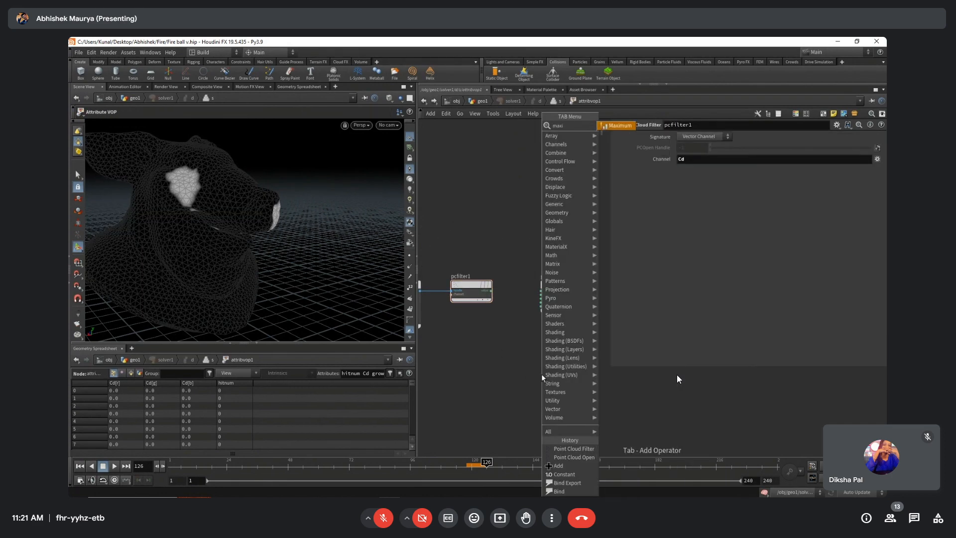
key("Return")
left_click(542, 374)
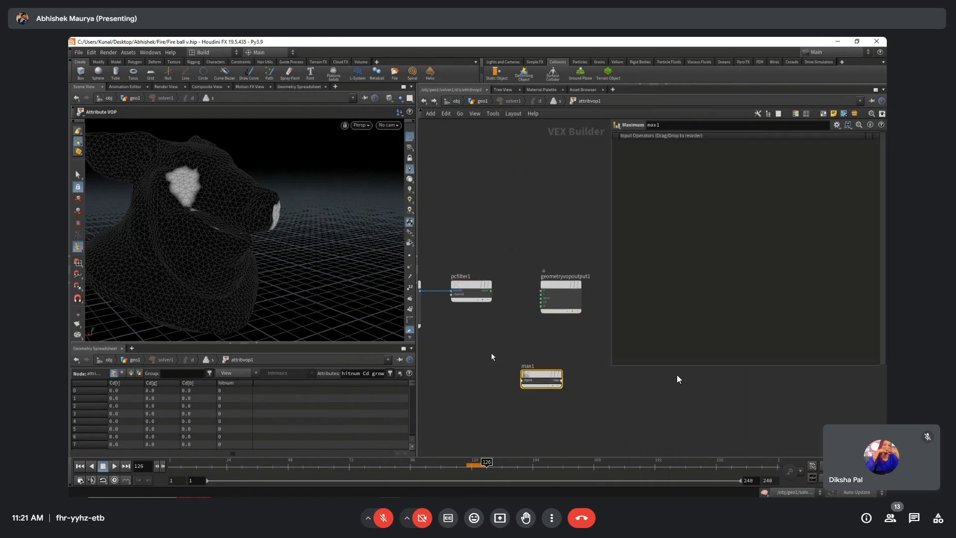
Move geometryvopoutput1 farther away and place max1 after pcfilter1, with pcfilter1's value wired into it.
middle_click_drag(491, 352, 478, 368)
left_click_drag(542, 305, 607, 302)
scroll(560, 299, "down", 3)
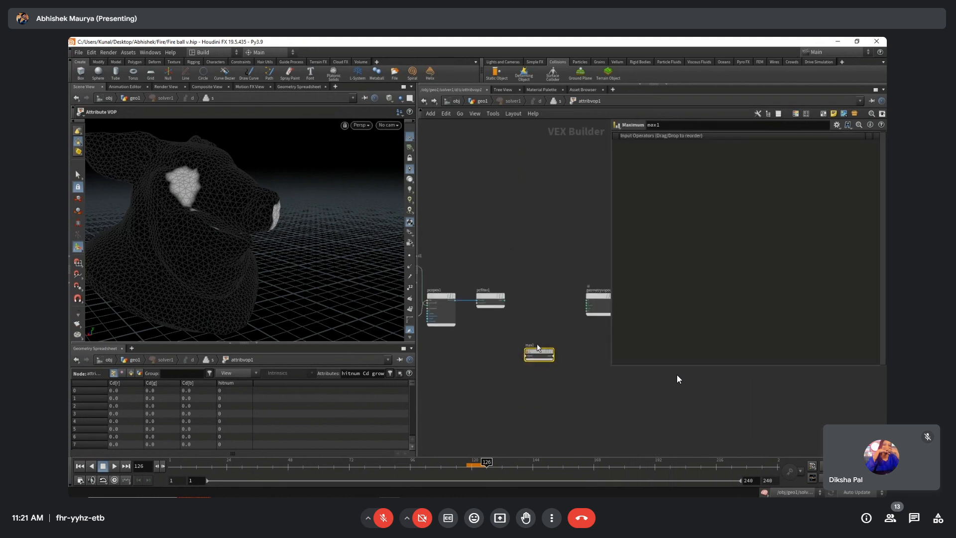
left_click_drag(539, 359, 526, 301)
scroll(458, 277, "up", 3)
mouse_move(442, 278)
middle_mouse_down()
mouse_move(478, 275)
mouse_move(457, 288)
middle_mouse_up()
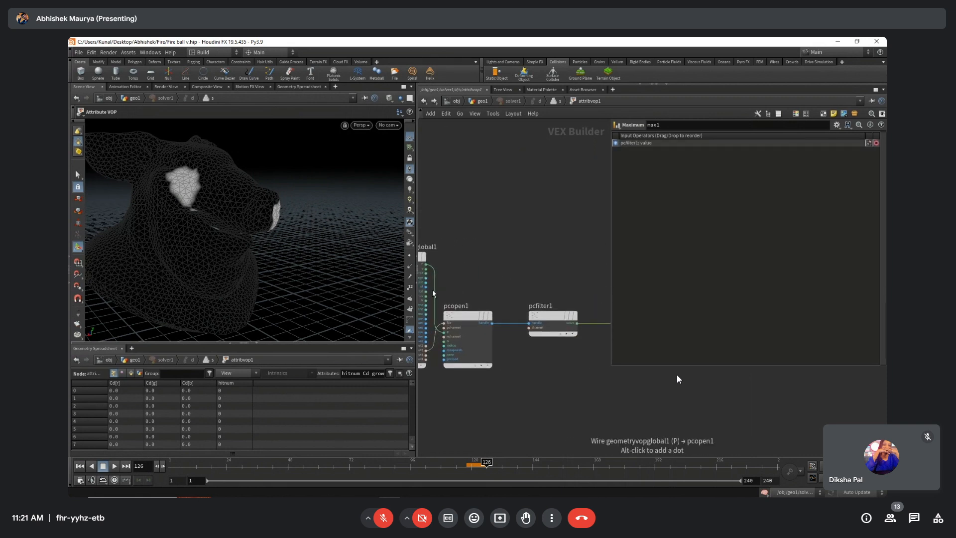
Wire the global Cd into max1's second input and max1's output into Cd on geometryvopoutput1.
left_click_drag(427, 291, 608, 337)
middle_click_drag(605, 359, 505, 368)
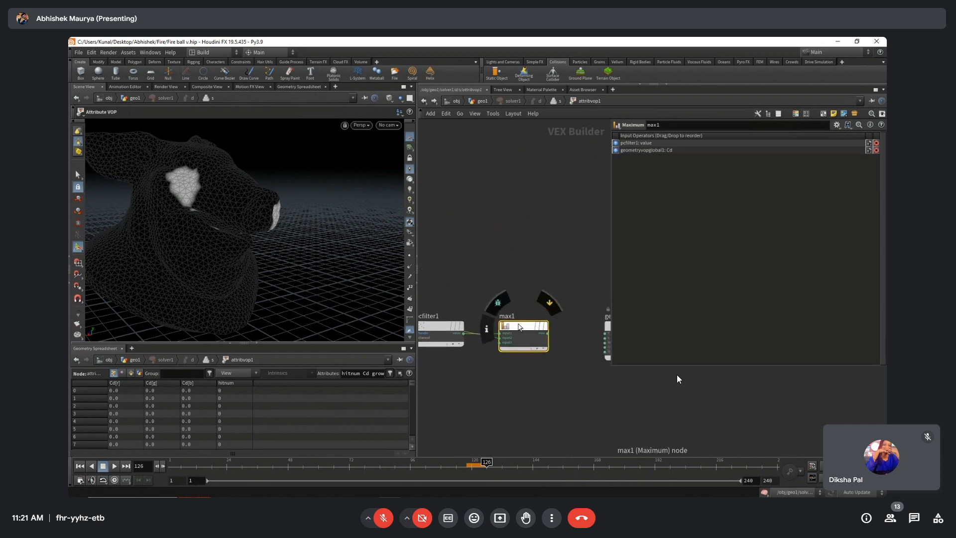
middle_click_drag(525, 273, 456, 268)
scroll(477, 322, "up", 2)
left_click_drag(466, 327, 568, 297)
Return to geo1, display solver1, and scrub the timeline forward from frame 118.
left_click(467, 466)
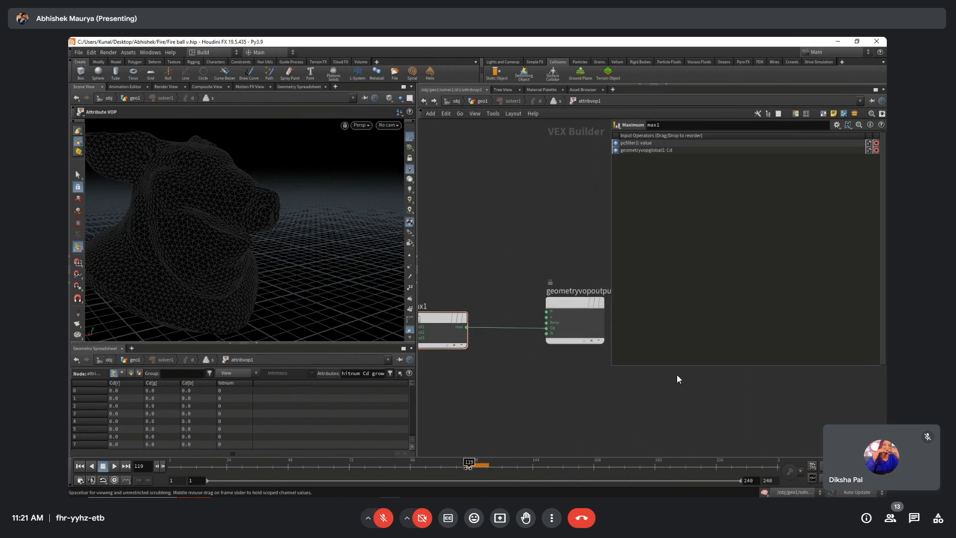
left_click(485, 101)
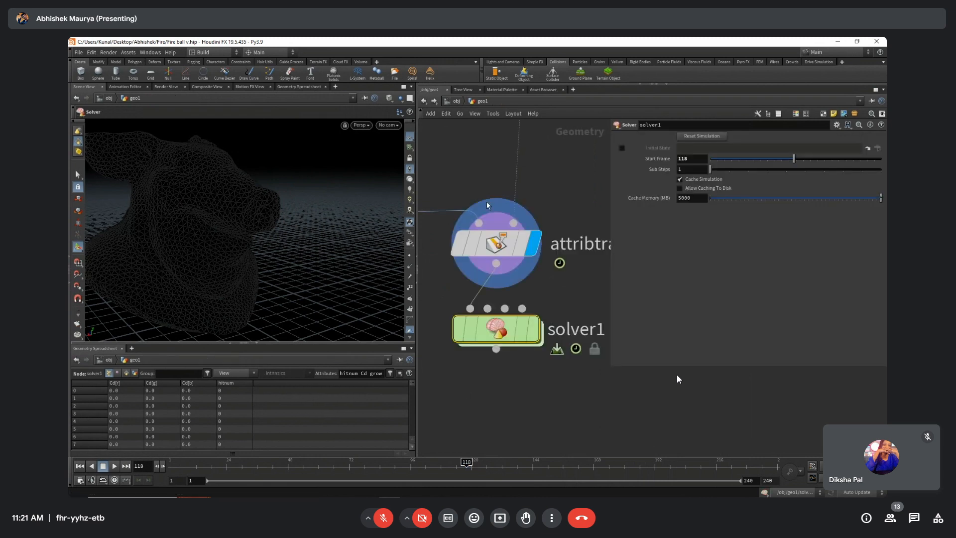
middle_click(522, 325)
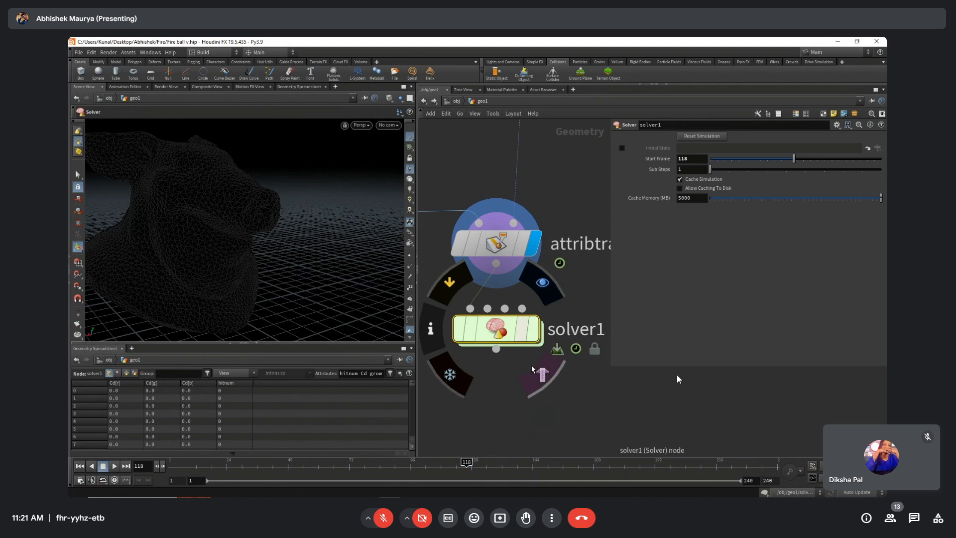
left_click(542, 282)
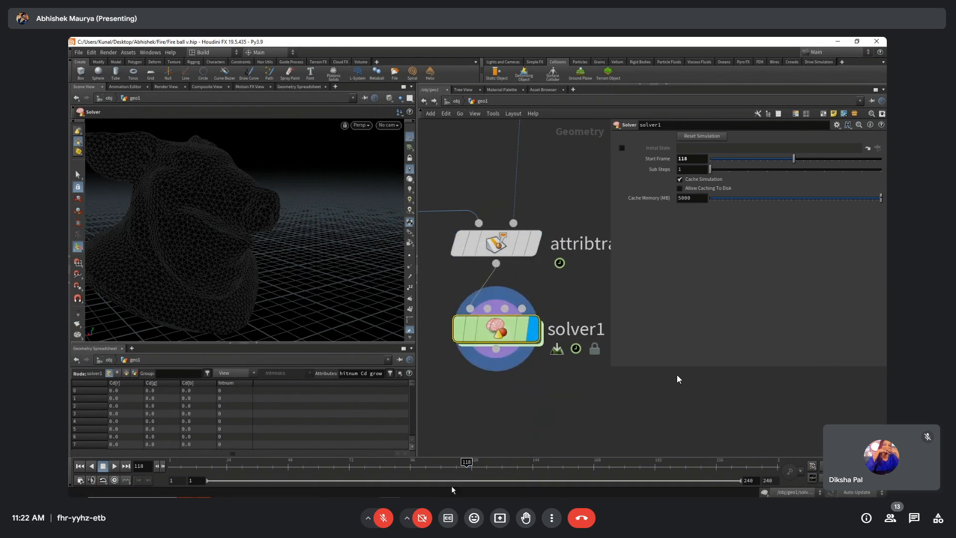
mouse_move(467, 463)
left_mouse_down()
mouse_move(567, 462)
mouse_move(477, 462)
mouse_move(471, 472)
left_mouse_up()
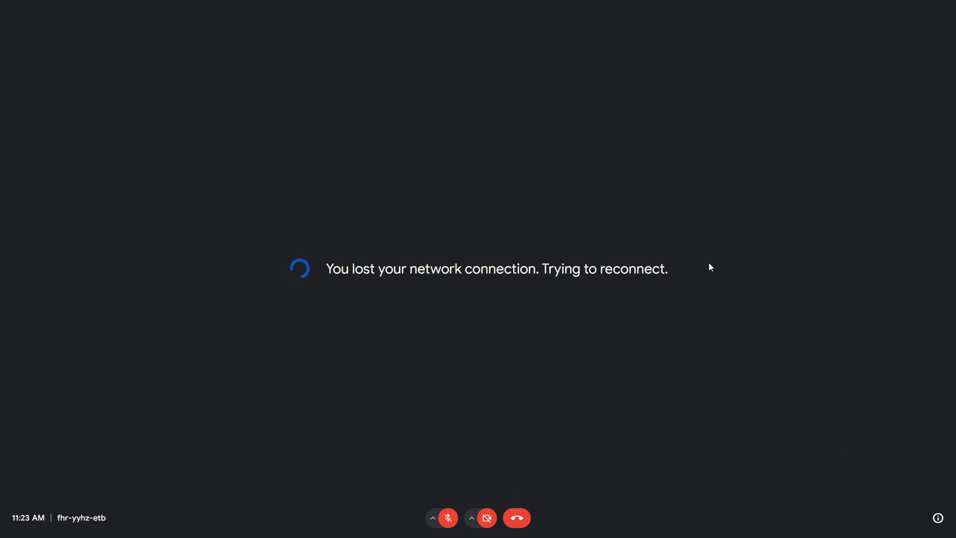
Exit the meeting's full-screen view and check the computer's network connection status and available Wi-Fi networks.
key("Escape")
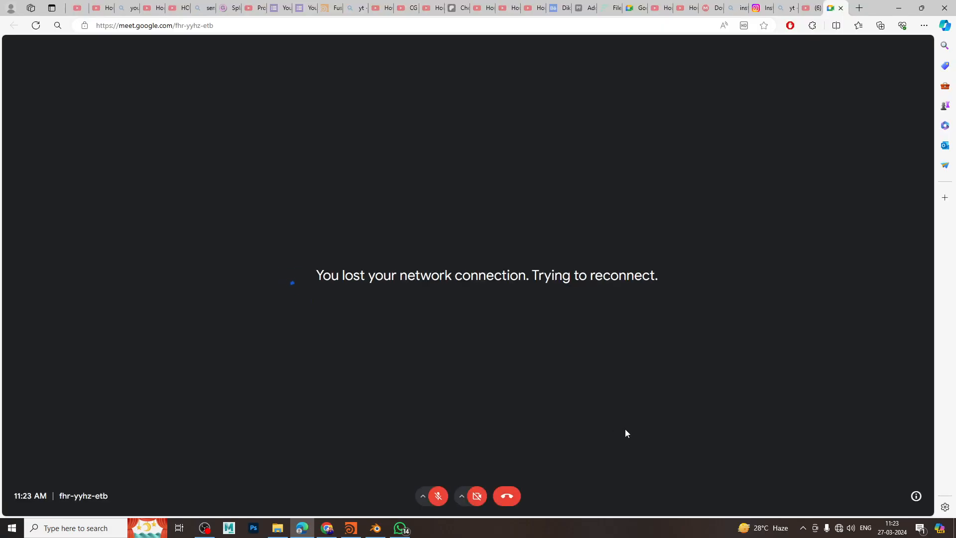
left_click(839, 528)
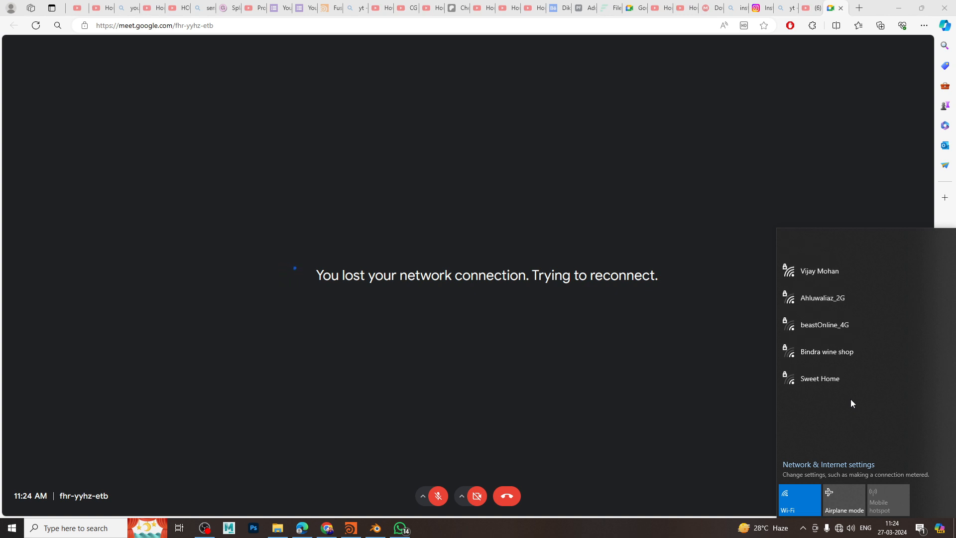
left_click(871, 255)
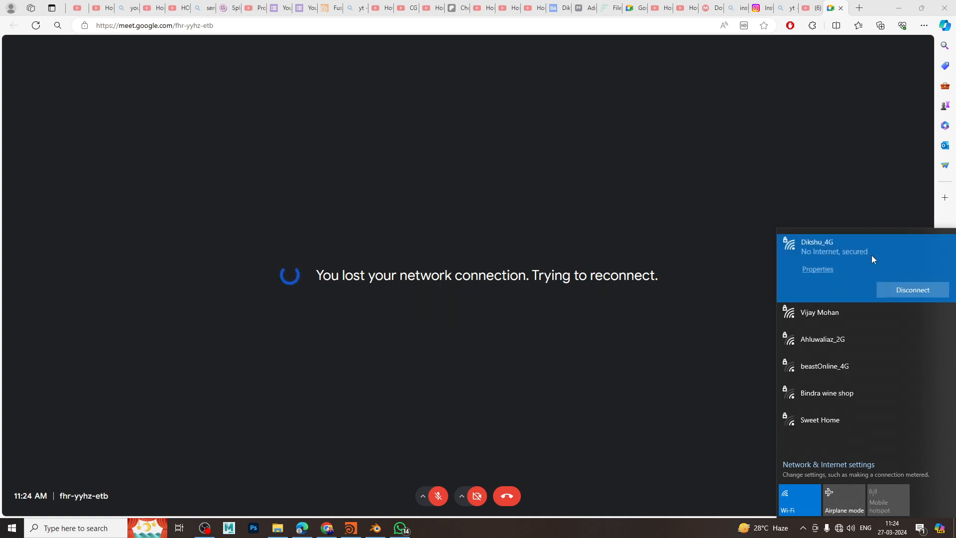
left_click(704, 221)
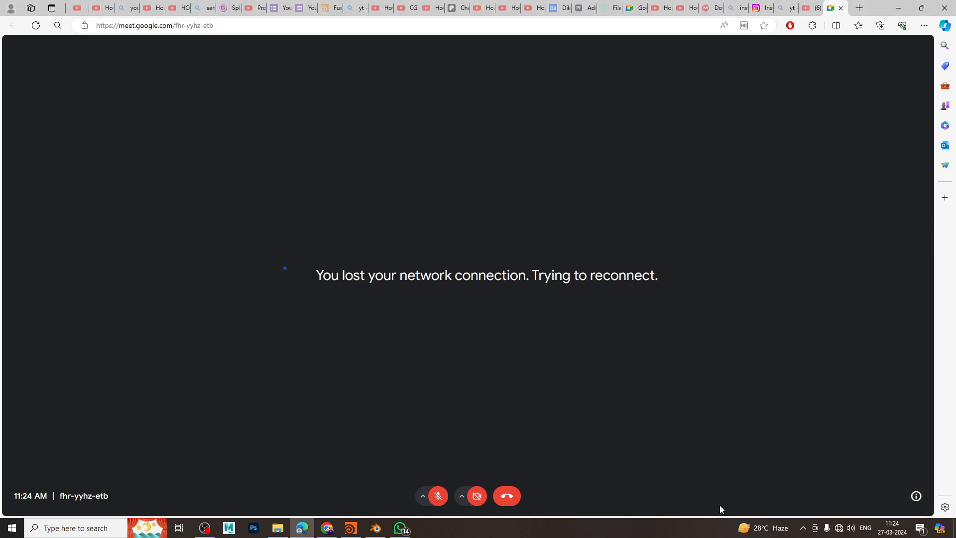
left_click(839, 528)
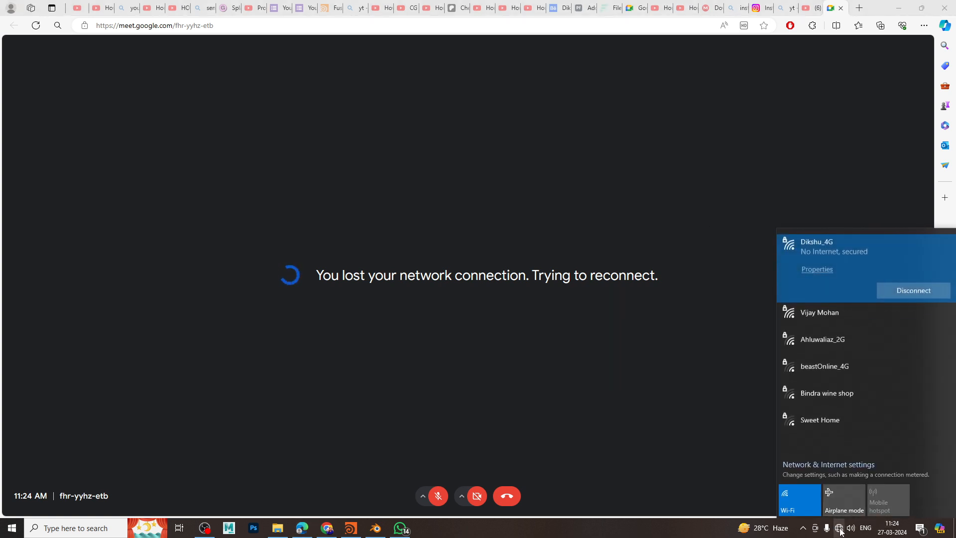
left_click(728, 445)
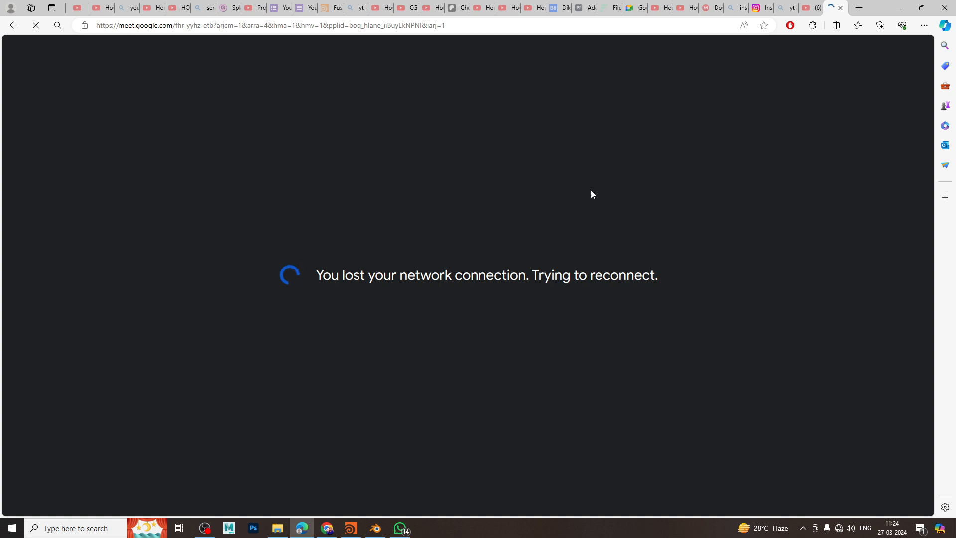
left_click(839, 533)
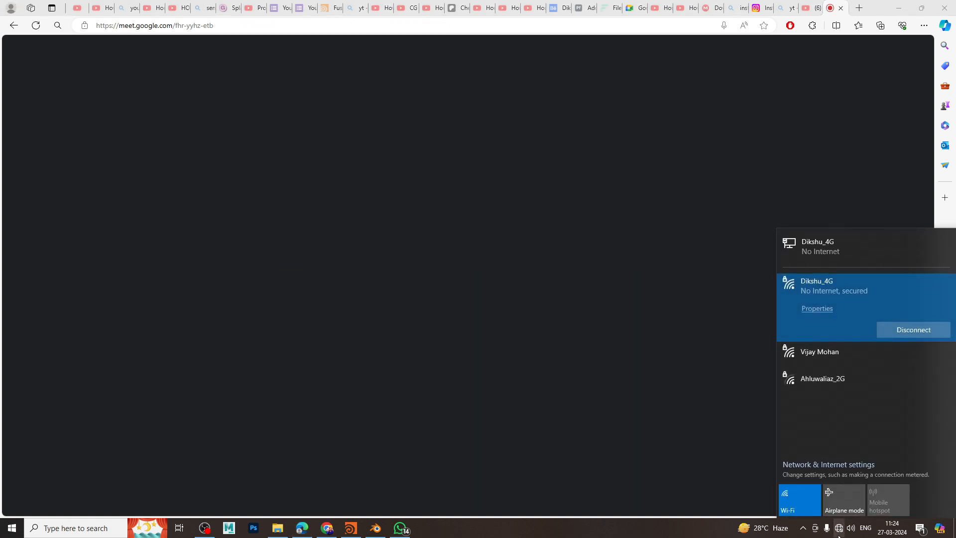
left_click(624, 324)
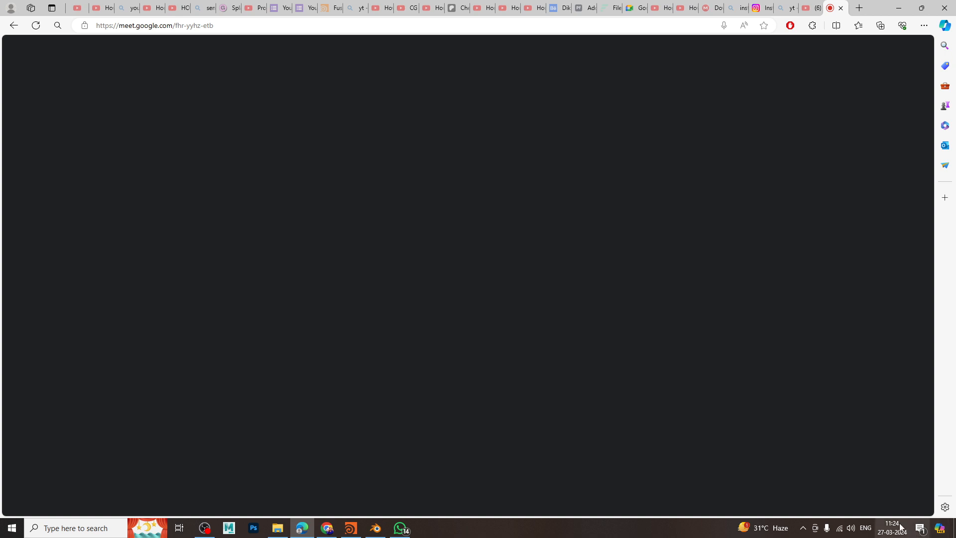
left_click(839, 527)
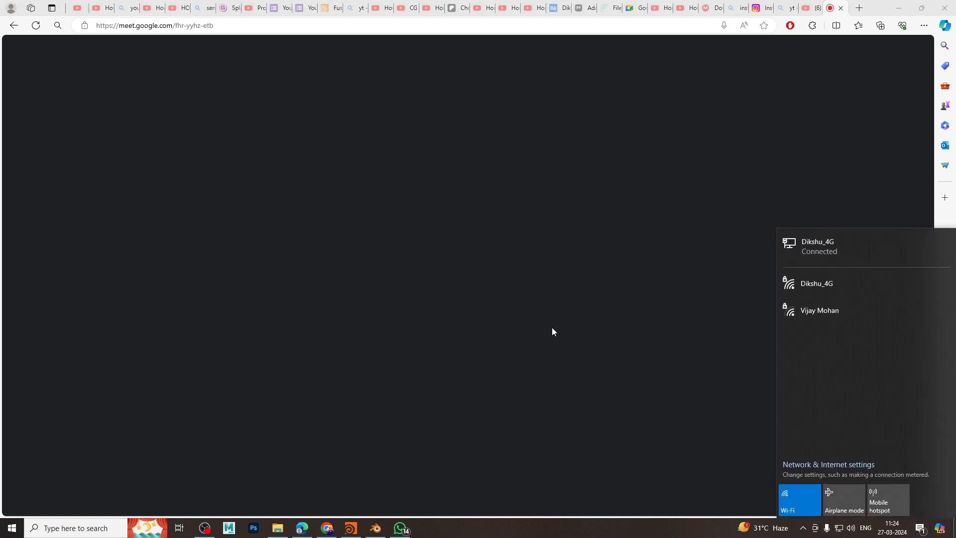
left_click(551, 329)
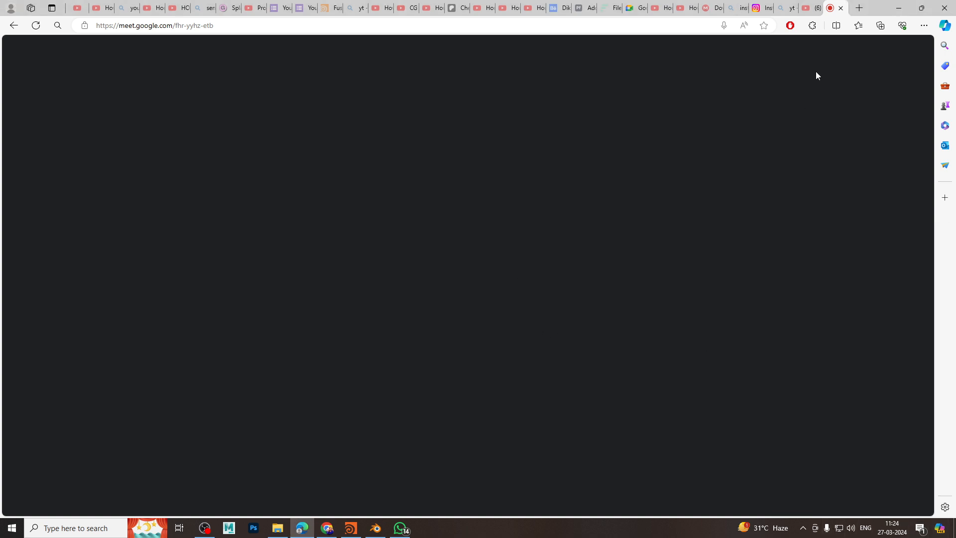
Close the disconnected meeting tab and reopen the meeting from the link in the Houdini class group on WhatsApp.
left_click(840, 8)
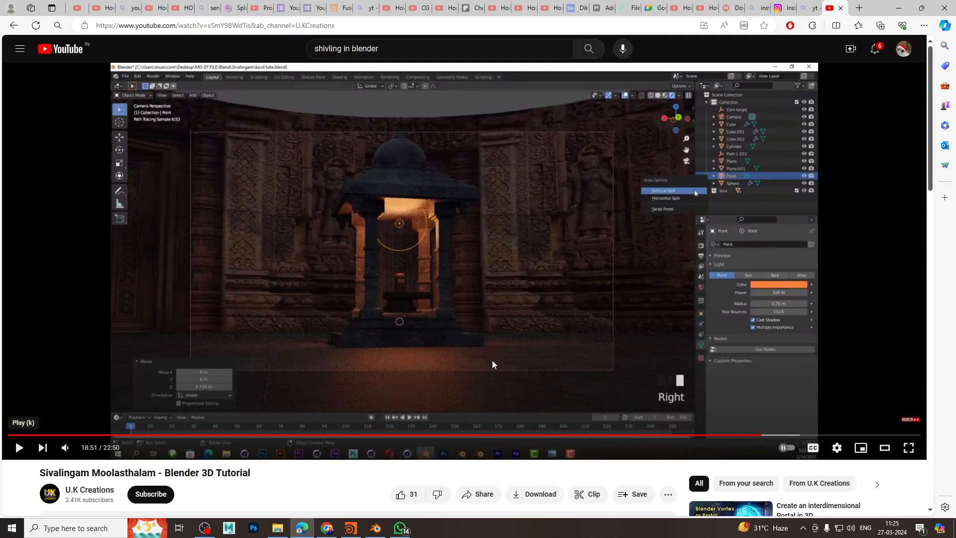
left_click(400, 528)
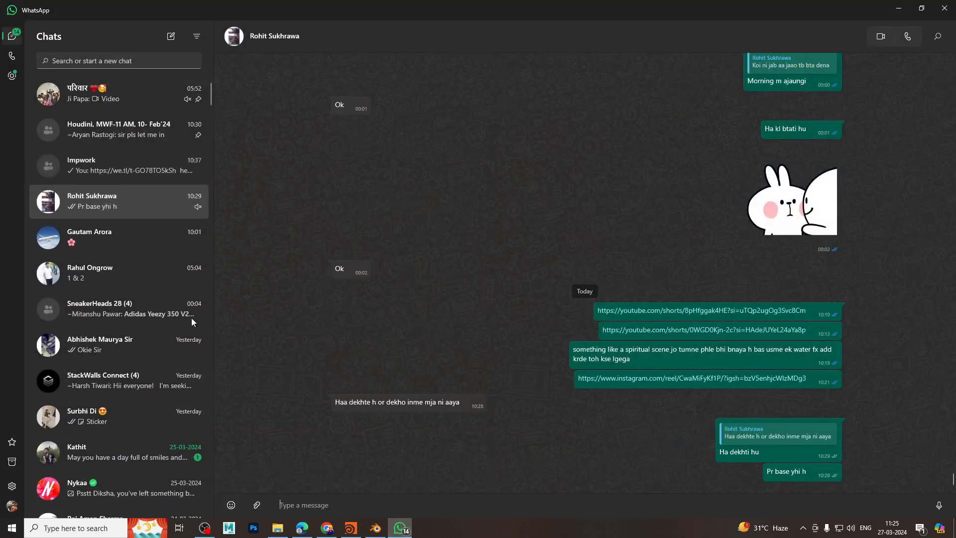
left_click(168, 181)
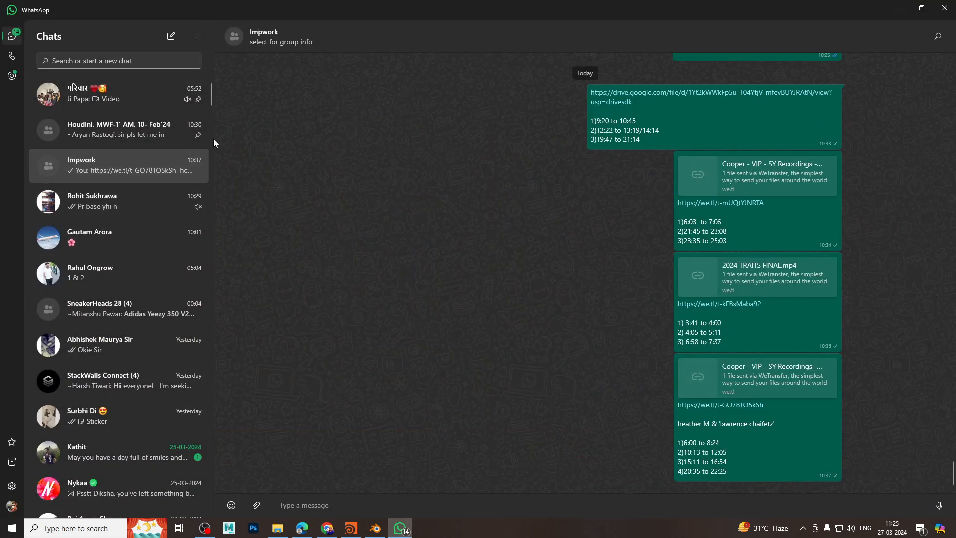
left_click(122, 120)
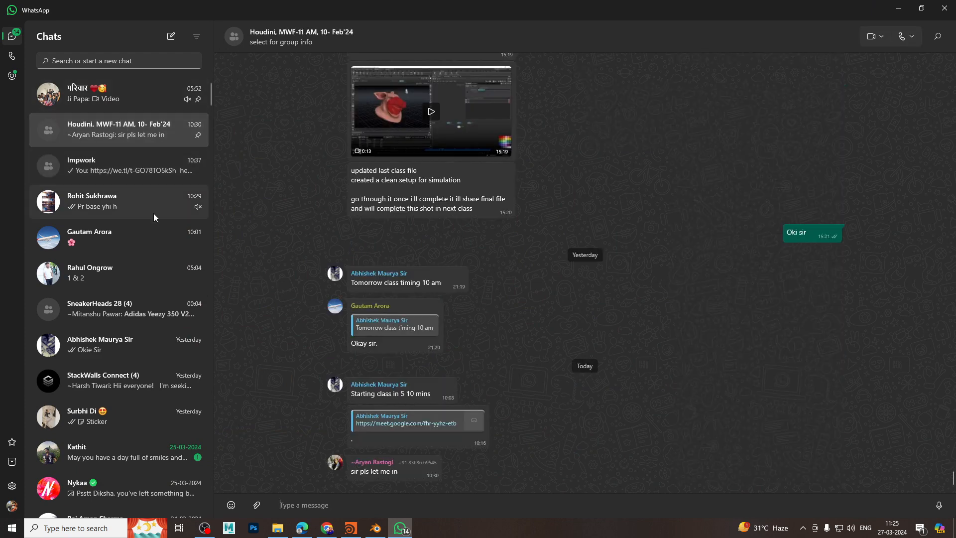
left_click(390, 424)
left_click(400, 312)
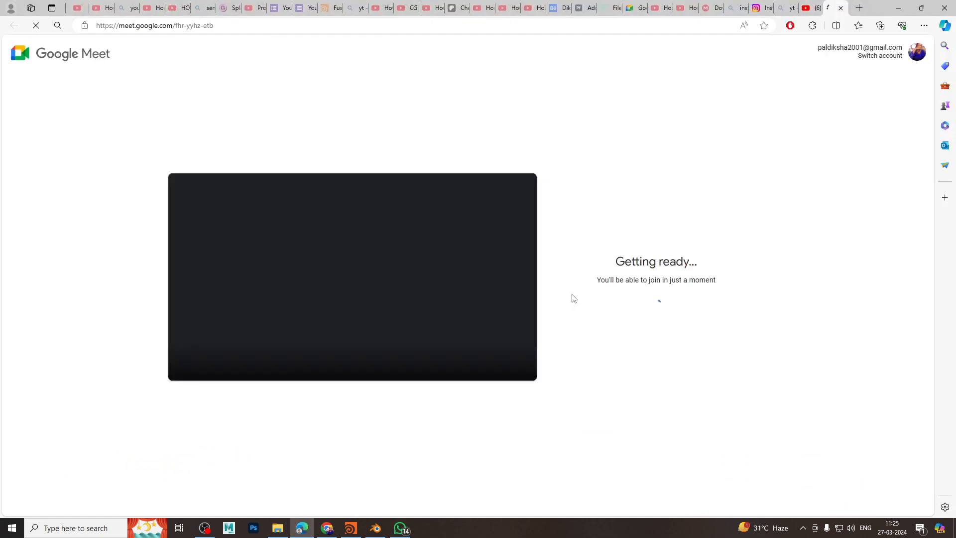
Turn off the camera and microphone, then join the Google Meet call and show it full screen.
left_click(372, 358)
left_click(329, 359)
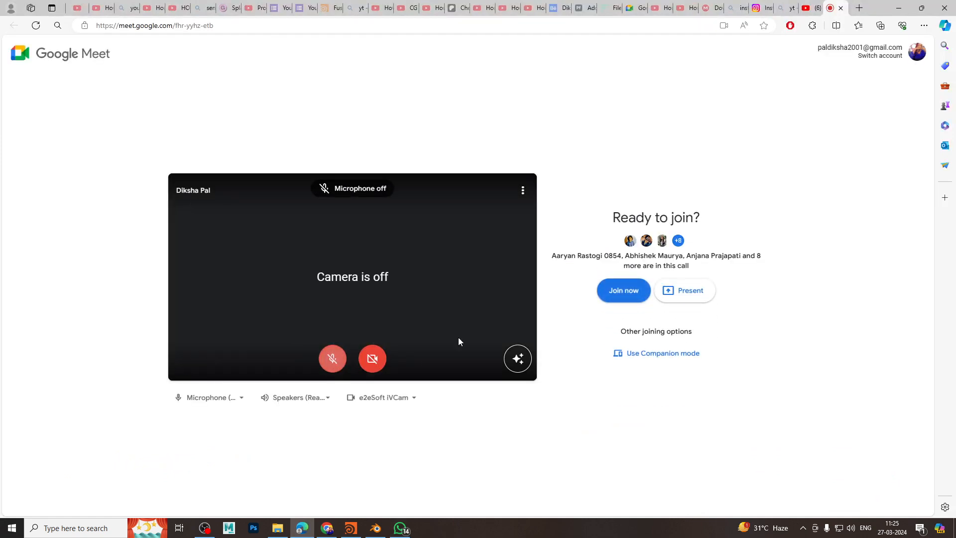
left_click(614, 294)
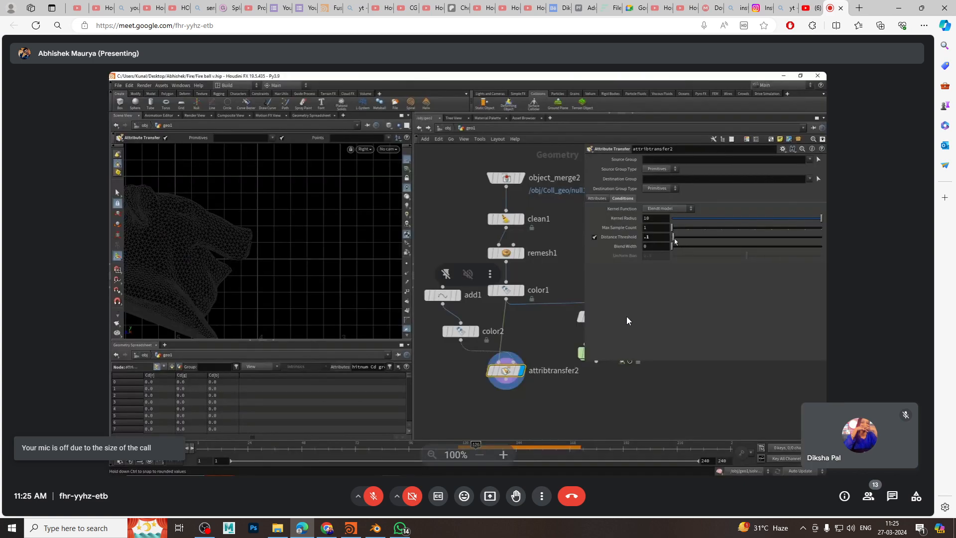
double_click(626, 317)
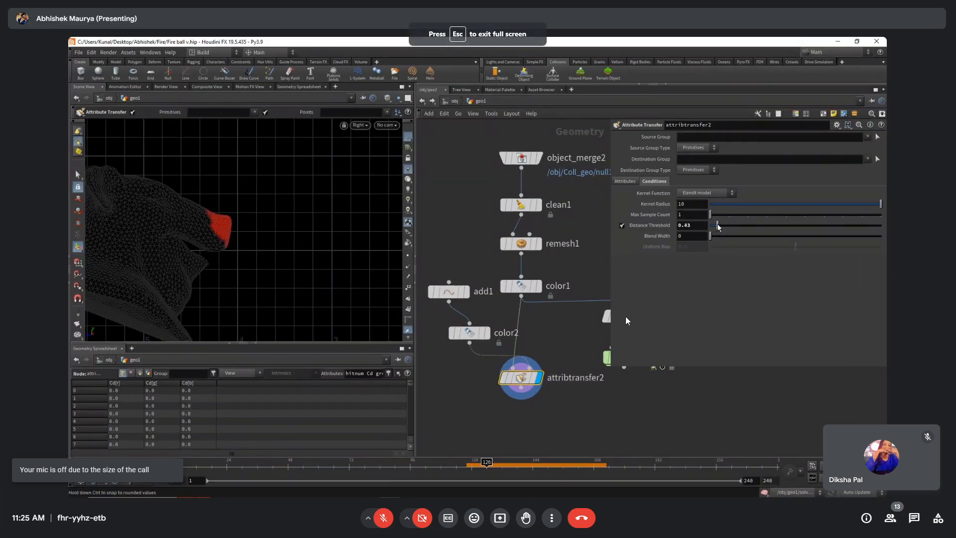
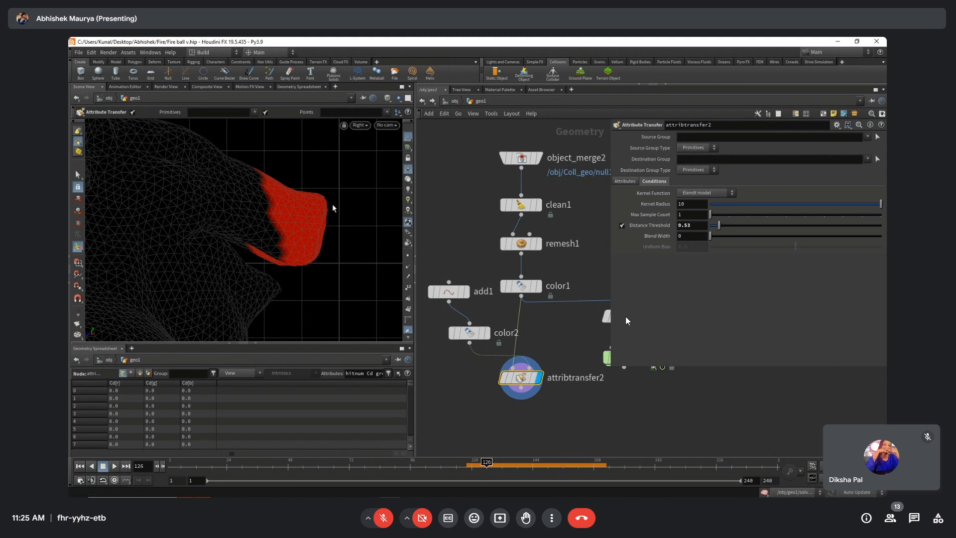
Select add1 to show its point beside the snout and capture a screen snip of the viewport.
left_click(448, 293)
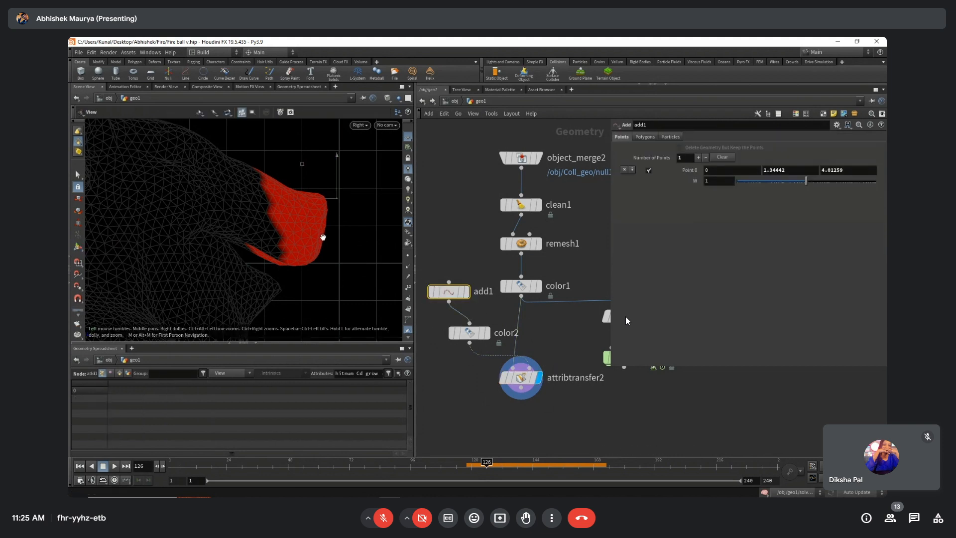
scroll(319, 229, "down", 3)
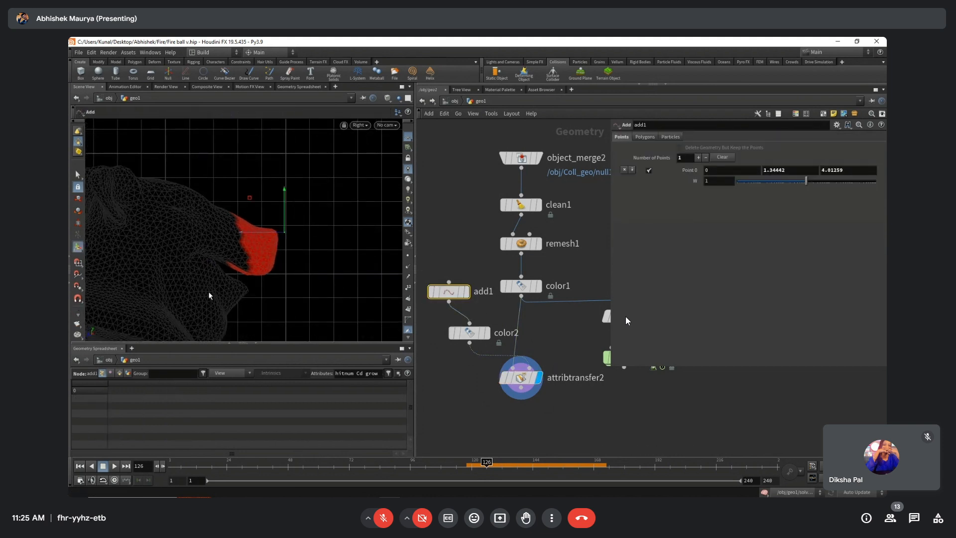
key("super+shift+s")
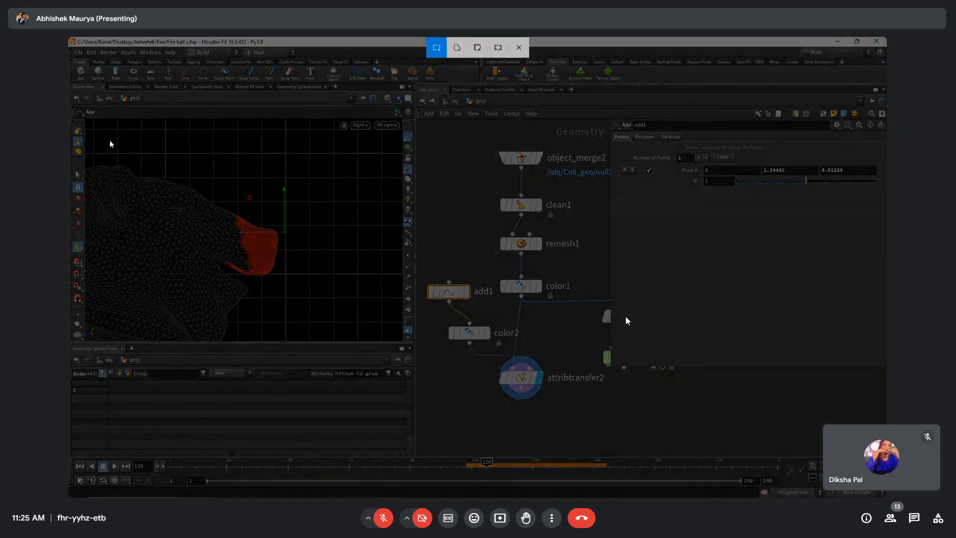
left_click_drag(107, 137, 363, 331)
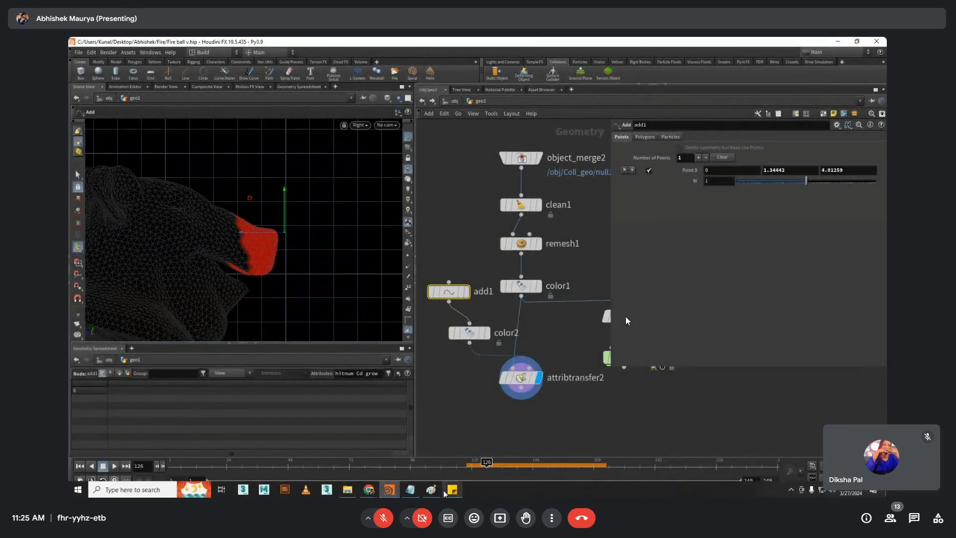
Switch to Paint, paste the snip, and brush a red circle around the added point with three growing white circles around it.
left_click(431, 490)
key("ctrl+v")
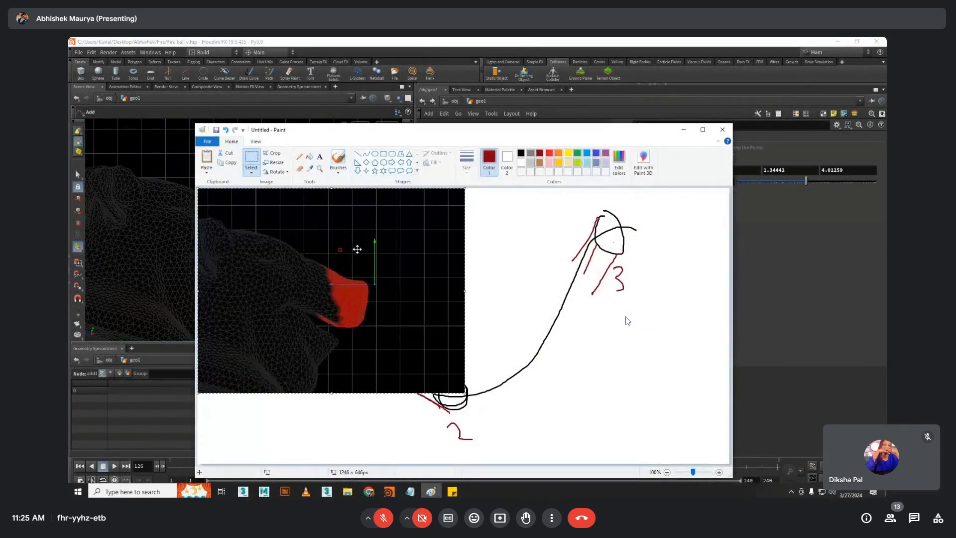
left_click(339, 158)
left_click(507, 159)
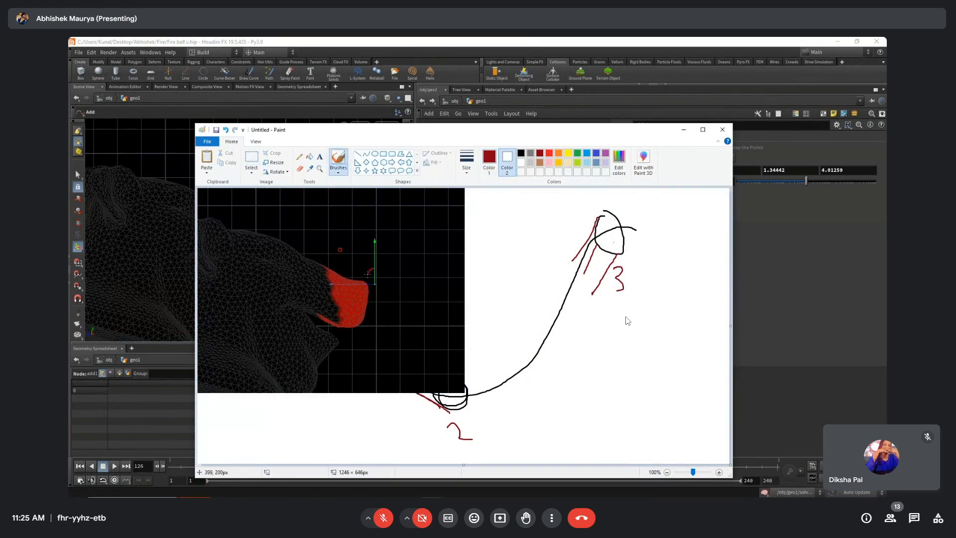
left_click(490, 157)
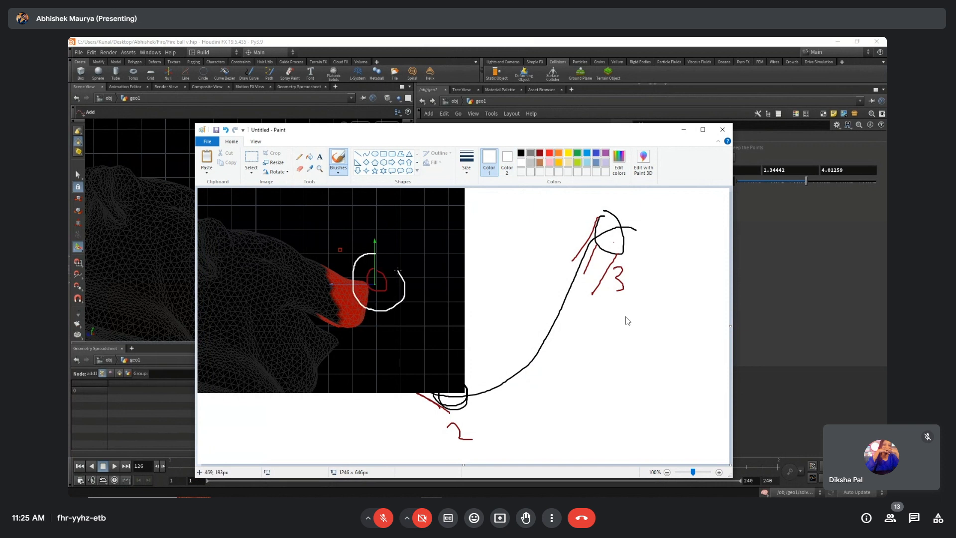
mouse_move(321, 302)
left_mouse_down()
mouse_move(417, 309)
mouse_move(365, 212)
mouse_move(298, 331)
mouse_move(441, 325)
mouse_move(355, 195)
left_mouse_up()
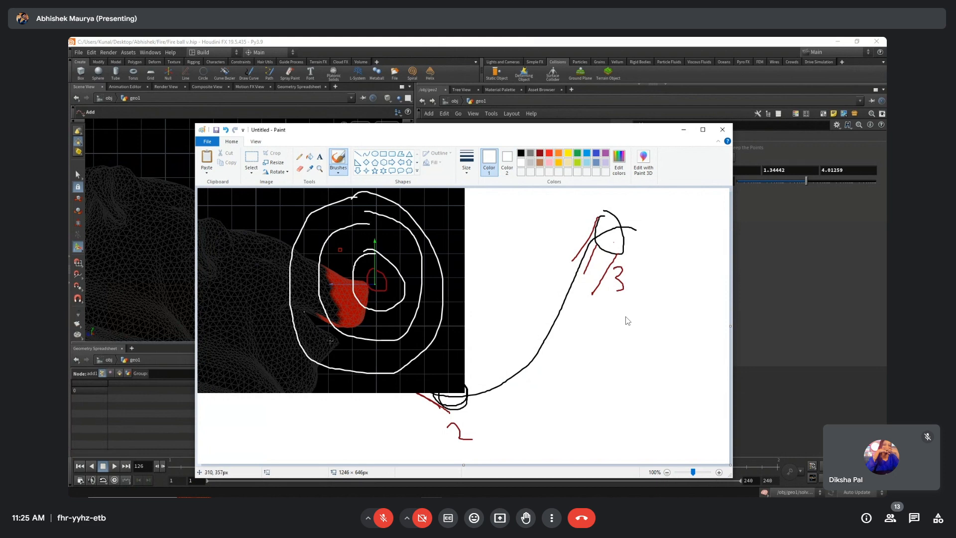
Return to Houdini, set attribtransfer2's distance threshold to 0.8, and inspect the red area on the snout in perspective view.
key("alt+Tab")
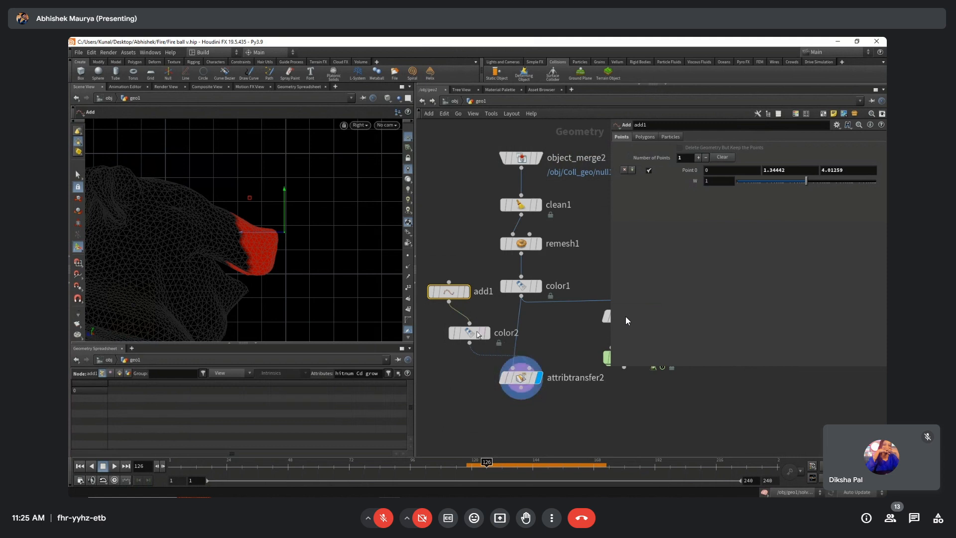
mouse_move(446, 294)
left_click(521, 378)
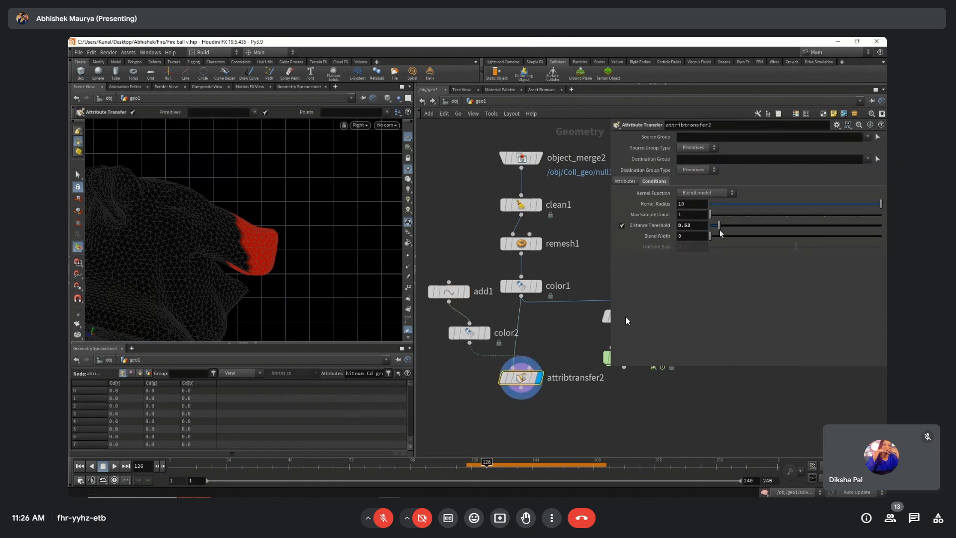
left_click_drag(716, 226, 724, 231)
key("space+1")
key("d")
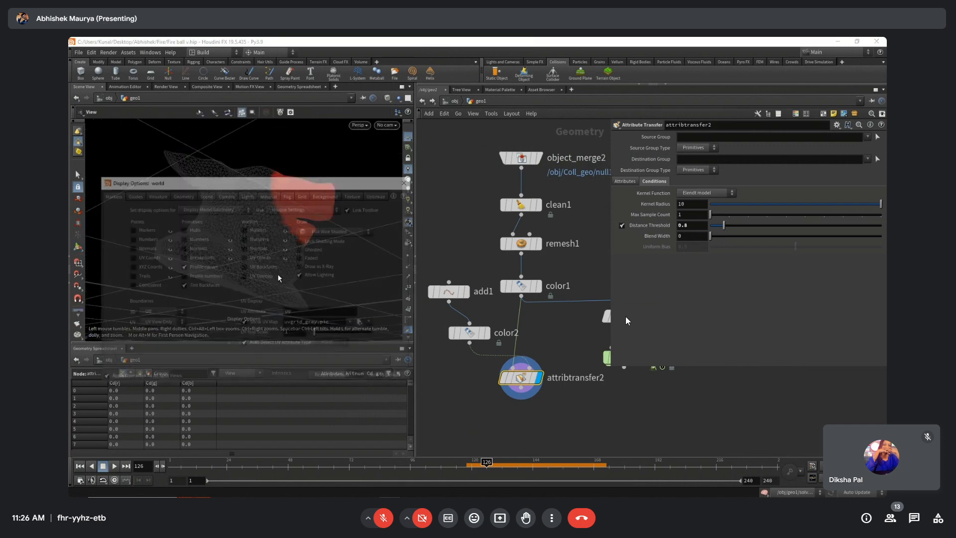
left_click(408, 180)
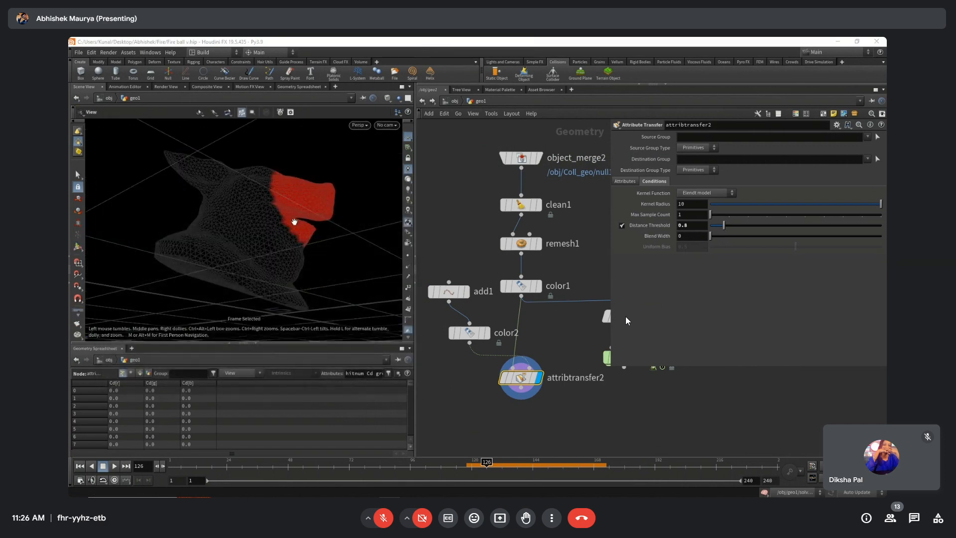
scroll(369, 203, "up", 5)
left_click_drag(269, 222, 245, 187)
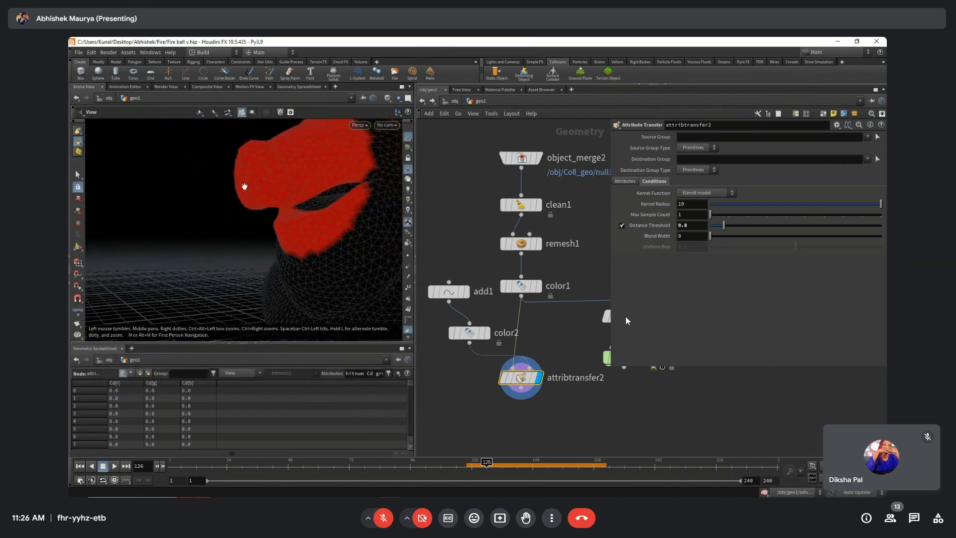
Delete the attribtransfer2, color2 and add1 demonstration nodes from the geo1 network.
key("Return")
scroll(540, 368, "down", 2)
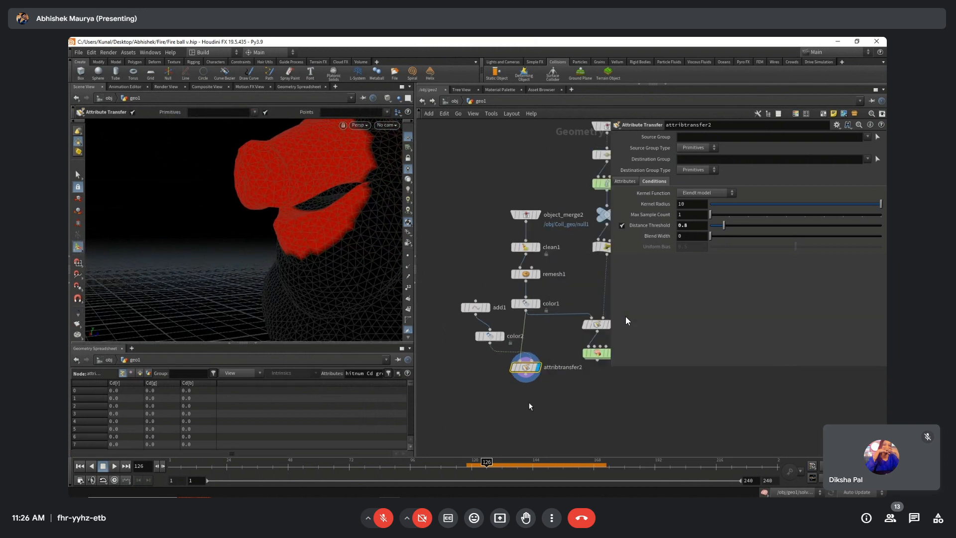
left_click_drag(542, 408, 482, 335)
key("Delete")
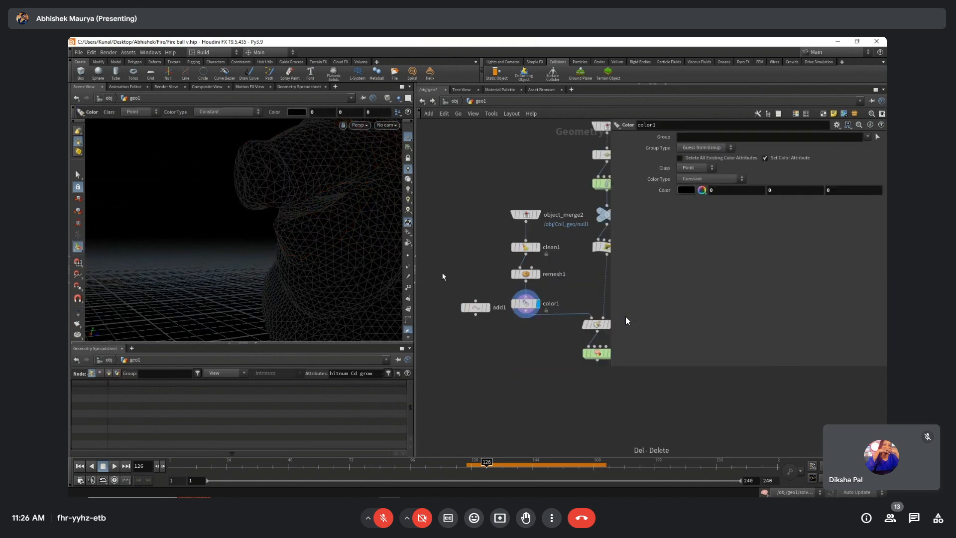
left_click_drag(443, 272, 503, 335)
key("Delete")
Select solver1 and display its result in the viewport at frame 126.
middle_click_drag(598, 364, 561, 361)
scroll(560, 361, "up", 2)
left_click(574, 352)
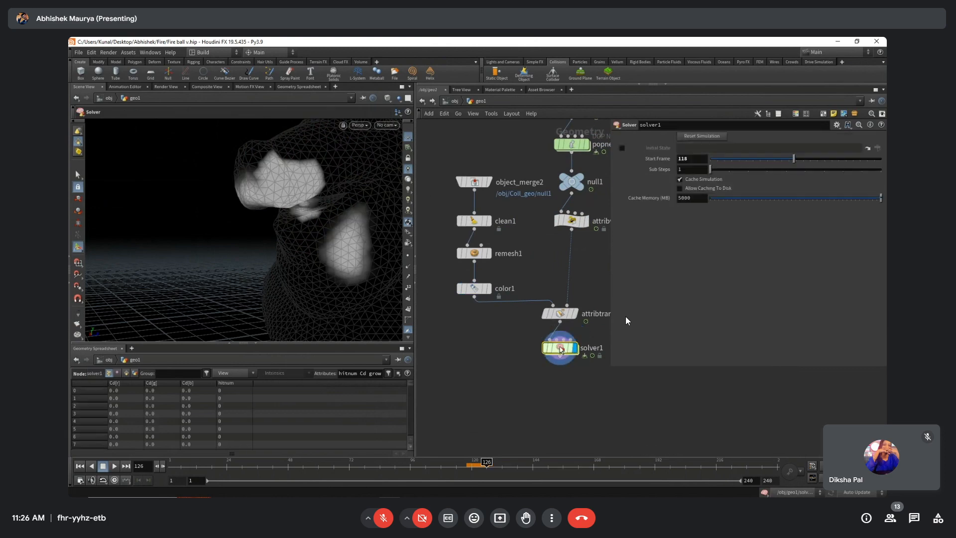
Examine the white hit areas on the pig head from the front, side and close up.
key("Escape")
left_click_drag(263, 241, 263, 223)
key("Return")
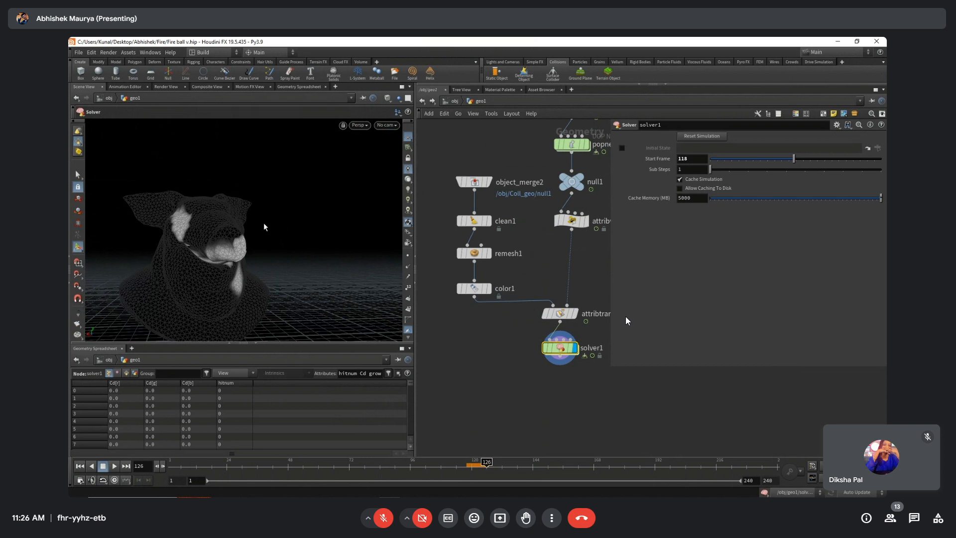
middle_click_drag(231, 245, 229, 193, "alt")
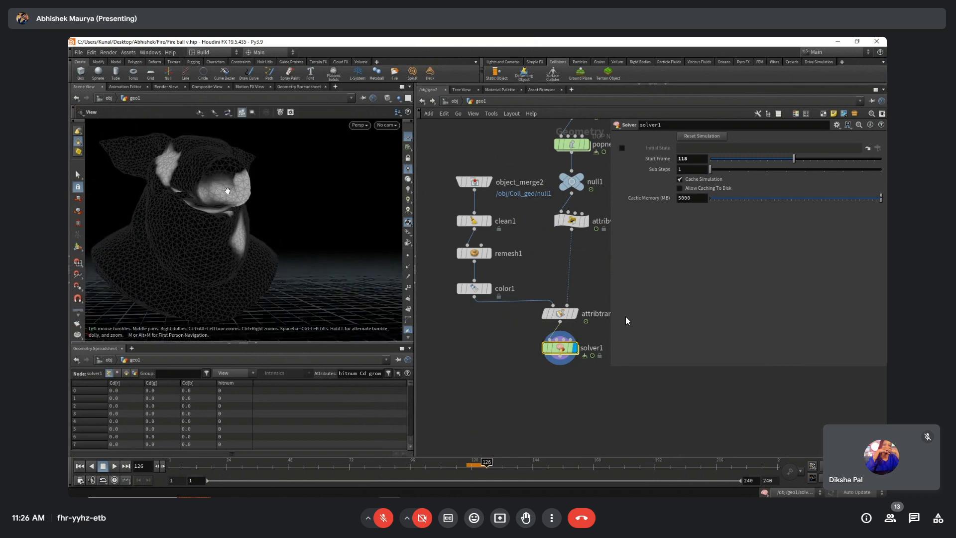
right_click_drag(229, 192, 246, 194, "alt")
left_click_drag(245, 193, 316, 251, "alt")
key("Return")
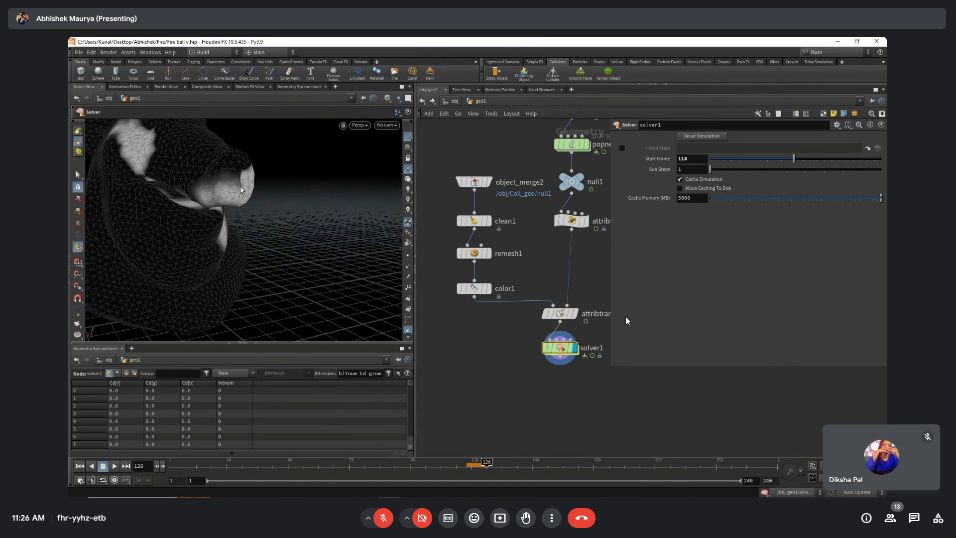
right_click_drag(263, 209, 238, 216, "alt")
left_click_drag(238, 216, 184, 204, "alt")
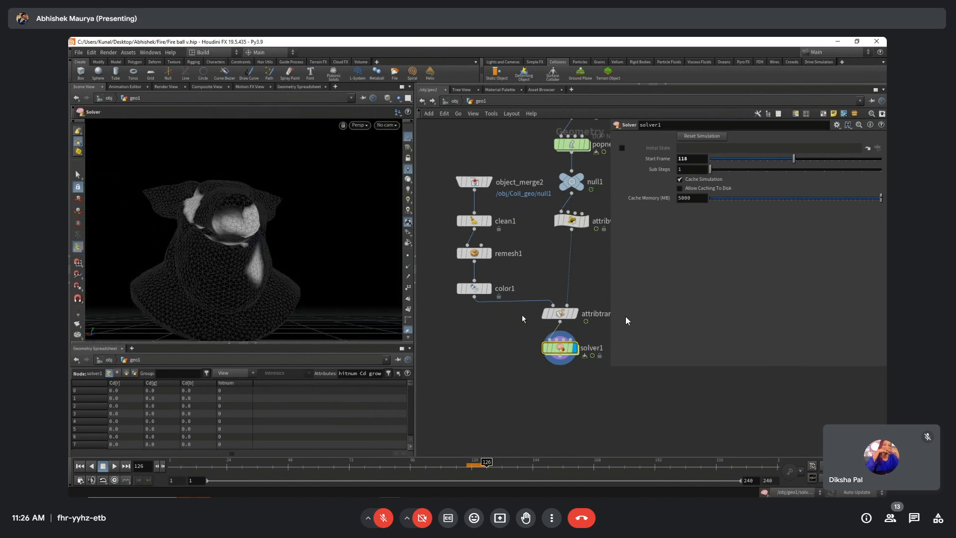
key("Escape")
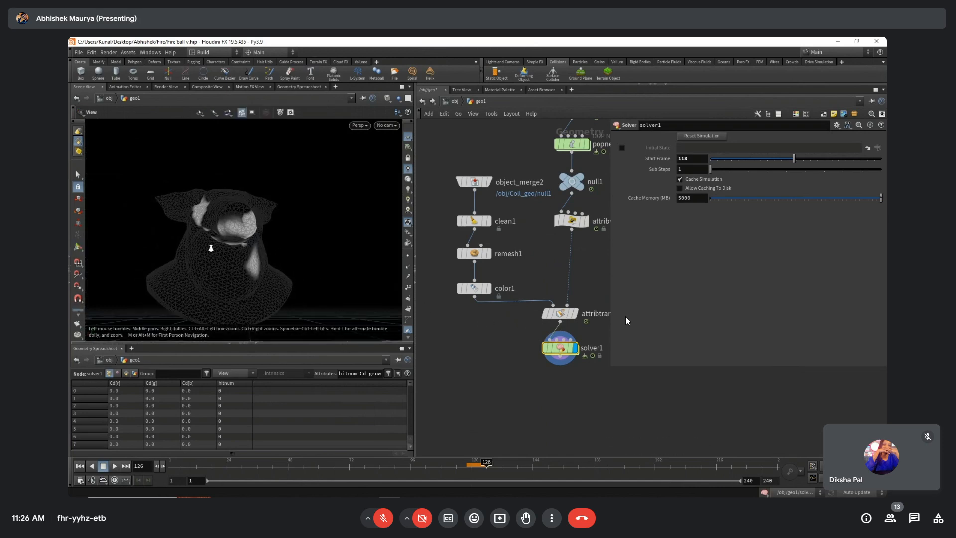
left_click_drag(209, 245, 268, 272)
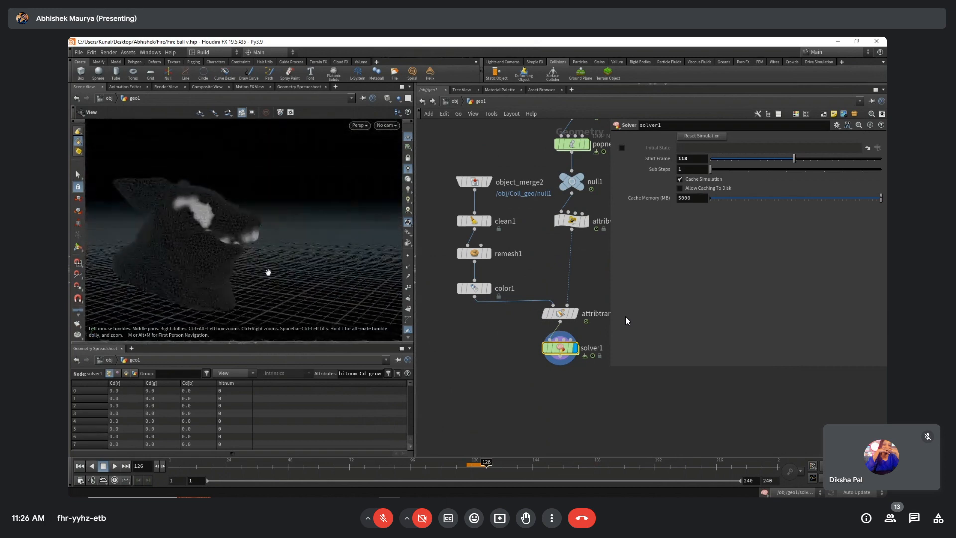
Play the simulation from just before frame 118 to watch the colour spread, and return to frame 115.
left_click(464, 467)
key("Up")
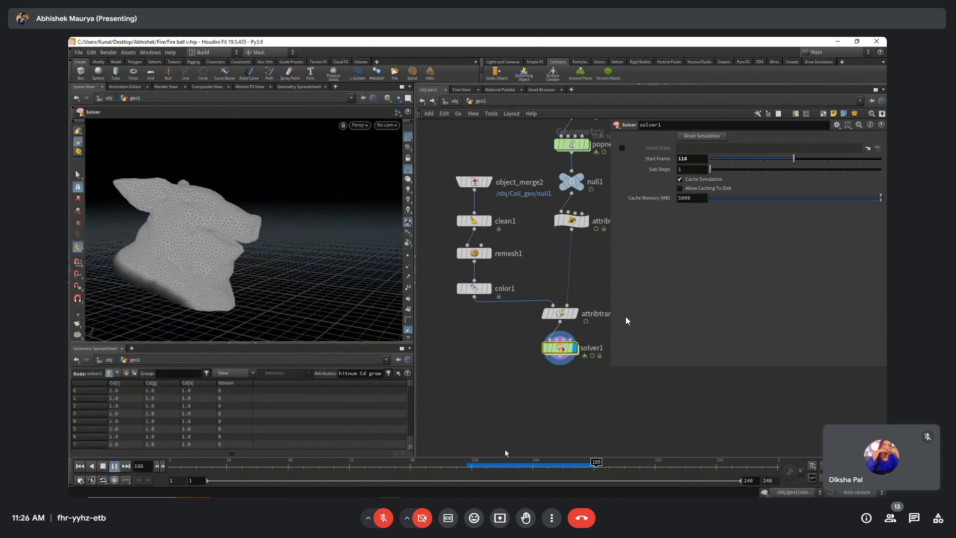
left_click(459, 464)
Open attribvop1 inside solver1 and check the input operators of the max1 node.
double_click(560, 348)
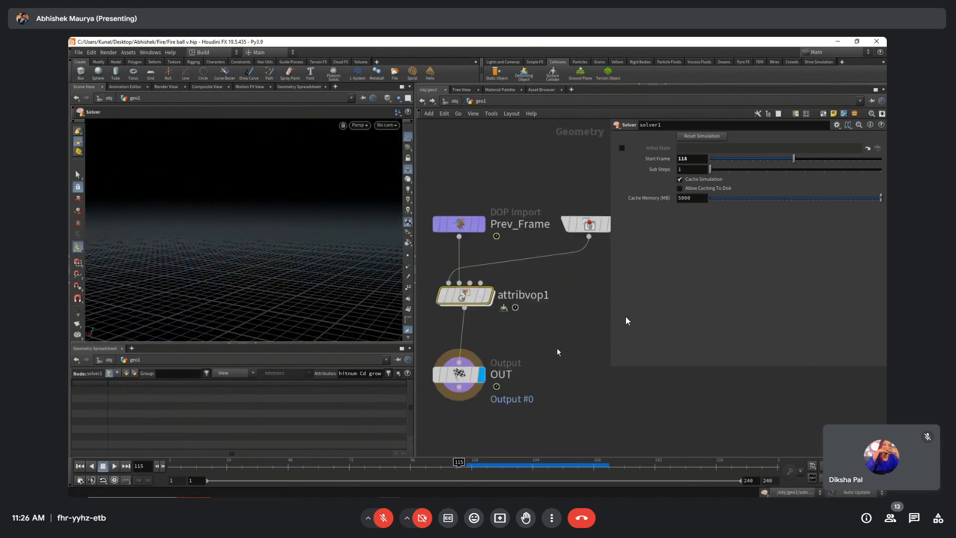
left_click(465, 295)
double_click(465, 294)
middle_click_drag(511, 369, 579, 368)
left_click(456, 299)
middle_click_drag(469, 358, 583, 359)
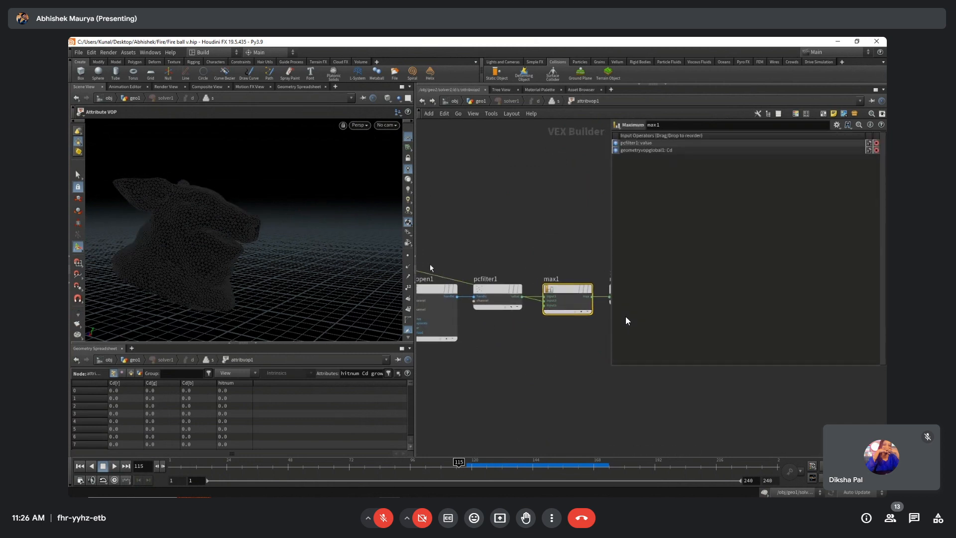
Review pcopen1's search radius and number of points, and the channel of pcfilter1.
left_click(434, 295)
middle_click_drag(487, 380, 533, 388)
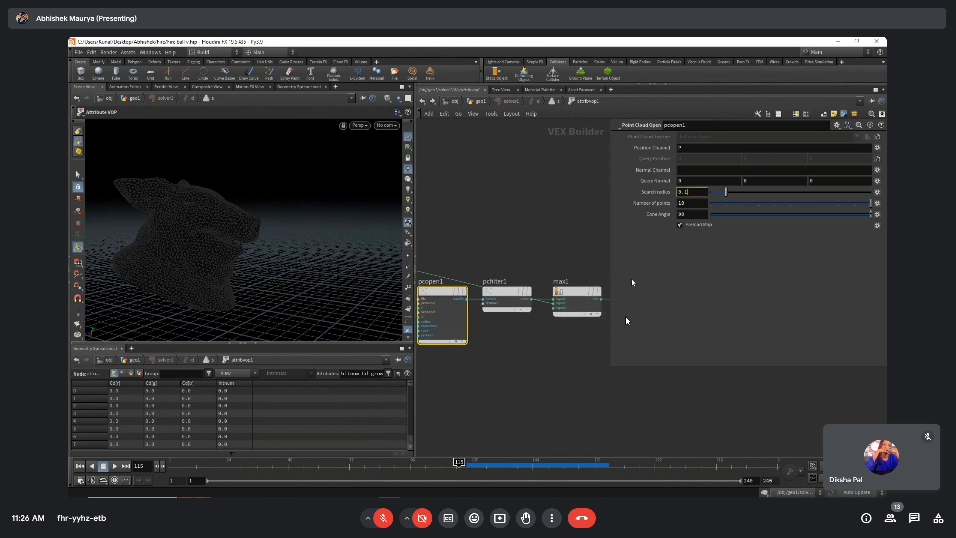
left_click(513, 344)
left_click(507, 293)
middle_click_drag(490, 413, 524, 414)
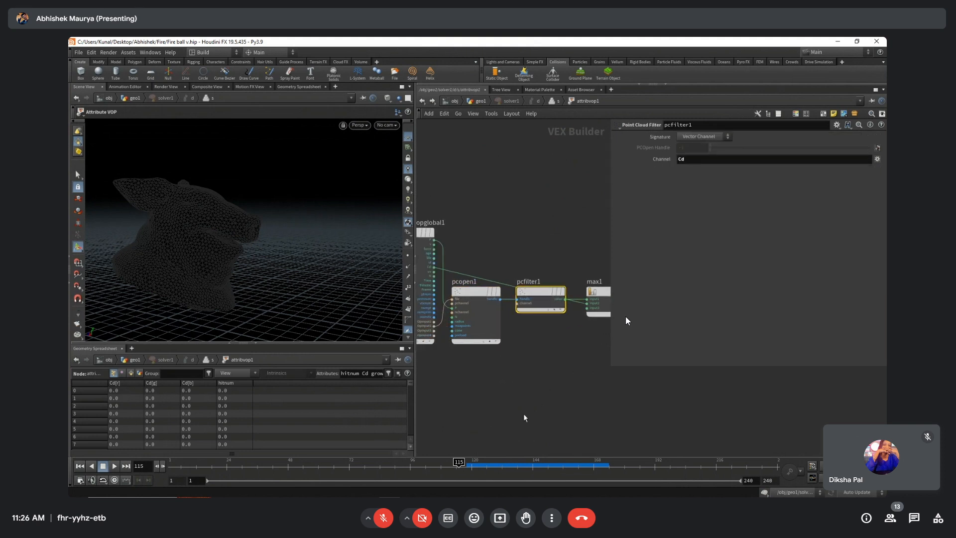
left_click_drag(500, 406, 452, 277)
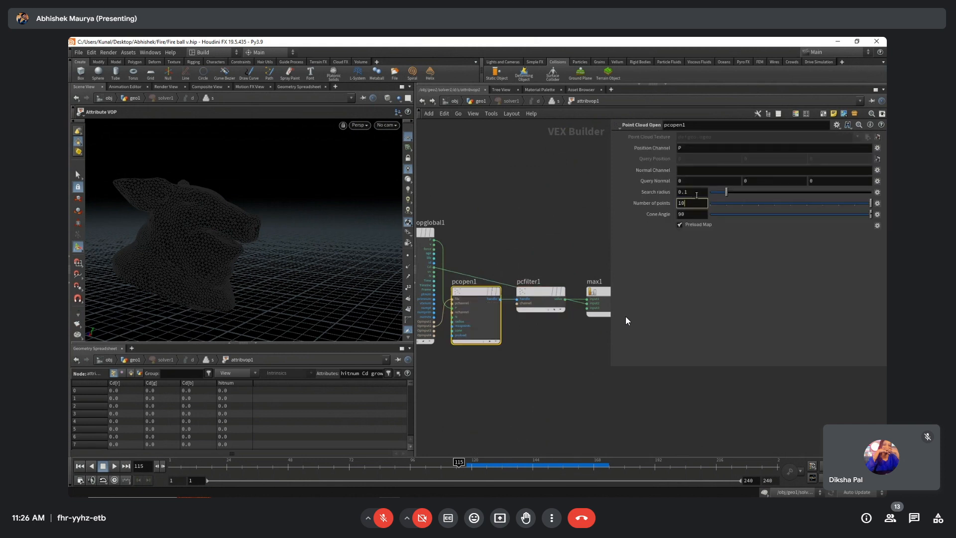
Check max1's inputs and change the multiplier of the mulconst1 node that follows it.
middle_click_drag(569, 372, 534, 370)
left_click(524, 301)
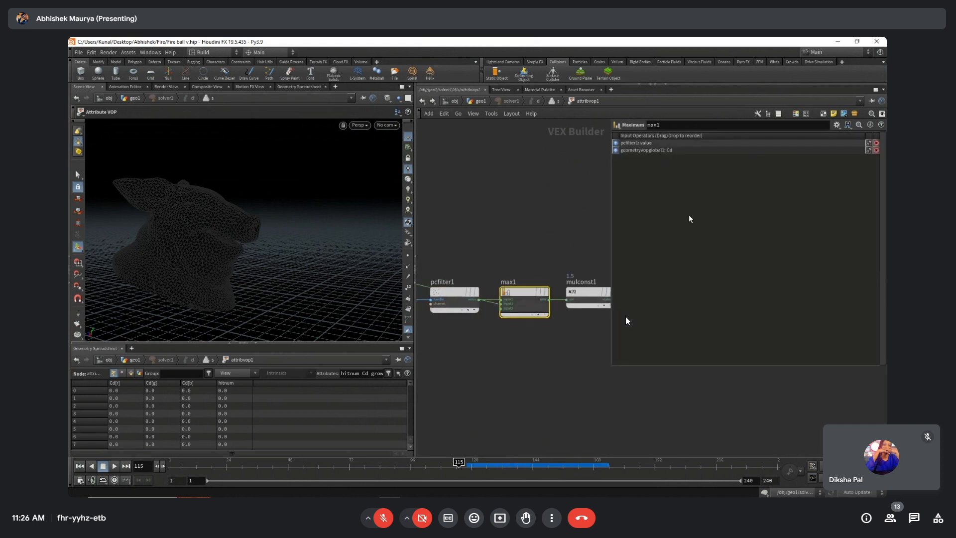
left_click(590, 299)
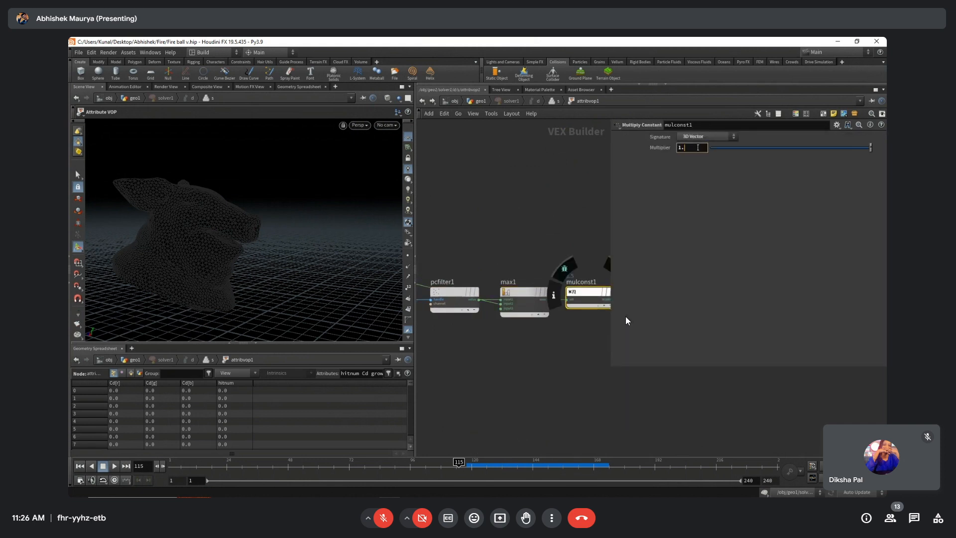
key("Return")
Return to geo1, replay the solver from frame 115, and move the timeline to frame 159.
left_click(481, 101)
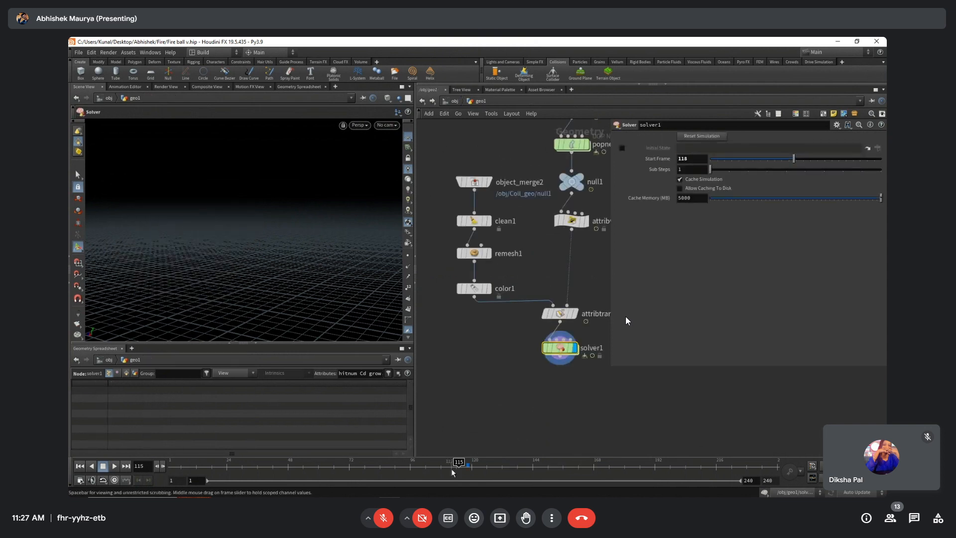
key("Up")
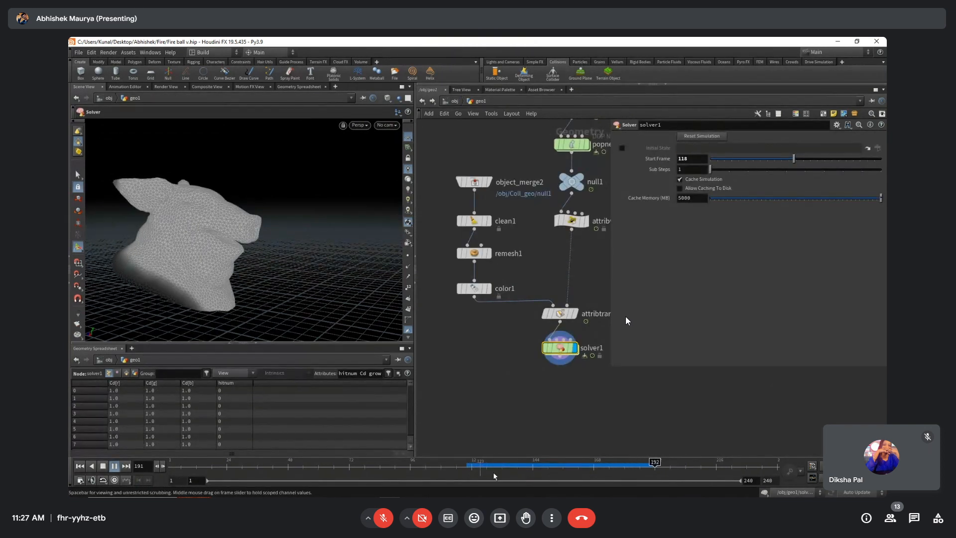
left_click_drag(468, 467, 571, 462)
Add a Blast node below solver1, connected to its output, and display it.
middle_click_drag(560, 350, 532, 335)
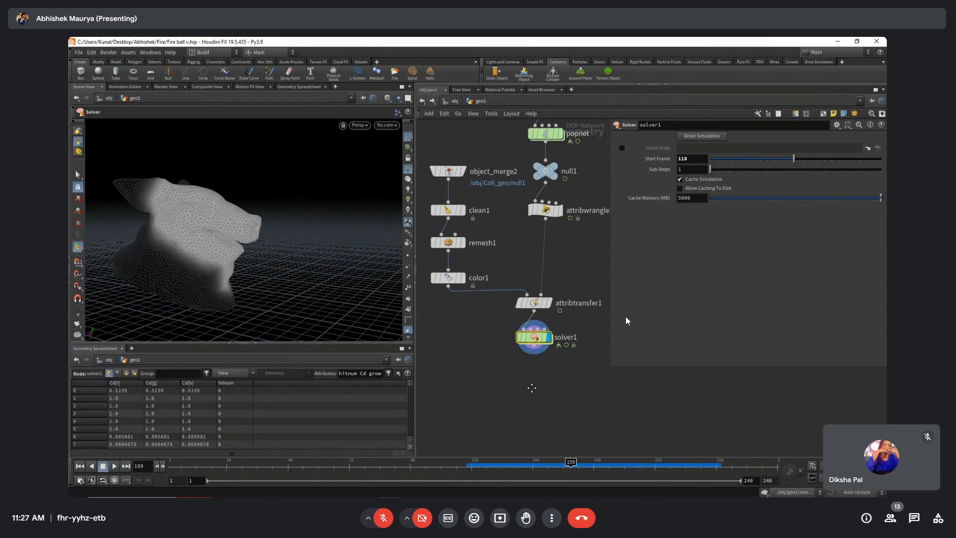
key("Tab")
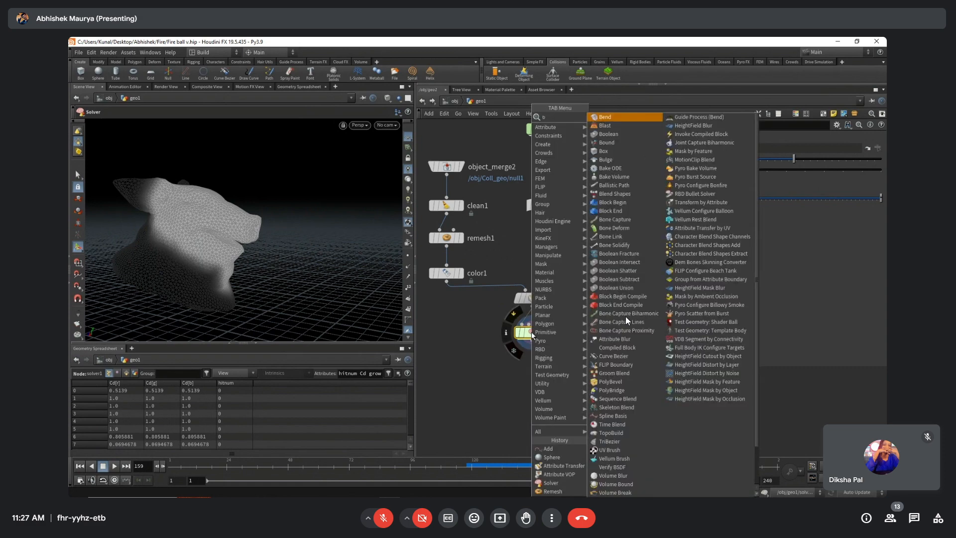
key("Escape")
left_click(532, 369)
left_click(550, 348)
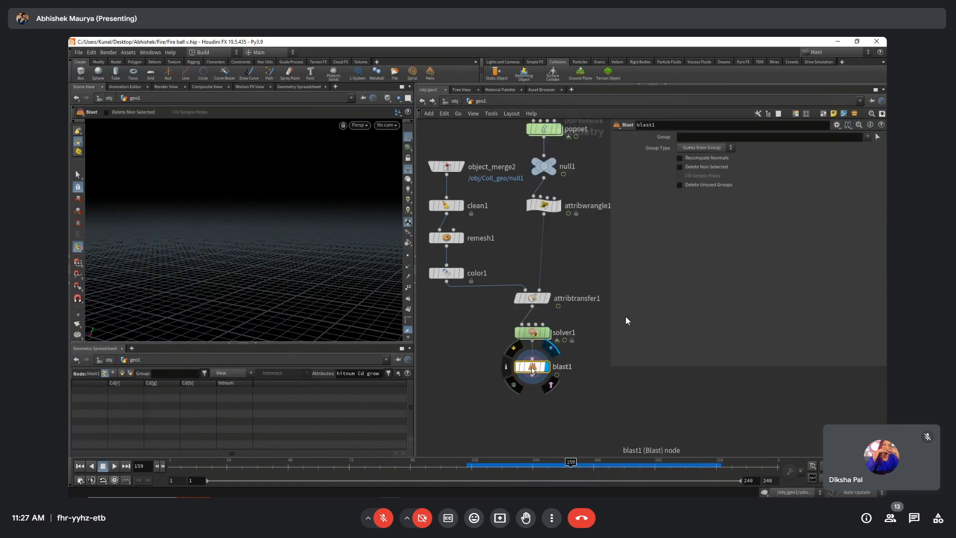
left_click(701, 138)
type("@Cd")
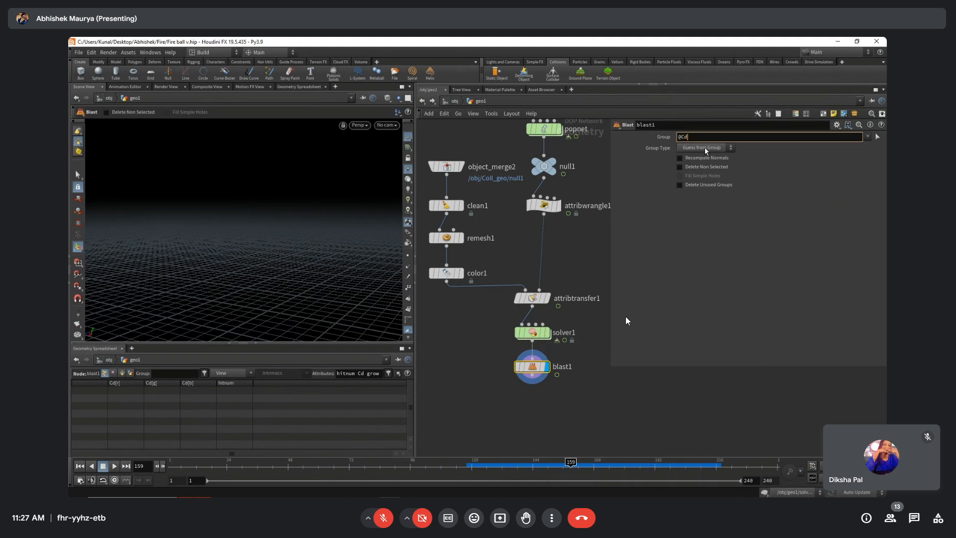
type(">.9")
key("Return")
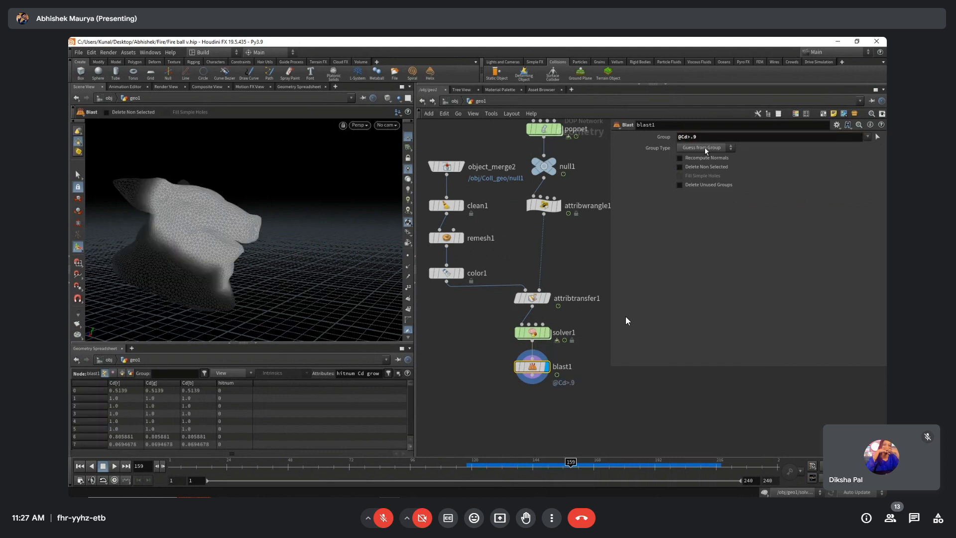
left_click(704, 147)
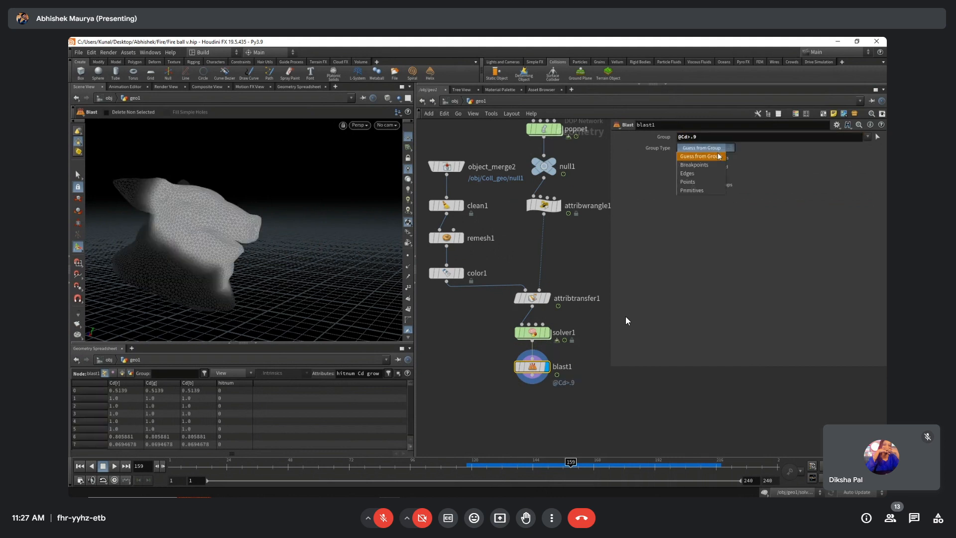
left_click(700, 180)
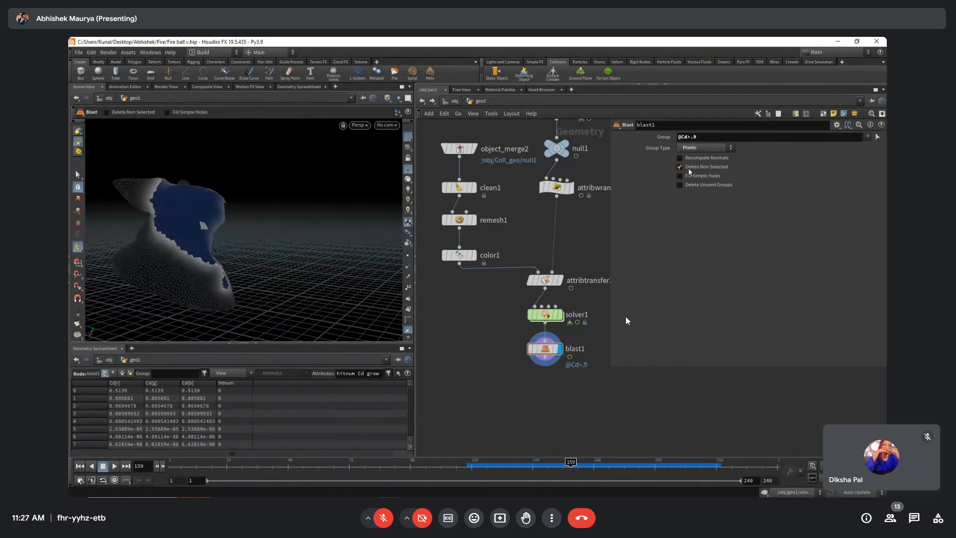
left_click(689, 168)
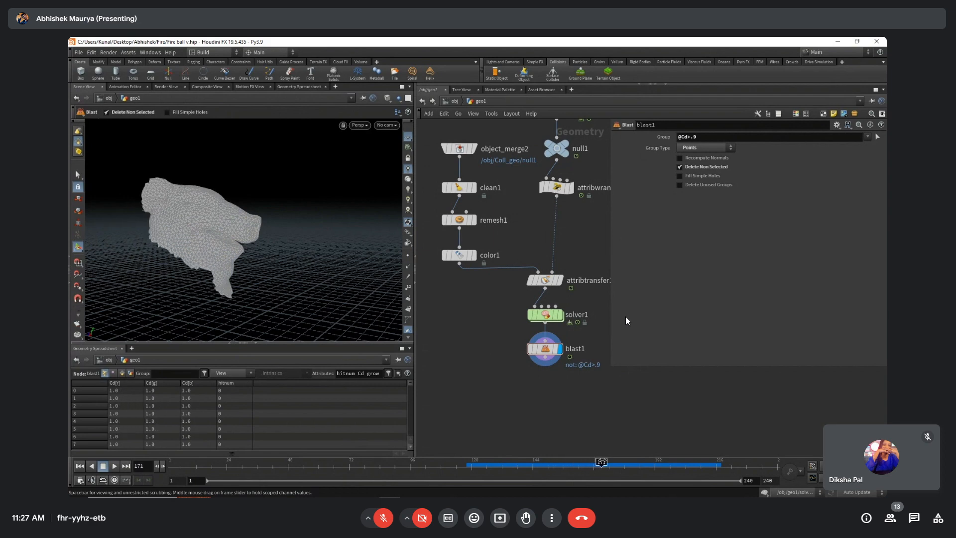
Inspect the blasted surface from several angles and scrub the timeline to frame 158.
left_click_drag(269, 279, 366, 296)
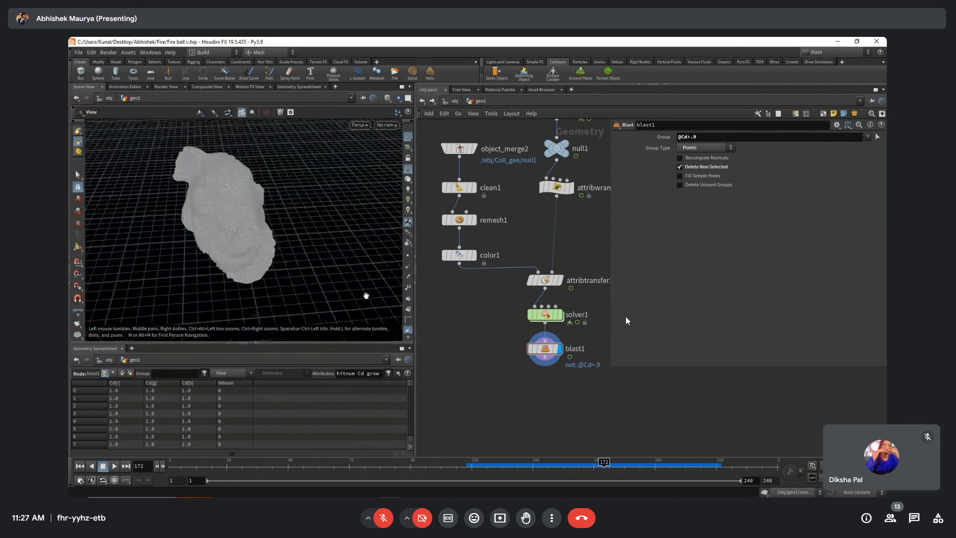
left_click_drag(551, 393, 512, 339)
key("alt")
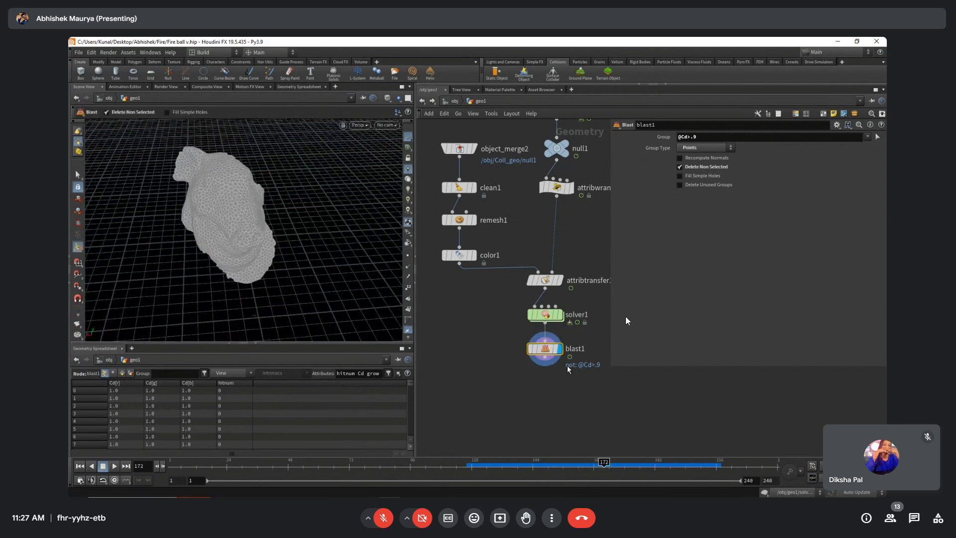
key("Escape")
left_click_drag(255, 202, 164, 228)
left_click_drag(468, 465, 568, 466)
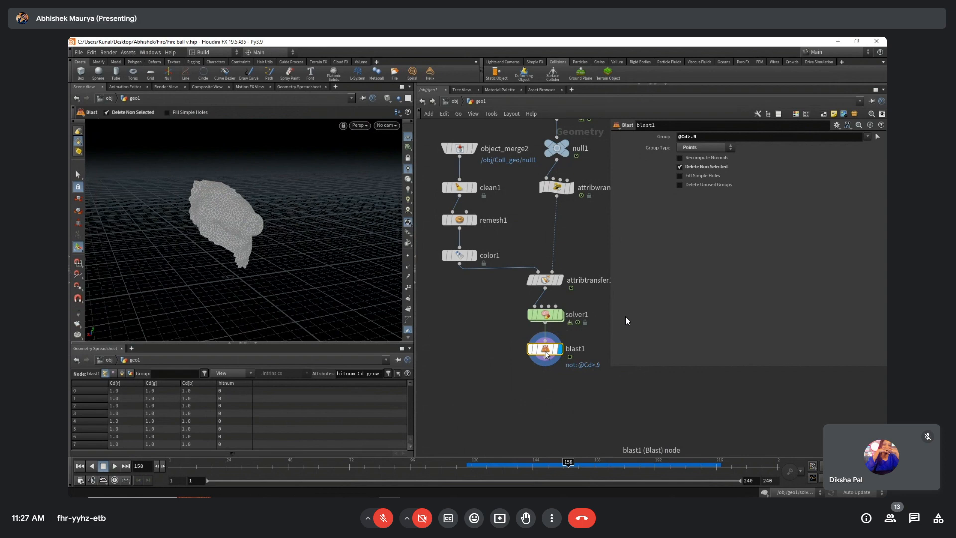
Add a Pyro Source node below blast1, connected to its output, and display it.
key("Tab")
type("pyr")
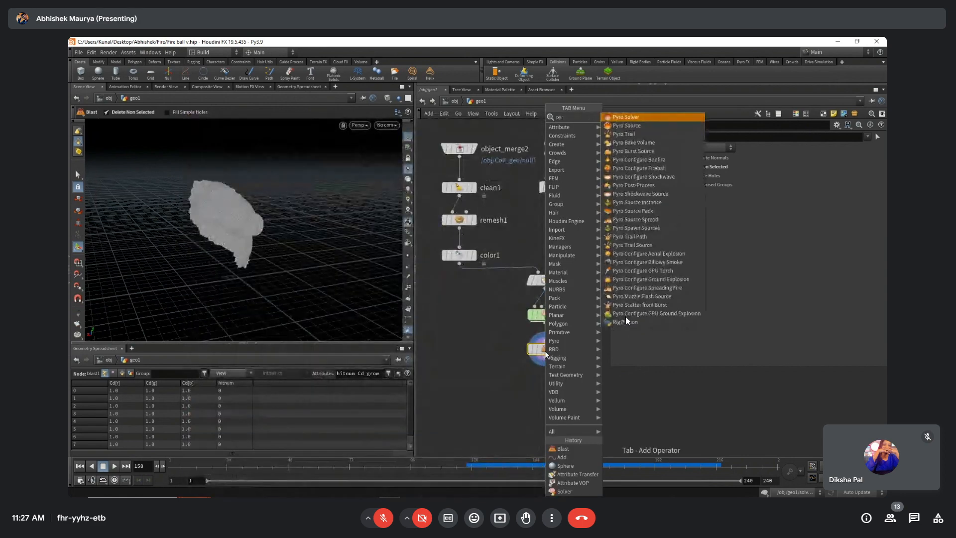
type("os")
key("Down")
key("Return")
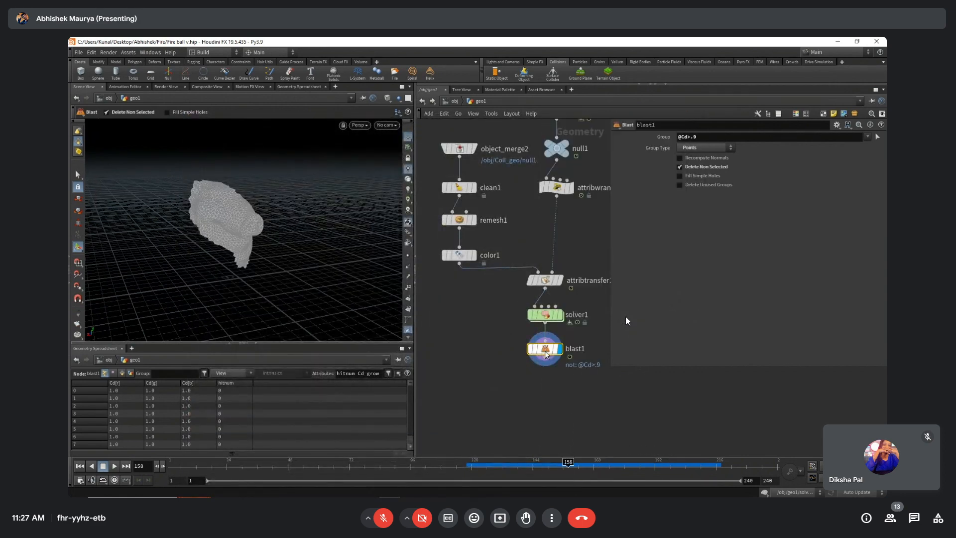
key("Return")
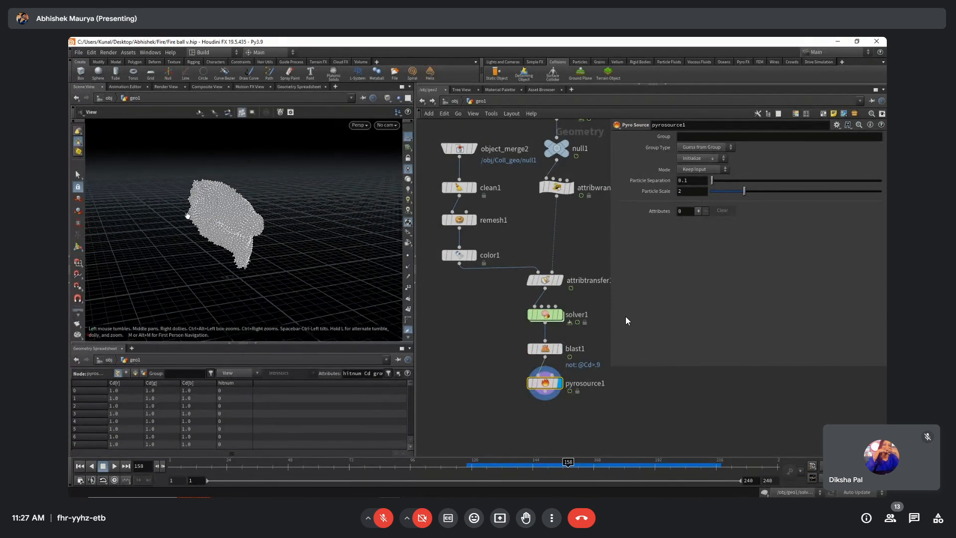
Inspect the source points and initialize pyrosource1 with burn and temperature attributes.
left_click_drag(246, 244, 239, 207, "alt")
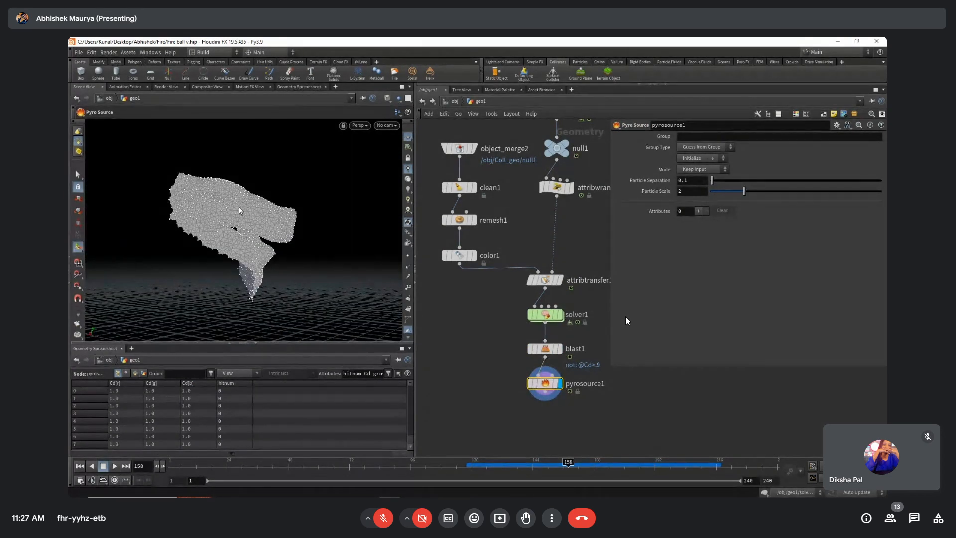
left_click_drag(251, 217, 269, 234, "alt")
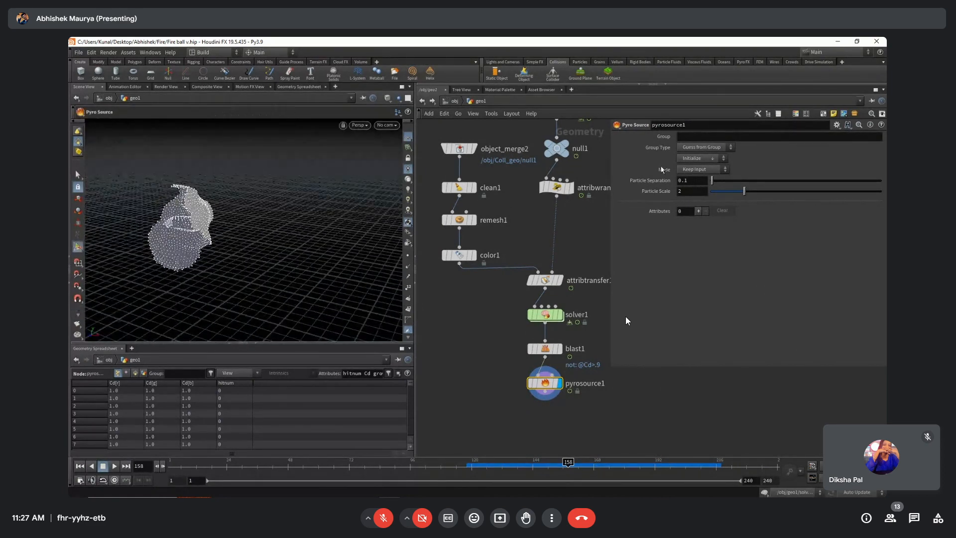
left_click(707, 163)
left_click(704, 177)
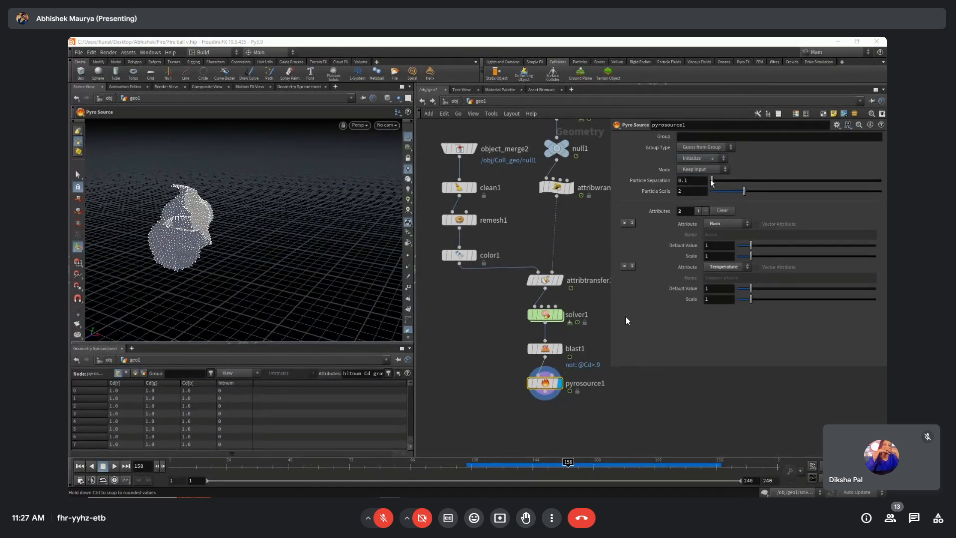
Add a Volume Rasterize Attributes node below pyrosource1, display it, and look through the attributes available to it.
middle_click_drag(484, 324, 475, 251)
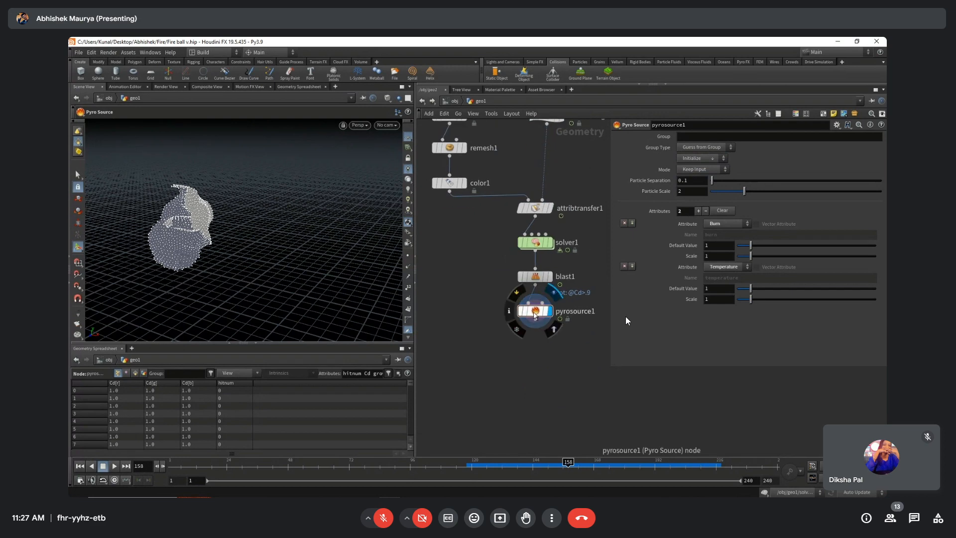
key("Tab")
type("volu")
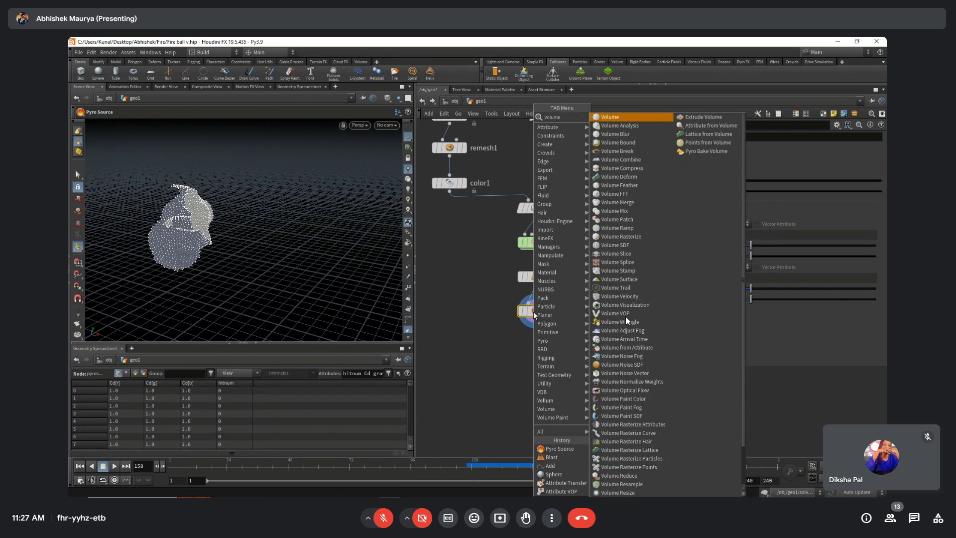
type("me ras")
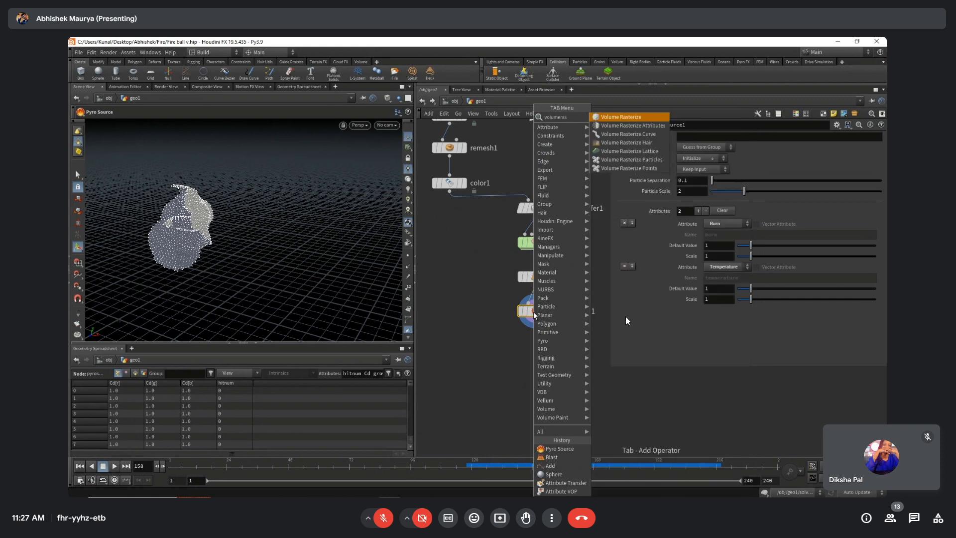
key("Down")
key("Return")
key("Return")
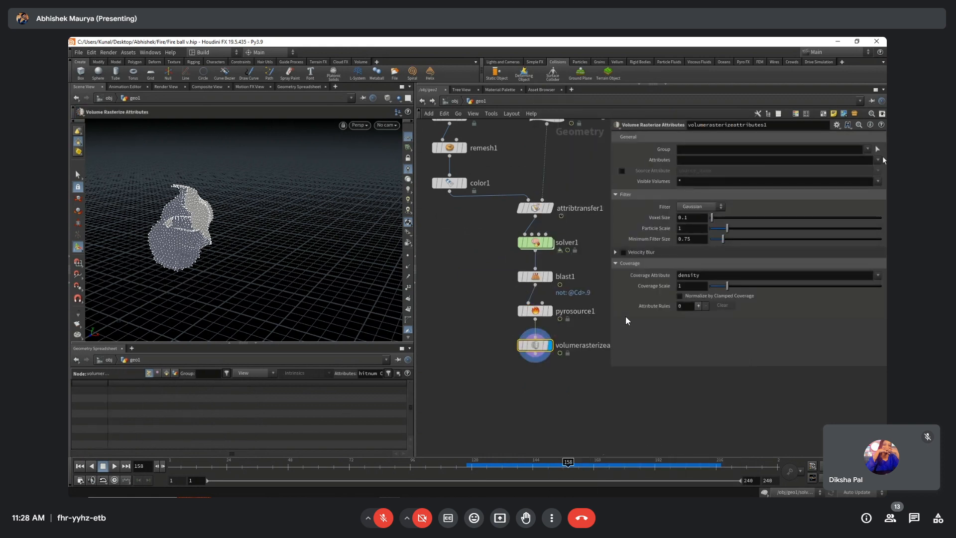
left_click(879, 160)
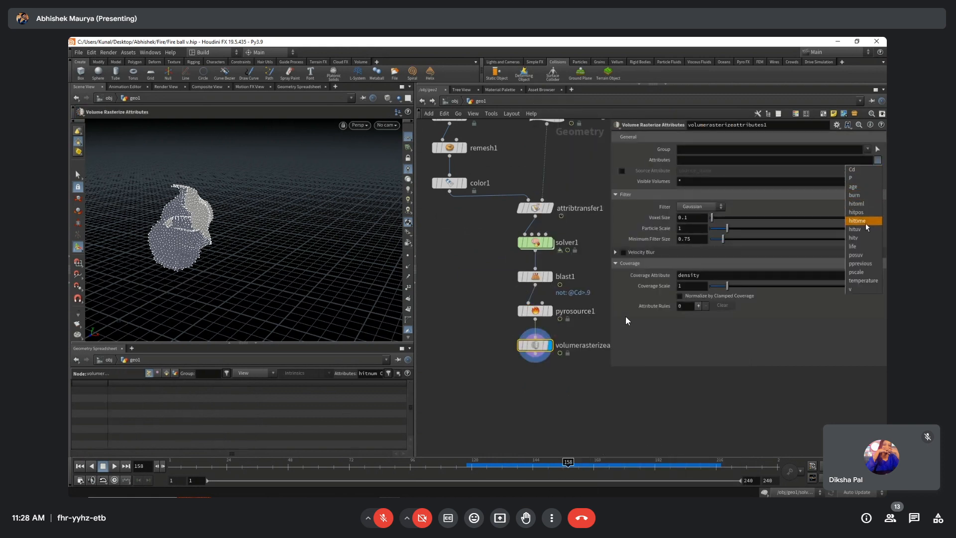
left_click(563, 404)
Make room between blast1 and pyrosource1 and insert an Attribute Delete node into the wire.
left_click_drag(563, 404, 514, 271)
left_click_drag(535, 279, 512, 311)
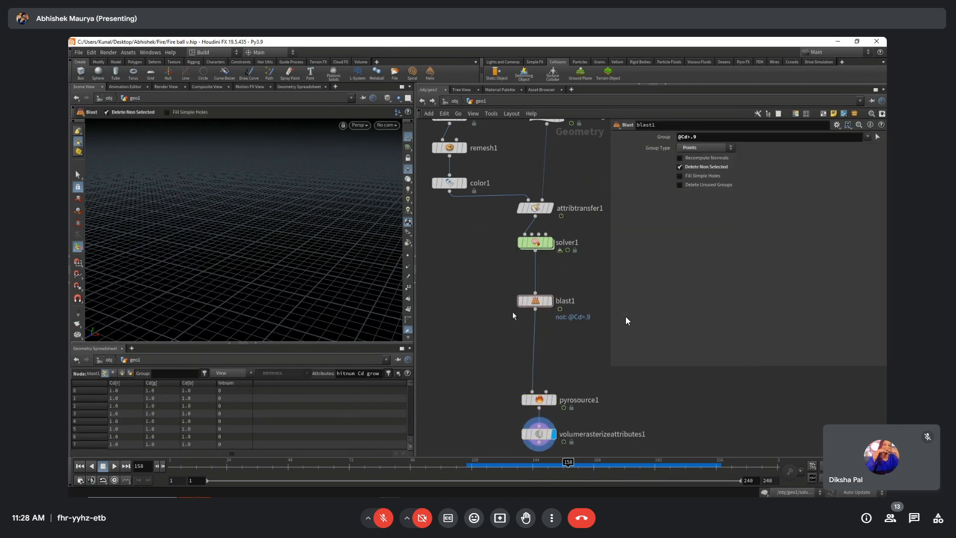
key("Tab")
type("attd")
key("Return")
left_click(502, 323)
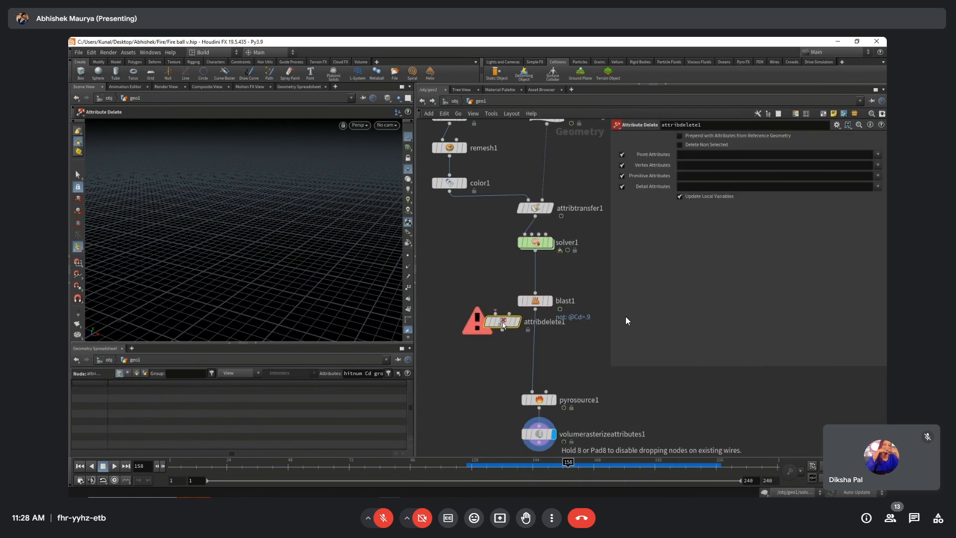
left_click_drag(501, 323, 534, 340)
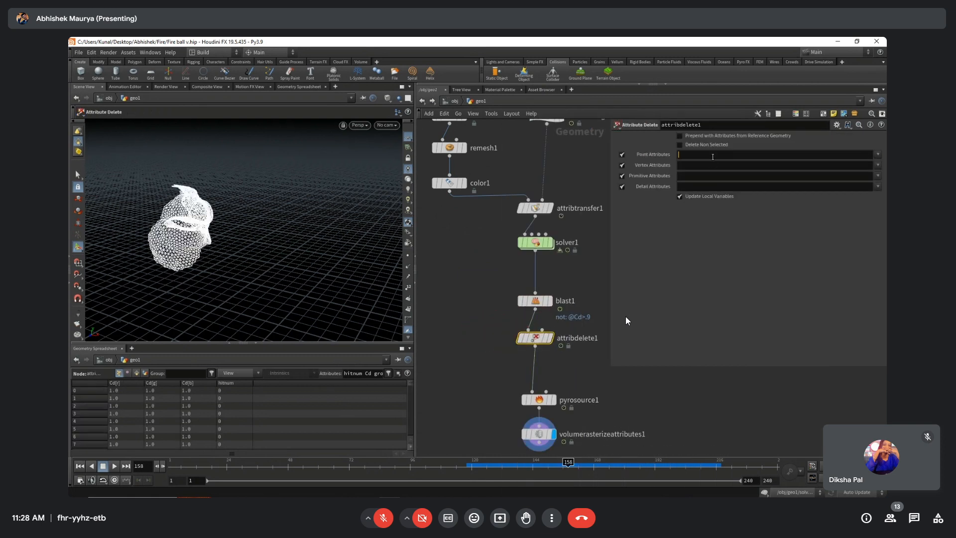
Set attribdelete1's point, vertex, primitive and detail attribute patterns all to *.
type("**")
key("Tab")
type("*")
key("Tab")
type("*")
key("Tab")
type("*")
key("shift+Tab")
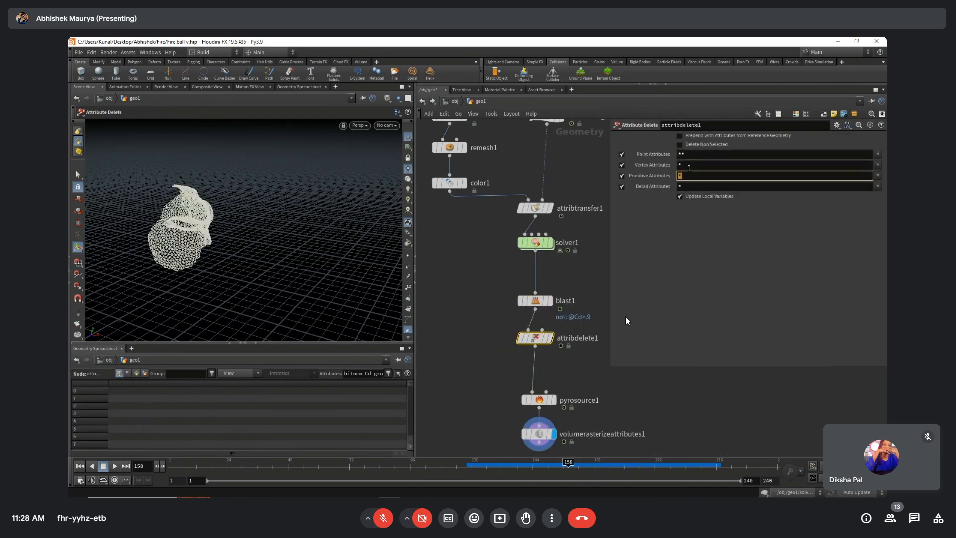
key("shift+Tab")
key("shift+Tab")
type("*")
key("Return")
Display pyrosource1 and scrub the timeline to frame 153 to check its points.
scroll(487, 307, "up", 4)
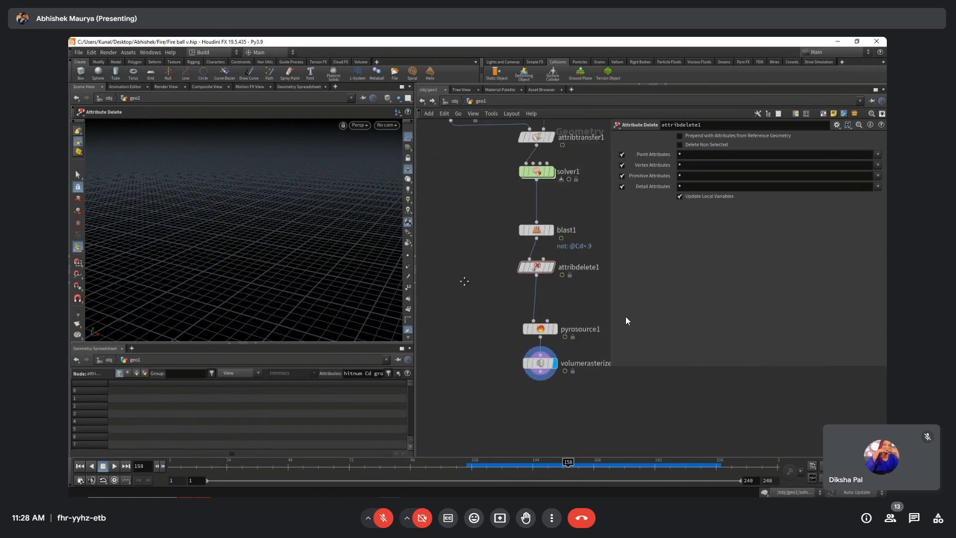
left_click(495, 390)
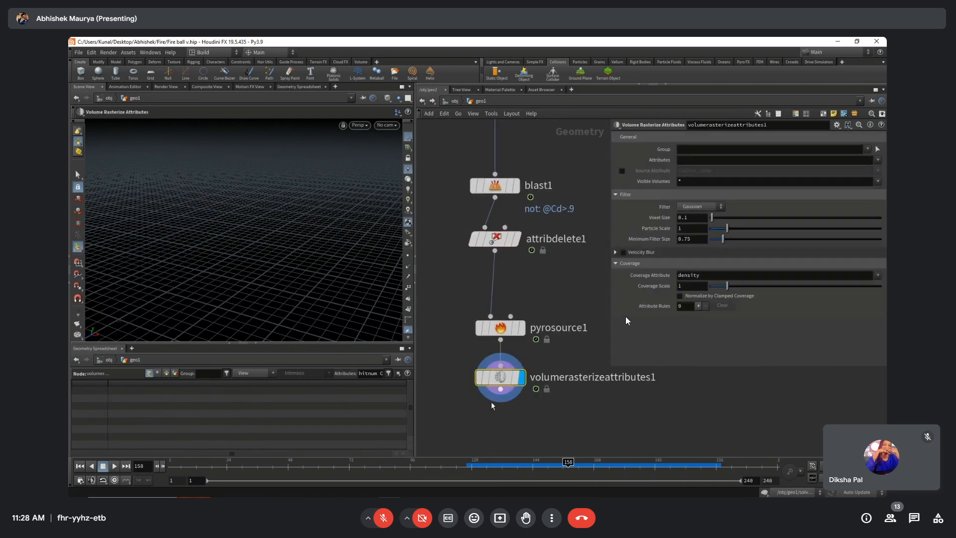
left_click(521, 329)
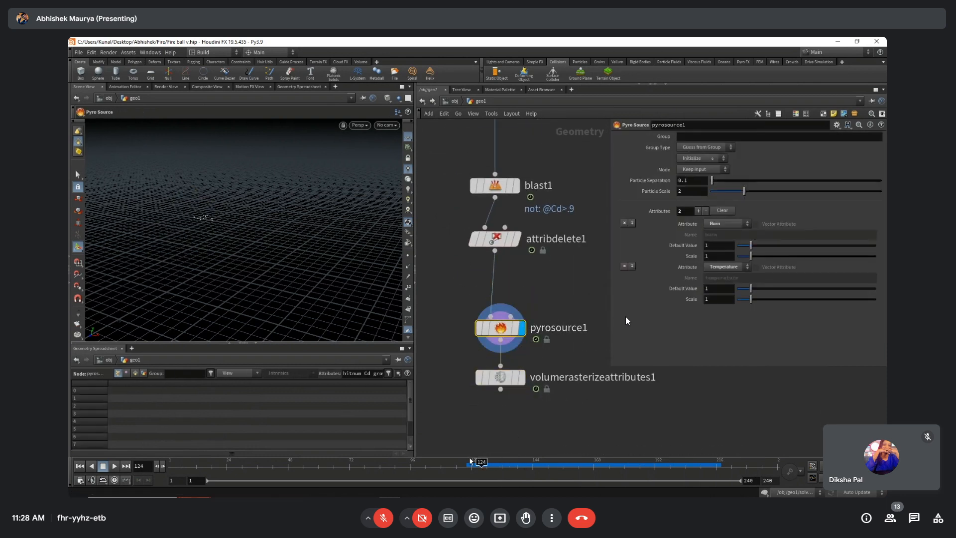
left_click_drag(532, 462, 556, 462)
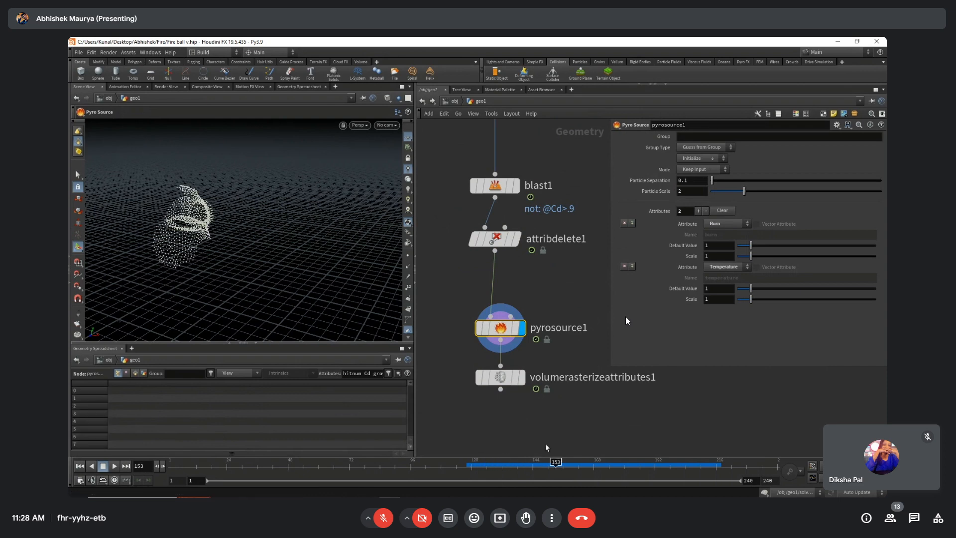
Compare the outputs of blast1, attribdelete1 and pyrosource1 by displaying each in turn.
middle_click_drag(441, 298, 443, 339)
left_click(447, 330)
left_click(521, 254)
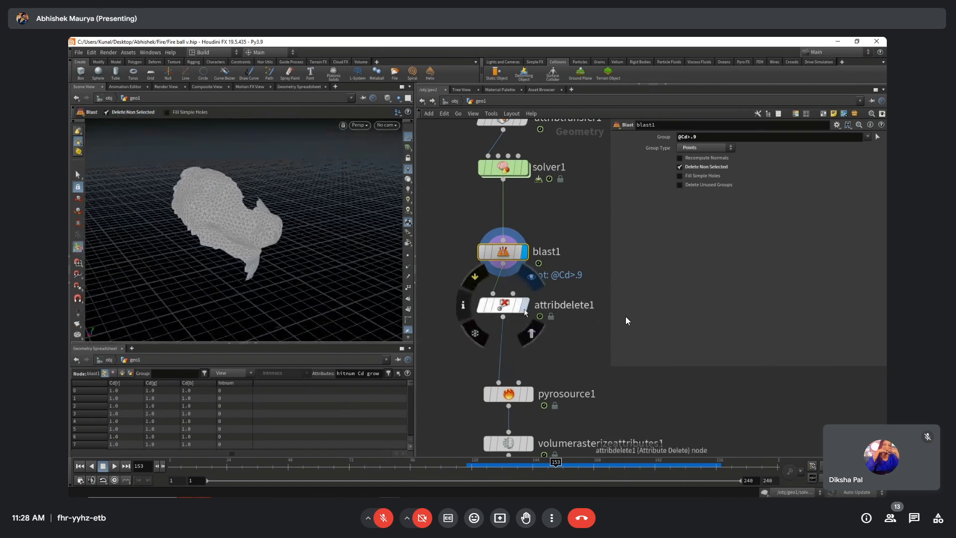
left_click(523, 305)
left_click(530, 394)
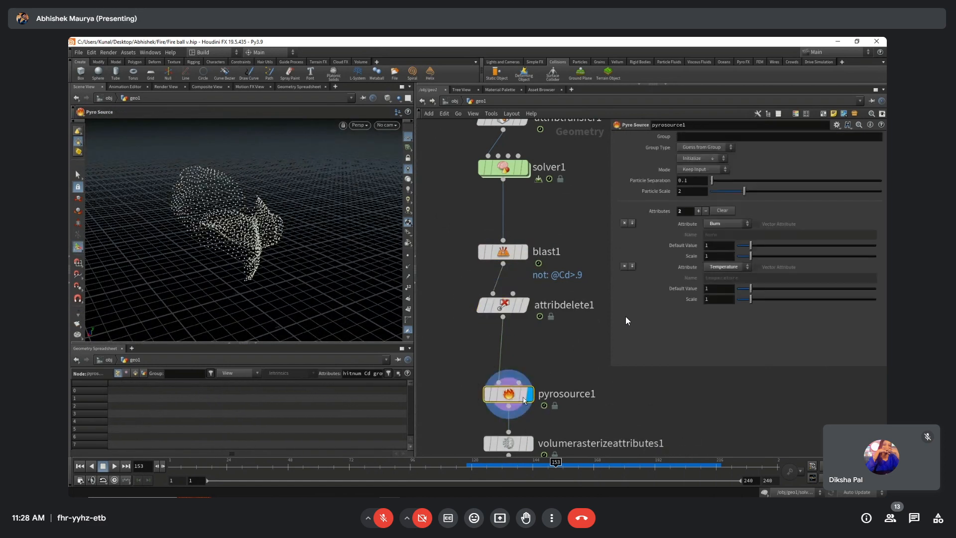
Display volumerasterizeattributes1, move the timeline to frame 148, and check pyrosource1's node information.
middle_click_drag(526, 451, 524, 383)
left_click(529, 359)
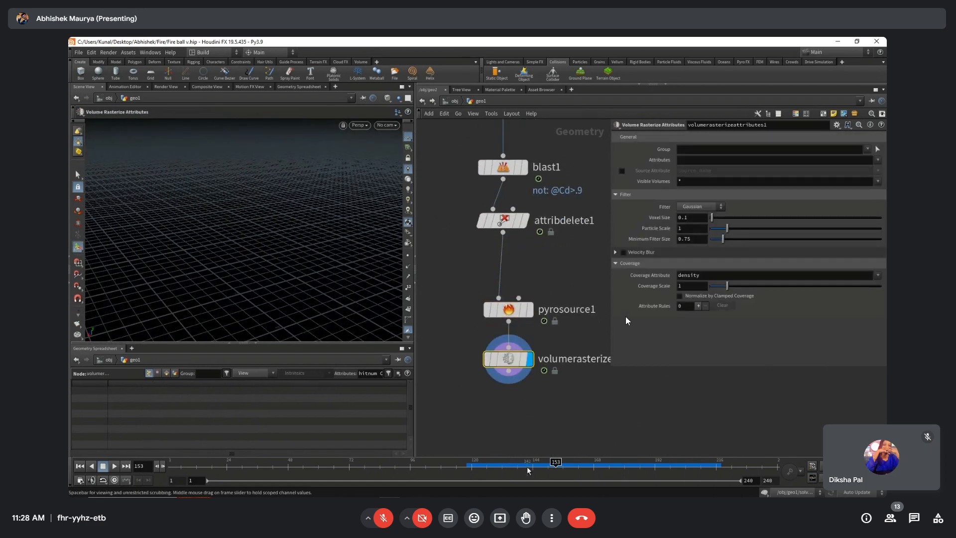
left_click(542, 466)
middle_click(508, 312)
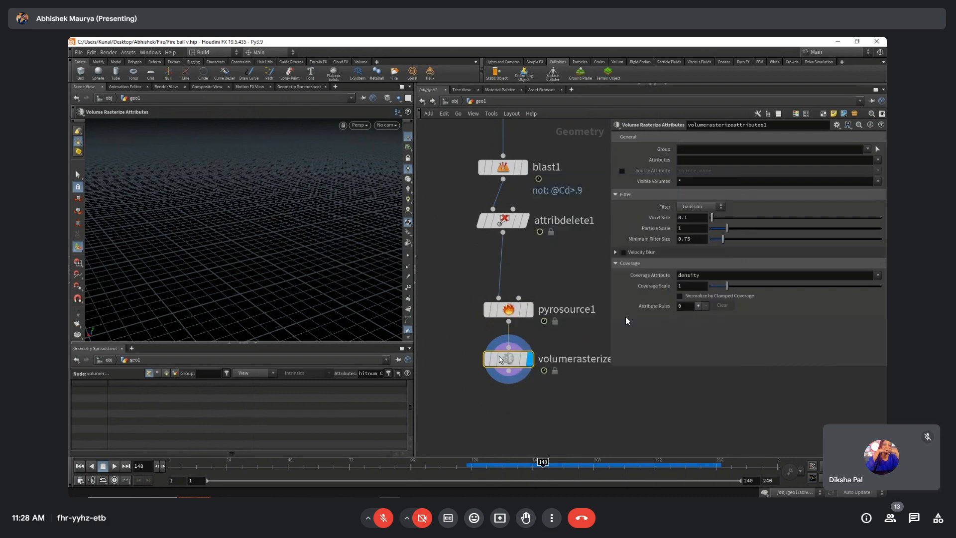
Set volumerasterizeattributes1 to rasterize burn and temperature, enable Normalize by Clamped Coverage, and inspect the volume.
left_click(878, 159)
left_click(859, 177)
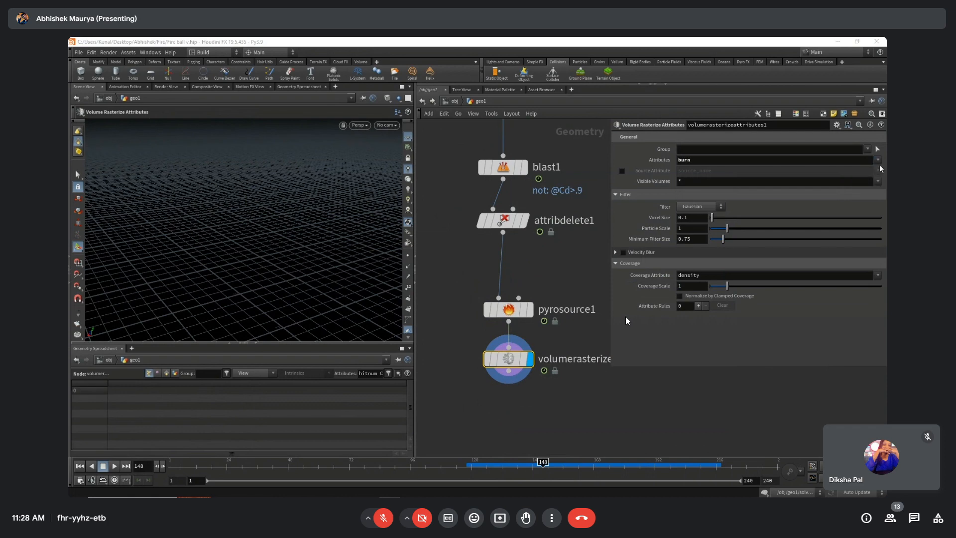
left_click(878, 160)
left_click(859, 190)
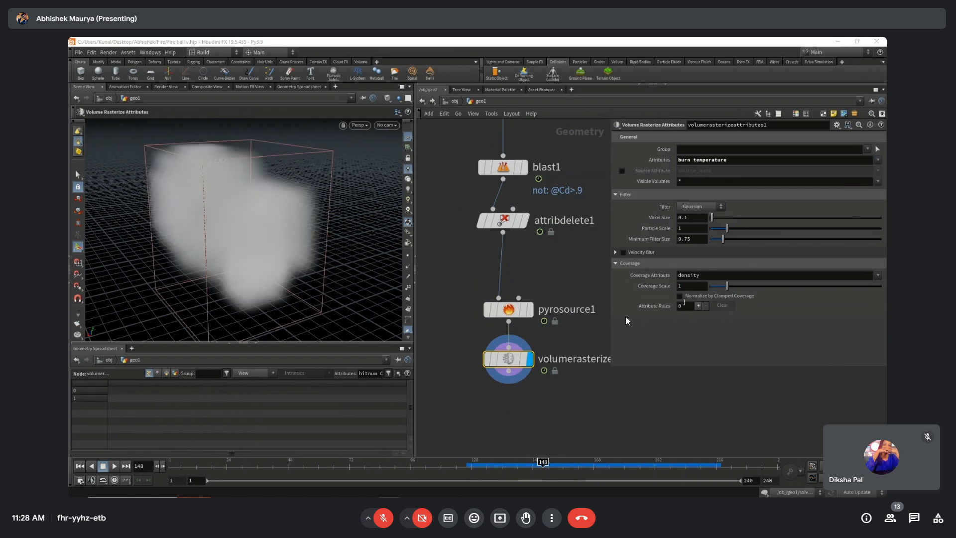
left_click(680, 296)
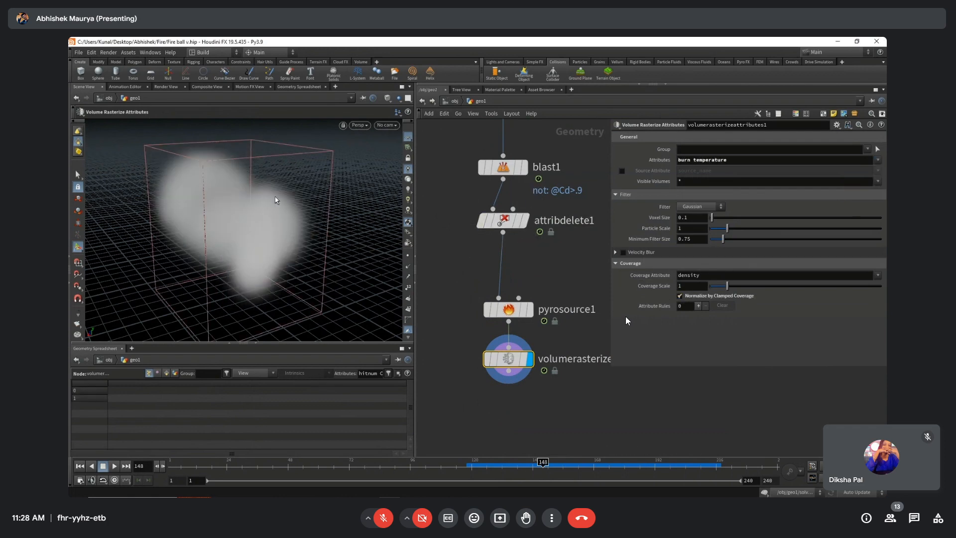
scroll(277, 200, "down", 5)
left_click_drag(245, 197, 361, 279, "alt")
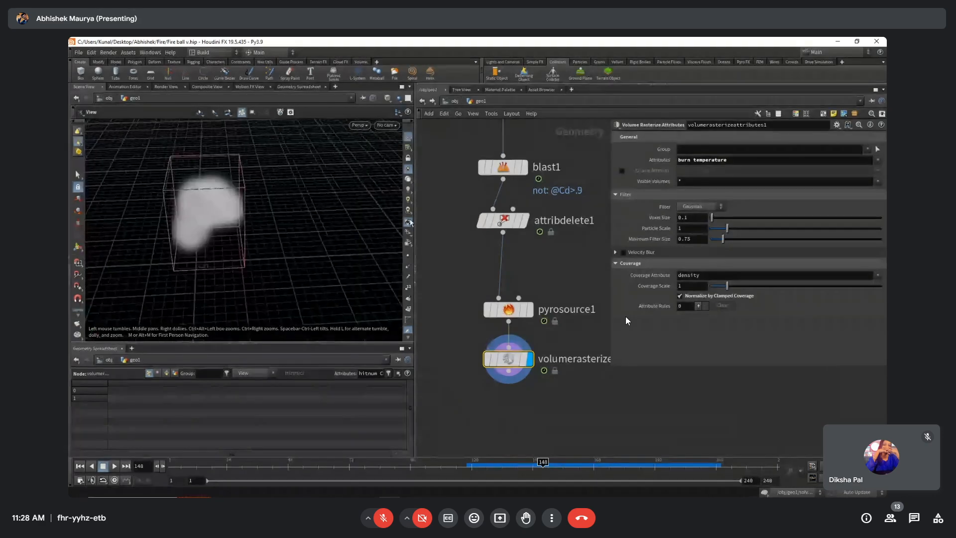
Set volumerasterizeattributes1's Voxel Size to .025 and Particle Scale to 0.2, and inspect the volume at frame 176.
left_click(688, 218)
type(".02")
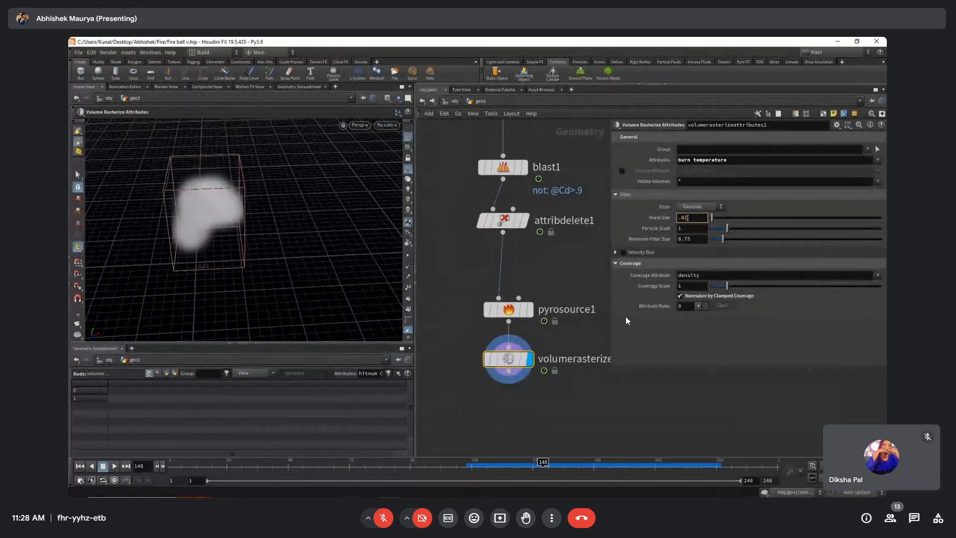
type("5")
scroll(228, 204, "up", 5)
left_click_drag(228, 204, 299, 207, "alt")
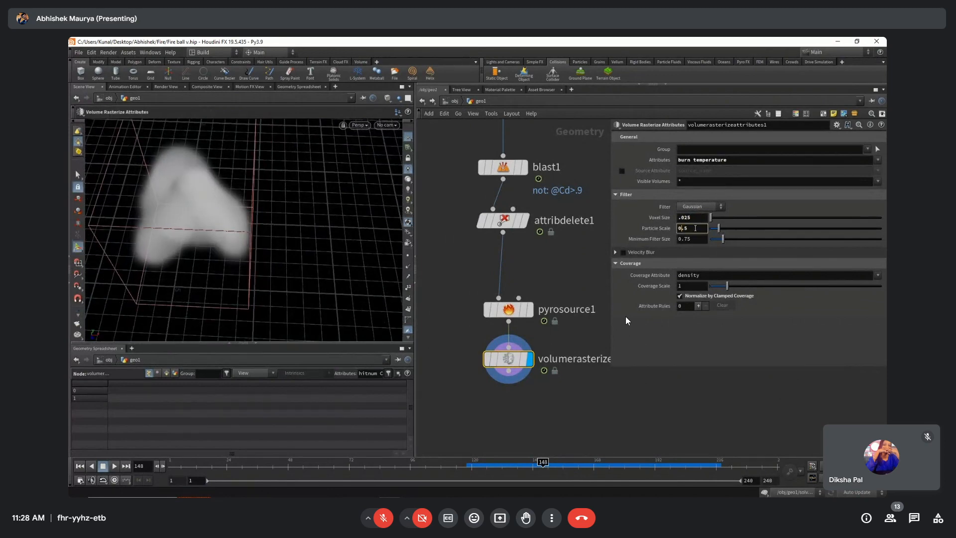
key("BackSpace")
type("0.3")
key("BackSpace")
type("2")
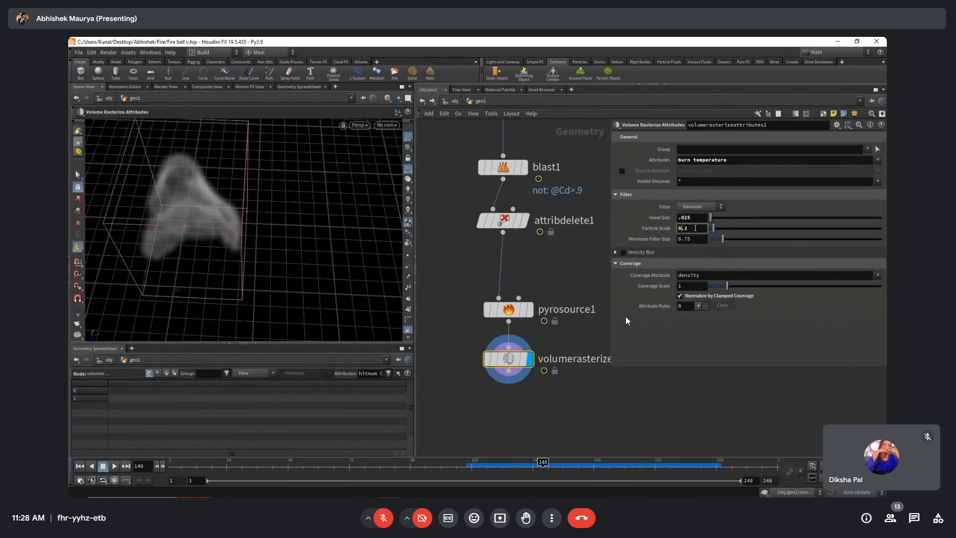
left_click_drag(130, 227, 199, 224)
left_click(469, 468)
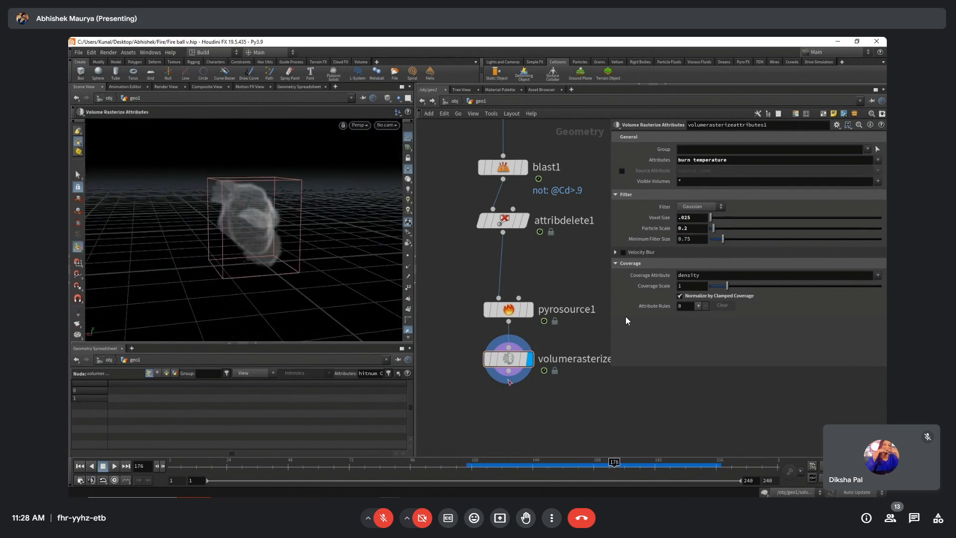
Add a Null node below volumerasterizeattributes1 and display it.
key("Tab")
type("nul")
key("Return")
left_click(503, 412)
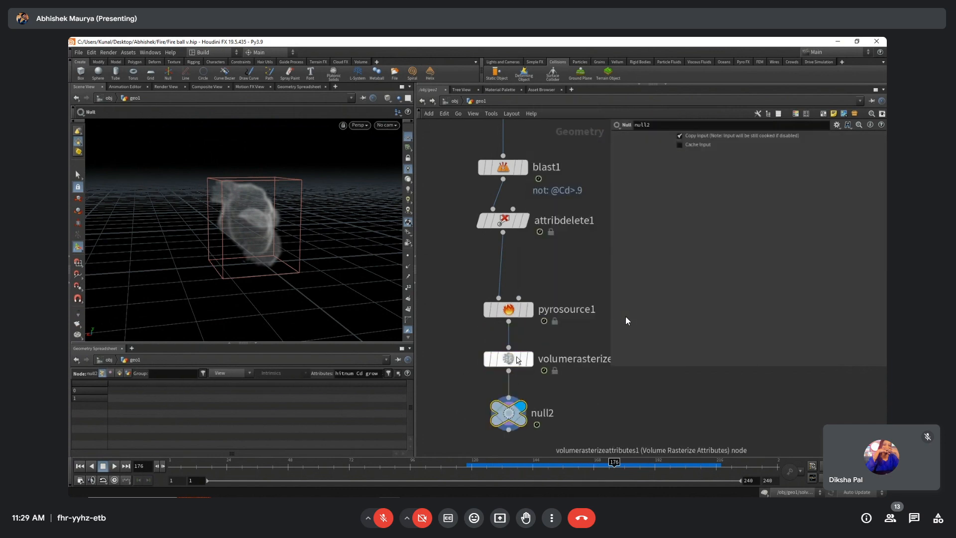
Add a Pyro Solver below null2, display it, and set its Start Frame to 118.
scroll(503, 371, "up", 2)
key("Tab")
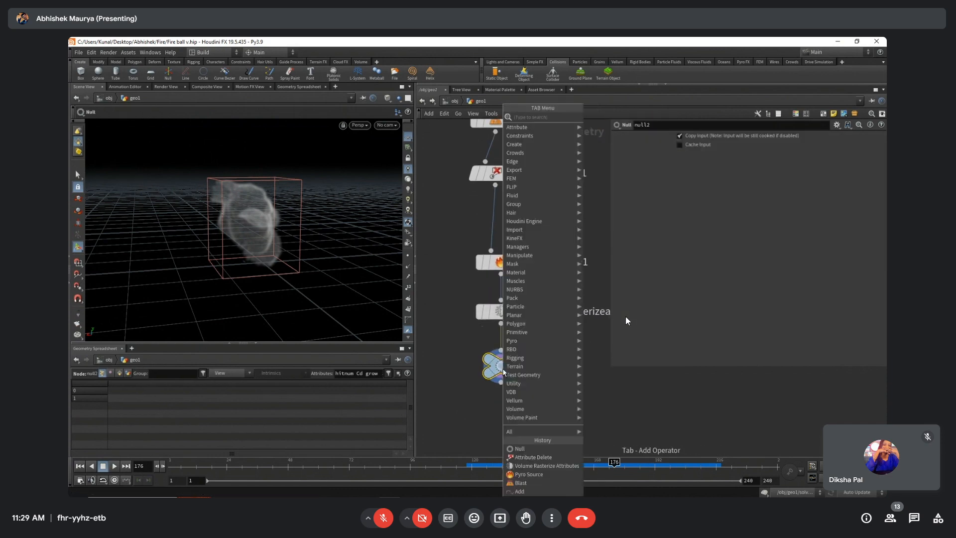
type("pyros")
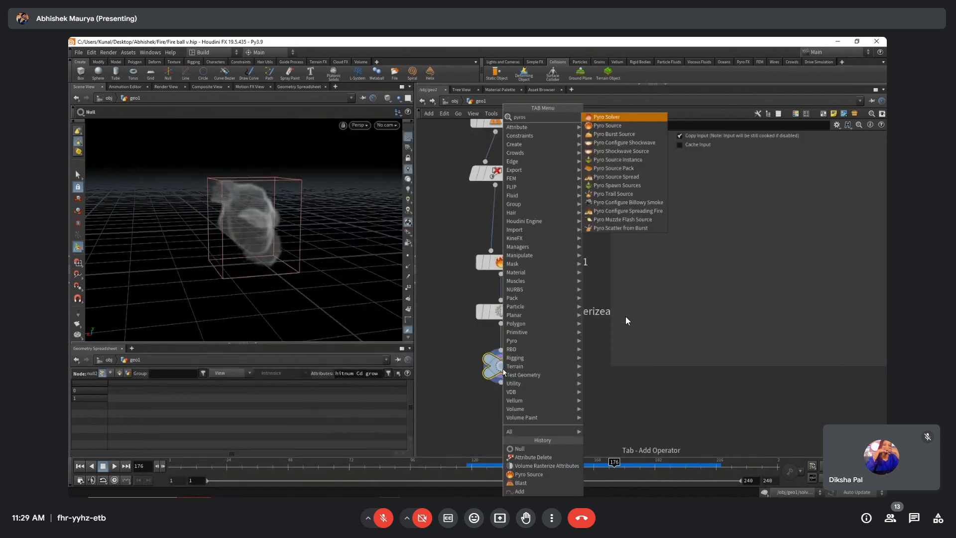
key("Down")
key("Escape")
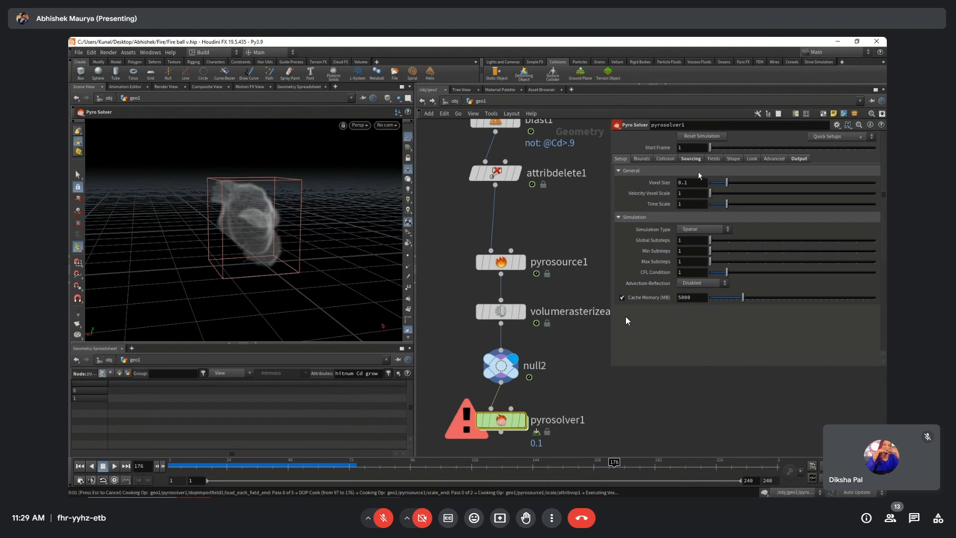
left_click(689, 149)
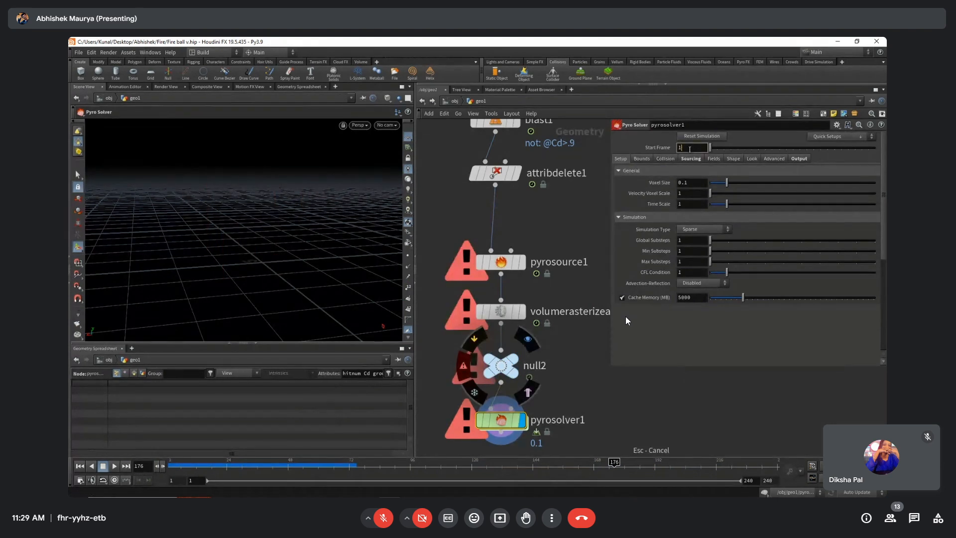
type("18")
key("Return")
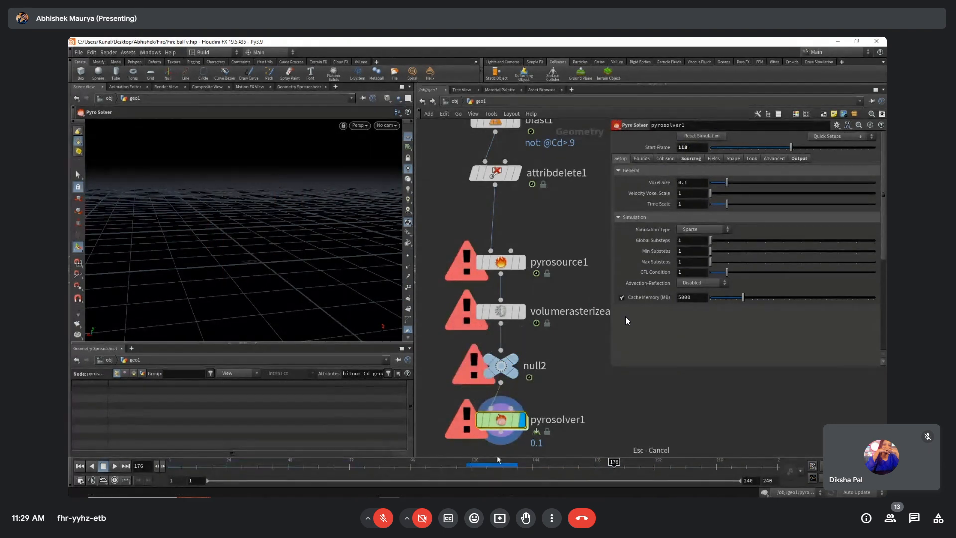
Play the pyro simulation from its start frame, inspect the flames, and return the timeline to frame 119.
left_click(467, 464)
left_click_drag(467, 464, 485, 464)
middle_click_drag(346, 232, 311, 225, "alt")
scroll(311, 225, "down", 4, "alt")
left_click_drag(311, 225, 212, 257, "alt")
key("Up")
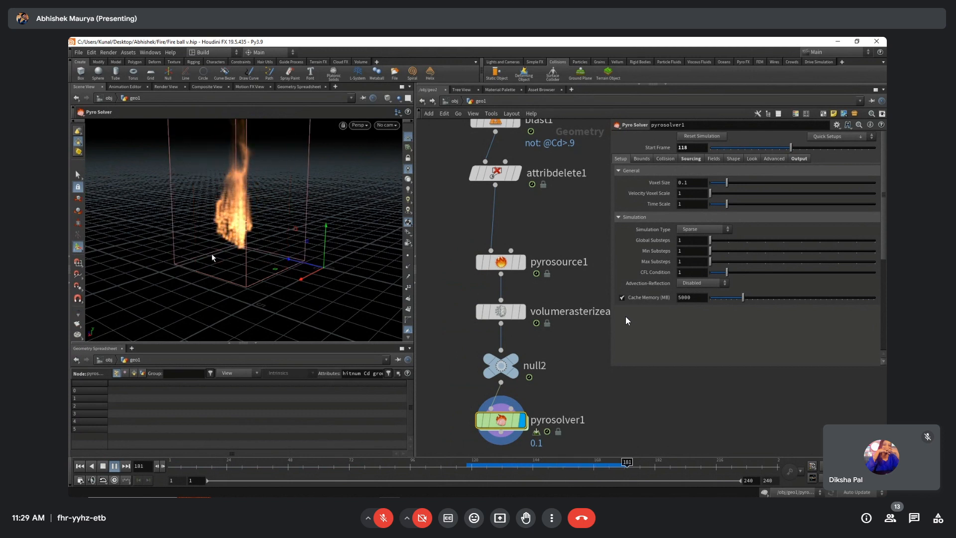
left_click(469, 464)
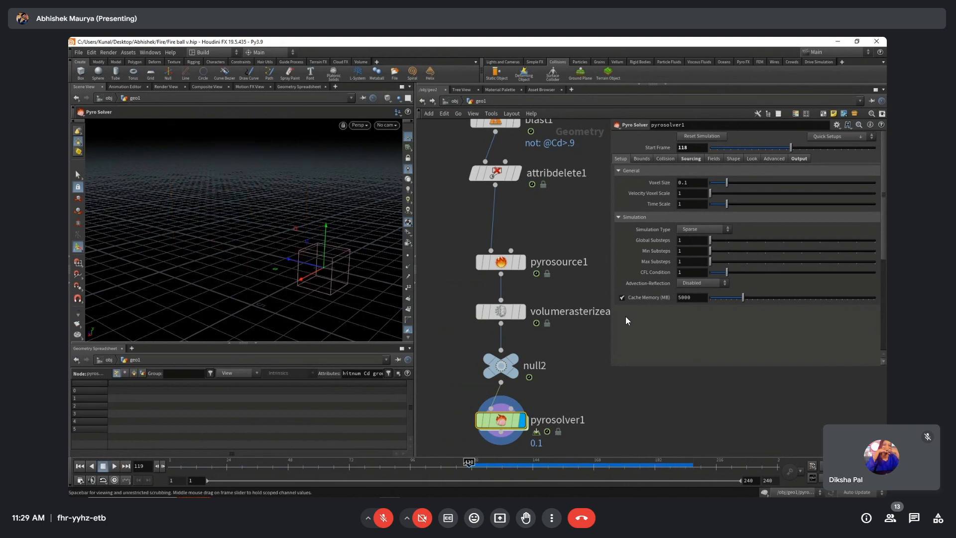
Link pyrosolver1's Voxel Size to volumerasterizeattributes1's Voxel Size with a relative reference.
left_click(691, 183)
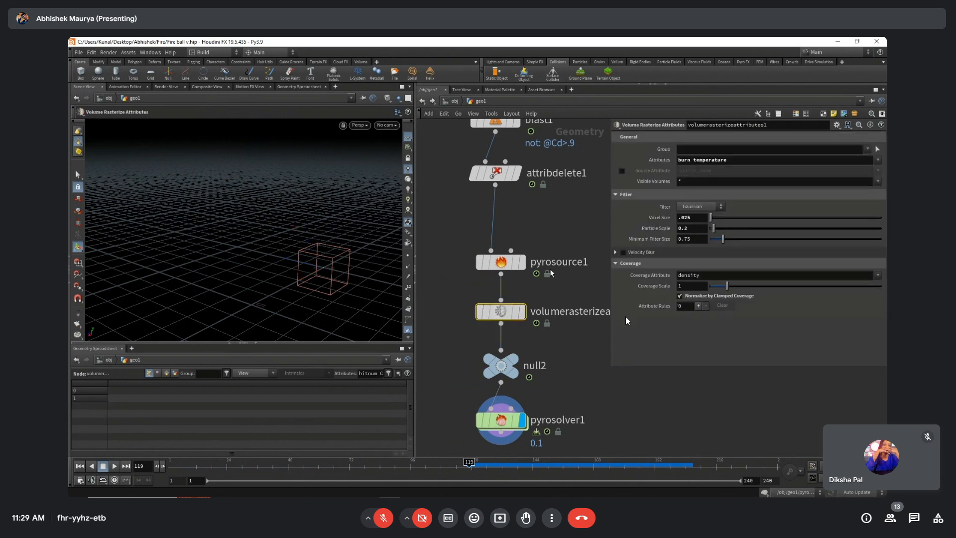
left_click(501, 261)
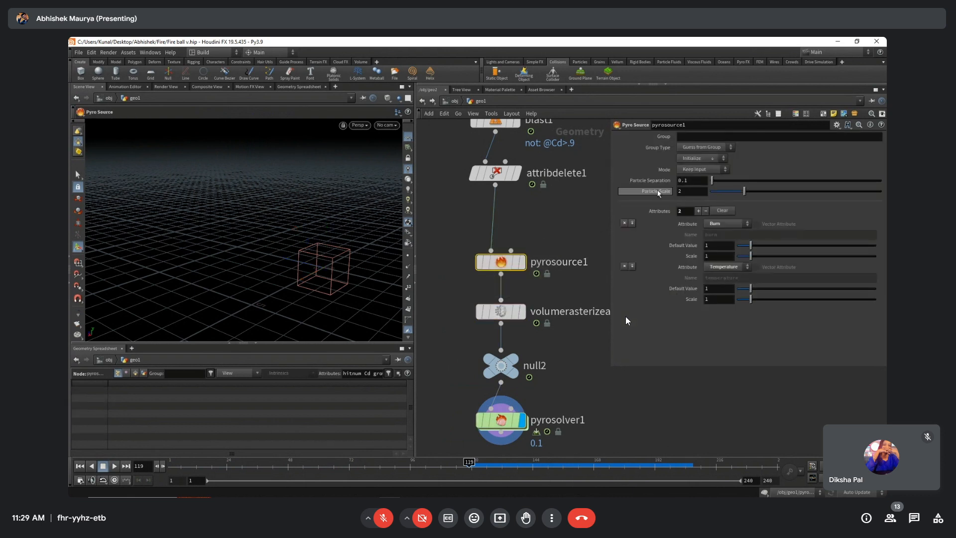
left_click(692, 180)
left_click(500, 311)
right_click(696, 216)
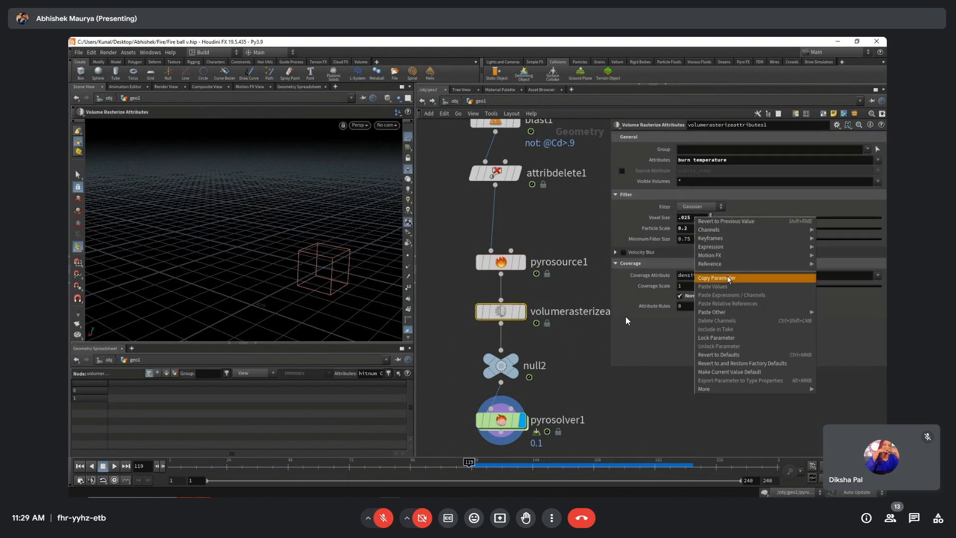
left_click(727, 275)
left_click(503, 421)
right_click(693, 182)
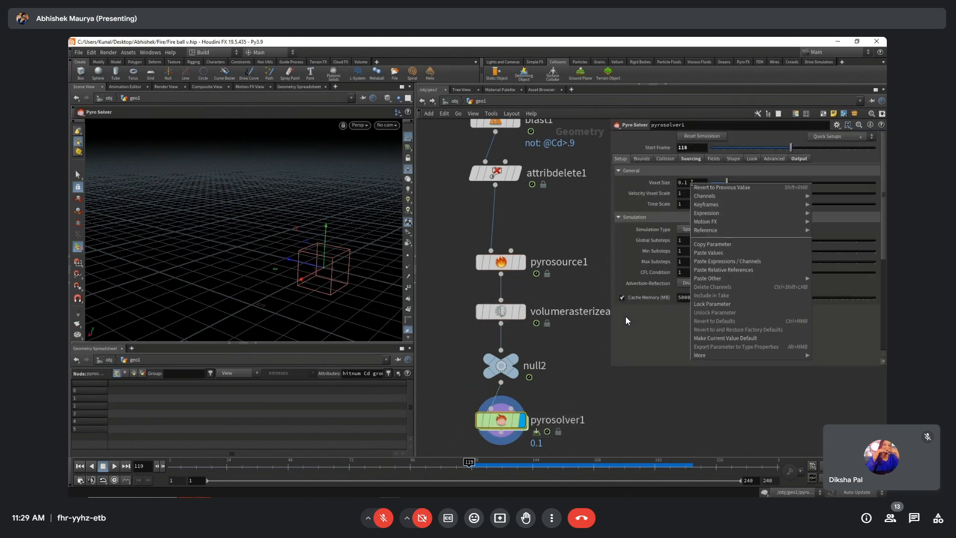
left_click(724, 272)
Restart playback near frame 118 to check the fire at the finer voxel size.
key("Up")
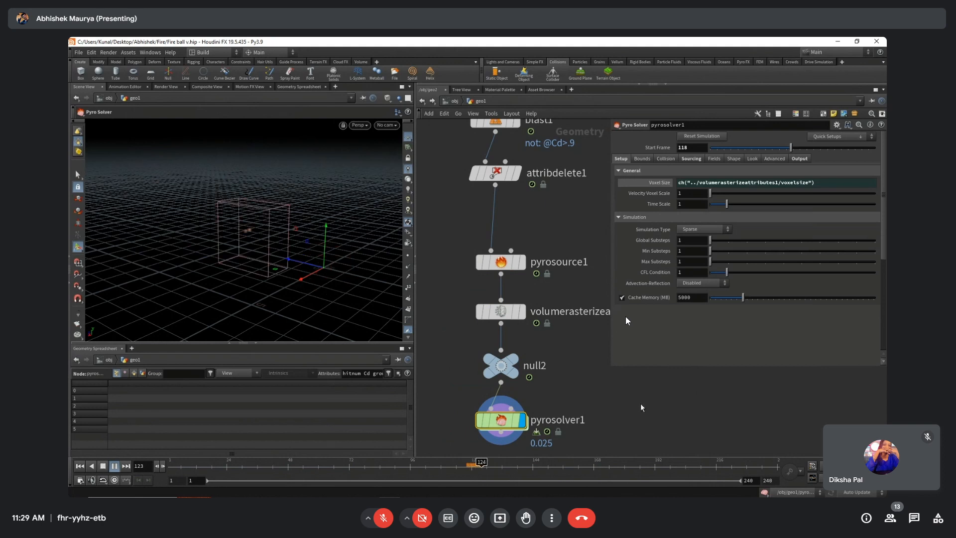
left_click(466, 467)
key("Up")
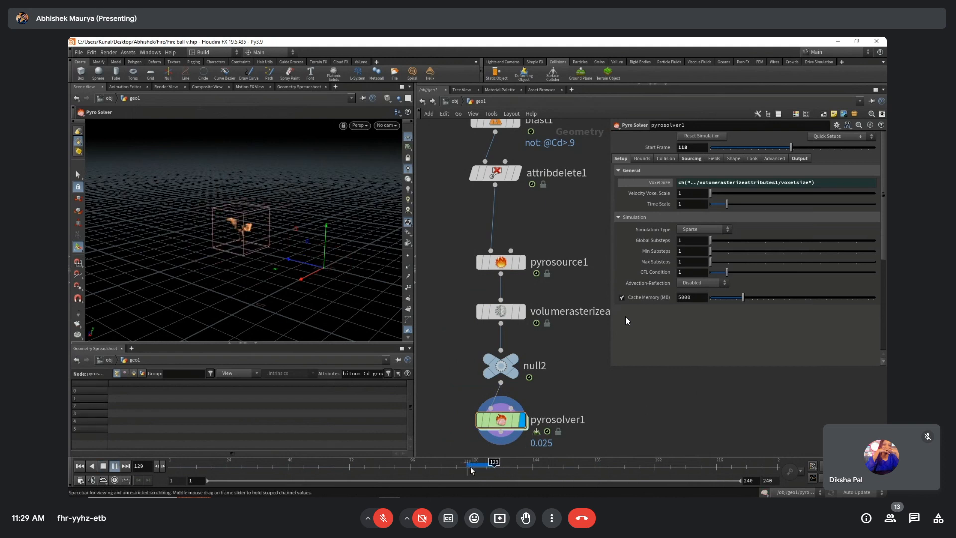
Set pyrosolver1's Buoyancy to .1 in its shape settings.
left_click(683, 160)
left_click(733, 158)
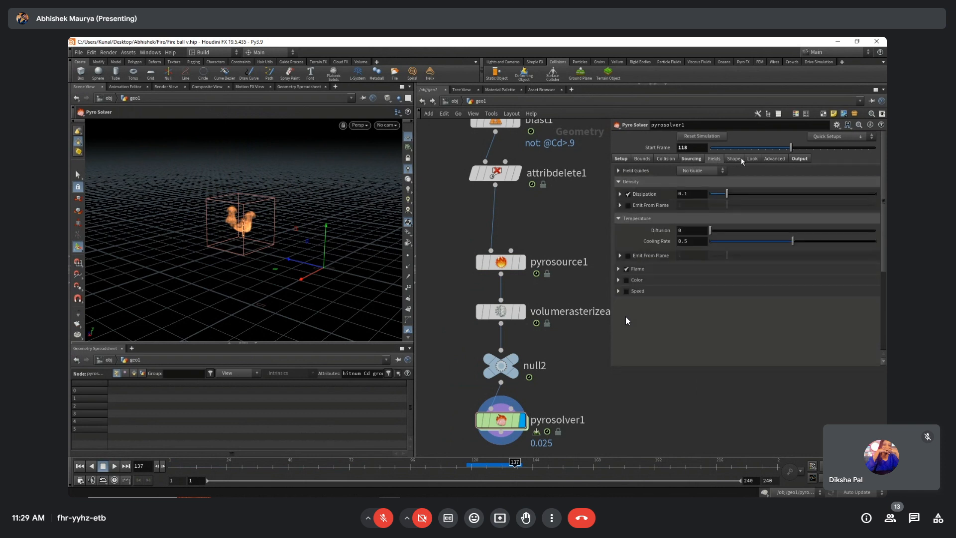
left_click(692, 182)
type("-1")
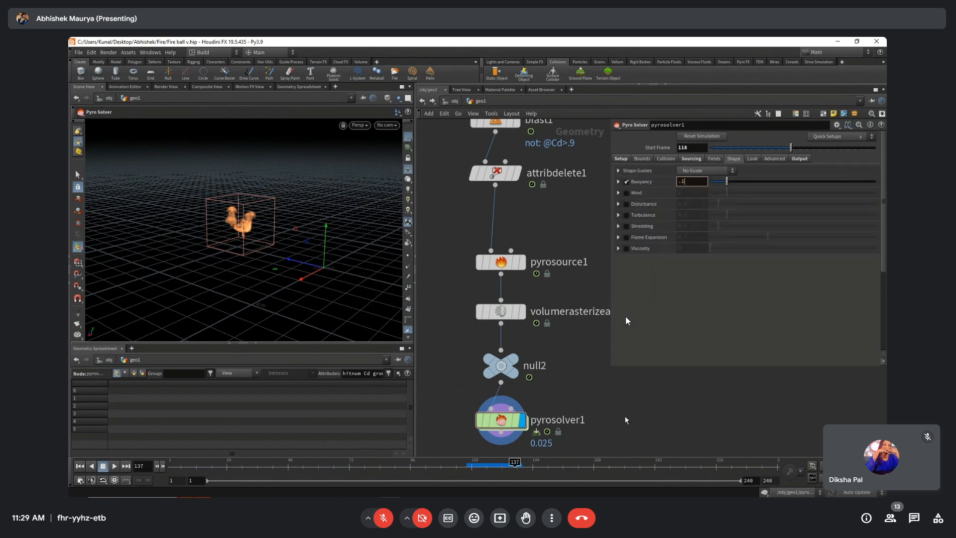
key("Return")
Replay the low-buoyancy fire up to frame 161 and view it with the other scene objects at object level.
left_click(470, 466)
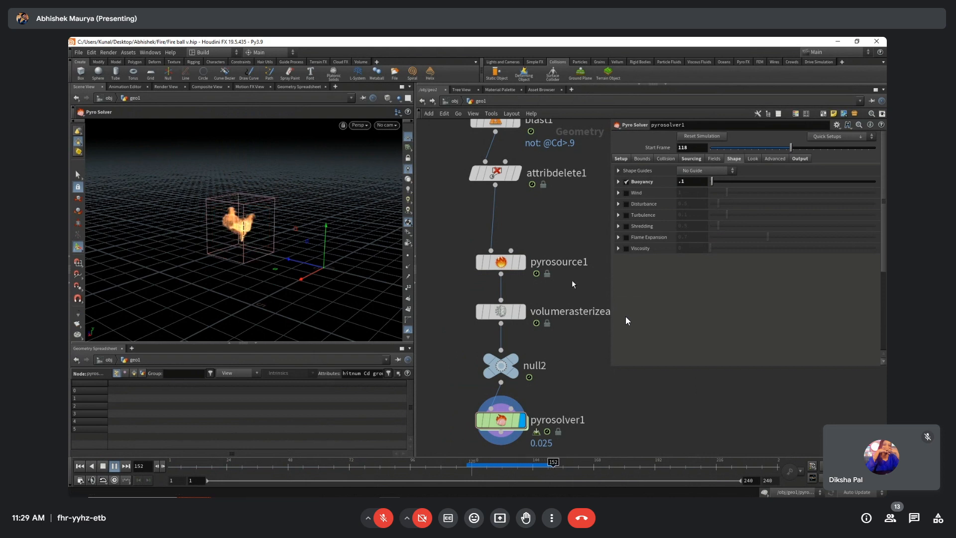
left_click_drag(468, 402, 501, 471)
left_click(475, 468)
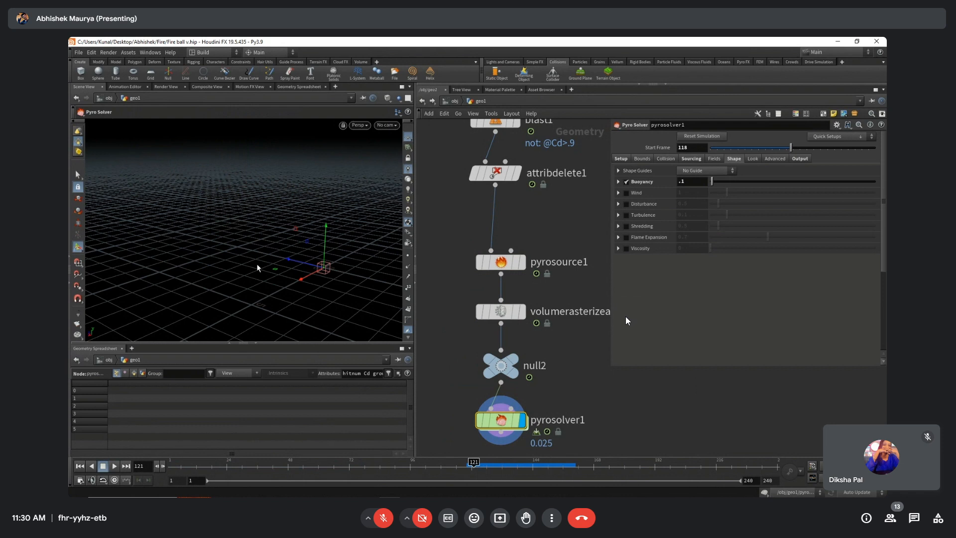
key("Up")
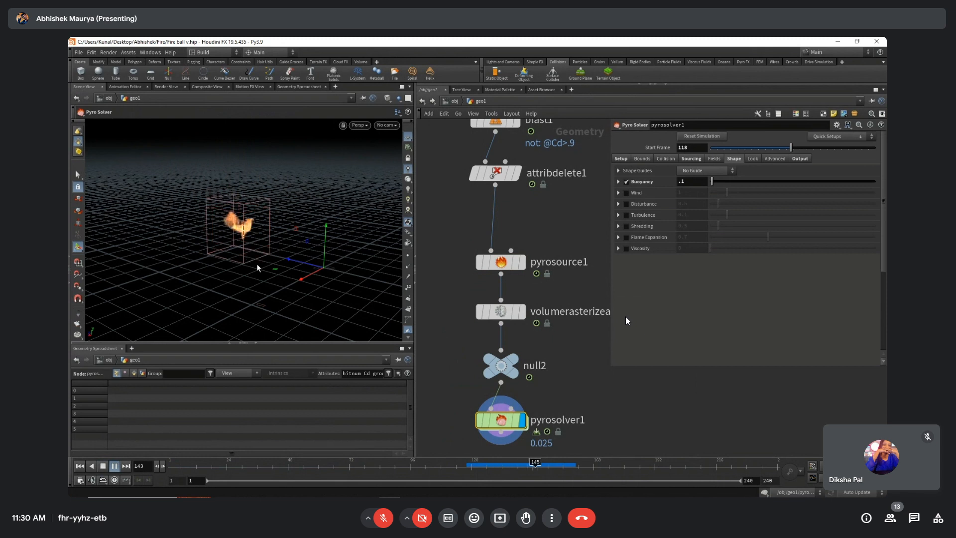
key("Up")
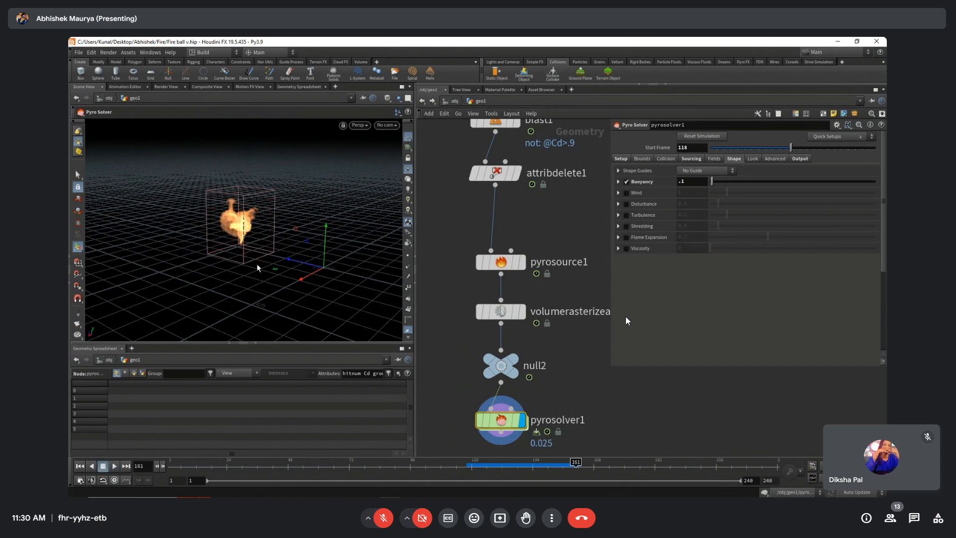
left_click(455, 101)
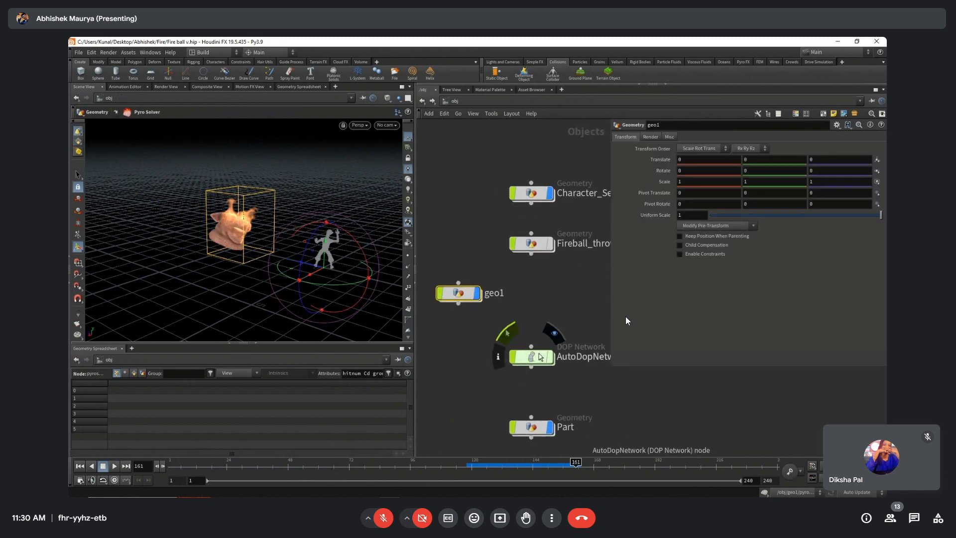
double_click(457, 292)
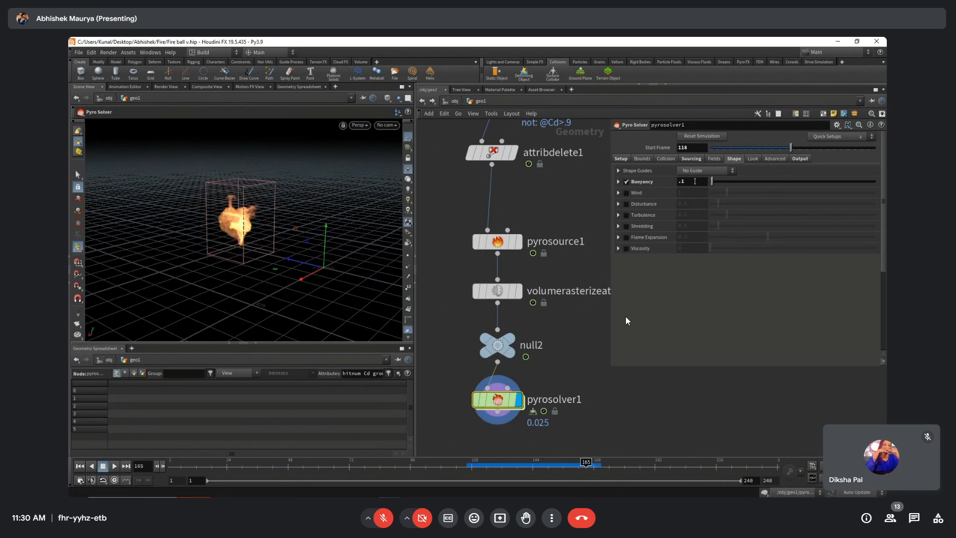
Examine the density, temperature and flame source volumes in pyrosolver1's sourcing settings.
left_click(691, 159)
scroll(716, 287, "down", 2)
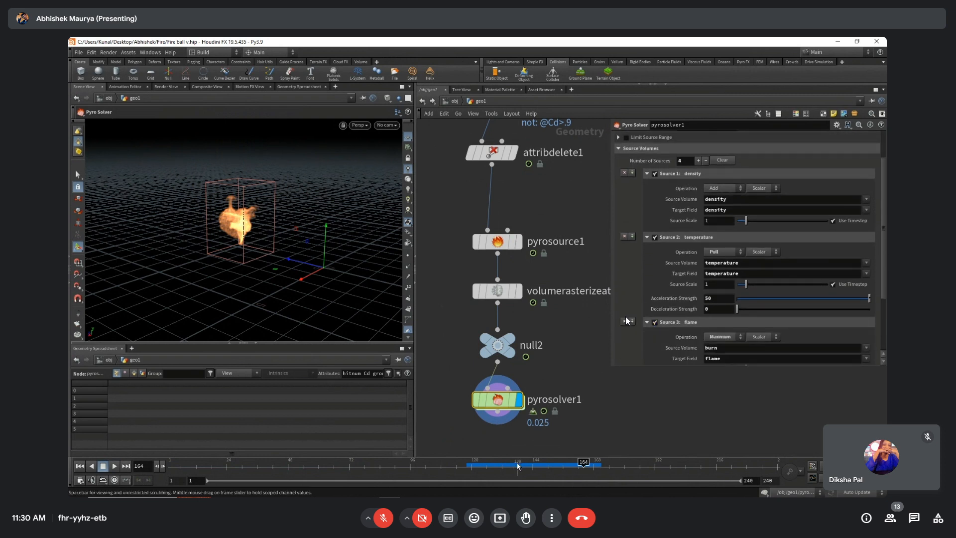
scroll(627, 321, "up", 2)
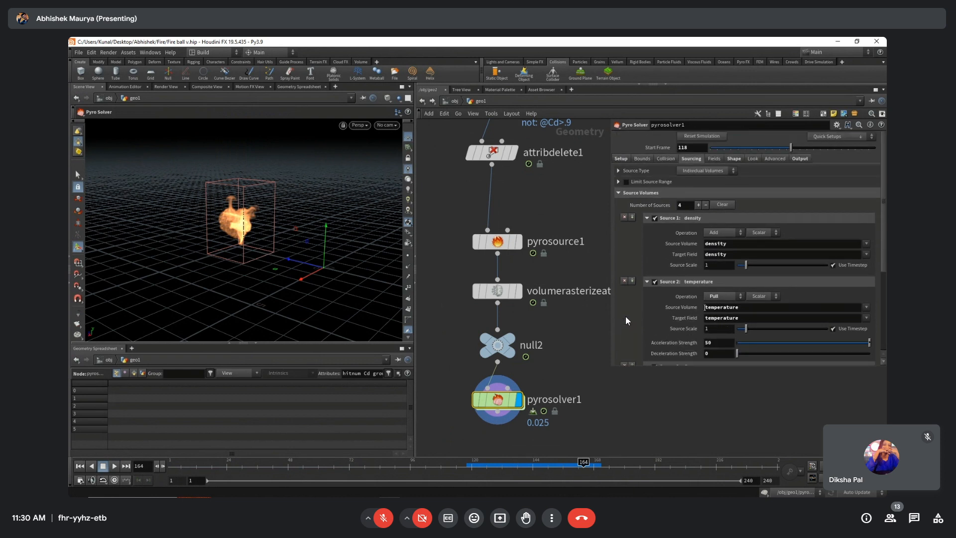
Review the geo1 node network from pyrosolver1 back up to object_merge1.
middle_click_drag(566, 371, 569, 398)
scroll(570, 398, "down", 1)
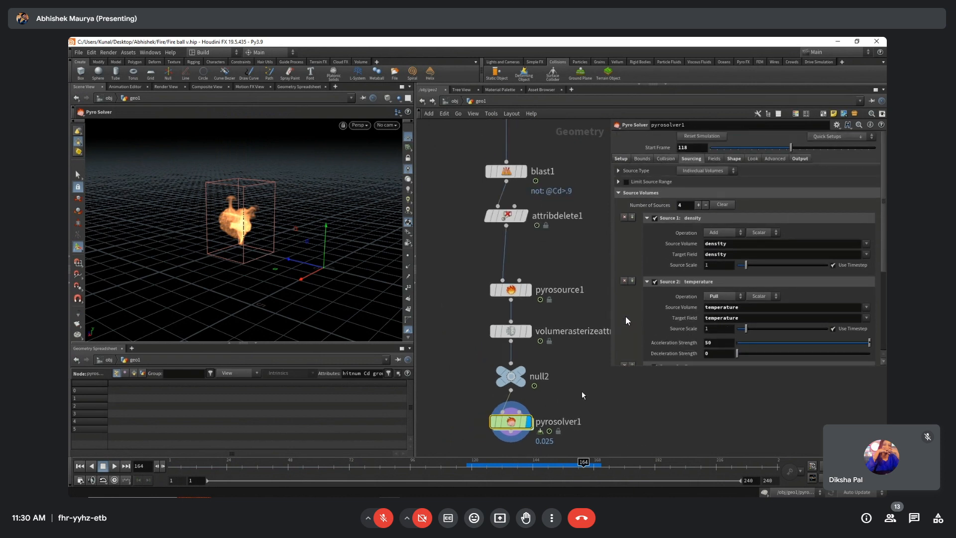
middle_click_drag(571, 350, 568, 381)
scroll(550, 368, "down", 1)
left_click_drag(446, 303, 559, 453)
middle_click_drag(545, 293, 545, 398)
scroll(546, 398, "down", 1)
middle_click_drag(572, 335, 571, 398)
scroll(566, 378, "down", 1)
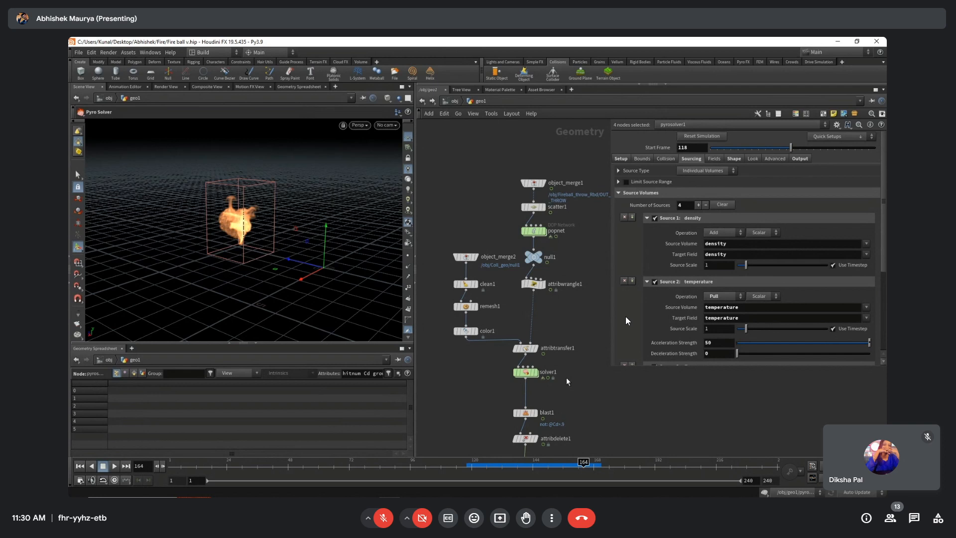
left_click_drag(600, 442, 434, 169)
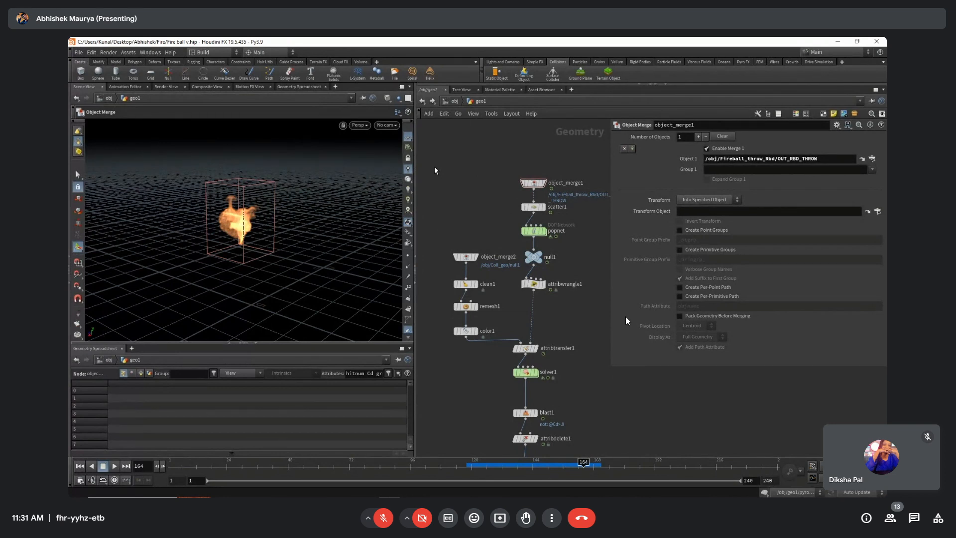
Open solver1's inner network and examine attribvop1 between Prev_Frame and OUT.
scroll(528, 370, "up", 5)
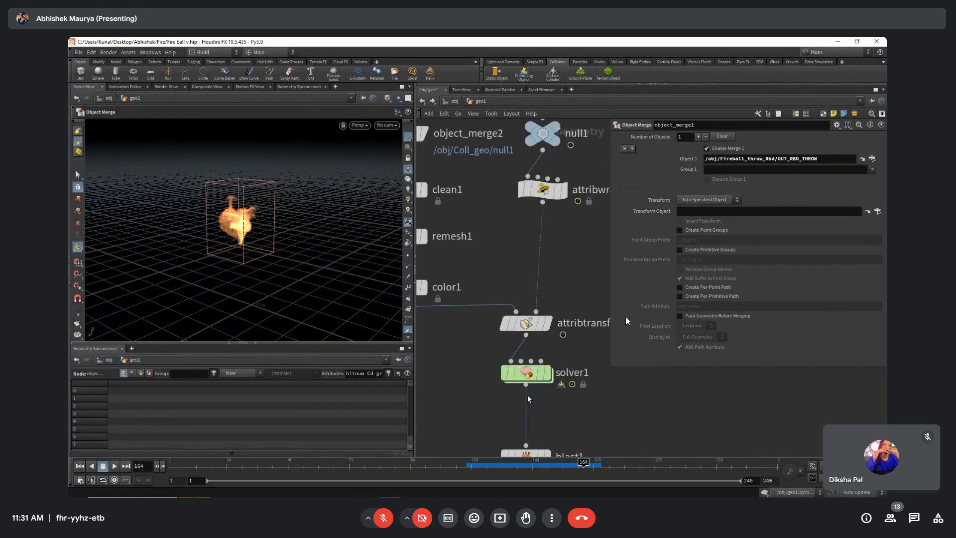
left_click(532, 366)
double_click(531, 367)
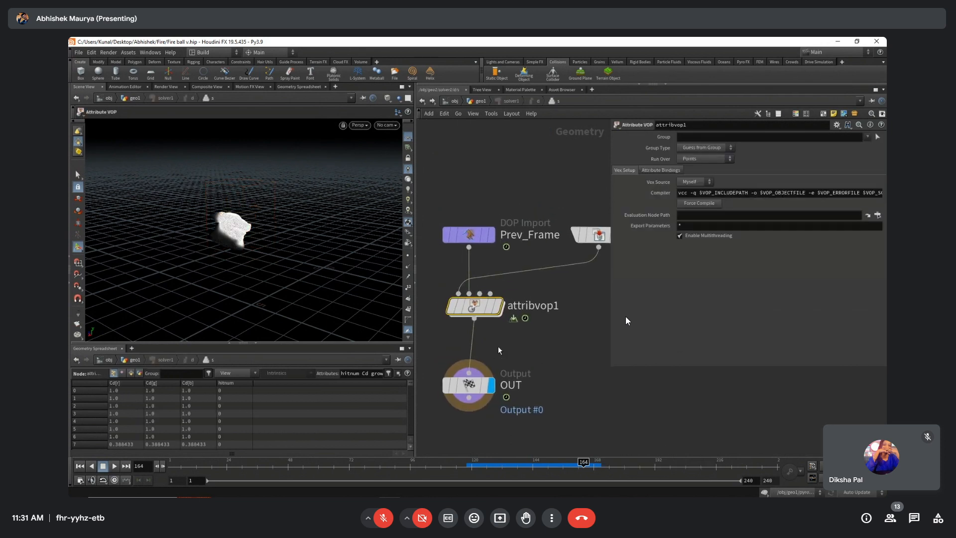
mouse_move(477, 315)
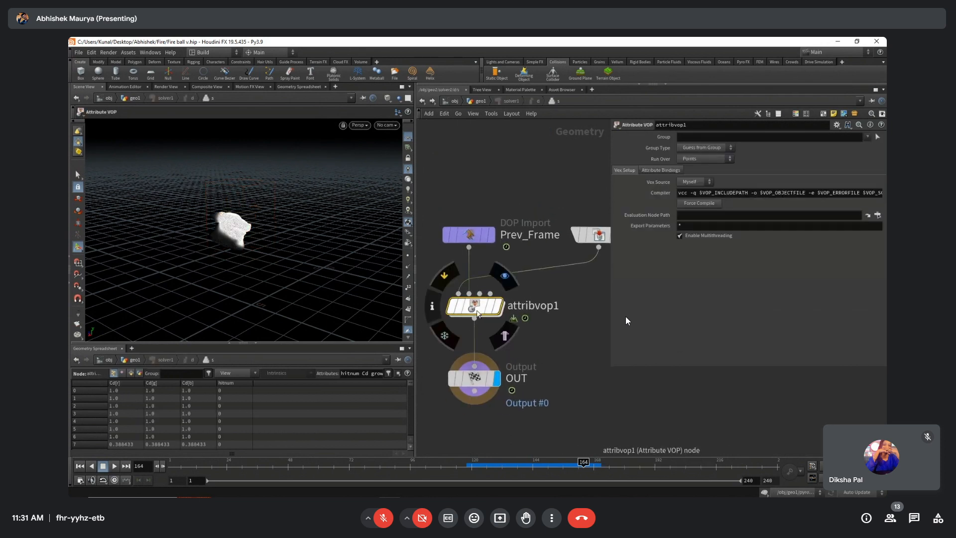
scroll(518, 343, "up", 2)
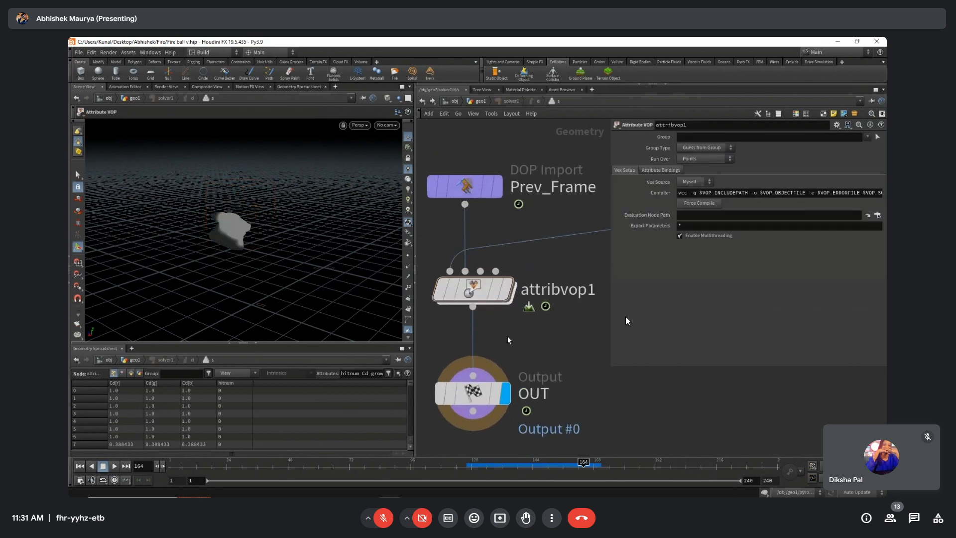
Return to the geo1 network and review the node chain from blast1 down to pyrosolver1.
left_click(480, 101)
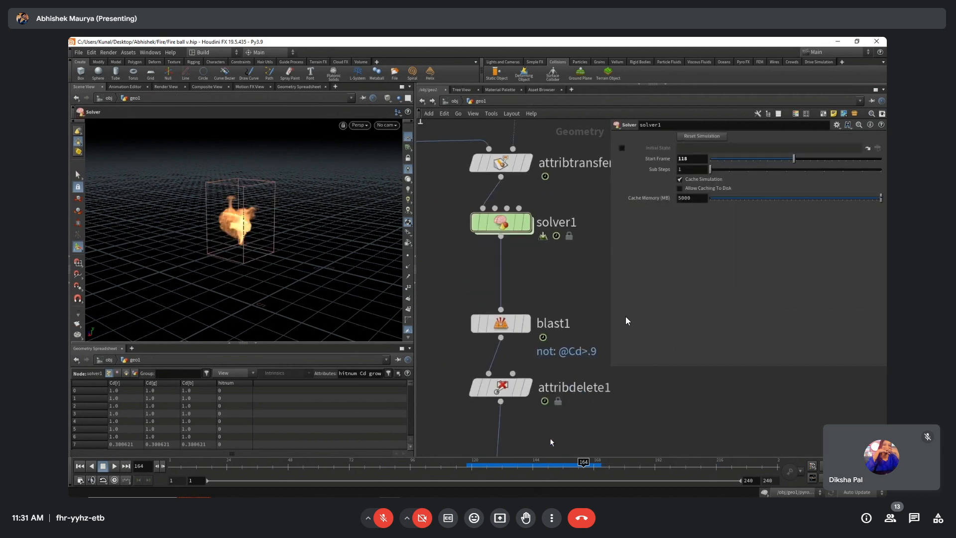
middle_click_drag(549, 438, 544, 362)
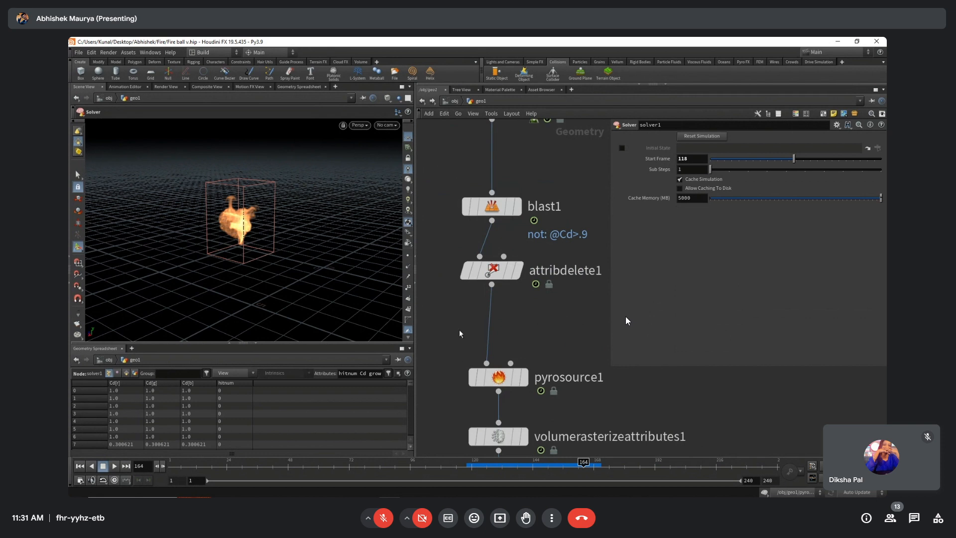
middle_click_drag(459, 329, 457, 347)
scroll(457, 346, "down", 1)
middle_click_drag(450, 305, 452, 280)
left_click_drag(442, 198, 536, 455)
scroll(564, 405, "down", 3)
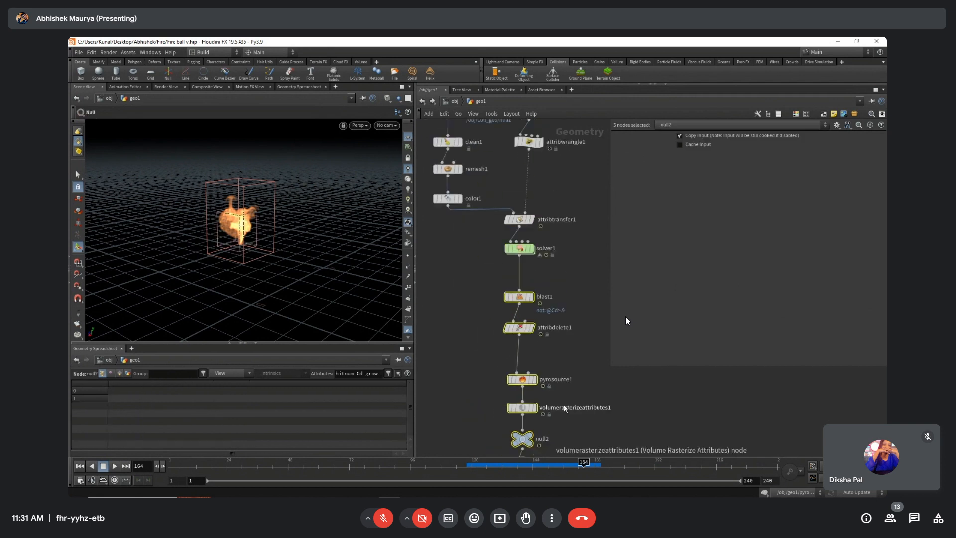
middle_click_drag(594, 372, 537, 324)
left_click_drag(431, 233, 517, 460)
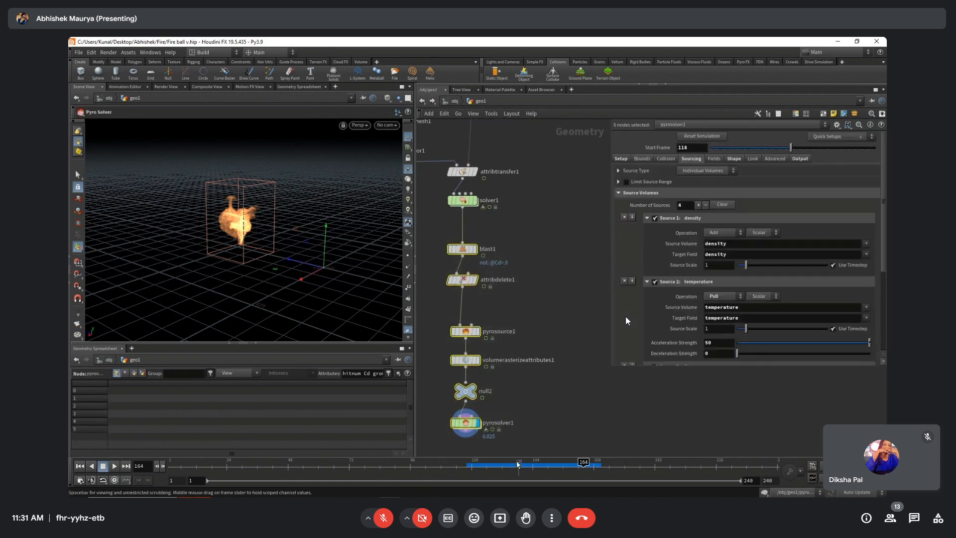
scroll(519, 253, "down", 3)
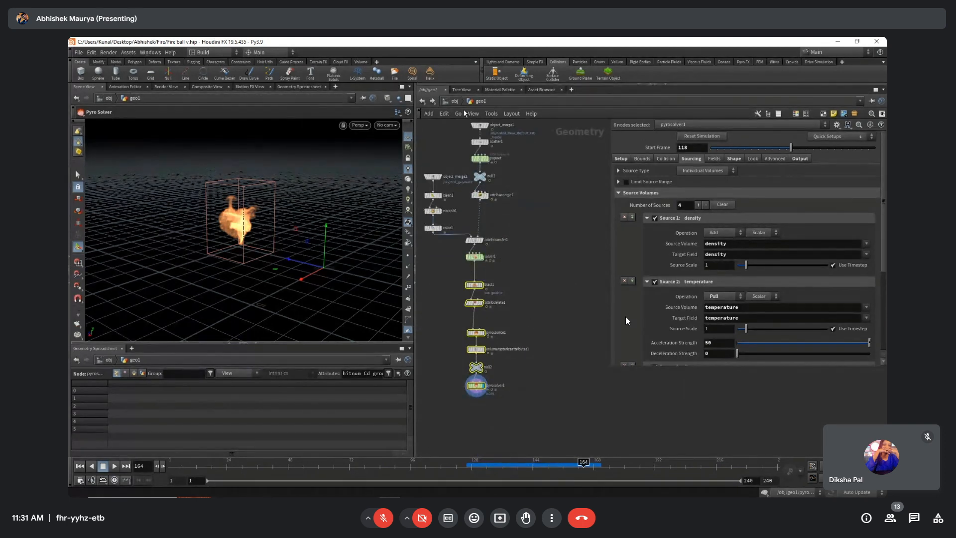
At object level, move AutoDopNetwork, Part, coll_geo_burn and smoke_sim_for_fireball up closer to Fireball_throw_Rbd.
key("u")
scroll(461, 219, "down", 4)
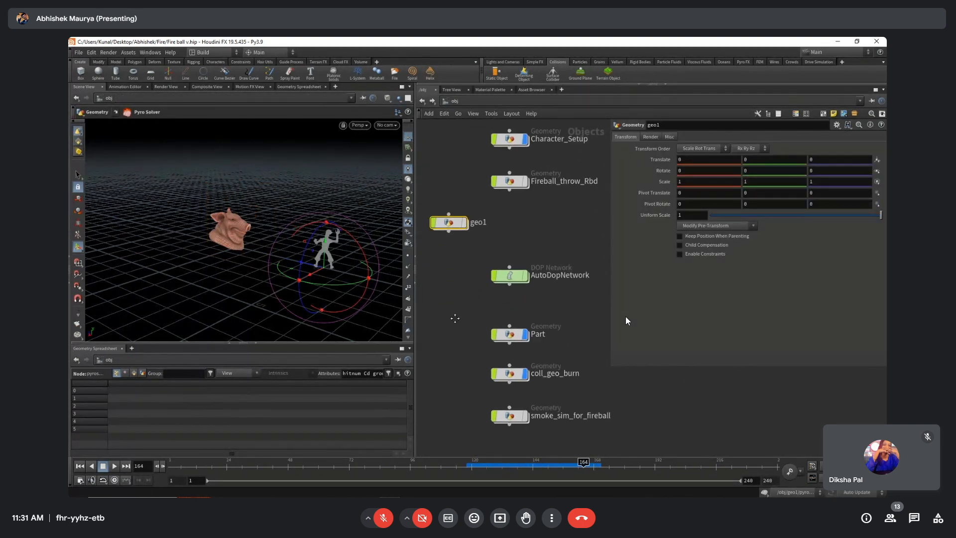
left_click_drag(461, 264, 438, 235)
middle_click_drag(505, 311, 498, 297)
left_click_drag(500, 280, 534, 417)
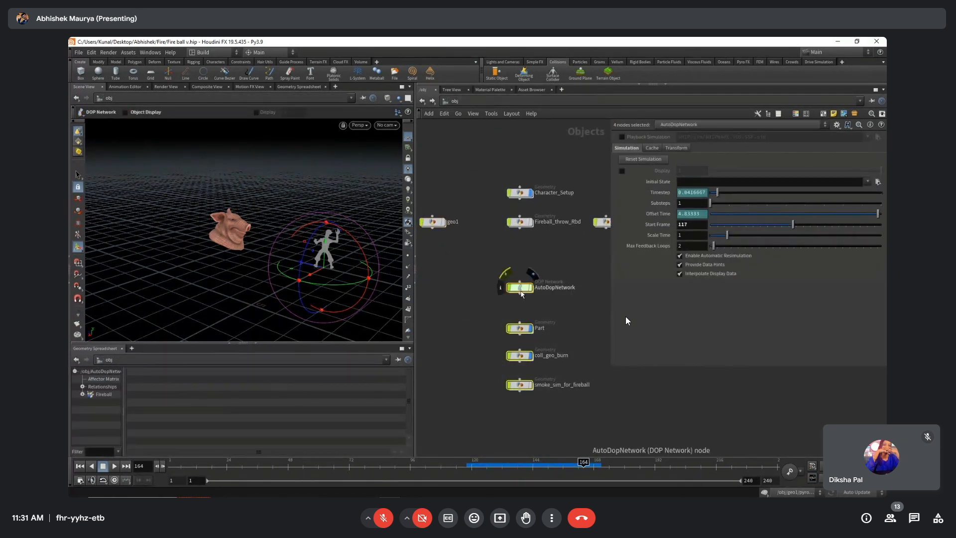
left_click_drag(520, 290, 521, 260)
Look inside coll_geo_burn's node network and return to object level.
left_click(520, 298)
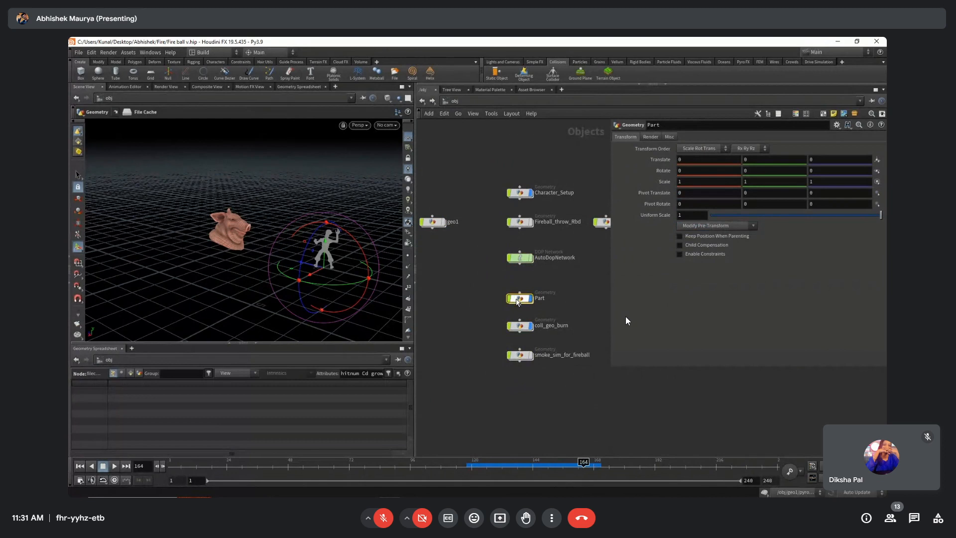
double_click(520, 326)
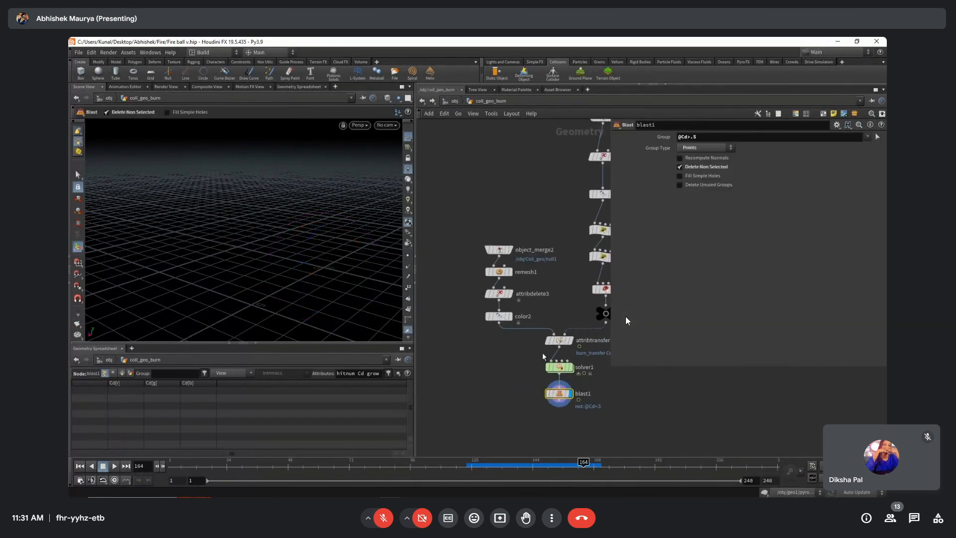
left_click(454, 102)
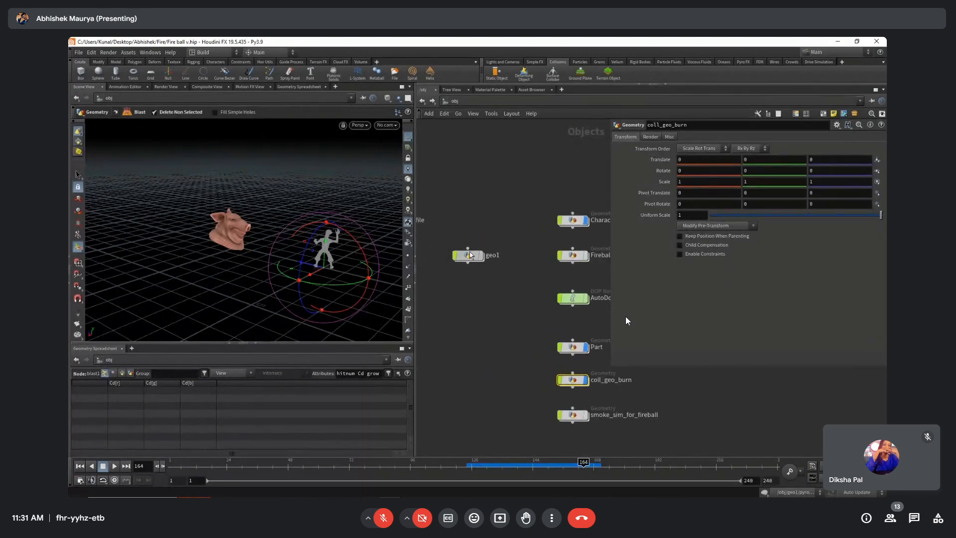
Reopen geo1, display pyrosource1's points framed in the viewport, and choose its Source Burn initialization.
double_click(469, 258)
mouse_move(452, 324)
middle_mouse_down()
mouse_move(462, 302)
mouse_move(456, 314)
middle_mouse_up()
scroll(457, 316, "up", 3)
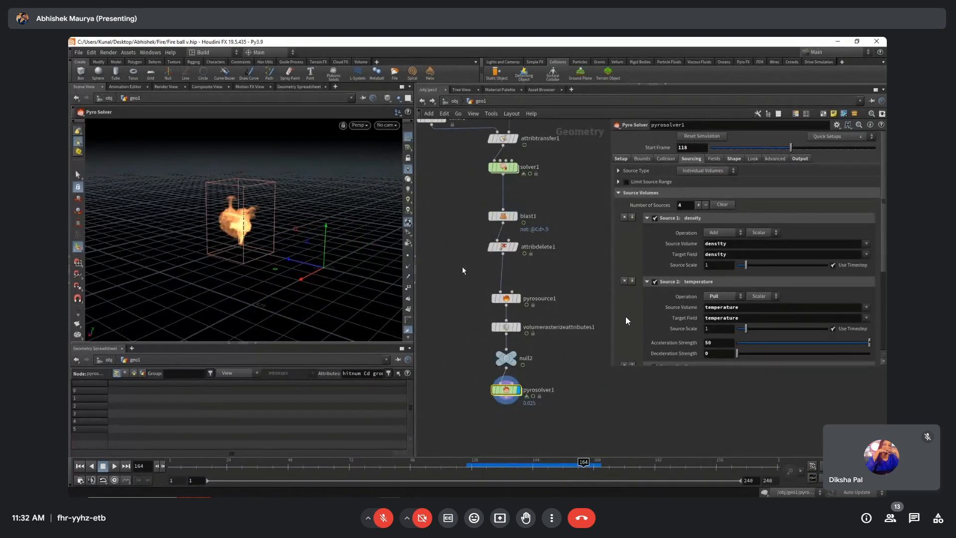
left_click_drag(466, 273, 552, 334)
left_click_drag(580, 276, 490, 297)
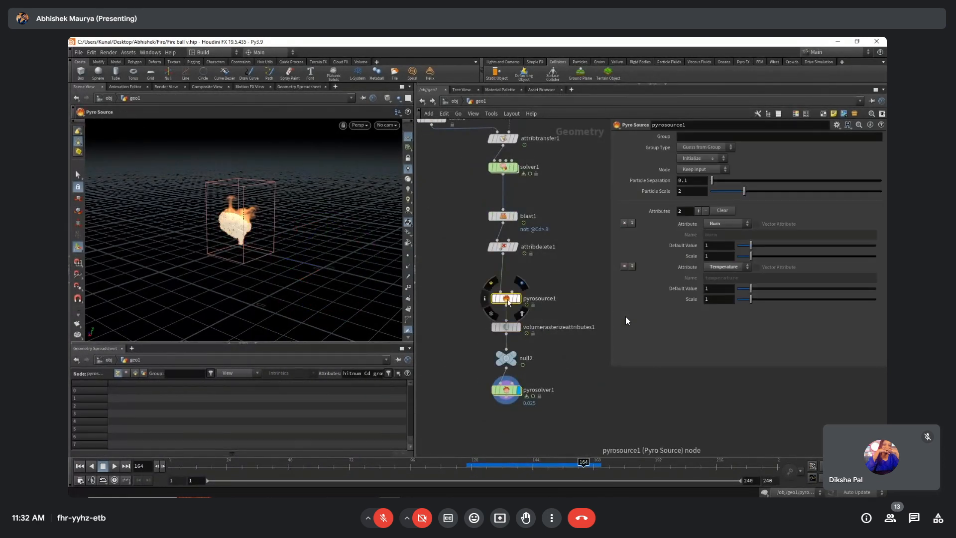
left_click(518, 298)
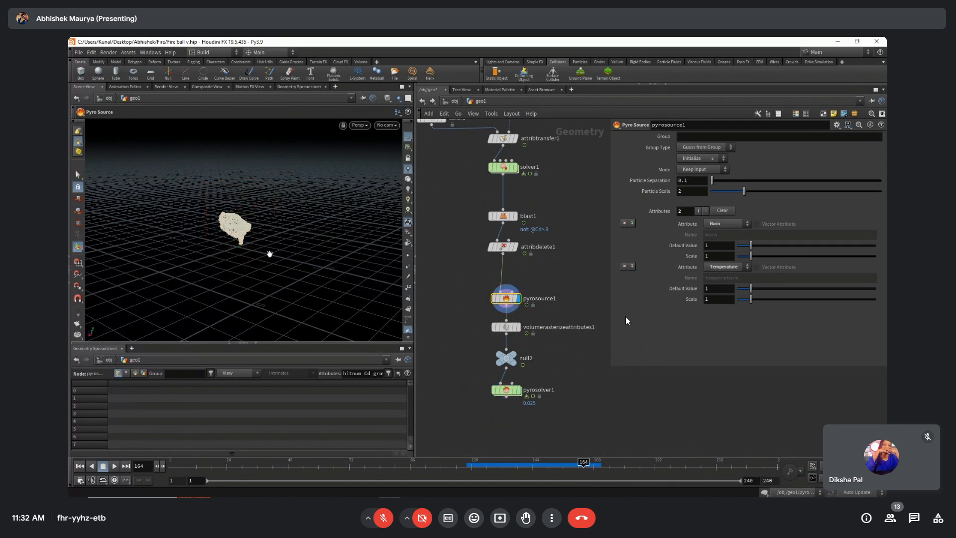
key("space+g")
left_click_drag(269, 254, 194, 244)
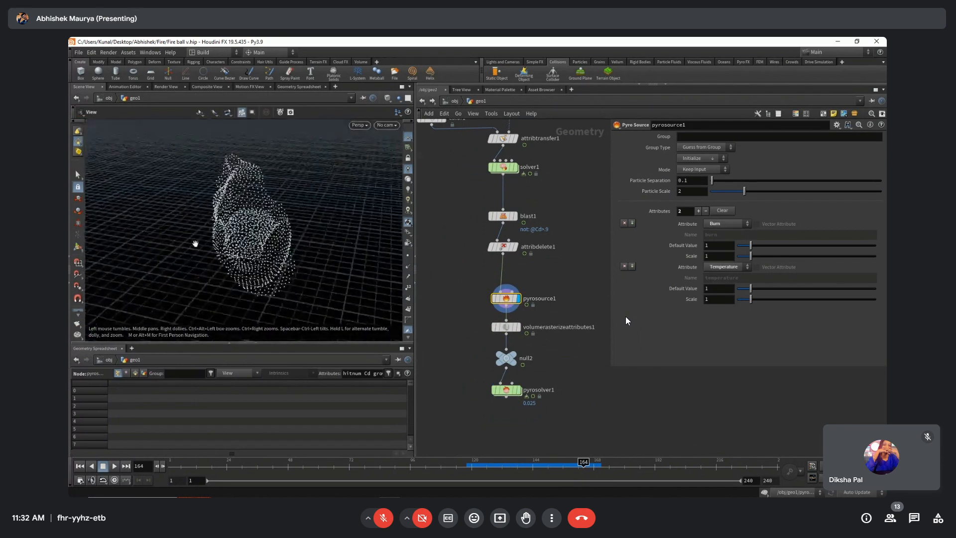
left_click(694, 159)
left_click(701, 176)
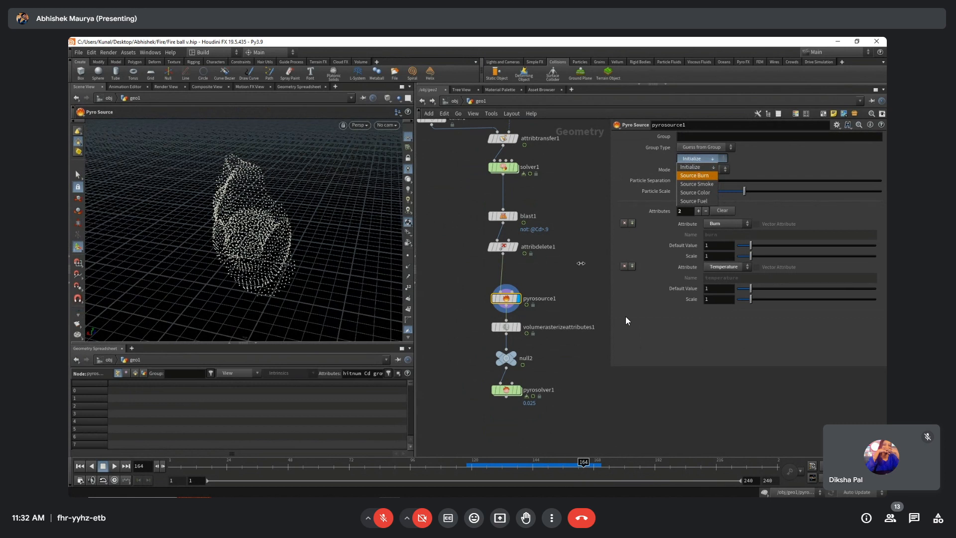
Display volumerasterizeattributes1 and inspect its rasterized volume up close.
left_click(514, 329)
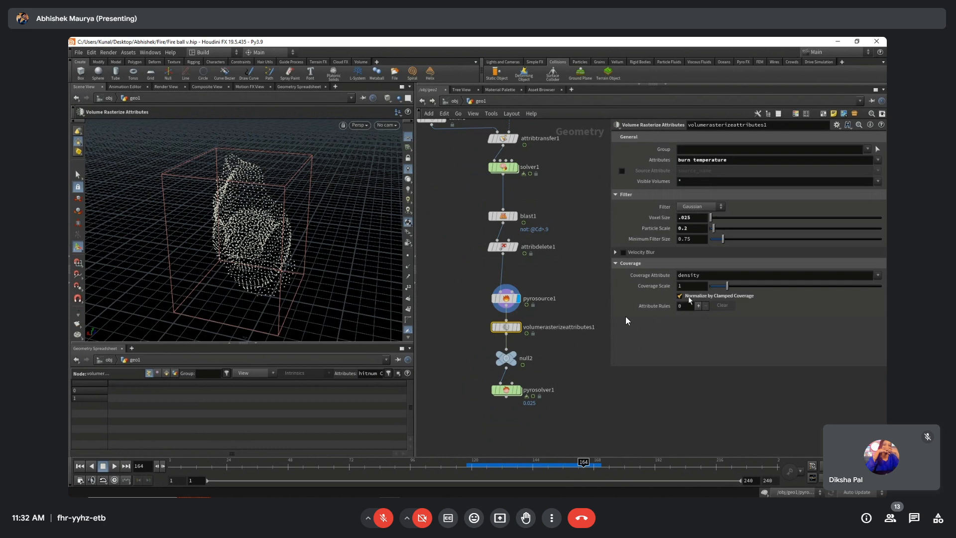
left_click(518, 327)
left_click_drag(246, 219, 199, 215)
right_click_drag(198, 216, 301, 192)
left_click_drag(301, 191, 277, 197, "alt")
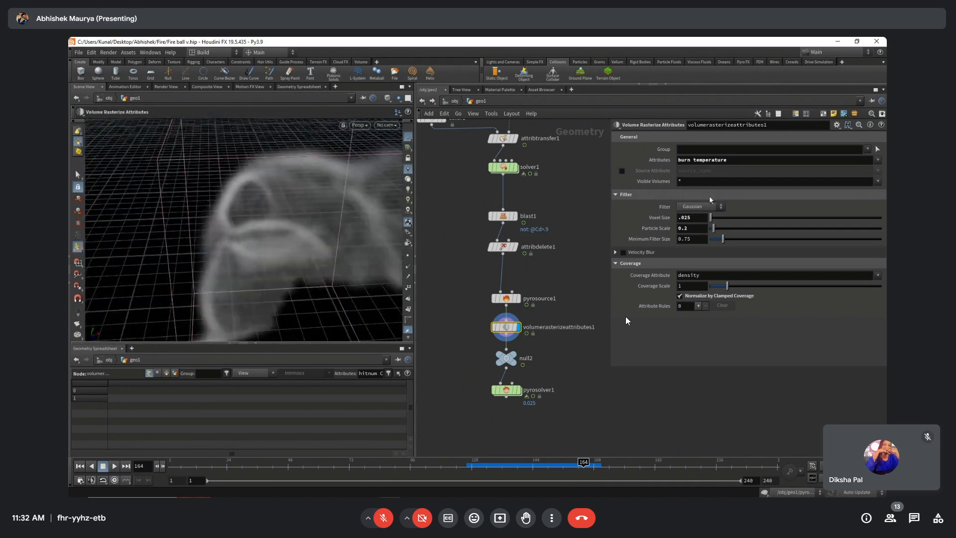
Set volumerasterizeattributes1's particle scale to 1 and inspect the whole volume.
key("Return")
right_click_drag(281, 261, 194, 254, "alt")
left_click_drag(194, 254, 204, 200, "alt")
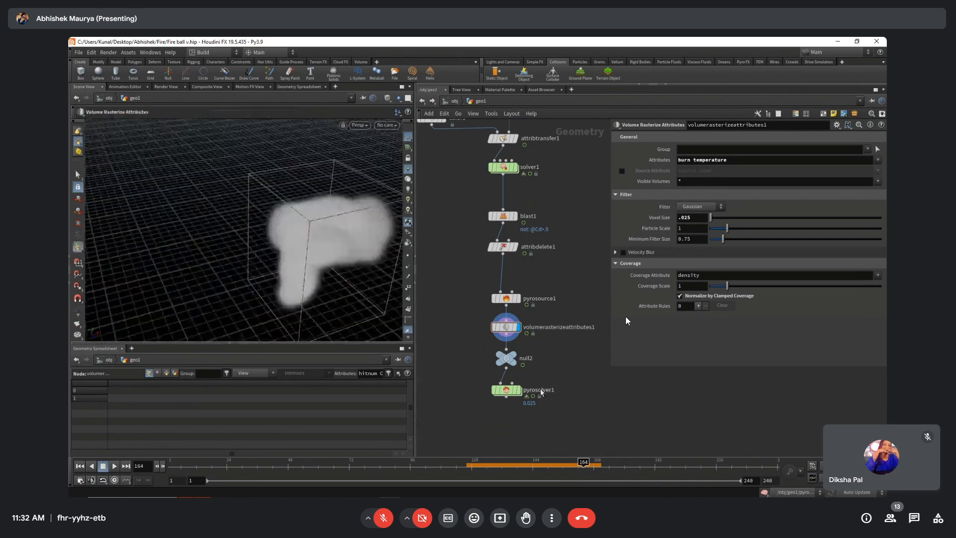
Display pyrosolver1 and play its fire from frame 117 to frame 134.
left_click(464, 467)
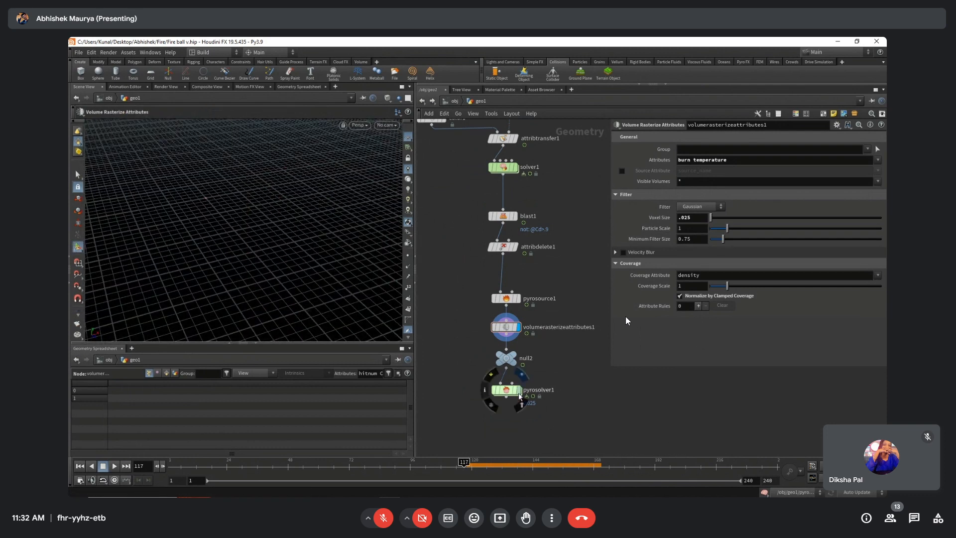
left_click(518, 390)
left_click(513, 392)
key("Up")
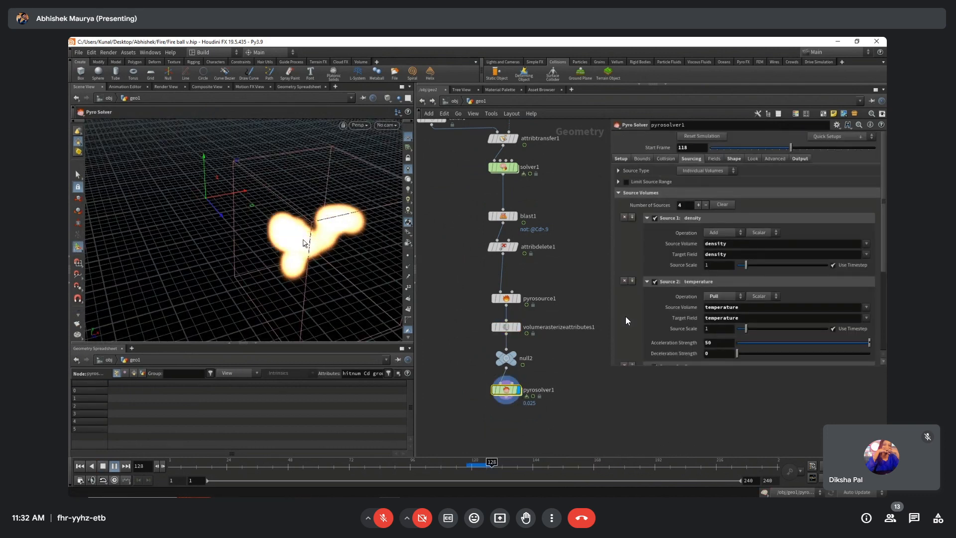
key("Up")
left_click(461, 465)
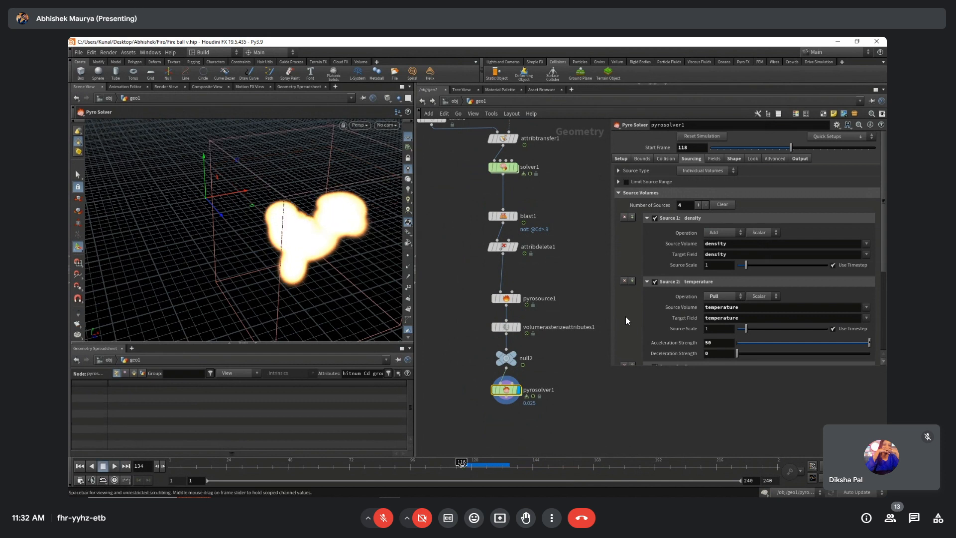
Set volumerasterizeattributes1's particle scale to .2 and replay the fire up to frame 140.
left_click(506, 327)
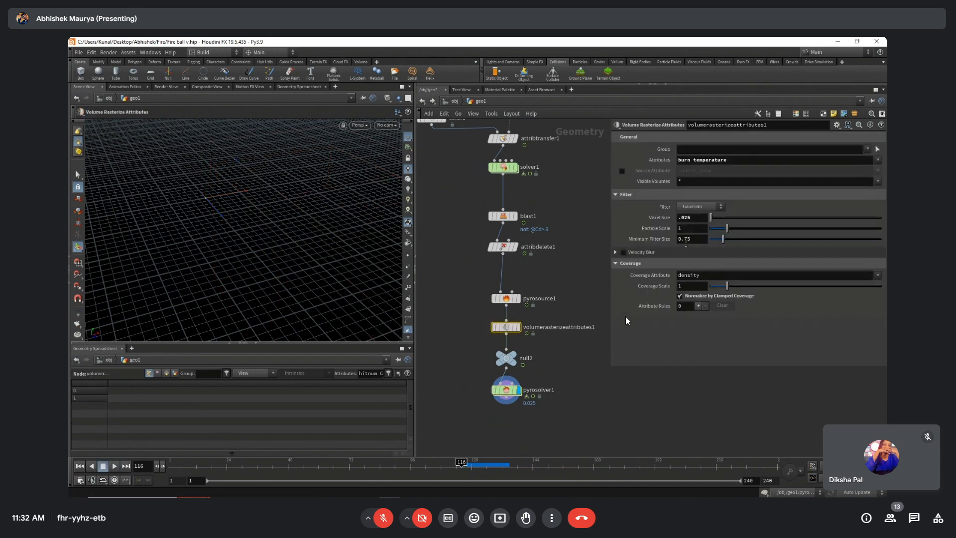
left_click(695, 229)
key("Return")
key("Up")
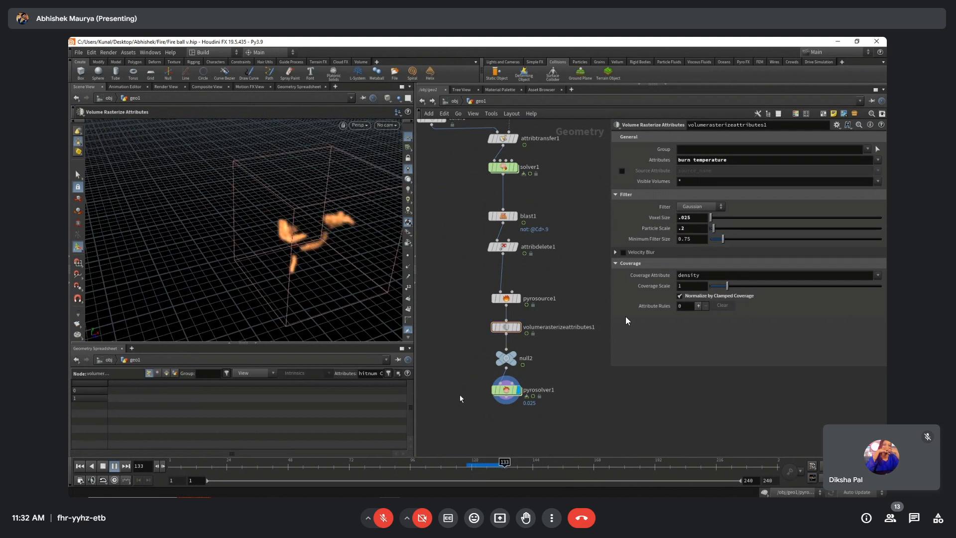
key("Up")
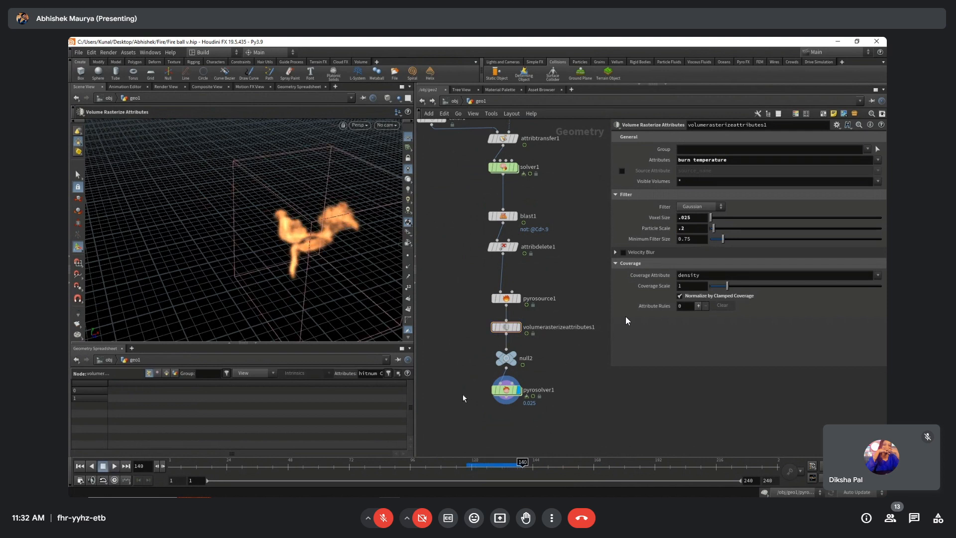
Select pyrosolver1 and scrub its fire between frames 122 and 143.
left_click(466, 465)
left_click(513, 386)
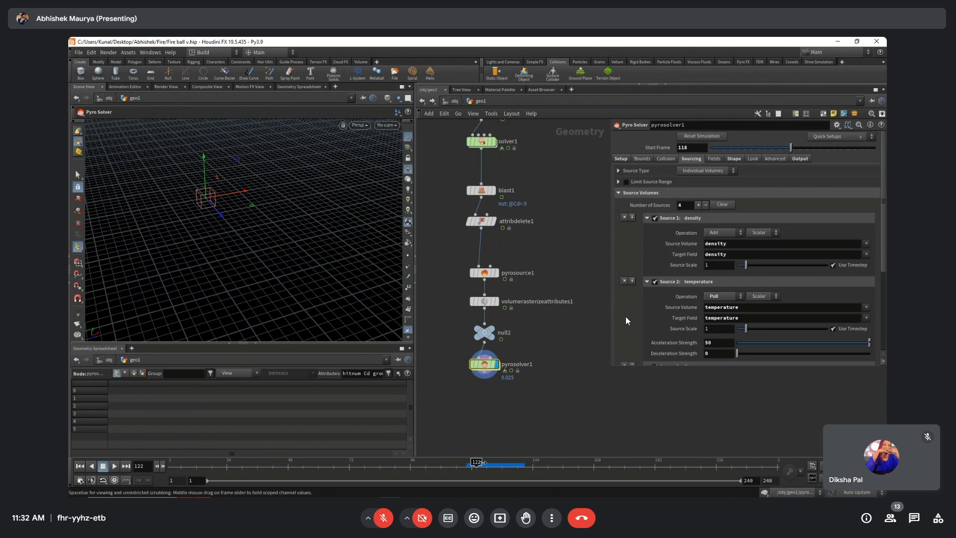
left_click_drag(483, 462, 534, 463)
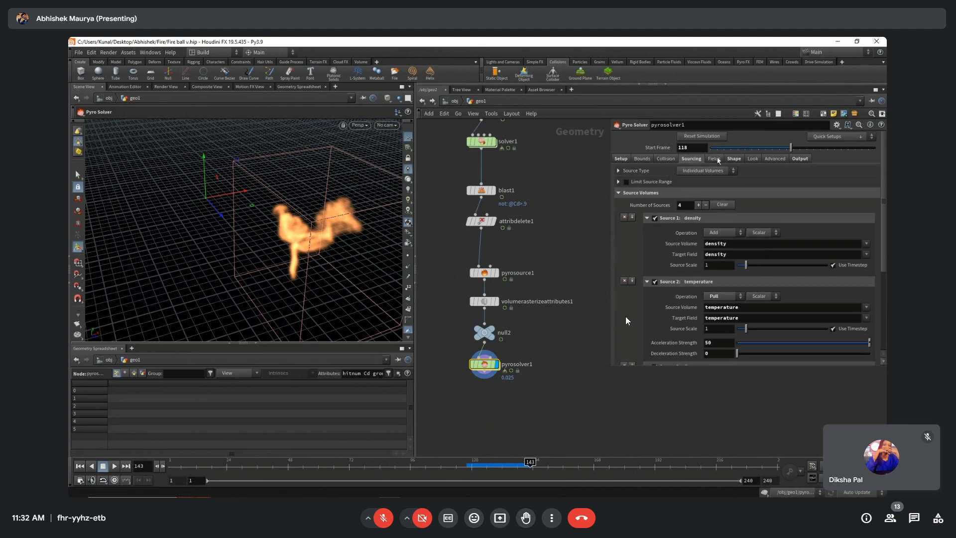
left_click(495, 467)
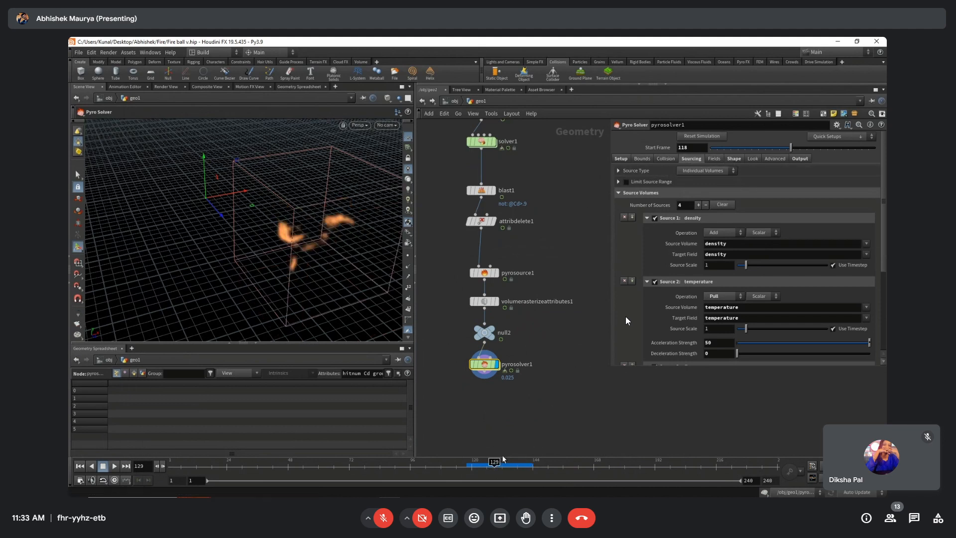
Check pyrosolver1's buoyancy and setup settings and view the fire from the side at frame 146.
left_click(733, 159)
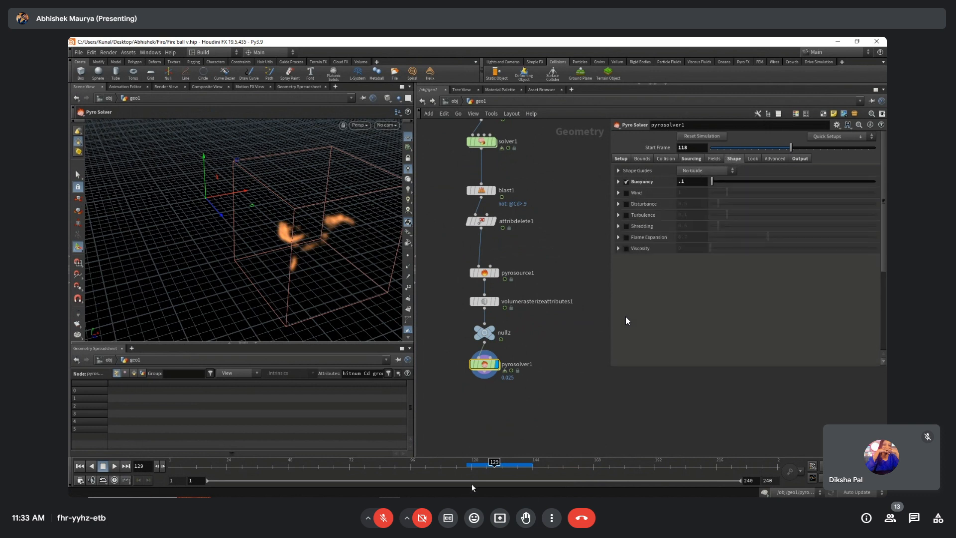
left_click(468, 466)
left_click(621, 159)
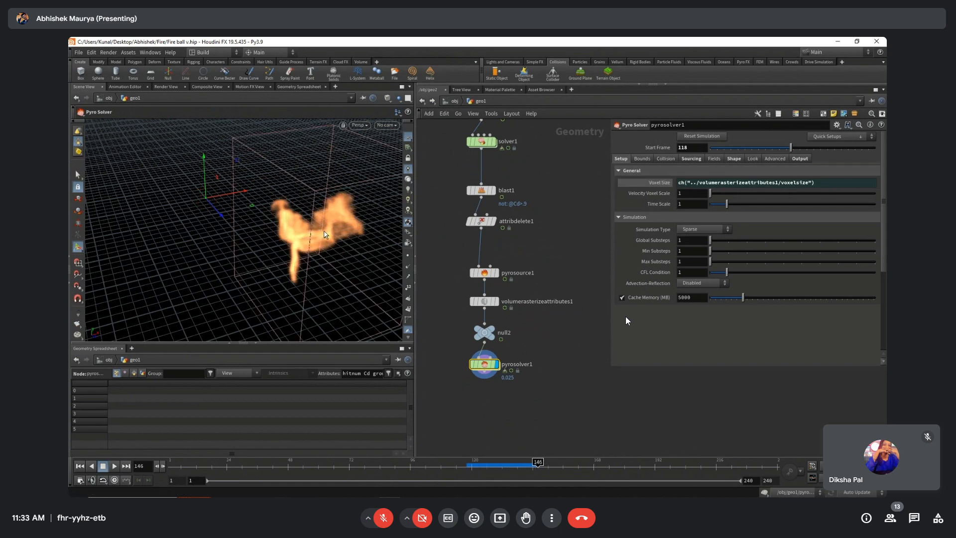
left_click_drag(286, 225, 295, 184, "alt")
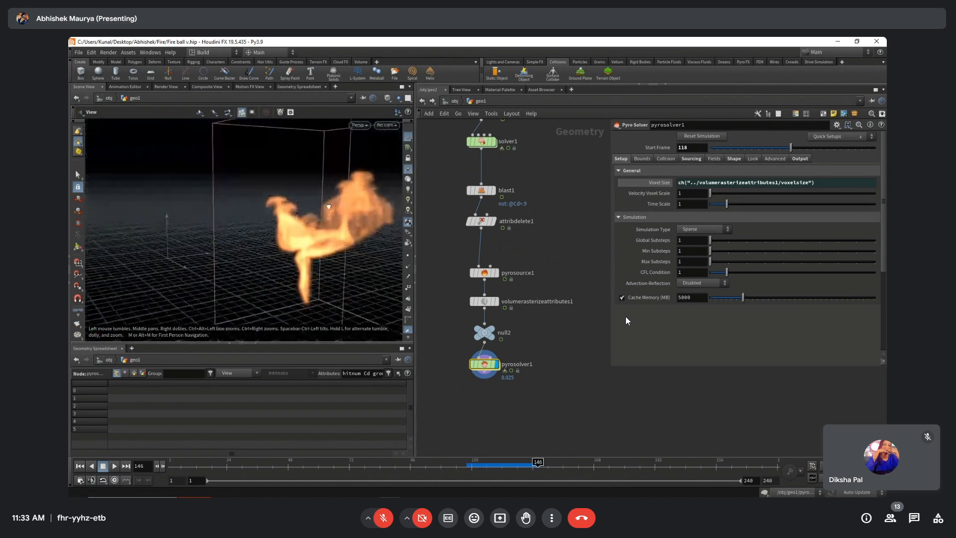
Examine pyrosolver1's density and temperature field settings and its source volumes while viewing the fire at frame 136.
left_click(713, 158)
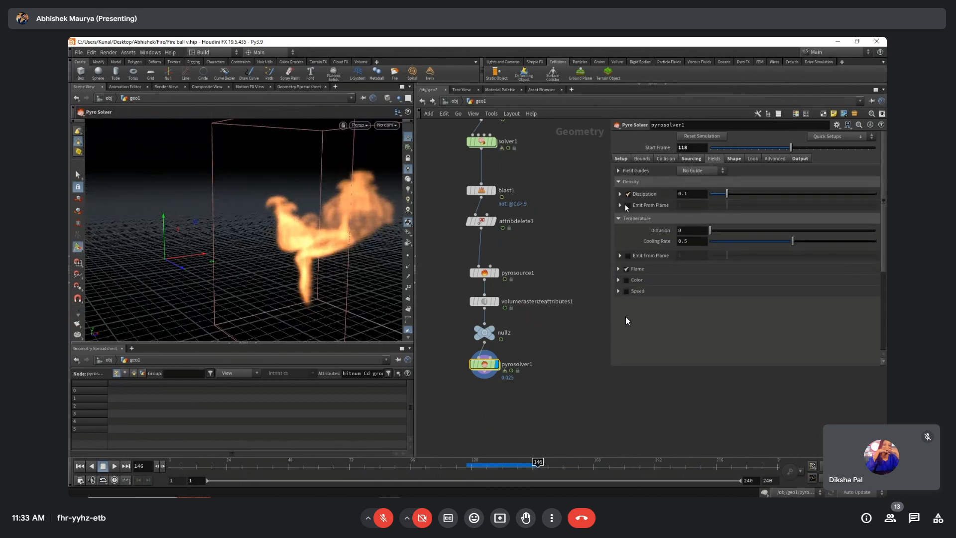
left_click(625, 219)
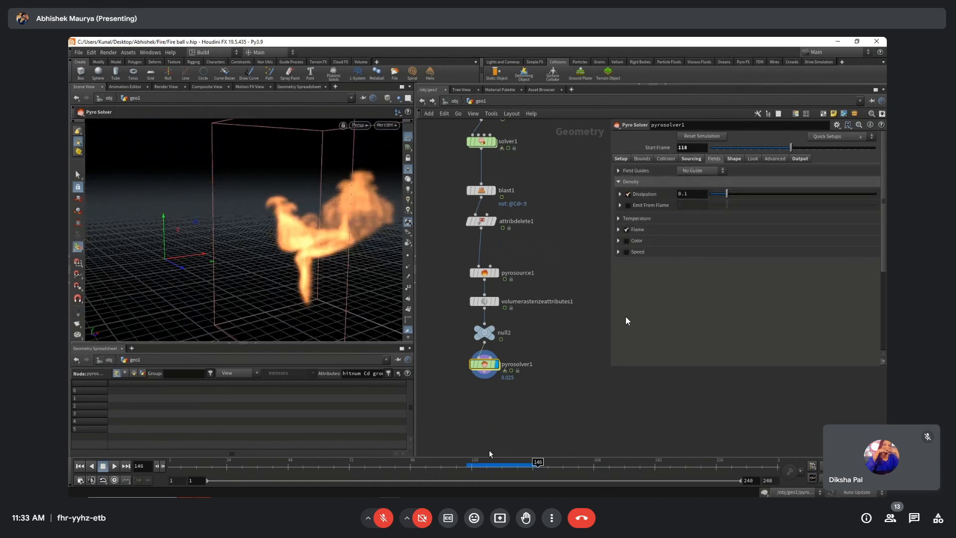
left_click(466, 467)
left_click_drag(466, 469, 513, 468)
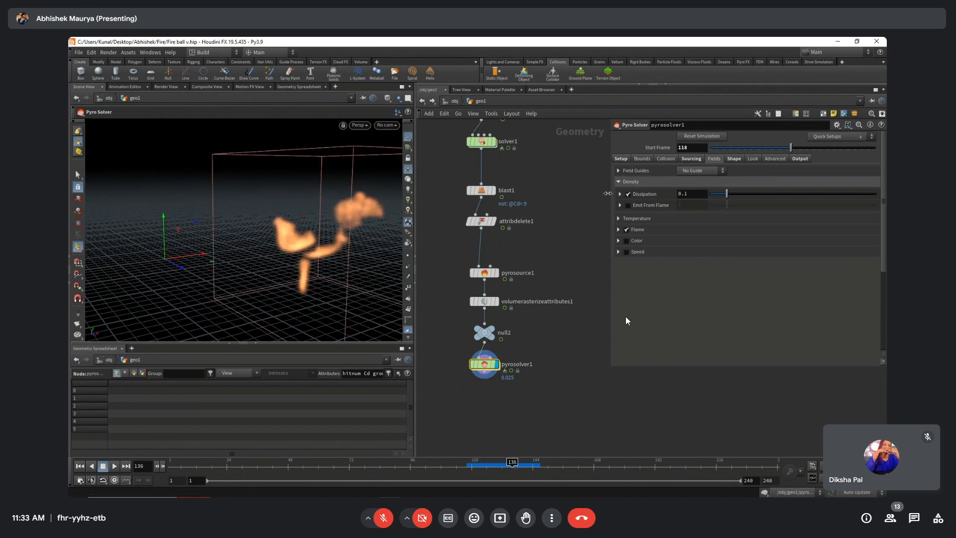
left_click(618, 170)
left_click(690, 158)
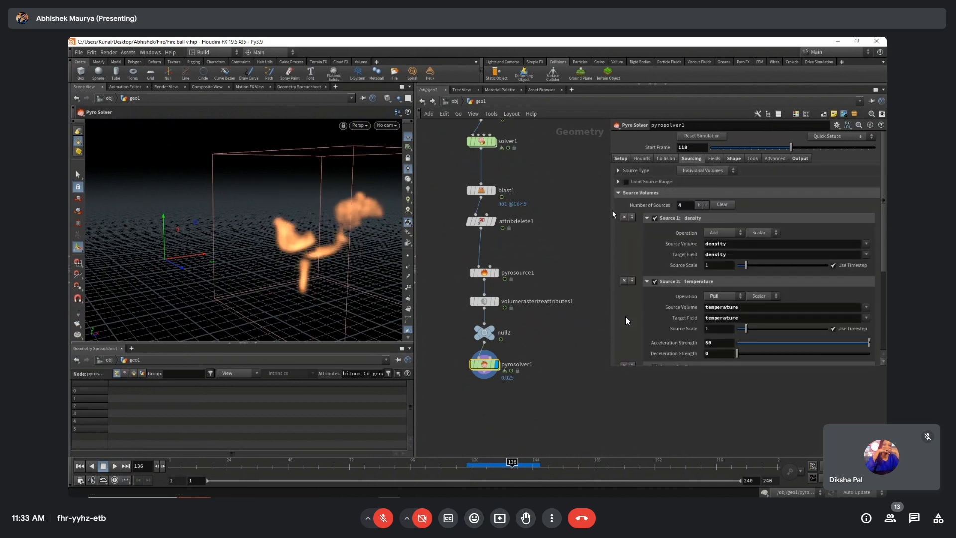
scroll(632, 239, "down", 3)
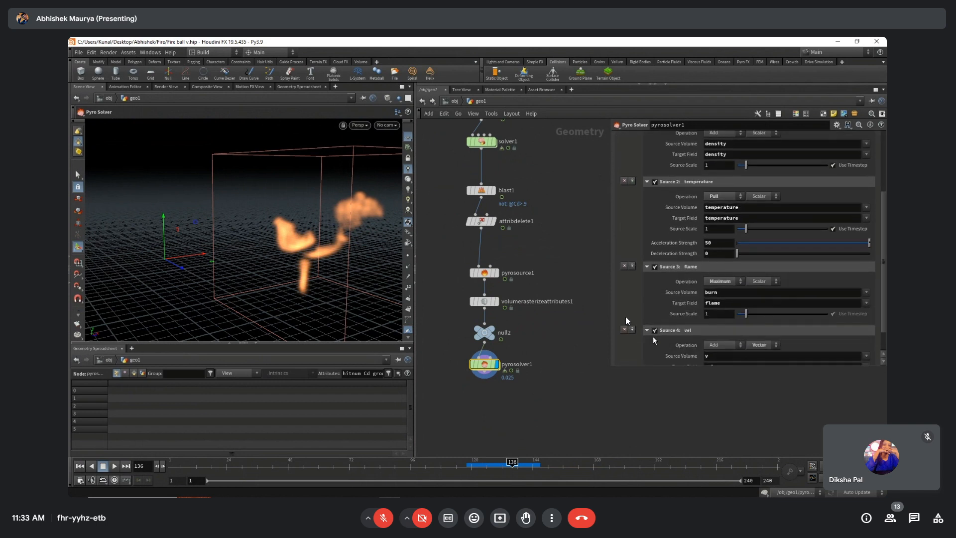
Play the simulation with pyrosolver1's flame source turned off, return to frame 117 and turn the source back on.
scroll(626, 320, "down", 3)
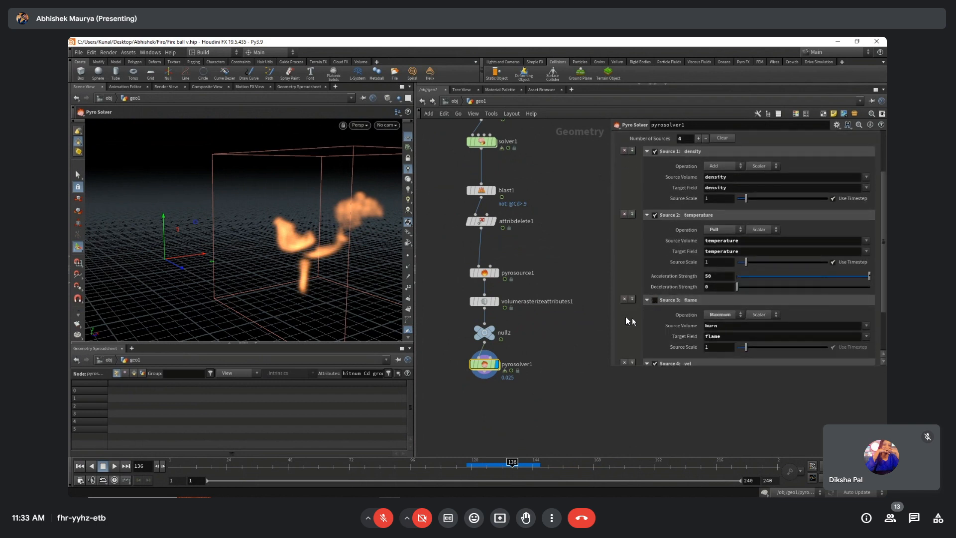
left_click(467, 462)
key("Up")
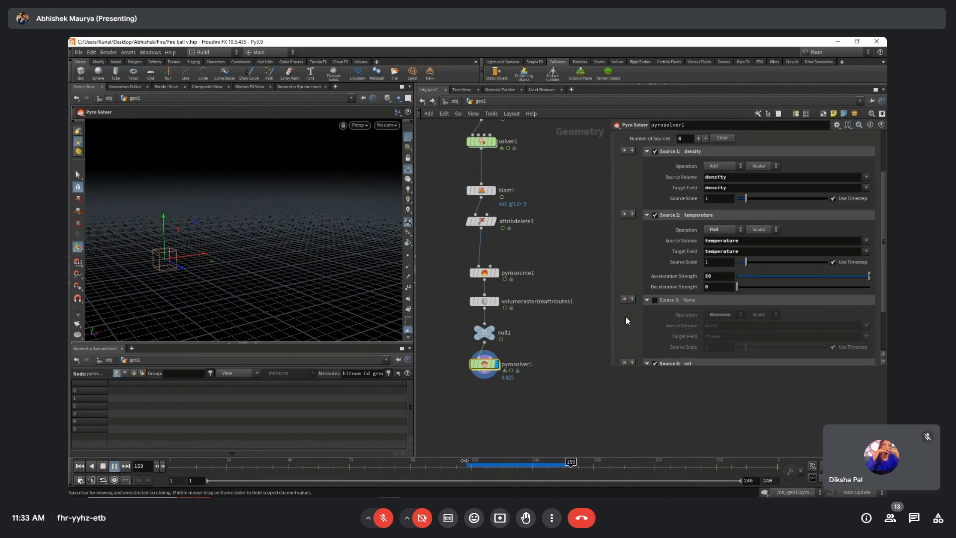
key("Up")
left_click(465, 465)
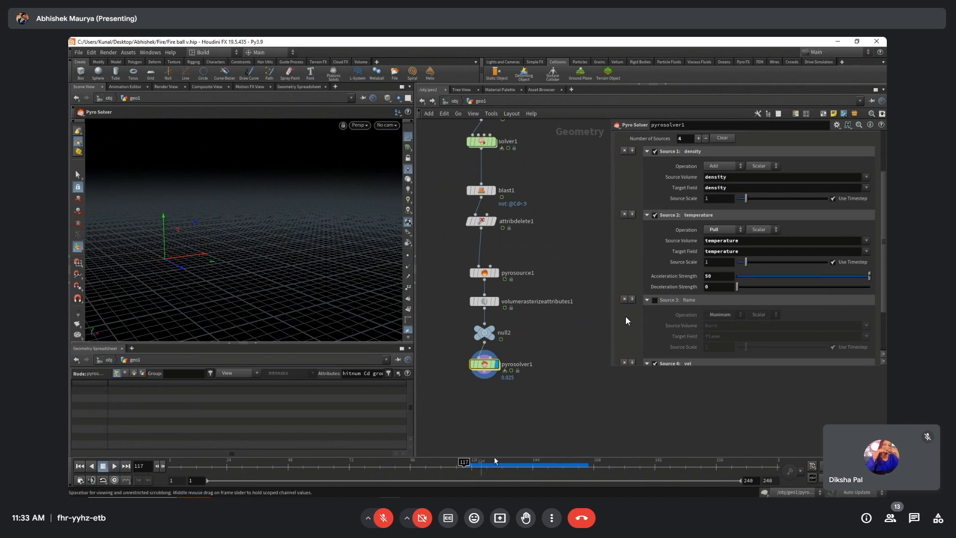
left_click(655, 300)
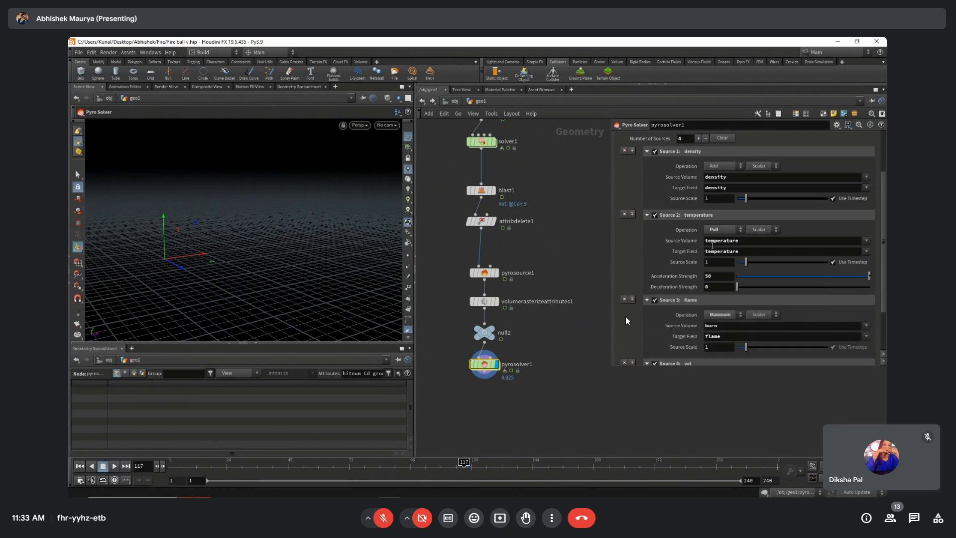
Enable Emit From Flame for pyrosolver1's density field and replay the fire up to frame 166.
scroll(675, 298, "up", 5)
left_click(714, 147)
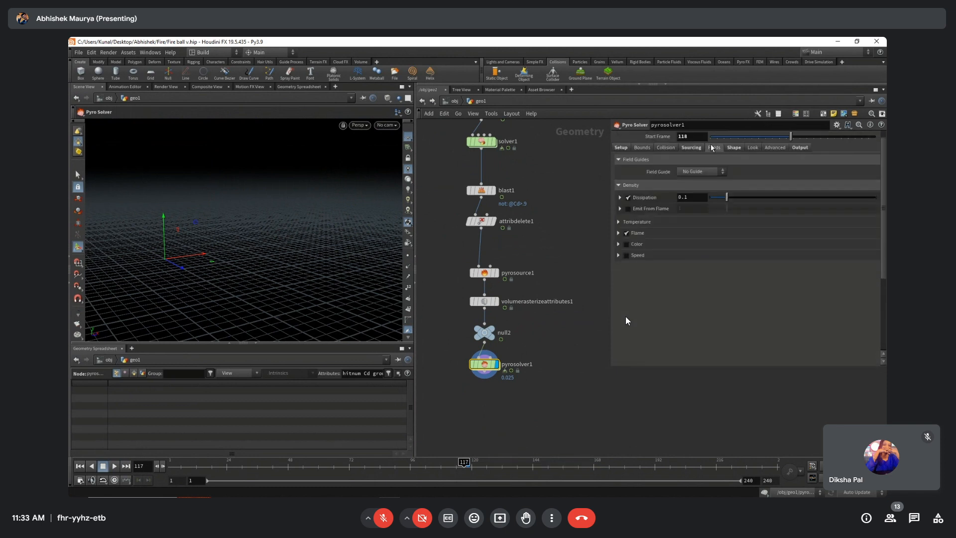
left_click(629, 209)
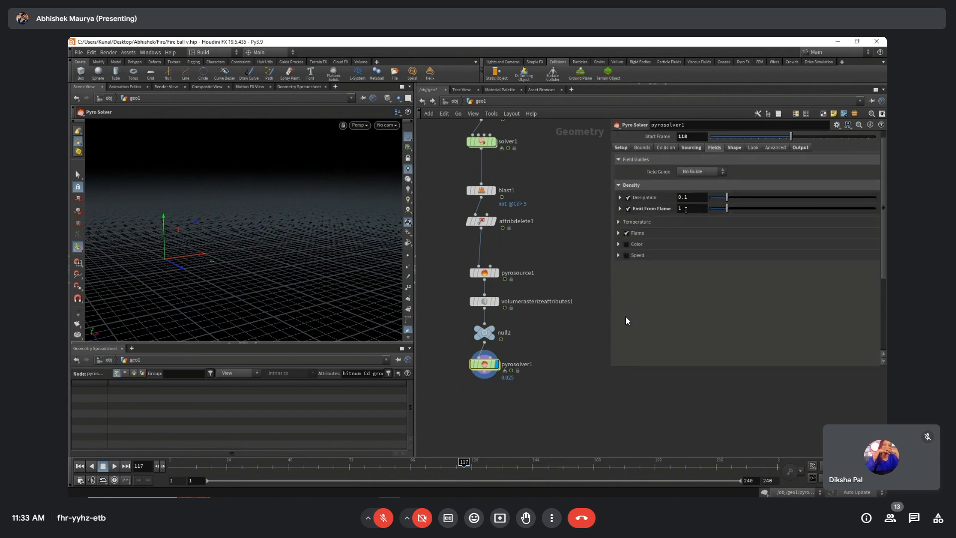
key("Up")
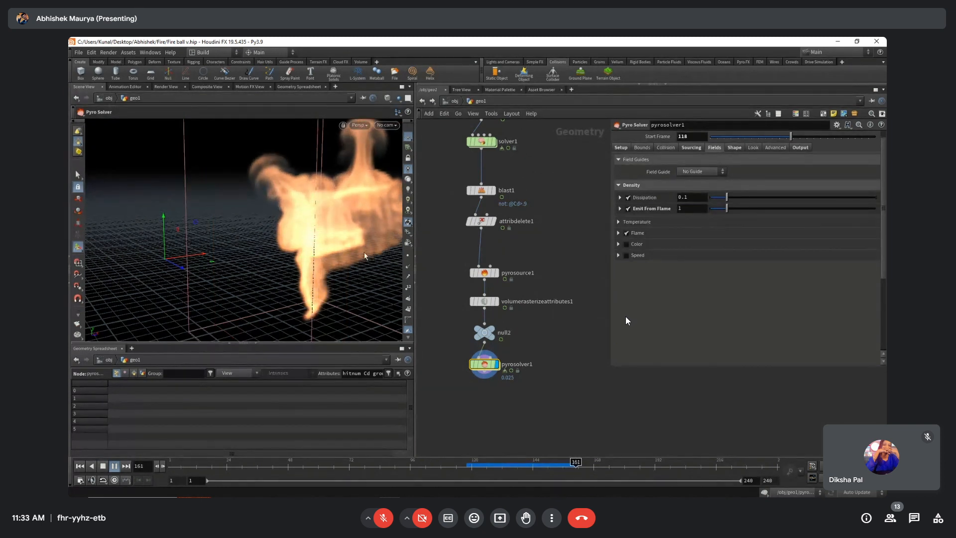
left_click(489, 467)
scroll(297, 227, "down", 5)
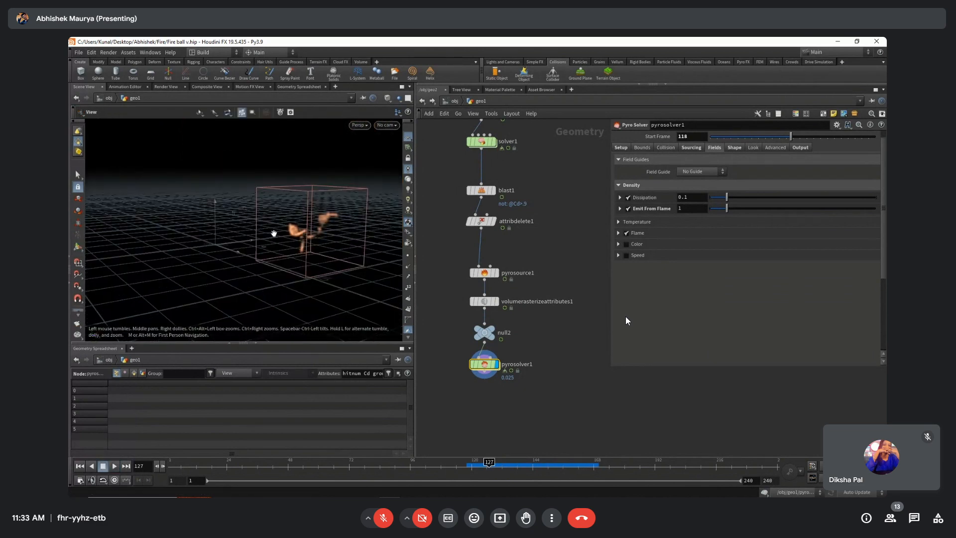
left_click(465, 468)
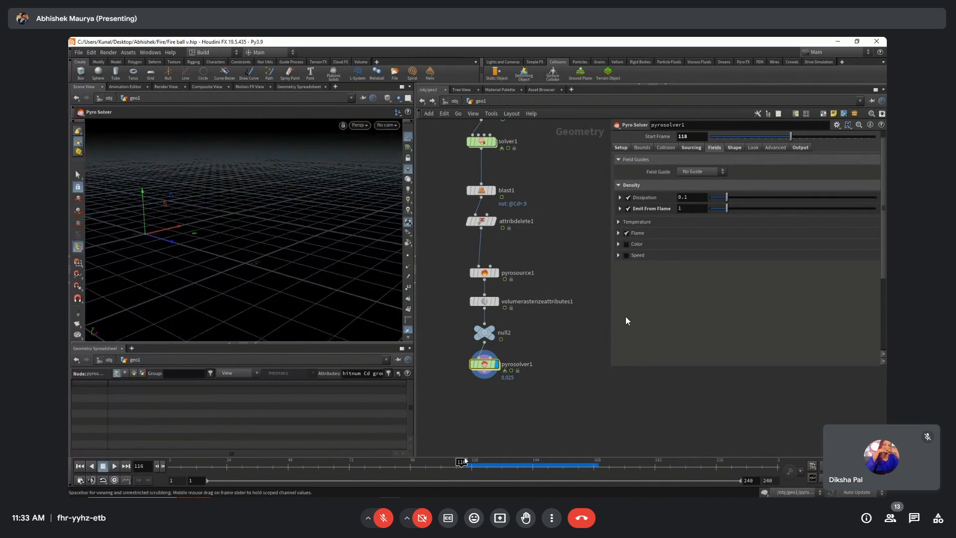
key("Up")
key("Up")
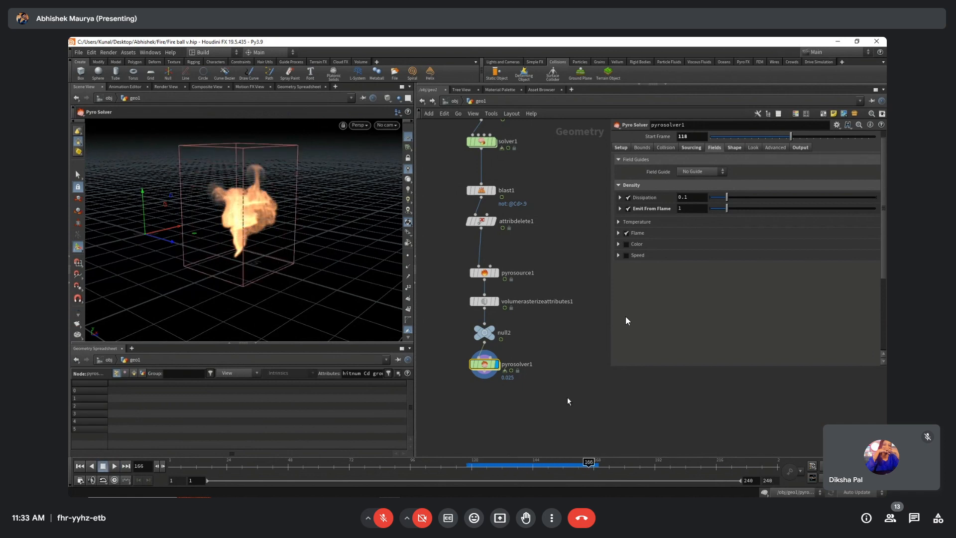
Set the middle point of pyrosolver1's fire color ramp to red with a green value of 0.08.
left_click(692, 148)
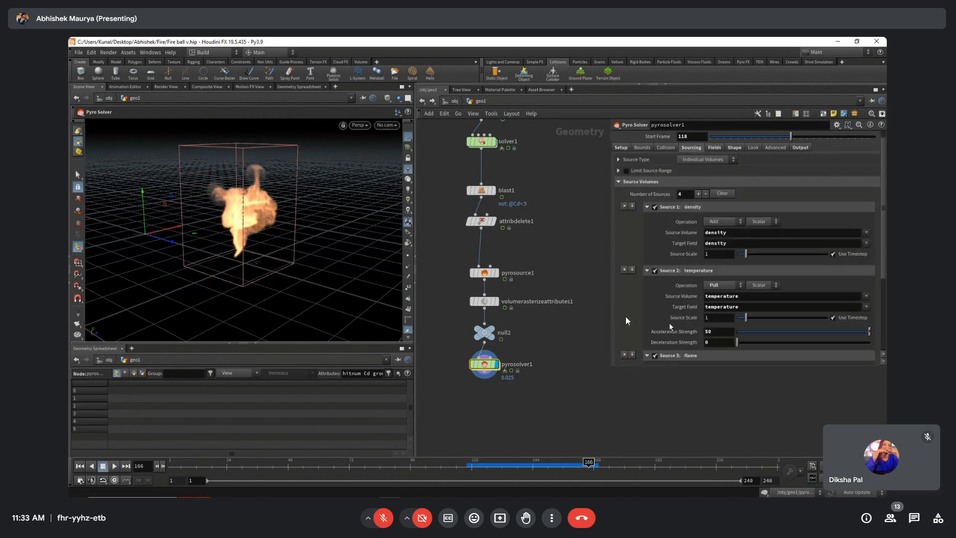
scroll(647, 319, "down", 1)
scroll(647, 319, "up", 1)
left_click(715, 159)
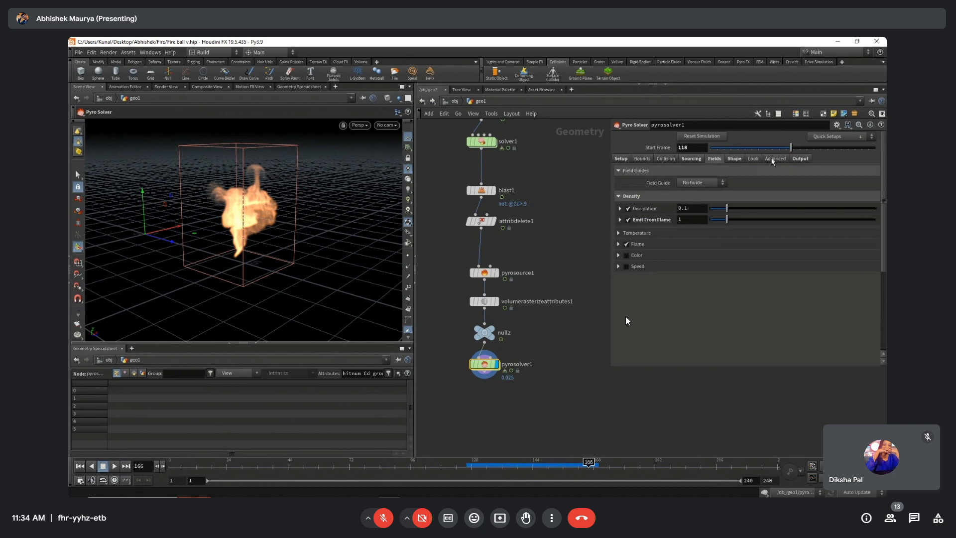
left_click(752, 158)
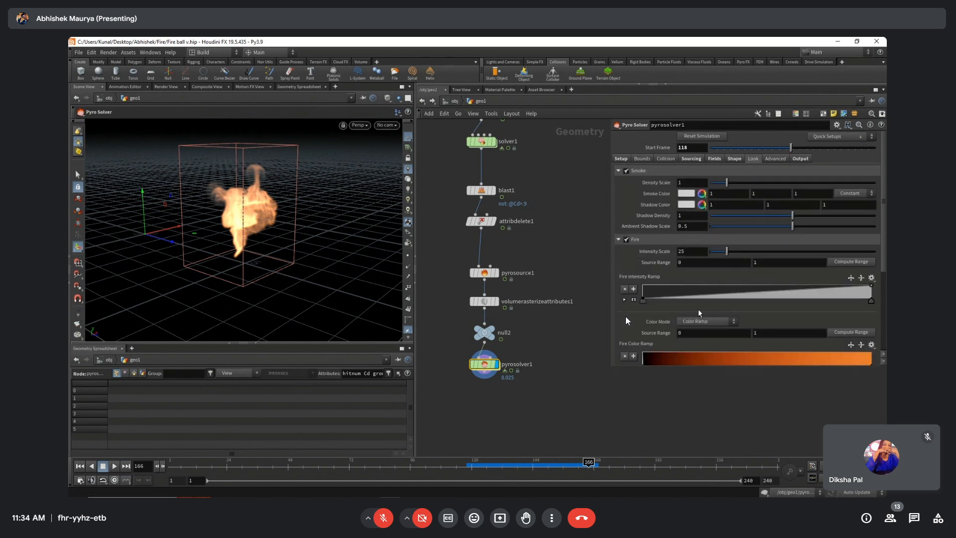
scroll(648, 268, "down", 2)
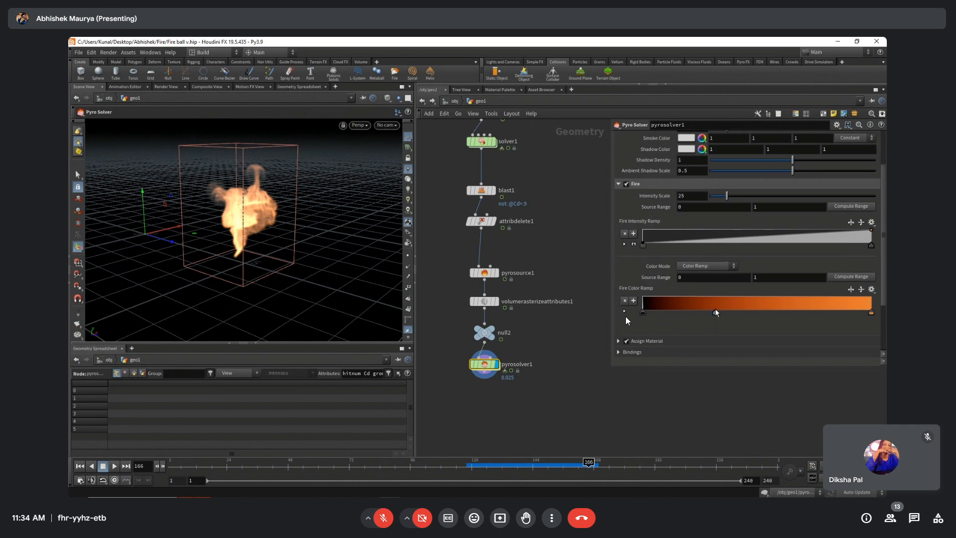
double_click(716, 313)
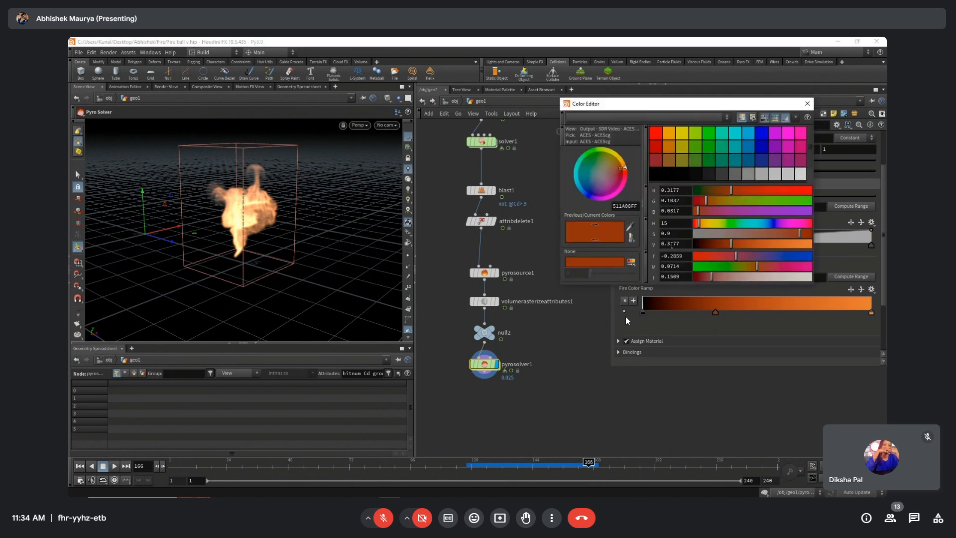
left_click(656, 135)
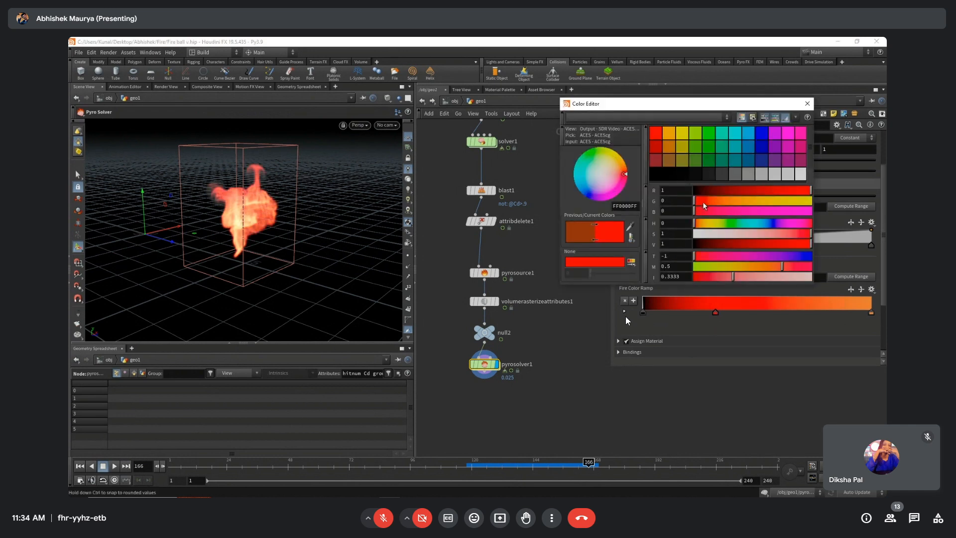
left_click_drag(703, 202, 703, 200)
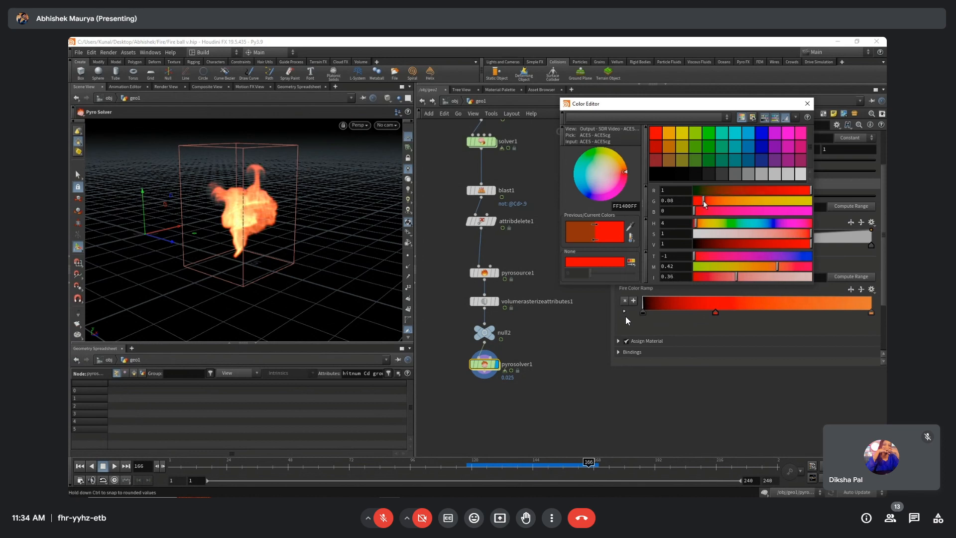
left_click(807, 103)
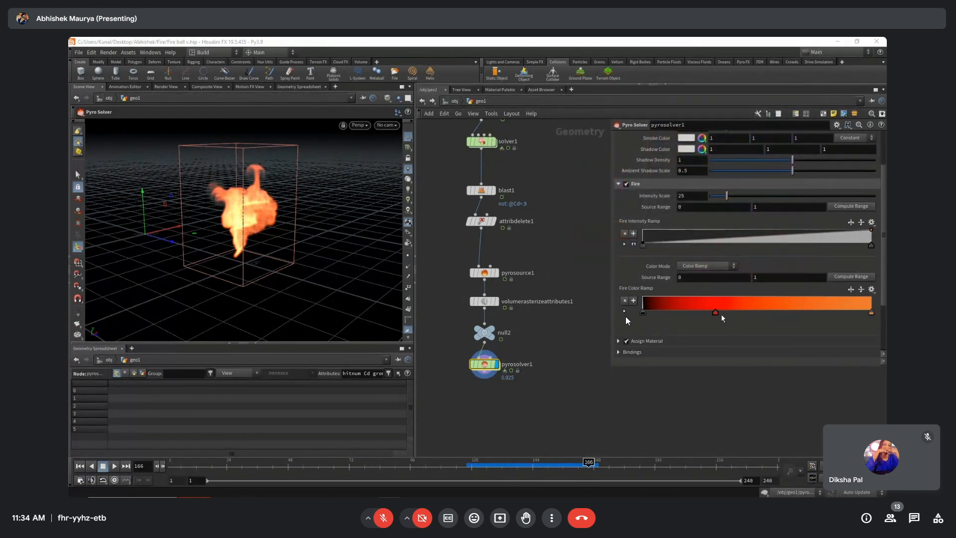
Try removing the fire color ramp's middle point, restore it, and shift its color to orange-red with green 0.14.
left_click(715, 312, "ctrl")
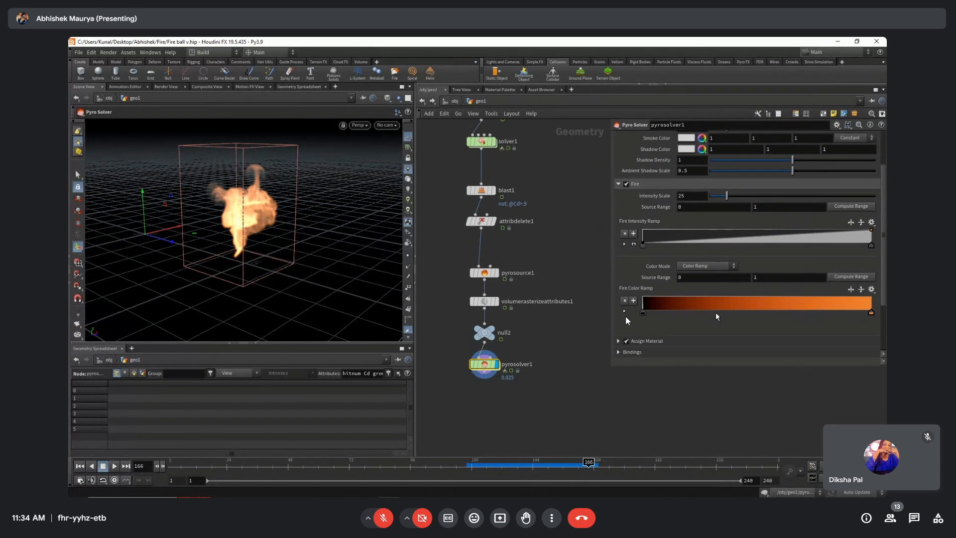
key("ctrl+z")
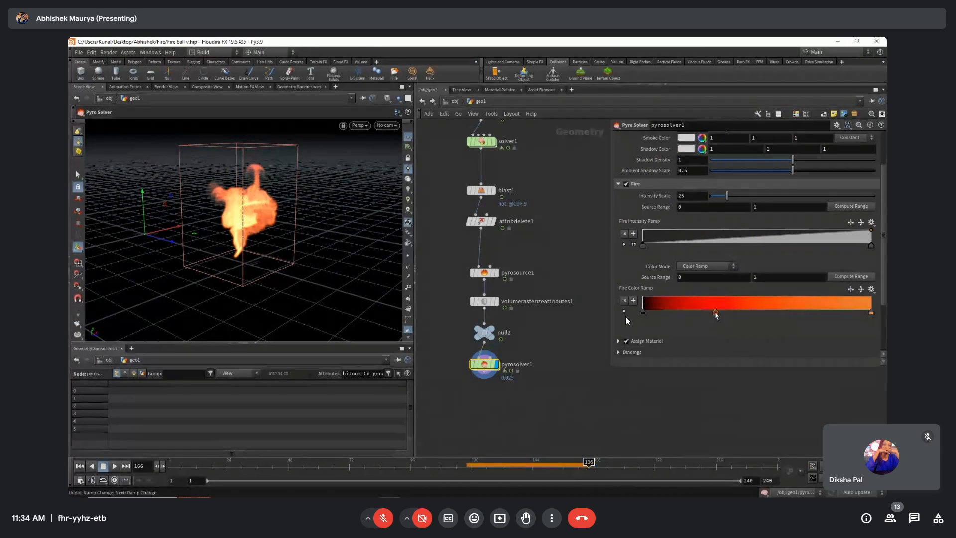
double_click(715, 312)
left_click_drag(698, 227, 699, 232)
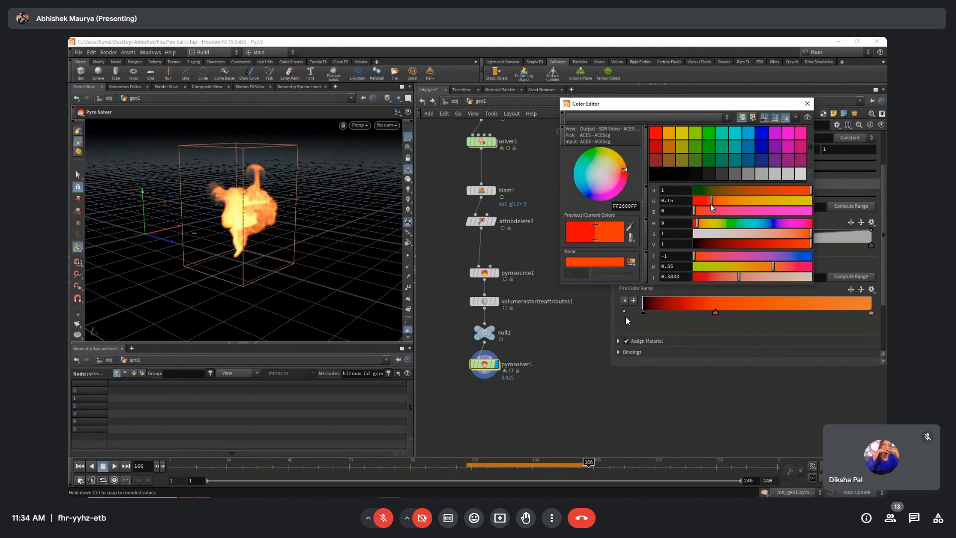
left_click_drag(774, 268, 776, 268)
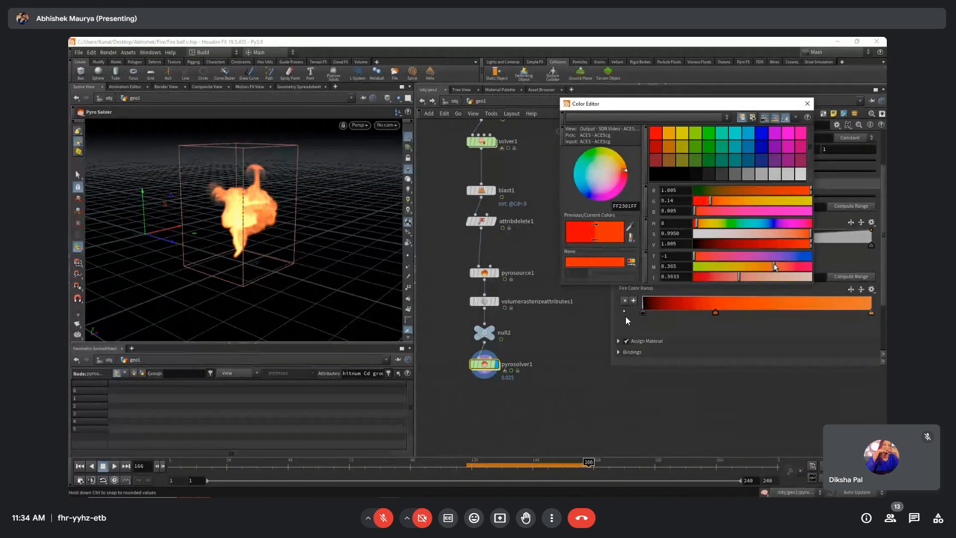
left_click(807, 106)
Select solver1 and display its geometry in the viewport.
middle_click_drag(555, 226, 561, 258)
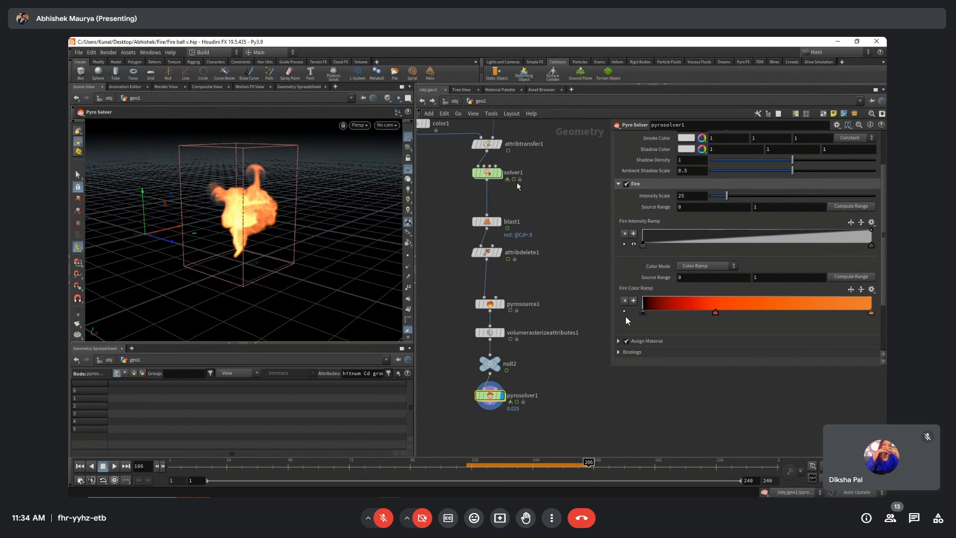
mouse_move(499, 174)
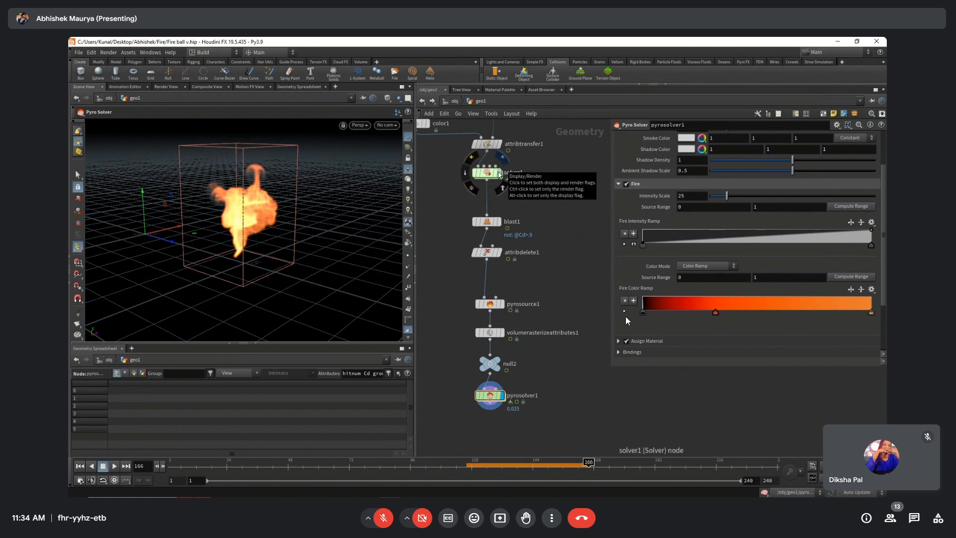
left_click(500, 173)
left_click(487, 176)
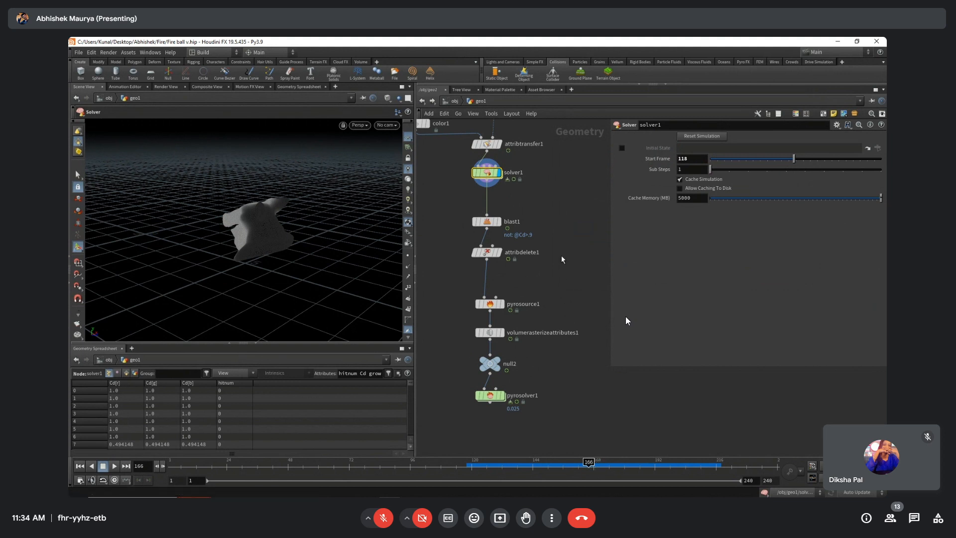
middle_click_drag(558, 211, 540, 234)
left_click(540, 233)
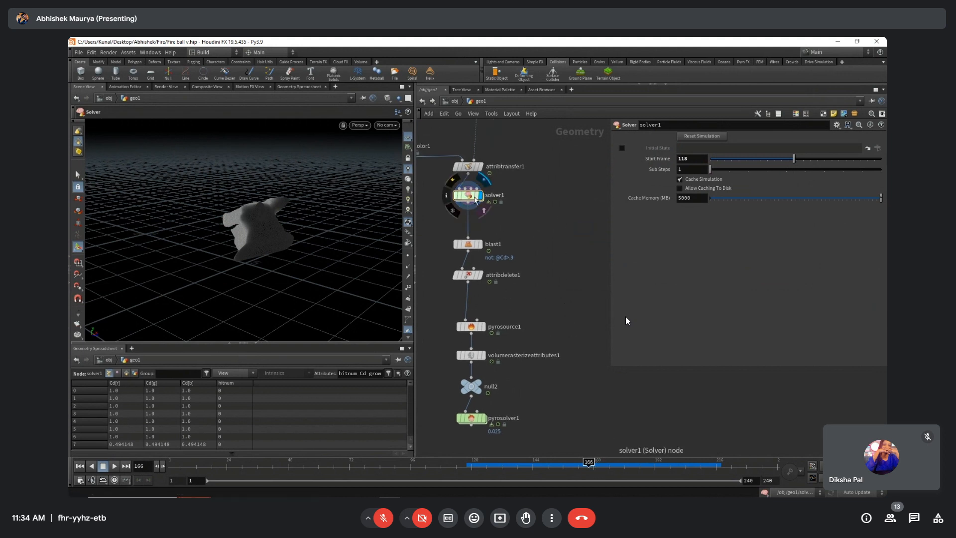
Add a File node beside solver1, connect solver1's output to it and display it.
key("Tab")
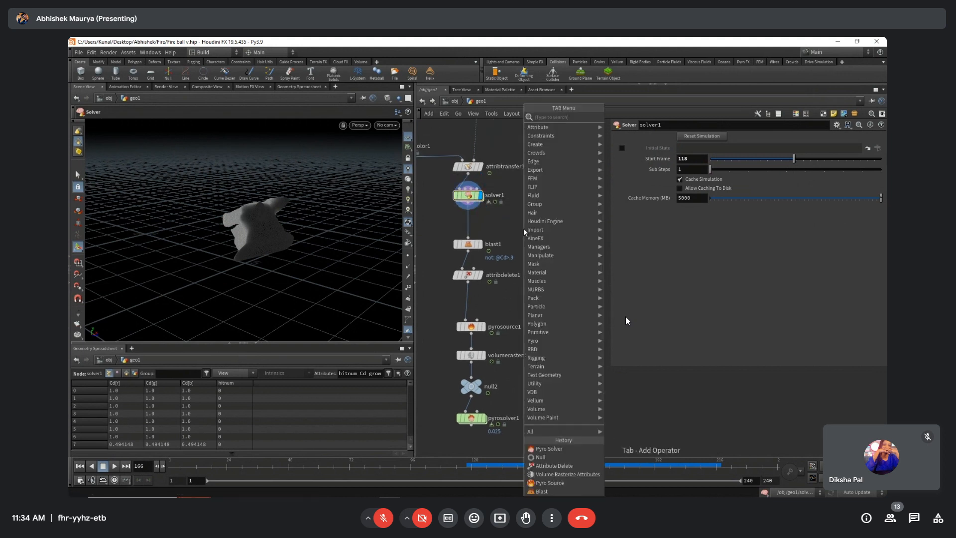
key("Escape")
key("Tab")
type("file")
key("Return")
left_click(524, 229)
scroll(523, 229, "up", 2)
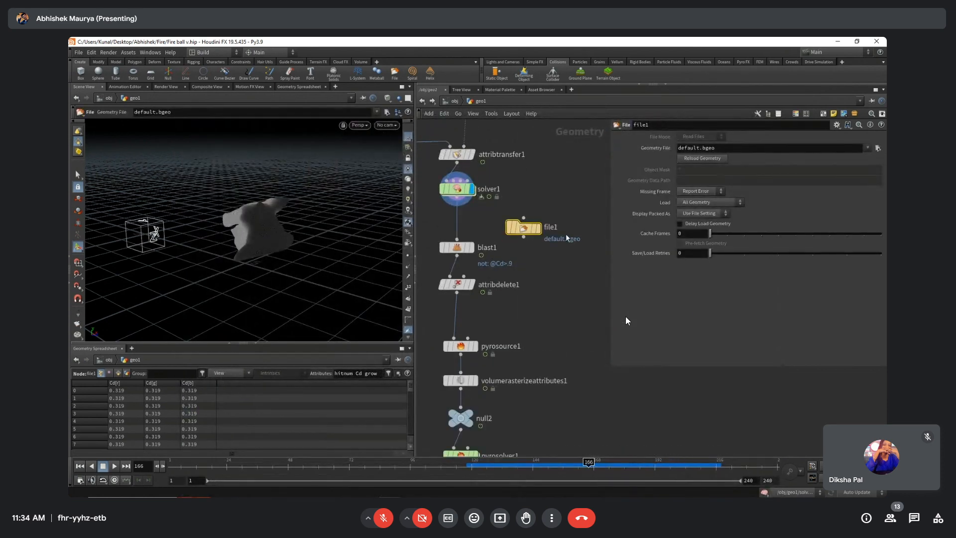
left_click_drag(458, 198, 523, 218)
left_click(537, 228)
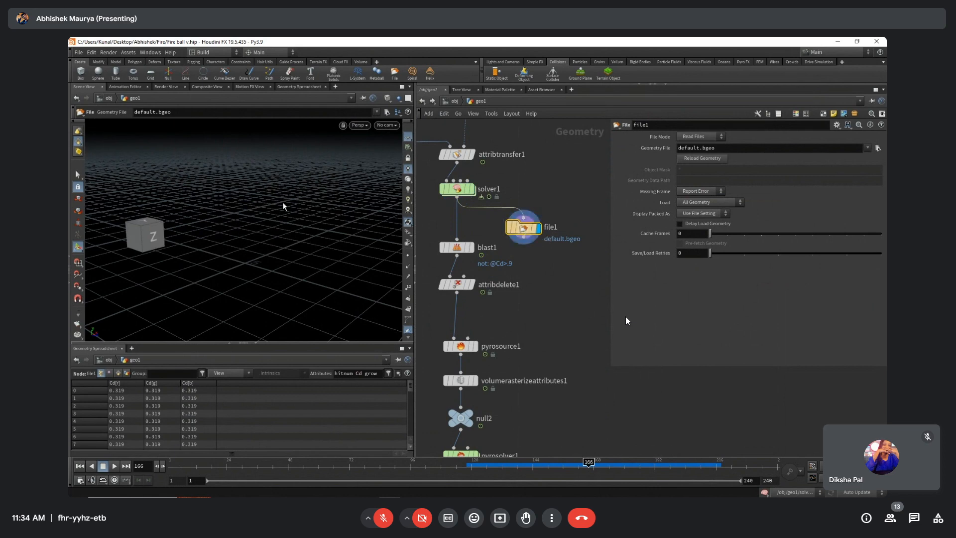
Set file1's file mode to Write Files.
key("Escape")
key("space+g")
left_click(701, 138)
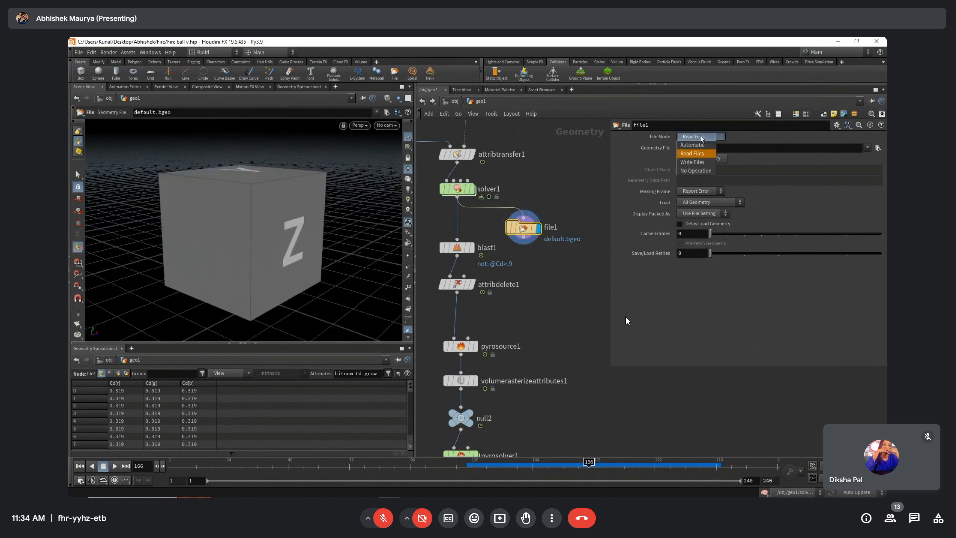
left_click(698, 162)
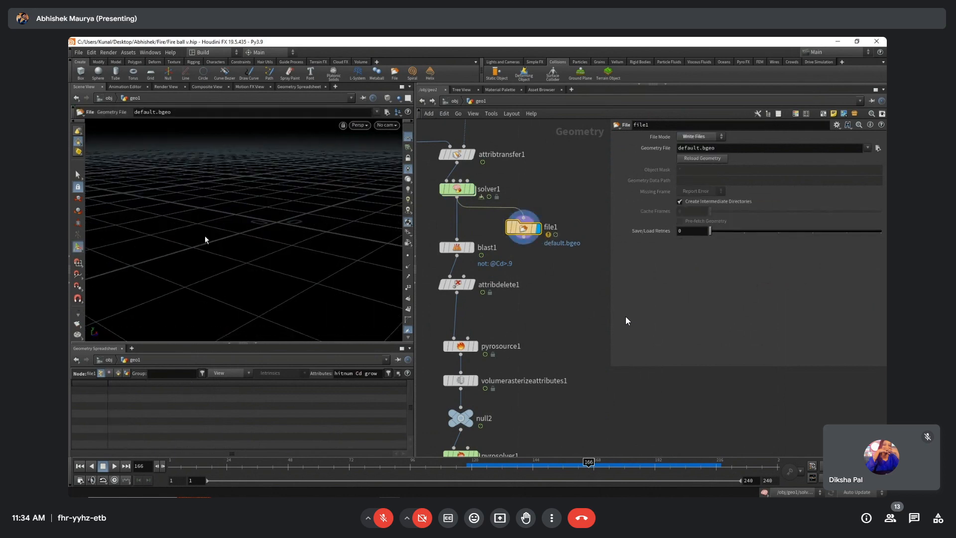
key("Escape")
mouse_move(205, 235)
left_mouse_down()
mouse_move(241, 218)
mouse_move(134, 262)
mouse_move(190, 229)
mouse_move(205, 234)
left_mouse_up()
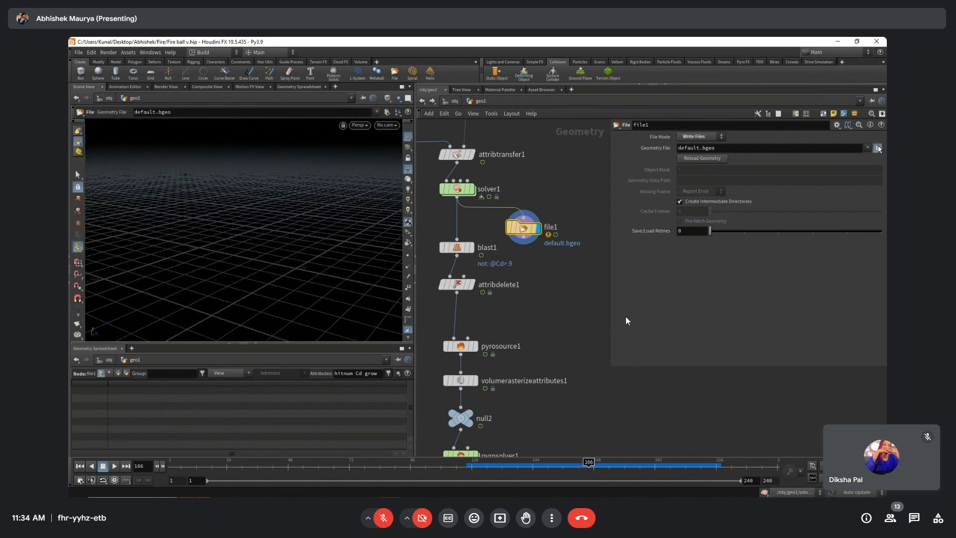
Set file1's geometry file to $F.abc on the Desktop.
left_click(878, 148)
left_click(369, 239)
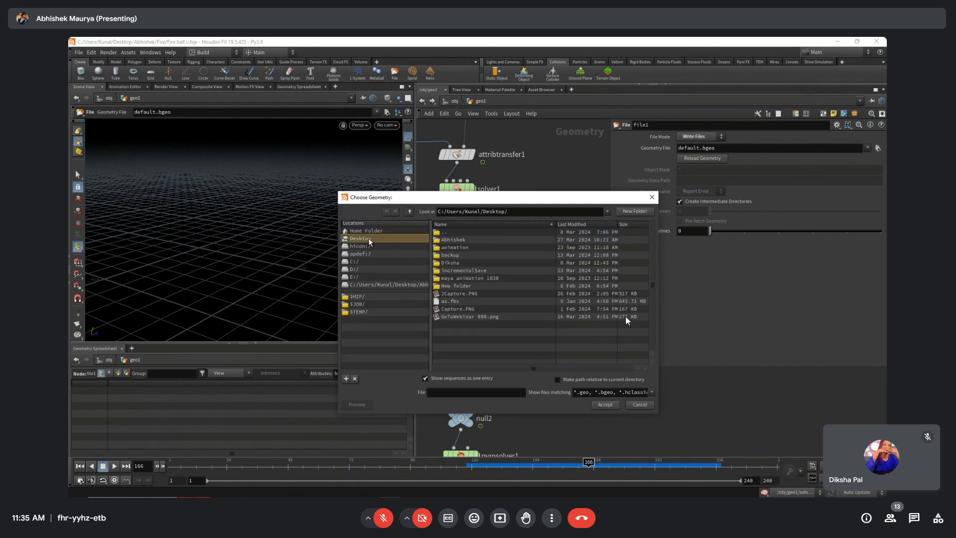
left_click(467, 392)
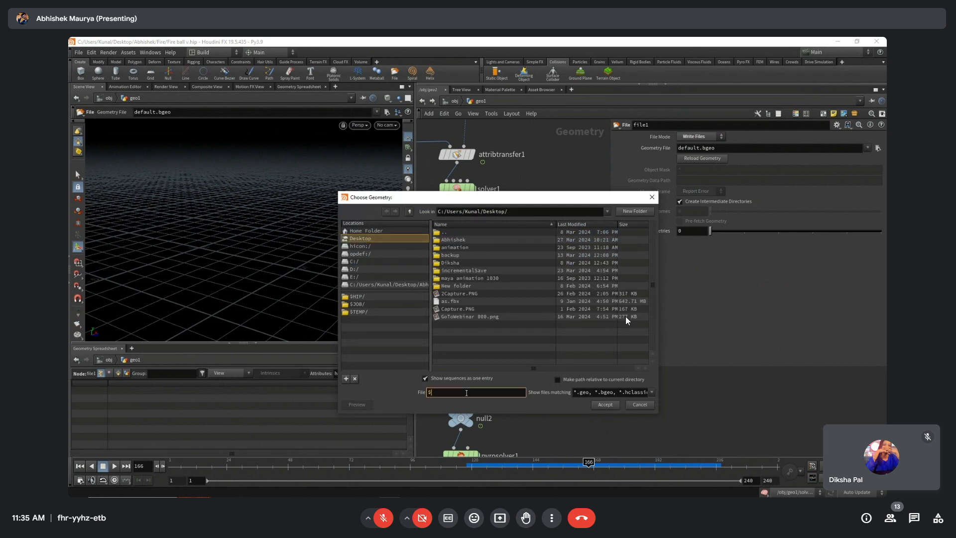
type("$F.a")
key("Escape")
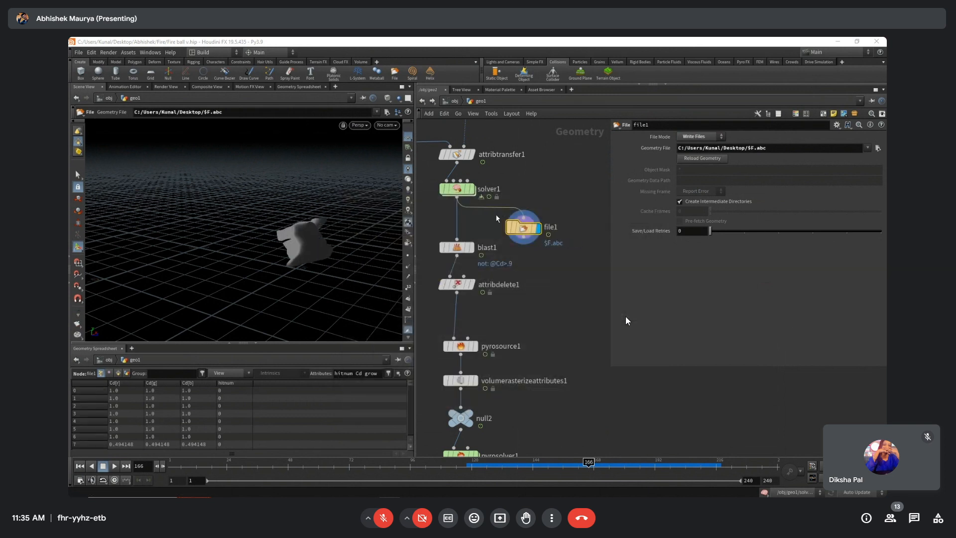
Set file1's file mode to Read Files and cut its wire from solver1.
left_click(702, 141)
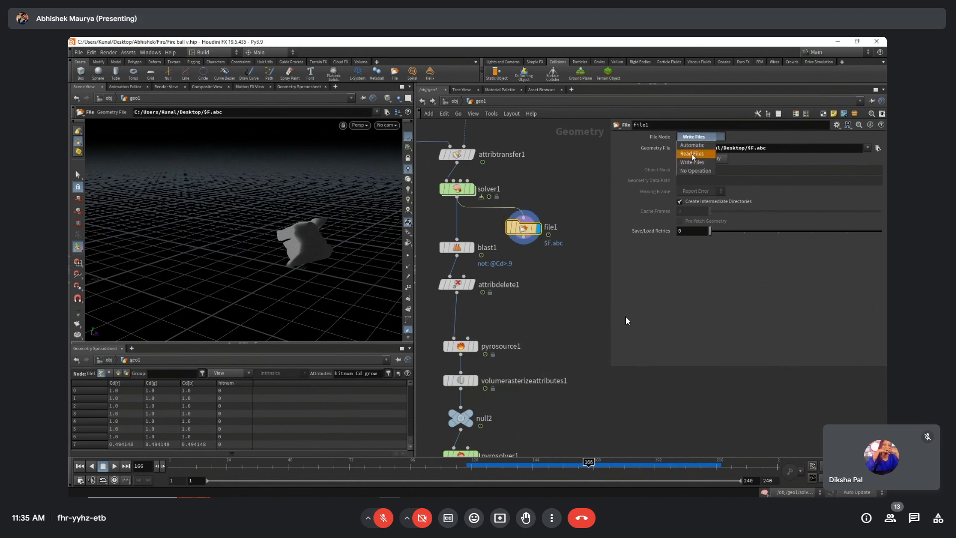
left_click(694, 156)
key("y")
left_click_drag(493, 219, 526, 188)
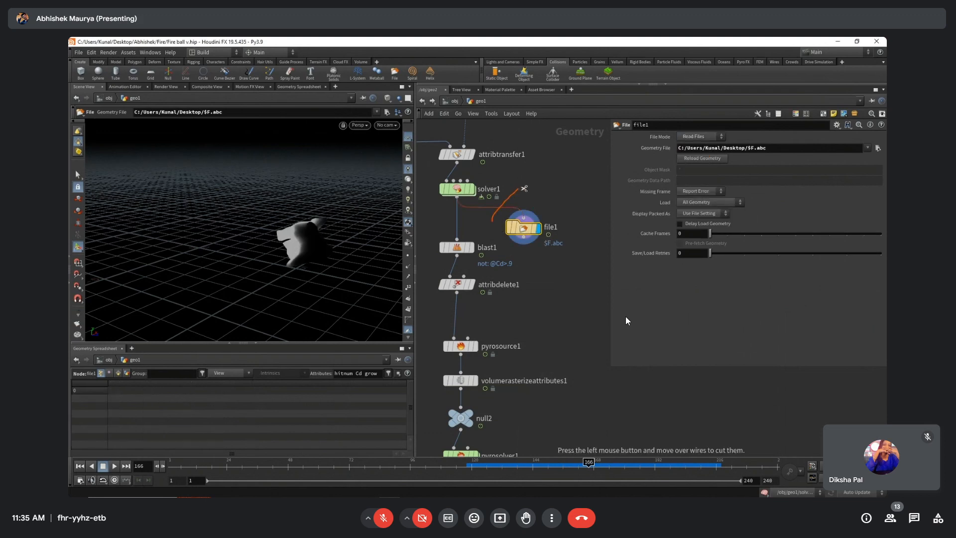
Go to frame 143 and set file1's missing frame handling to No Geometry.
scroll(235, 224, "up", 5)
middle_click_drag(235, 224, 192, 198, "alt")
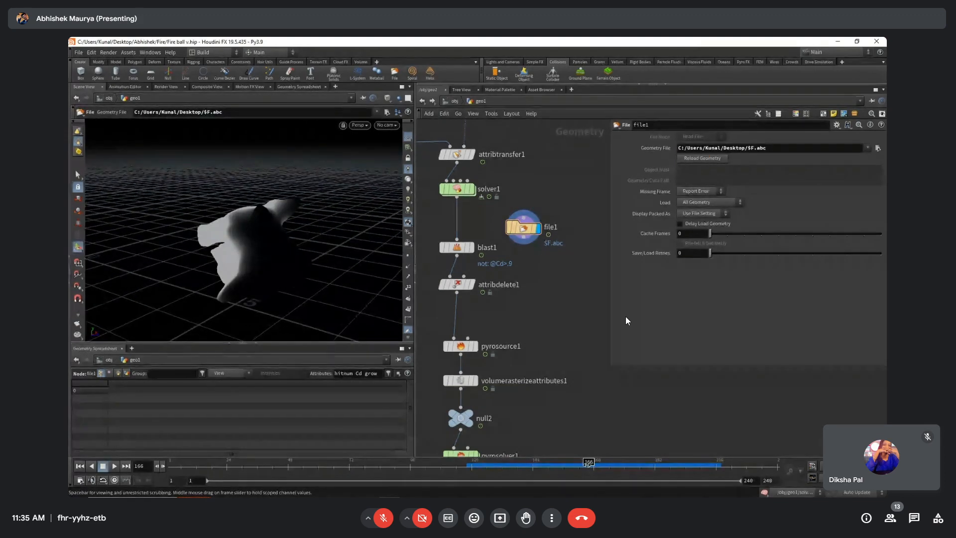
left_click_drag(588, 464, 530, 464)
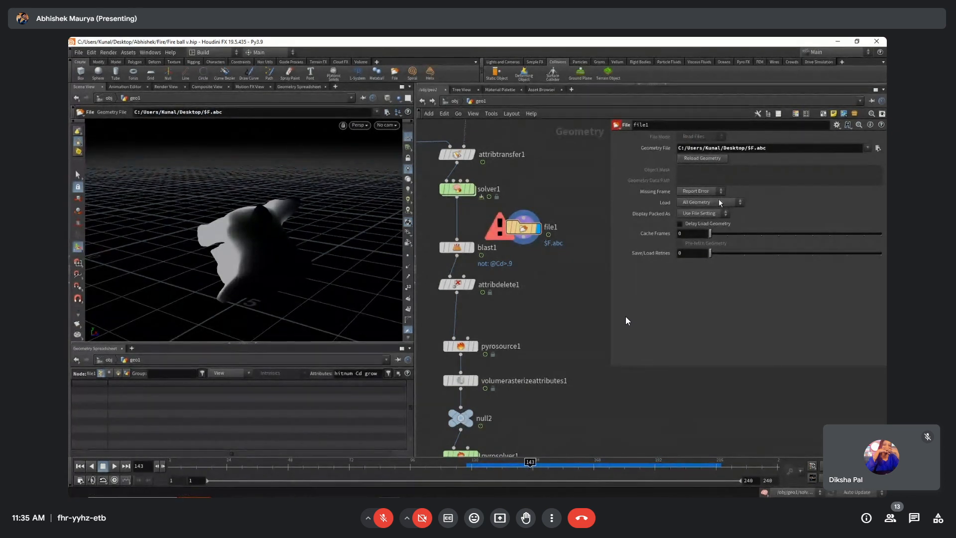
left_click(702, 208)
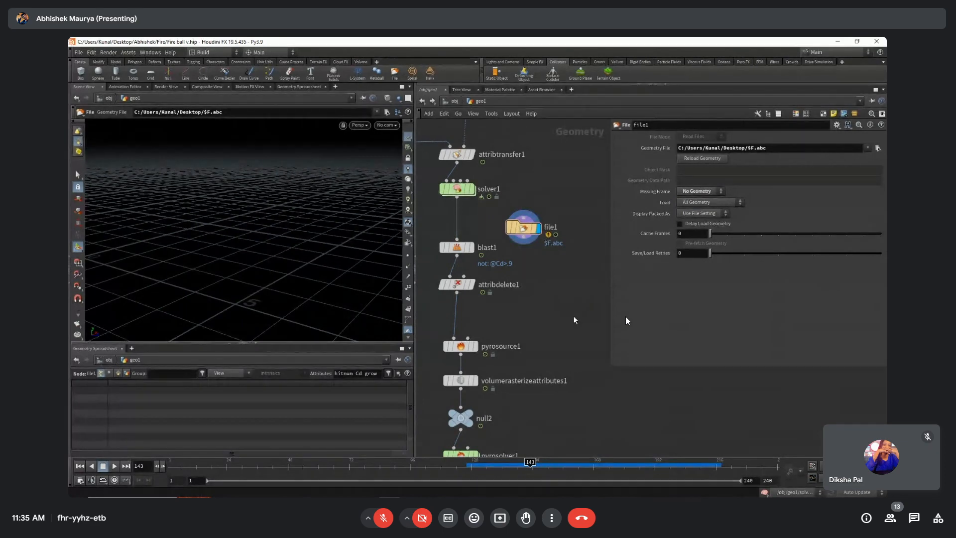
Add a Switch node just below file1.
key("Tab")
key("Escape")
key("Tab")
type("switch")
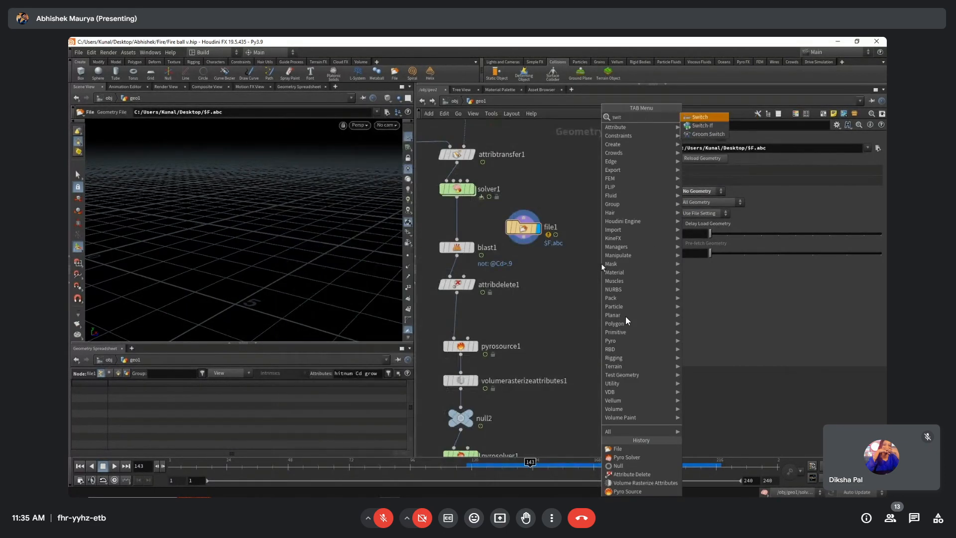
key("Return")
left_click(597, 264)
left_click_drag(595, 266, 553, 272)
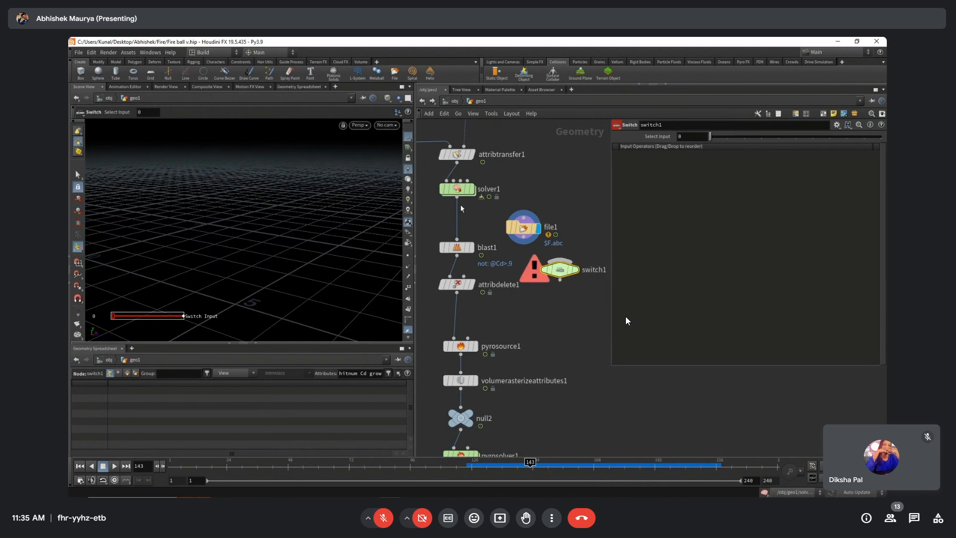
Connect solver1 and file1 as the first and second inputs of switch1 and display switch1.
left_click_drag(457, 198, 559, 258)
left_click_drag(522, 228, 563, 212)
middle_click_drag(561, 237, 530, 238)
left_click_drag(530, 233, 527, 266)
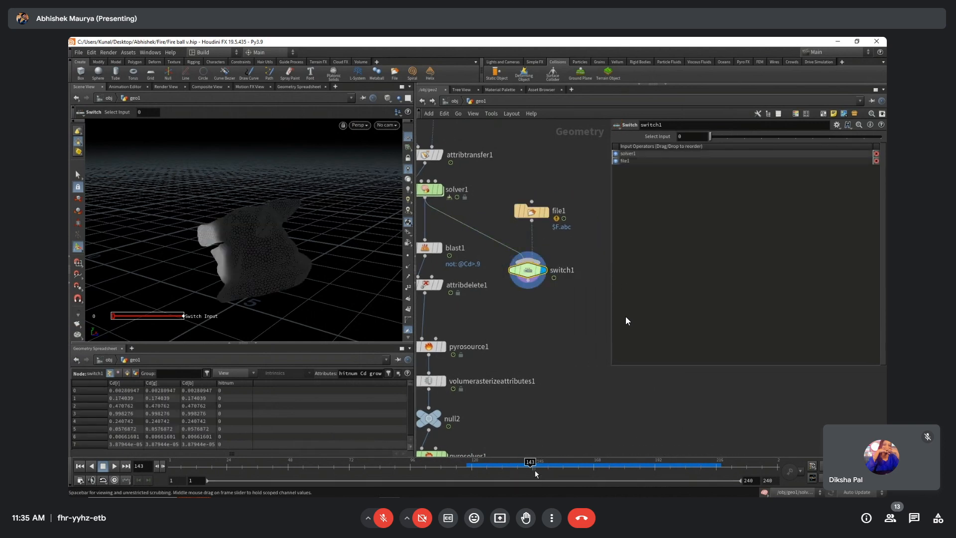
Keyframe switch1's Select Input at 1 on frame 166.
left_click(588, 468)
left_click_drag(588, 472, 586, 475)
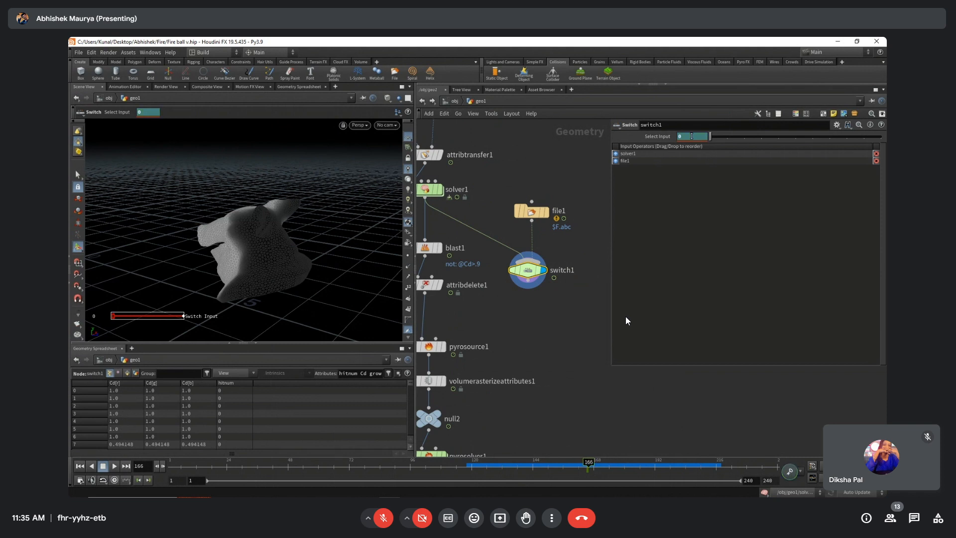
key("Return")
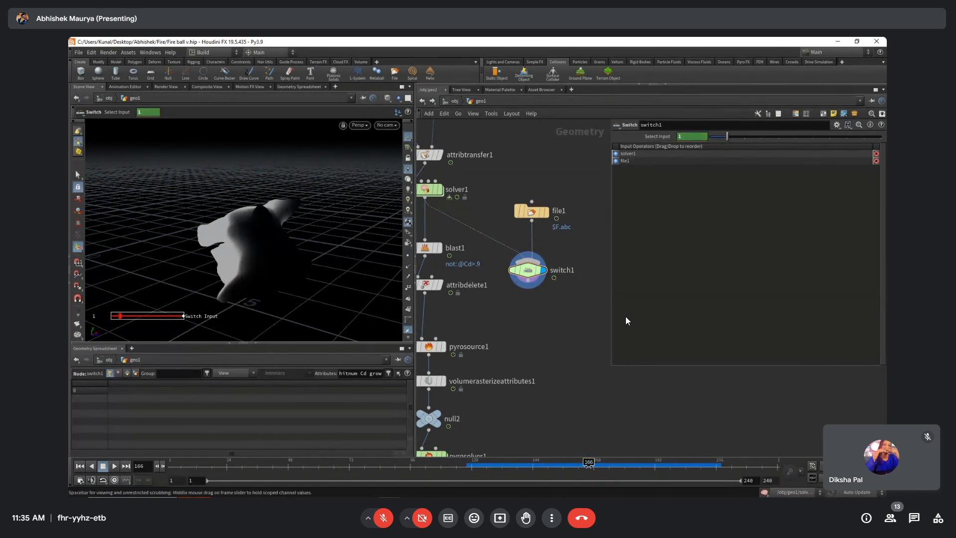
Switch file1's missing frame handling to Report Error and back to No Geometry.
left_click(532, 211)
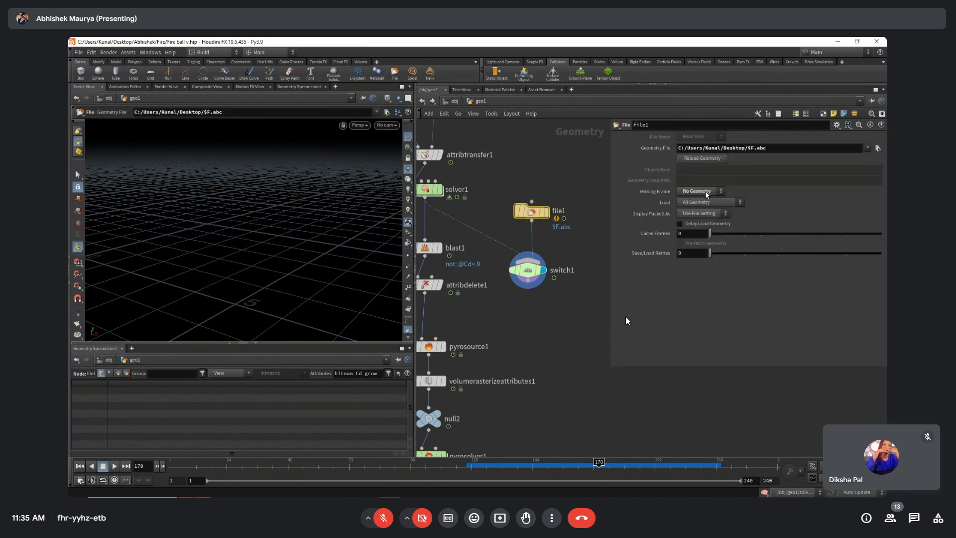
left_click(707, 194)
left_click(703, 202)
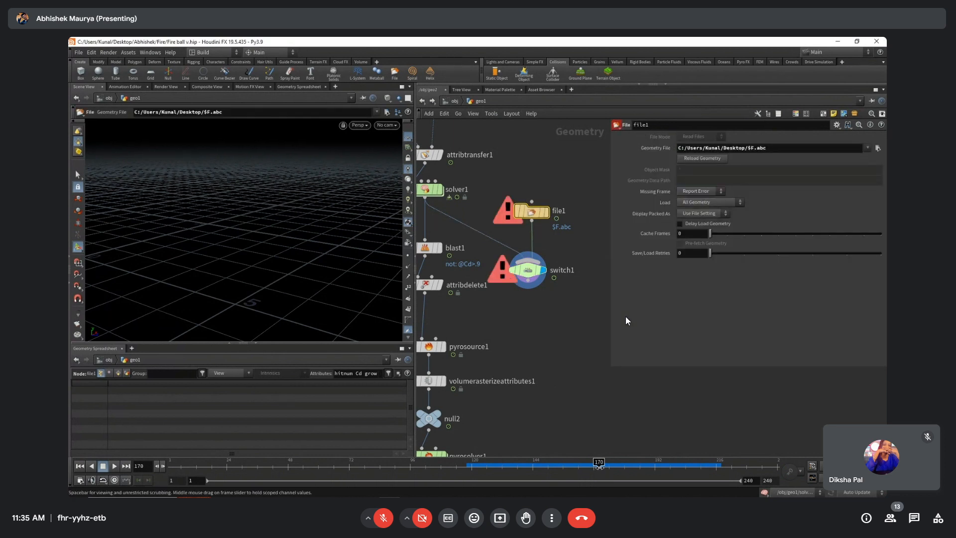
left_click(698, 192)
left_click(697, 210)
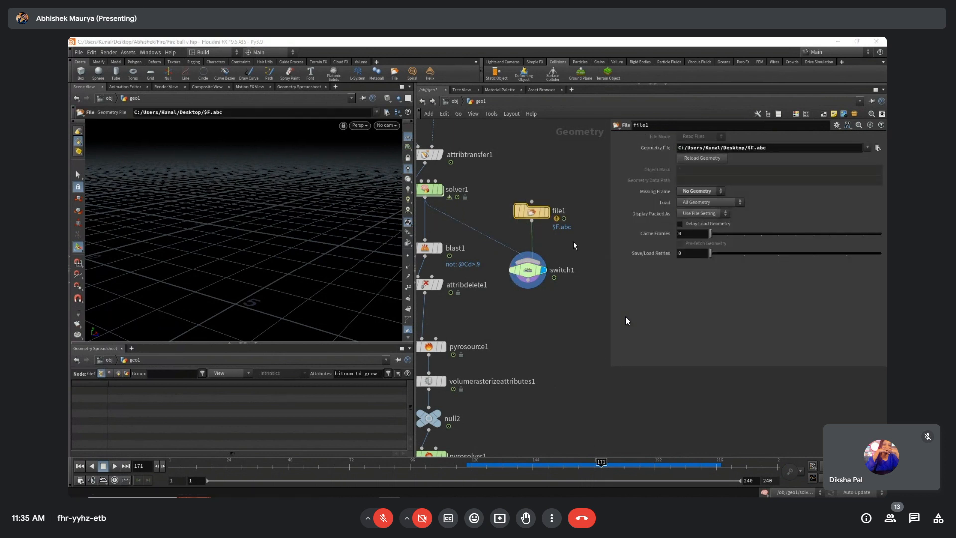
Add a Time Shift node beside file1, connect file1's output to it and display it.
middle_click_drag(575, 245, 547, 250)
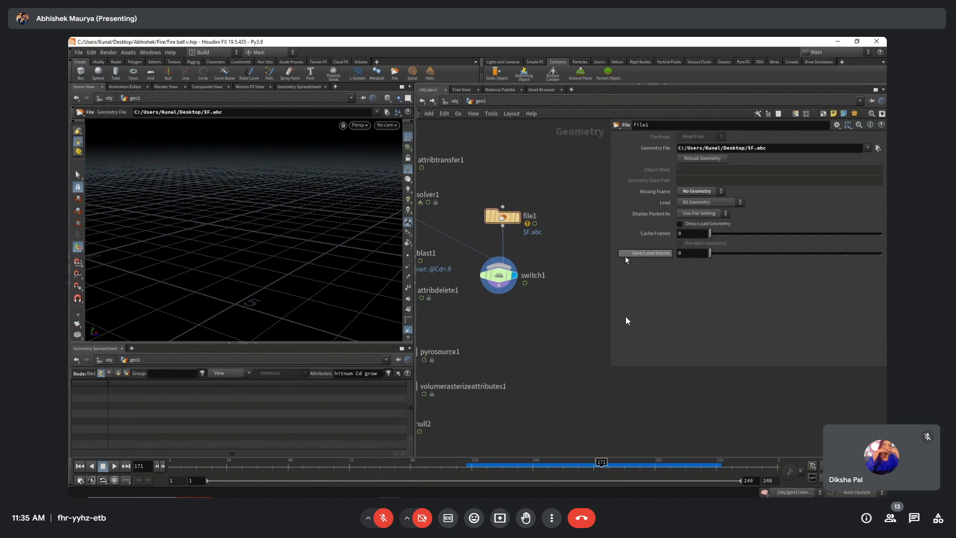
key("Tab")
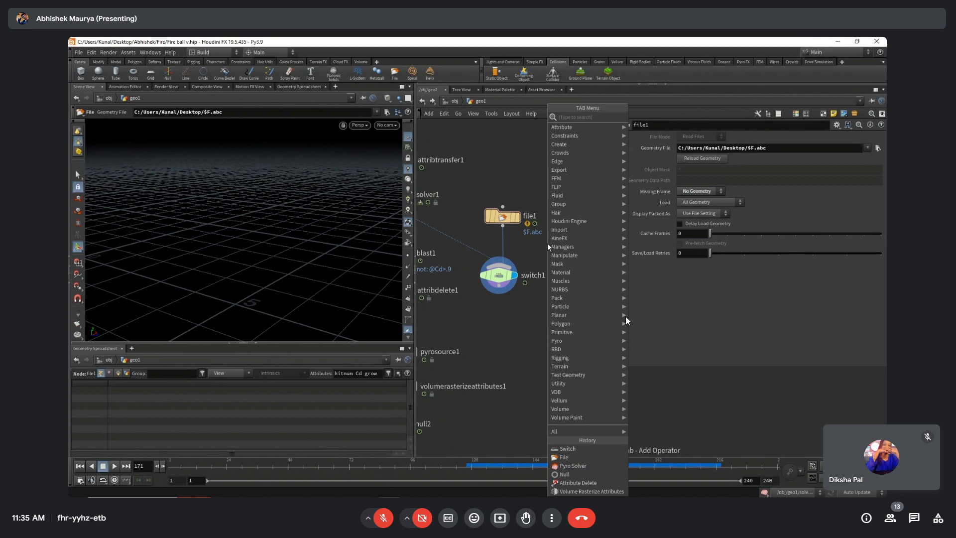
type("timeshift")
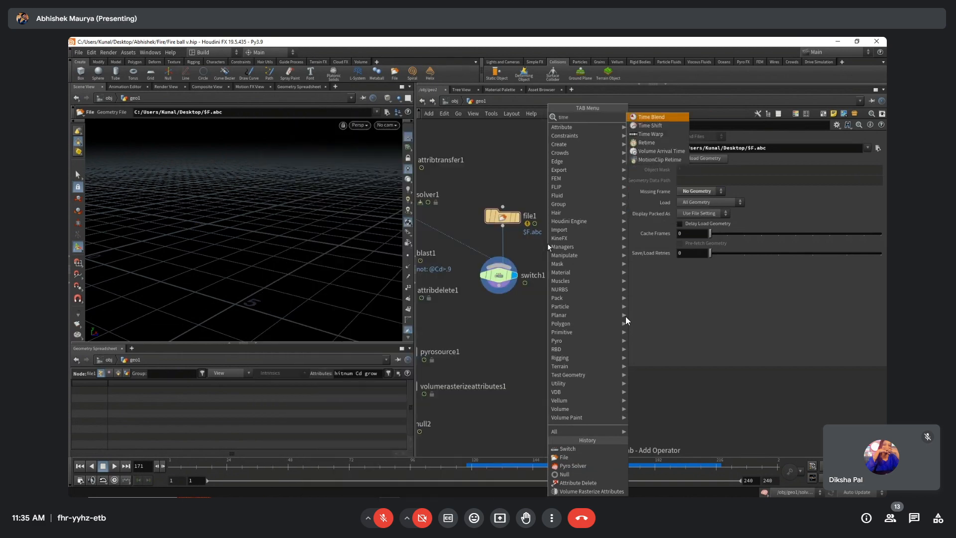
key("Return")
left_click(502, 225)
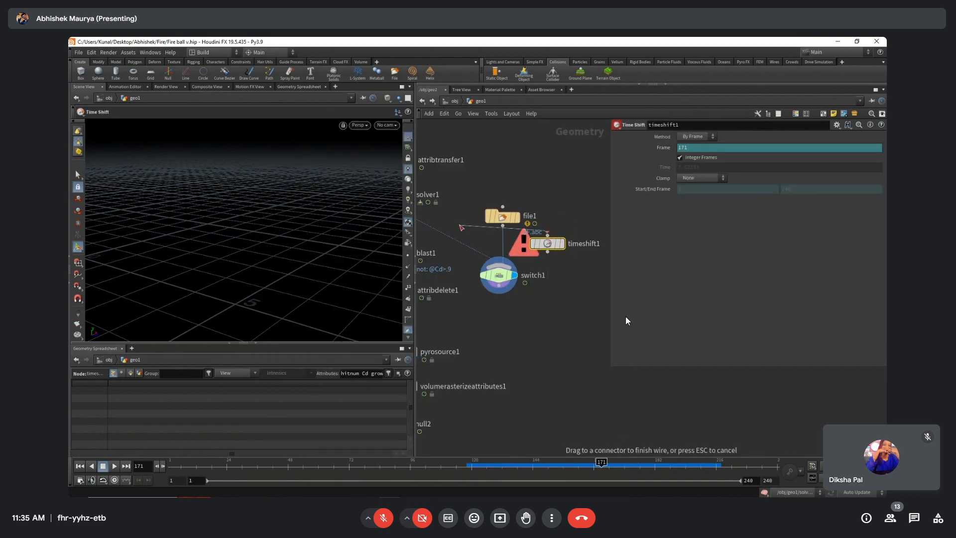
left_click(547, 235)
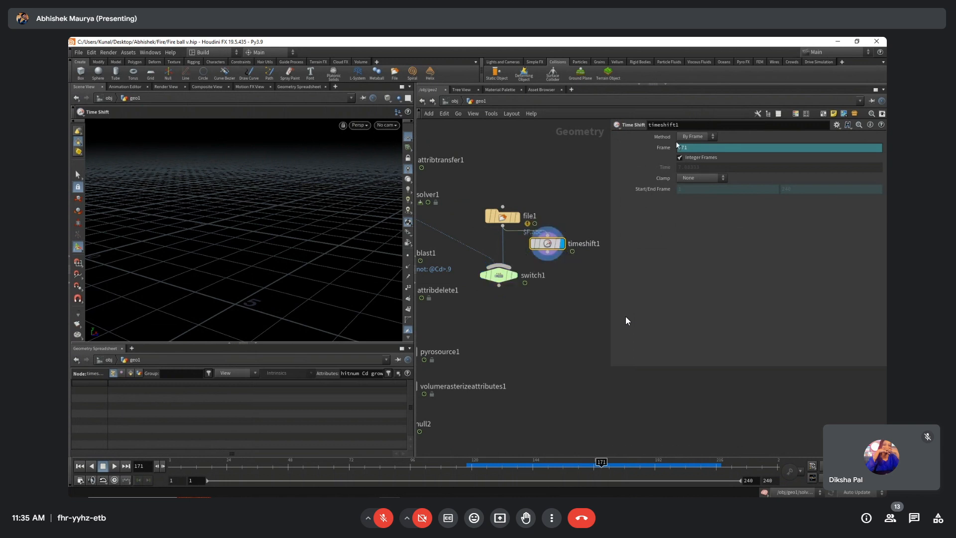
Set timeshift1's frame to 166.
double_click(689, 147)
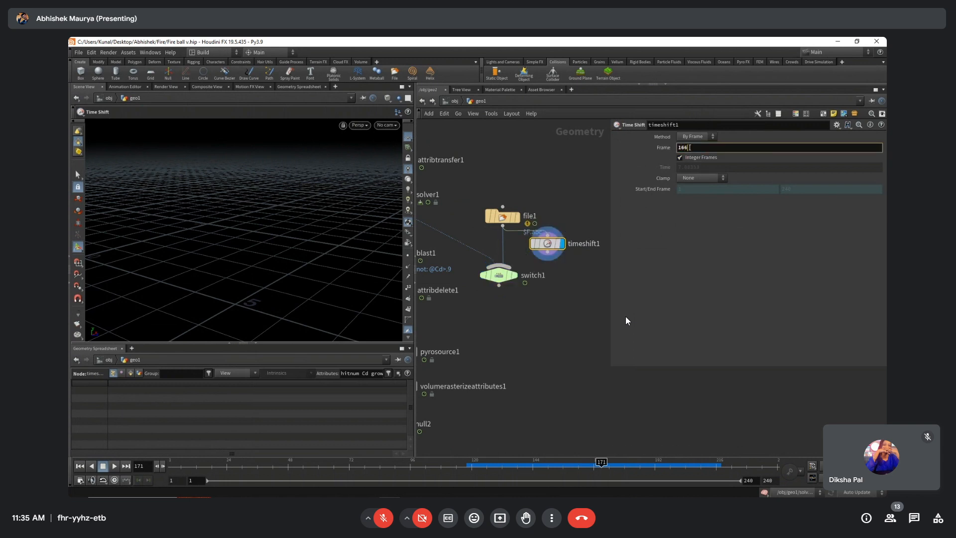
type("166")
key("Return")
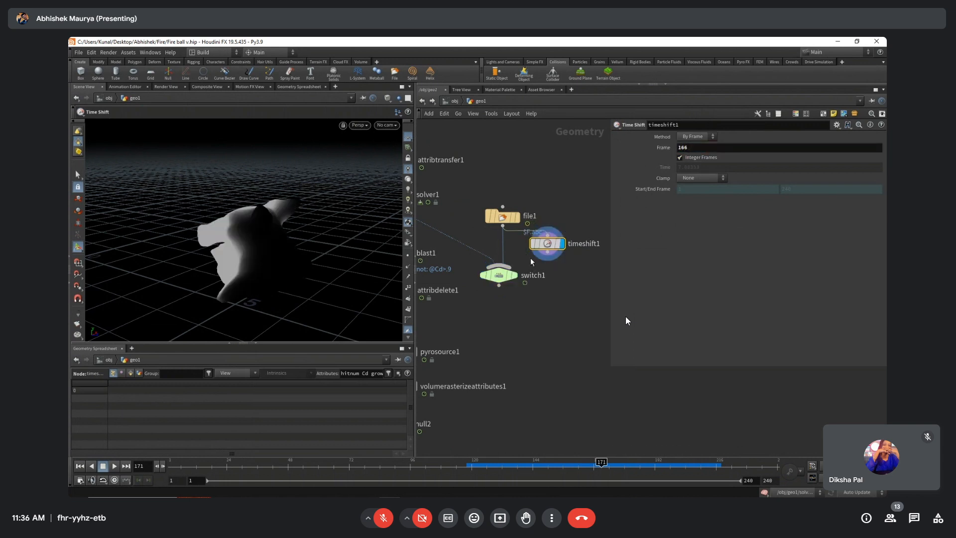
double_click(701, 151)
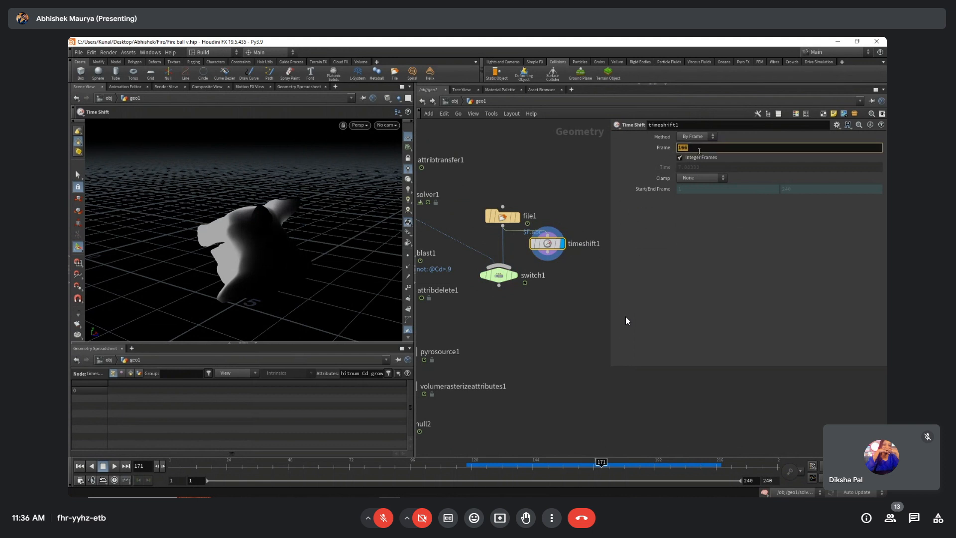
Insert timeshift1 between file1 and switch1, display switch1 and scrub the timeline to frame 177.
left_click_drag(603, 465, 489, 465)
left_click_drag(503, 245, 548, 252)
left_click(512, 275)
left_click_drag(489, 465, 616, 465)
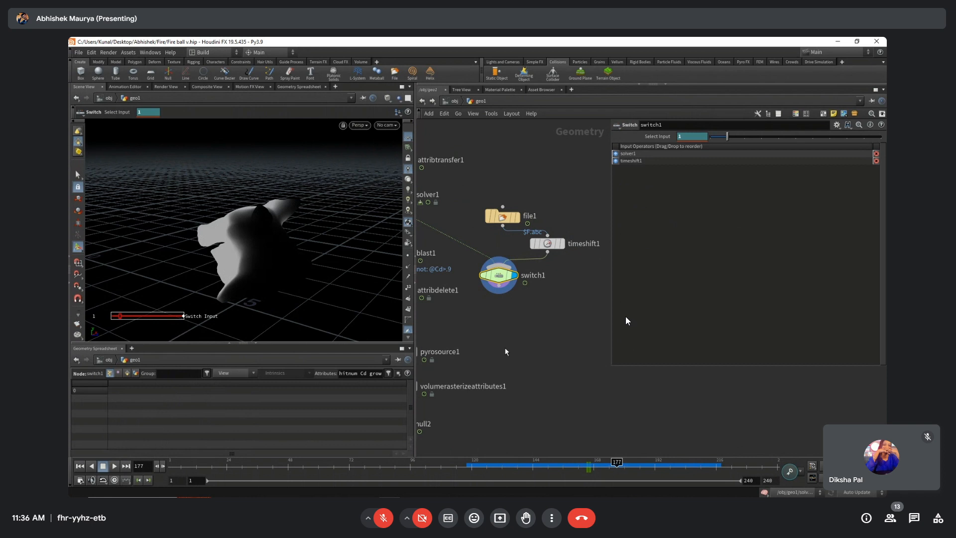
Delete the file1, timeshift1 and switch1 nodes.
middle_click_drag(516, 332, 520, 333)
left_click_drag(298, 275, 284, 255, "alt")
right_click_drag(284, 256, 256, 264, "alt")
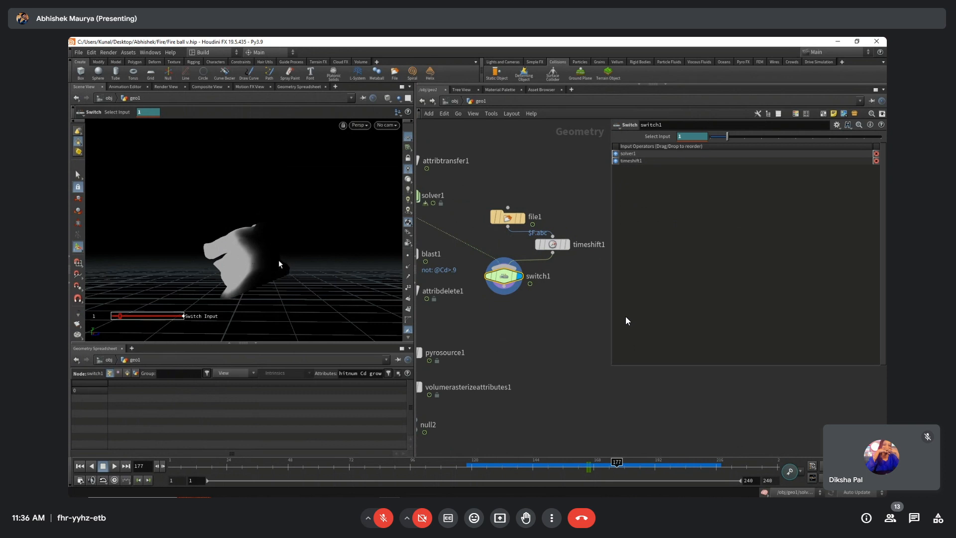
middle_click_drag(497, 302, 514, 319)
left_click_drag(588, 342, 500, 236)
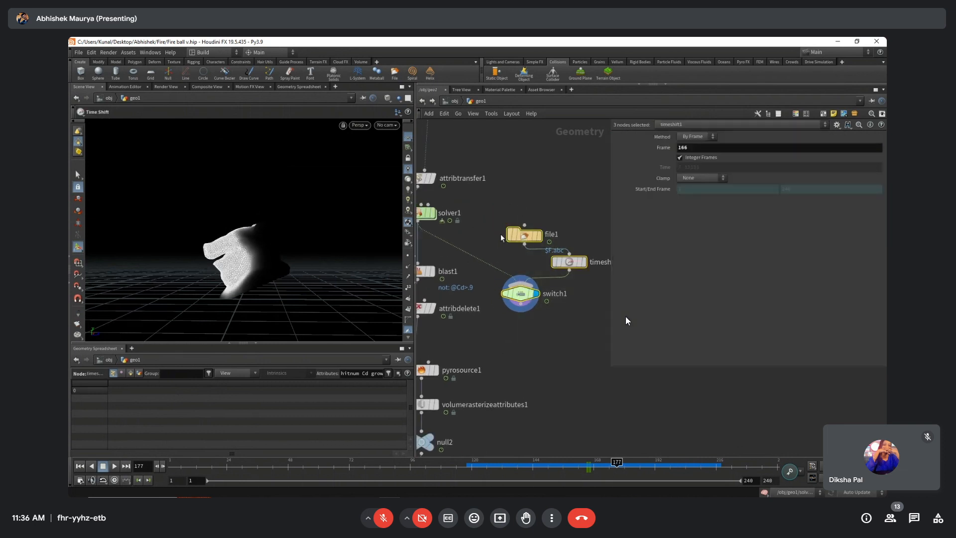
middle_click_drag(501, 234, 500, 247)
key("Delete")
Add a Time Shift node beside solver1, feed it solver1's output, display it and go to frame 162.
key("Tab")
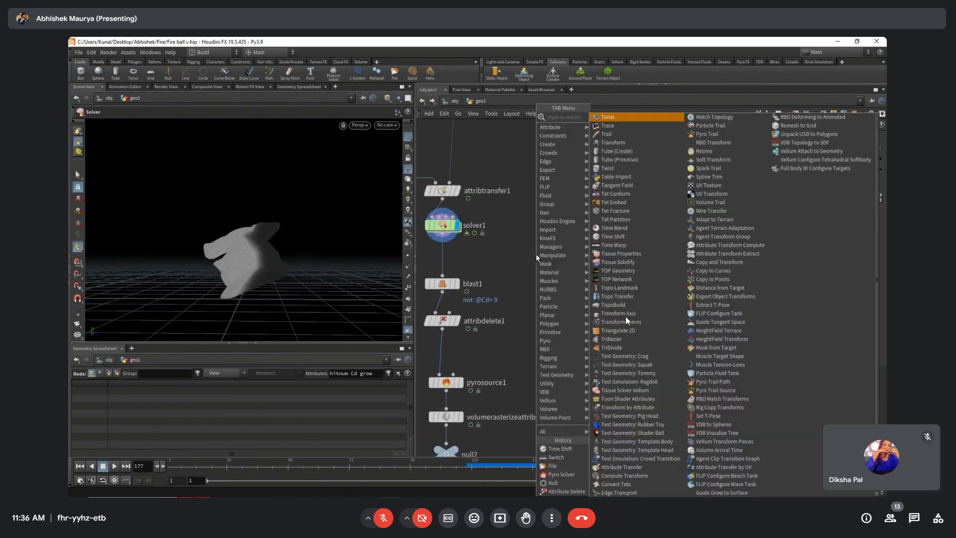
type("times")
key("Return")
key("Return")
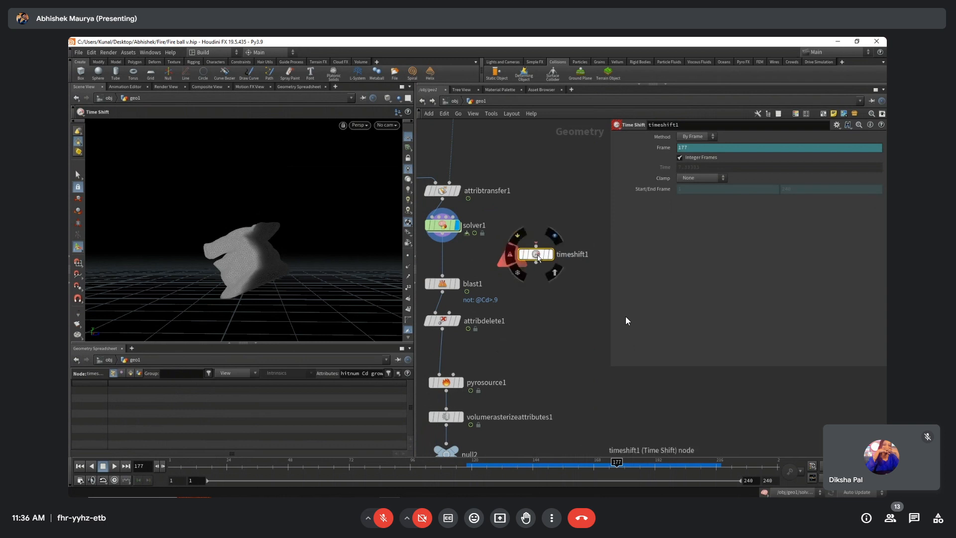
left_click_drag(536, 244, 443, 233)
left_click(551, 255)
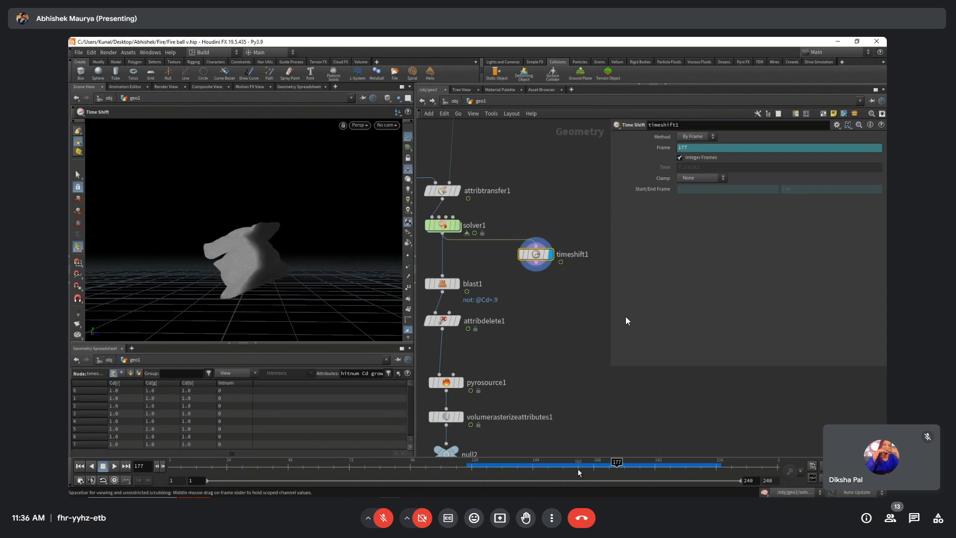
mouse_move(579, 472)
left_mouse_down()
mouse_move(555, 468)
mouse_move(578, 464)
left_mouse_up()
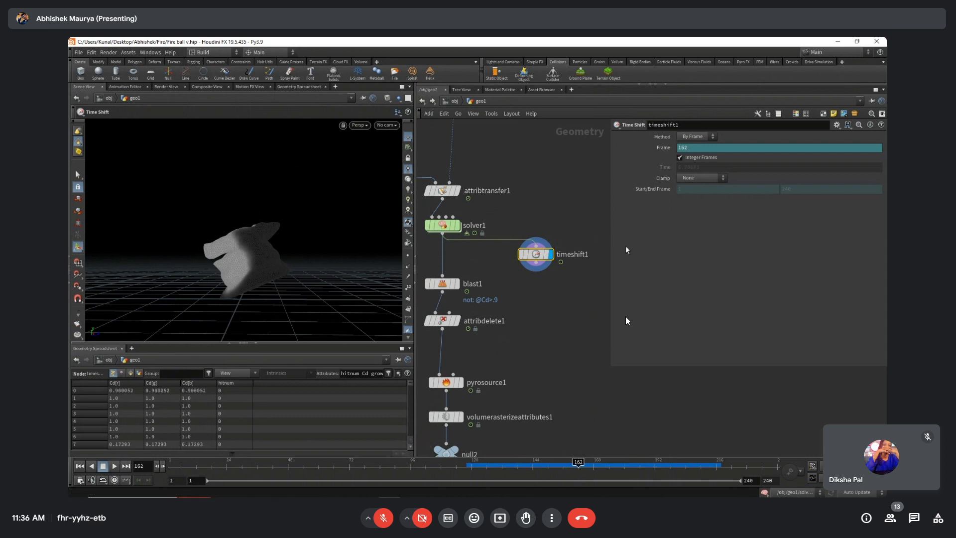
middle_click_drag(543, 290, 531, 303)
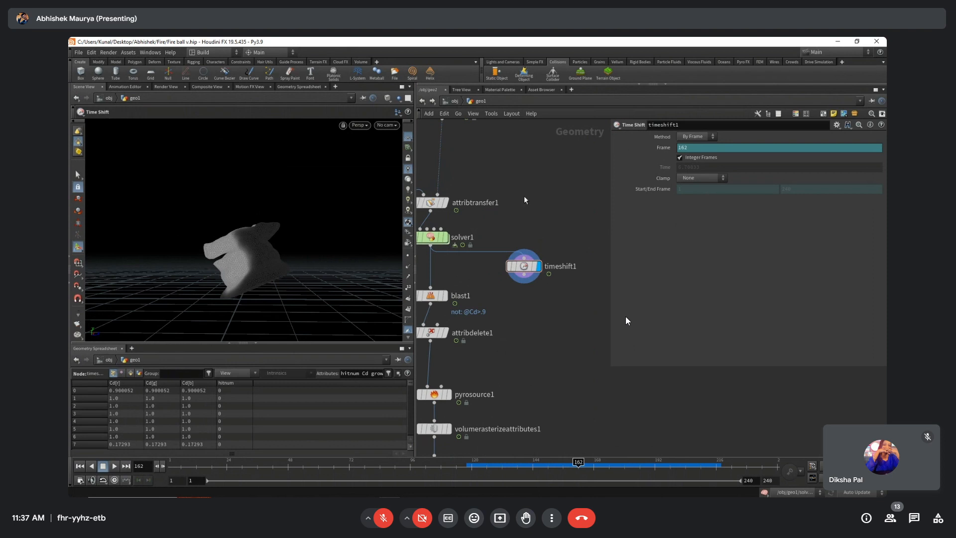
Delete the Time Shift node beside solver1.
left_click_drag(555, 233, 500, 293)
key("Delete")
middle_click_drag(536, 315, 545, 255)
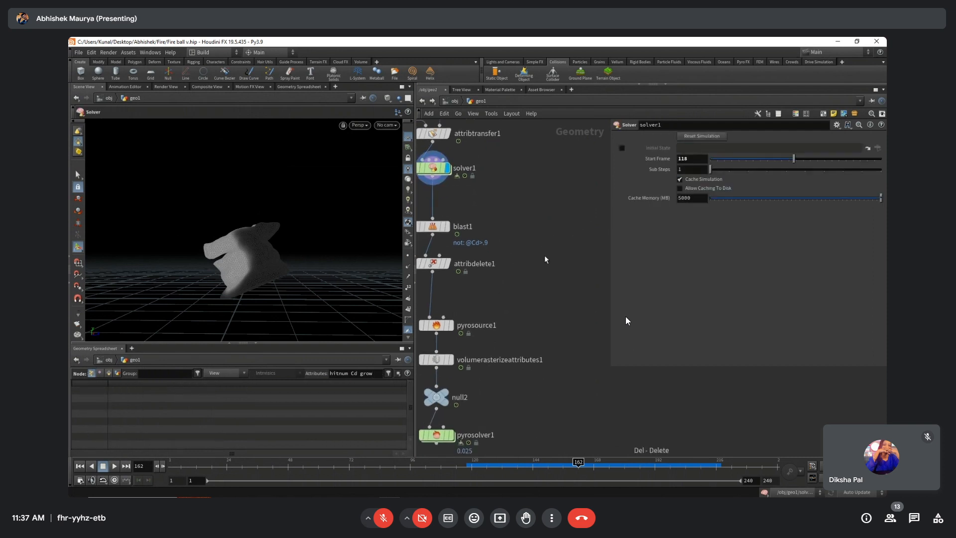
Check pyrosource1's parameters, then select pyrosolver1 and display its fire in the viewport.
scroll(543, 249, "down", 2)
middle_click_drag(542, 300, 545, 342)
scroll(492, 396, "up", 3)
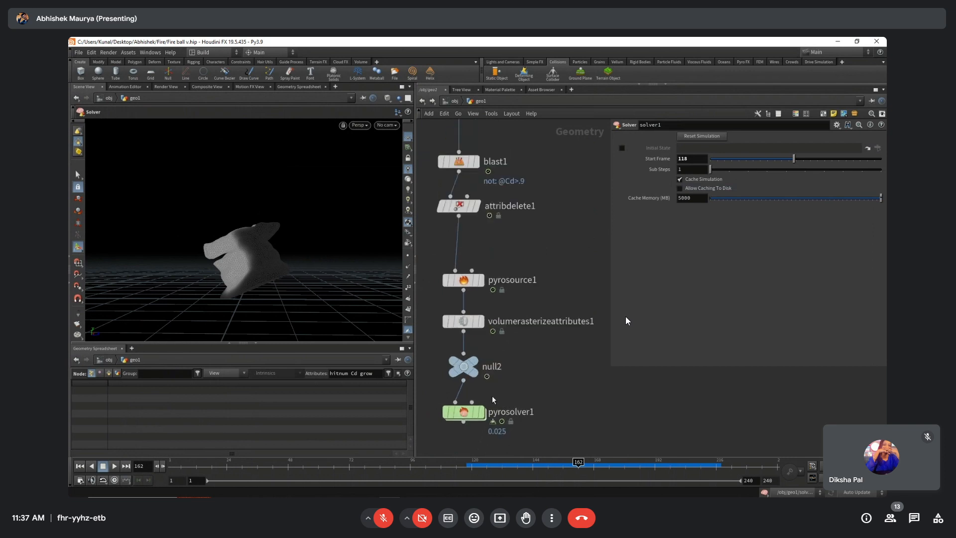
left_click(471, 318)
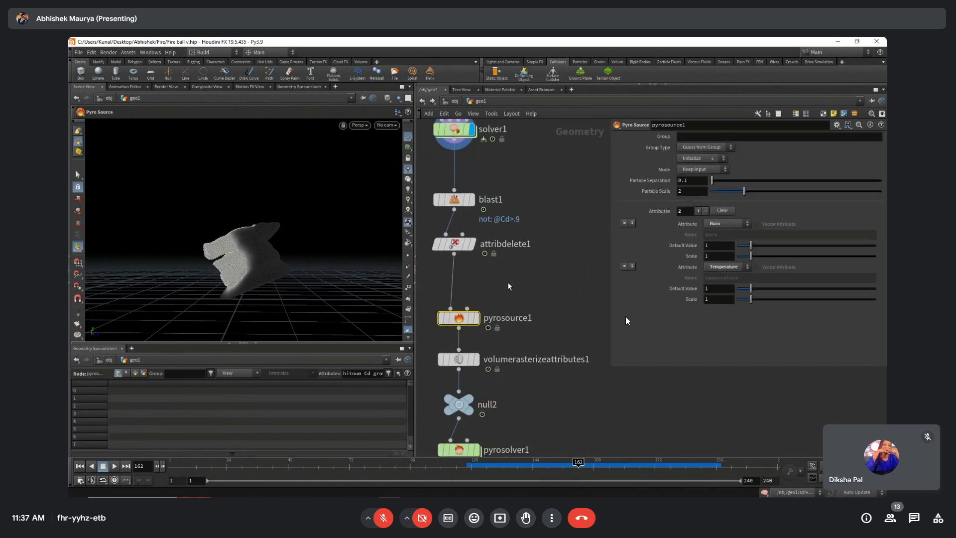
middle_click_drag(538, 380, 546, 305)
left_click(482, 374)
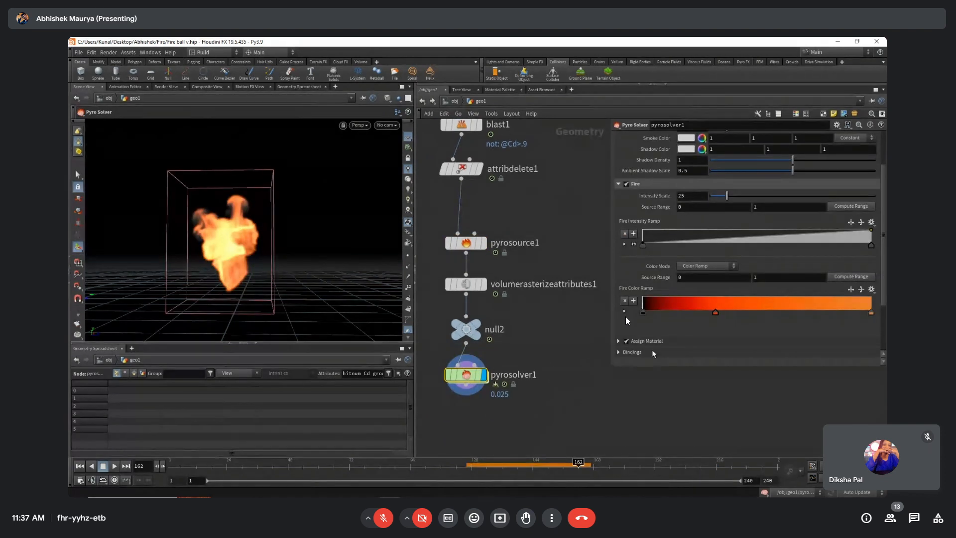
Set pyrosolver1's smoke Density Scale to 10 and its Smoke Color to a dark grey of 0.05, 0.05, 0.05.
scroll(730, 201, "up", 3)
left_click(701, 182)
type("0")
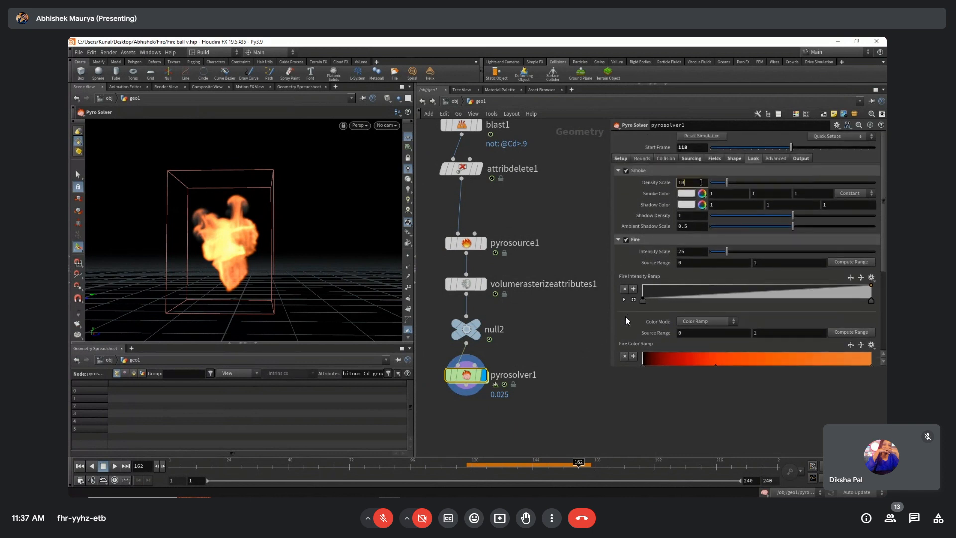
left_click(685, 208)
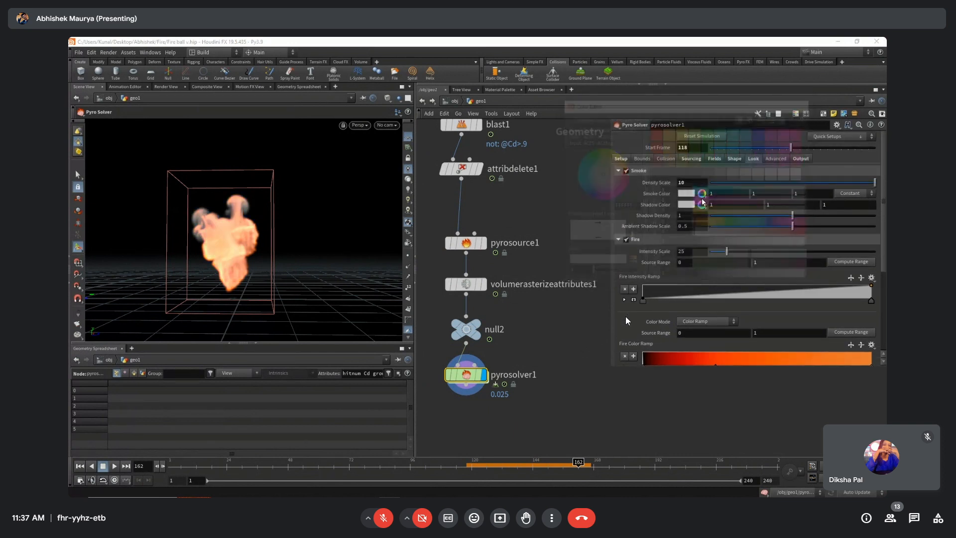
left_click(690, 193)
left_click(699, 176)
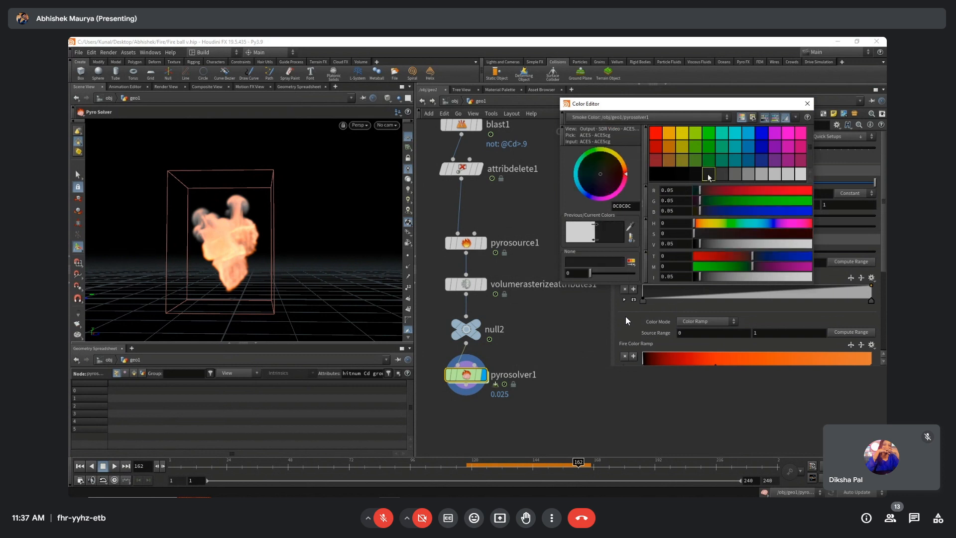
left_click(735, 174)
left_click(704, 173)
left_click(807, 103)
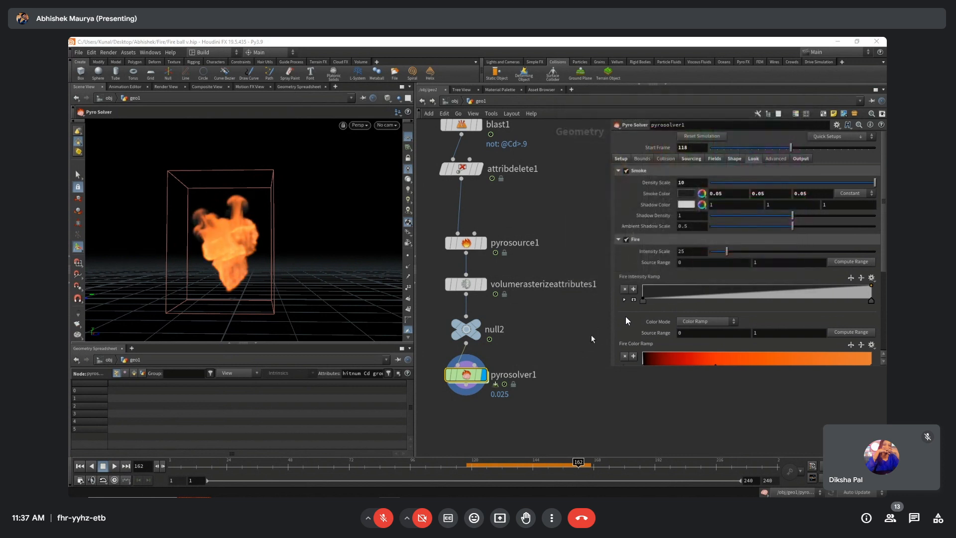
Play the fire simulation from around its start frame and stop at frame 151.
left_click(465, 468)
key("Up")
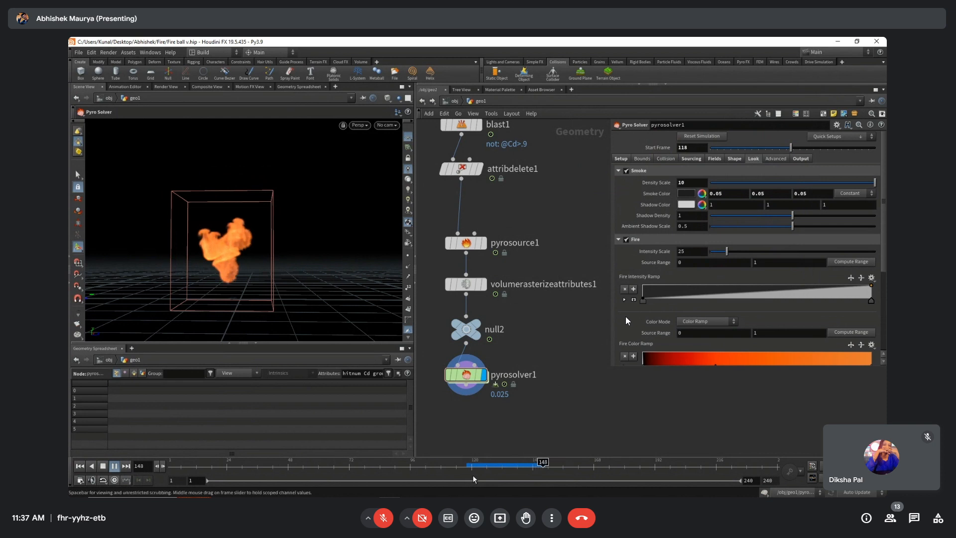
key("Up")
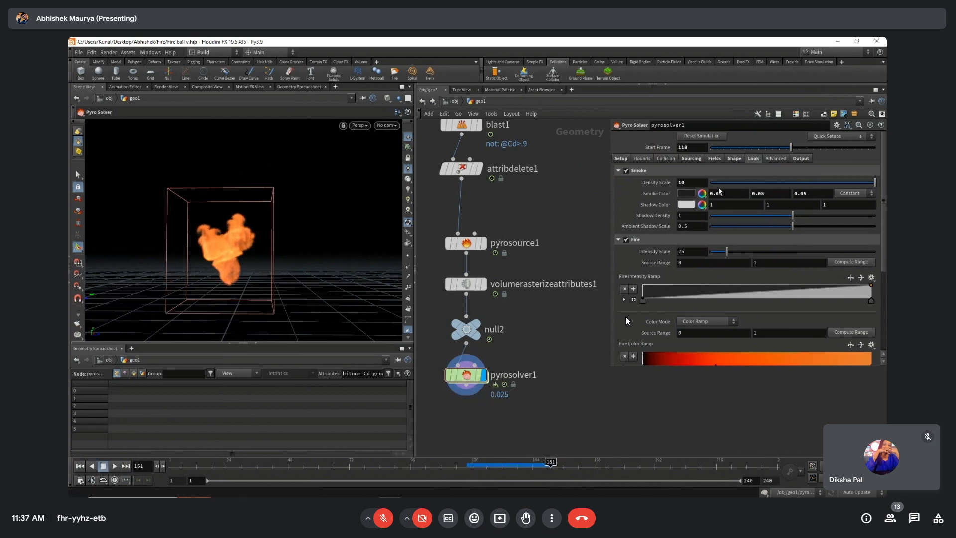
Enable Turbulence on pyrosolver1 with a strength of 0.5, replay the simulation from the start and go to frame 135.
left_click(735, 158)
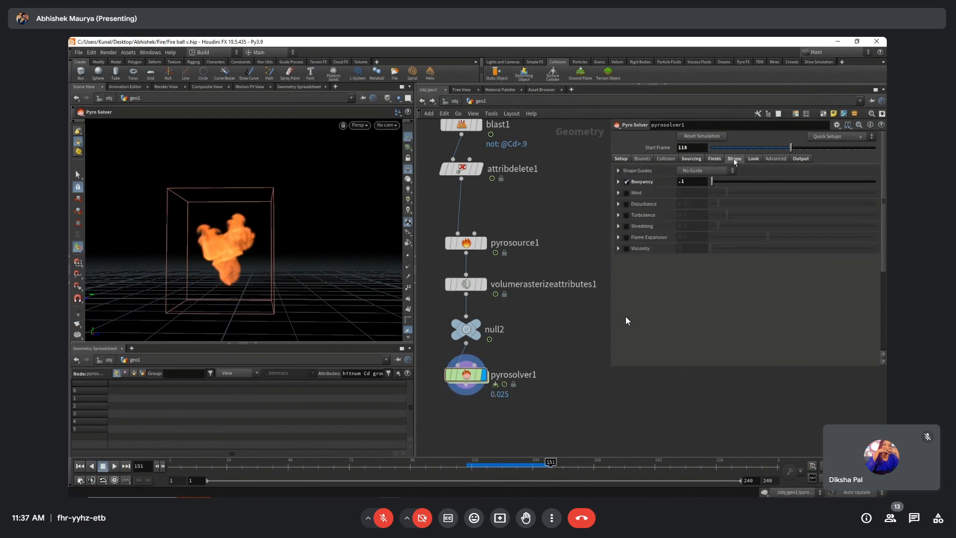
left_click(627, 214)
left_click(619, 215)
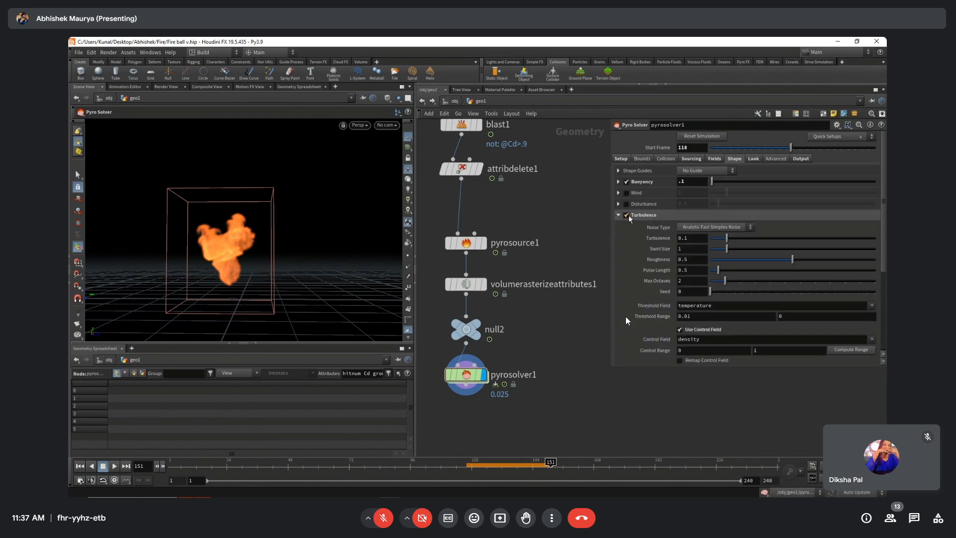
left_click(691, 238)
type("05")
key("Return")
left_click(457, 465)
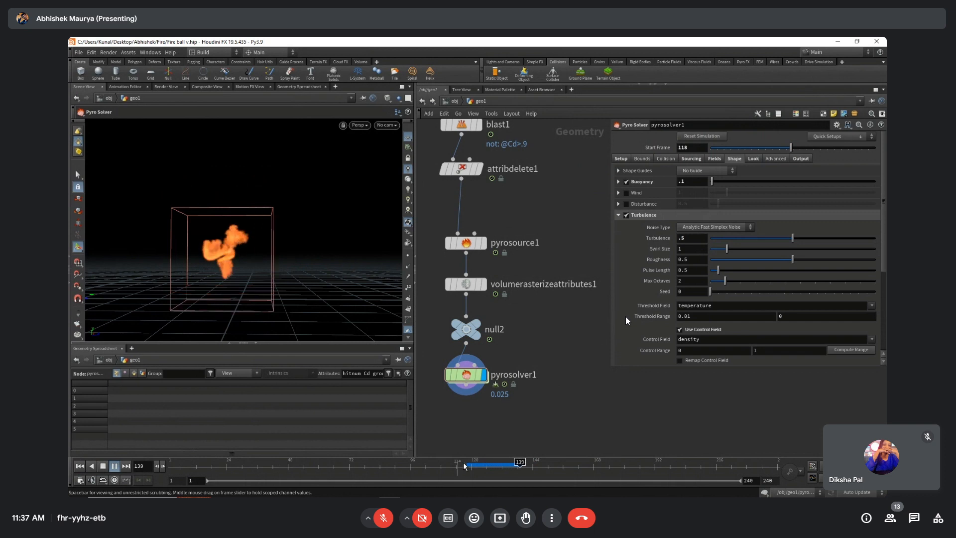
left_click(511, 467)
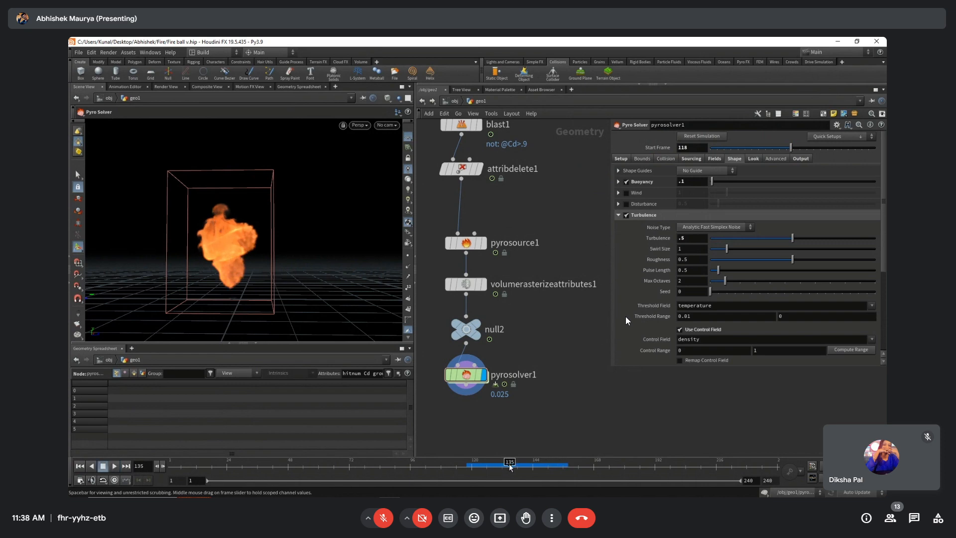
Return to the object level and move to frame 90.
left_click(455, 101)
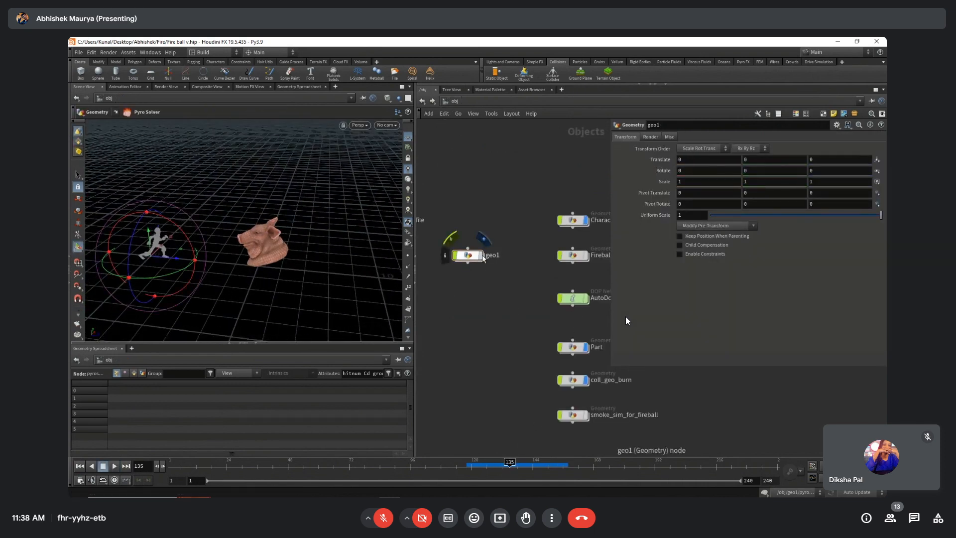
left_click_drag(453, 466, 395, 463)
middle_click_drag(533, 253, 542, 265)
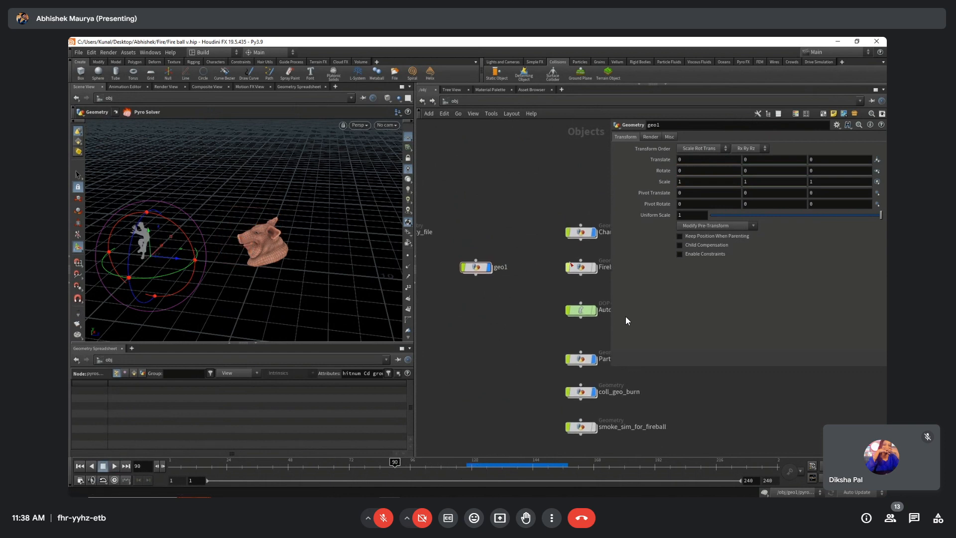
Switch the viewport to a higher-quality lighting mode, play the whole scene and go to frame 124.
left_click(578, 267)
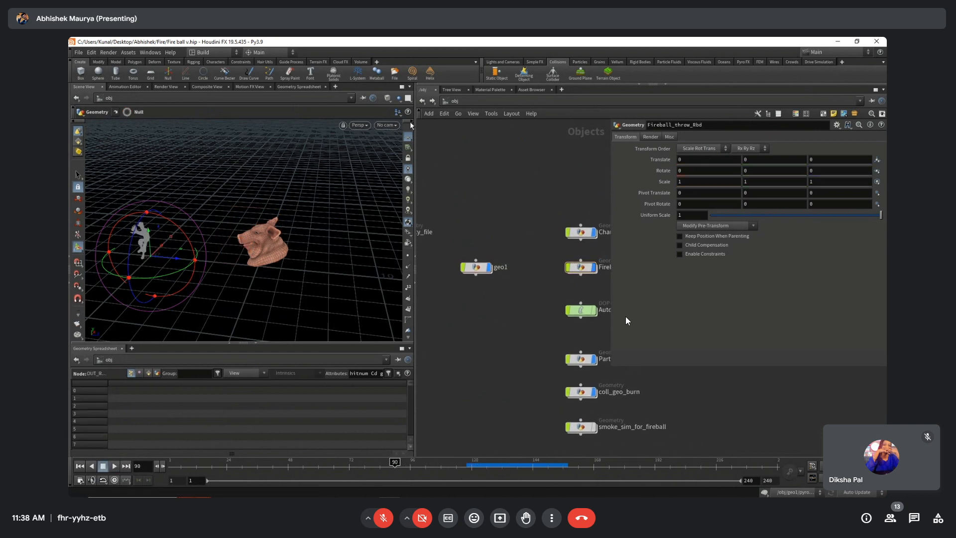
left_click(387, 98)
left_click(424, 189)
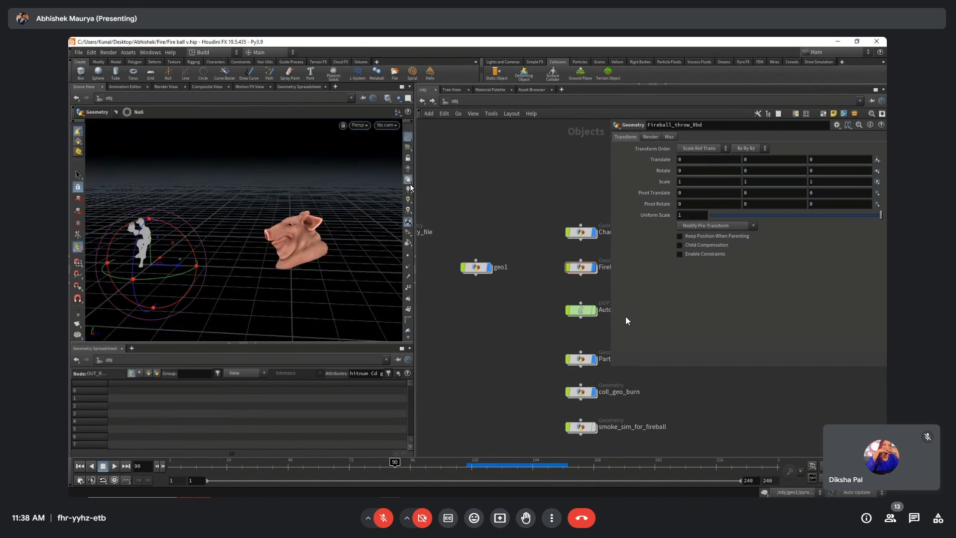
key("Up")
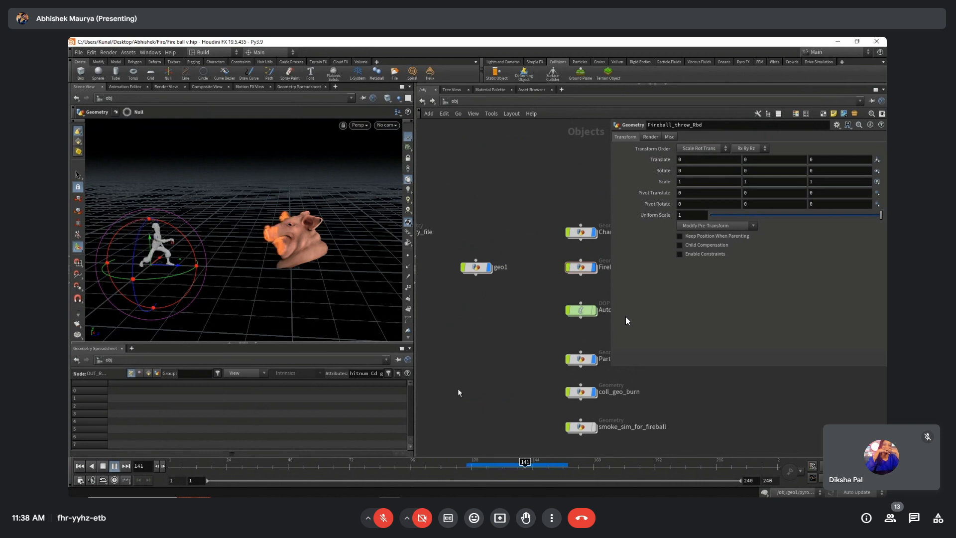
key("Up")
left_click_drag(473, 465, 482, 463)
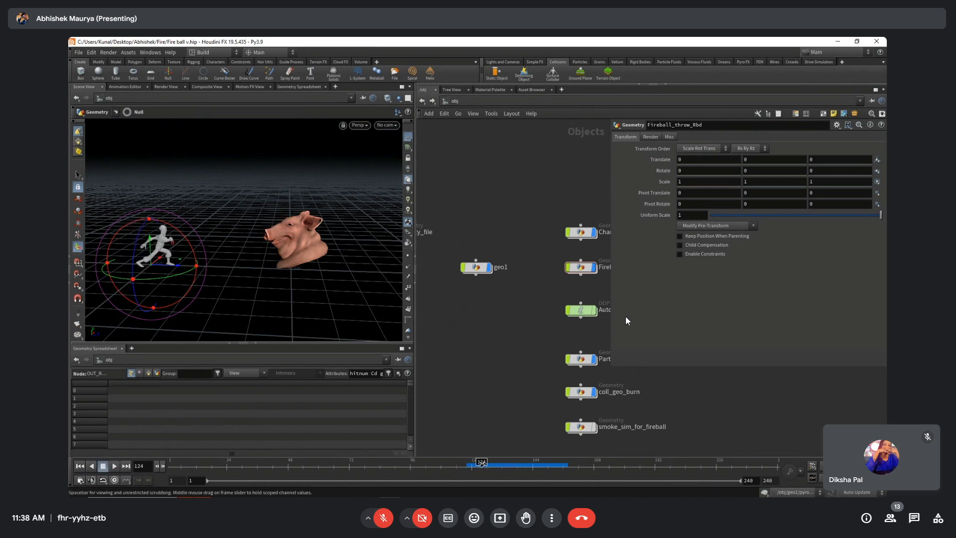
Look through the network inside Fireball_throw_Rbd, return to the object level and place geo1 beside AutoDopNetwork.
double_click(579, 267)
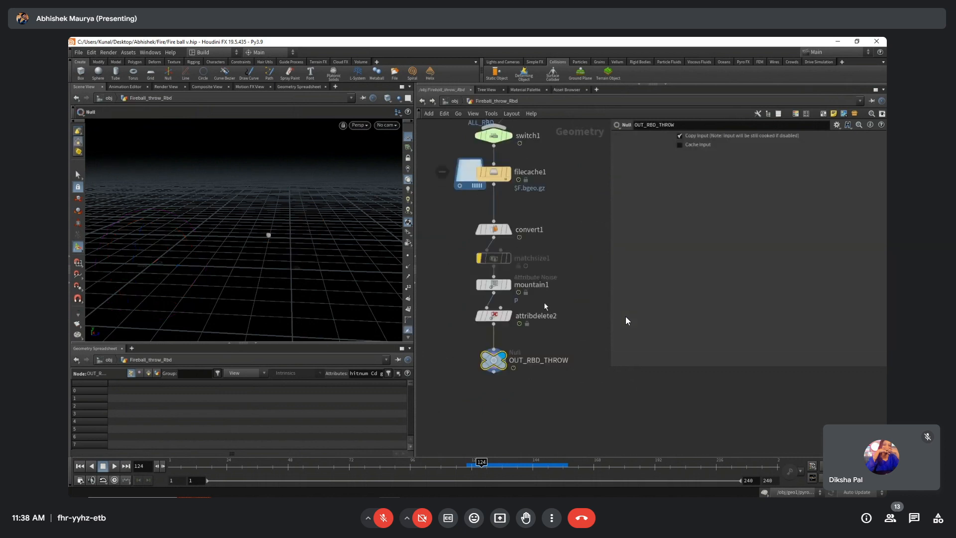
scroll(556, 264, "down", 2)
middle_click_drag(558, 264, 499, 396)
scroll(509, 386, "down", 1)
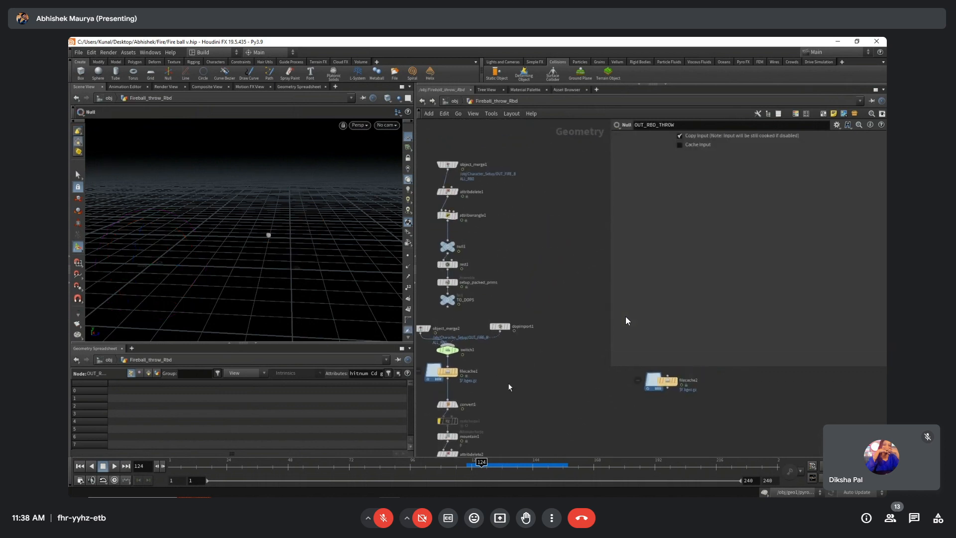
key("u")
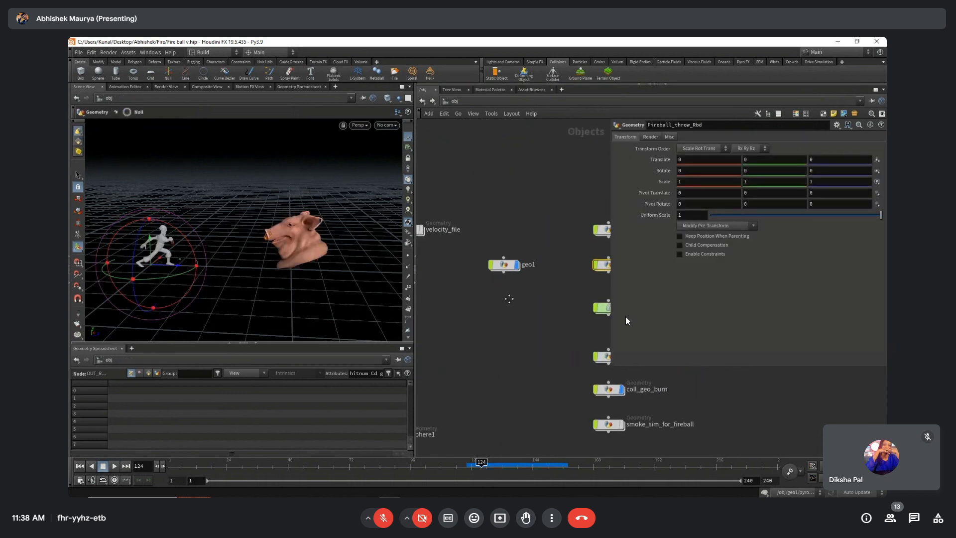
left_click_drag(468, 260, 509, 304)
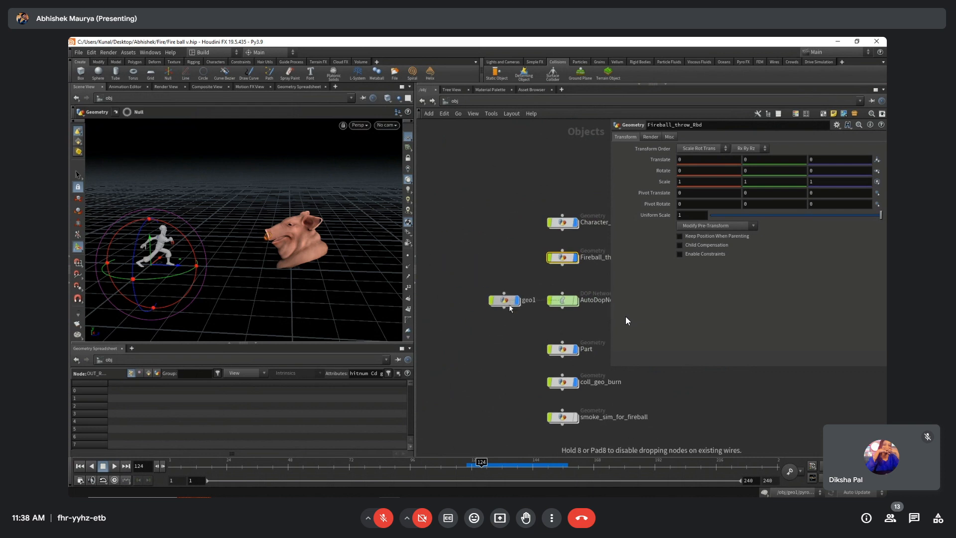
Examine the node chain inside Fireball_throw_Rbd from TO_DOPS through filecache1 to OUT_RBD_THROW, and return to the object level.
double_click(566, 258)
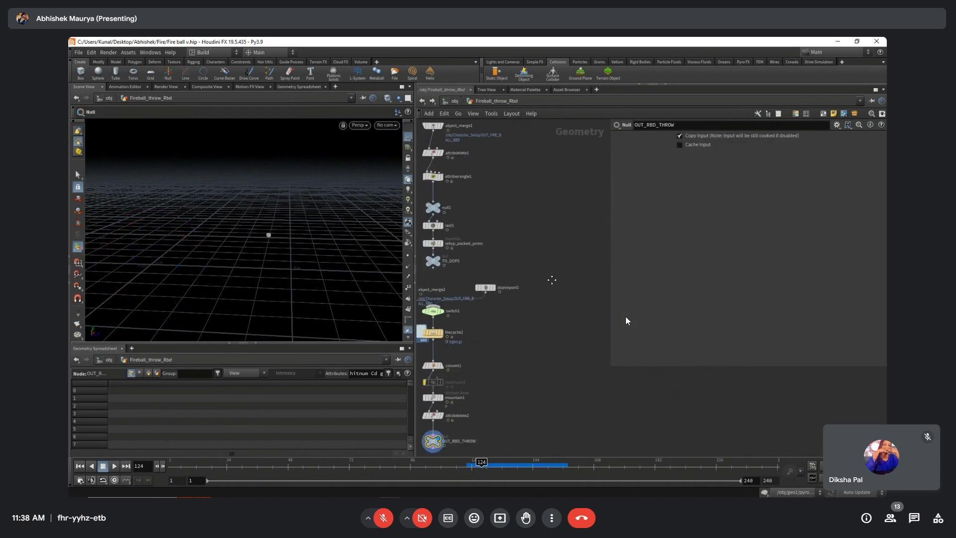
scroll(552, 271, "down", 2)
middle_click_drag(551, 280, 552, 234)
scroll(532, 276, "up", 2)
middle_click_drag(510, 319, 538, 295)
scroll(505, 302, "up", 1)
middle_click_drag(527, 226, 505, 340)
scroll(512, 326, "down", 1)
scroll(482, 341, "up", 2)
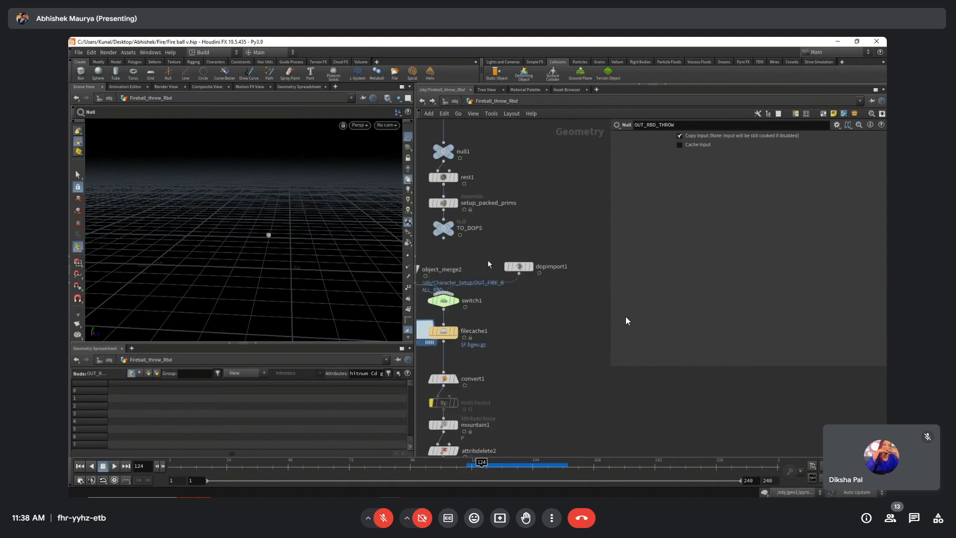
scroll(488, 264, "down", 2)
key("u")
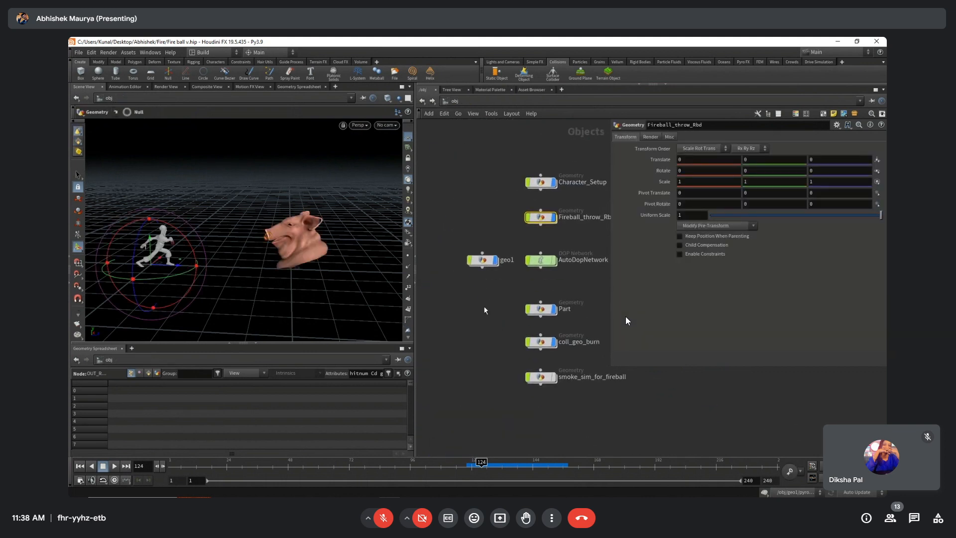
double_click(541, 308)
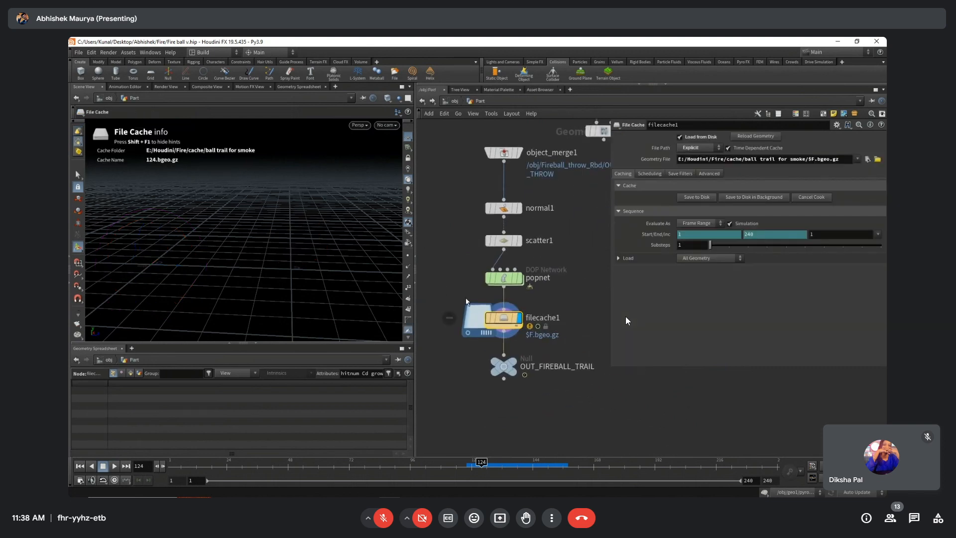
left_click(866, 159)
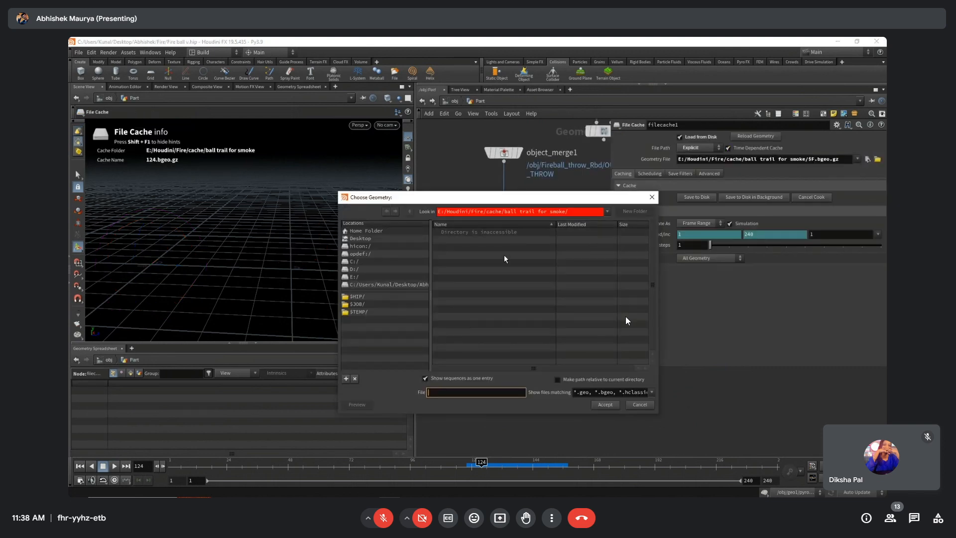
left_click(382, 284)
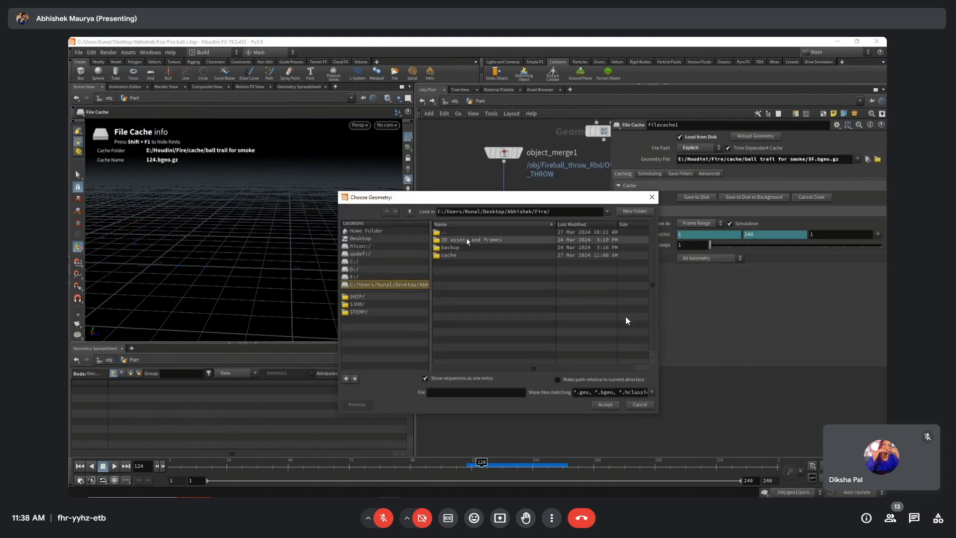
left_click(652, 197)
left_click(461, 100)
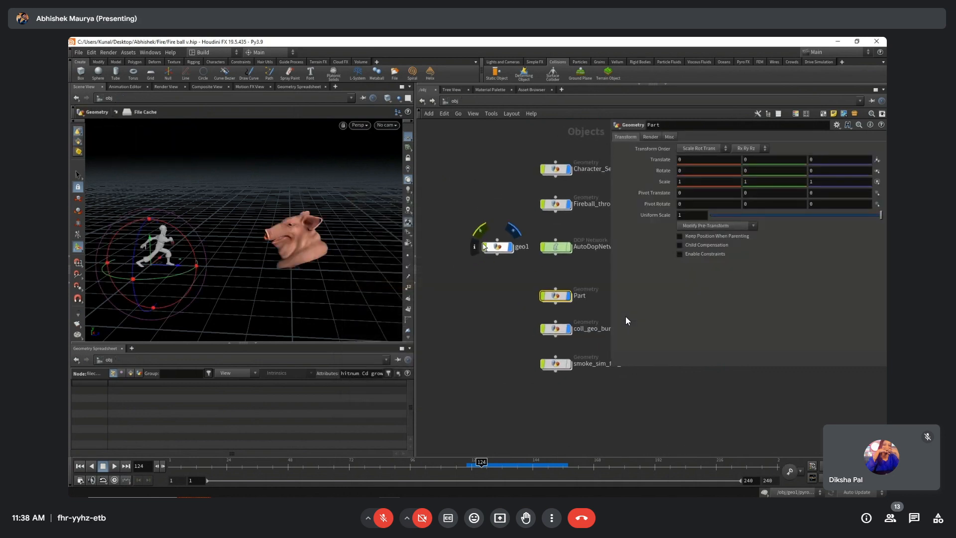
Add a Merge node inside geo1, connect null1 and pyrosolver1 to it, and display it.
double_click(520, 250)
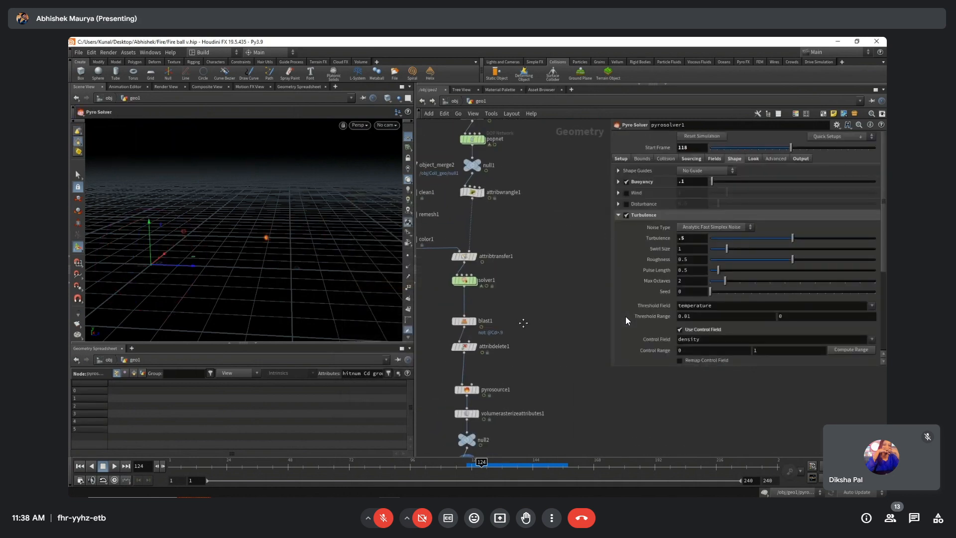
key("Tab")
type("merge")
key("Return")
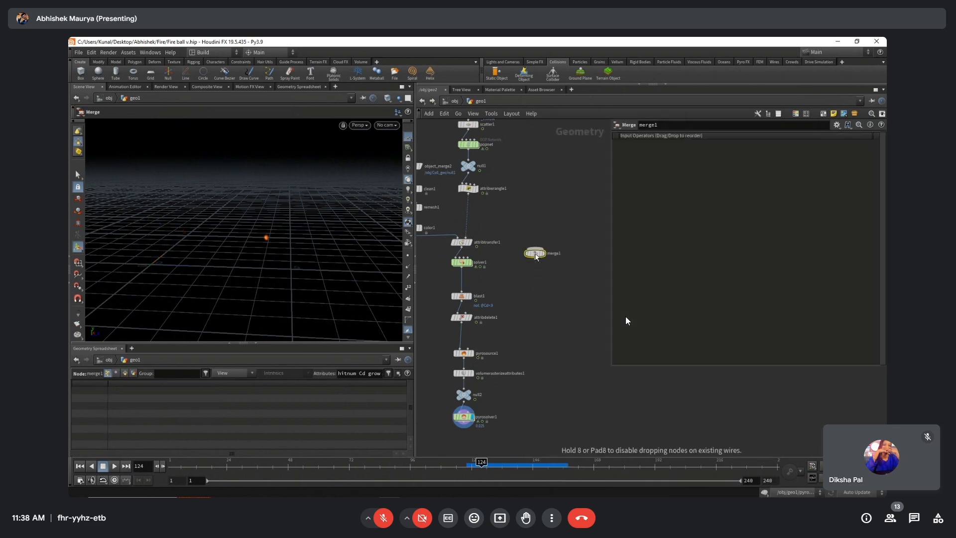
left_click_drag(469, 173, 536, 252)
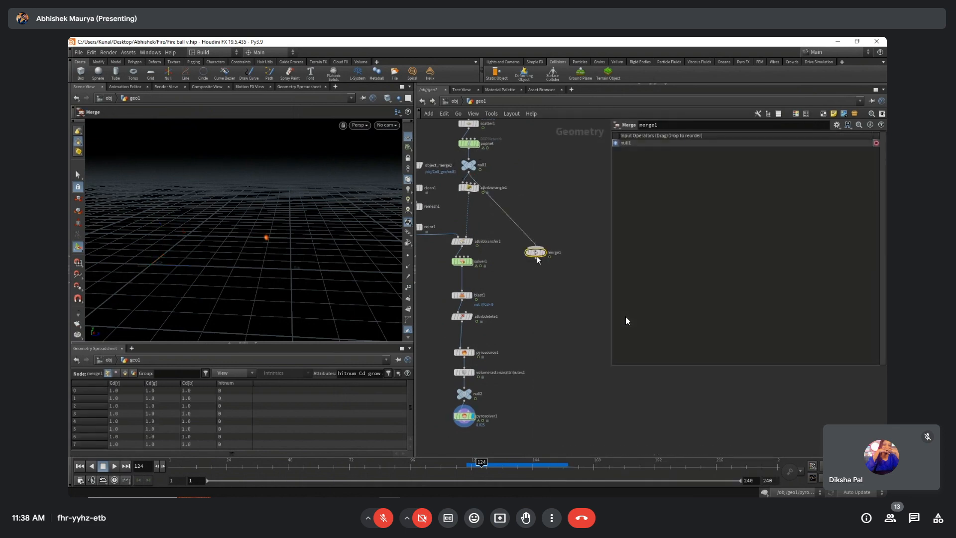
left_click_drag(469, 422, 535, 252)
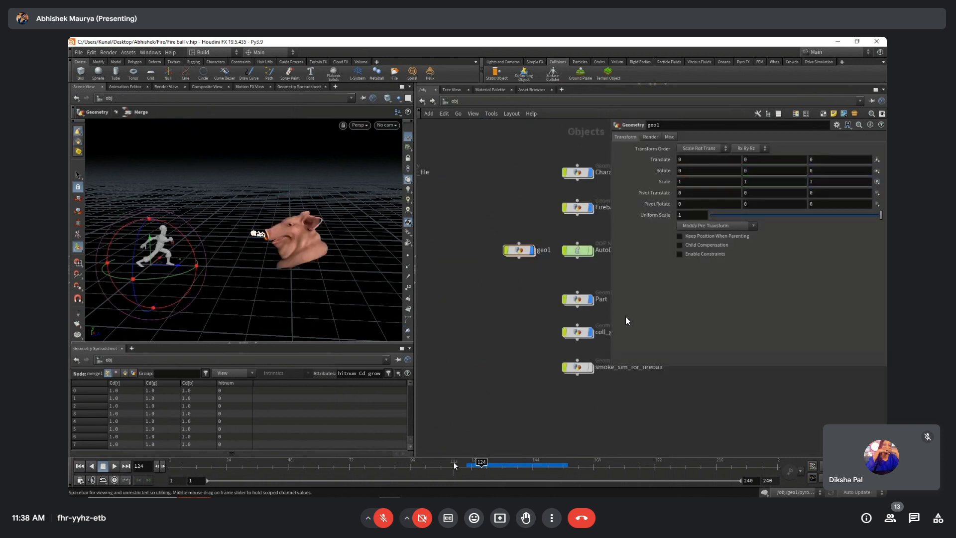
Play the scene with the merged particles and fire at the object level and go to frame 144.
left_click_drag(474, 465, 459, 467)
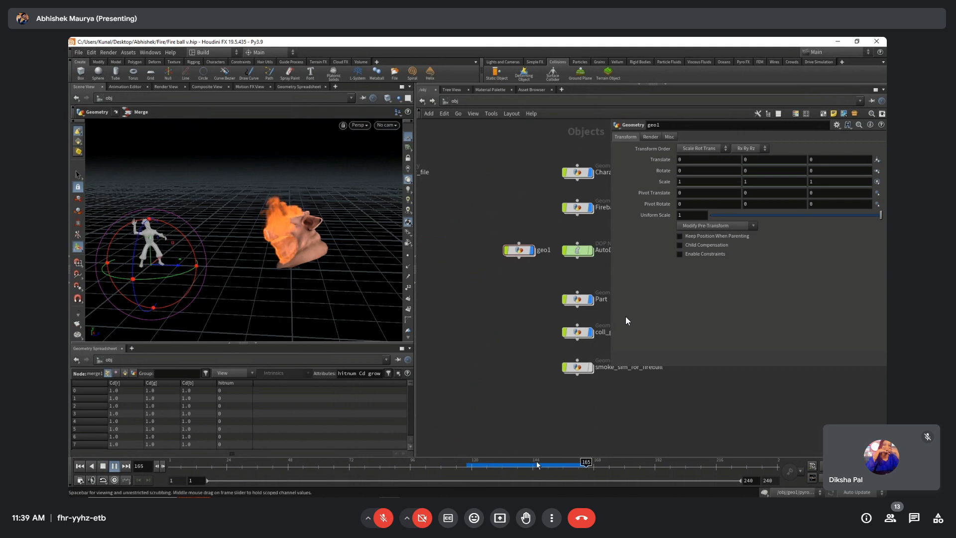
left_click(492, 464)
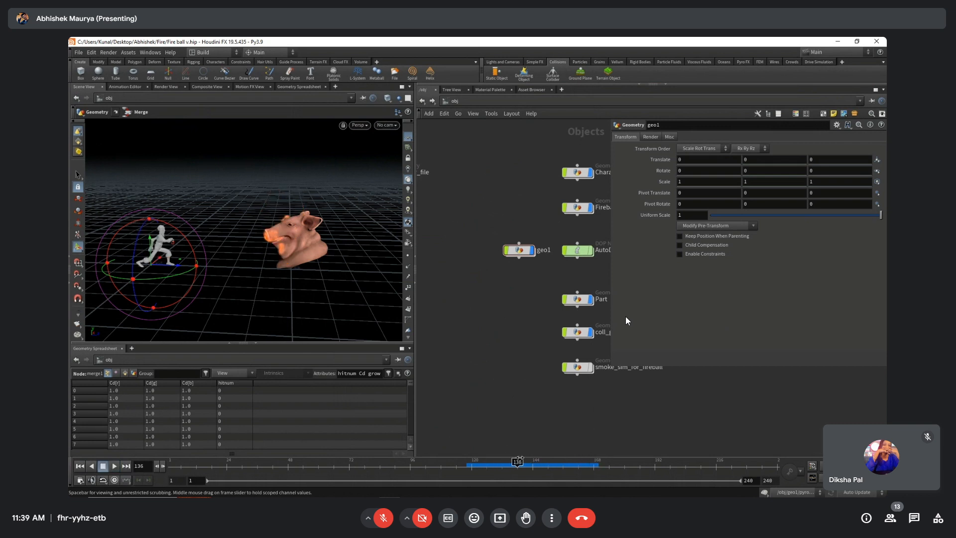
middle_click_drag(520, 279, 502, 309)
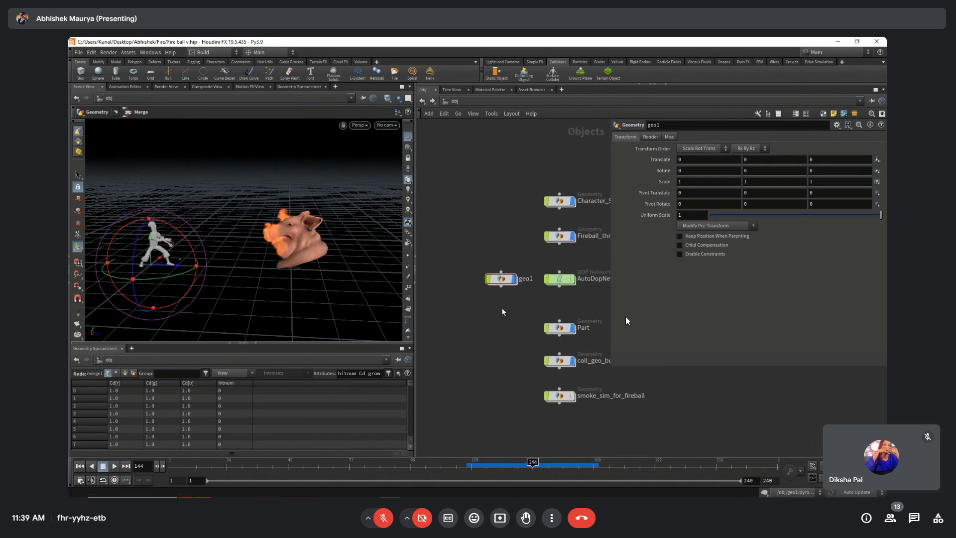
left_click_drag(473, 170, 598, 307)
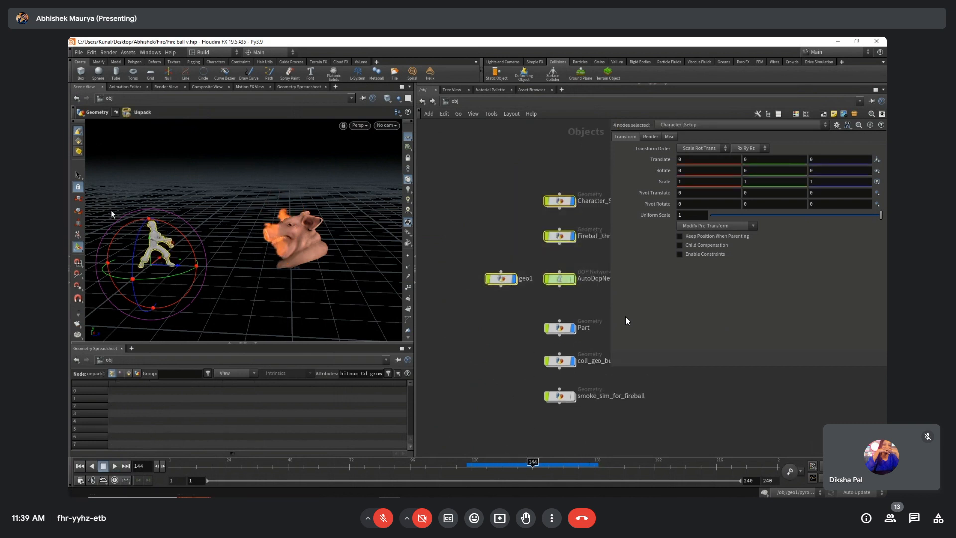
left_click(531, 327)
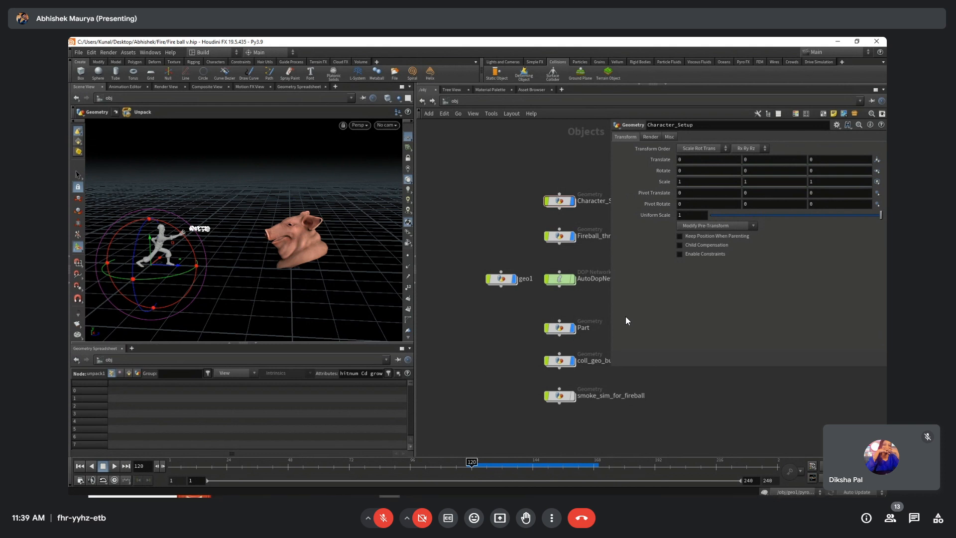
Switch from Houdini to the Google Meet browser window.
mouse_move(487, 492)
mouse_move(371, 491)
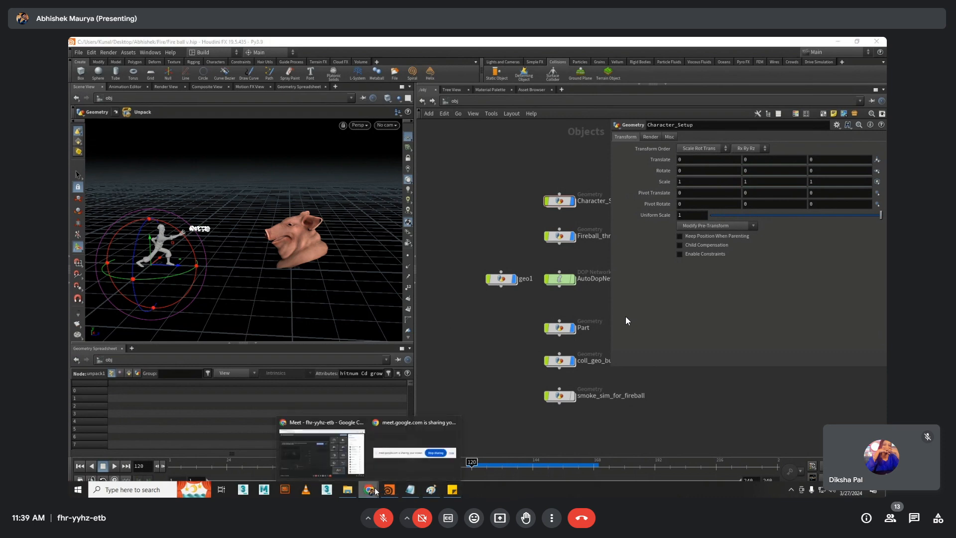
left_click(317, 450)
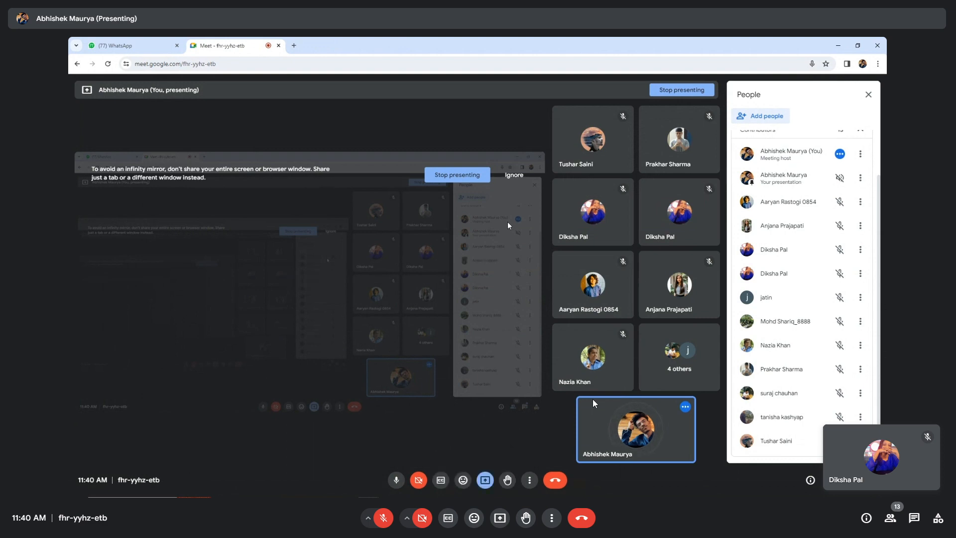
Exit the full-screen view to leave the Google Meet call, and switch to OBS.
key("F11")
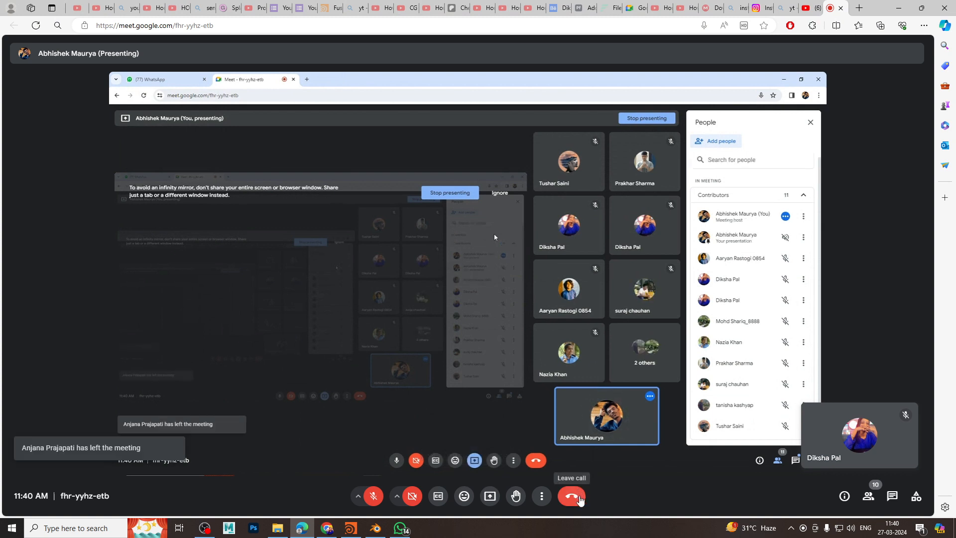
left_click(580, 500)
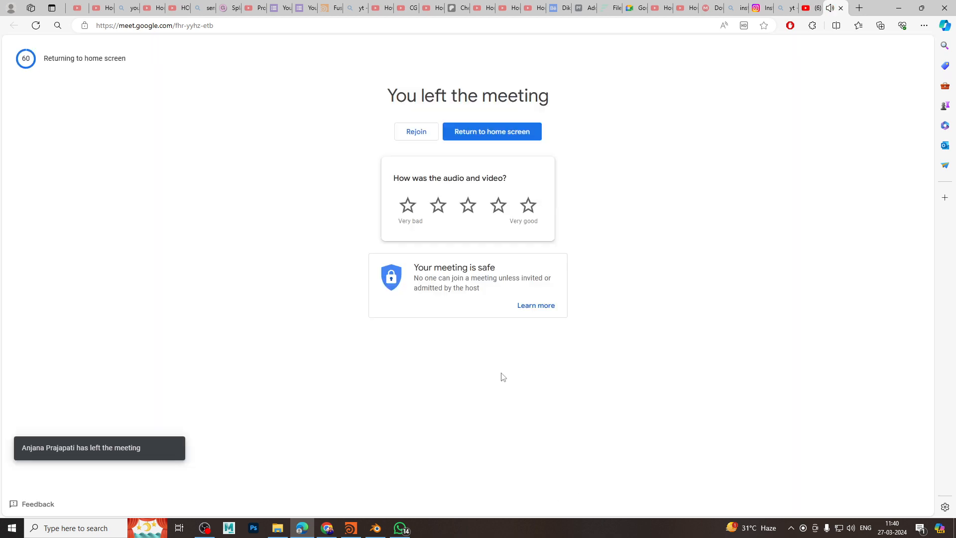
left_click(204, 527)
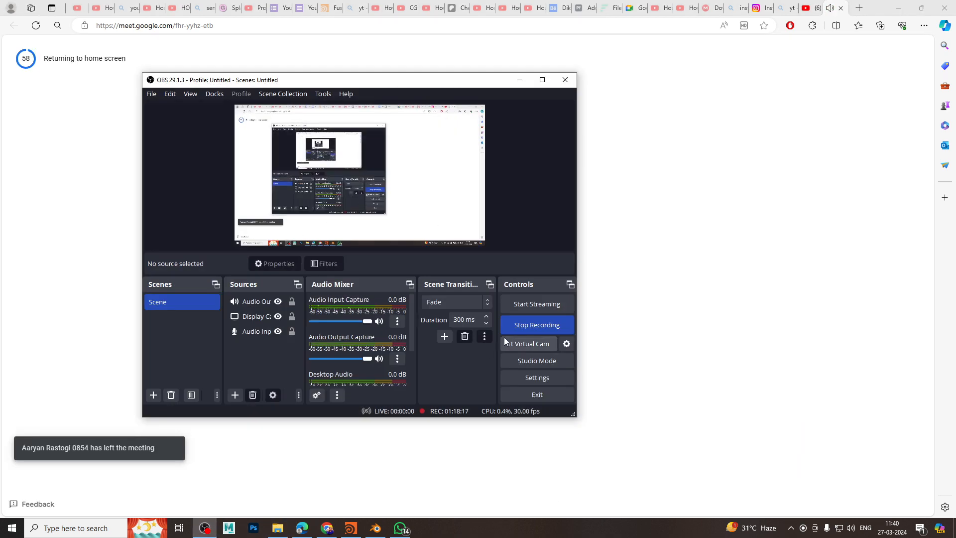